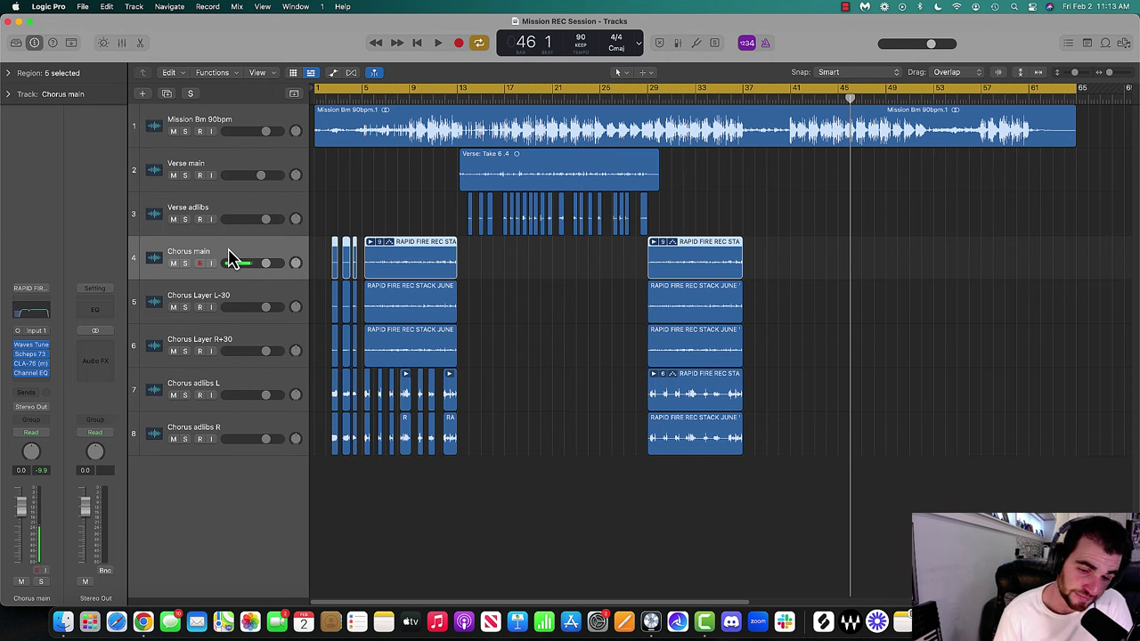
Switch to the Mission Bm 90bpm project and expand its Melody and Drums track stacks to view the individual tracks
{"action": "key", "text": "ctrl+Up"}
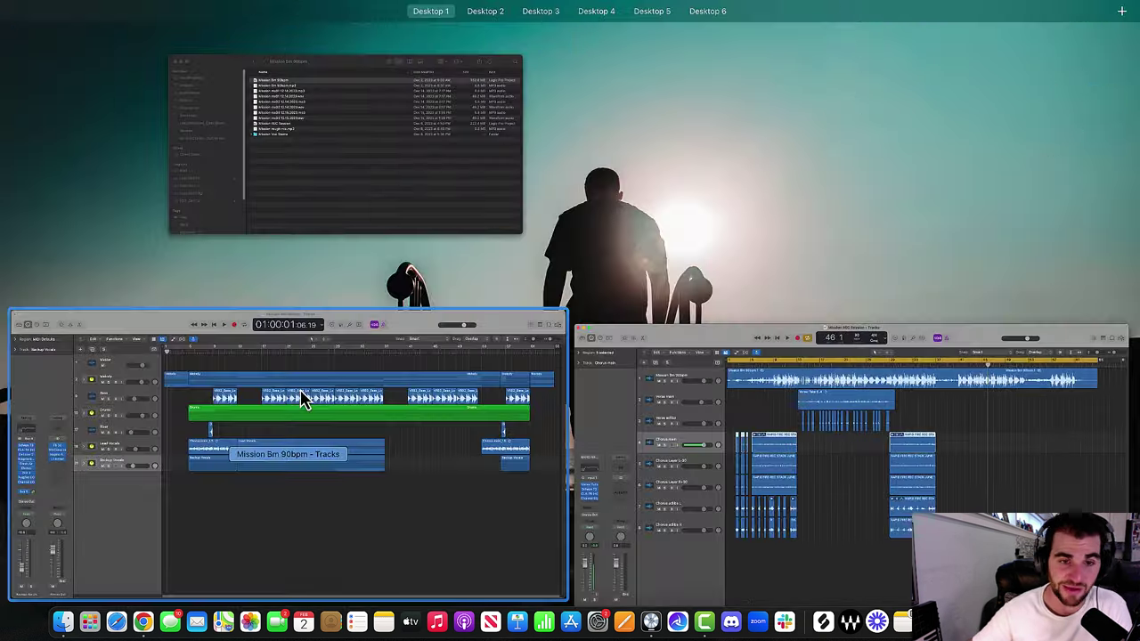
{"action": "left_click", "coordinate": [305, 400]}
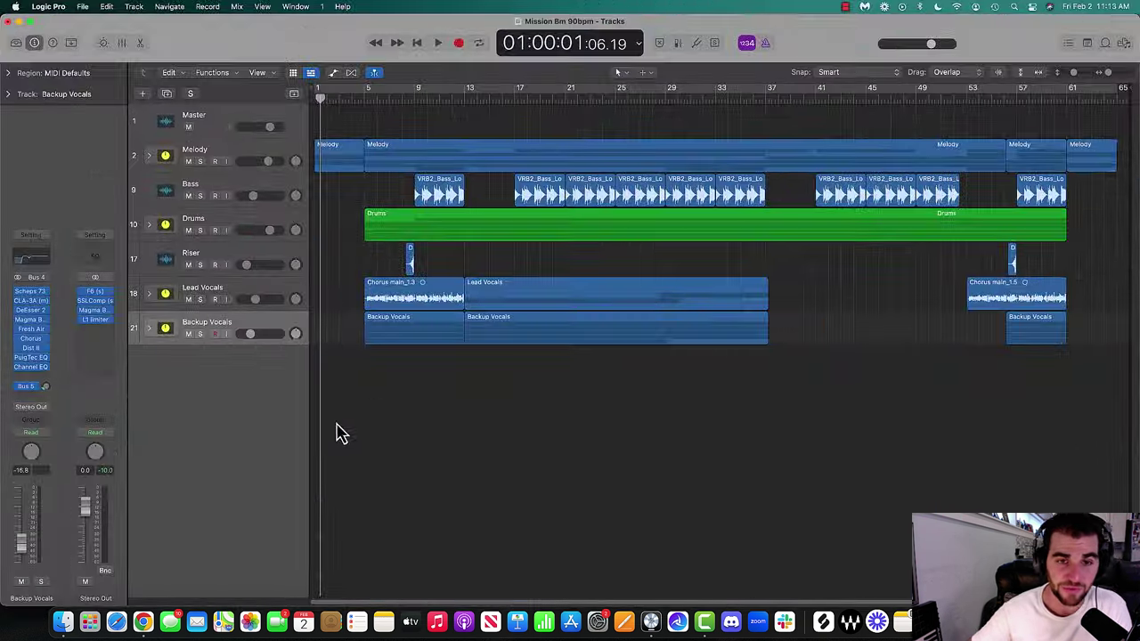
{"action": "left_click", "coordinate": [149, 158]}
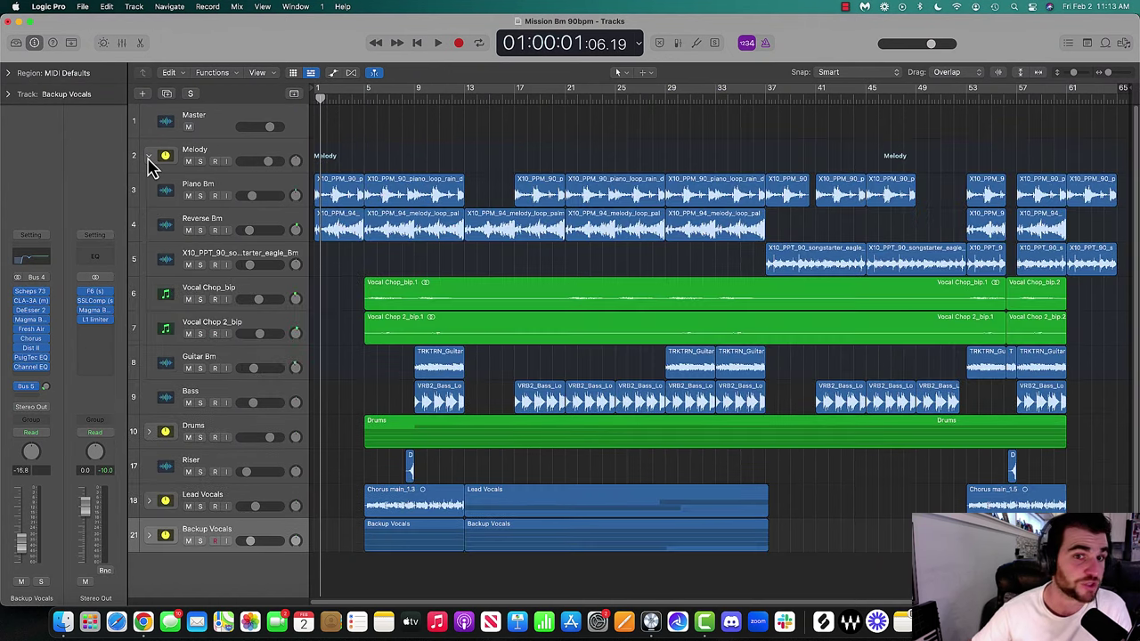
{"action": "left_click", "coordinate": [149, 432]}
{"action": "scroll", "coordinate": [357, 303], "scroll_direction": "down", "scroll_amount": 5}
{"action": "scroll", "coordinate": [325, 316], "scroll_direction": "up", "scroll_amount": 5}
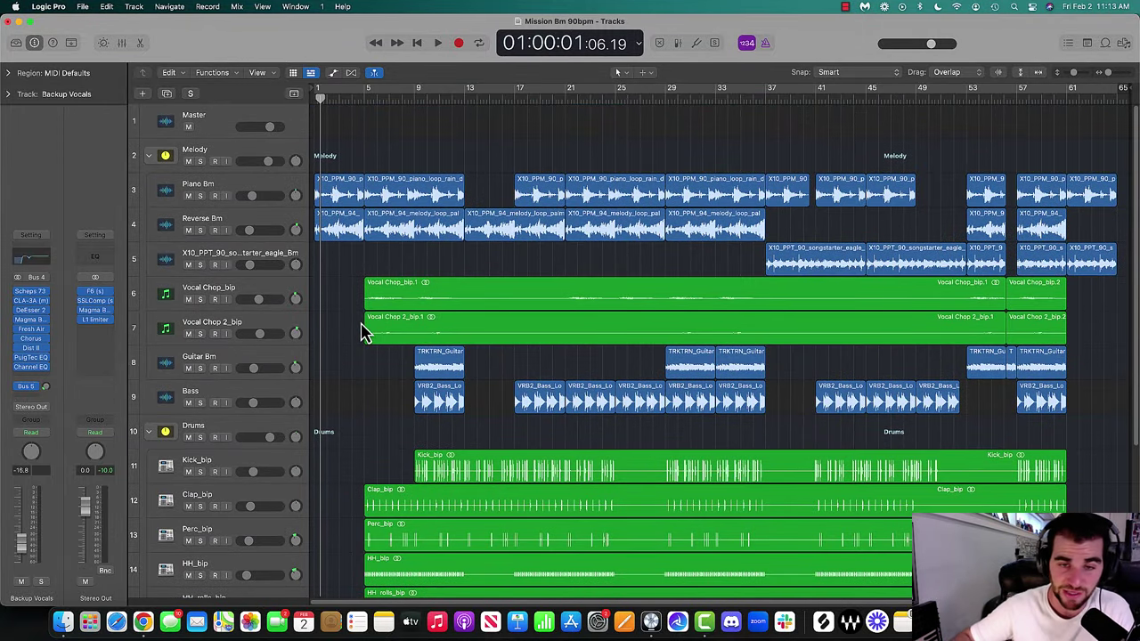
Switch back to the Mission REC Session project and select all regions on the Chorus main track
{"action": "key", "text": "ctrl+Up"}
{"action": "left_click", "coordinate": [315, 333]}
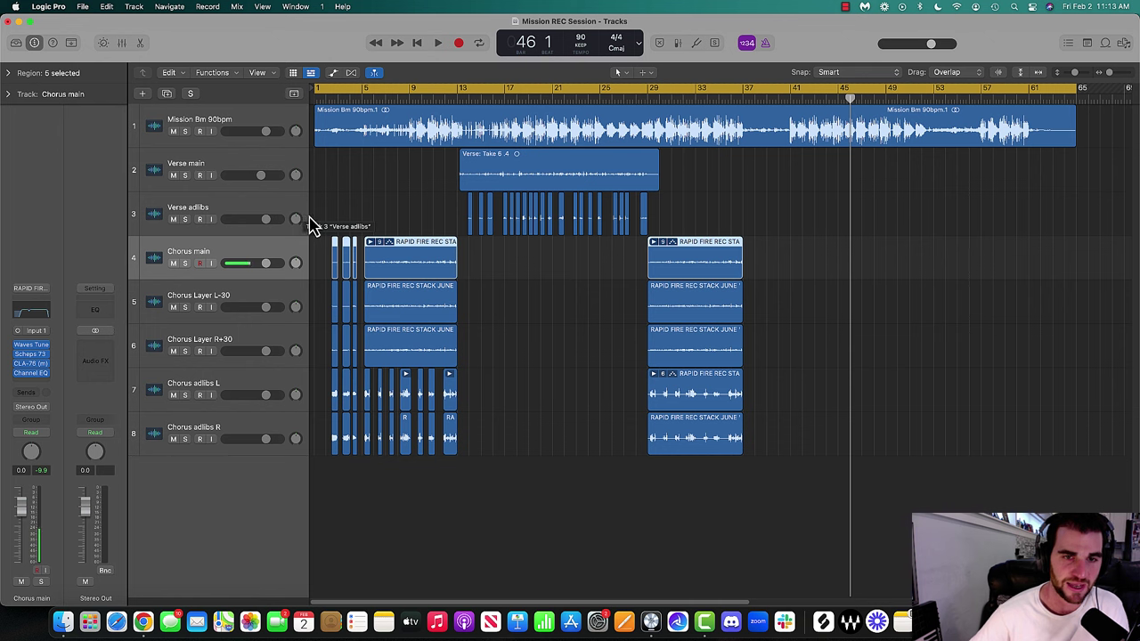
{"action": "left_click", "coordinate": [523, 299]}
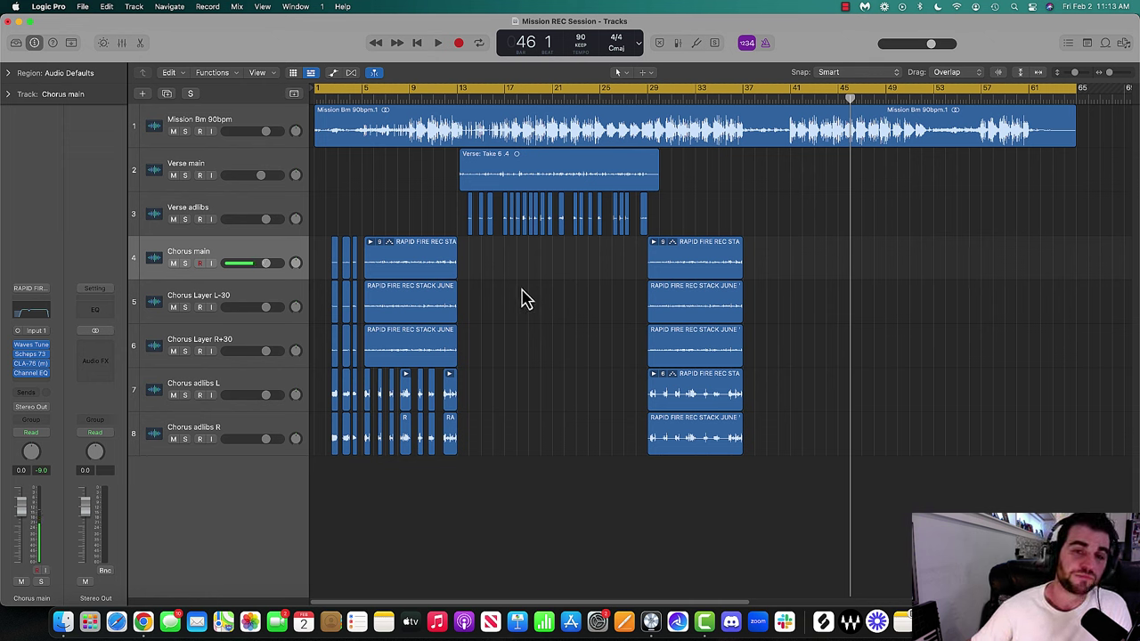
{"action": "left_click", "coordinate": [276, 254]}
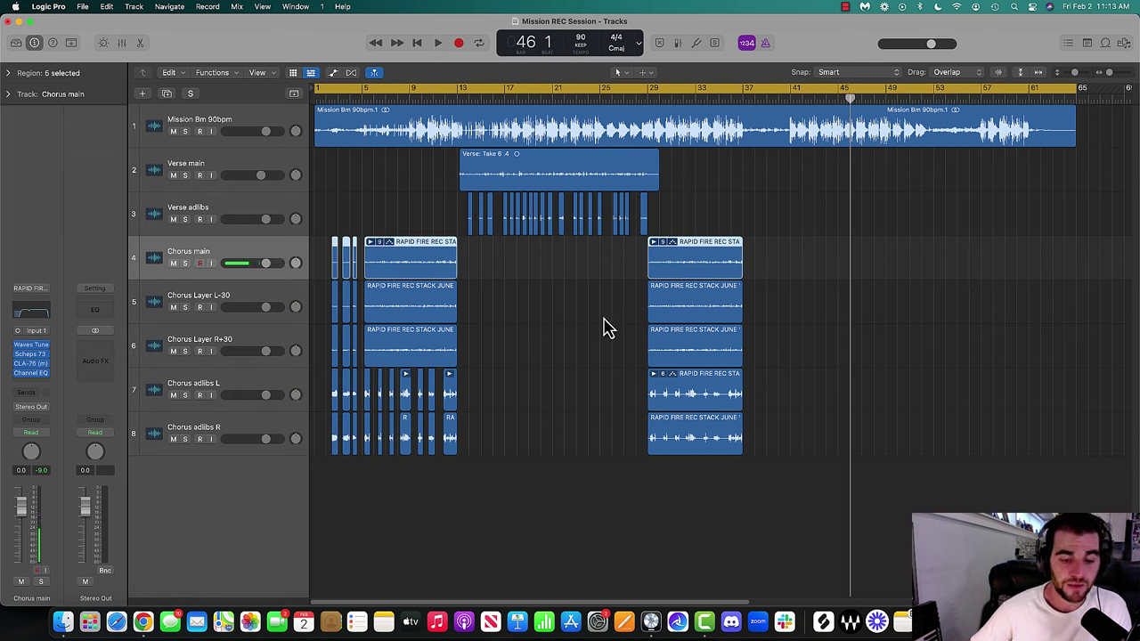
Set the cycle range from bar 5 to bar 13, solo the Chorus main track and play it
{"action": "left_click", "coordinate": [359, 88]}
{"action": "left_click", "coordinate": [360, 89]}
{"action": "left_click_drag", "start_coordinate": [363, 91], "coordinate": [460, 100]}
{"action": "key", "text": "s"}
{"action": "key", "text": "space"}
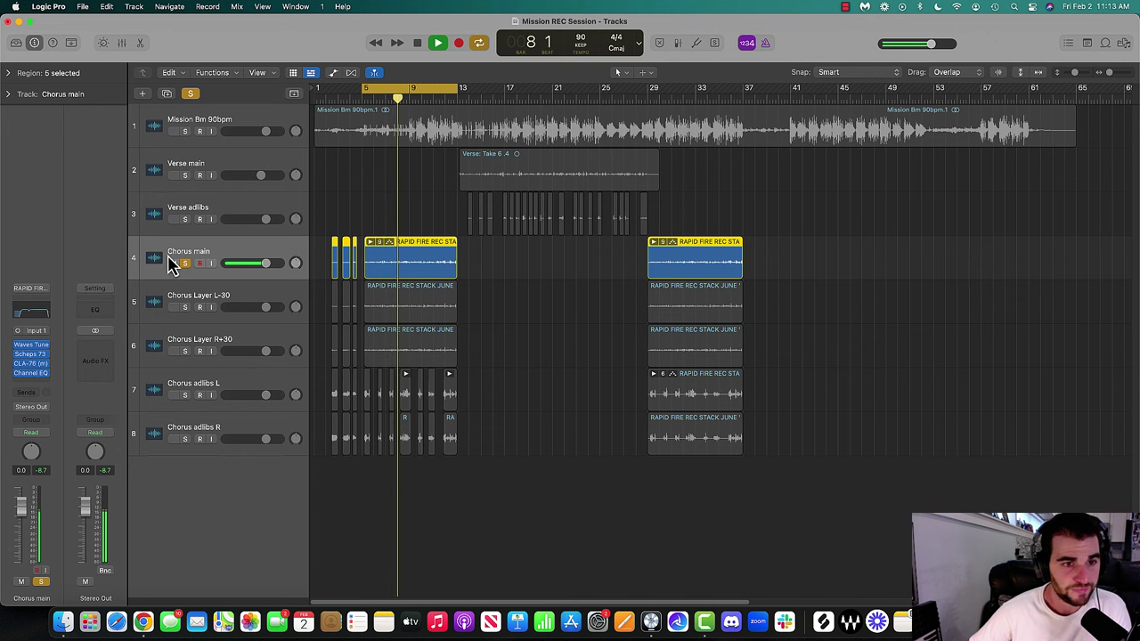
Clear the solo and play the chorus with all vocal layers and the beat
{"action": "key", "text": "space"}
{"action": "left_click", "coordinate": [190, 93]}
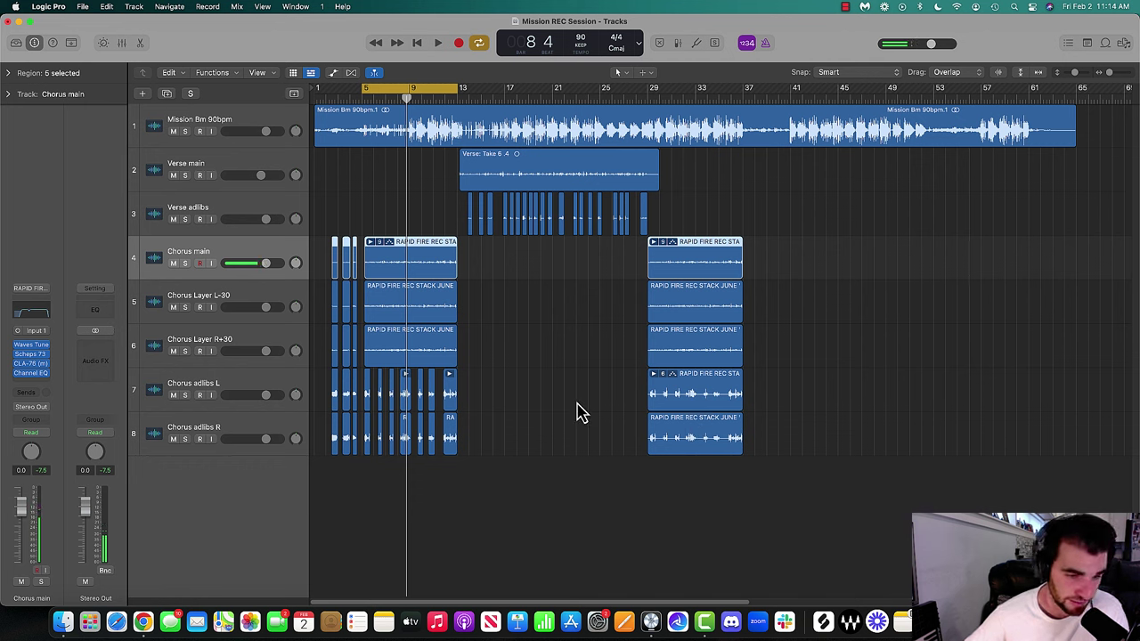
{"action": "key", "text": "space"}
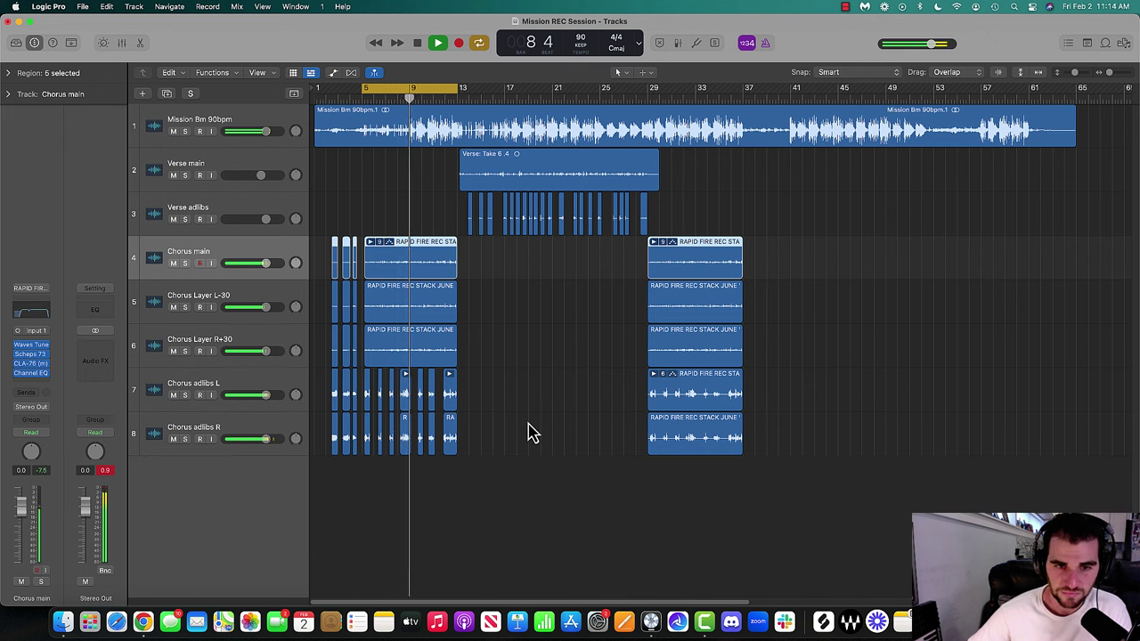
{"action": "key", "text": "space"}
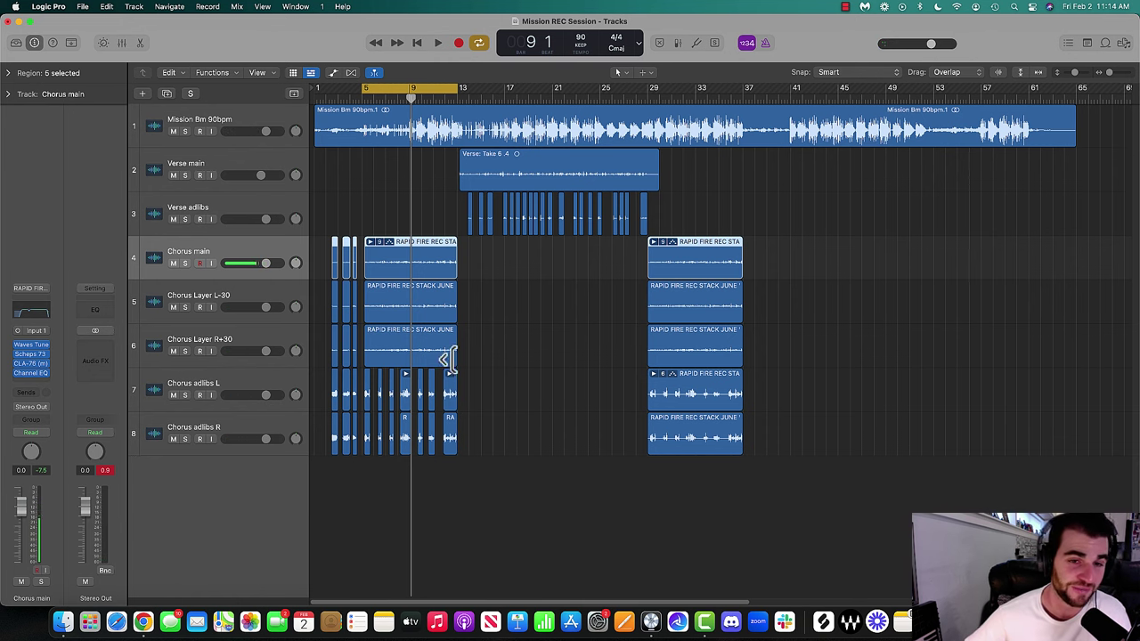
Solo the Chorus main track, bypass all four of its plug-ins and play the unprocessed vocal
{"action": "left_click", "coordinate": [209, 249]}
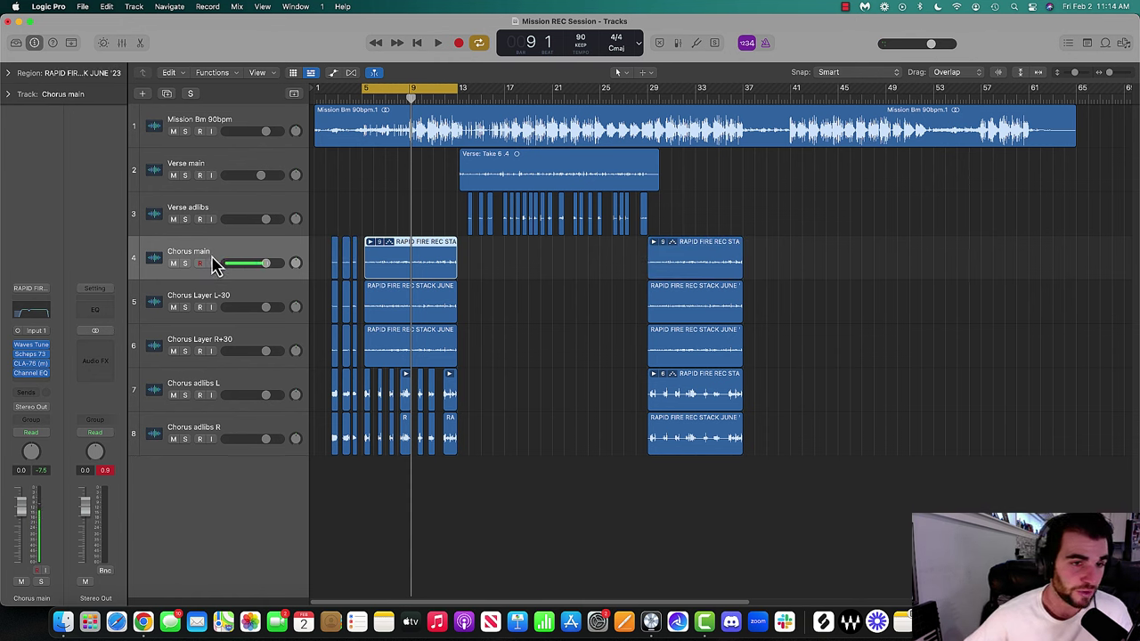
{"action": "left_click", "coordinate": [185, 263]}
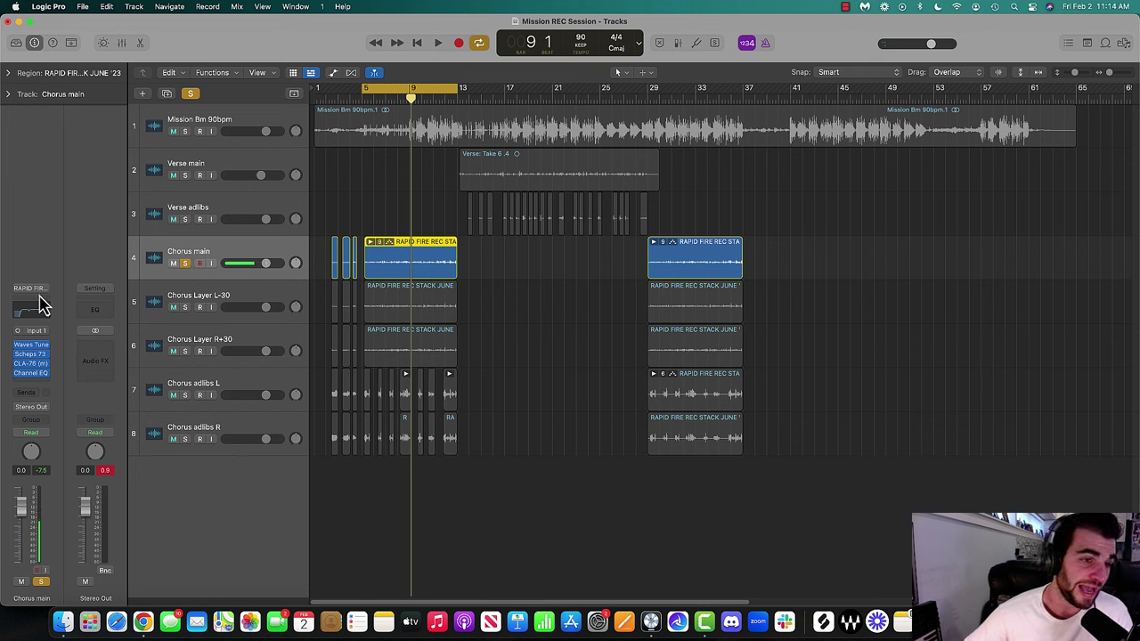
{"action": "left_click", "coordinate": [17, 345]}
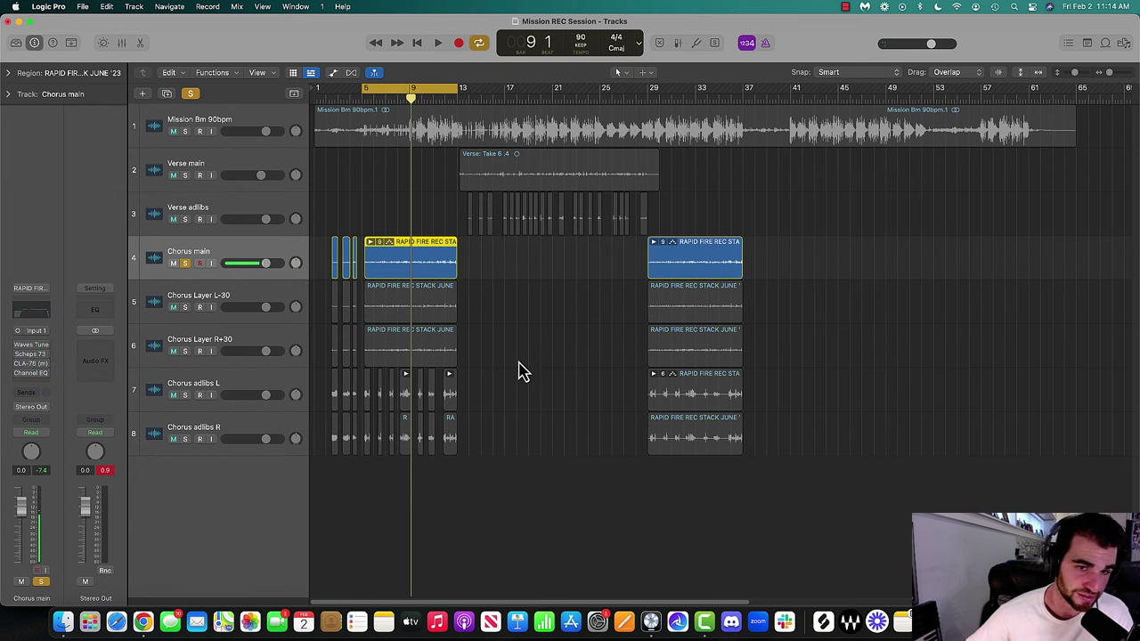
{"action": "key", "text": "space"}
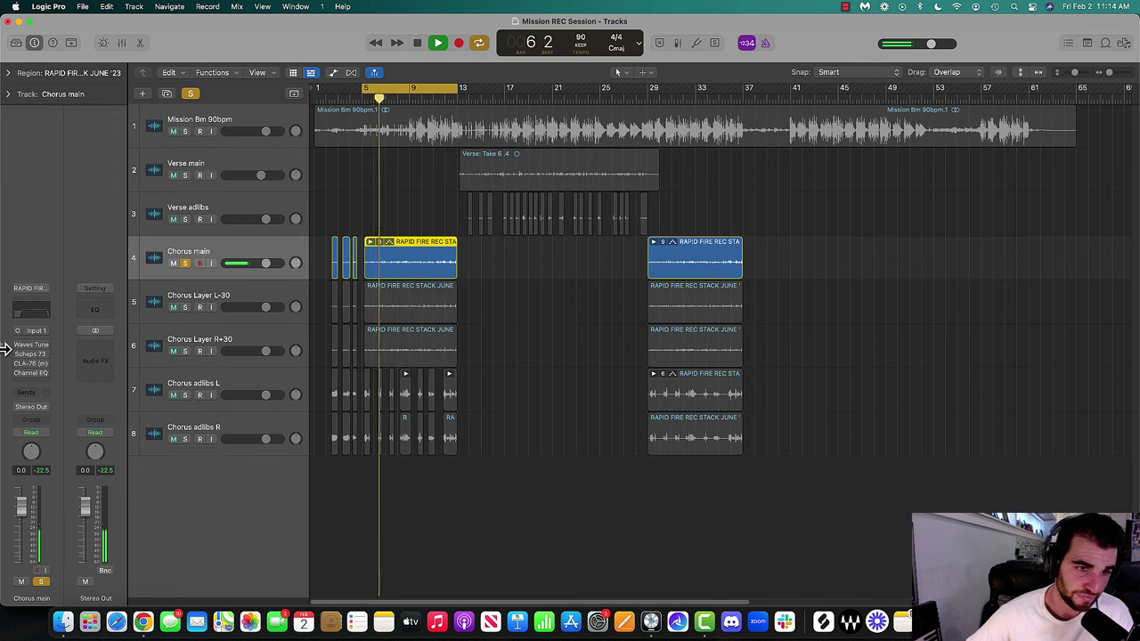
{"action": "key", "text": "space"}
Turn all four Chorus main plug-ins back on and play the processed vocal for comparison
{"action": "left_click_drag", "start_coordinate": [17, 346], "coordinate": [18, 372]}
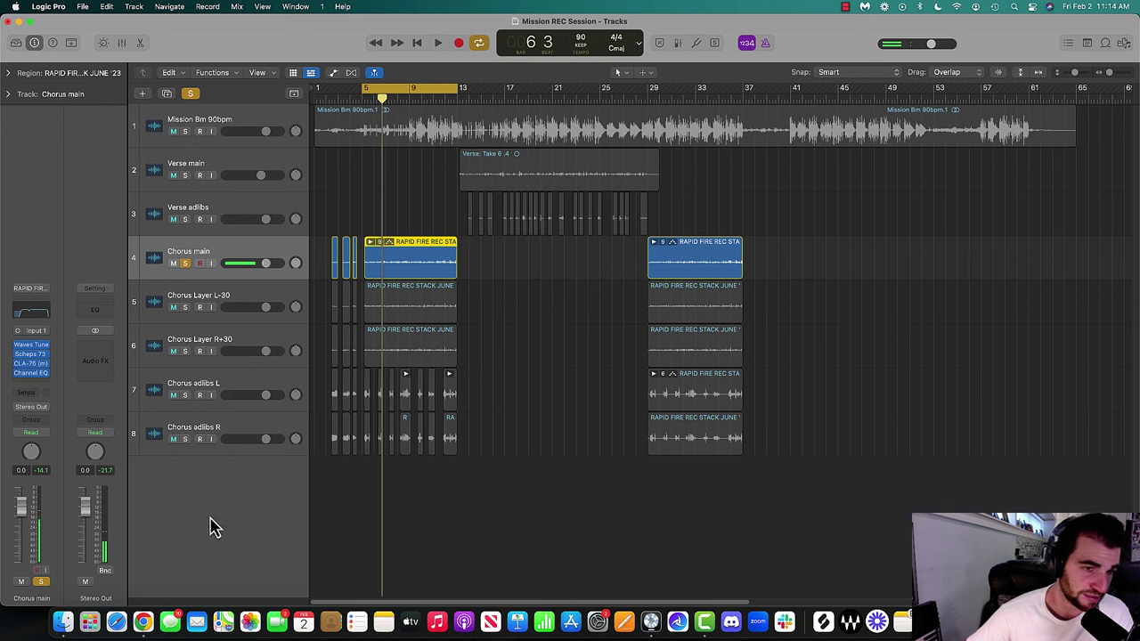
{"action": "key", "text": "space"}
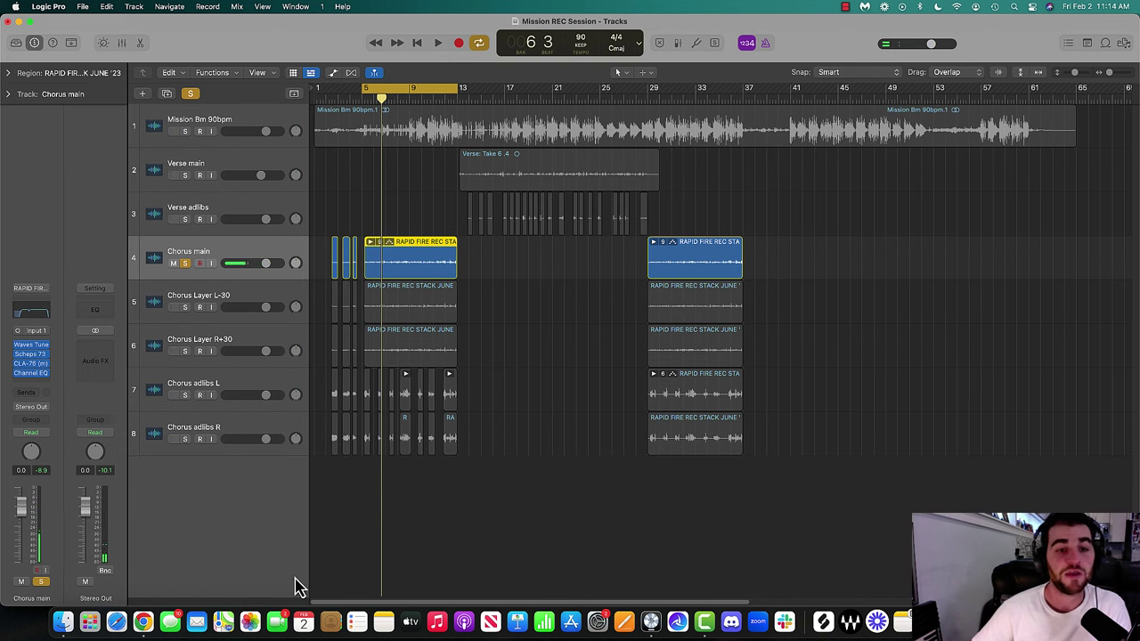
Review the Waves Tune Real-Time and Scheps 73 plug-in settings on the Chorus main track
{"action": "left_click", "coordinate": [31, 345]}
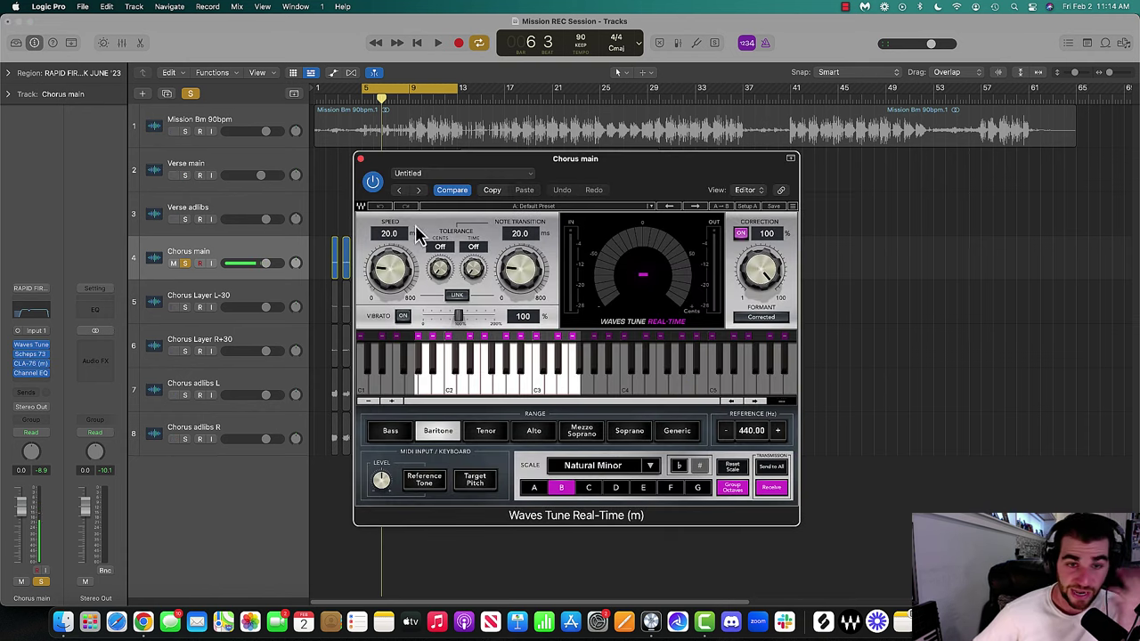
{"action": "left_click", "coordinate": [360, 158]}
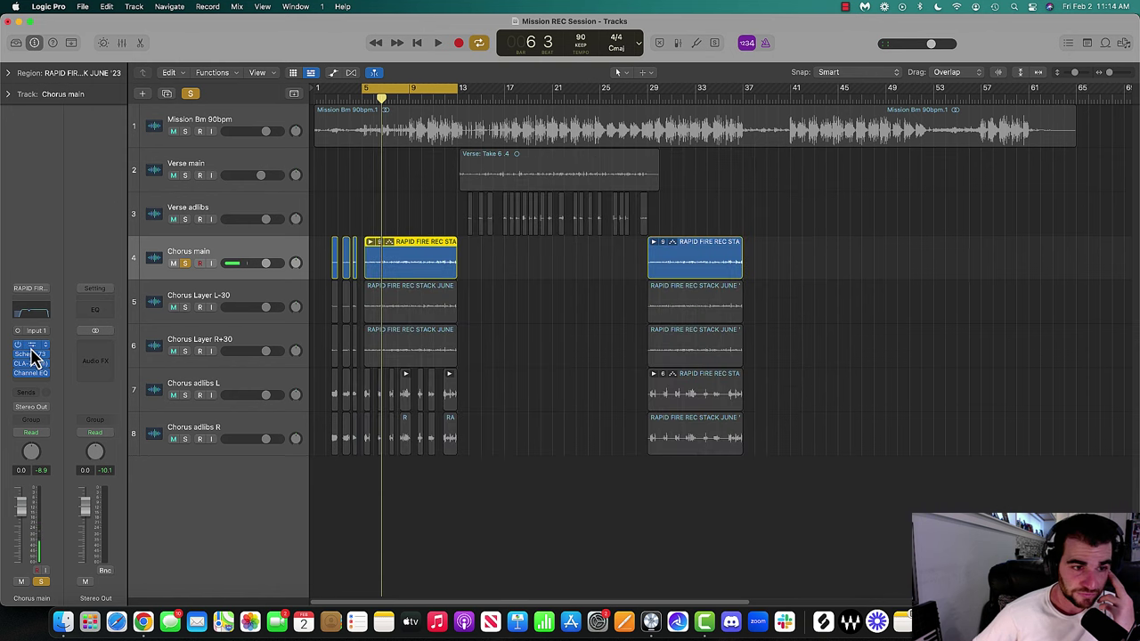
{"action": "left_click", "coordinate": [31, 354]}
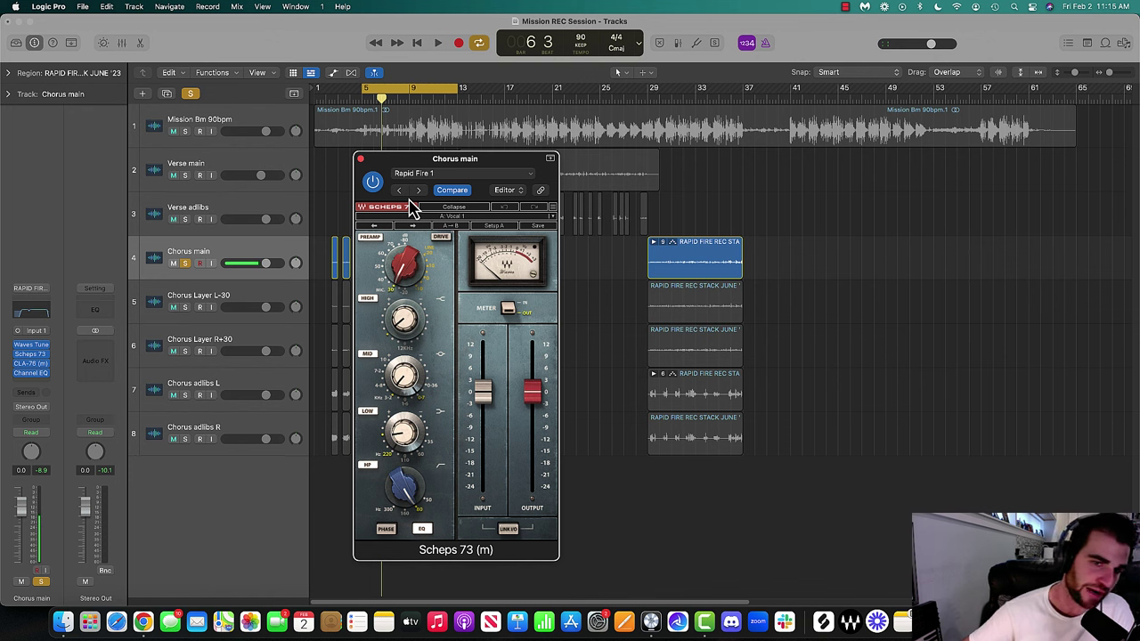
{"action": "mouse_move", "coordinate": [394, 445]}
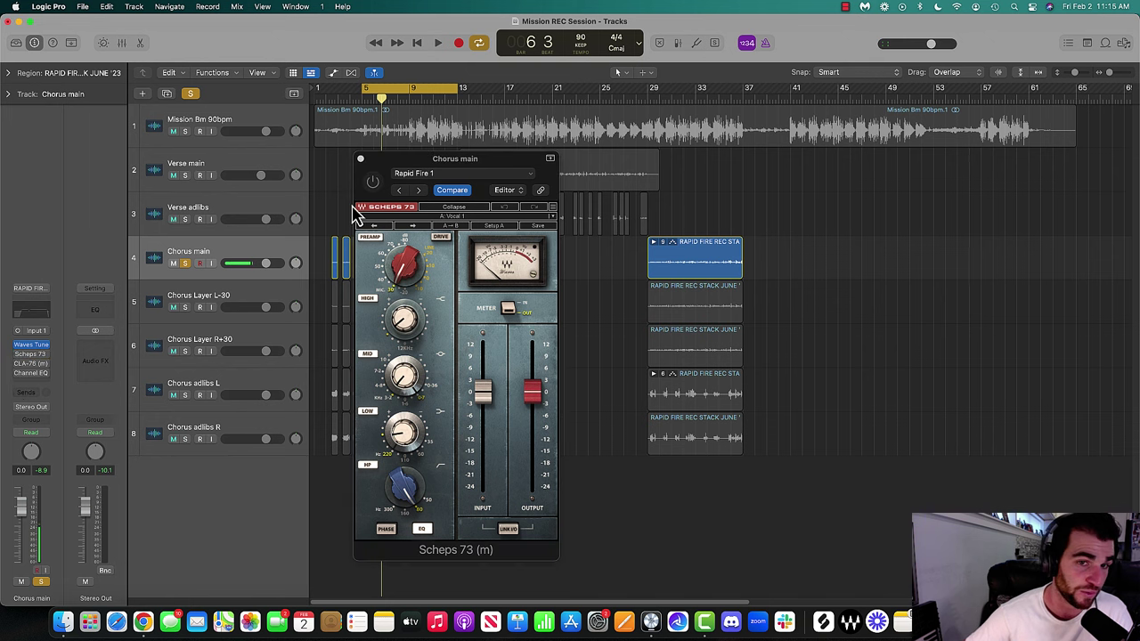
Move the Scheps 73 window clear of the chorus regions and turn the plug-in on during playback
{"action": "left_click_drag", "start_coordinate": [406, 161], "coordinate": [591, 155]}
{"action": "key", "text": "space"}
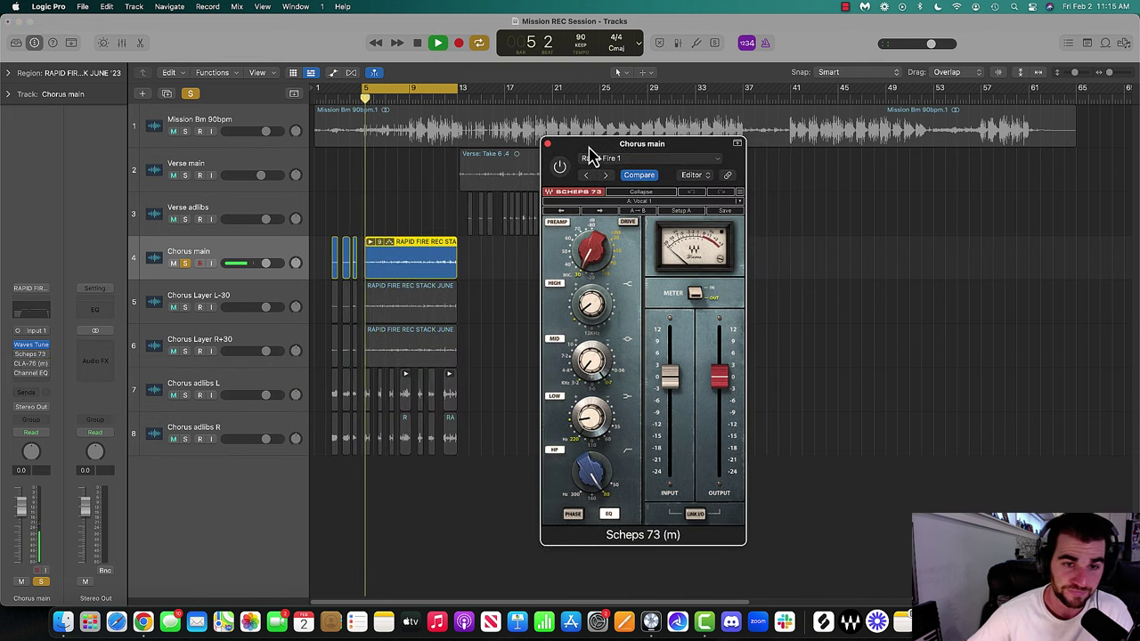
{"action": "left_click", "coordinate": [560, 169]}
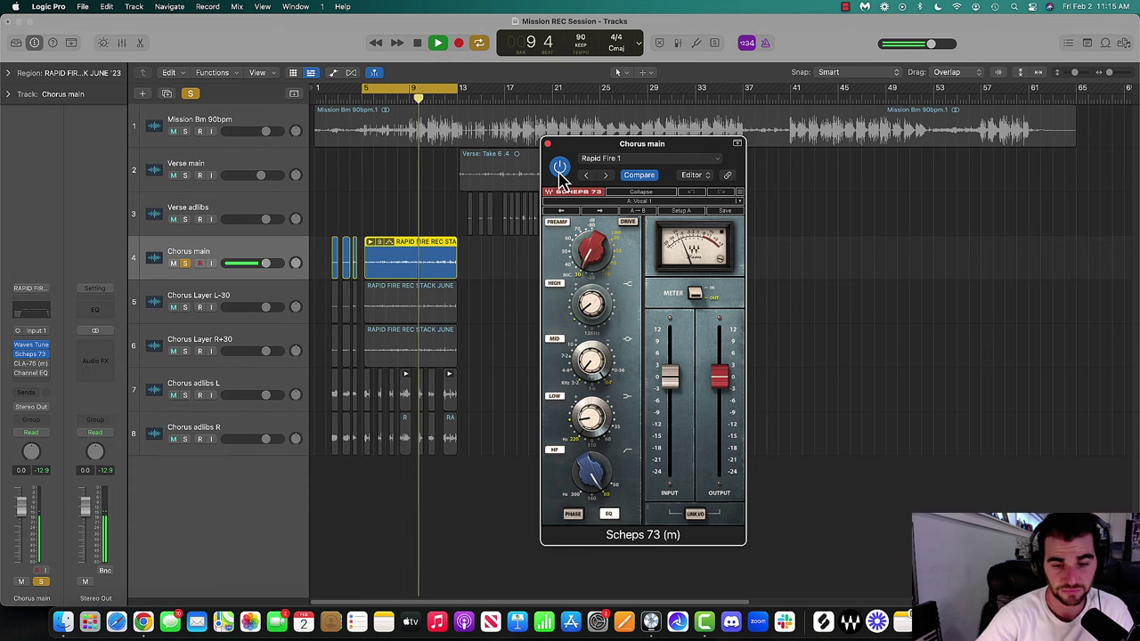
{"action": "key", "text": "space"}
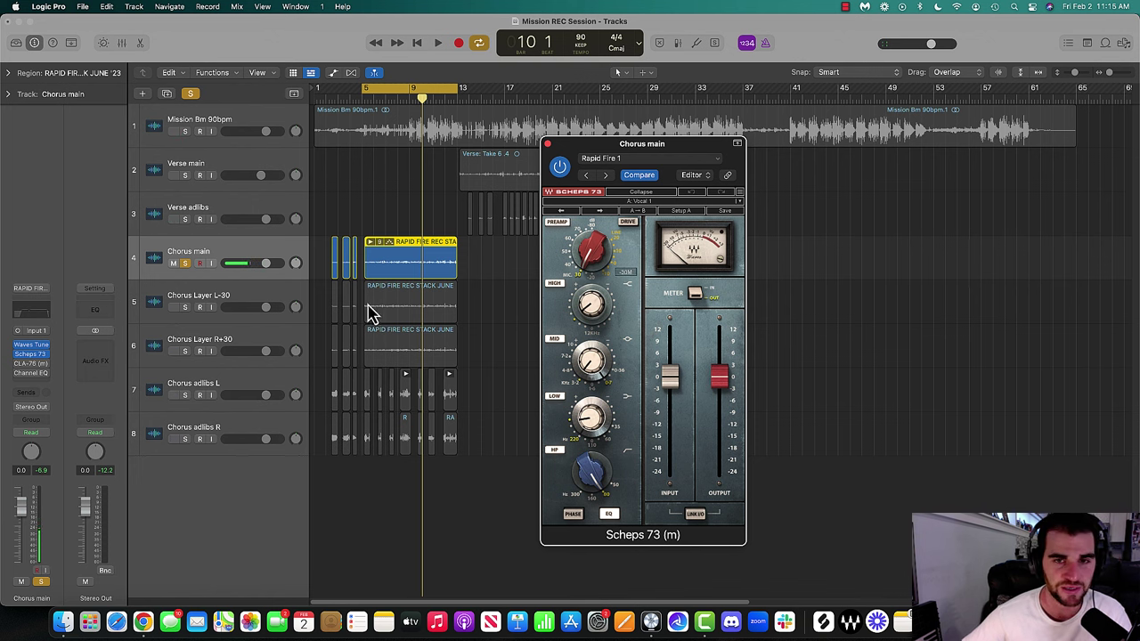
{"action": "left_click", "coordinate": [44, 383]}
{"action": "mouse_move", "coordinate": [61, 594]}
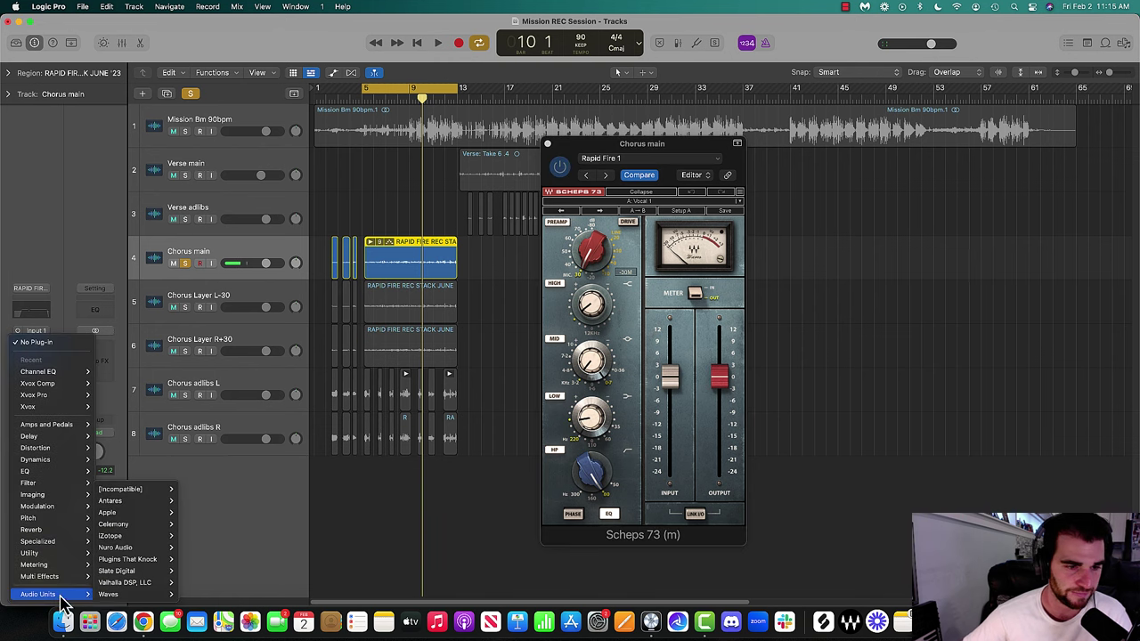
{"action": "mouse_move", "coordinate": [108, 594]}
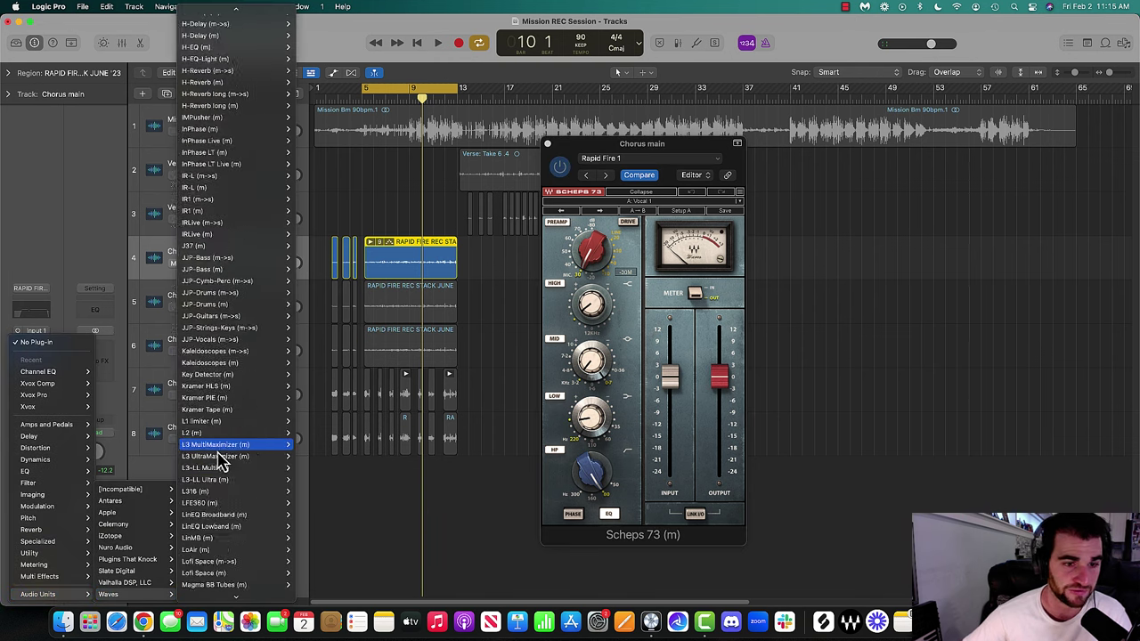
{"action": "scroll", "coordinate": [218, 456], "scroll_direction": "down", "scroll_amount": 20}
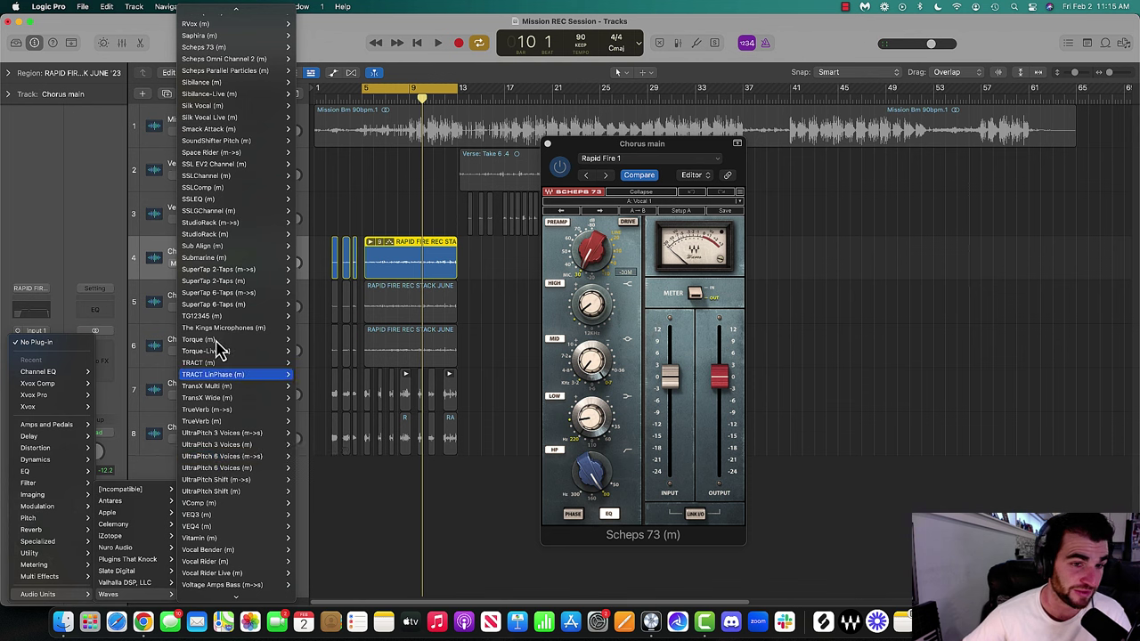
{"action": "left_click", "coordinate": [431, 511]}
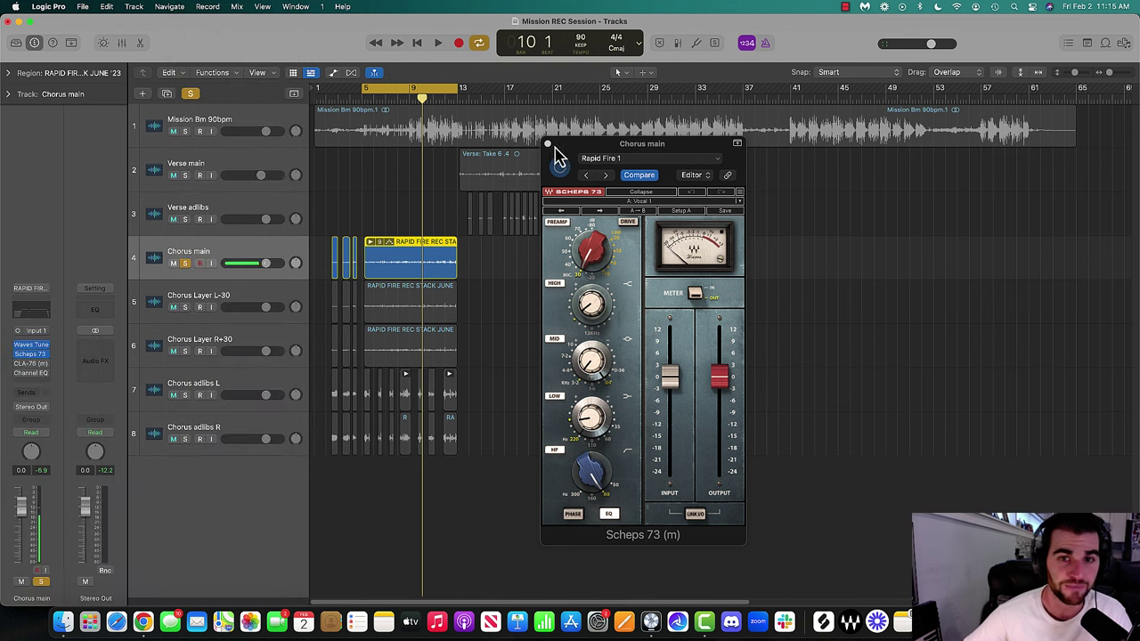
Replace the Scheps 73 window with the CLA-76 compressor and turn it on, comparing bypassed and active sound during playback
{"action": "left_click", "coordinate": [547, 143]}
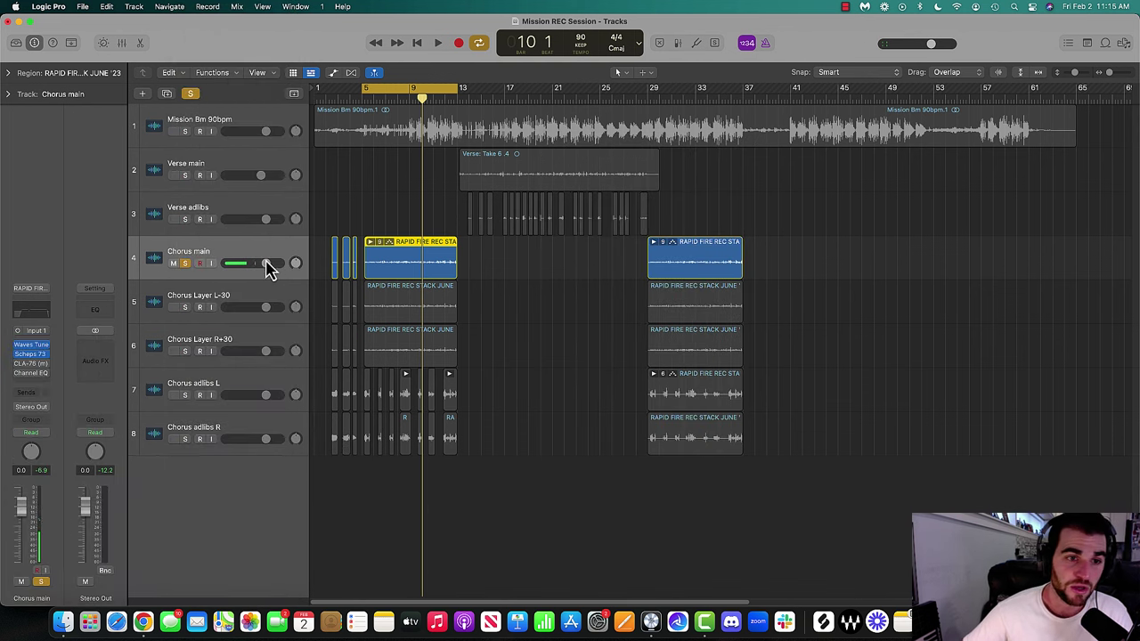
{"action": "left_click", "coordinate": [32, 363]}
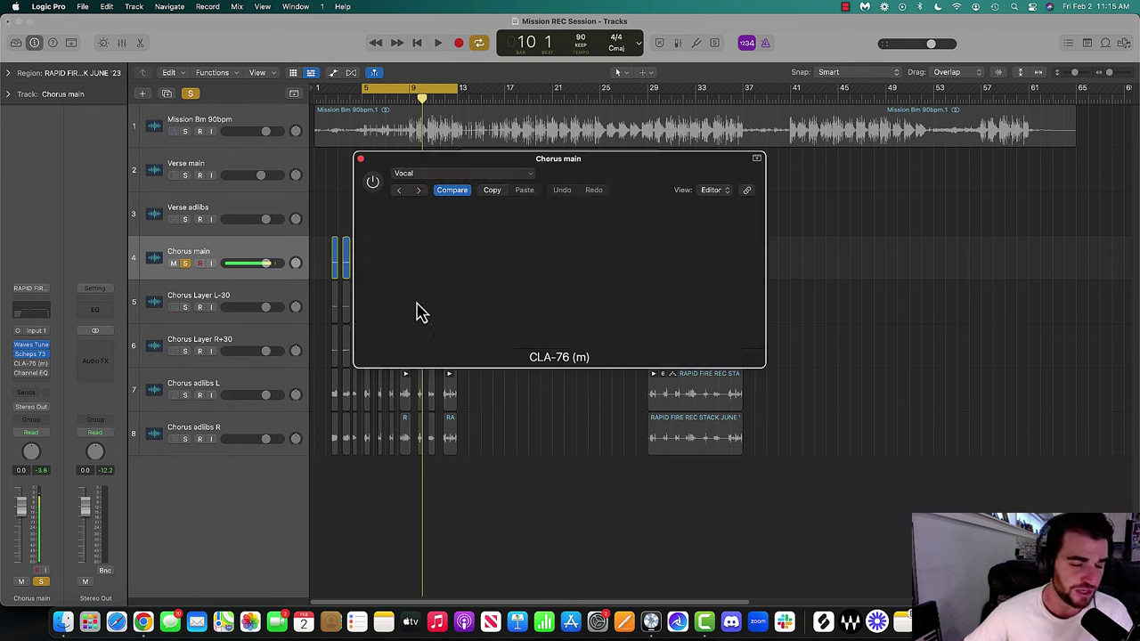
{"action": "left_click_drag", "start_coordinate": [488, 183], "coordinate": [615, 187]}
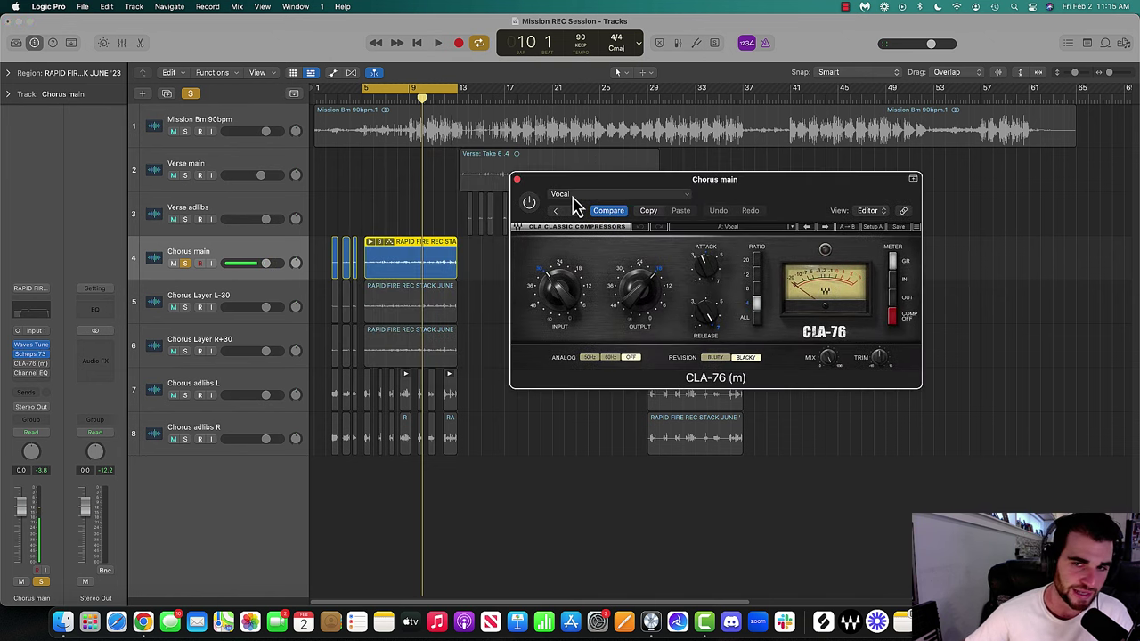
{"action": "key", "text": "space"}
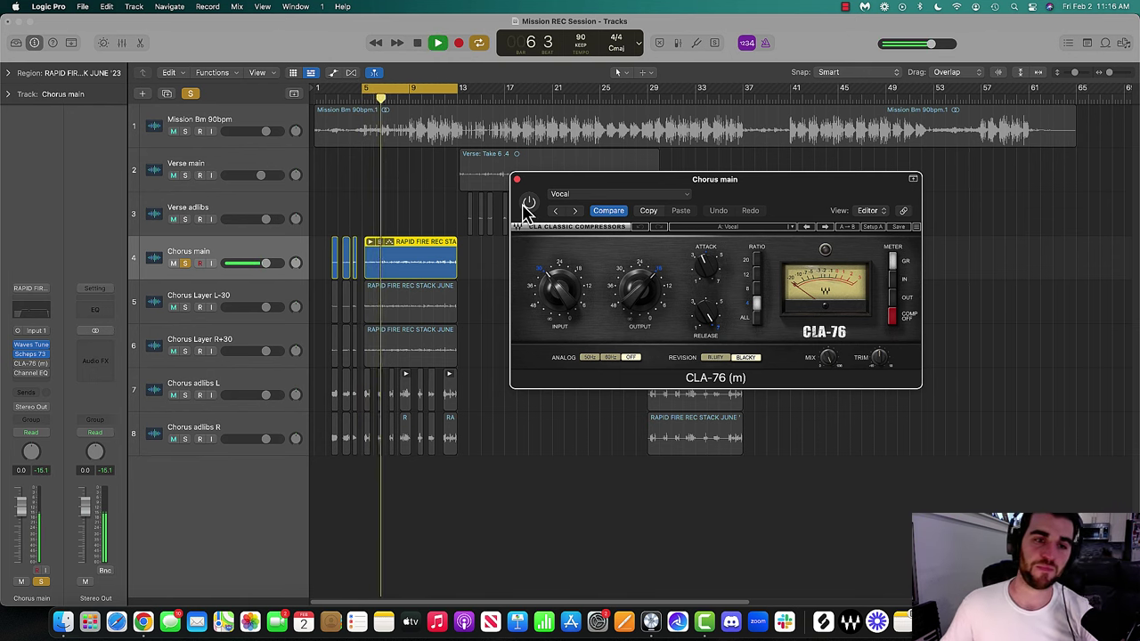
{"action": "left_click", "coordinate": [529, 204]}
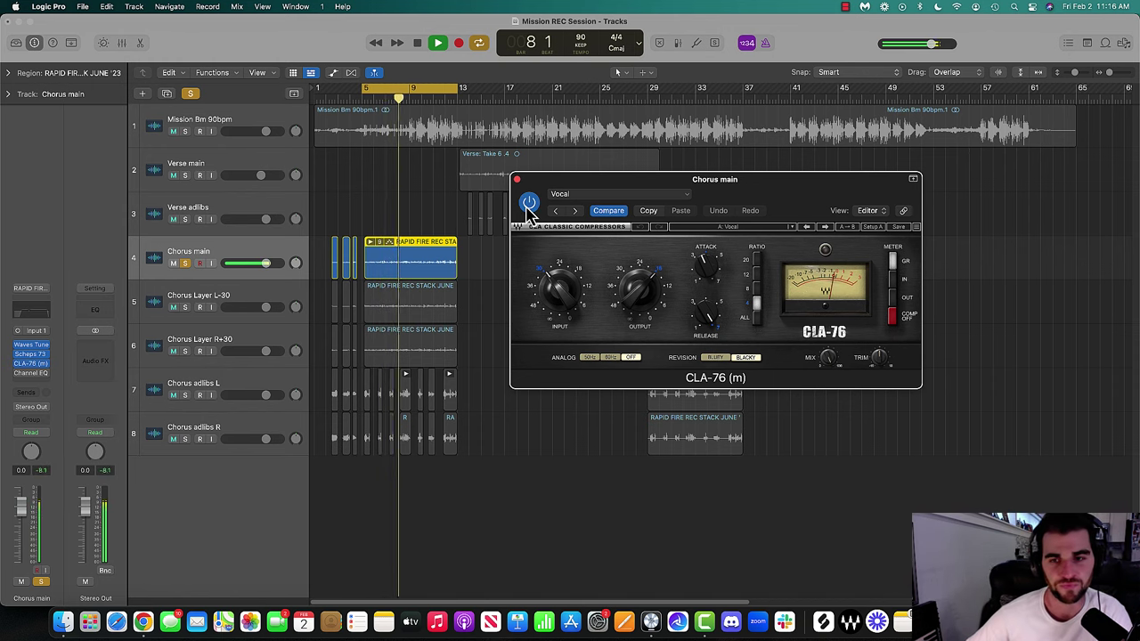
{"action": "left_click", "coordinate": [529, 204]}
{"action": "left_click", "coordinate": [529, 204]}
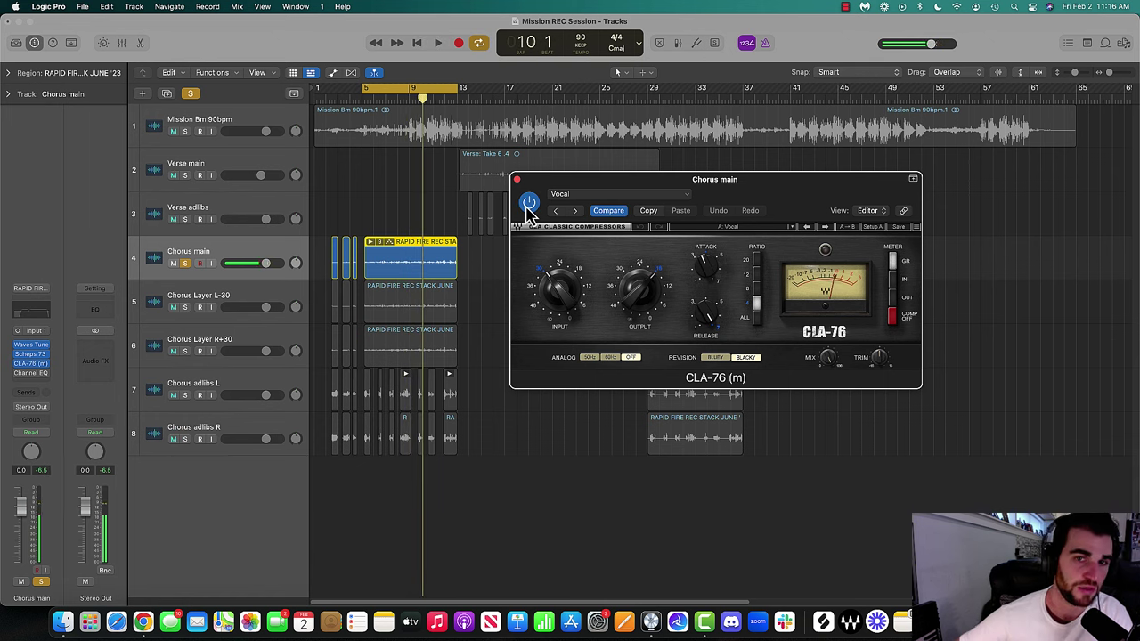
{"action": "left_click", "coordinate": [516, 179]}
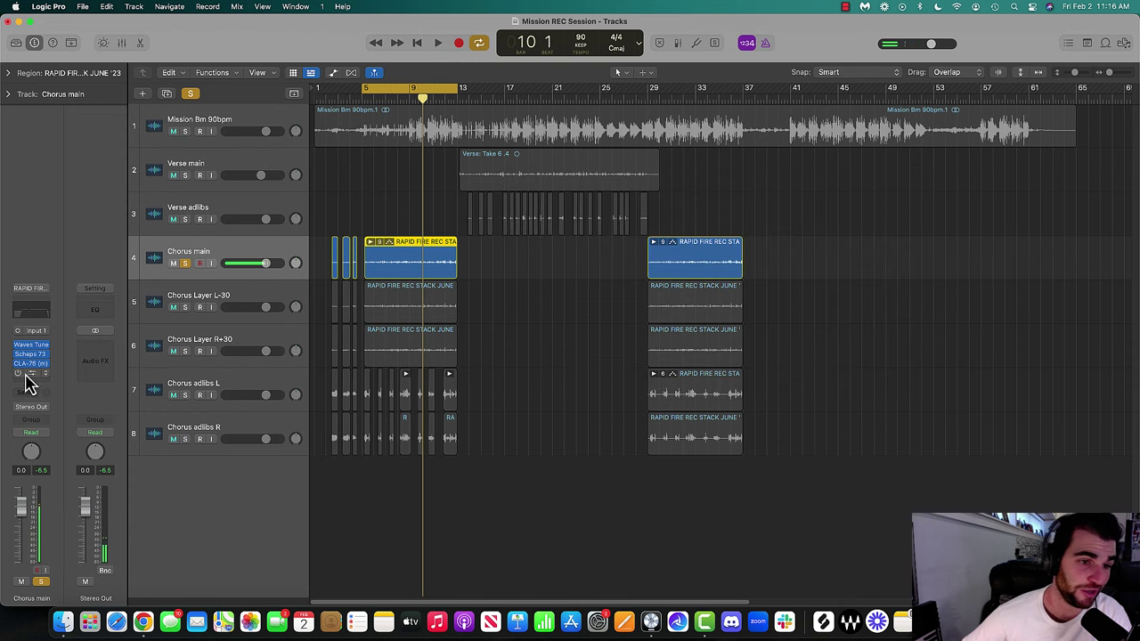
Compare bypassed and active Channel EQ sound on the Chorus main track during playback, leave the EQ on and close its window
{"action": "left_click", "coordinate": [34, 376]}
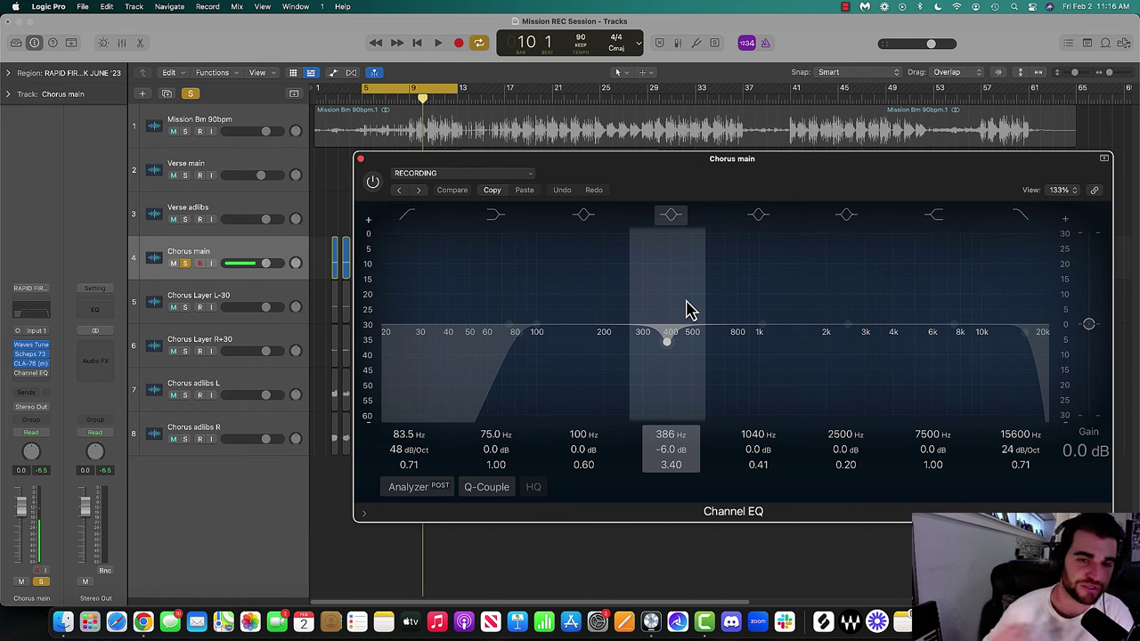
{"action": "key", "text": "space"}
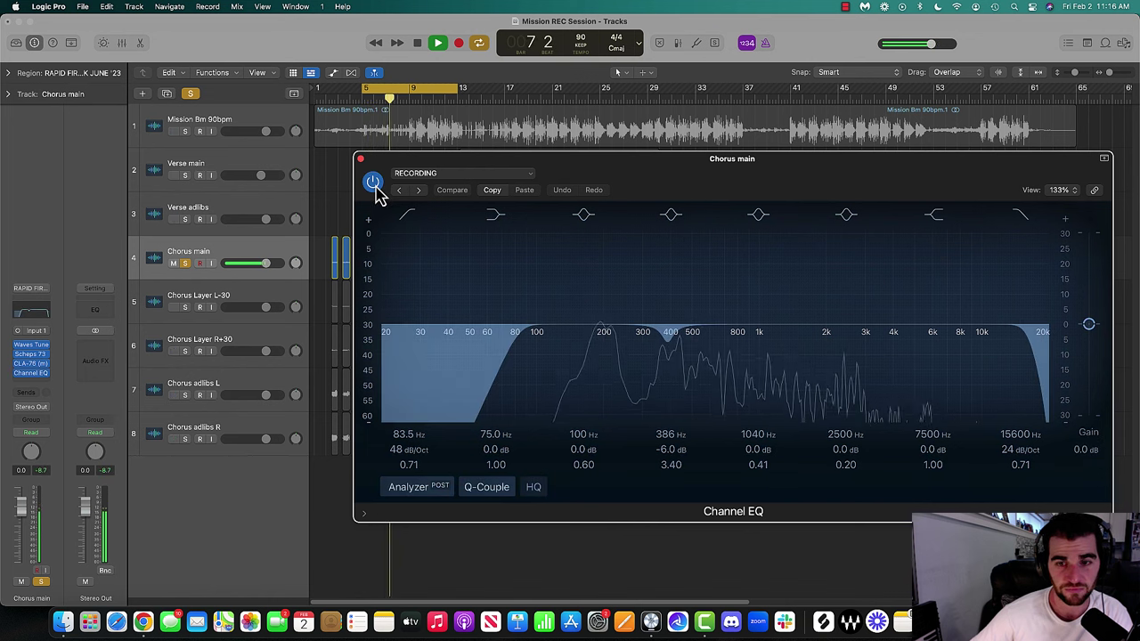
{"action": "left_click", "coordinate": [373, 184]}
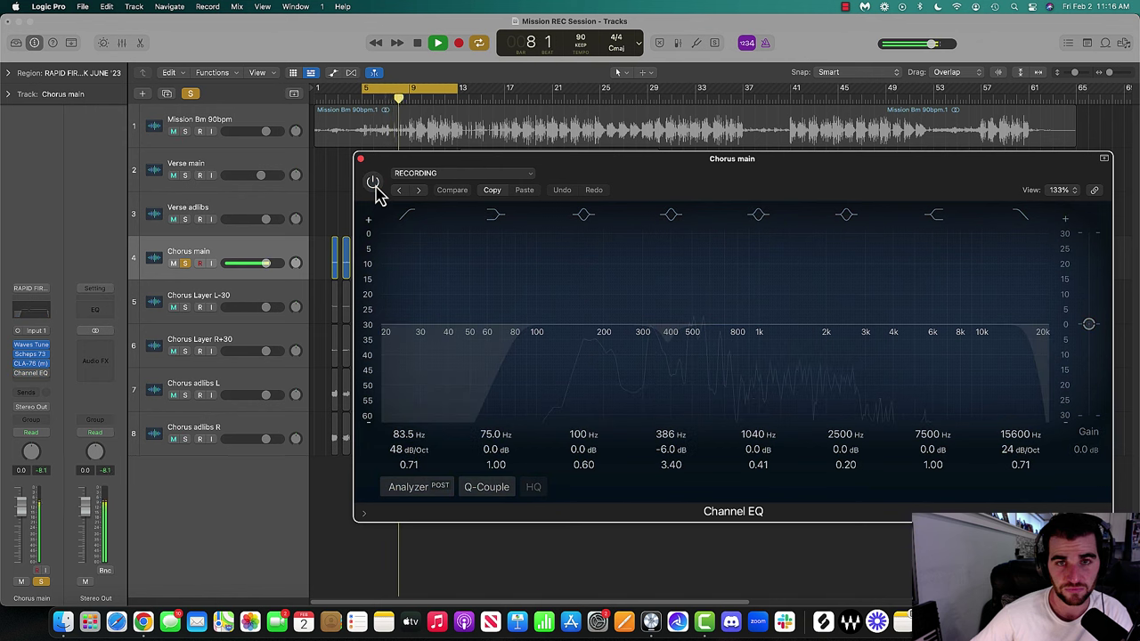
{"action": "left_click", "coordinate": [373, 183]}
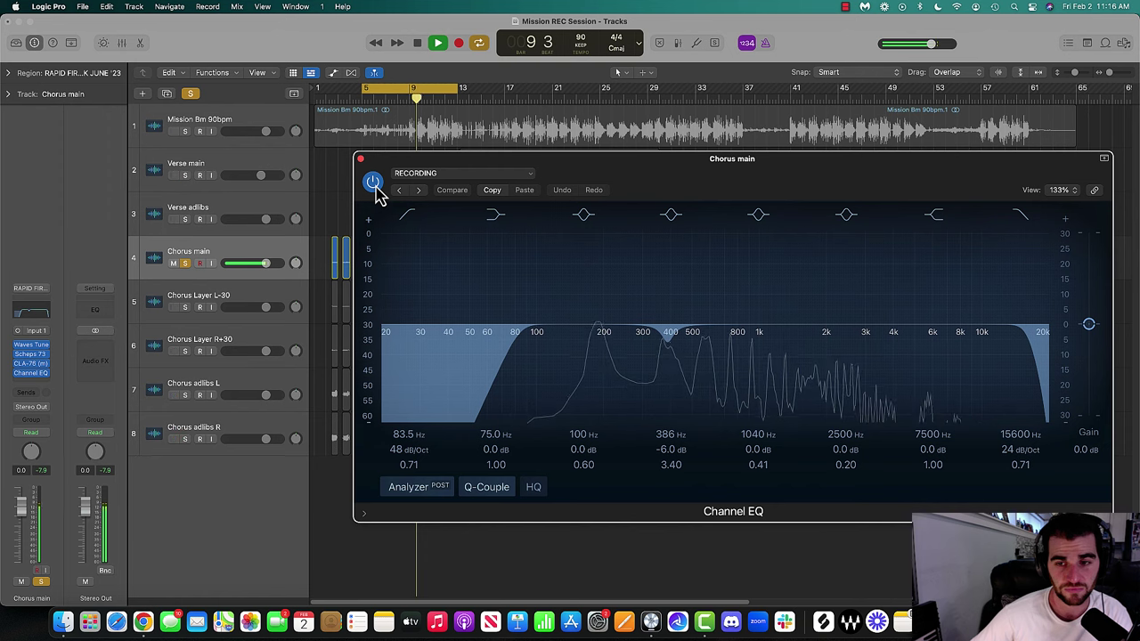
{"action": "key", "text": "space"}
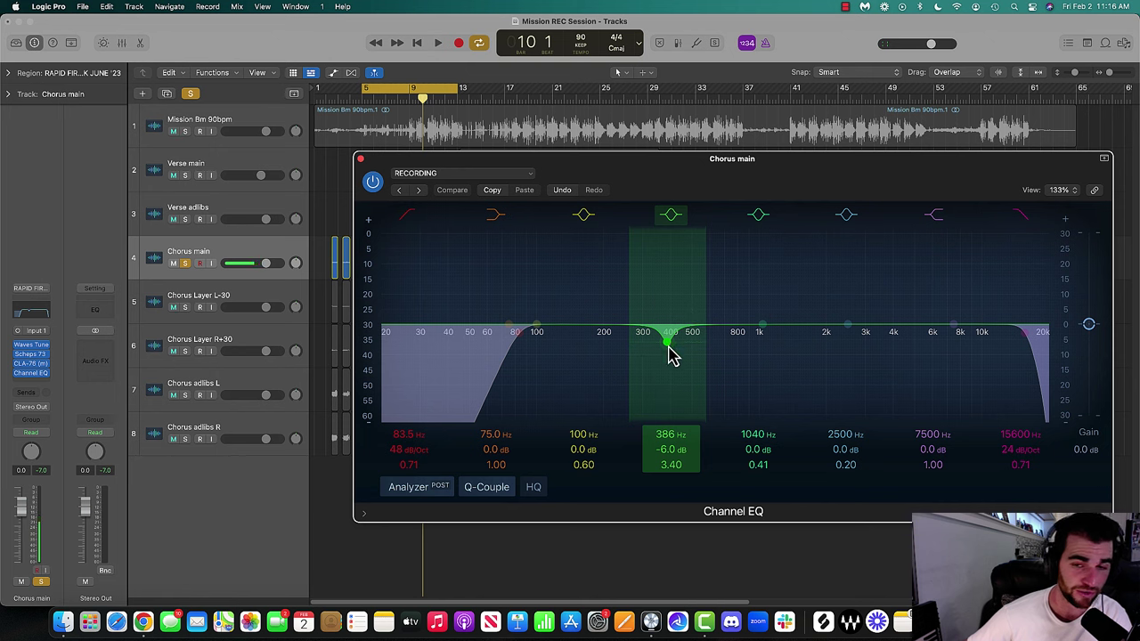
{"action": "left_click", "coordinate": [369, 179]}
{"action": "left_click", "coordinate": [361, 160]}
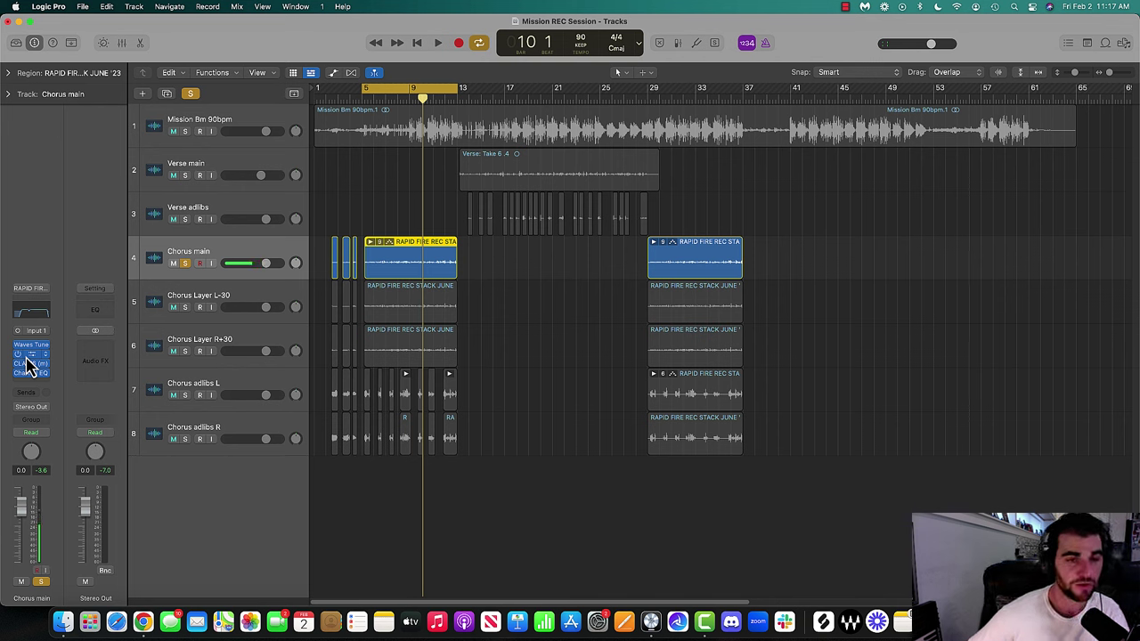
Show where Scheps 73 settings are saved and browse its preset list on the Chorus main track, leaving the preset unchanged
{"action": "left_click", "coordinate": [29, 356]}
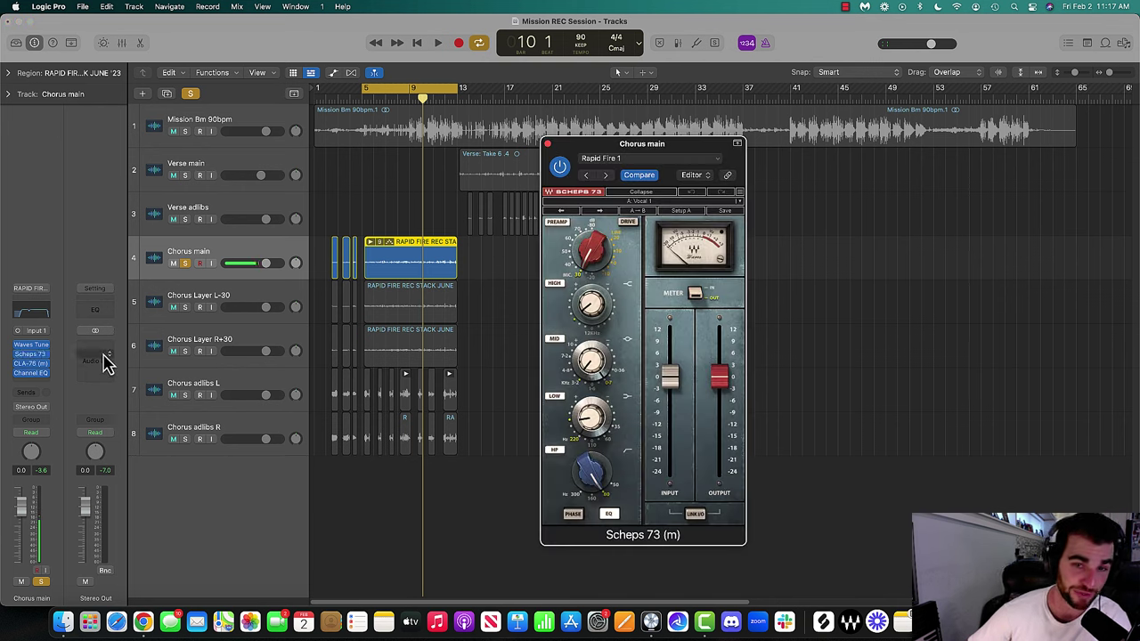
{"action": "left_click", "coordinate": [608, 161]}
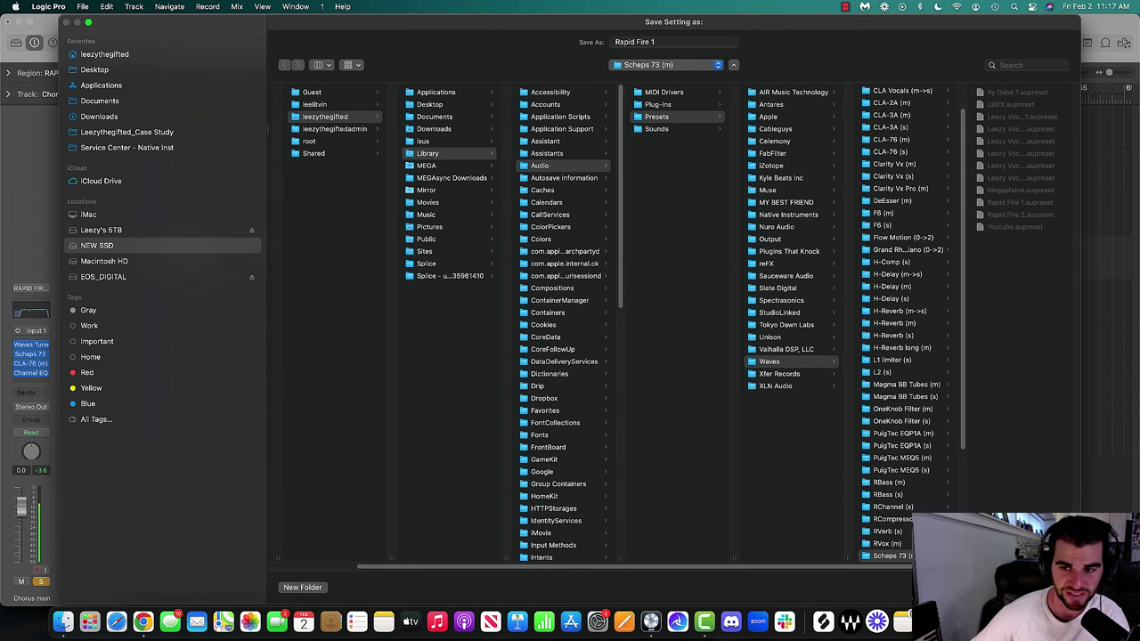
{"action": "key", "text": "Escape"}
{"action": "left_click", "coordinate": [609, 160]}
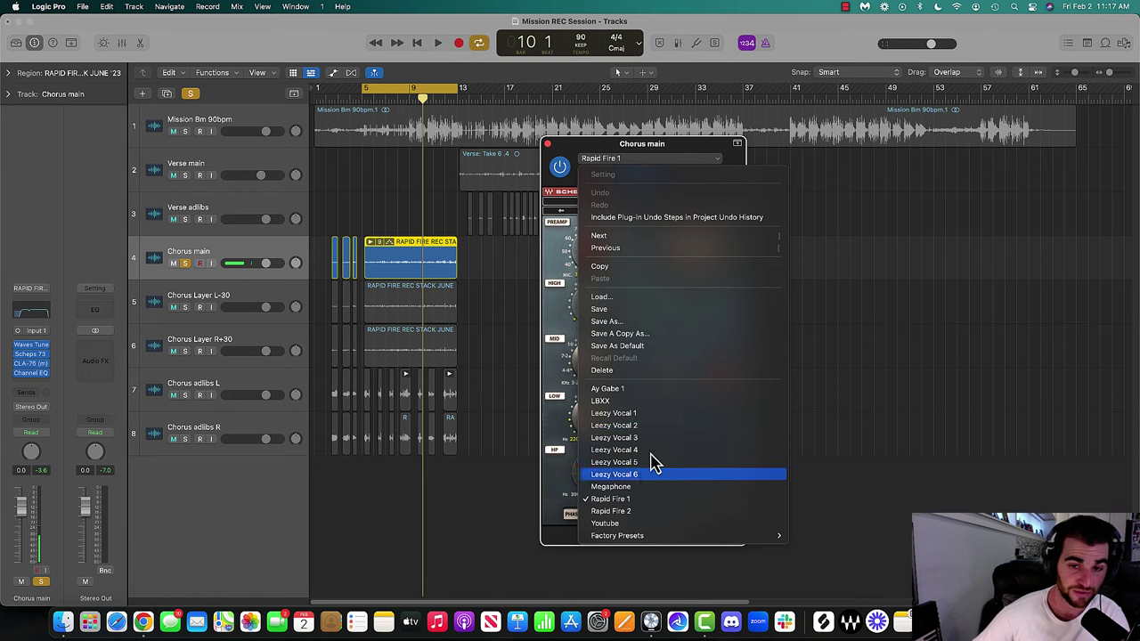
{"action": "left_click", "coordinate": [556, 146]}
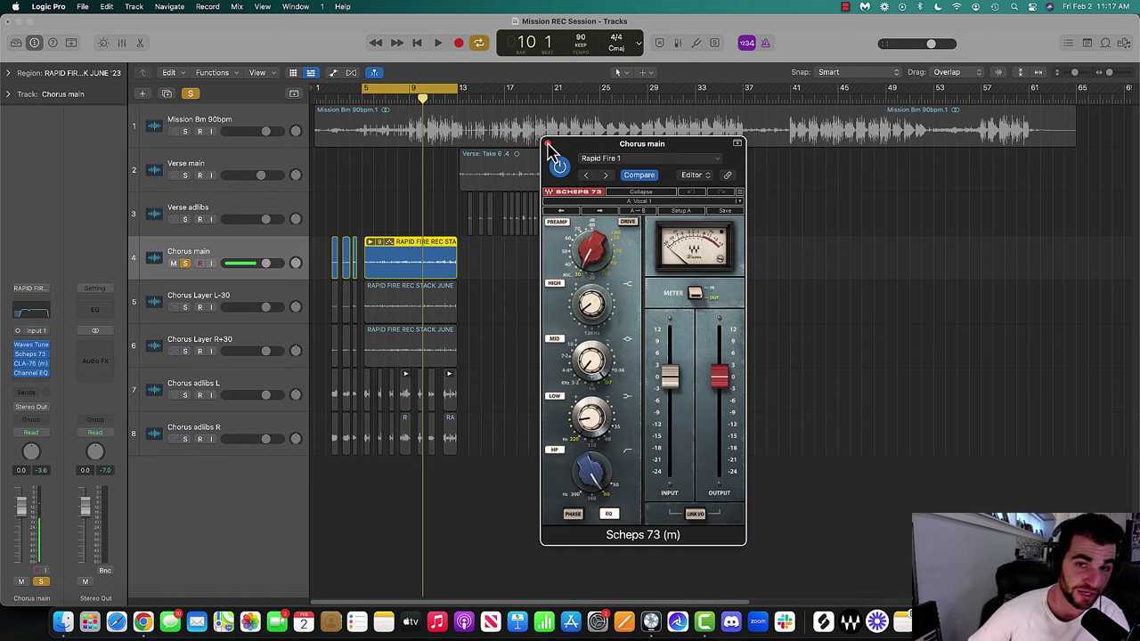
{"action": "left_click", "coordinate": [549, 145]}
Look through the CLA-76 compressor's setting options and Waves preset list on the Chorus main track without loading a preset
{"action": "left_click", "coordinate": [30, 364]}
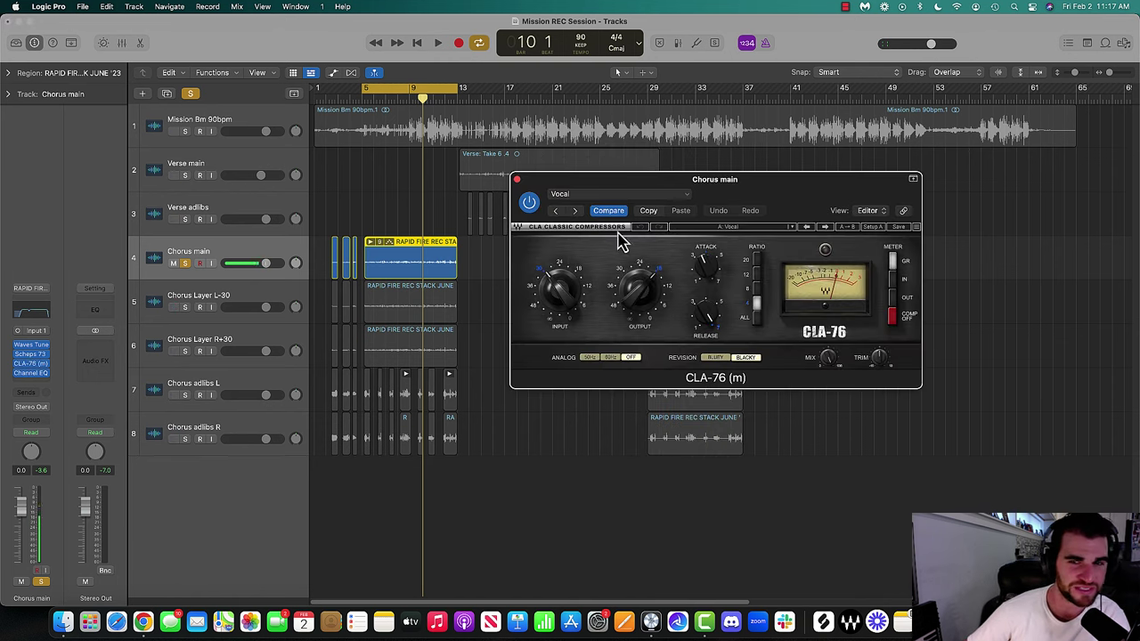
{"action": "left_click", "coordinate": [638, 196]}
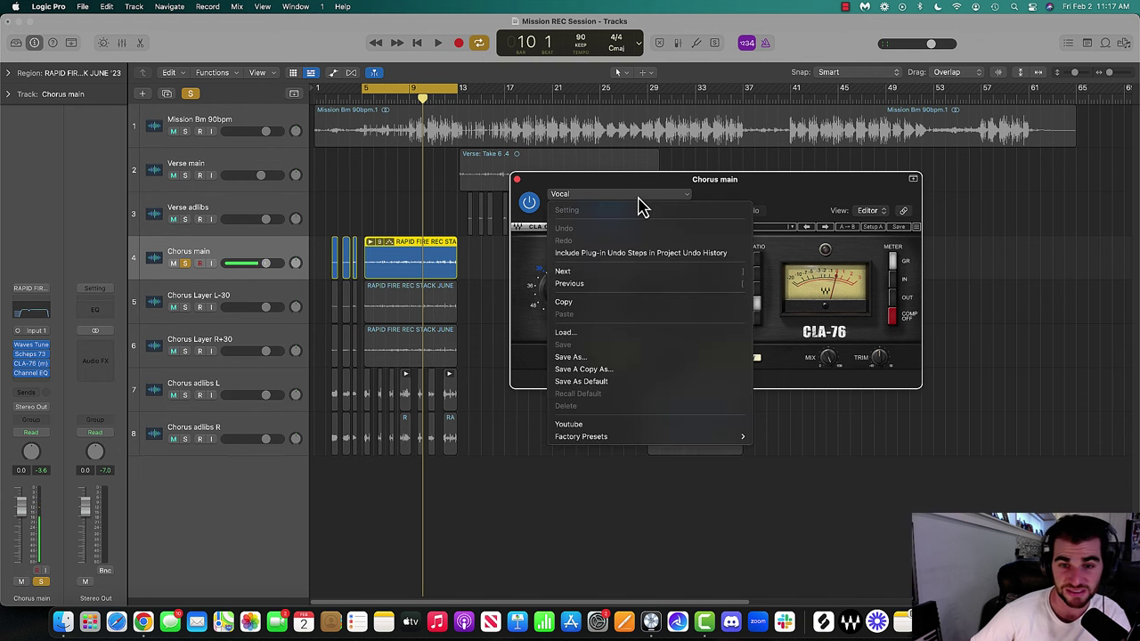
{"action": "left_click", "coordinate": [741, 193]}
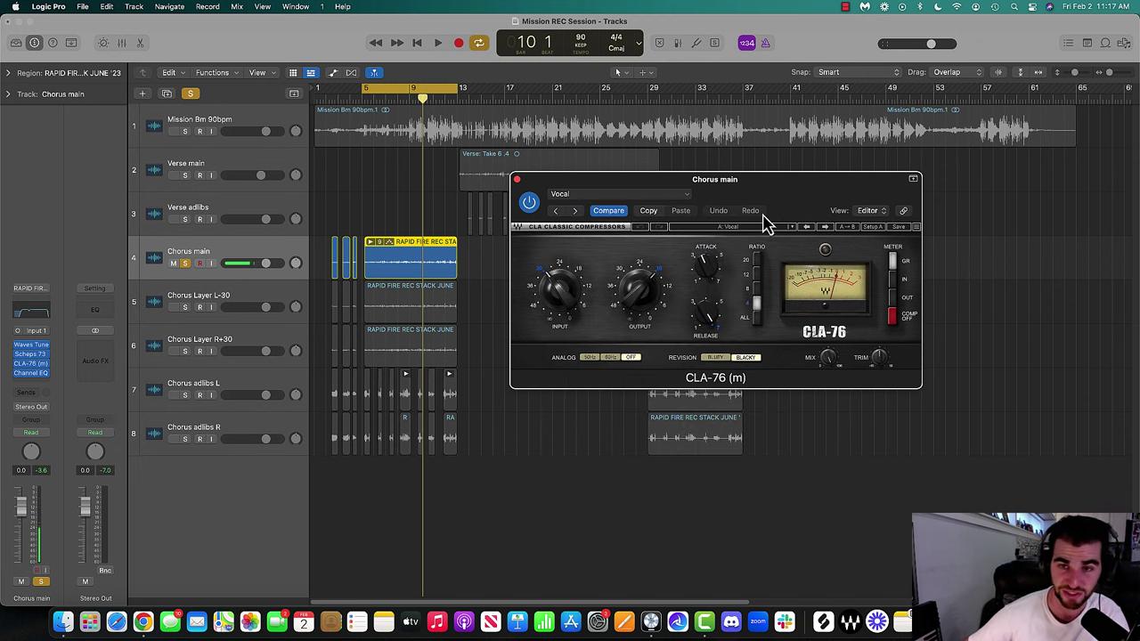
{"action": "left_click", "coordinate": [750, 229]}
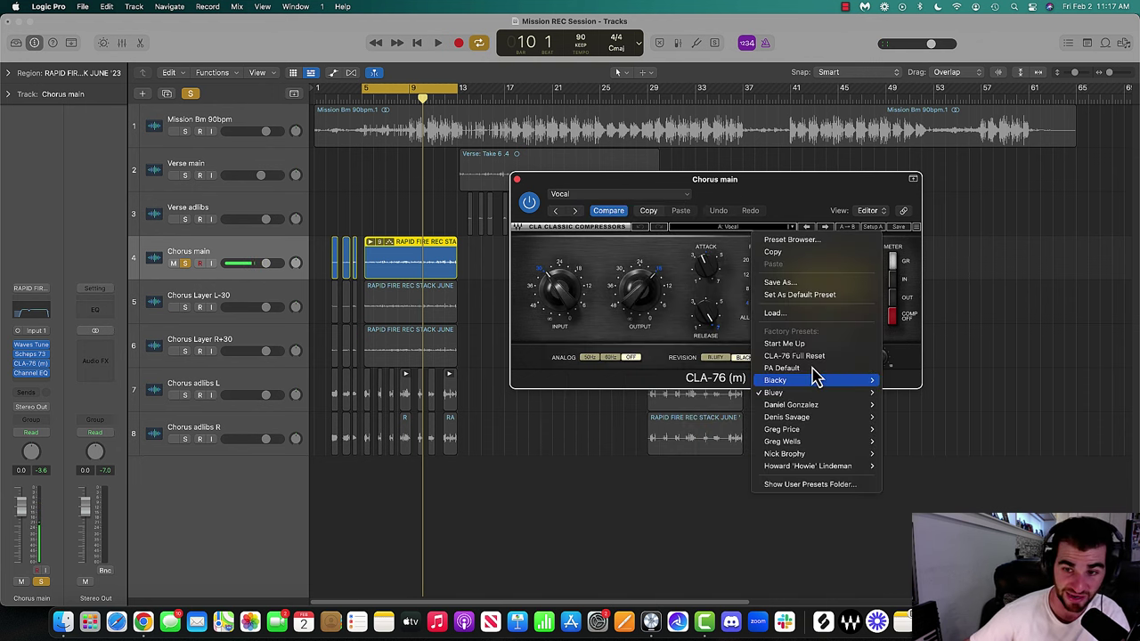
{"action": "left_click", "coordinate": [759, 209]}
{"action": "left_click", "coordinate": [517, 179]}
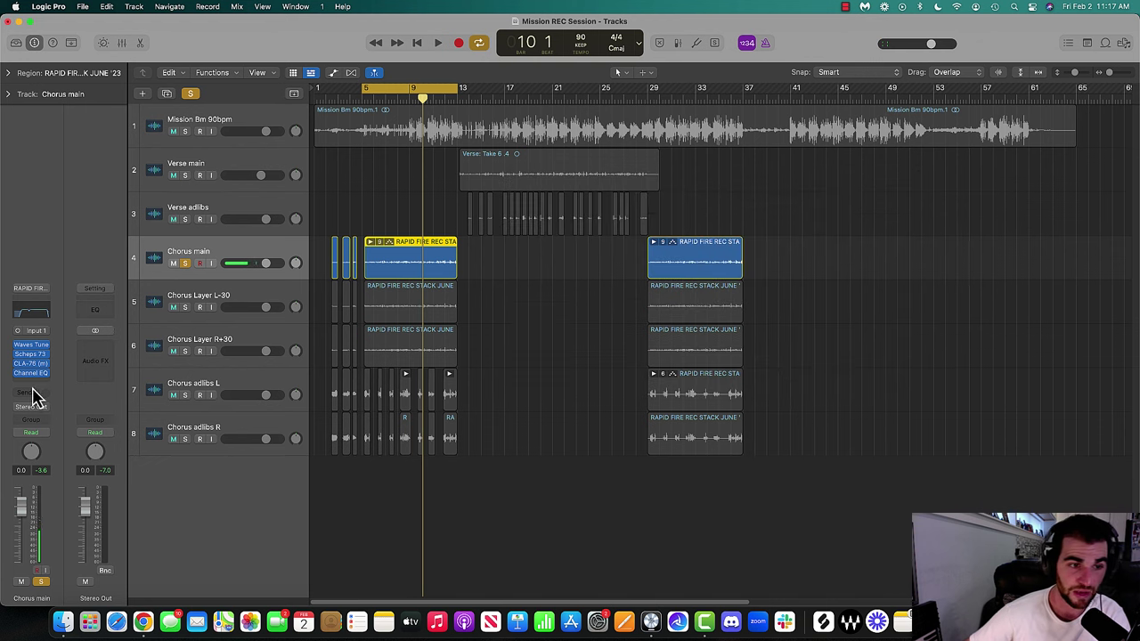
Save the Chorus main Channel EQ setting as RECORDING, replacing the existing preset file, and close the EQ window
{"action": "left_click", "coordinate": [30, 373]}
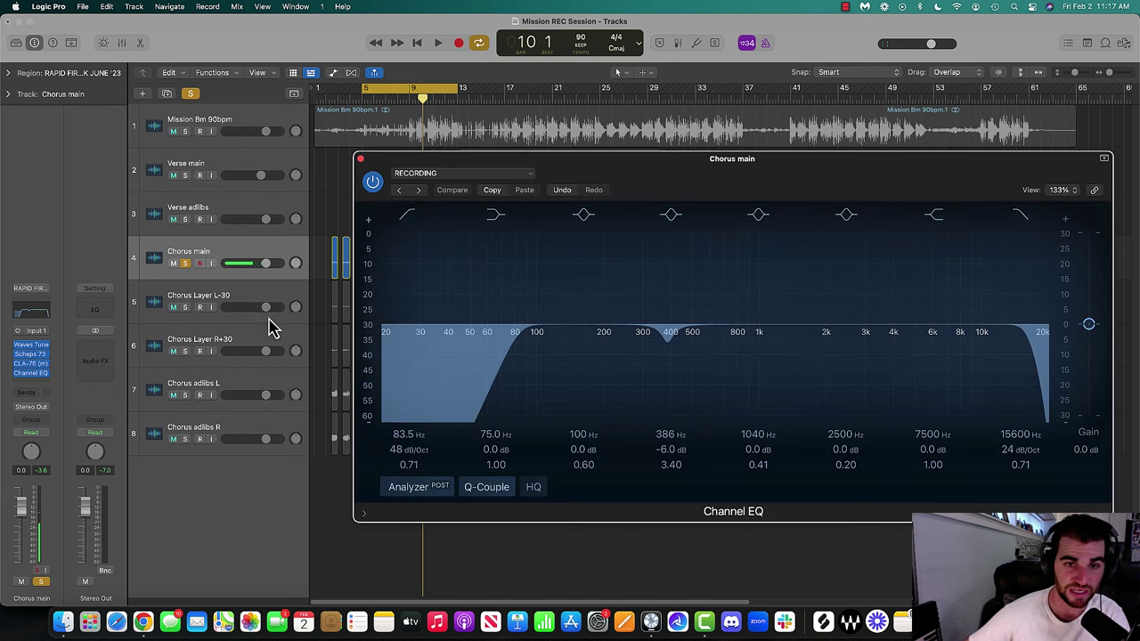
{"action": "left_click", "coordinate": [468, 175]}
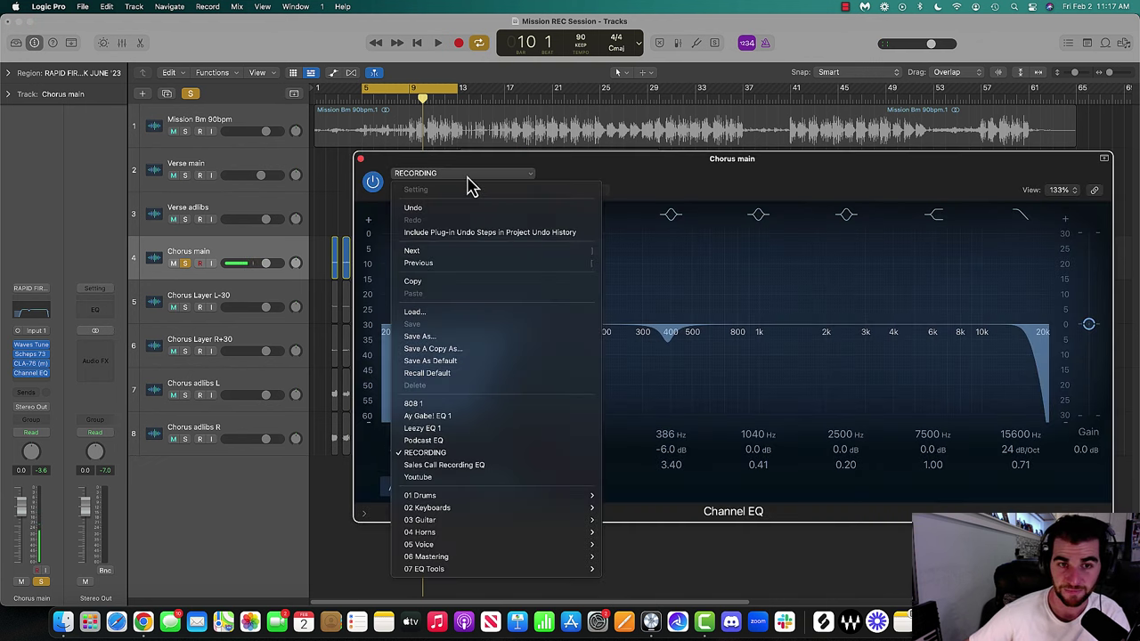
{"action": "left_click", "coordinate": [455, 339]}
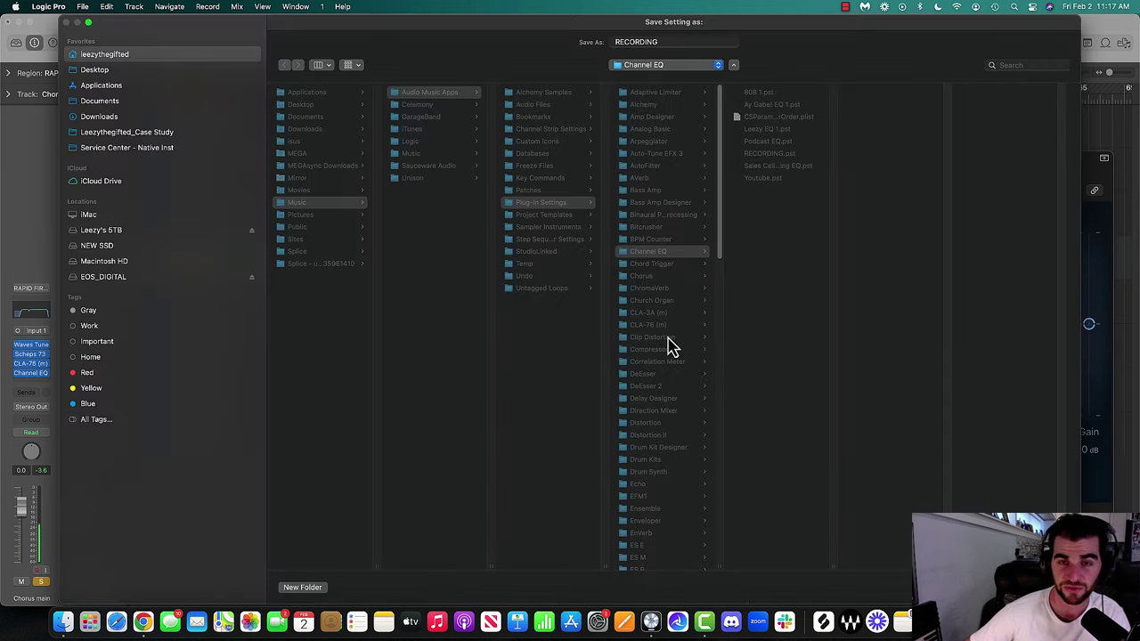
{"action": "key", "text": "Return"}
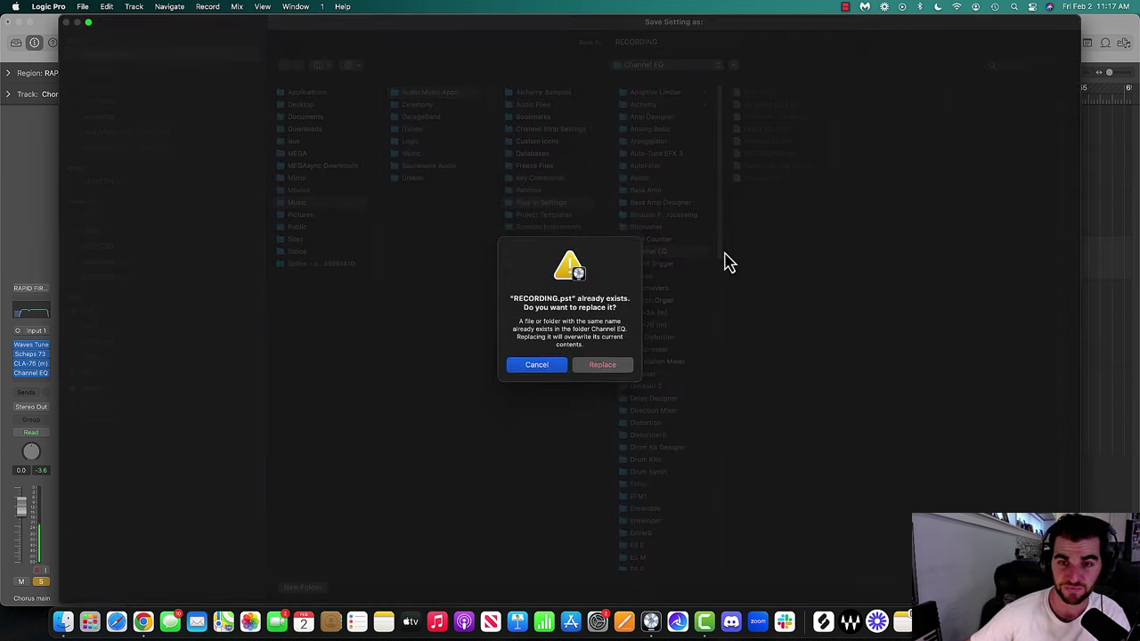
{"action": "left_click", "coordinate": [597, 367]}
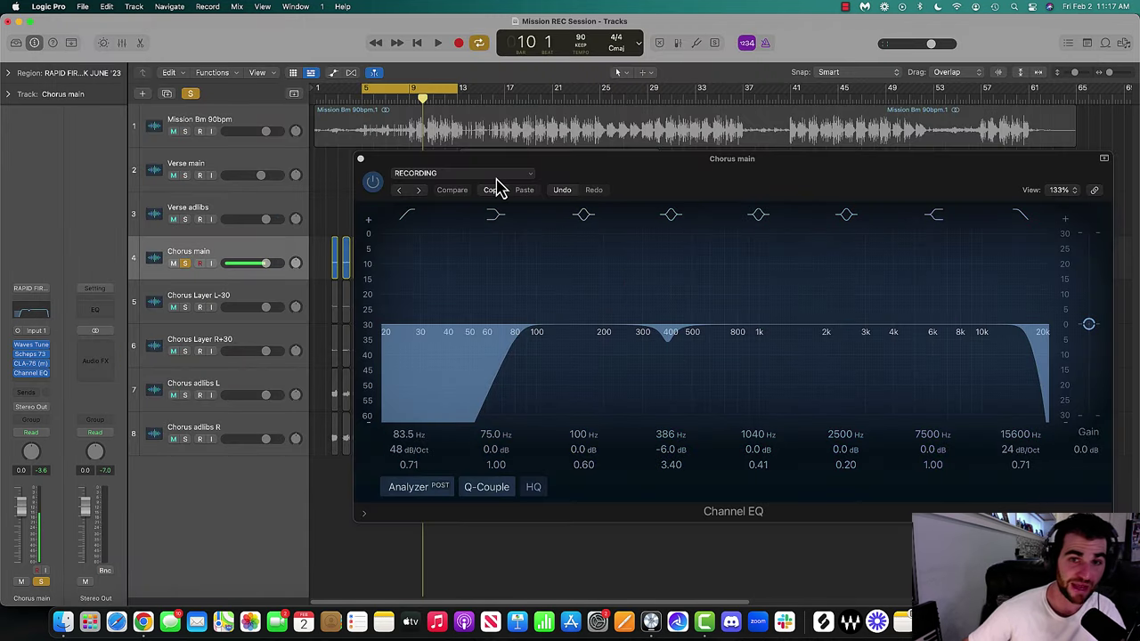
{"action": "left_click_drag", "start_coordinate": [603, 172], "coordinate": [519, 161]}
{"action": "left_click", "coordinate": [281, 148]}
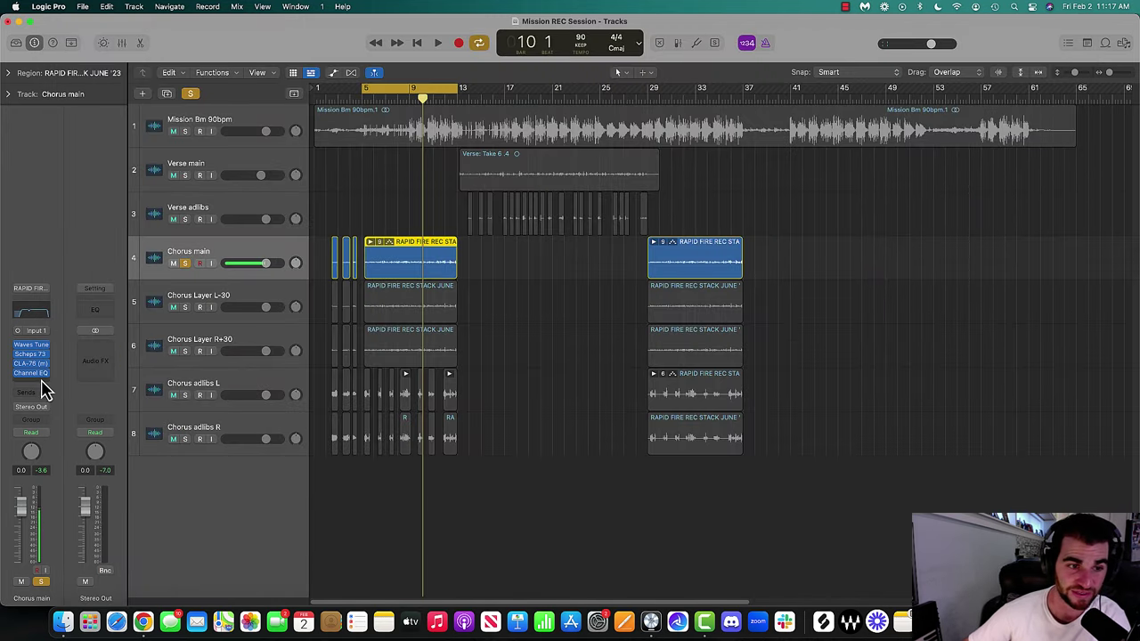
Recall the default Channel EQ setting on the Verse adlibs track, load the RECORDING preset in its place and close the window
{"action": "left_click", "coordinate": [172, 219]}
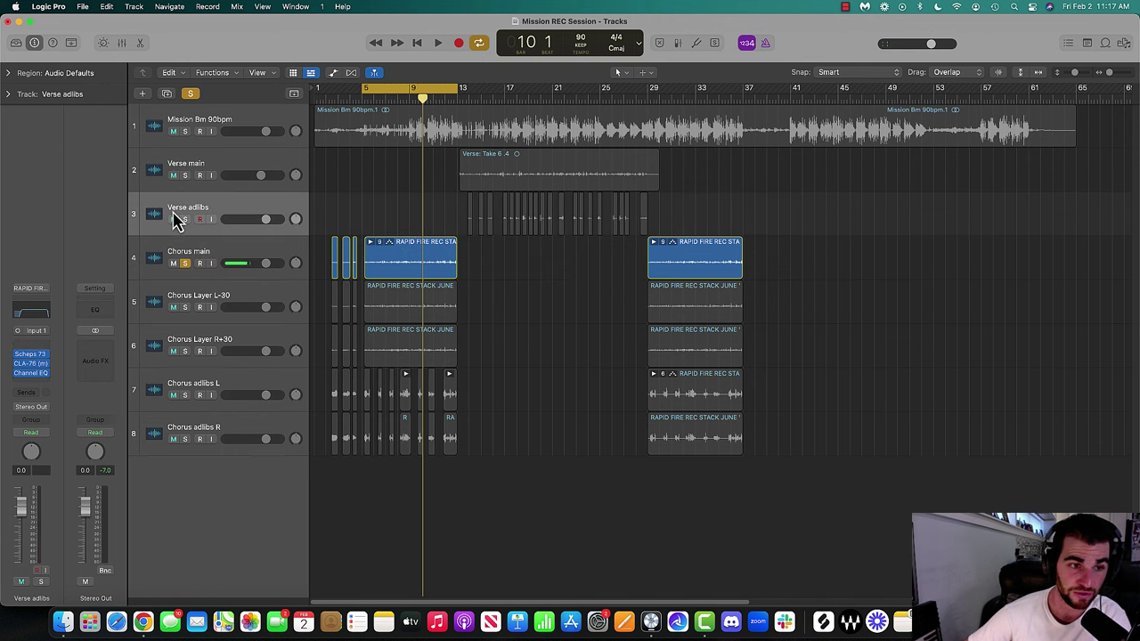
{"action": "left_click", "coordinate": [31, 374]}
{"action": "left_click", "coordinate": [418, 175]}
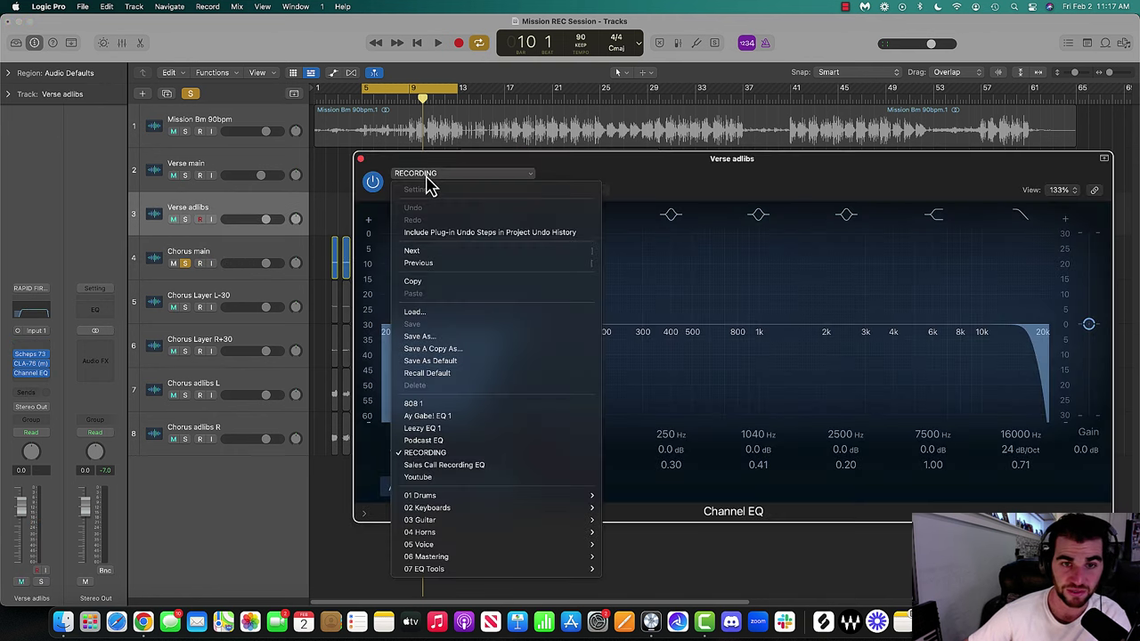
{"action": "left_click", "coordinate": [459, 374]}
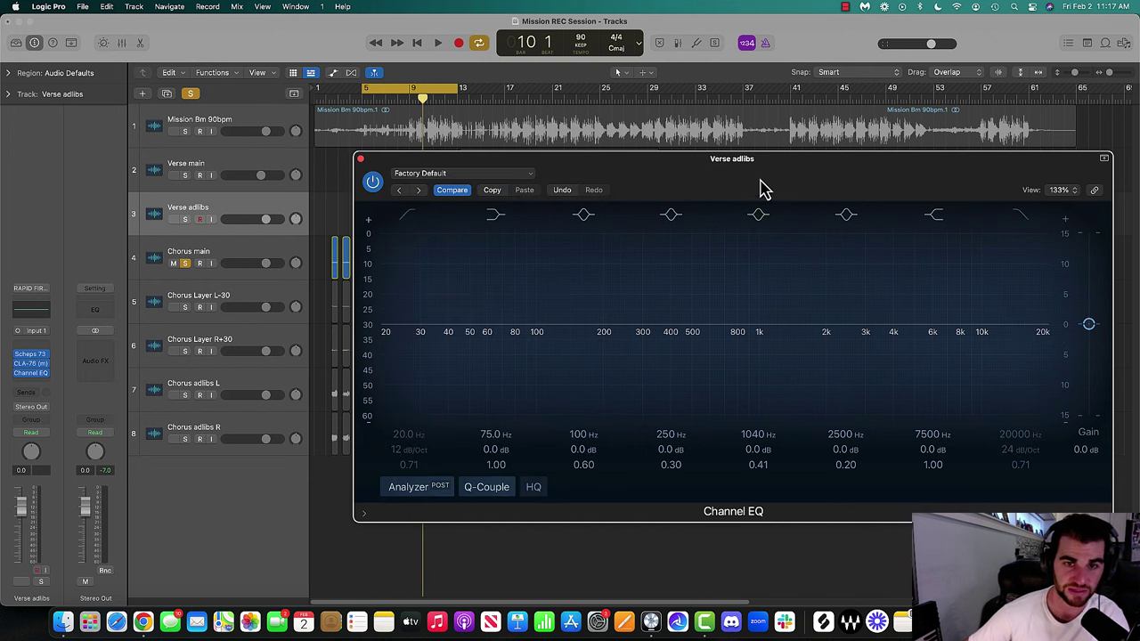
{"action": "left_click", "coordinate": [428, 175]}
{"action": "left_click", "coordinate": [443, 454]}
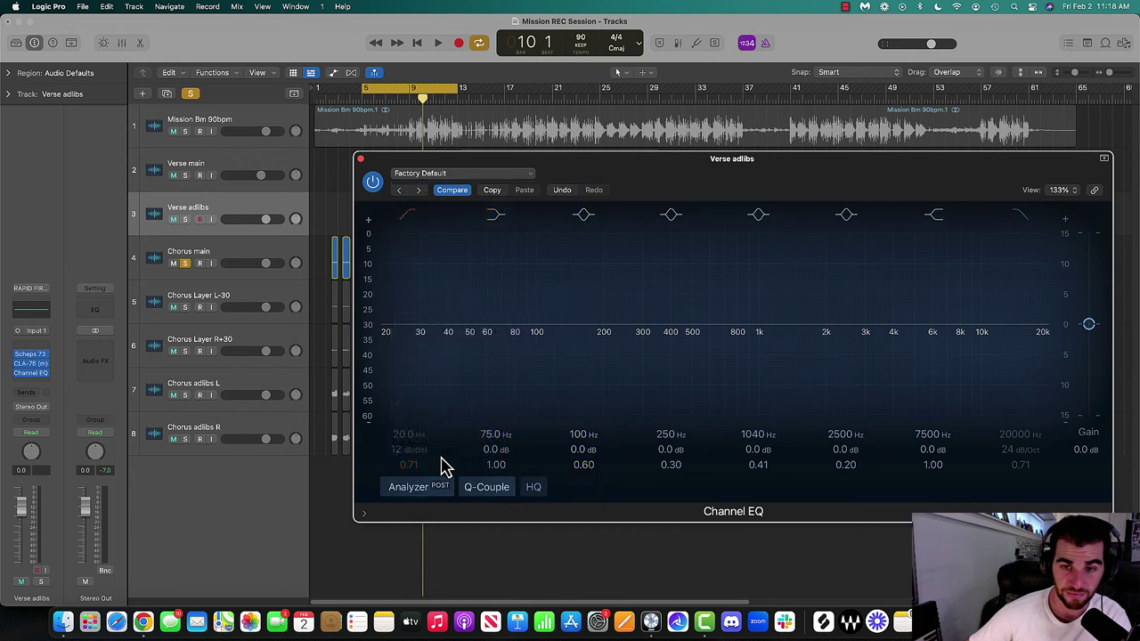
{"action": "left_click", "coordinate": [361, 161]}
Turn off all track solos and view the save dialog for the Chorus main channel strip setting without saving it
{"action": "left_click", "coordinate": [188, 94]}
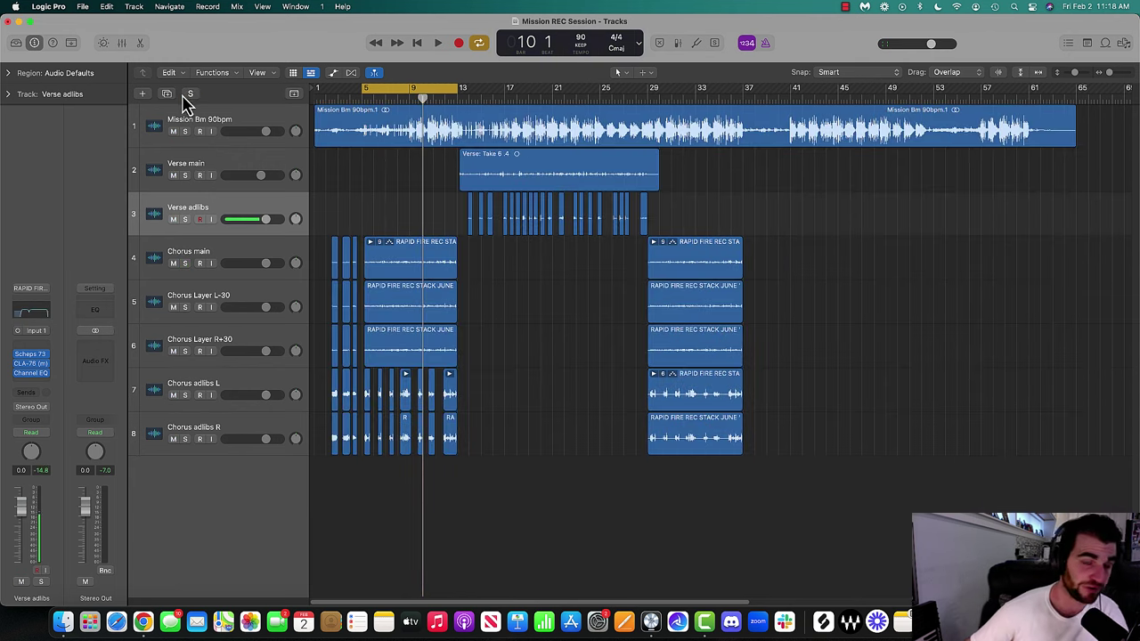
{"action": "left_click", "coordinate": [235, 255]}
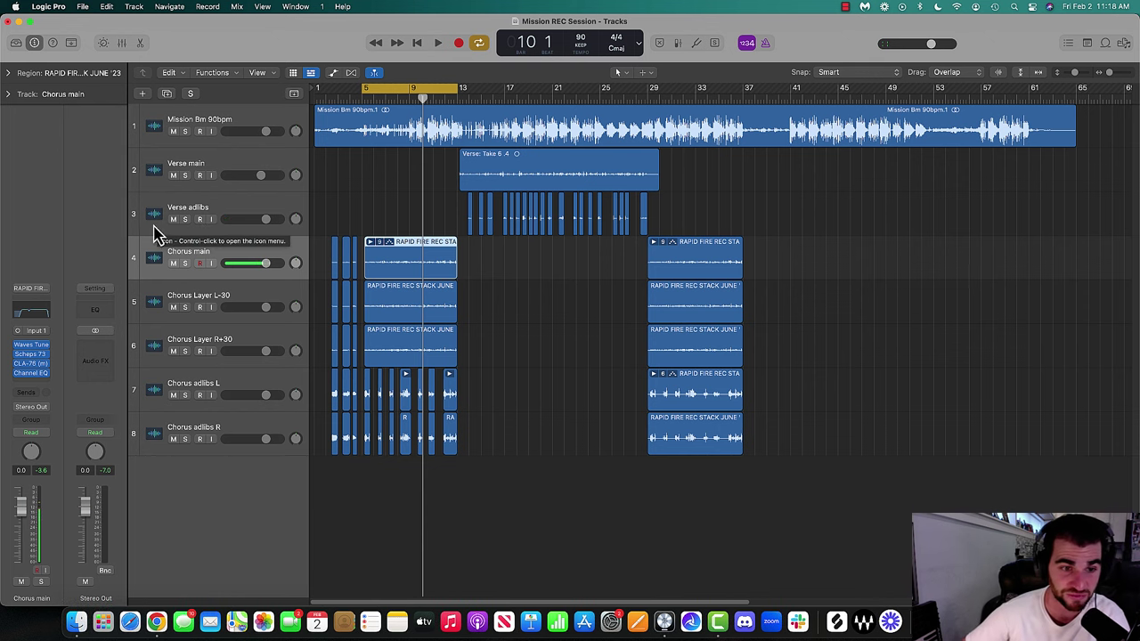
{"action": "left_click", "coordinate": [30, 292]}
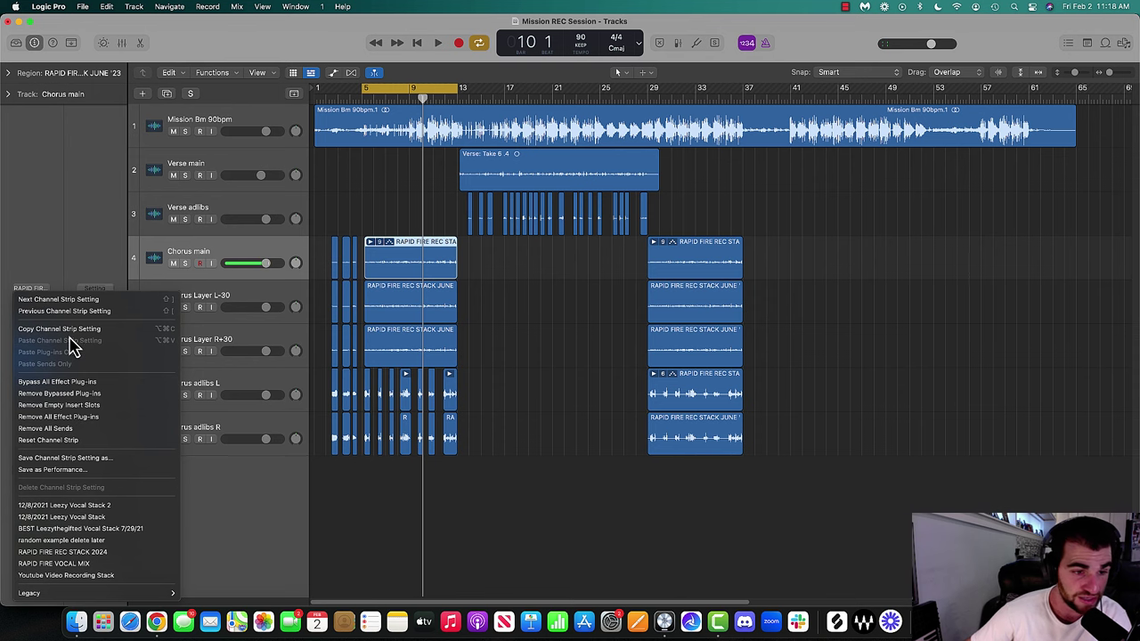
{"action": "left_click", "coordinate": [71, 457]}
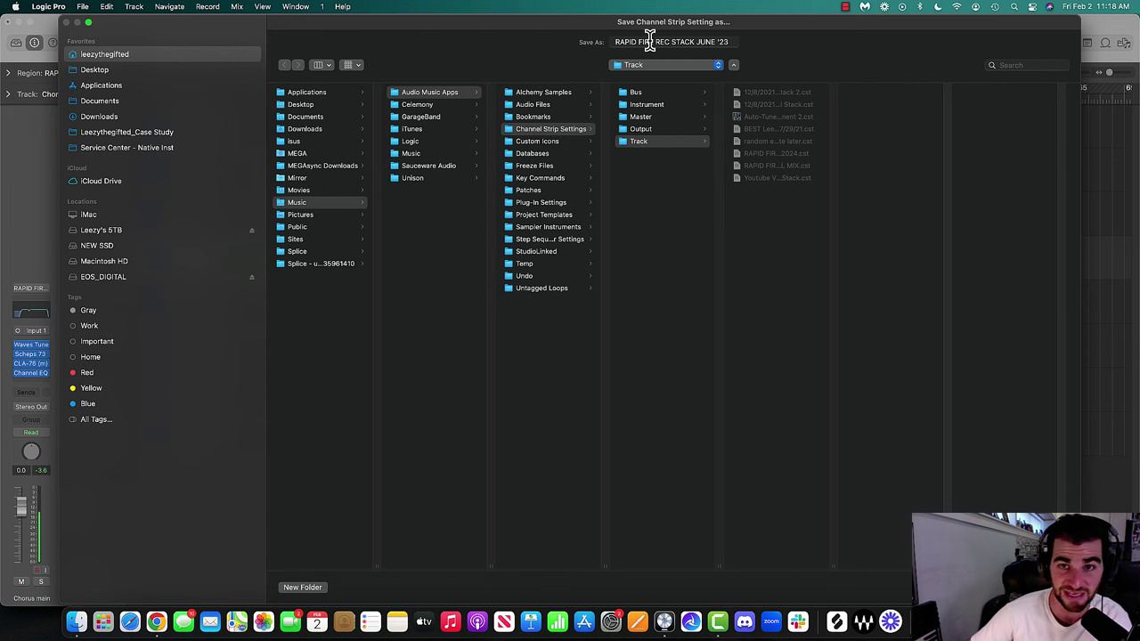
{"action": "key", "text": "Return"}
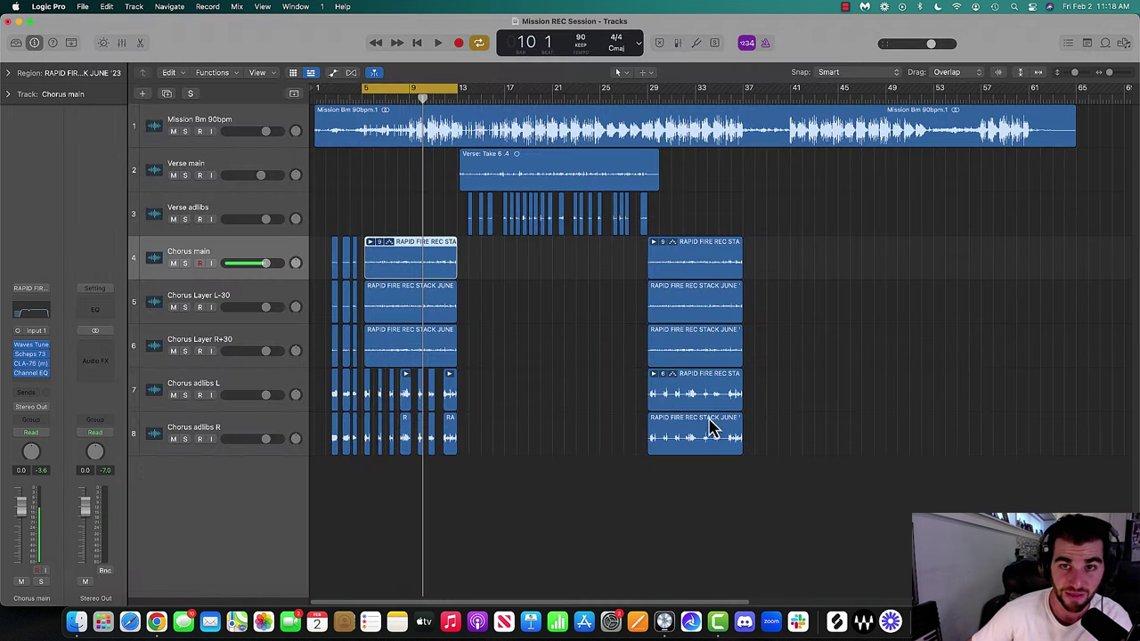
Try the RAPID FIRE REC STACK 2024 channel strip setting on a new audio track below Chorus main, and delete that track
{"action": "left_click", "coordinate": [143, 92]}
{"action": "left_click", "coordinate": [732, 434]}
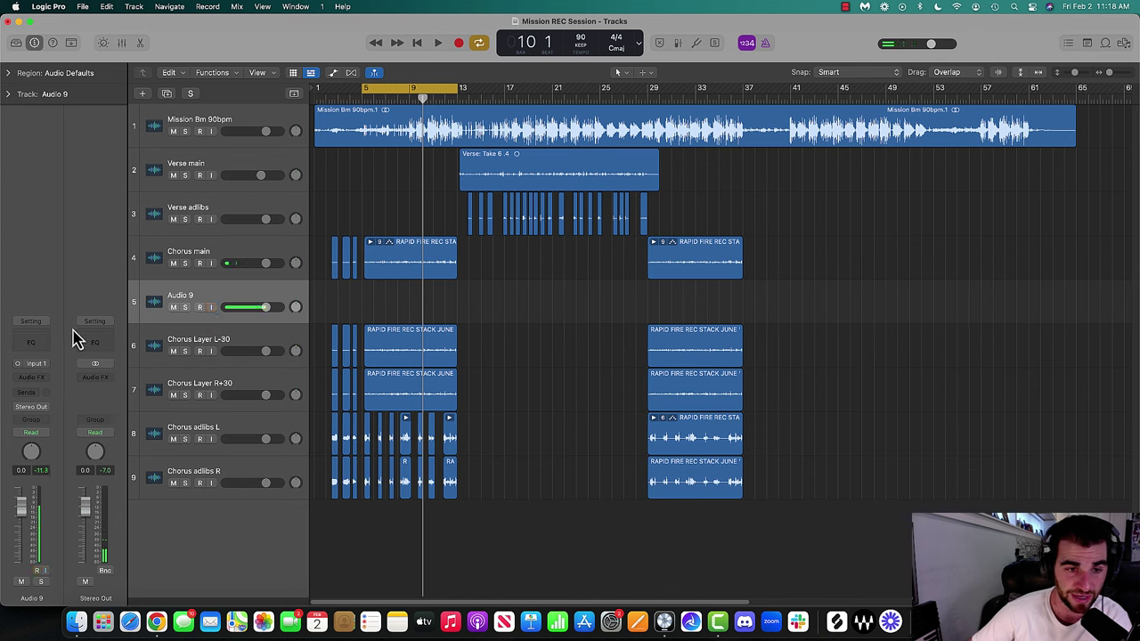
{"action": "left_click", "coordinate": [31, 323]}
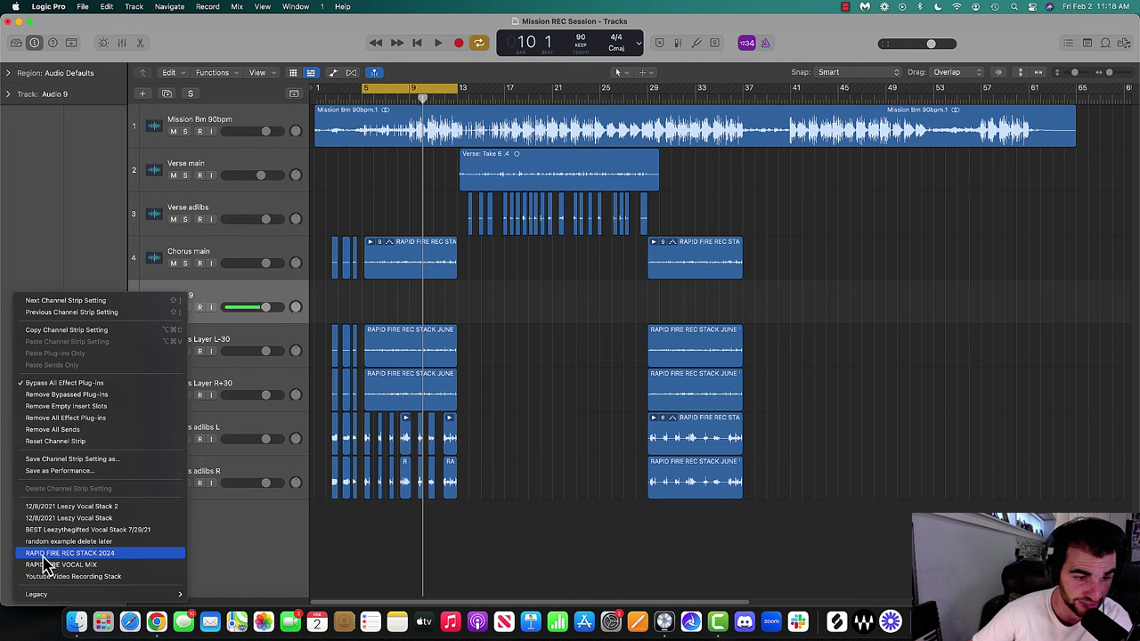
{"action": "left_click", "coordinate": [82, 554]}
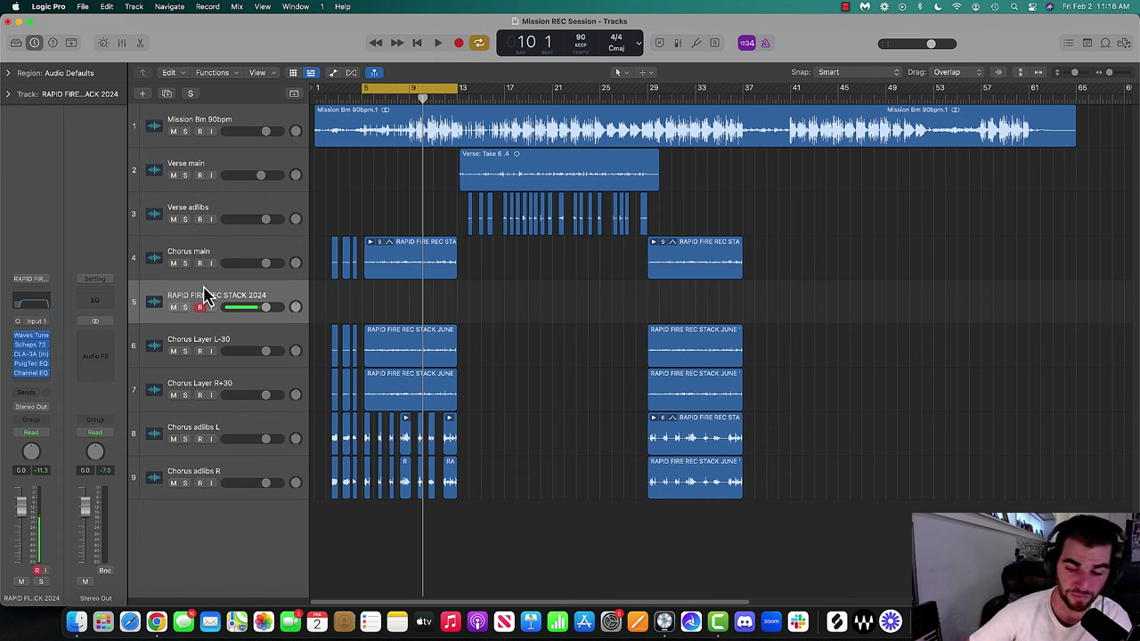
{"action": "key", "text": "super+BackSpace"}
Select the Chorus main track and extend the cycle range to span bars 1 to 65, covering the whole Mission Bm 90bpm region
{"action": "left_click", "coordinate": [205, 252]}
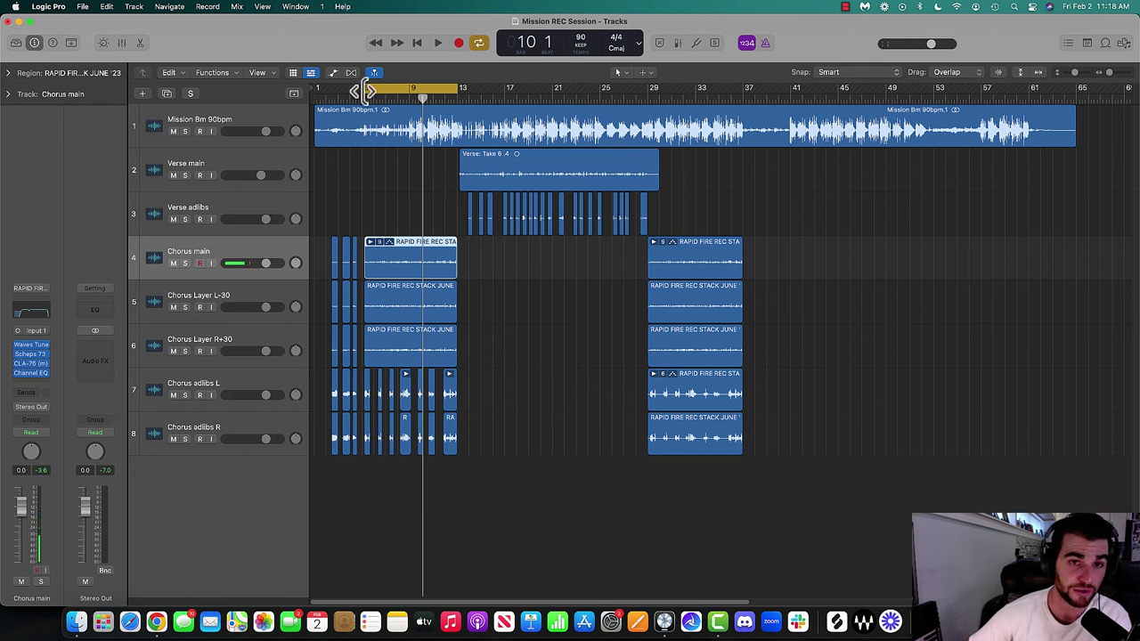
{"action": "left_click_drag", "start_coordinate": [365, 92], "coordinate": [272, 90]}
{"action": "left_click_drag", "start_coordinate": [460, 89], "coordinate": [1079, 169]}
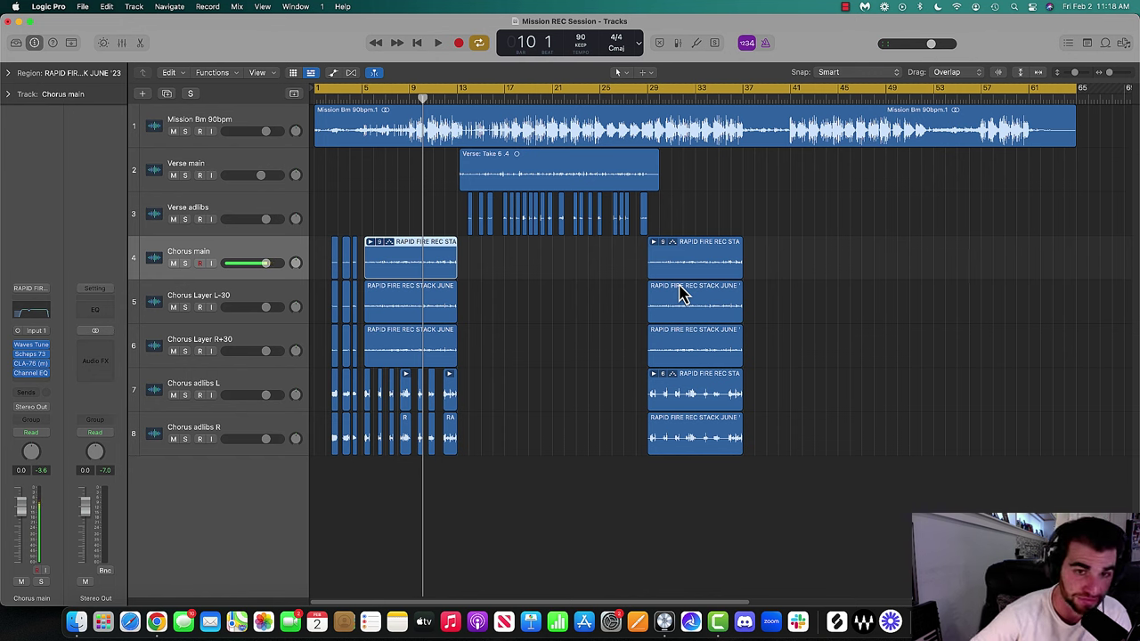
View the project bounce dialog with its MP3 export settings and cancel without bouncing
{"action": "key", "text": "super+b"}
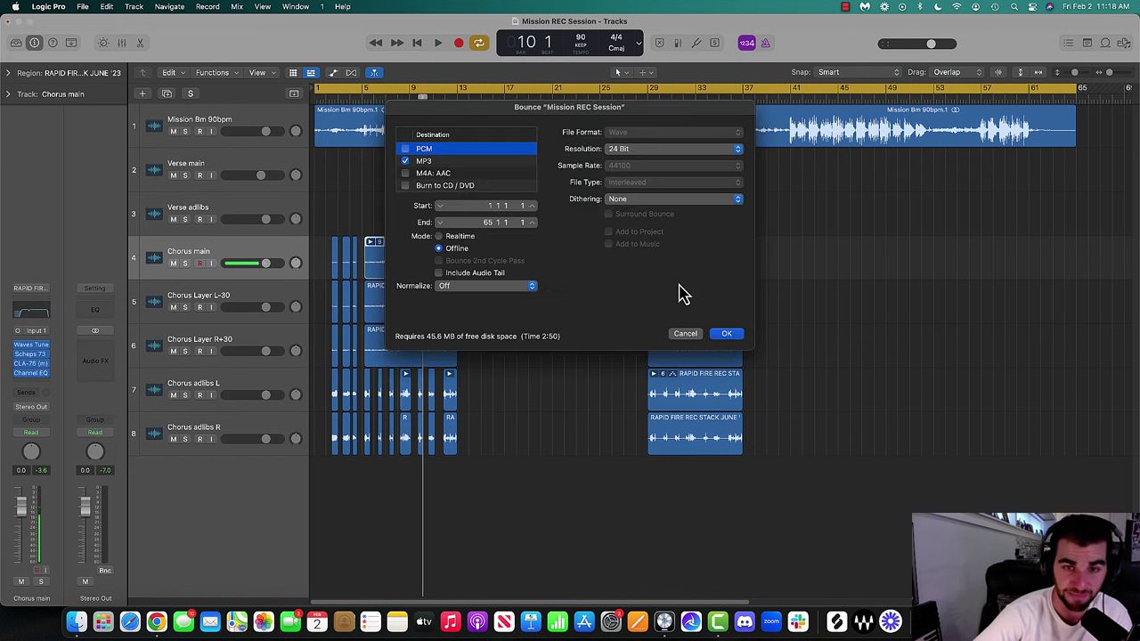
{"action": "left_click", "coordinate": [456, 163]}
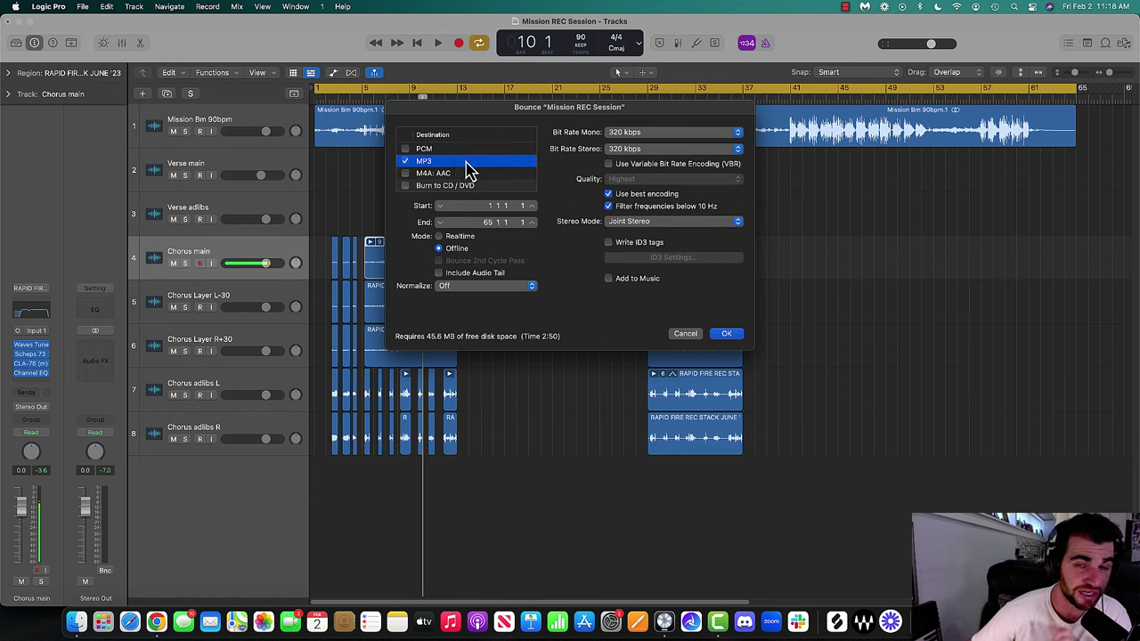
{"action": "left_click", "coordinate": [683, 337]}
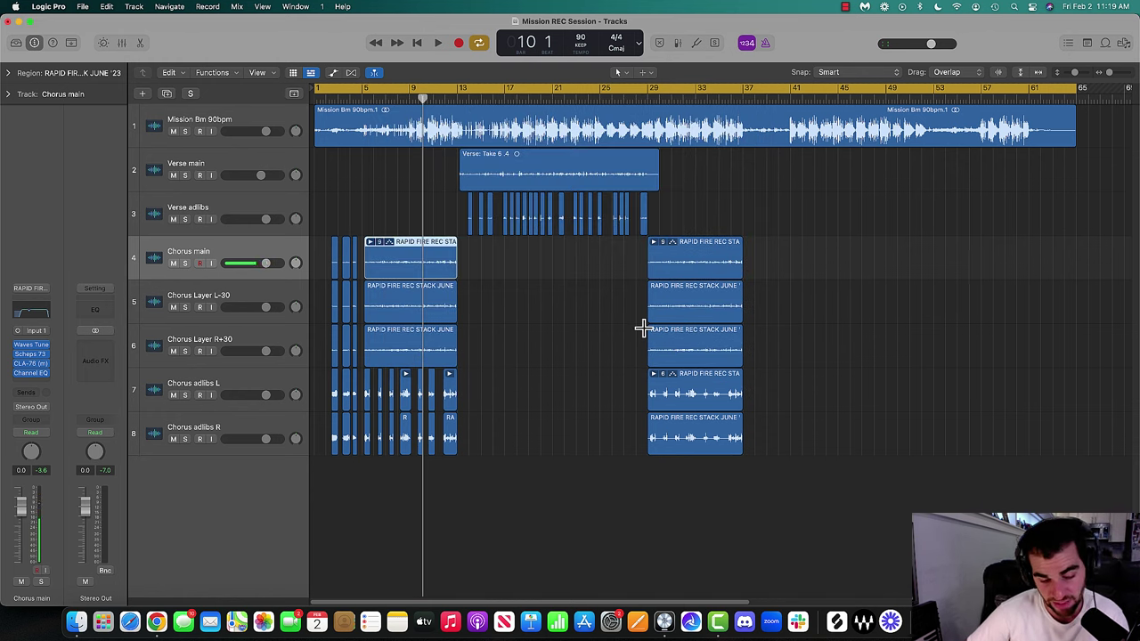
View the export dialog for all tracks as audio files and cancel without exporting
{"action": "key", "text": "super+shift+e"}
{"action": "left_click", "coordinate": [870, 496]}
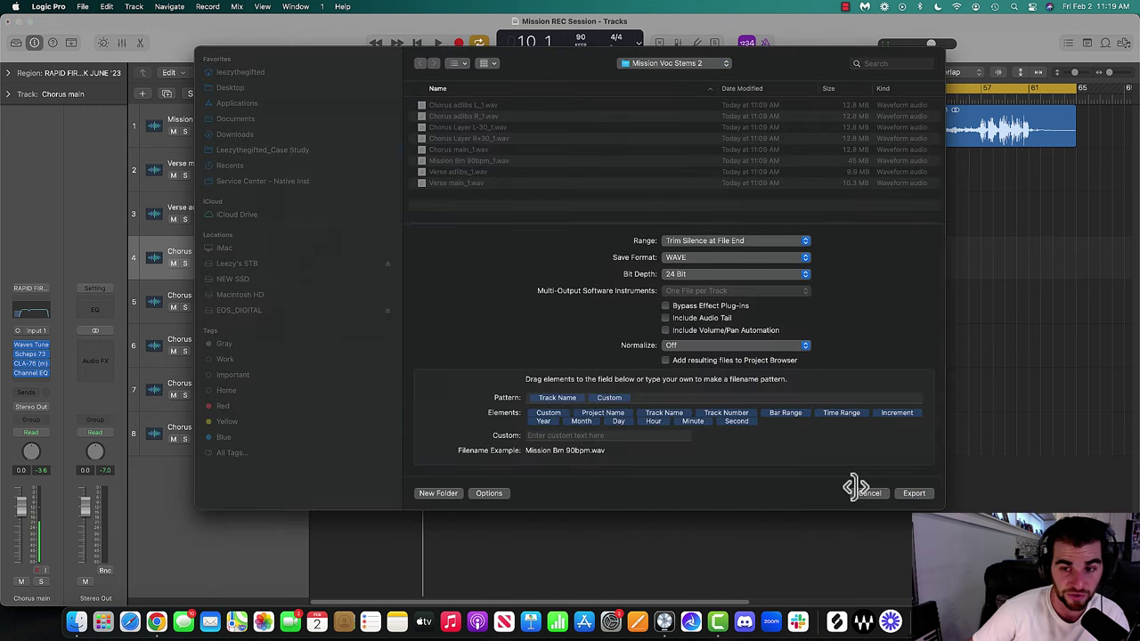
{"action": "left_click", "coordinate": [85, 7]}
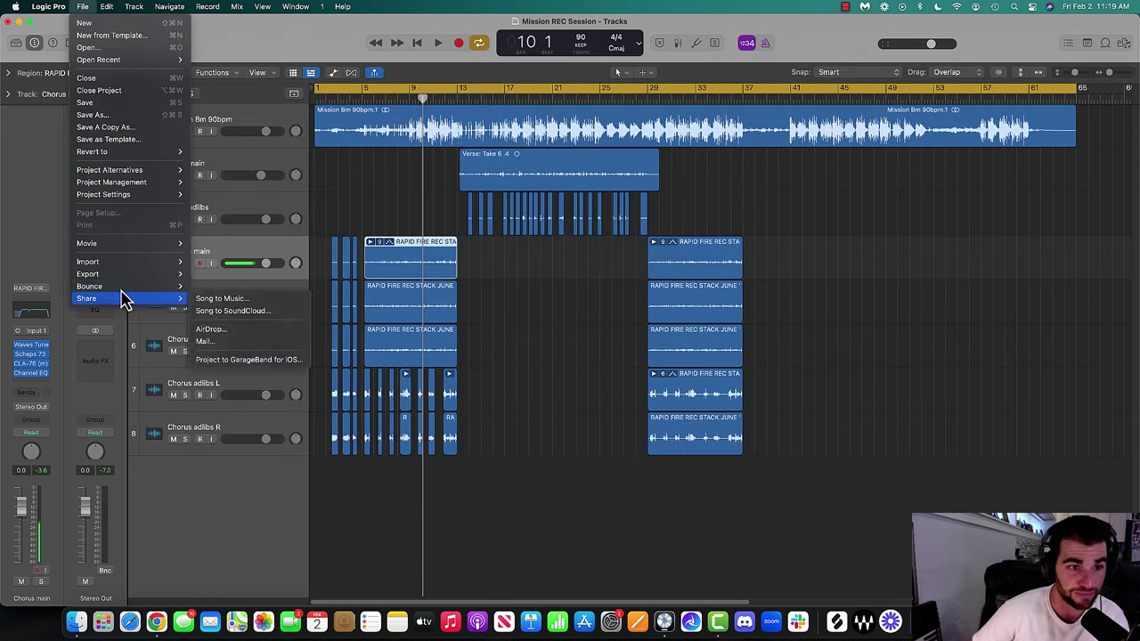
{"action": "mouse_move", "coordinate": [114, 277]}
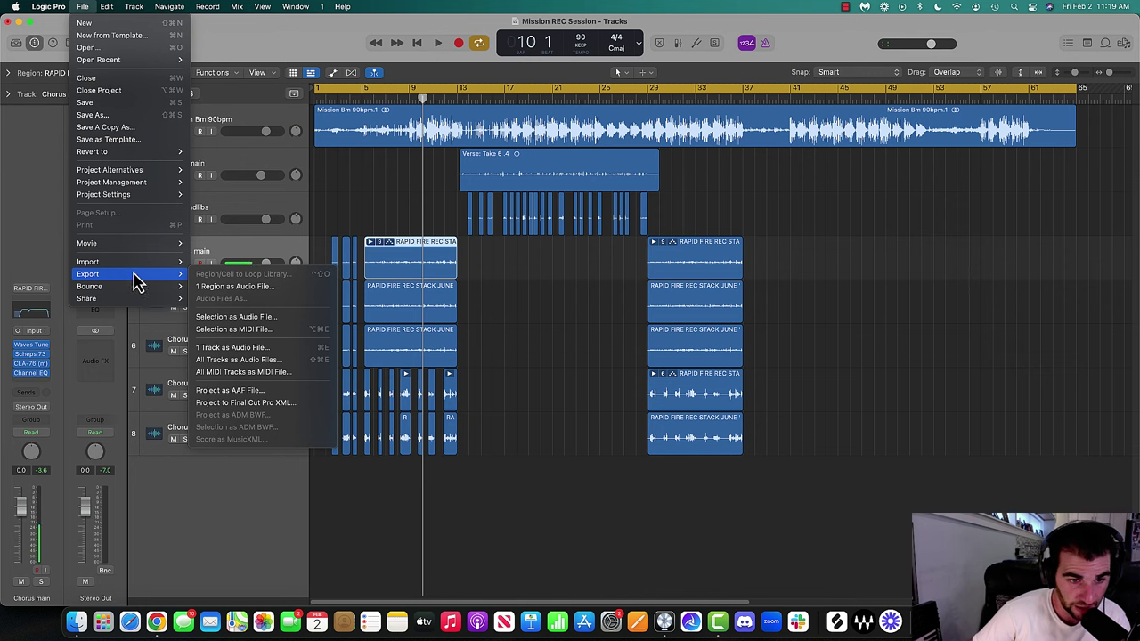
{"action": "left_click", "coordinate": [260, 360]}
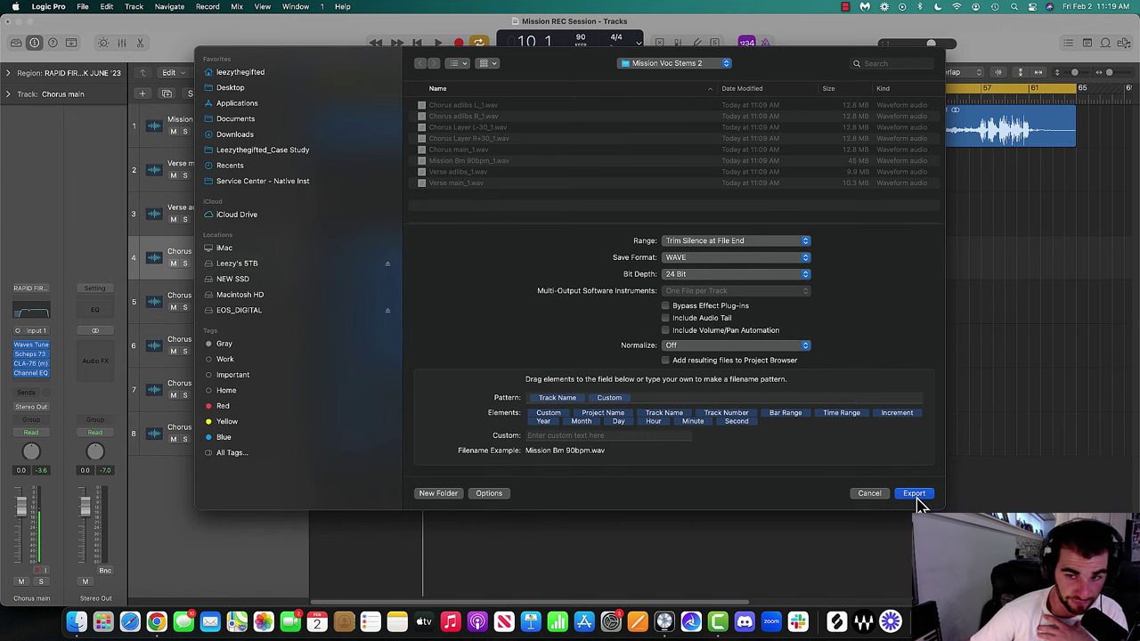
{"action": "left_click", "coordinate": [869, 499]}
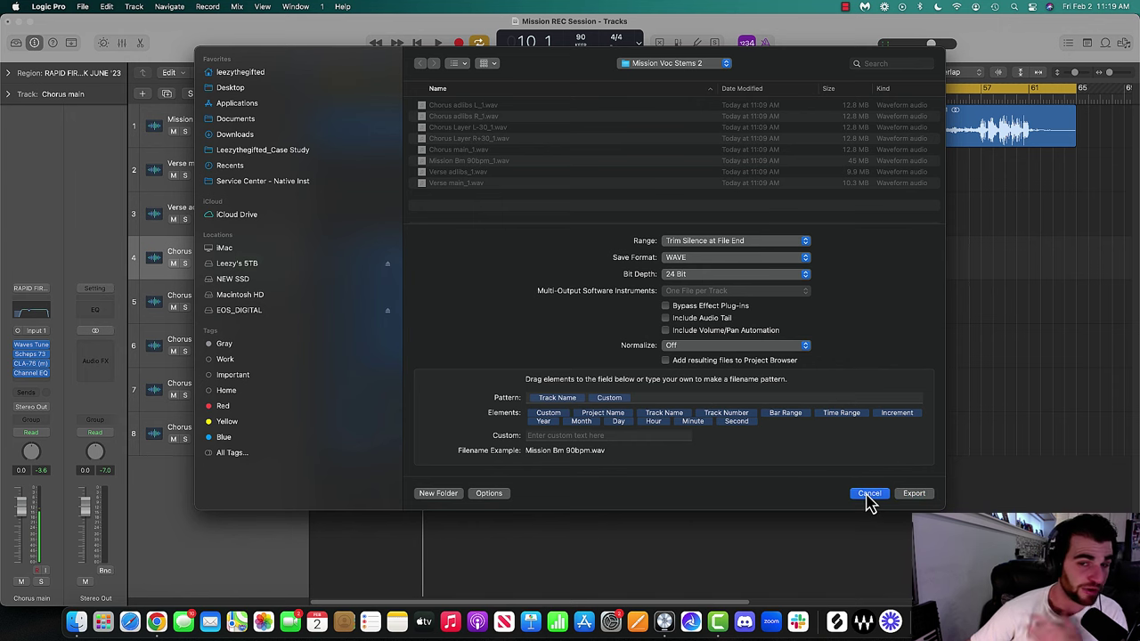
Leave the recording session without saving, view the Mission Bm 90bpm project and collapse its Melody and Drums track stacks
{"action": "key", "text": "super+q"}
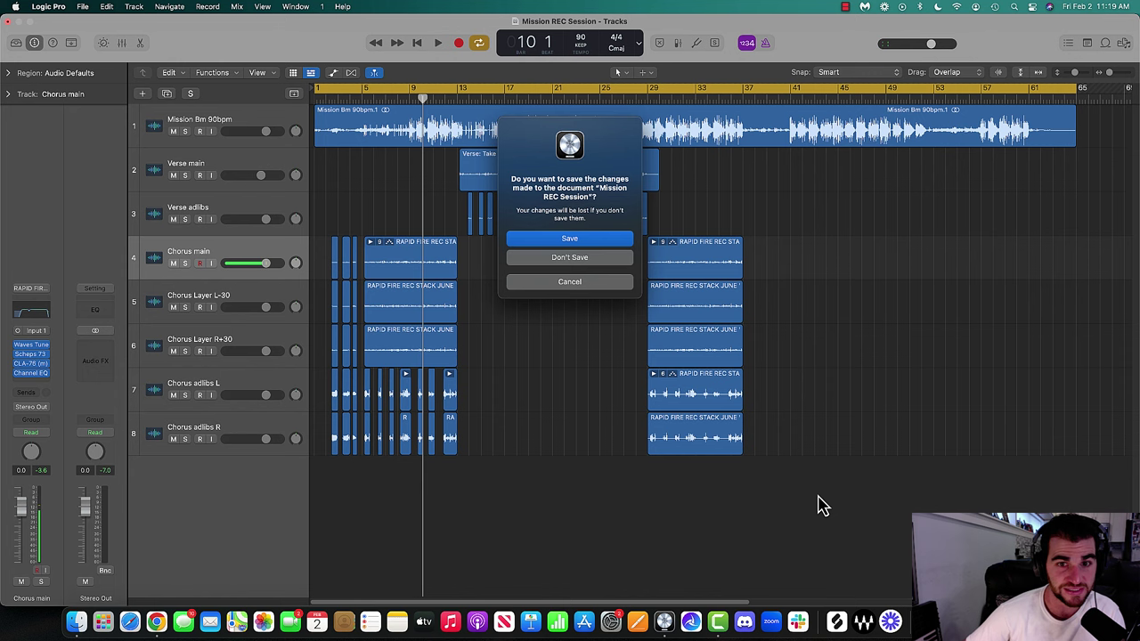
{"action": "left_click", "coordinate": [569, 258]}
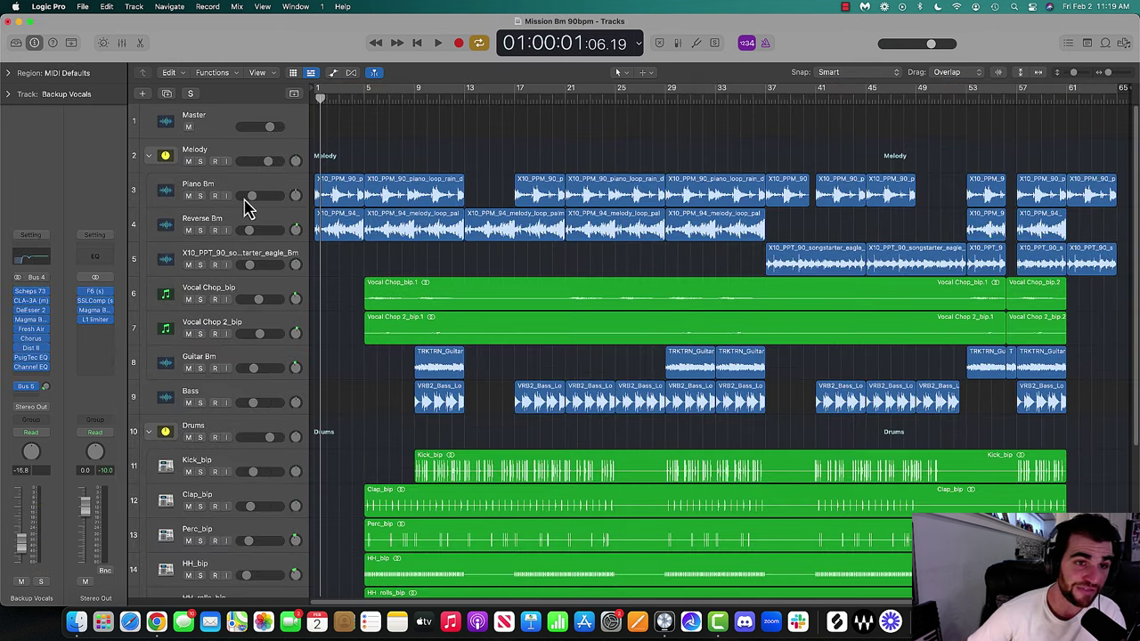
{"action": "left_click", "coordinate": [149, 158]}
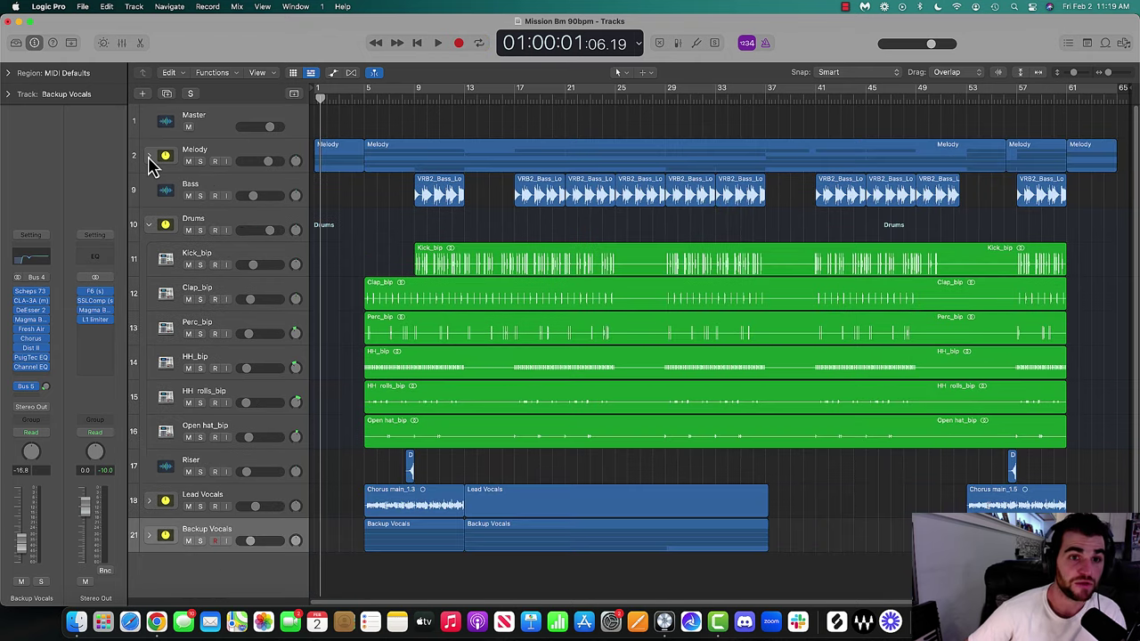
{"action": "left_click", "coordinate": [149, 227]}
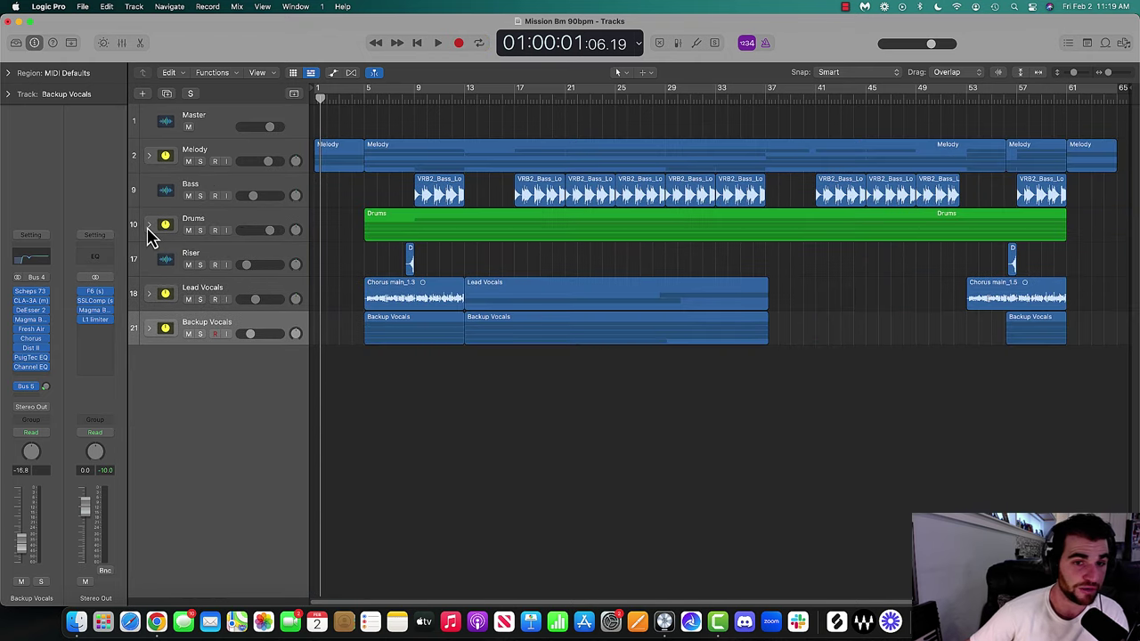
Reopen the recent project Mission REC Session without saving the changes to the Mission Bm 90bpm project
{"action": "left_click", "coordinate": [82, 7]}
{"action": "mouse_move", "coordinate": [107, 60]}
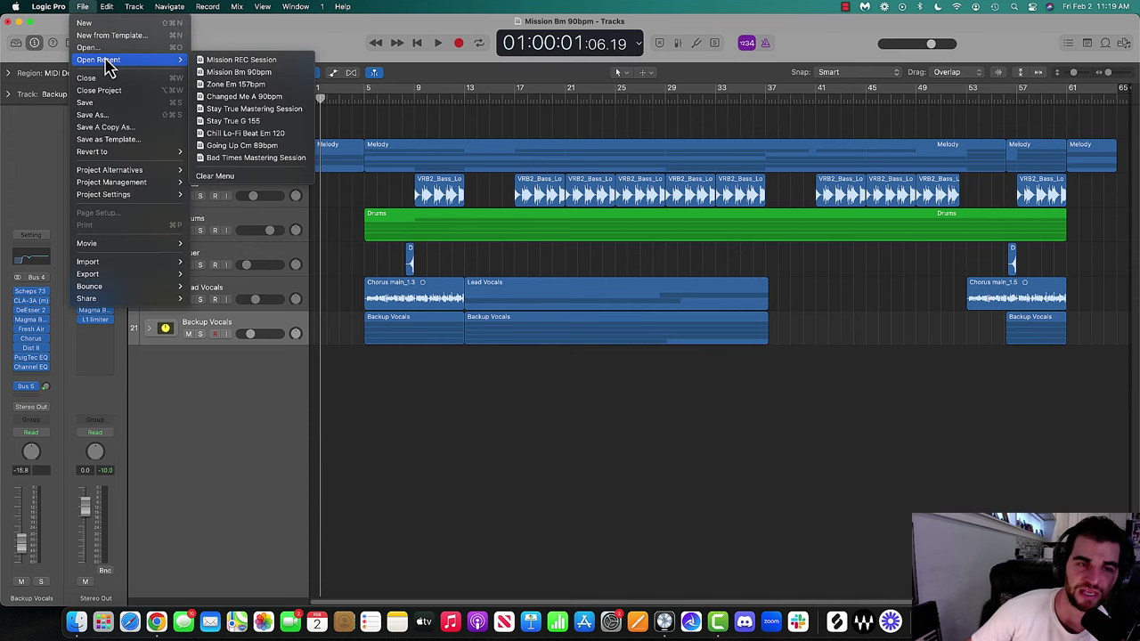
{"action": "left_click", "coordinate": [234, 60]}
{"action": "left_click", "coordinate": [573, 261]}
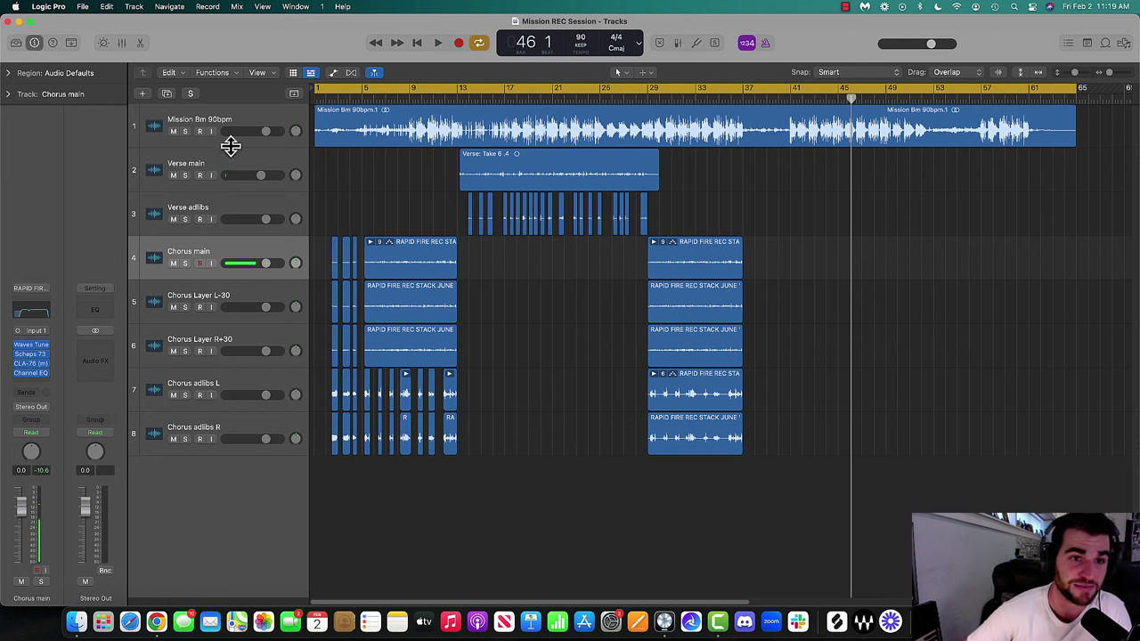
Play the soloed Mission Bm 90bpm track briefly from the start of the song, and turn its solo off
{"action": "left_click", "coordinate": [185, 131]}
{"action": "key", "text": "Return"}
{"action": "key", "text": "space"}
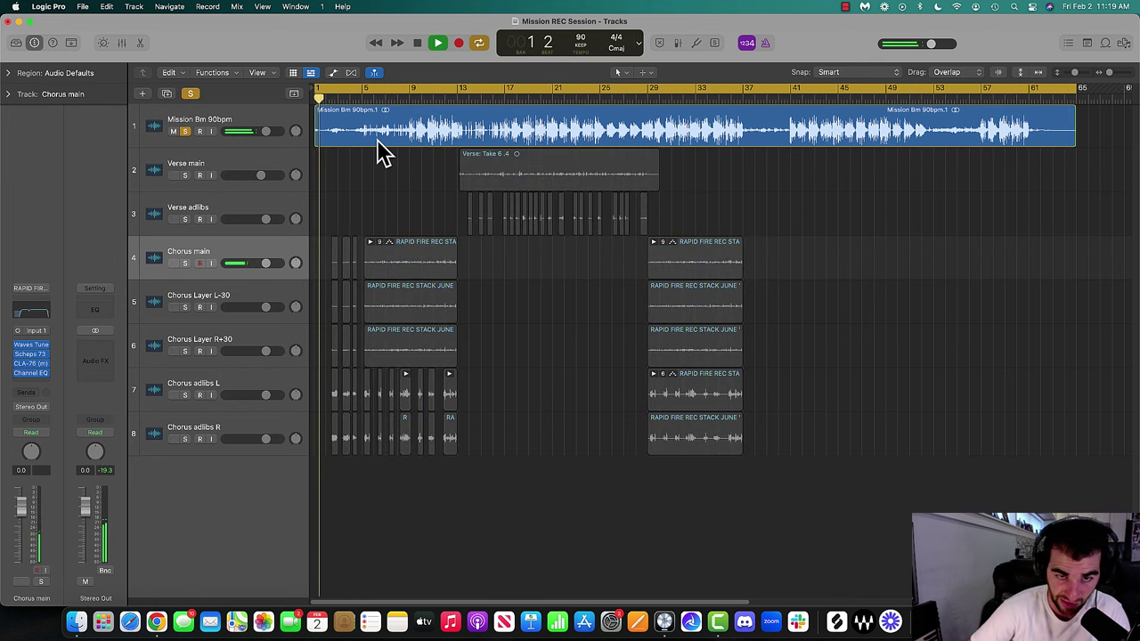
{"action": "key", "text": "space"}
{"action": "left_click", "coordinate": [185, 131]}
Turn off cycle mode and bounce all Chorus main regions in place to a new track, naming the bounce Chorus main_bip
{"action": "key", "text": "super+a"}
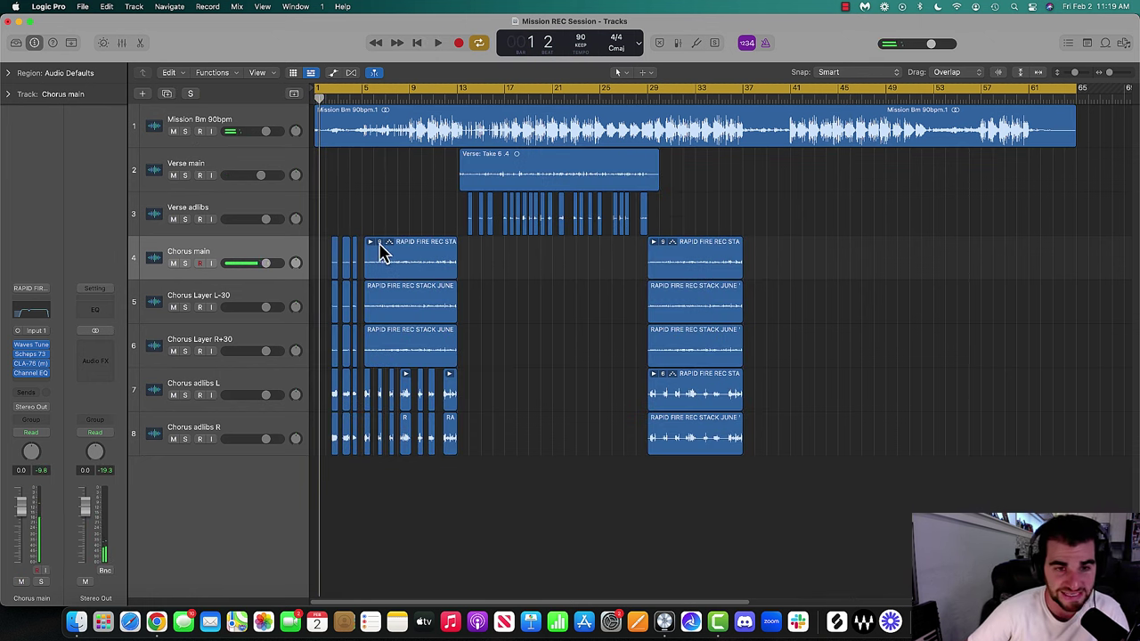
{"action": "key", "text": "c"}
{"action": "left_click", "coordinate": [233, 254]}
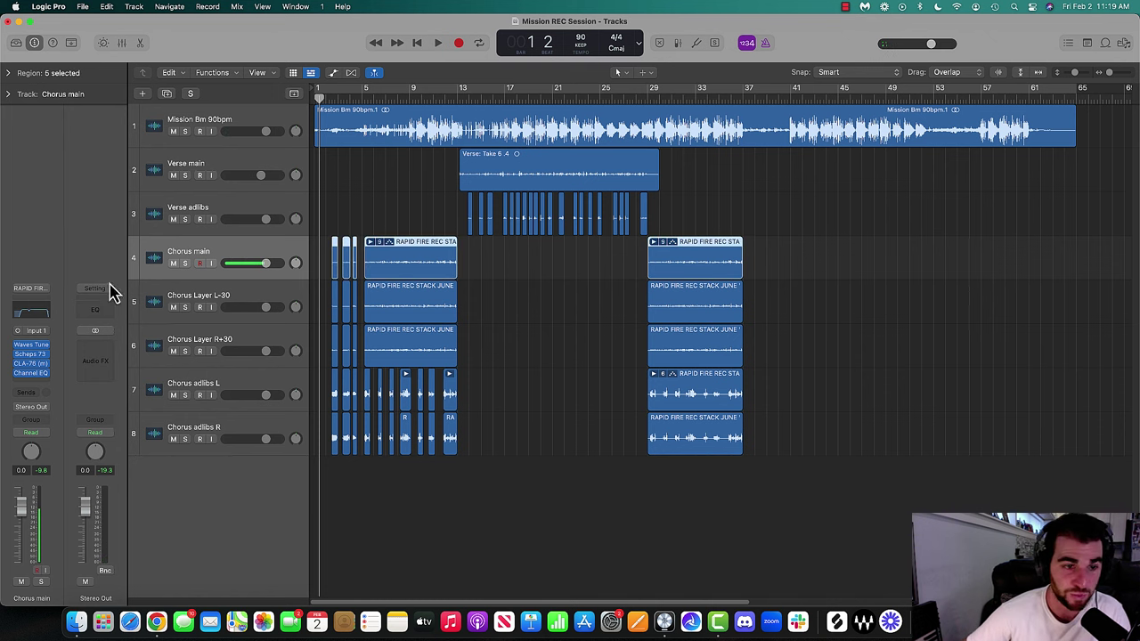
{"action": "right_click", "coordinate": [420, 250]}
{"action": "left_click", "coordinate": [429, 250]}
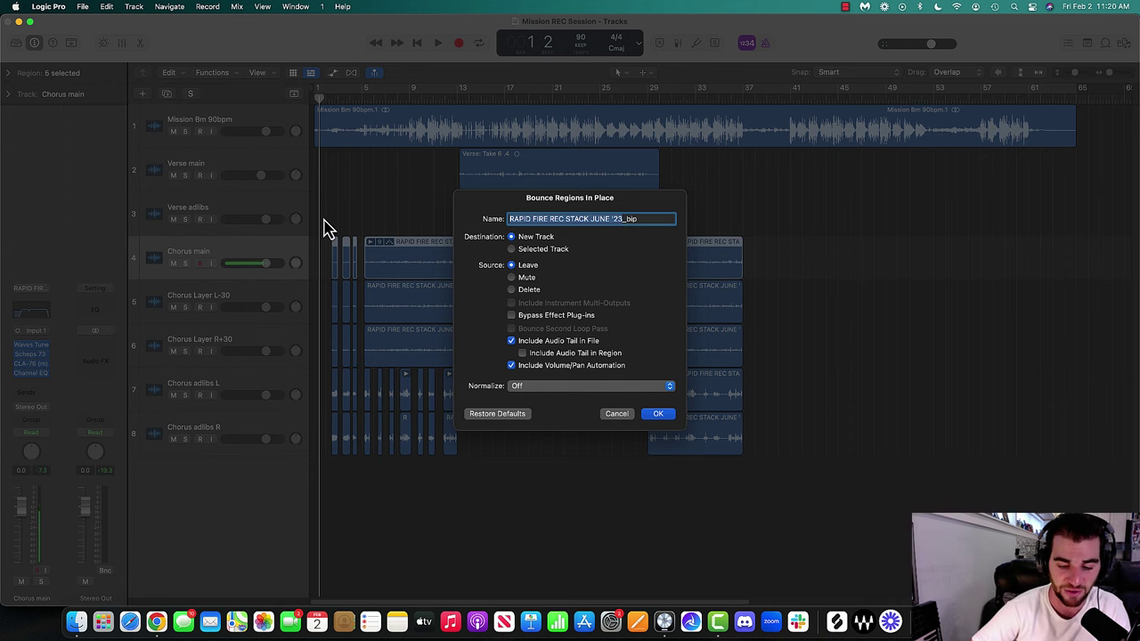
{"action": "type", "text": "Cho"}
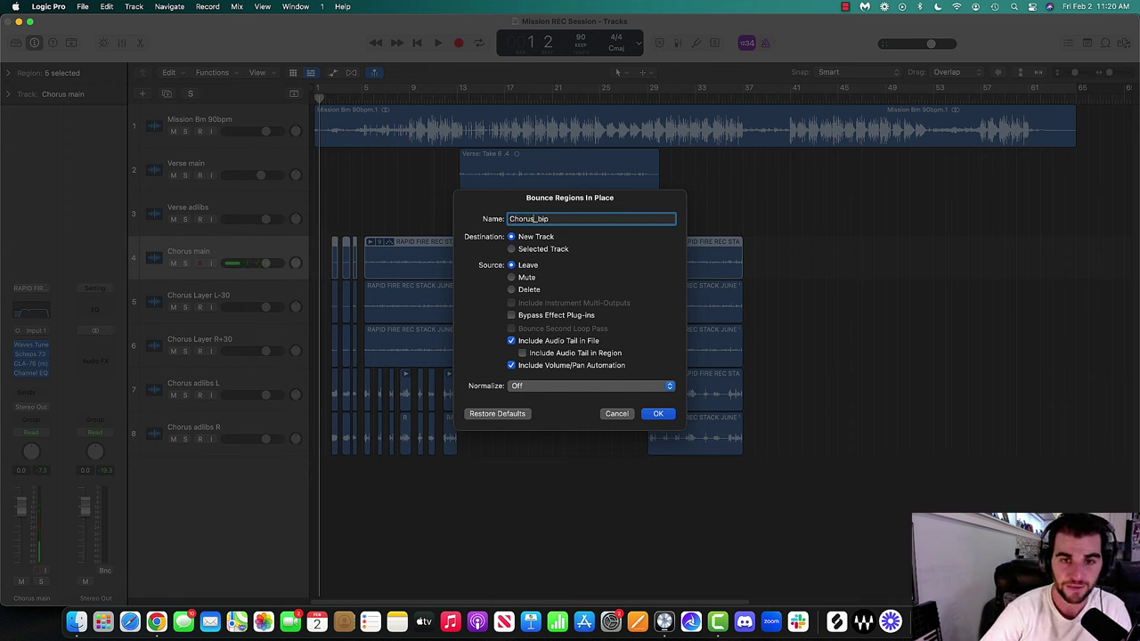
{"action": "type", "text": "rus main"}
{"action": "key", "text": "Return"}
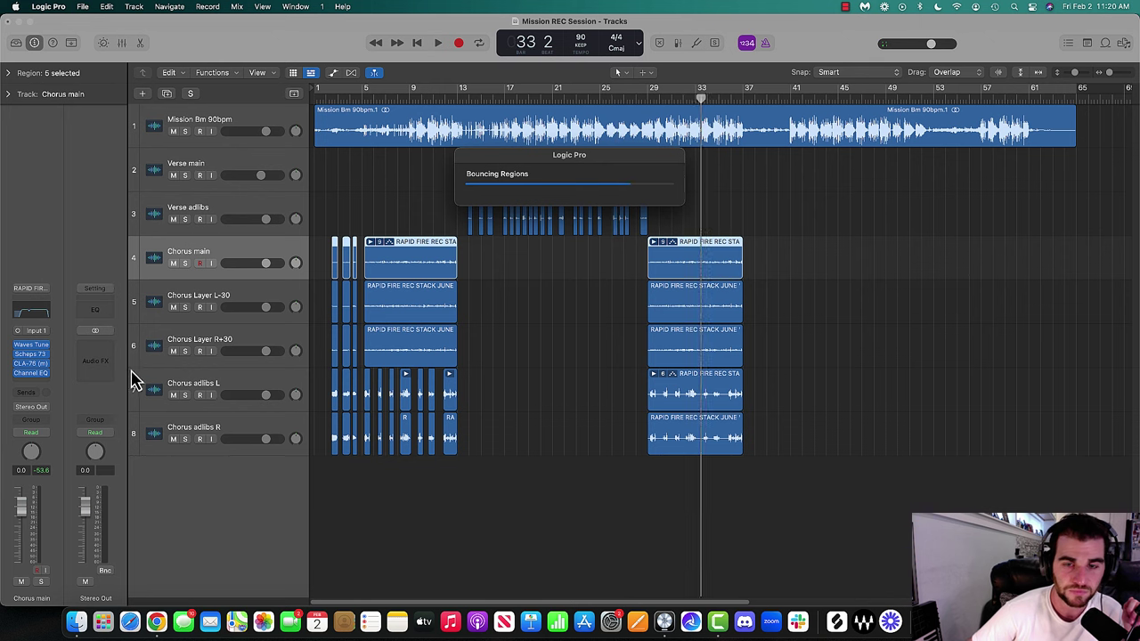
Mute the original Chorus main track and set the cycle range to bars 5 to 13
{"action": "left_click", "coordinate": [178, 301]}
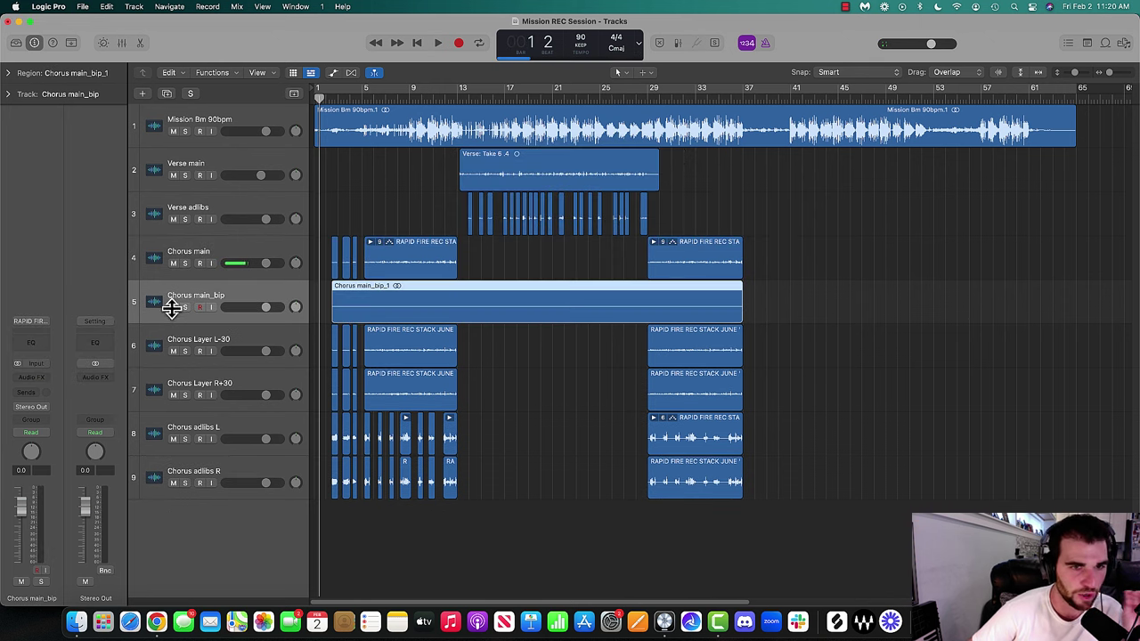
{"action": "left_click", "coordinate": [174, 264]}
{"action": "left_click", "coordinate": [361, 91]}
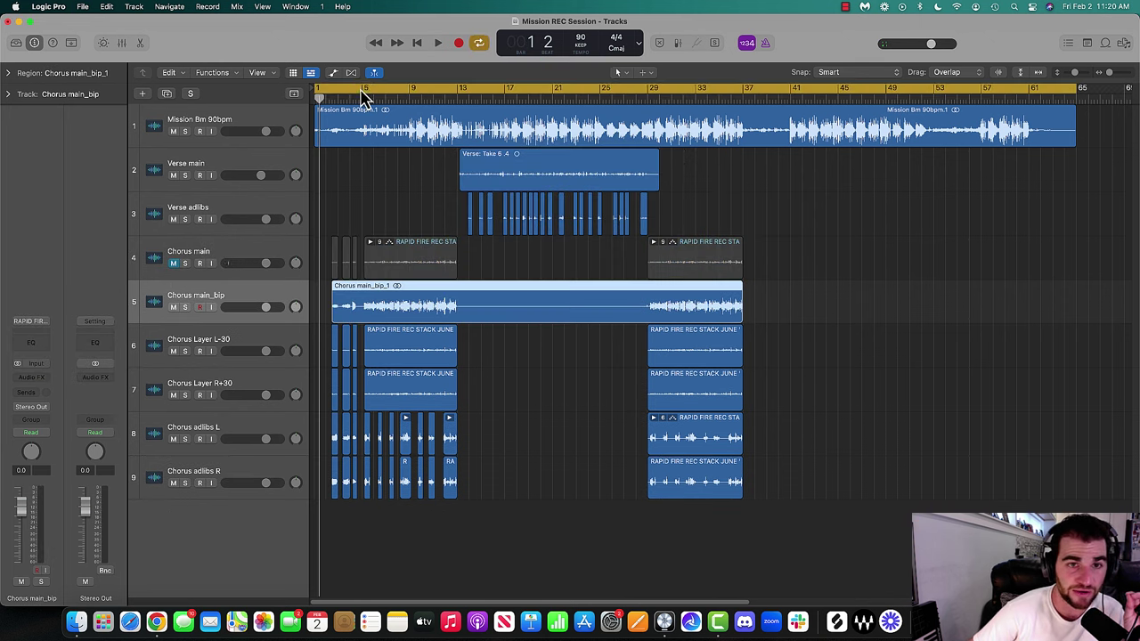
{"action": "left_click", "coordinate": [360, 91]}
{"action": "left_click_drag", "start_coordinate": [361, 91], "coordinate": [460, 103]}
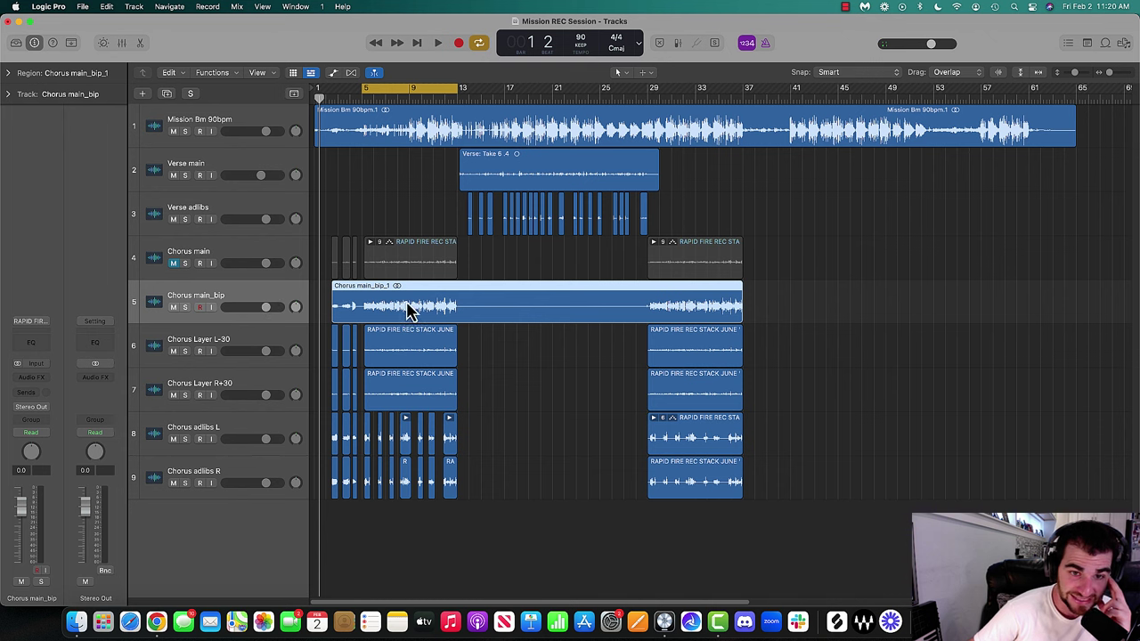
Compare the Chorus main track with its bounced version, checking their plug-in inserts and soloing them alternately during playback
{"action": "left_click", "coordinate": [228, 262]}
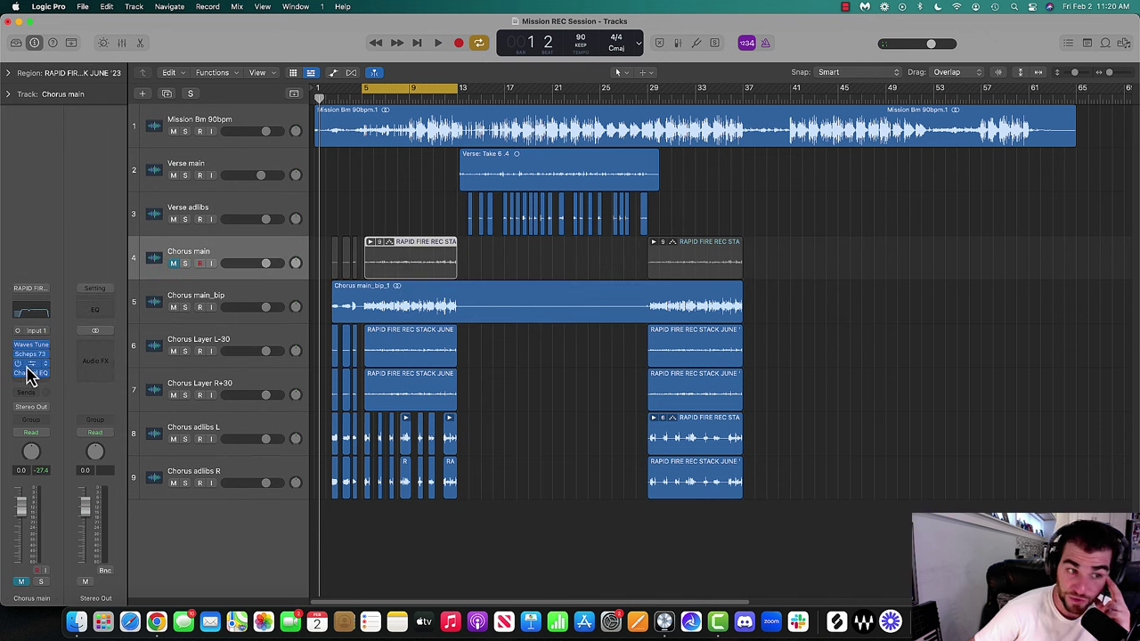
{"action": "left_click", "coordinate": [178, 301]}
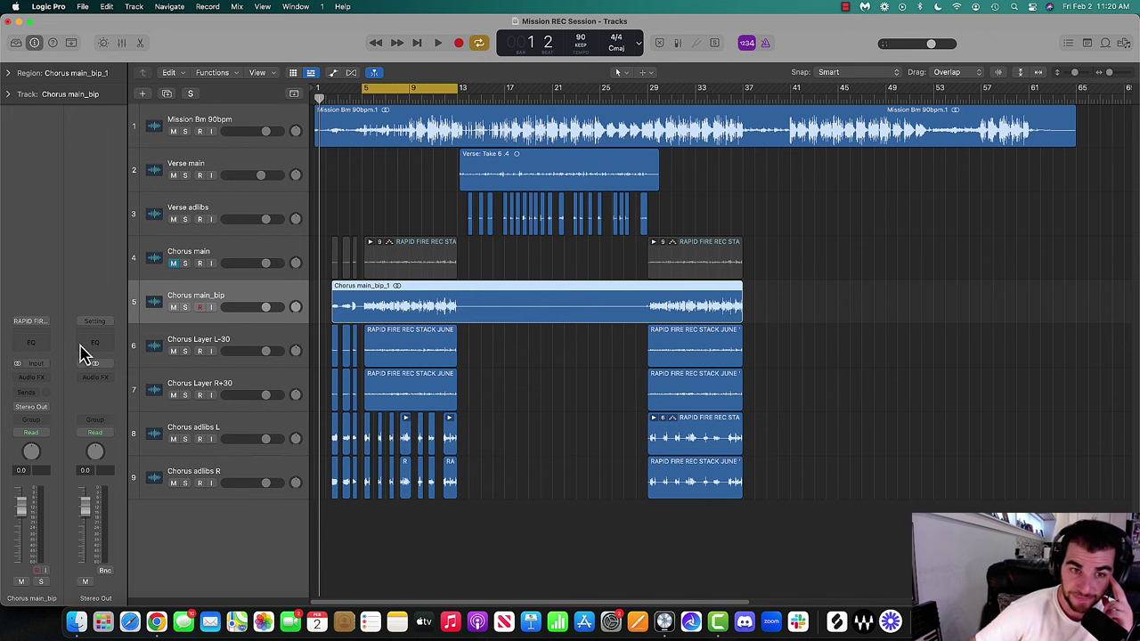
{"action": "key", "text": "space"}
{"action": "left_click", "coordinate": [185, 307]}
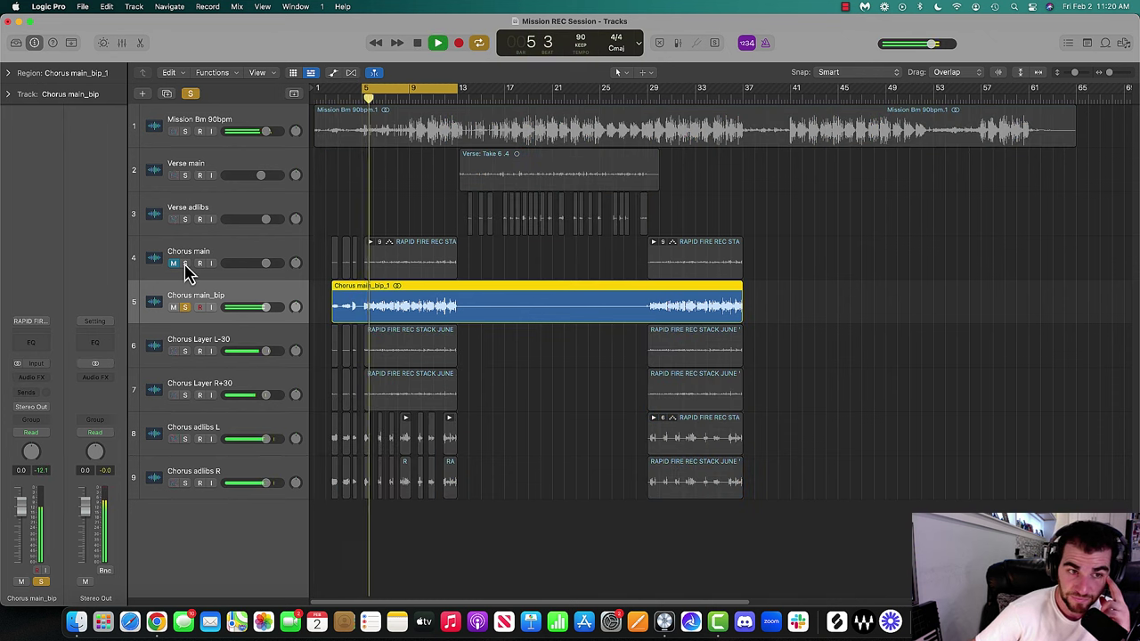
{"action": "left_click", "coordinate": [186, 263]}
{"action": "left_click", "coordinate": [185, 306]}
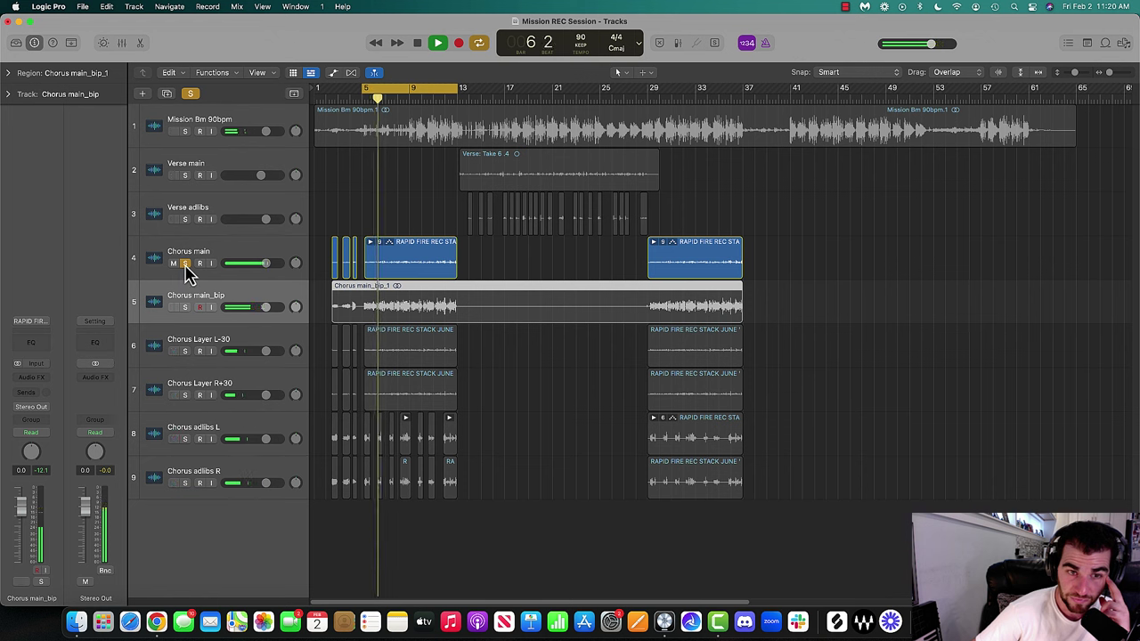
{"action": "left_click", "coordinate": [186, 263]}
{"action": "left_click", "coordinate": [185, 307]}
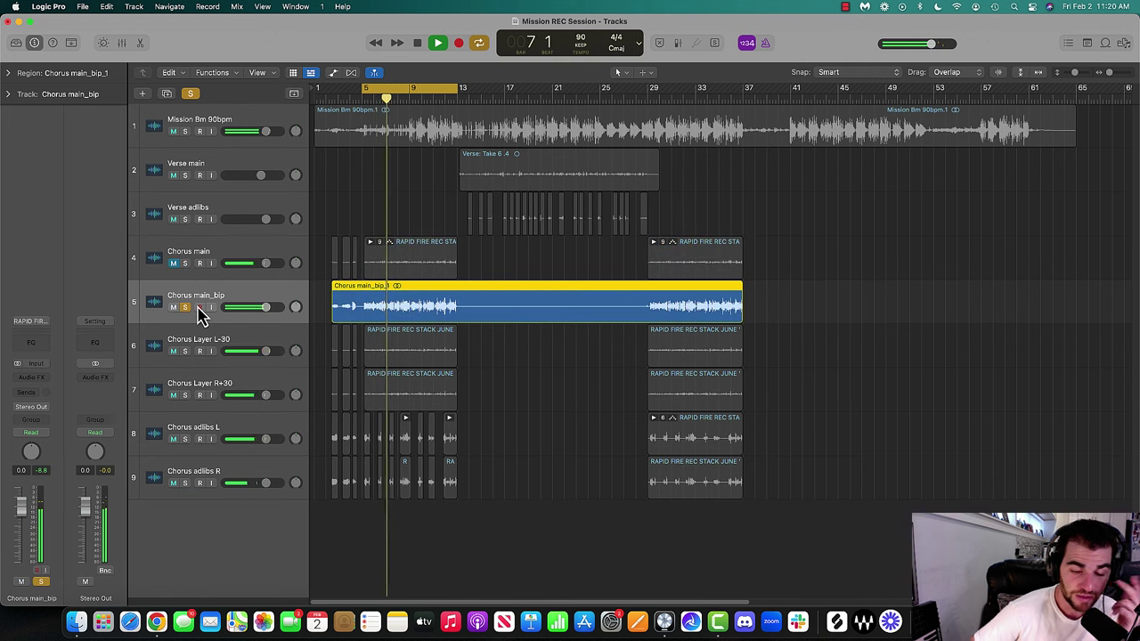
{"action": "key", "text": "space"}
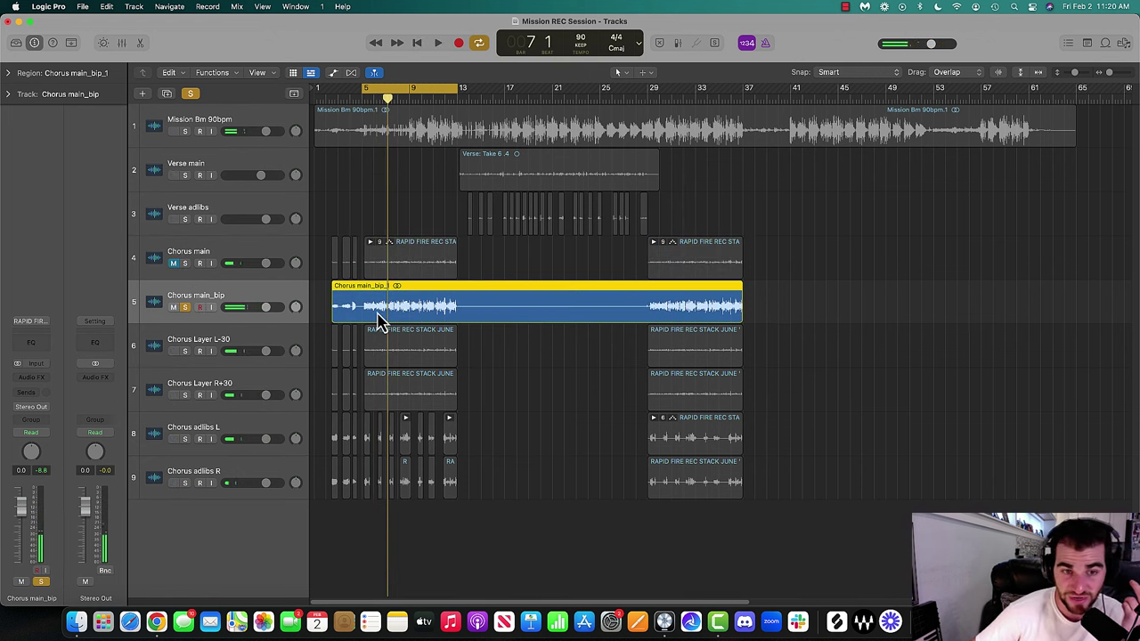
Delete the original Chorus main track with its regions, and turn off all solos and the cycle range
{"action": "left_click", "coordinate": [200, 256]}
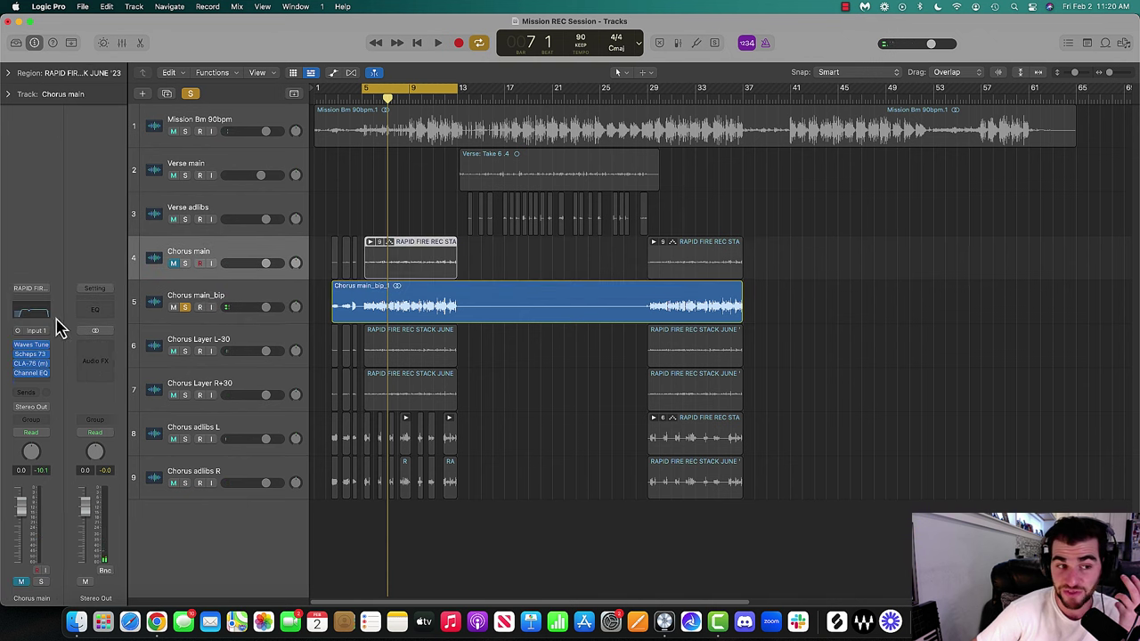
{"action": "left_click", "coordinate": [205, 294]}
{"action": "left_click", "coordinate": [189, 253]}
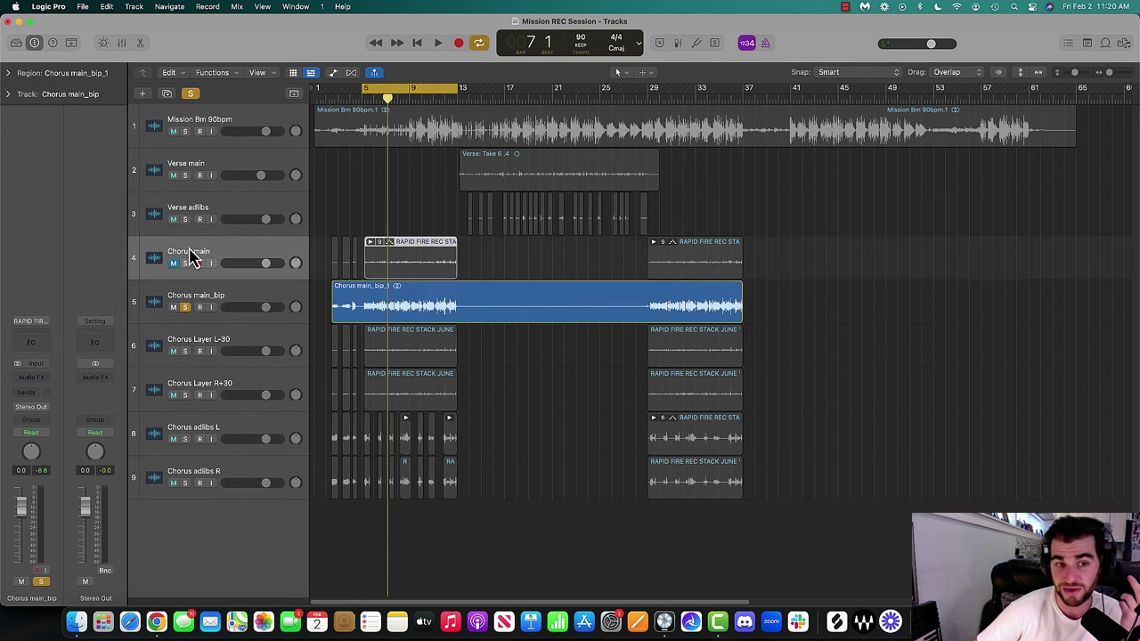
{"action": "key", "text": "super+BackSpace"}
{"action": "key", "text": "Return"}
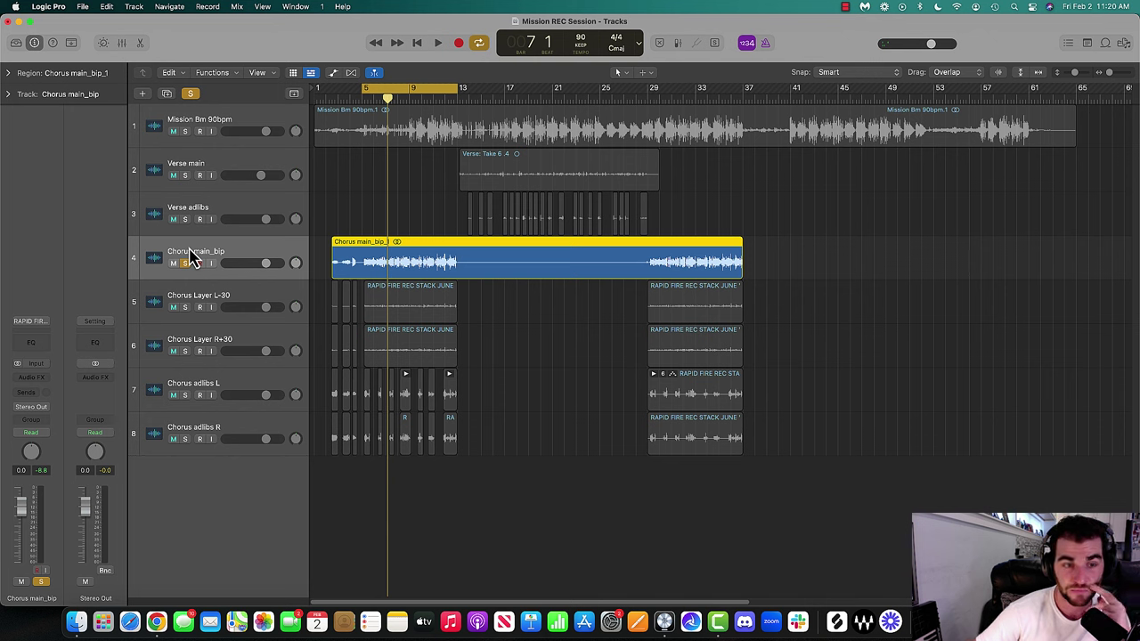
{"action": "left_click", "coordinate": [189, 93]}
{"action": "left_click", "coordinate": [427, 92]}
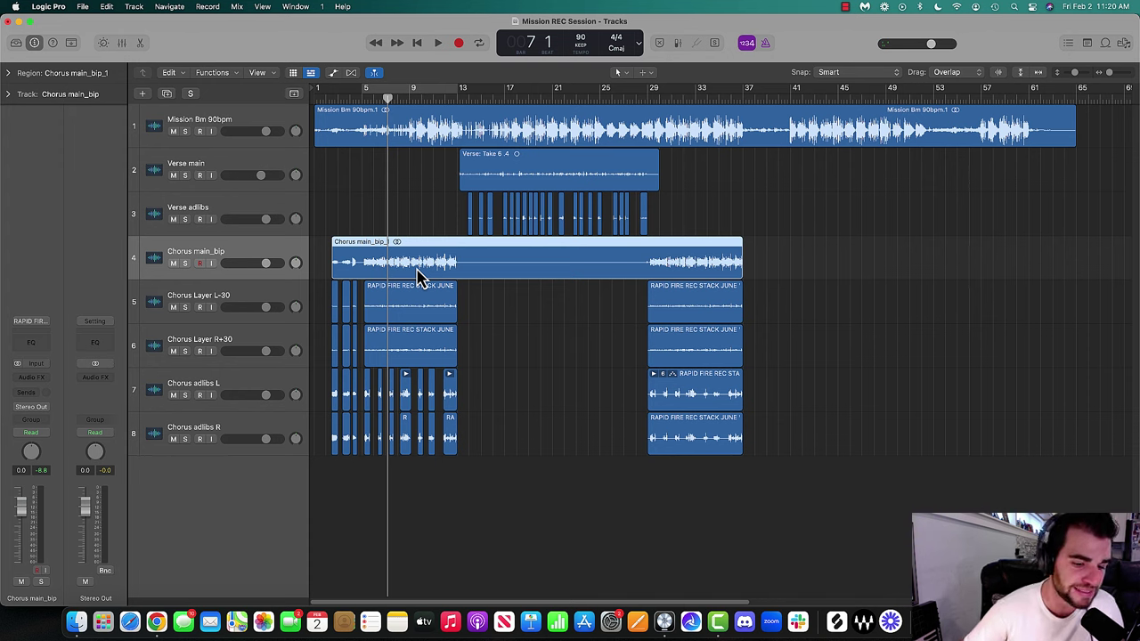
Solo the bounced Chorus main_bip track and play it from bar 5
{"action": "left_click", "coordinate": [365, 95]}
{"action": "key", "text": "s"}
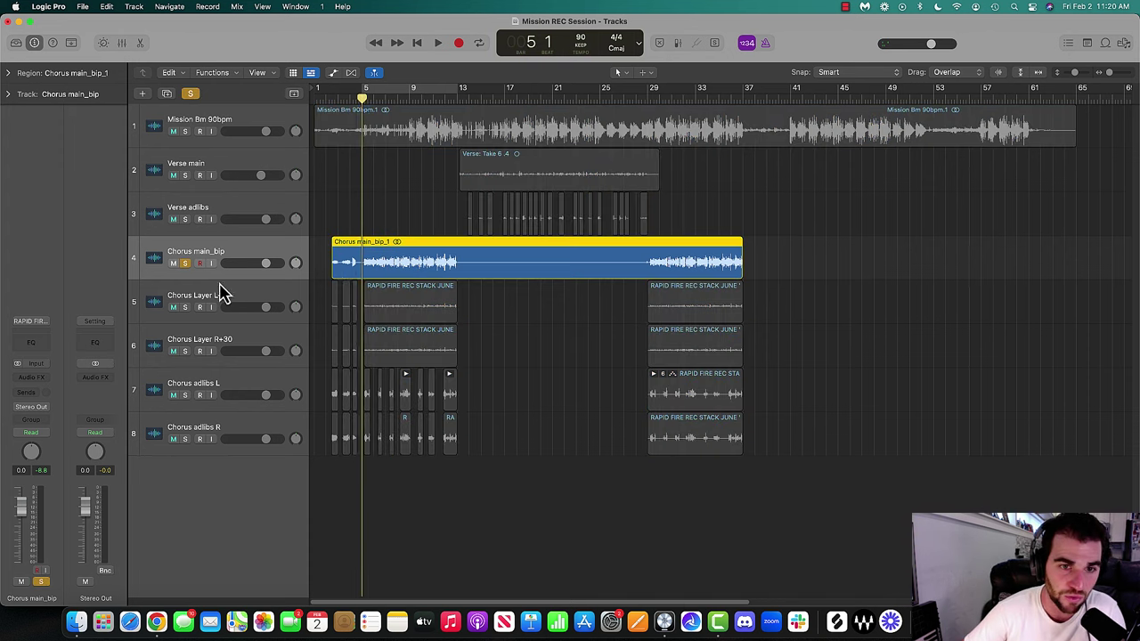
{"action": "key", "text": "space"}
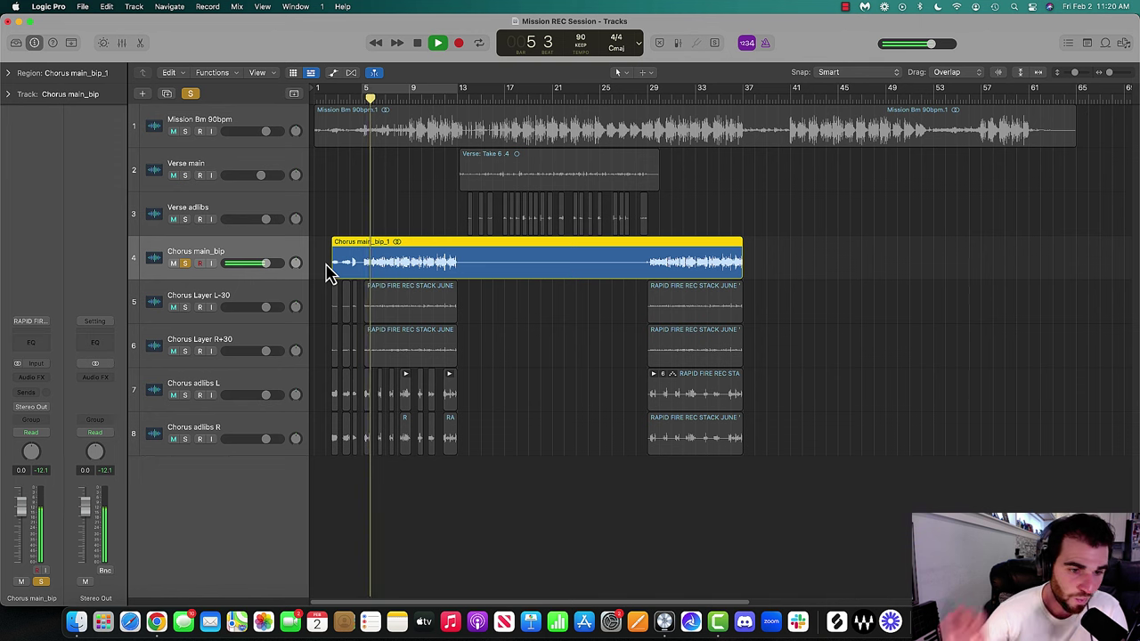
Stop playback, turn off the solo and close the Mission REC Session project without saving
{"action": "key", "text": "space"}
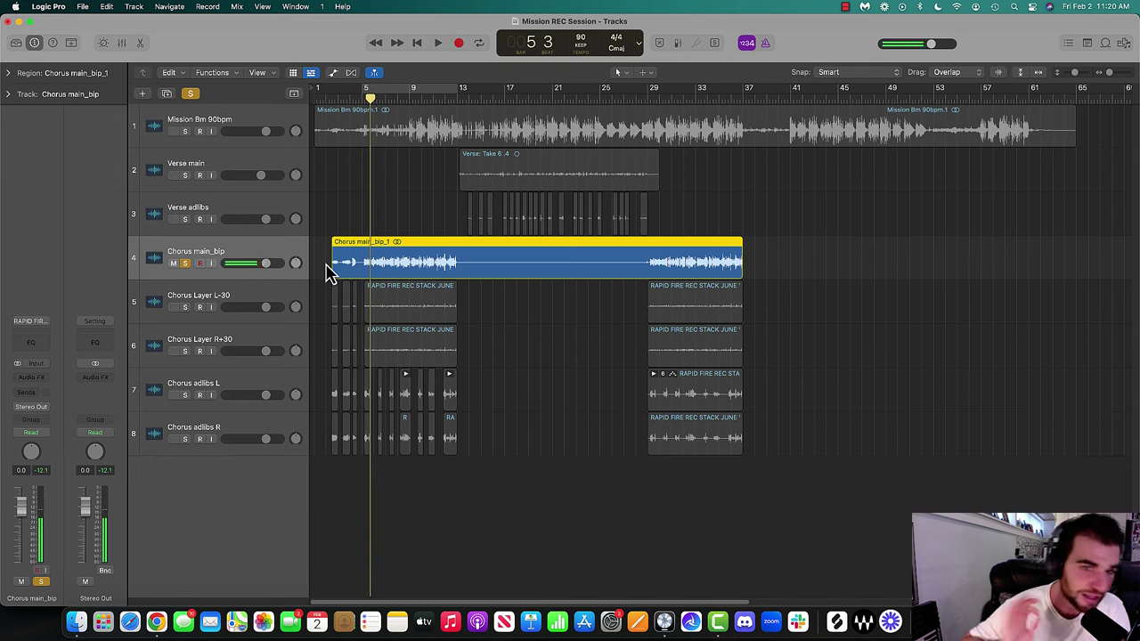
{"action": "left_click", "coordinate": [385, 220]}
{"action": "left_click", "coordinate": [190, 93]}
{"action": "key", "text": "super+w"}
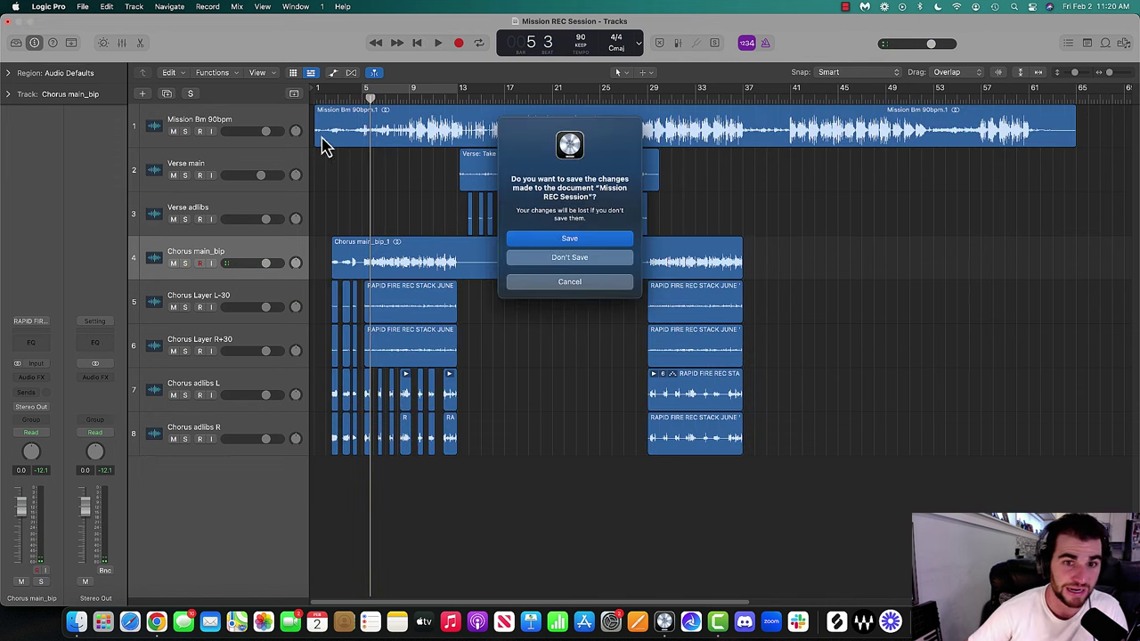
{"action": "left_click", "coordinate": [571, 264]}
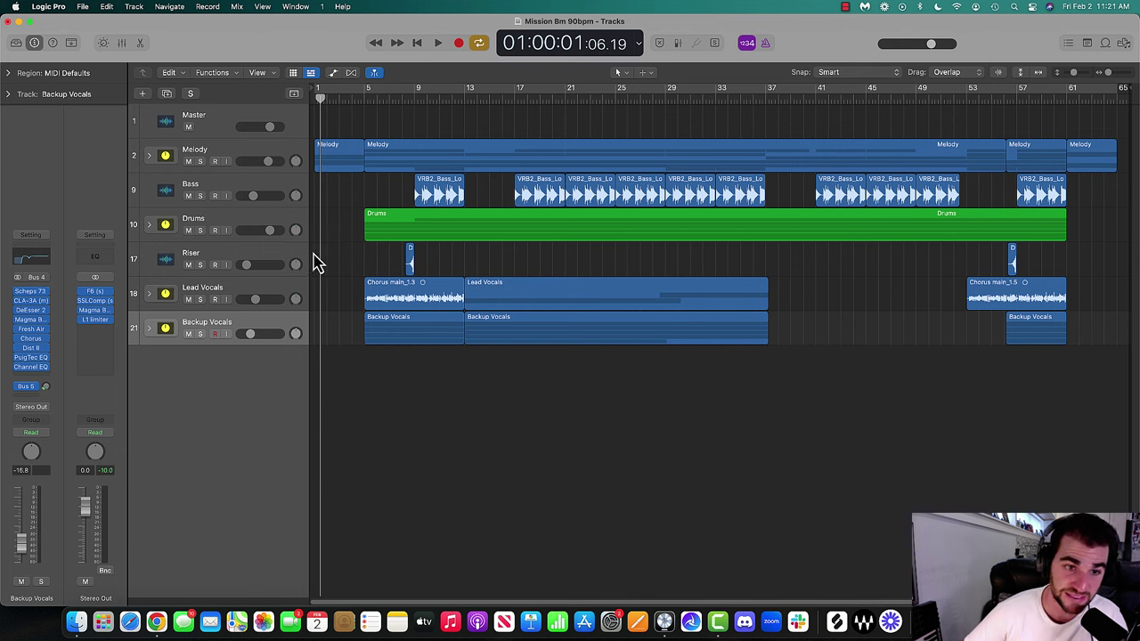
Try muting the Lead Vocals and Backup Vocals stacks and deleting the Lead Vocals track with its regions
{"action": "left_click", "coordinate": [252, 299]}
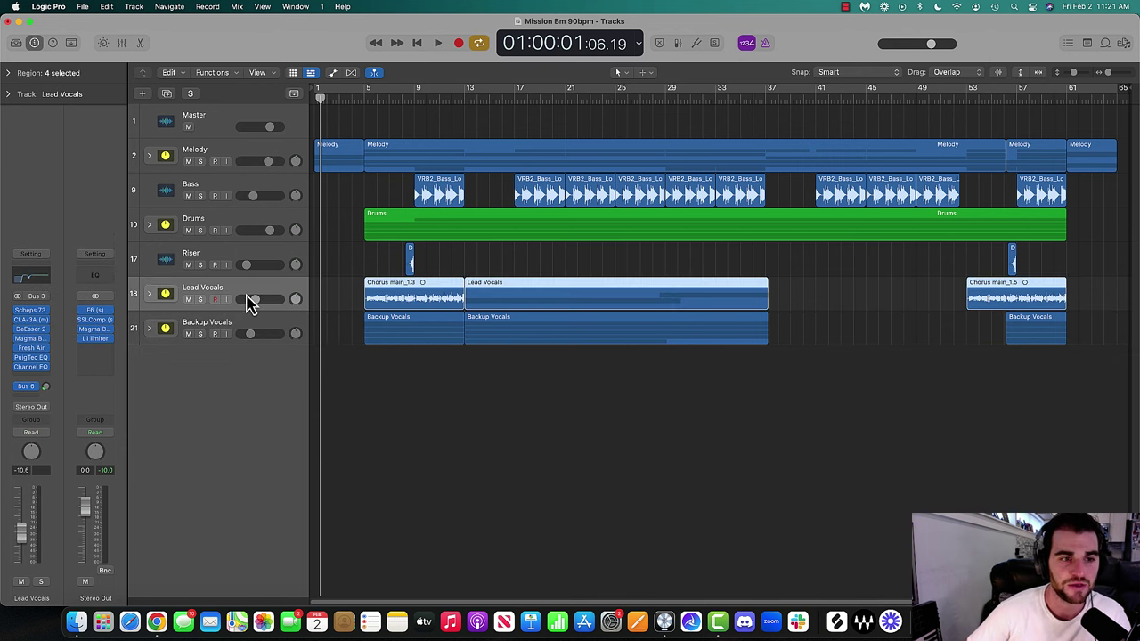
{"action": "left_click_drag", "start_coordinate": [187, 301], "coordinate": [189, 330]}
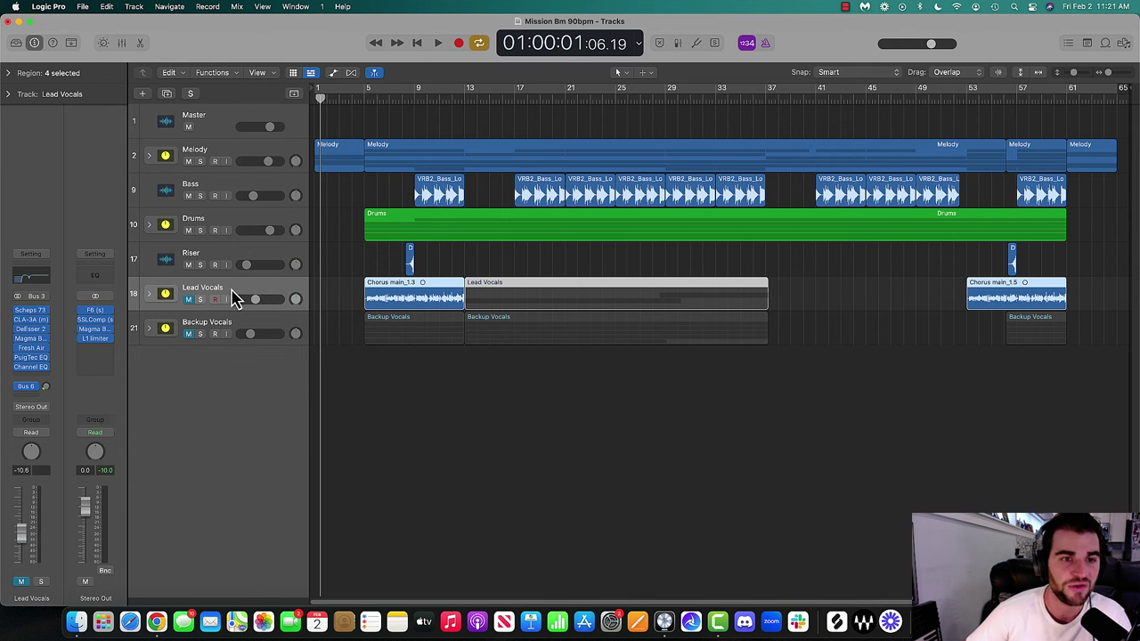
{"action": "key", "text": "Delete"}
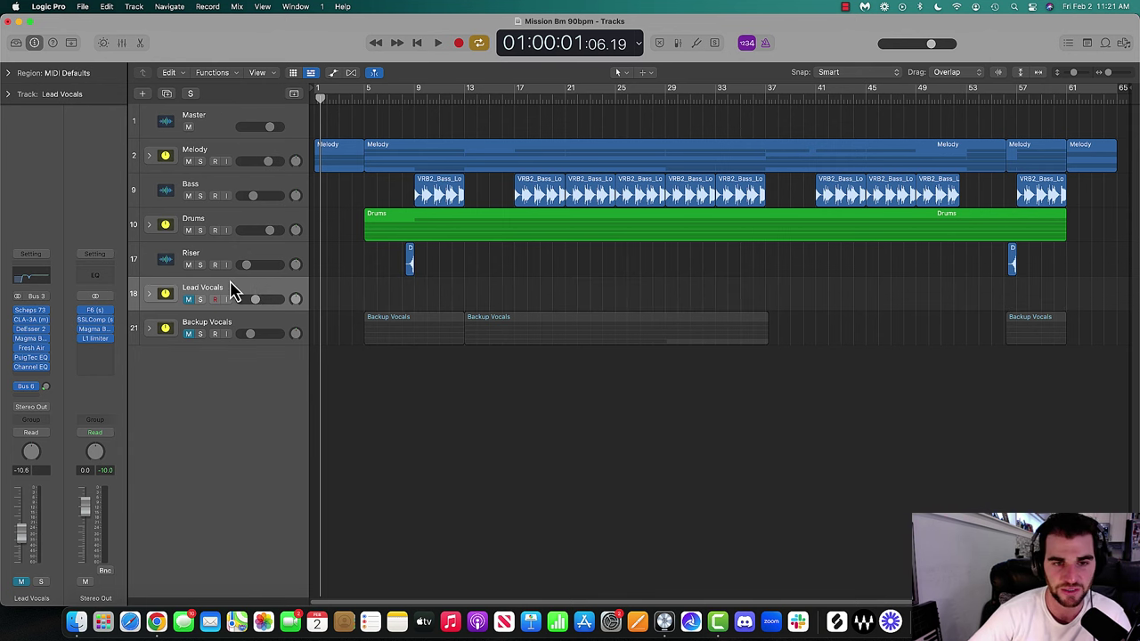
{"action": "key", "text": "super+BackSpace"}
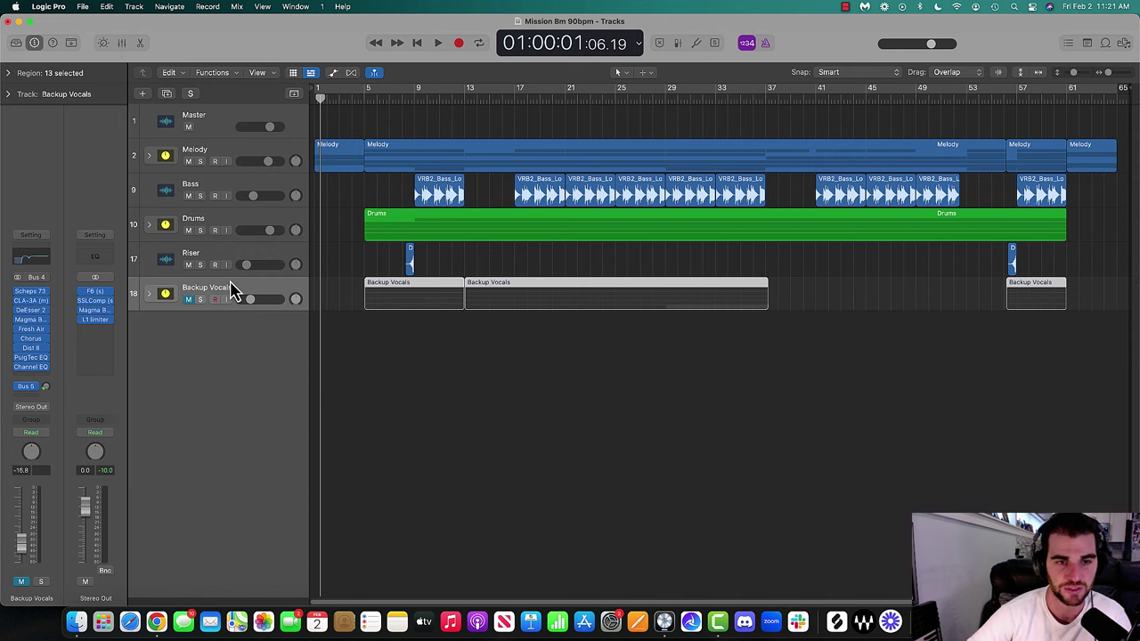
{"action": "key", "text": "super+z"}
{"action": "key", "text": "super+z"}
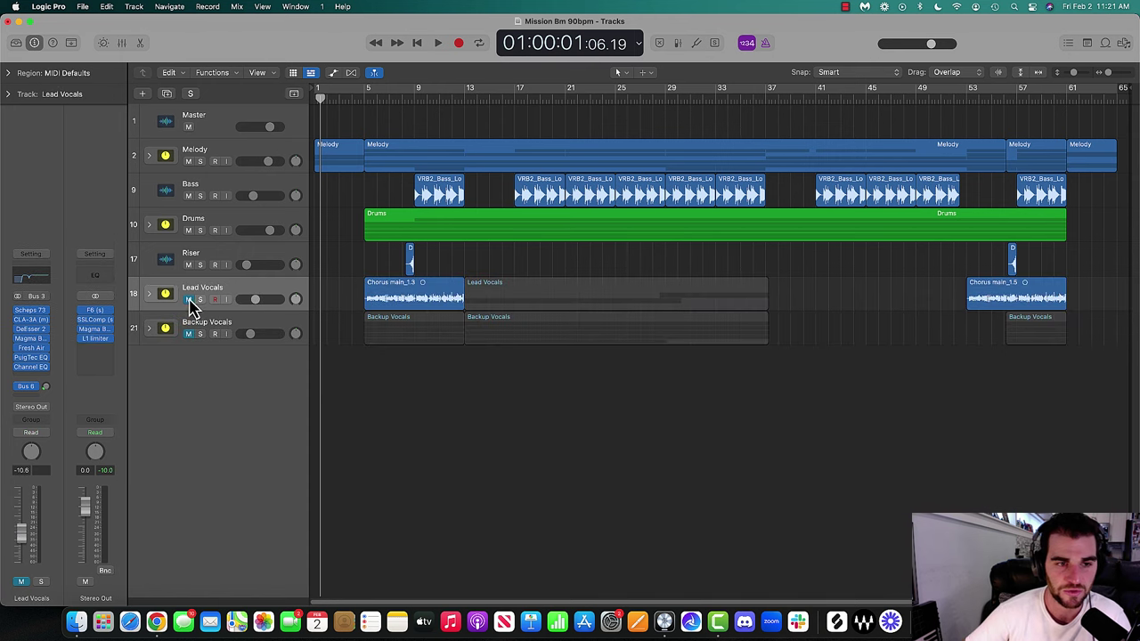
{"action": "left_click", "coordinate": [225, 298]}
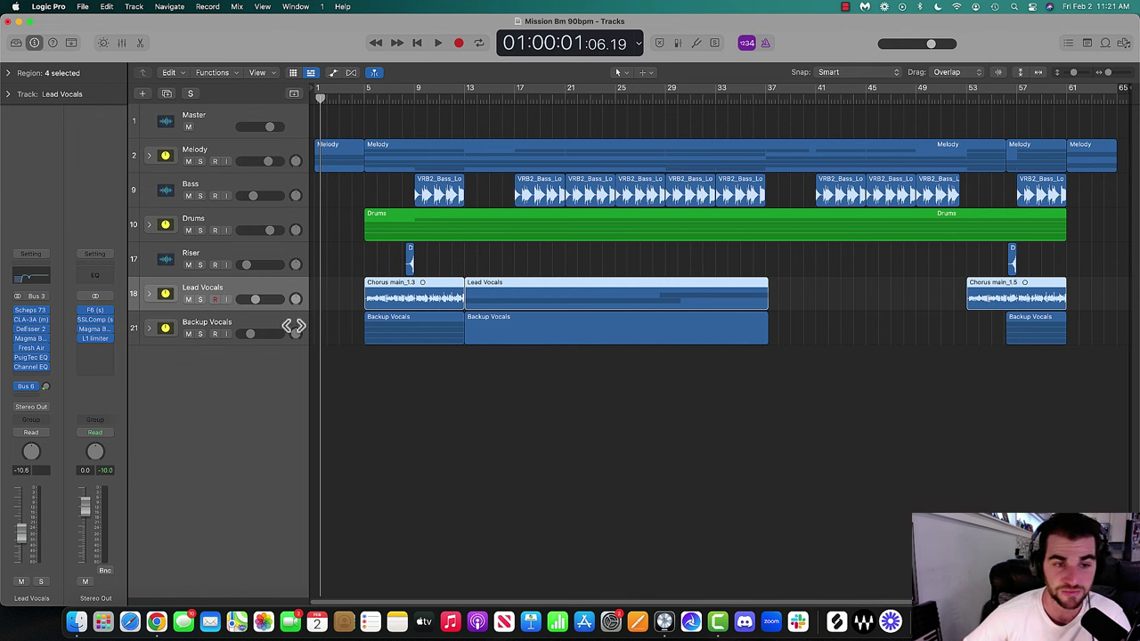
Switch to Finder, open Mission Voc Stems 2 inside Mission Voc Stems, and import all its files into the Logic Pro project as new tracks
{"action": "left_click", "coordinate": [77, 622]}
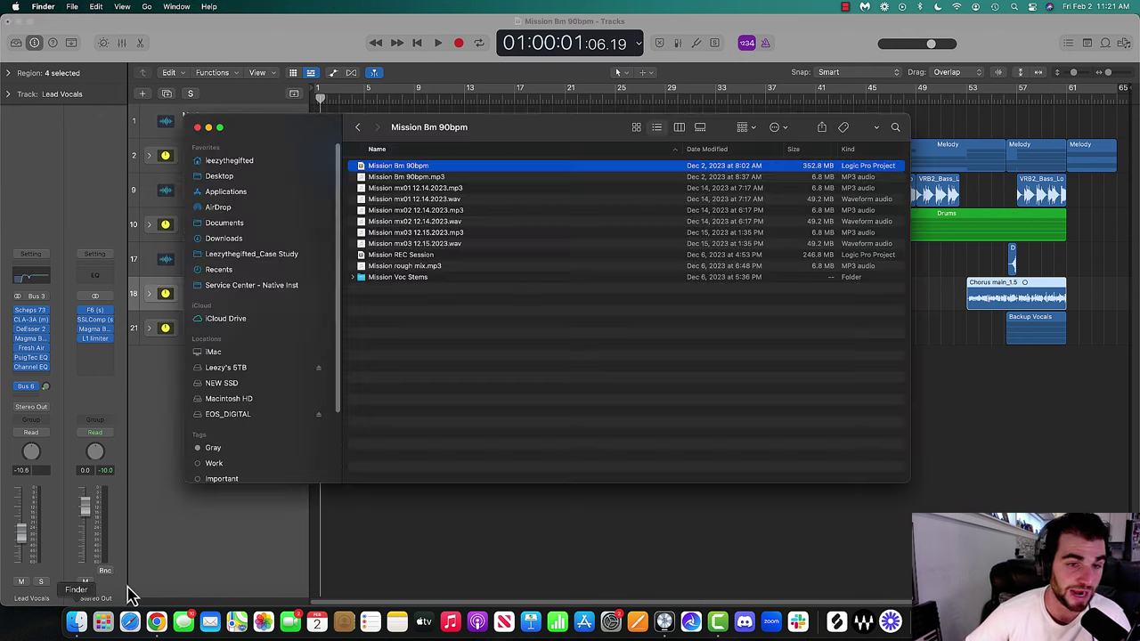
{"action": "double_click", "coordinate": [405, 278]}
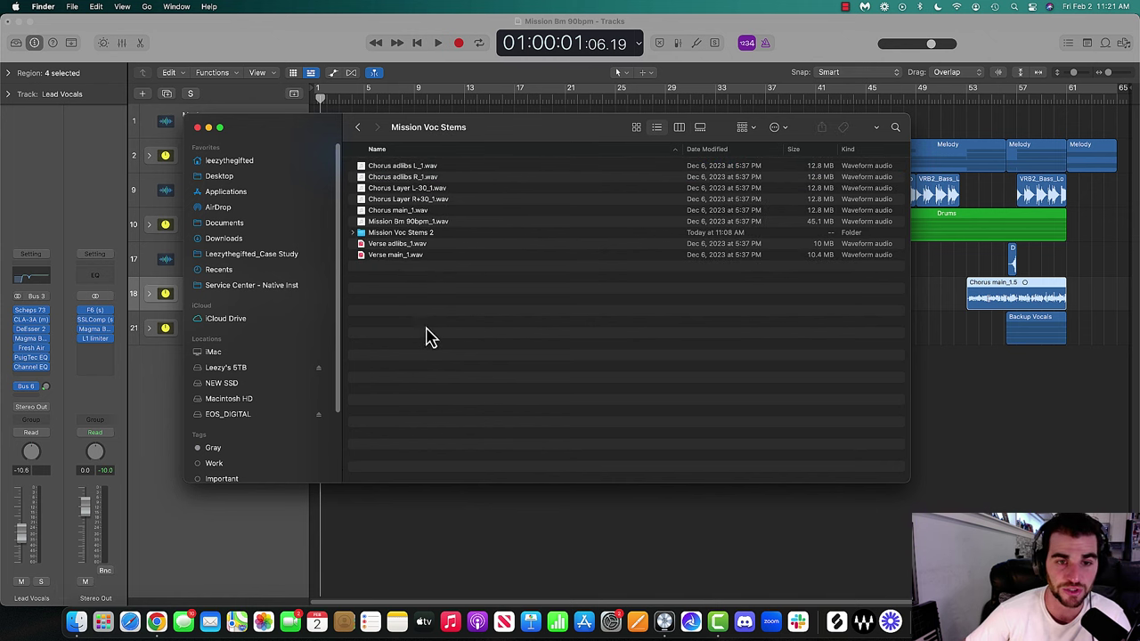
{"action": "double_click", "coordinate": [392, 233]}
{"action": "left_click_drag", "start_coordinate": [403, 329], "coordinate": [703, 256]}
{"action": "left_click_drag", "start_coordinate": [786, 366], "coordinate": [312, 388]}
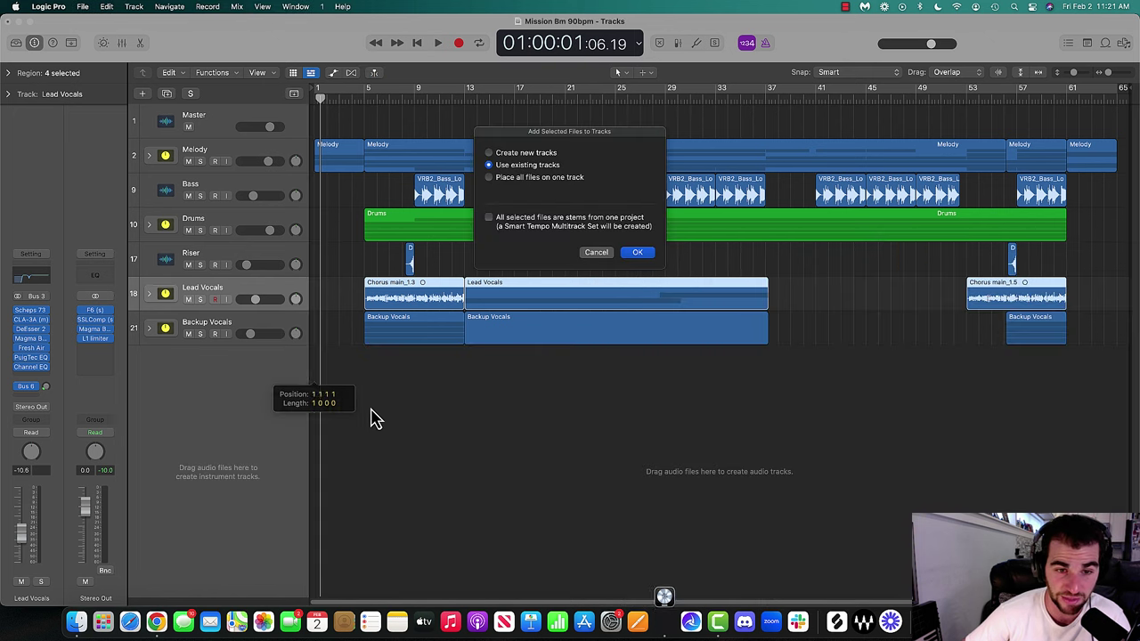
{"action": "left_click", "coordinate": [526, 155]}
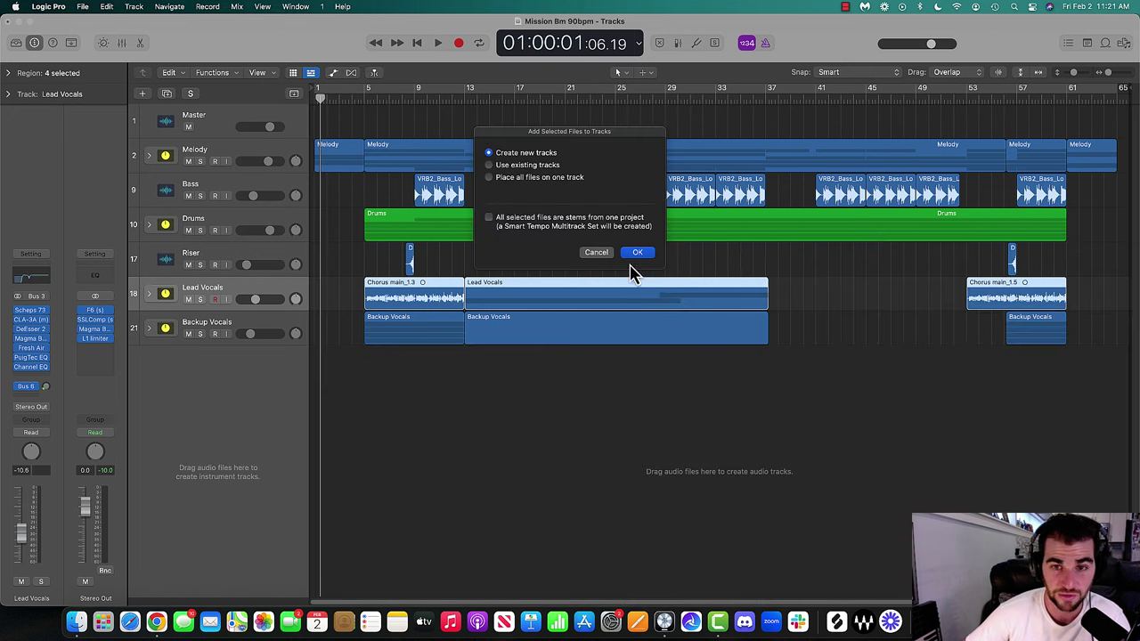
{"action": "key", "text": "Return"}
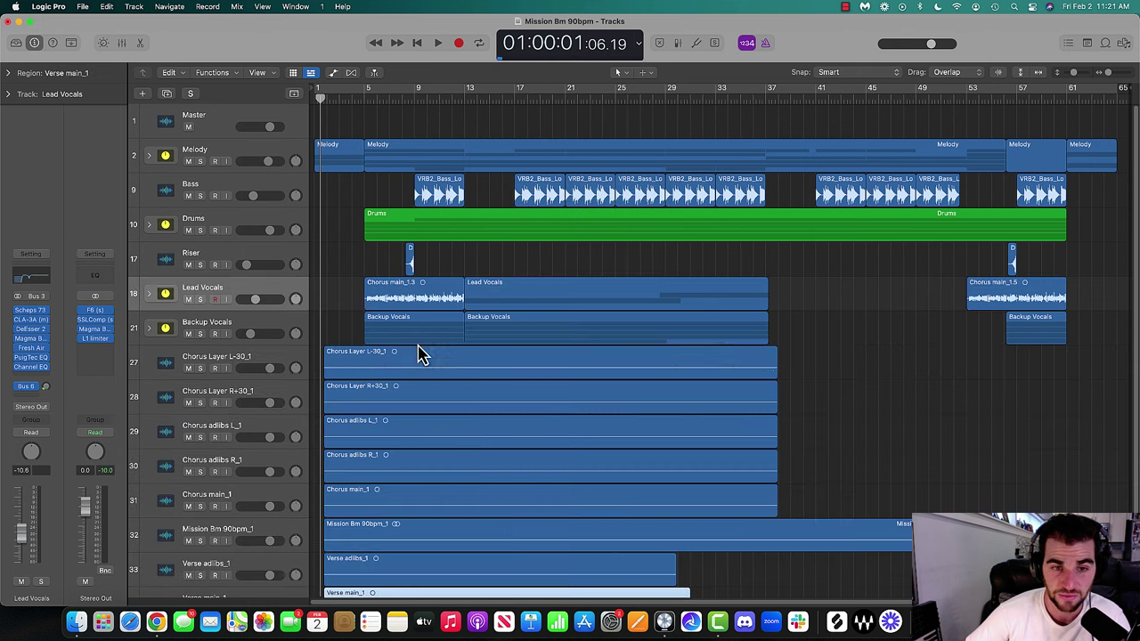
Mute the existing Lead Vocals and Backup Vocals stacks above the imported stems
{"action": "left_click", "coordinate": [150, 328]}
{"action": "left_click", "coordinate": [150, 329]}
{"action": "scroll", "coordinate": [365, 344], "scroll_direction": "down", "scroll_amount": 2}
{"action": "scroll", "coordinate": [369, 365], "scroll_direction": "up", "scroll_amount": 3}
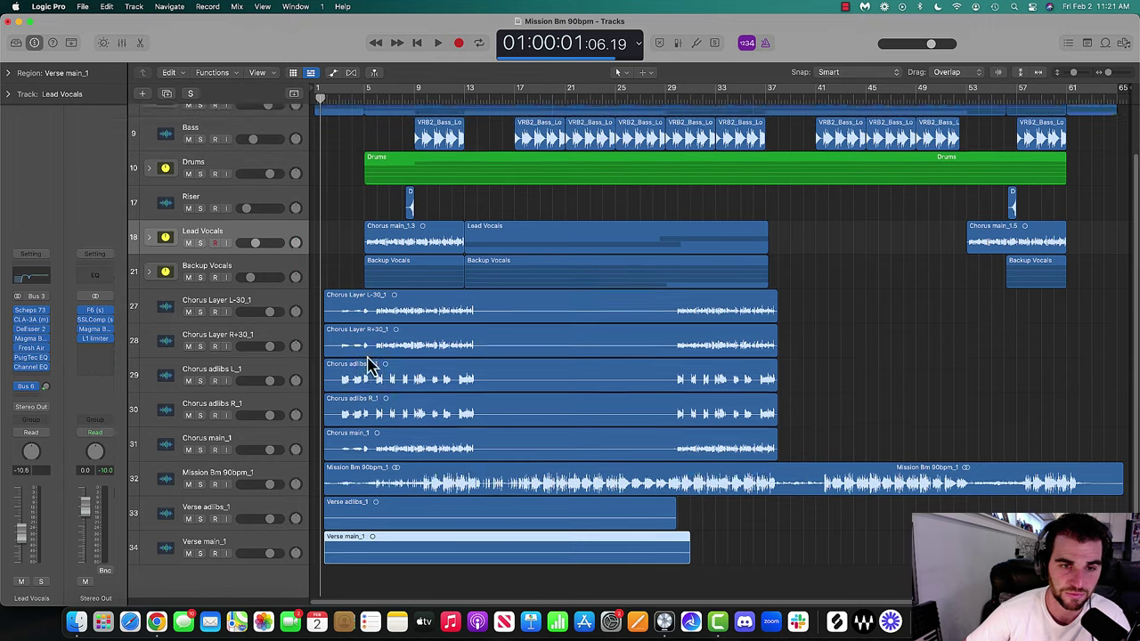
{"action": "left_click", "coordinate": [256, 330]}
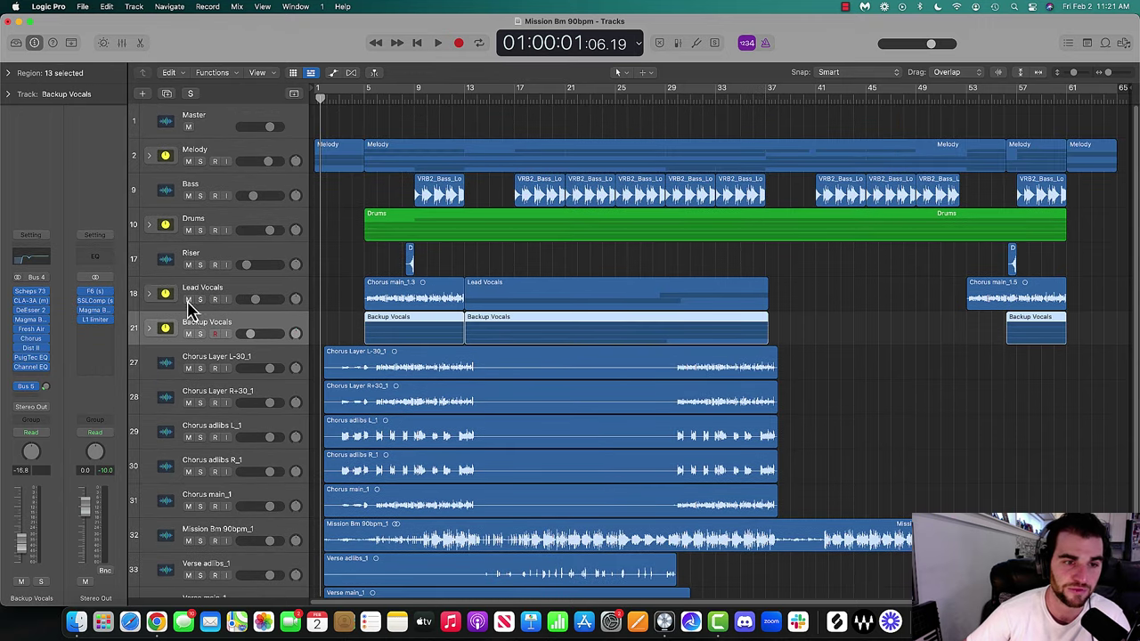
{"action": "left_click", "coordinate": [190, 328]}
{"action": "left_click", "coordinate": [337, 326]}
{"action": "scroll", "coordinate": [334, 328], "scroll_direction": "down", "scroll_amount": 3}
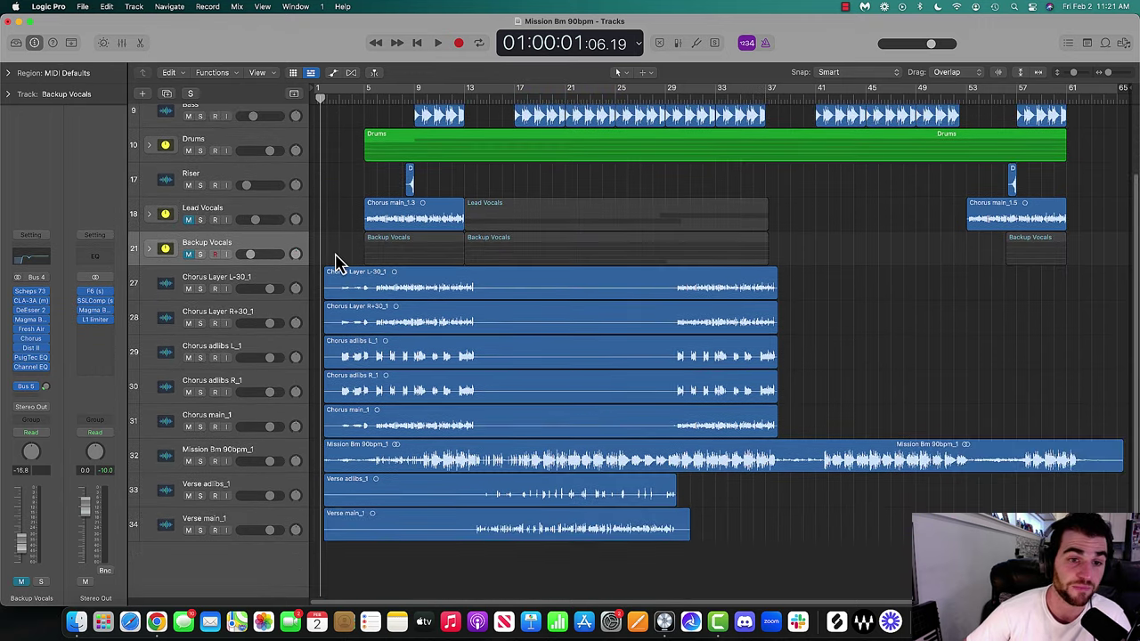
Move all eight imported stem regions to the start of the project at bar 1 and place the playhead at bar 5
{"action": "left_click_drag", "start_coordinate": [361, 574], "coordinate": [318, 300]}
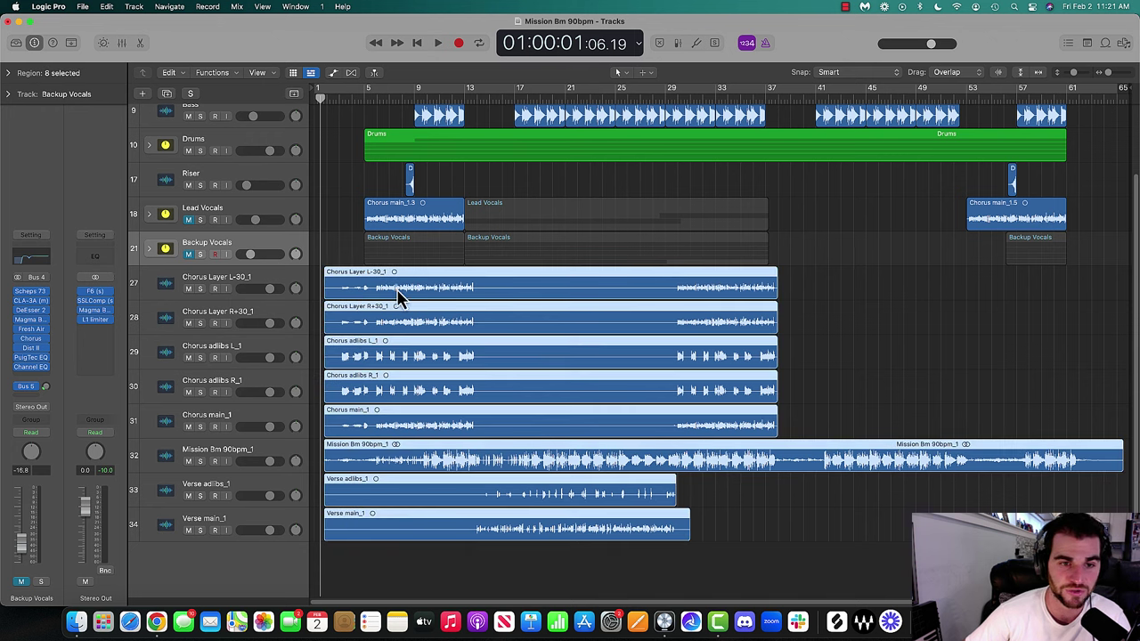
{"action": "left_click_drag", "start_coordinate": [395, 293], "coordinate": [344, 293]}
{"action": "left_click", "coordinate": [343, 247]}
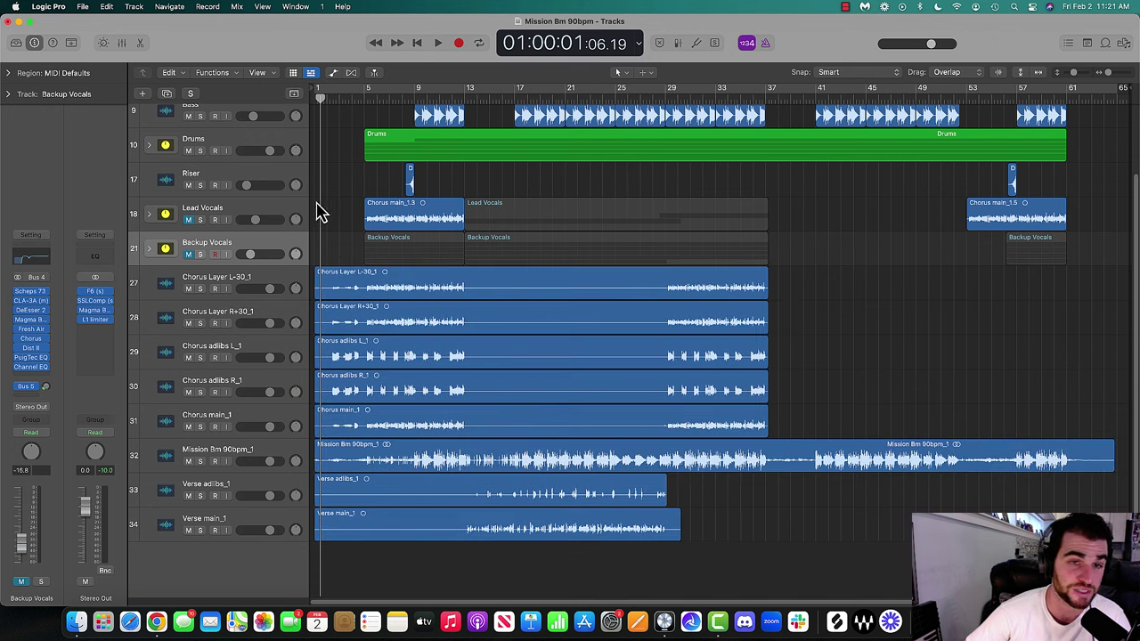
{"action": "left_click", "coordinate": [366, 101]}
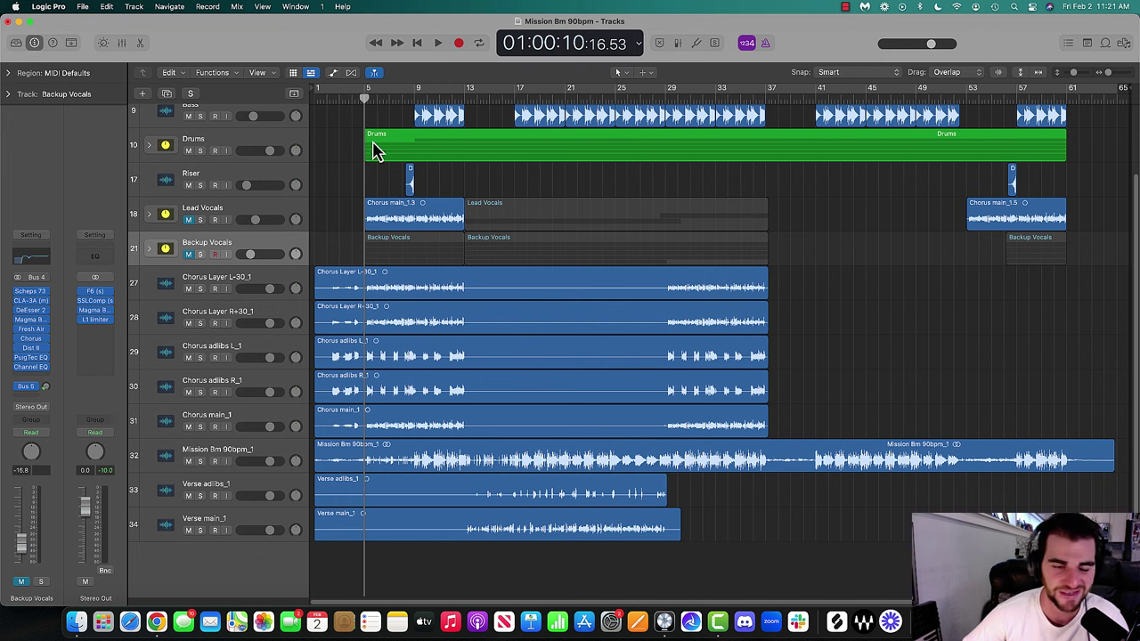
Delete the imported Mission Bm 90bpm_1 track and move Chorus main_1 above the Chorus Layer tracks
{"action": "left_click", "coordinate": [248, 456]}
{"action": "key", "text": "super+BackSpace"}
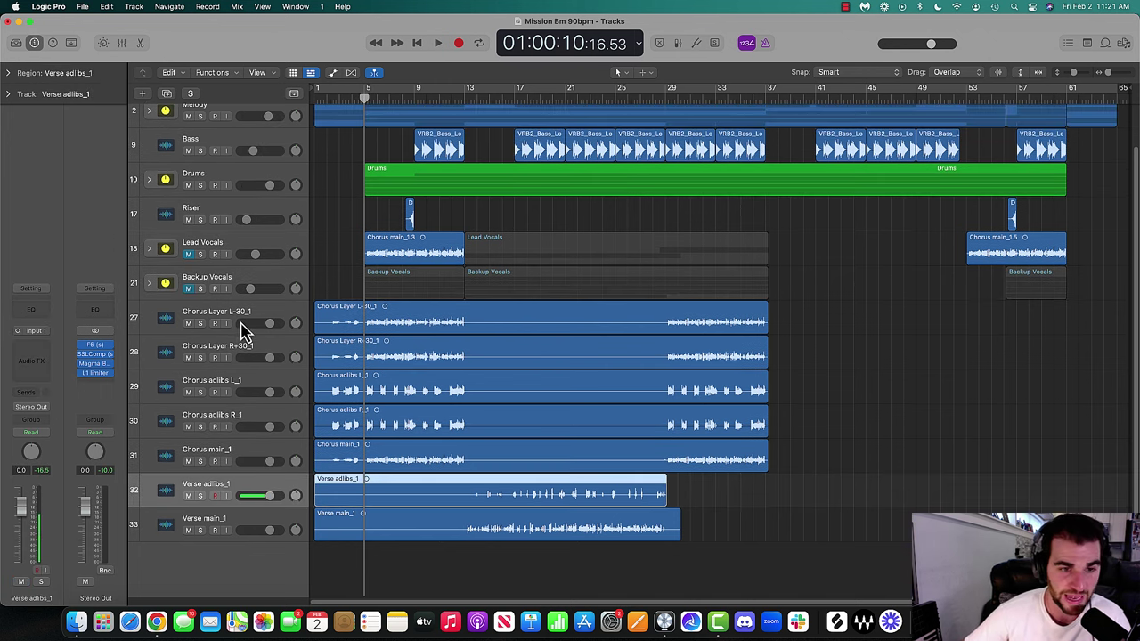
{"action": "left_click_drag", "start_coordinate": [246, 458], "coordinate": [231, 319]}
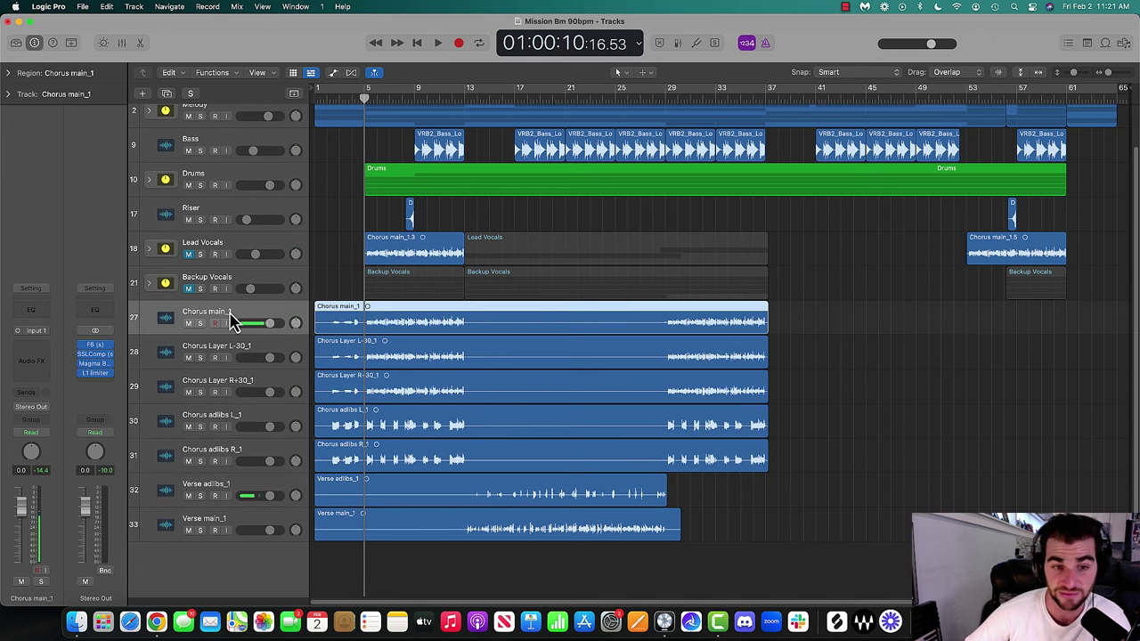
Set the cycle range to bars 5 to 13 and briefly play Chorus main_1 soloed
{"action": "left_click", "coordinate": [362, 92]}
{"action": "left_click", "coordinate": [364, 93]}
{"action": "left_click_drag", "start_coordinate": [366, 93], "coordinate": [457, 94]}
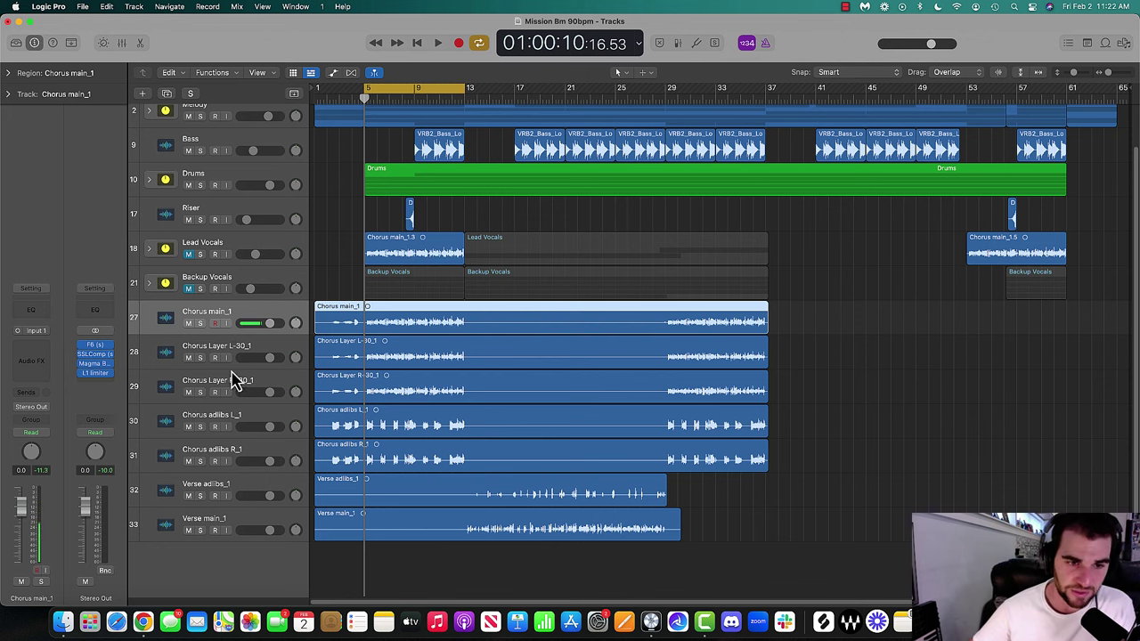
{"action": "key", "text": "s"}
{"action": "key", "text": "space"}
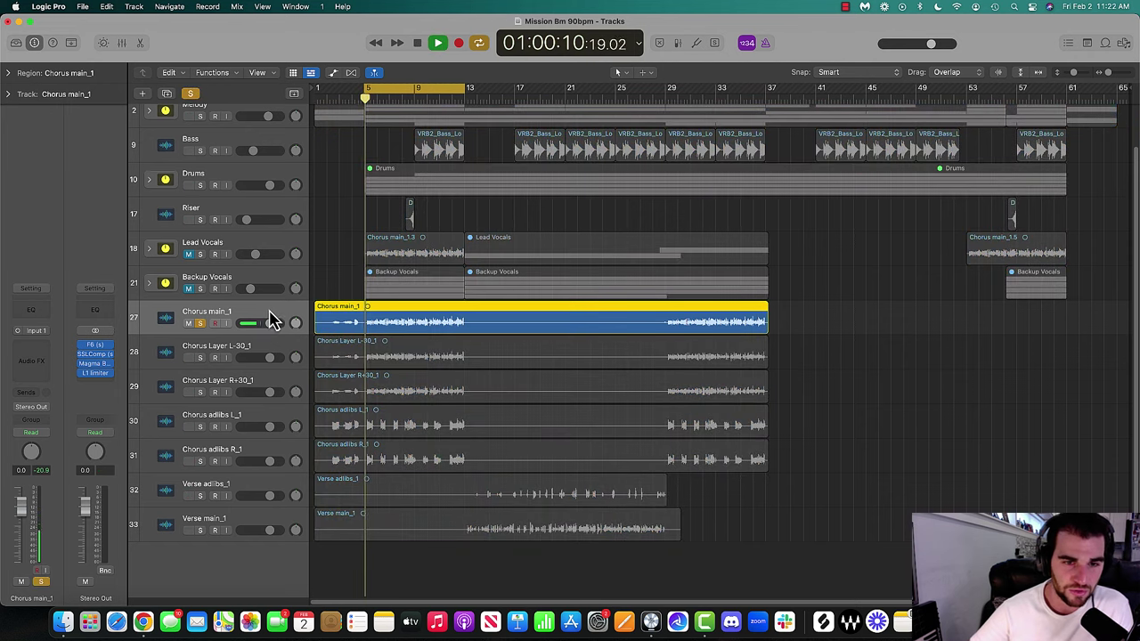
{"action": "key", "text": "space"}
{"action": "key", "text": "s"}
Solo Chorus Layer L-30_1, pan it to -30 and pan Chorus Layer R+30_1 to the right
{"action": "left_click", "coordinate": [219, 348]}
{"action": "key", "text": "s"}
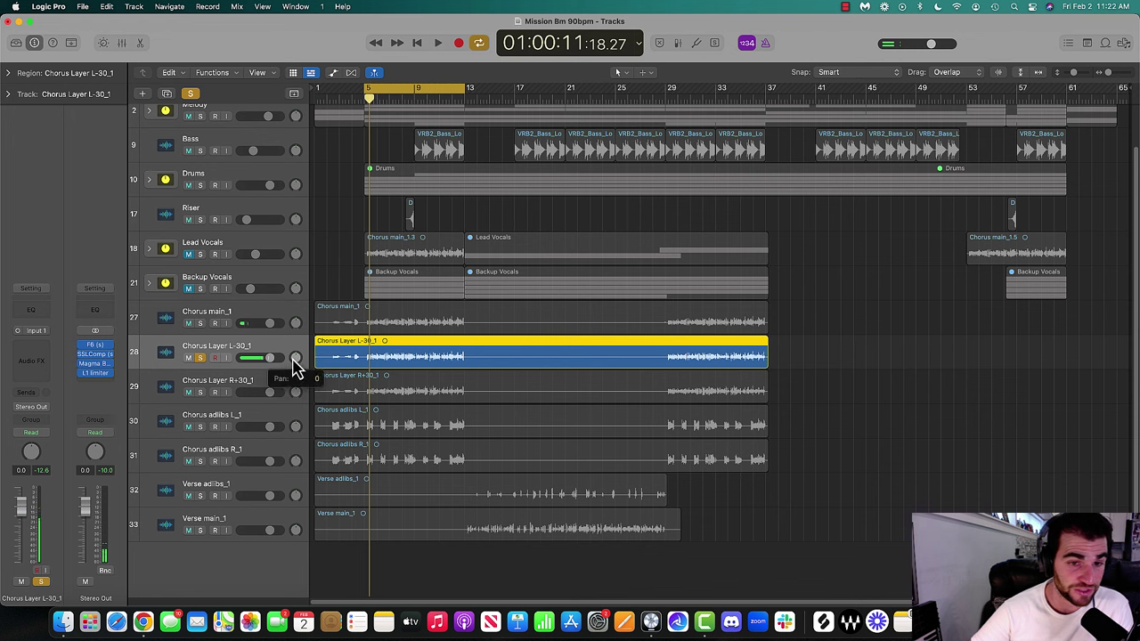
{"action": "key", "text": "Return"}
{"action": "double_click", "coordinate": [297, 396]}
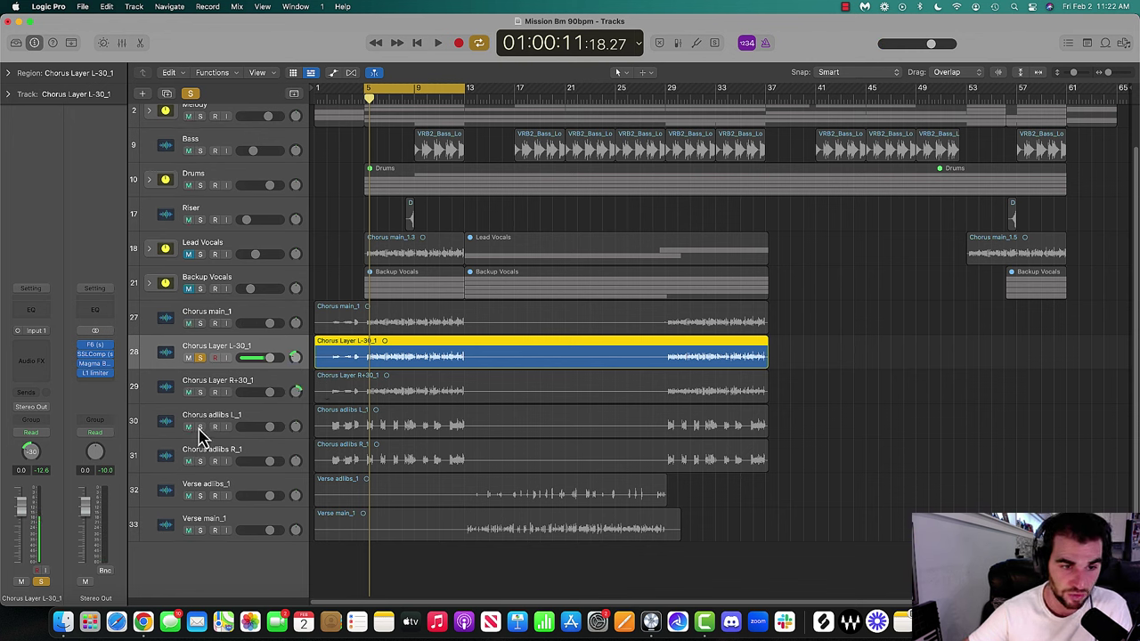
Pan Chorus adlibs L_1 to -64 and Chorus adlibs R_1 to the right, and play both ad-lib tracks soloed
{"action": "left_click_drag", "start_coordinate": [201, 428], "coordinate": [201, 462]}
{"action": "left_click", "coordinate": [200, 358]}
{"action": "left_click", "coordinate": [222, 421]}
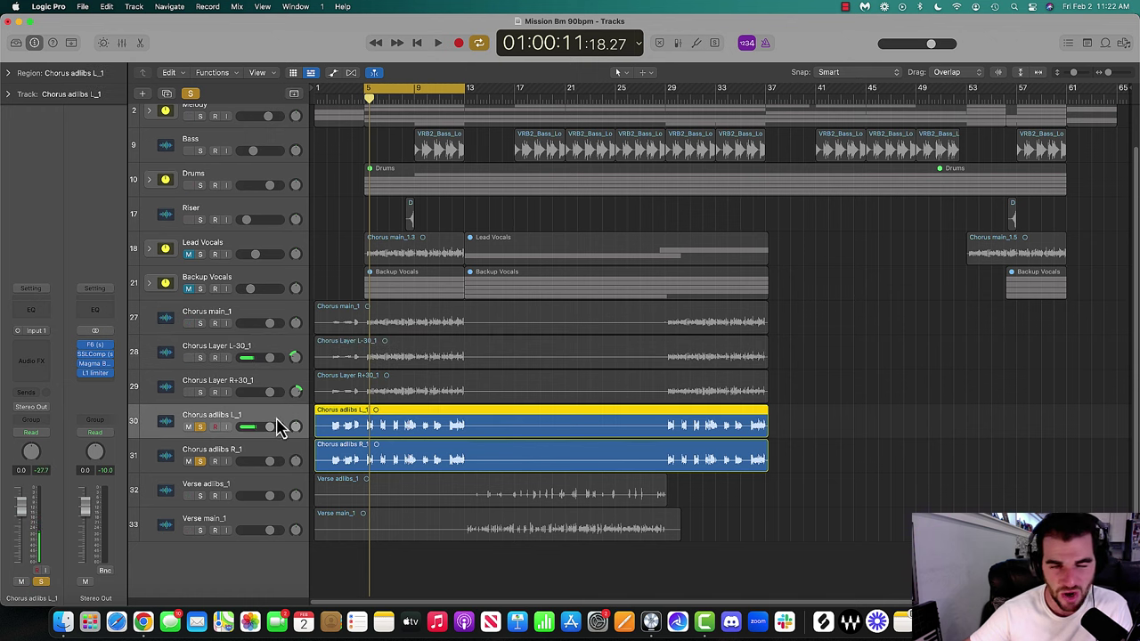
{"action": "left_click_drag", "start_coordinate": [295, 427], "coordinate": [268, 327]}
{"action": "key", "text": "space"}
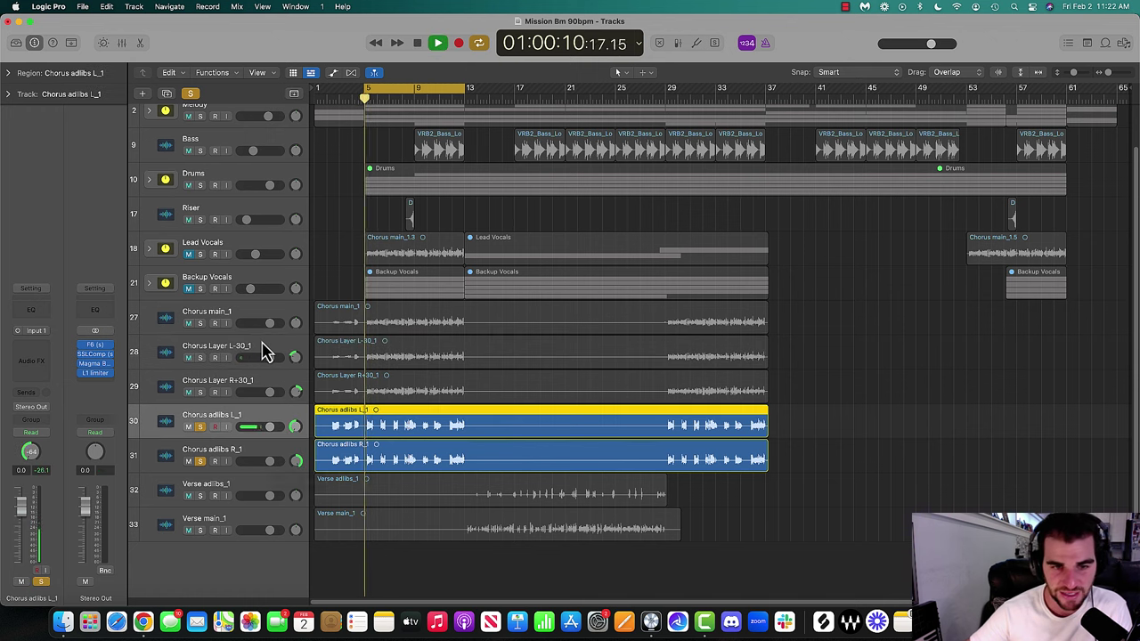
{"action": "key", "text": "space"}
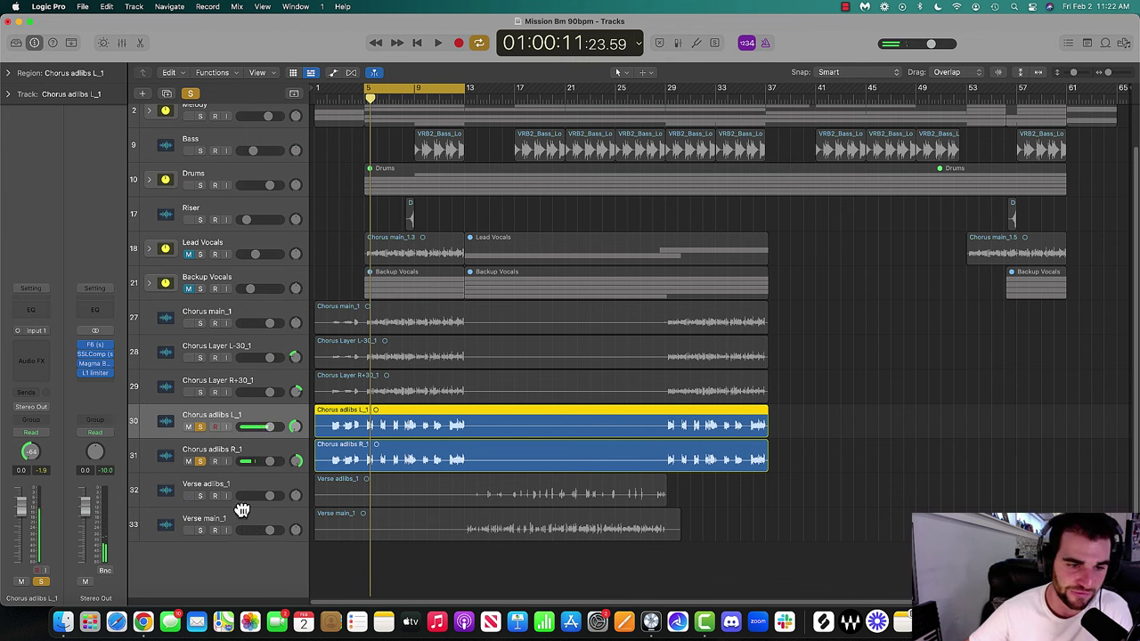
Move the Verse main_1 track above Verse adlibs_1 and turn off all solos
{"action": "left_click_drag", "start_coordinate": [242, 517], "coordinate": [236, 488]}
{"action": "left_click", "coordinate": [190, 93]}
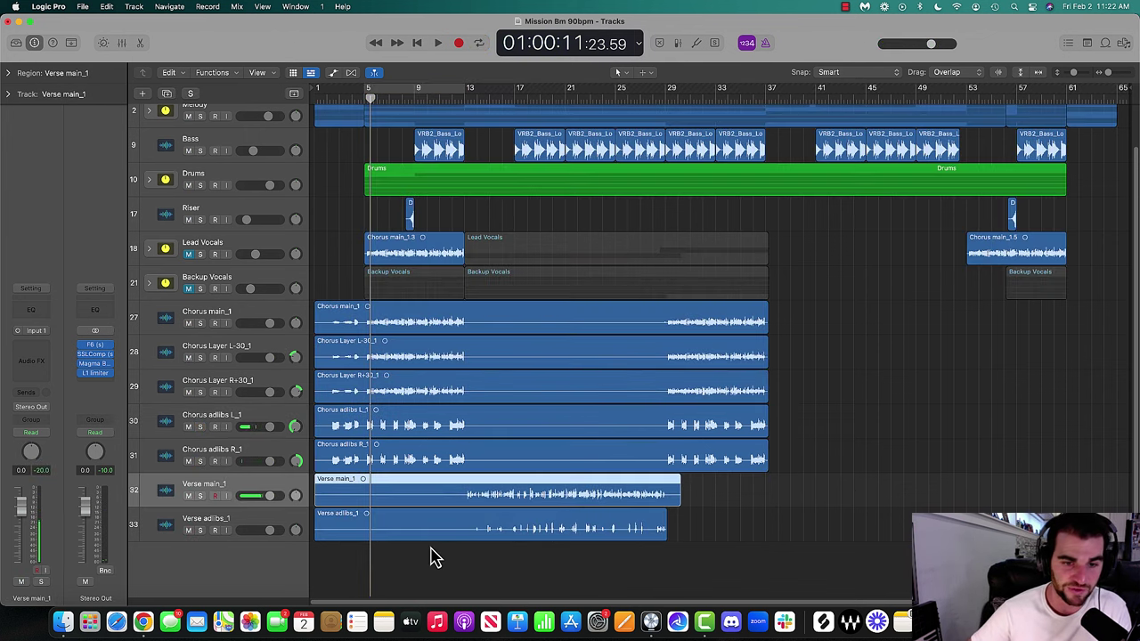
{"action": "left_click", "coordinate": [228, 526]}
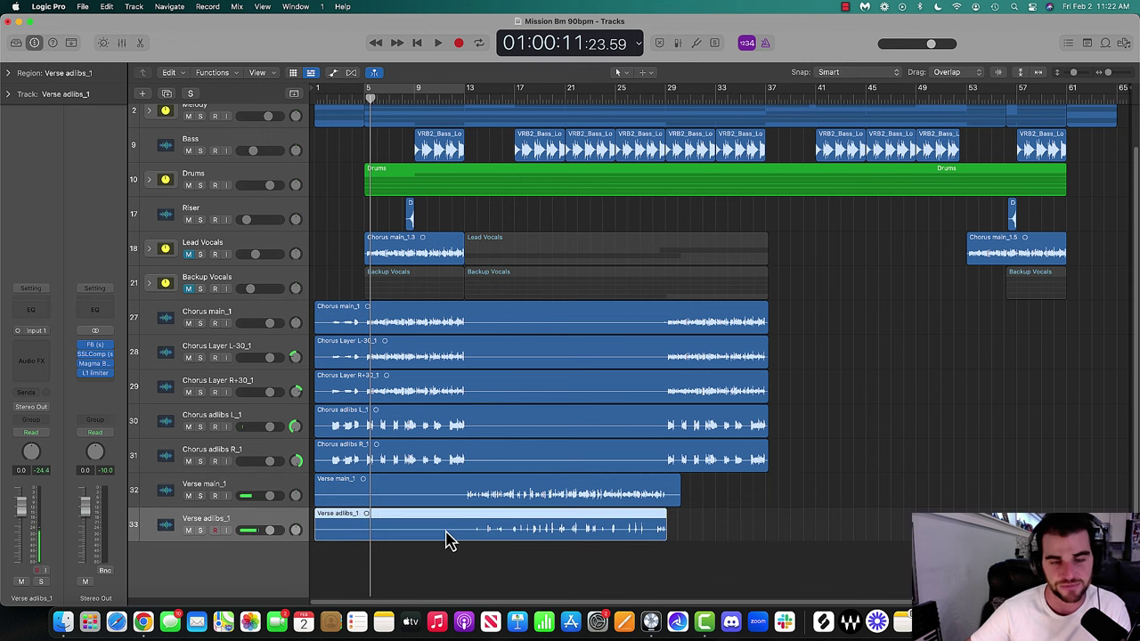
{"action": "left_click", "coordinate": [481, 562]}
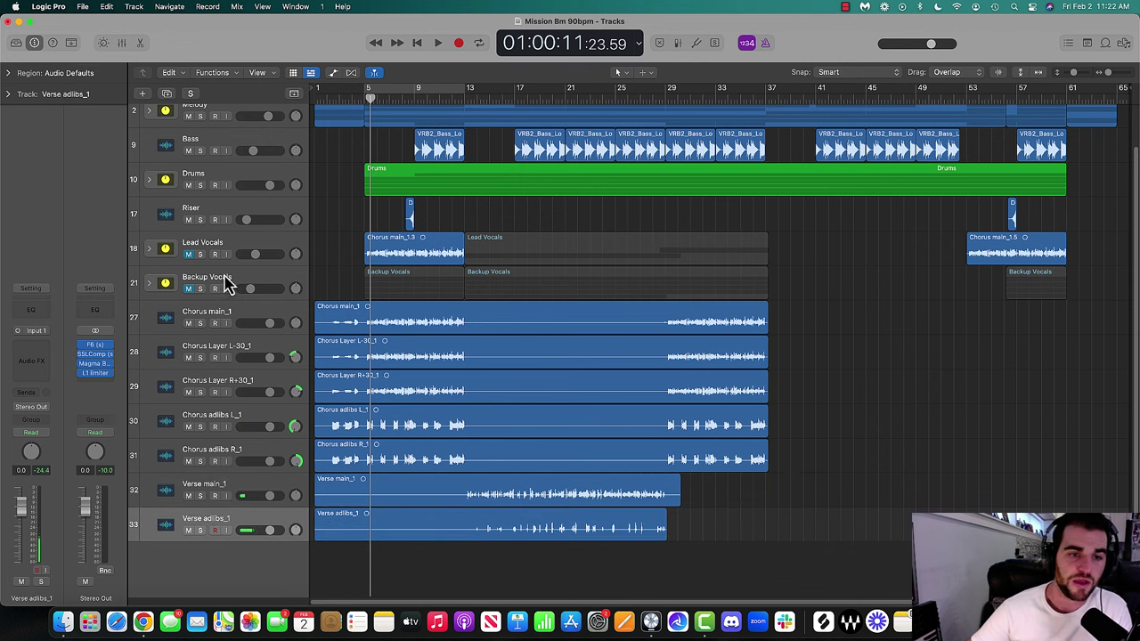
Move the Verse main_1 track directly below Chorus main_1 and select both main vocal tracks
{"action": "left_click", "coordinate": [226, 328]}
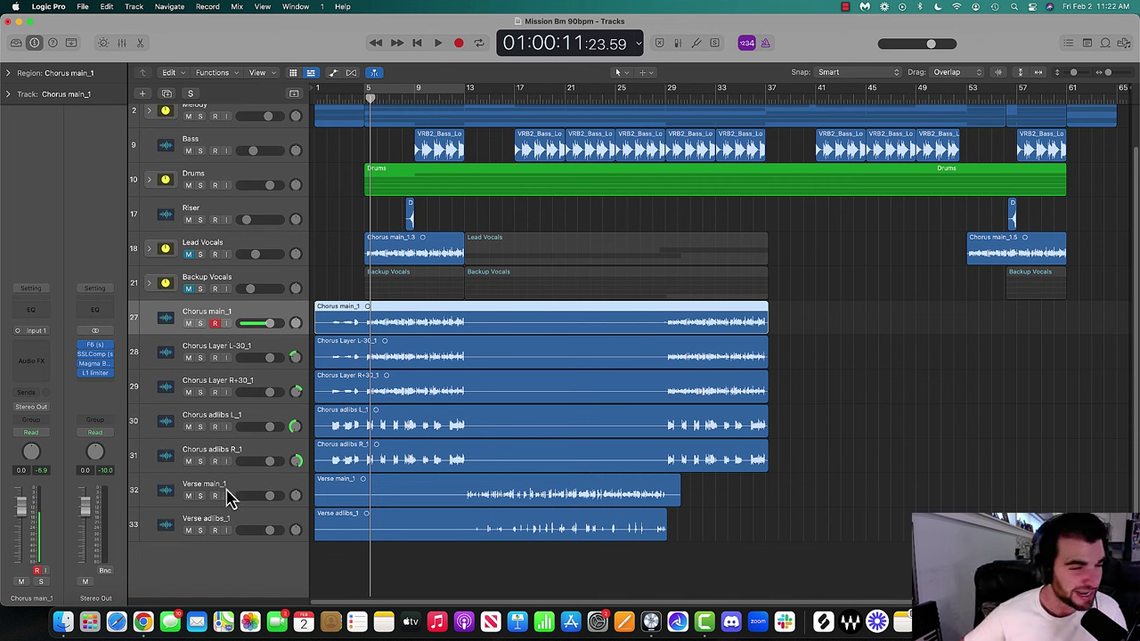
{"action": "left_click_drag", "start_coordinate": [226, 496], "coordinate": [223, 354]}
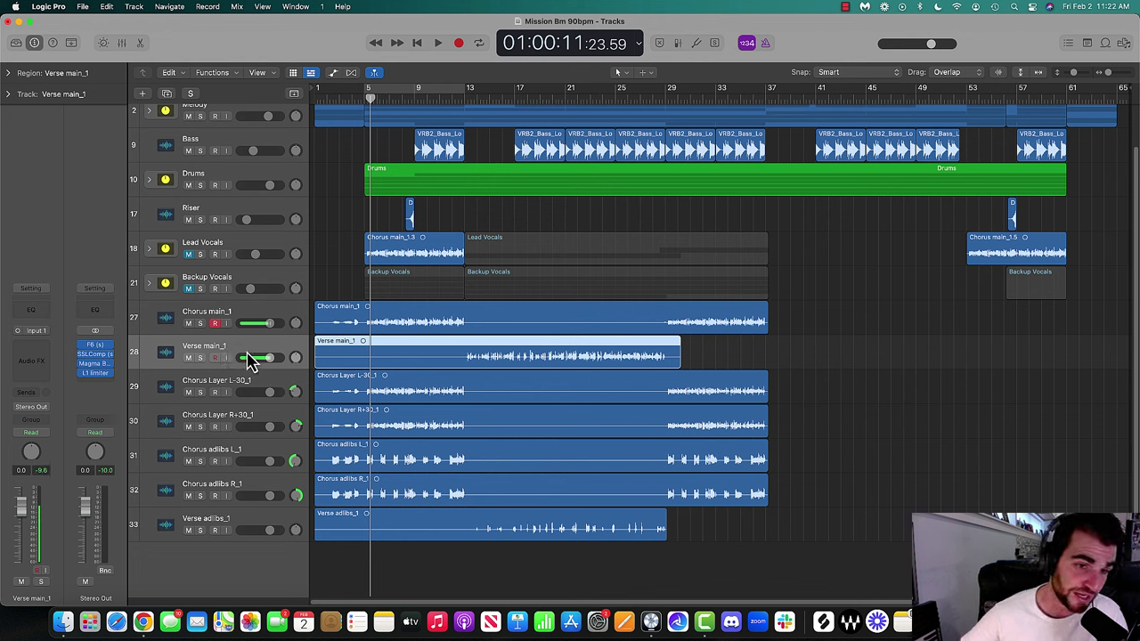
{"action": "left_click", "coordinate": [250, 321], "text": "shift"}
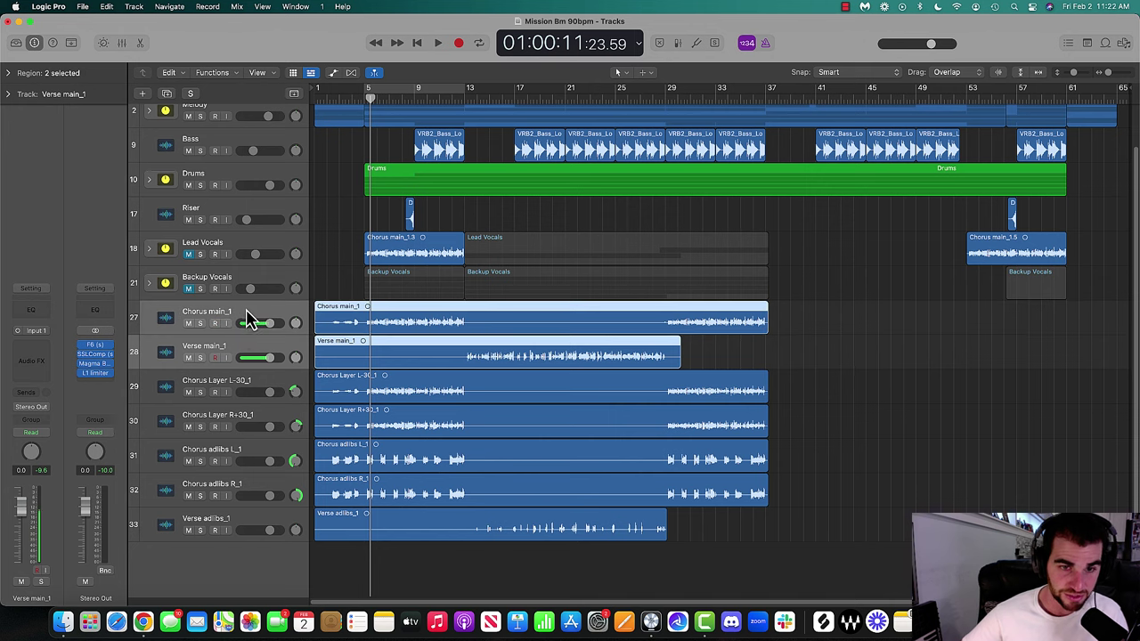
Group Chorus main_1 and Verse main_1 into a summing stack, name it Lead Vocals and collapse it
{"action": "right_click", "coordinate": [249, 321]}
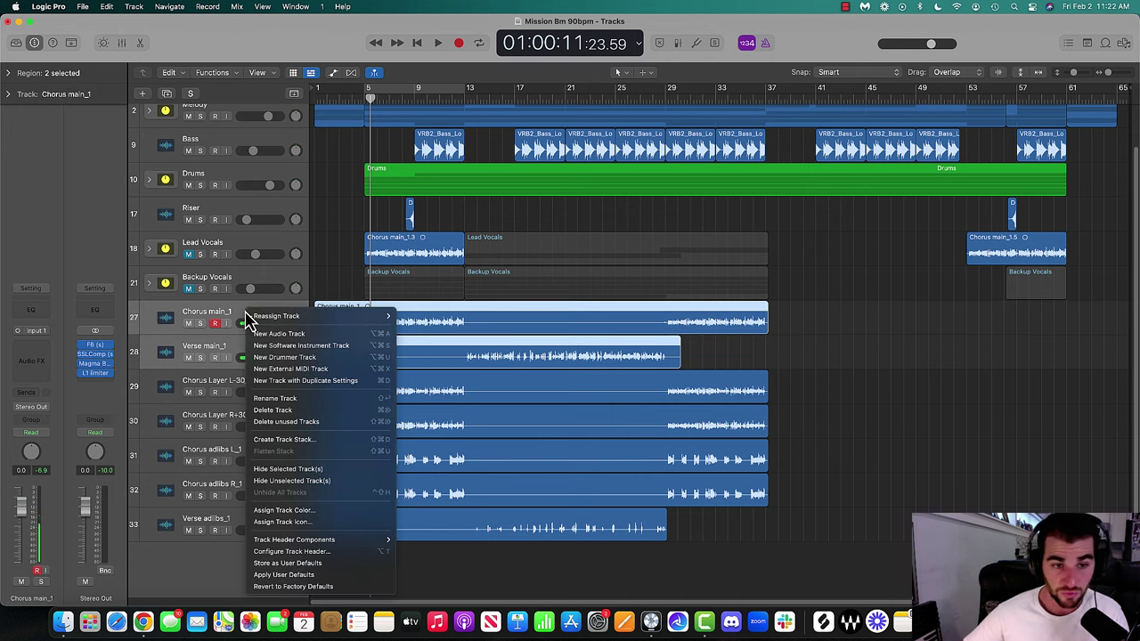
{"action": "left_click", "coordinate": [267, 439]}
{"action": "left_click", "coordinate": [672, 363]}
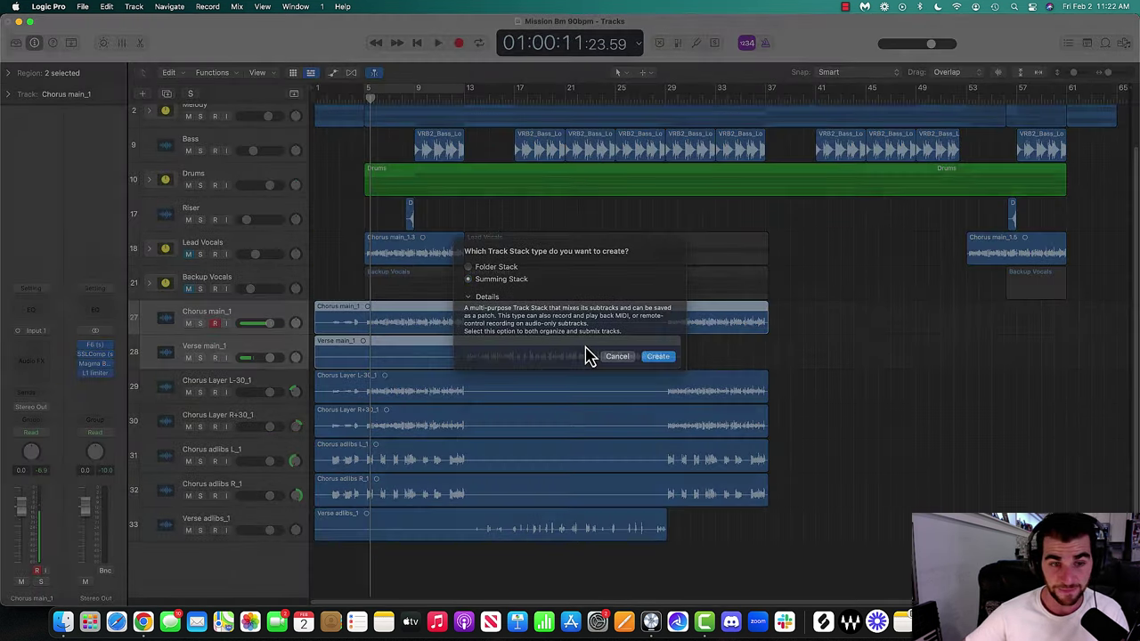
{"action": "double_click", "coordinate": [204, 312]}
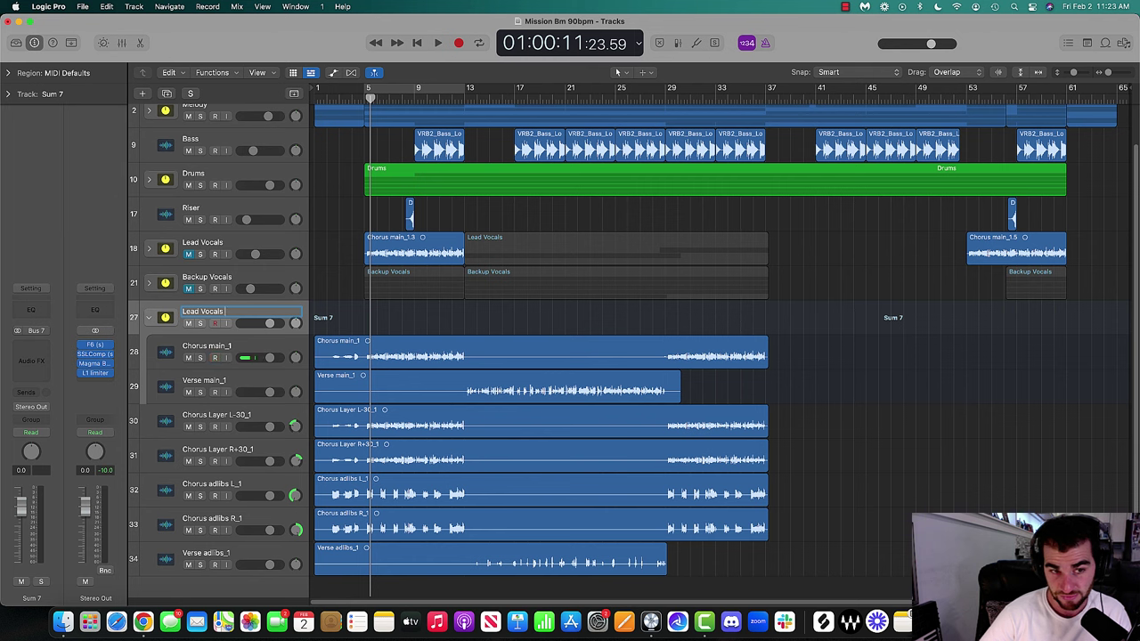
{"action": "type", "text": "Lead Vocals"}
{"action": "key", "text": "Return"}
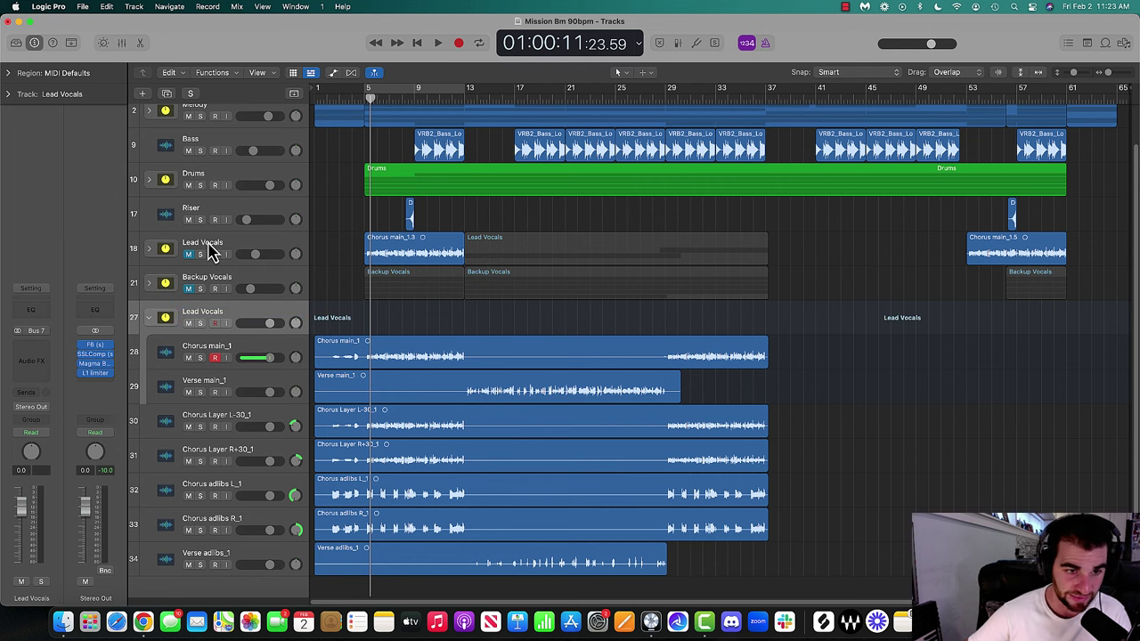
{"action": "left_click", "coordinate": [209, 252]}
{"action": "left_click", "coordinate": [224, 318]}
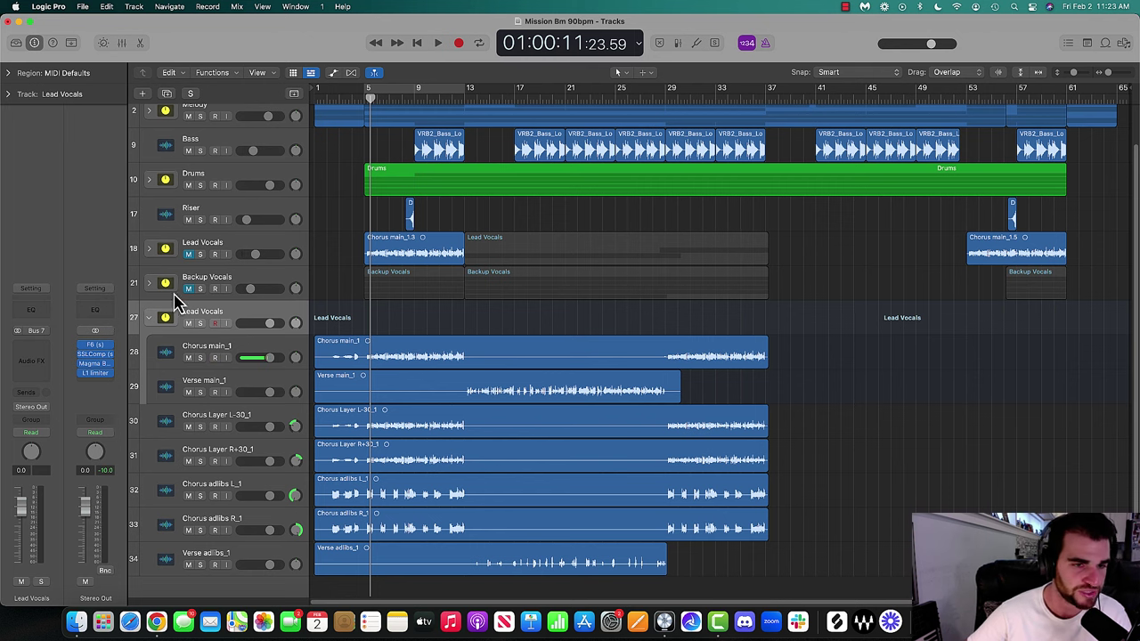
{"action": "left_click", "coordinate": [149, 321]}
Group the two Chorus Layer and two Chorus adlibs tracks into a summing stack named Backup Vocals and collapse it
{"action": "left_click_drag", "start_coordinate": [158, 392], "coordinate": [159, 496]}
{"action": "right_click", "coordinate": [284, 392]}
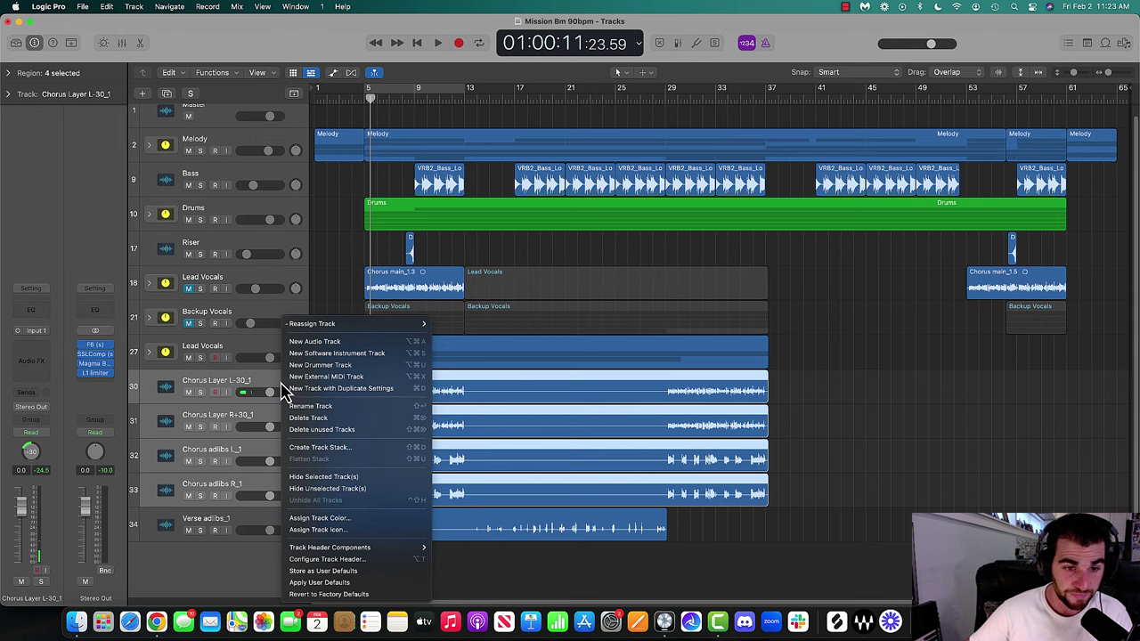
{"action": "left_click", "coordinate": [314, 448]}
{"action": "key", "text": "Return"}
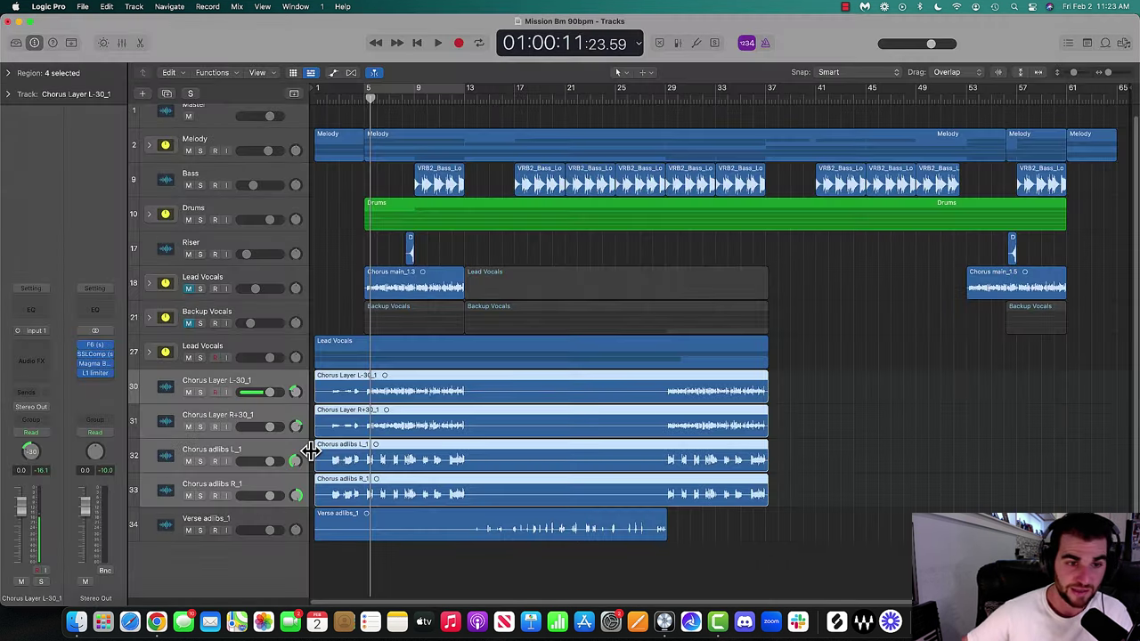
{"action": "double_click", "coordinate": [201, 381]}
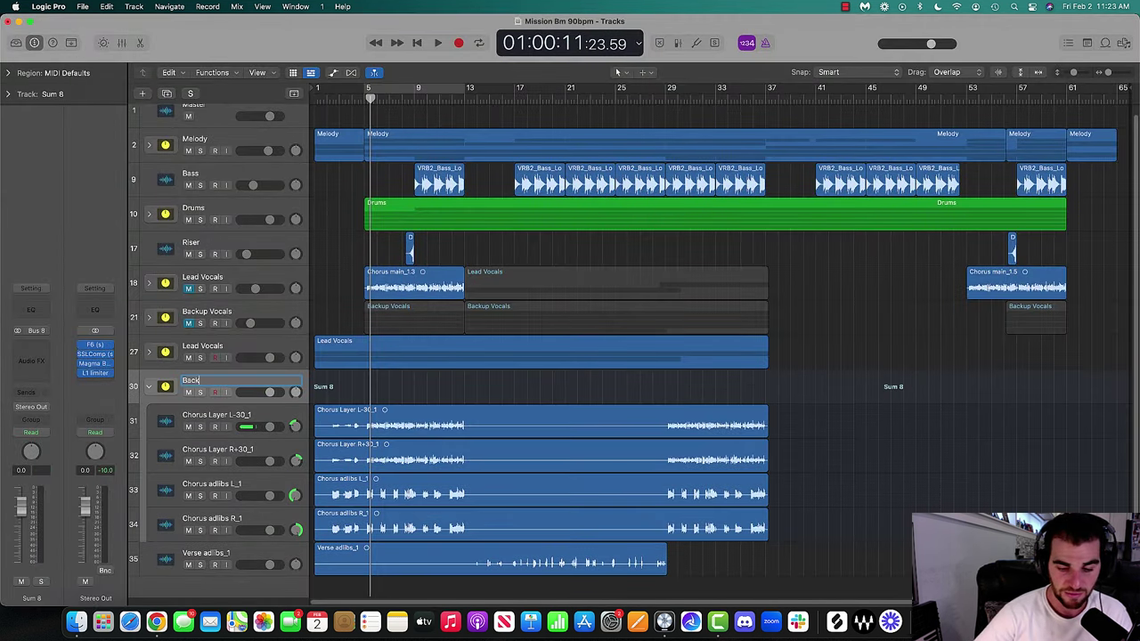
{"action": "type", "text": "Backup Vocals"}
{"action": "key", "text": "Return"}
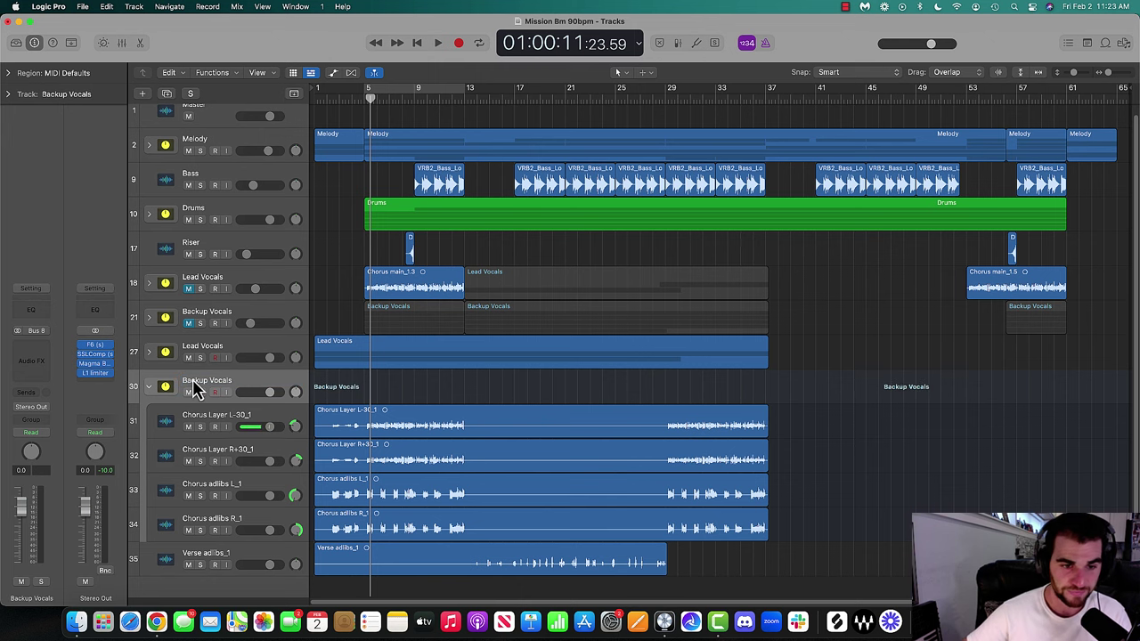
{"action": "left_click", "coordinate": [152, 389]}
Play the song while toggling solo on the new Backup Vocals and Lead Vocals stacks
{"action": "left_click", "coordinate": [200, 403]}
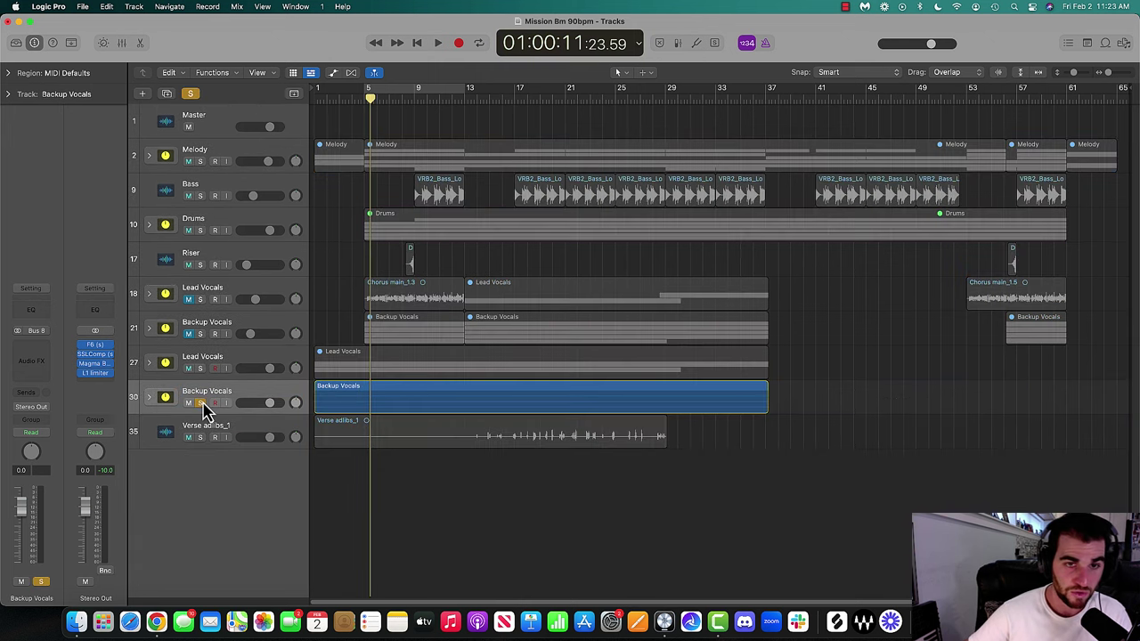
{"action": "key", "text": "space"}
{"action": "left_click", "coordinate": [200, 403]}
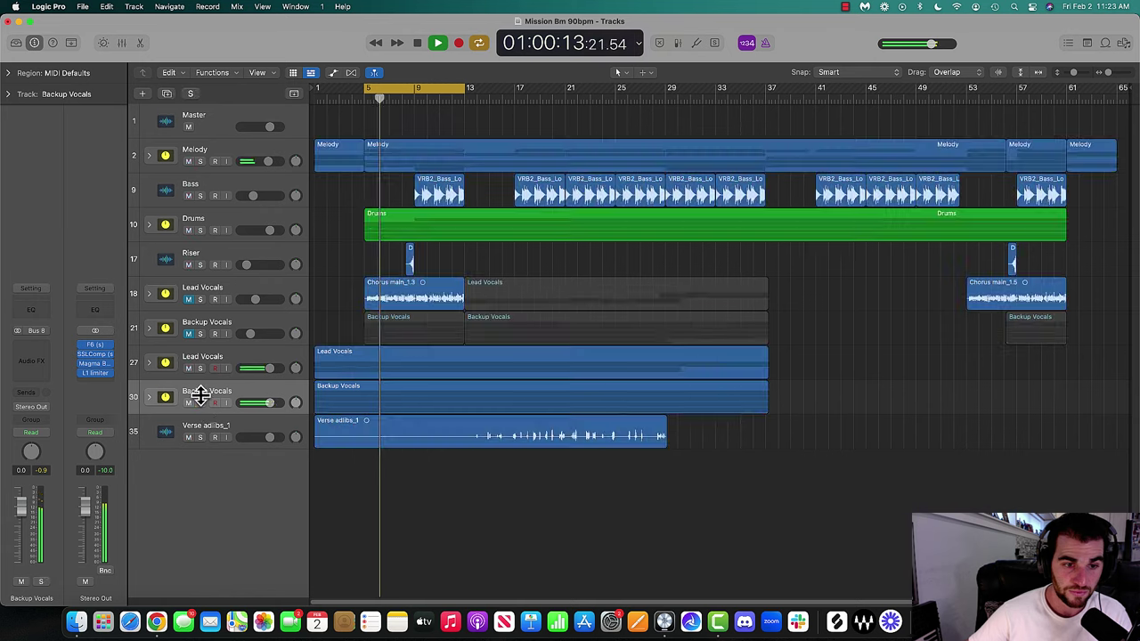
{"action": "left_click", "coordinate": [200, 368]}
{"action": "key", "text": "space"}
{"action": "left_click", "coordinate": [199, 368]}
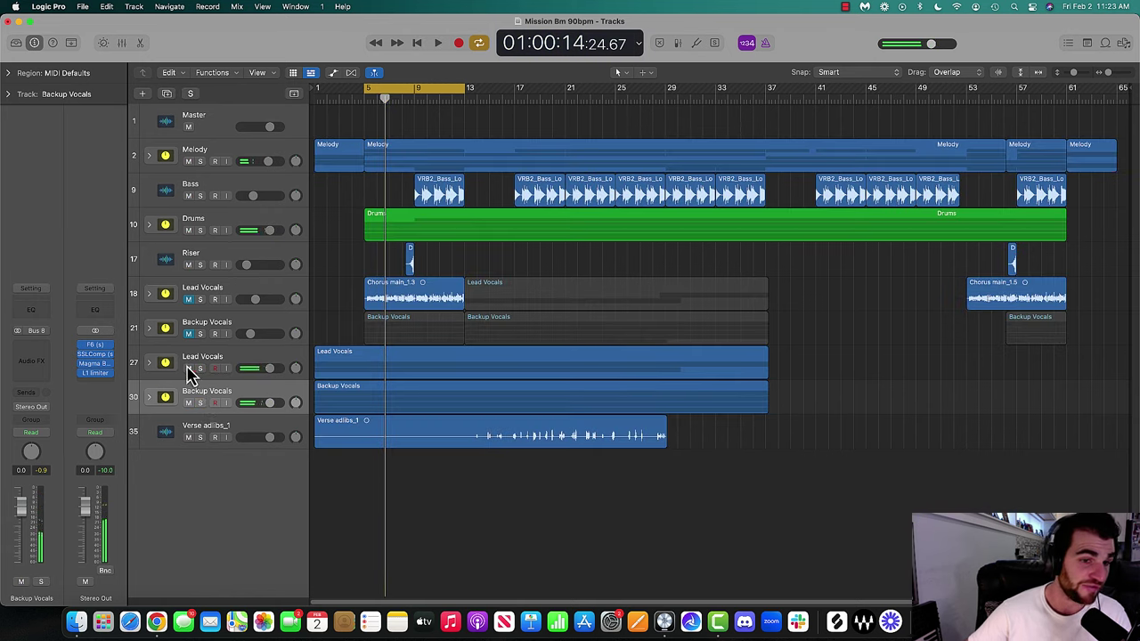
Move the Verse adlibs_1 track into the new Backup Vocals stack and collapse the stack
{"action": "left_click", "coordinate": [189, 435]}
{"action": "left_click", "coordinate": [149, 398]}
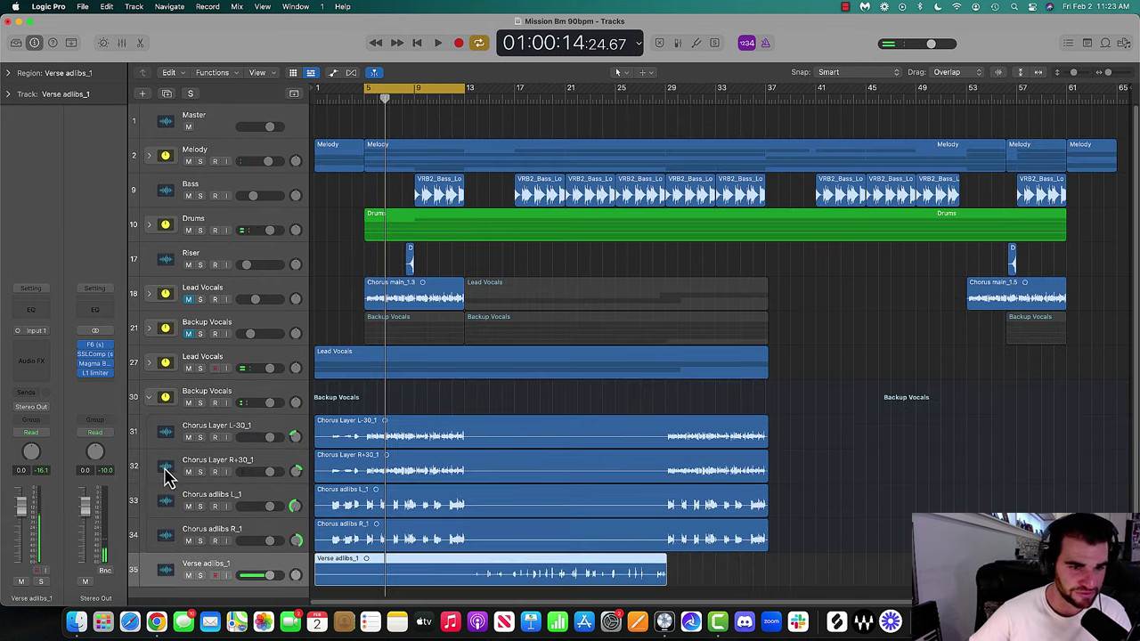
{"action": "left_click_drag", "start_coordinate": [153, 581], "coordinate": [165, 433]}
{"action": "left_click", "coordinate": [150, 399]}
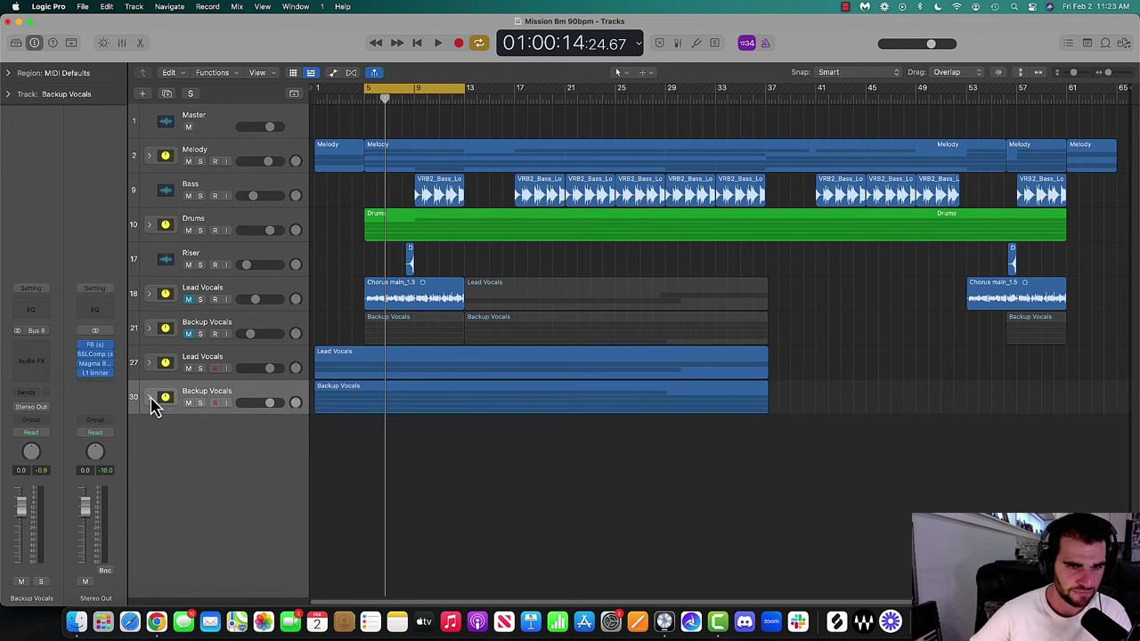
Mute the new Lead Vocals and Backup Vocals stacks and unmute the two original vocal stacks
{"action": "left_click", "coordinate": [236, 400]}
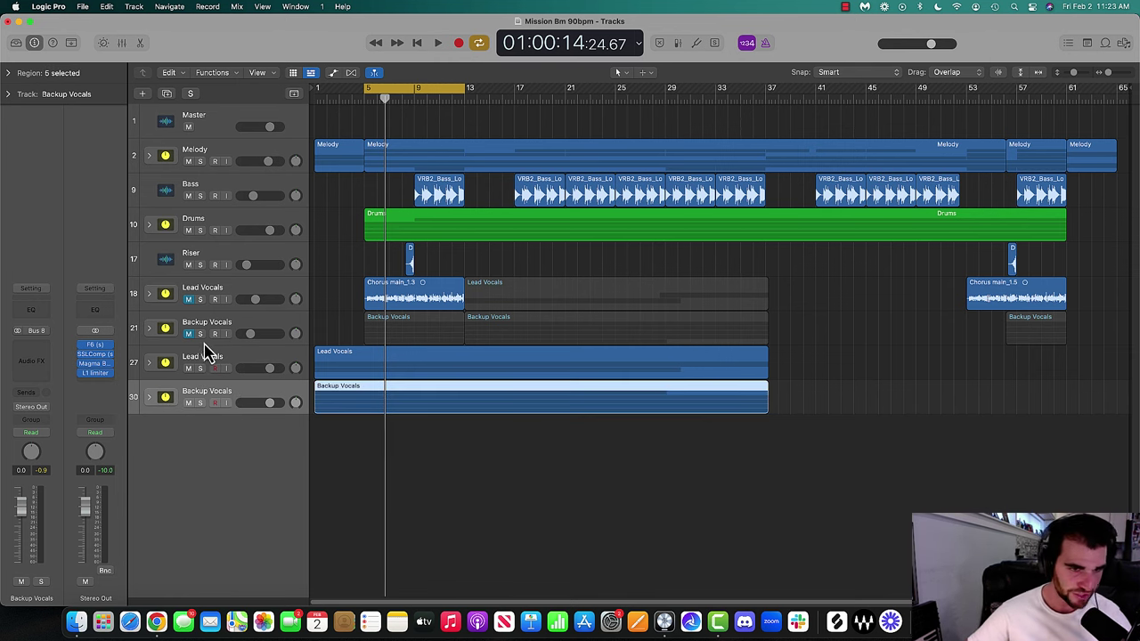
{"action": "left_click", "coordinate": [188, 370]}
{"action": "left_click", "coordinate": [189, 334]}
{"action": "left_click", "coordinate": [188, 299]}
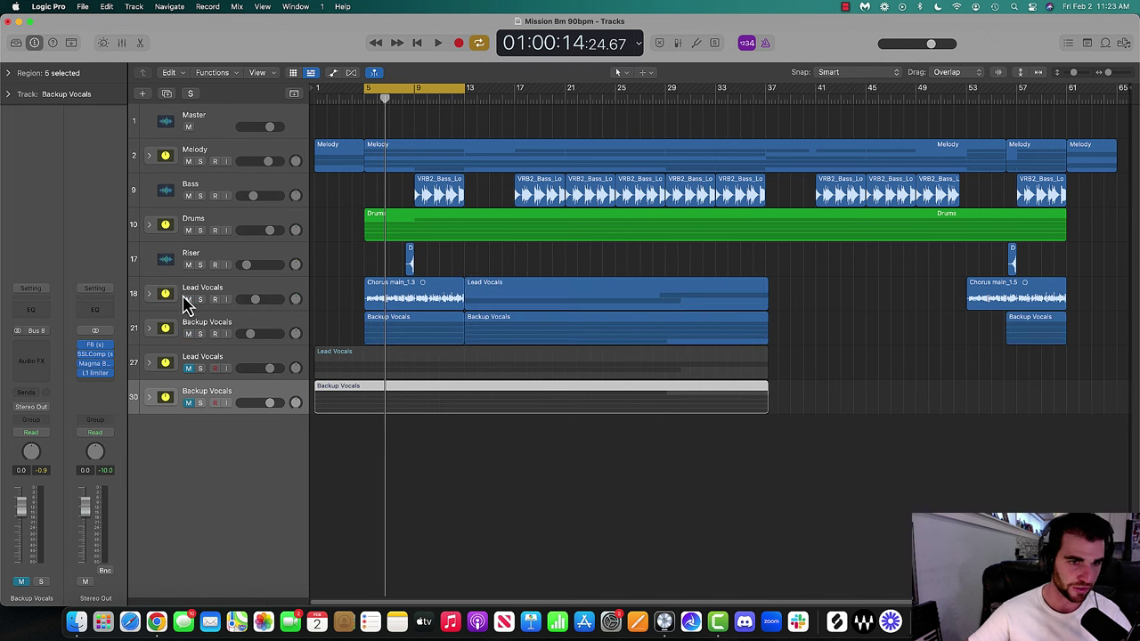
Solo the original Backup Vocals stack and bypass all of its plug-ins and its Bus 5 send
{"action": "left_click", "coordinate": [257, 297]}
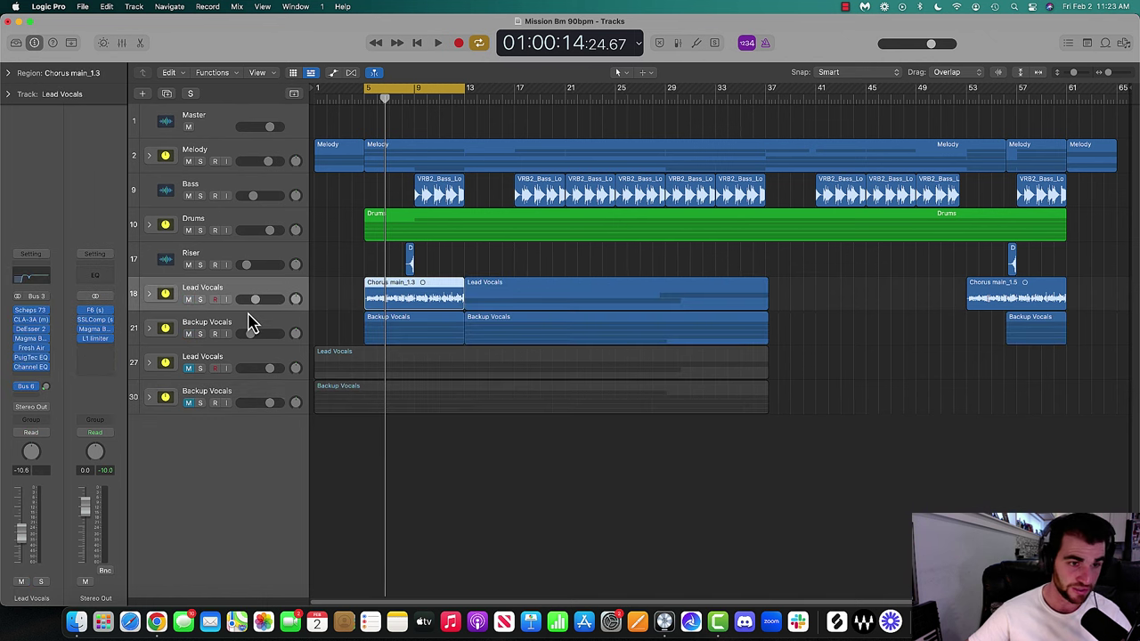
{"action": "left_click", "coordinate": [198, 327]}
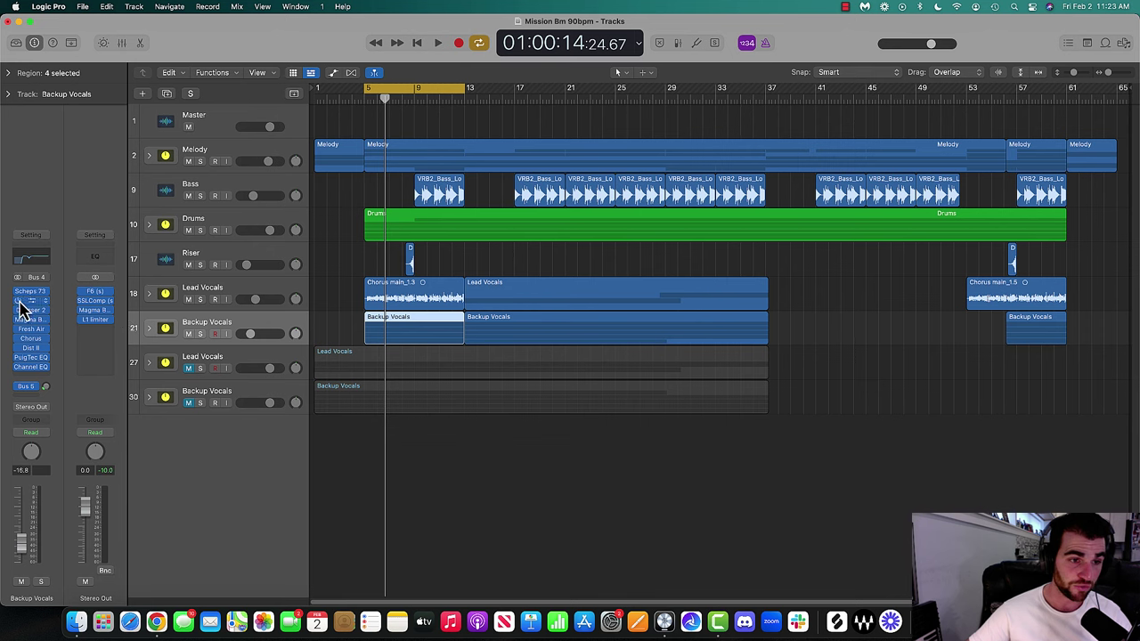
{"action": "left_click", "coordinate": [200, 335]}
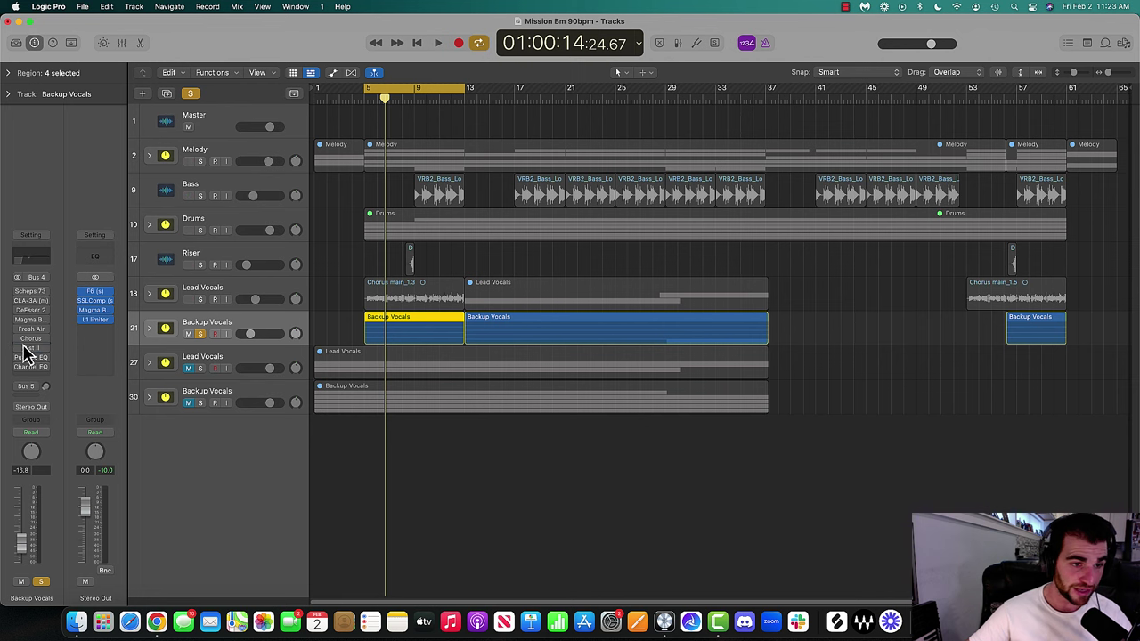
Examine the inserts on the original Backup Vocals subtracks, then unsolo and collapse the stack
{"action": "left_click", "coordinate": [149, 329]}
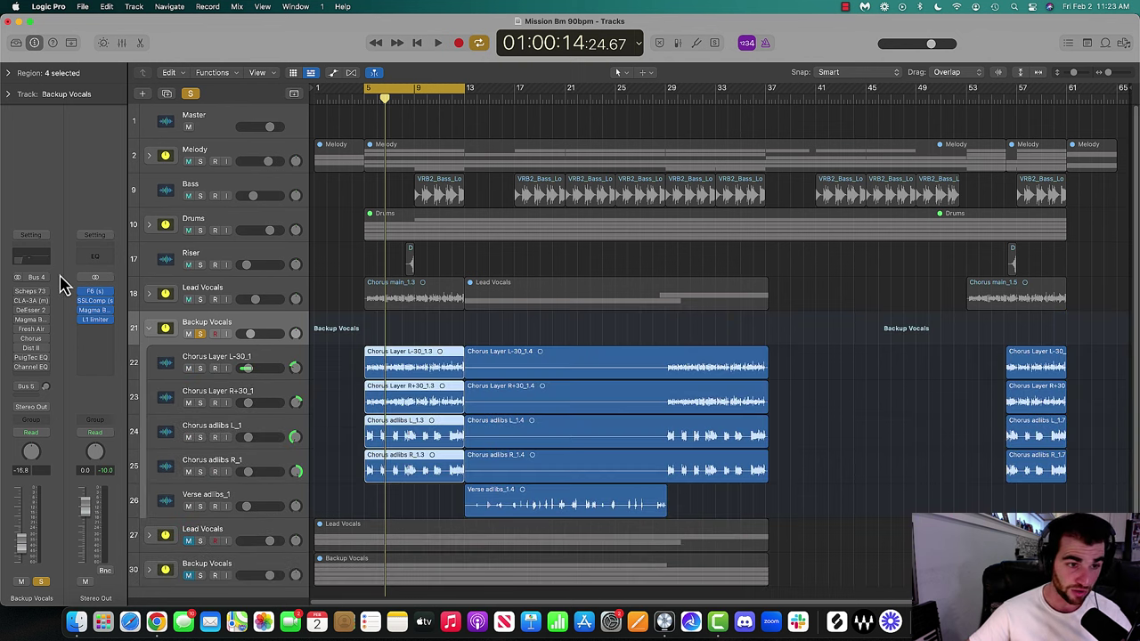
{"action": "left_click", "coordinate": [232, 363]}
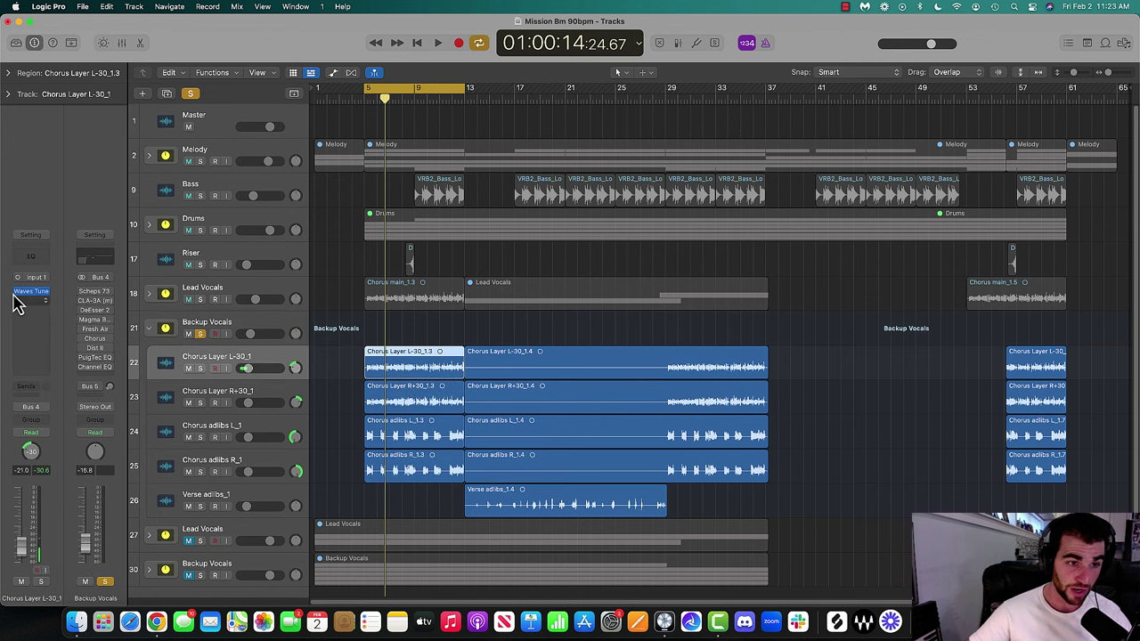
{"action": "left_click", "coordinate": [214, 393]}
{"action": "left_click", "coordinate": [200, 428]}
{"action": "left_click", "coordinate": [168, 468]}
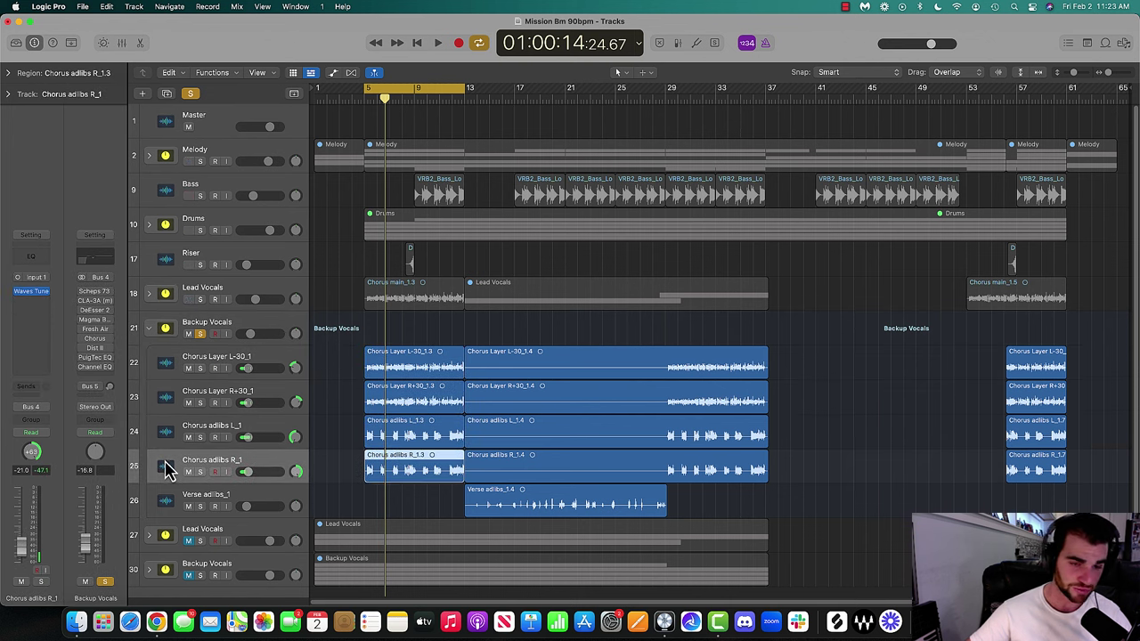
{"action": "left_click", "coordinate": [214, 329]}
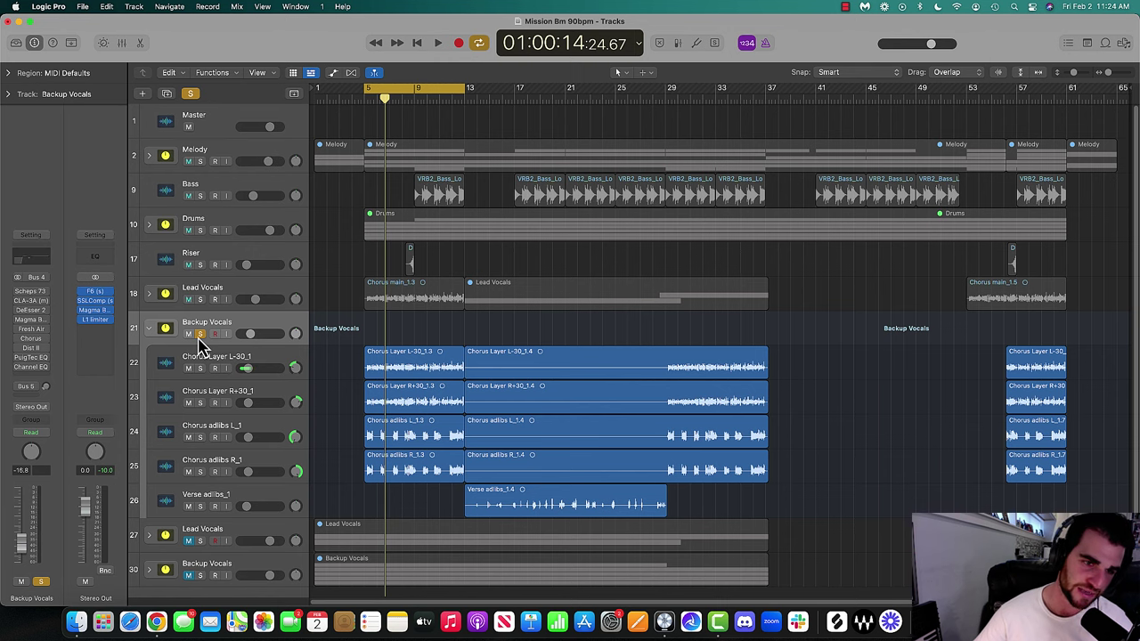
{"action": "left_click", "coordinate": [201, 334]}
{"action": "left_click", "coordinate": [149, 328]}
Bypass all plug-ins and the Bus 6 send on the original Lead Vocals stack, and play the song briefly
{"action": "left_click", "coordinate": [245, 290]}
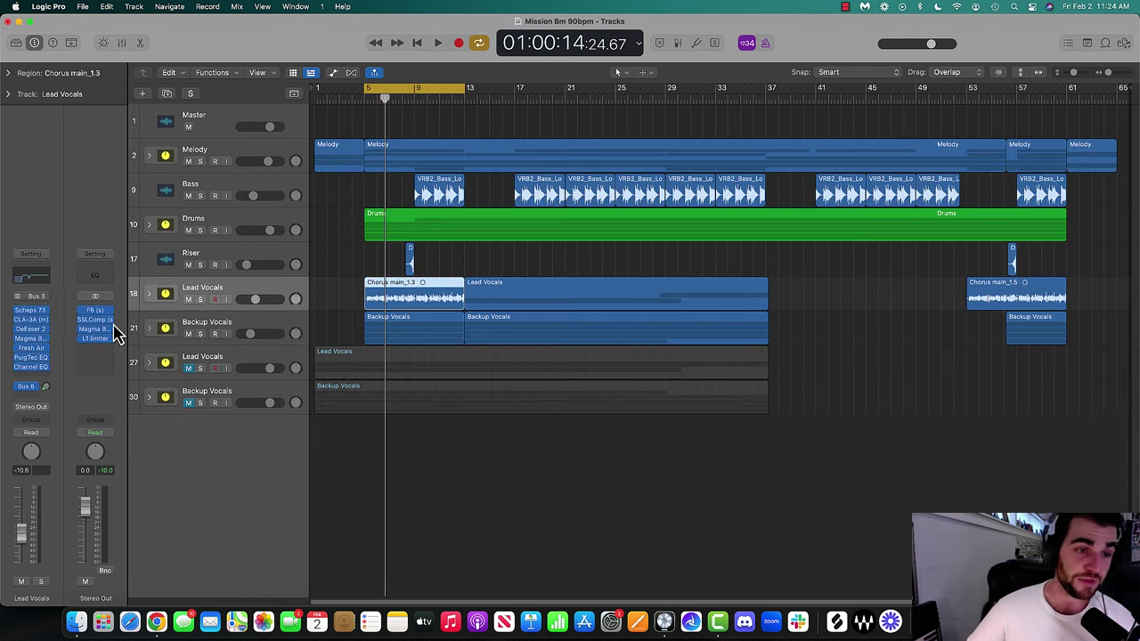
{"action": "left_click", "coordinate": [16, 307]}
{"action": "left_click", "coordinate": [5, 373]}
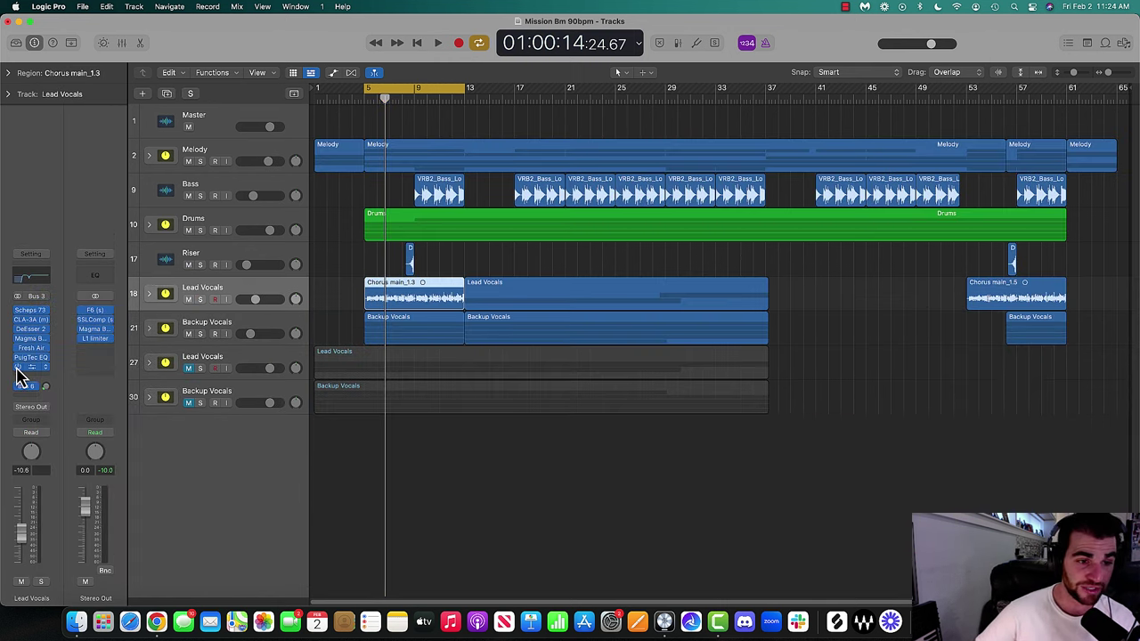
{"action": "left_click_drag", "start_coordinate": [18, 367], "coordinate": [17, 310]}
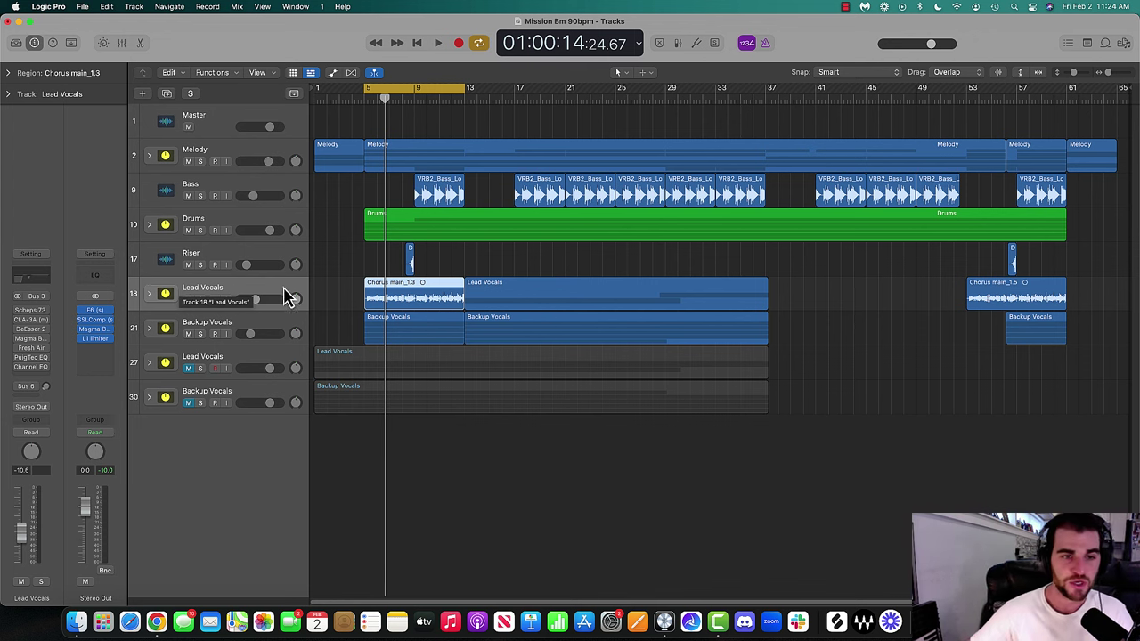
{"action": "key", "text": "space"}
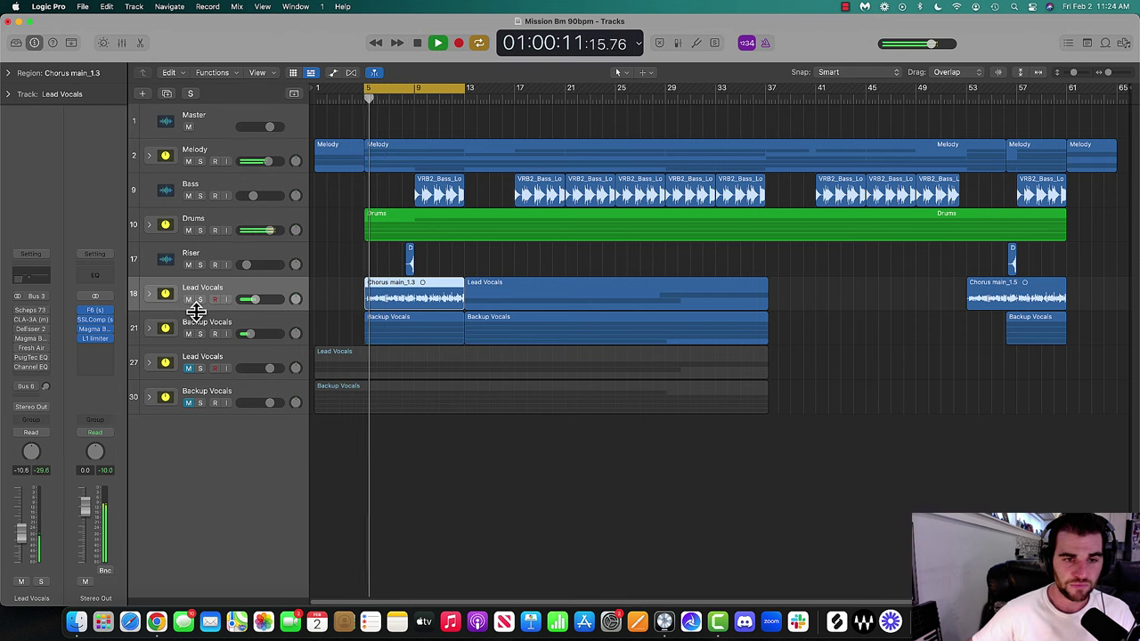
{"action": "key", "text": "space"}
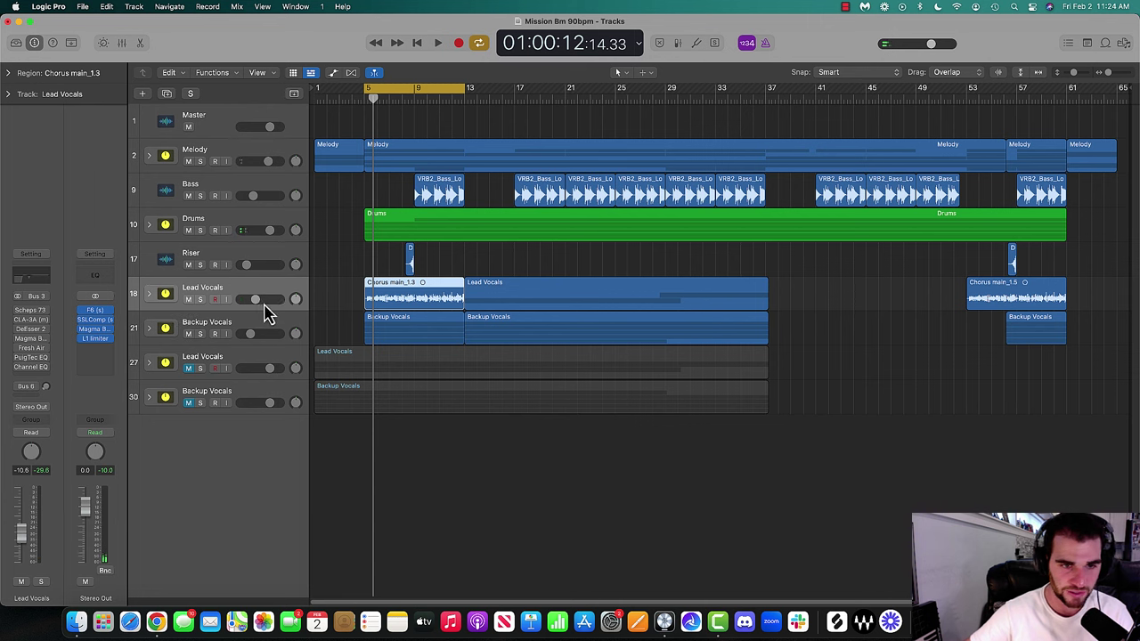
Reset the volume of the original Lead Vocals stack and its Chorus main_1 and Verse main_1 subtracks to 0 dB
{"action": "left_click", "coordinate": [269, 299], "text": "alt"}
{"action": "left_click", "coordinate": [158, 295]}
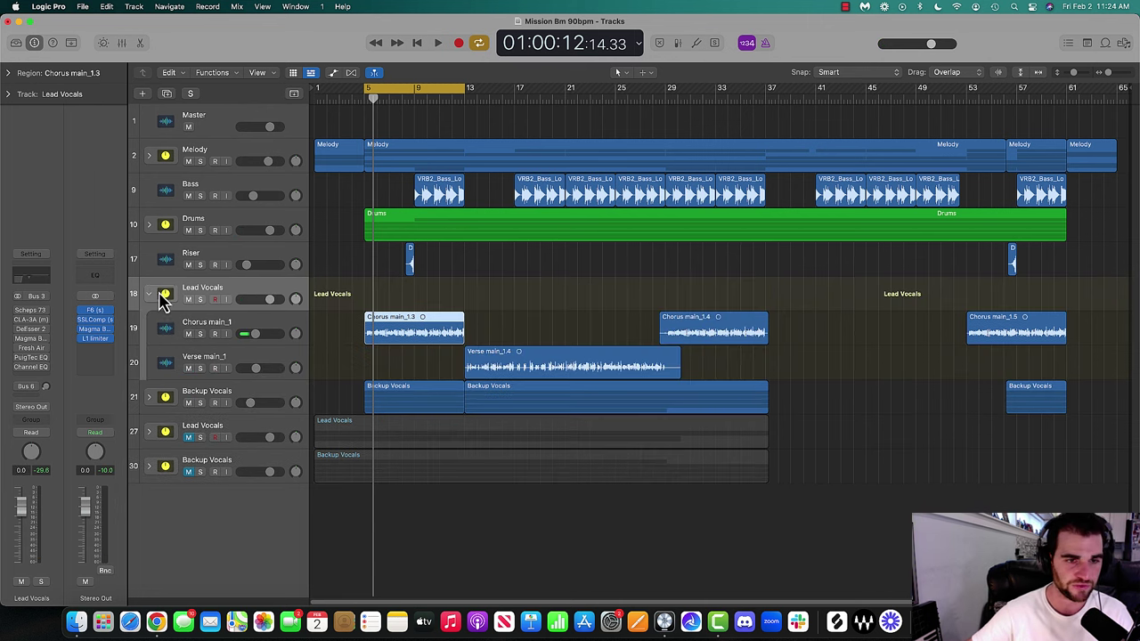
{"action": "left_click", "coordinate": [255, 334], "text": "alt"}
{"action": "left_click", "coordinate": [258, 368], "text": "alt"}
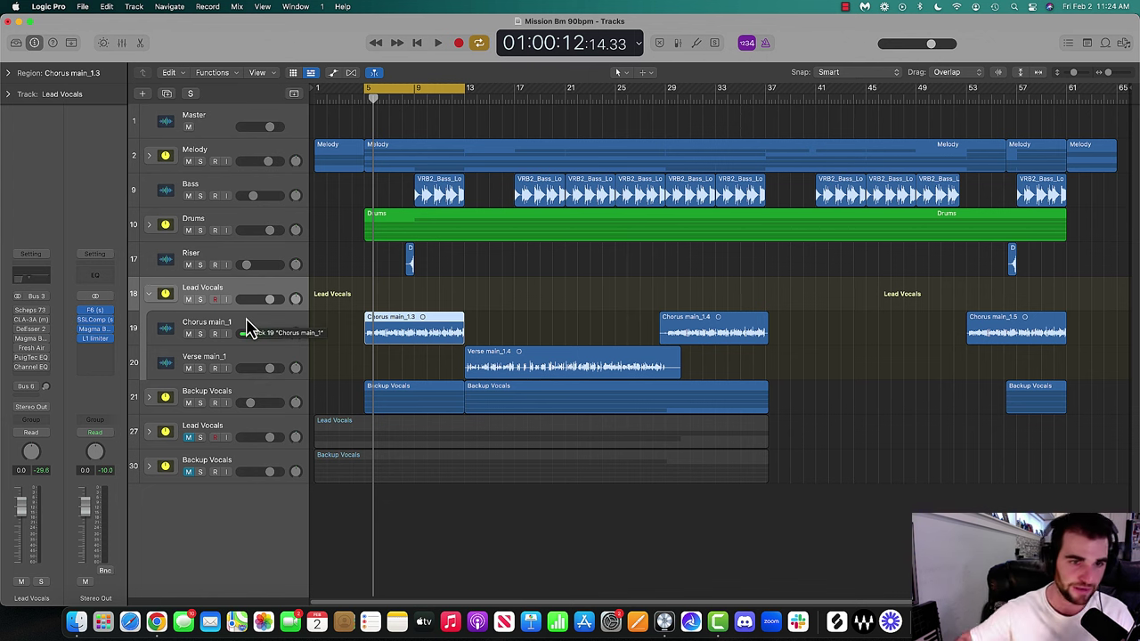
Lower the Chorus main_1 volume to about -6.4 dB during playback of the chorus
{"action": "key", "text": "space"}
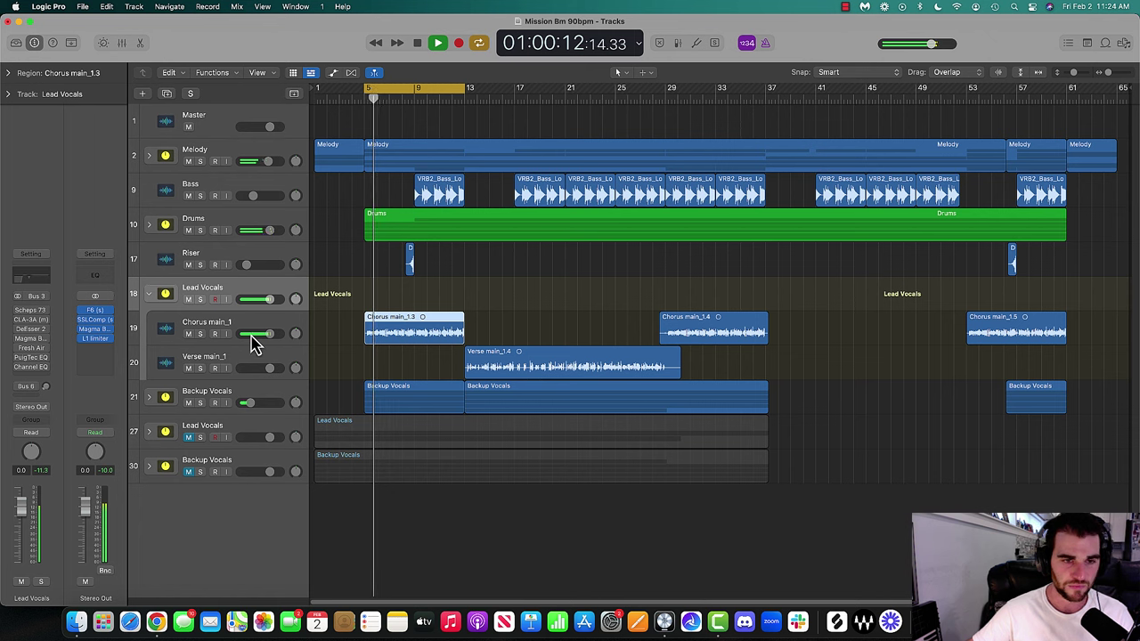
{"action": "left_click_drag", "start_coordinate": [265, 334], "coordinate": [260, 334]}
{"action": "key", "text": "space"}
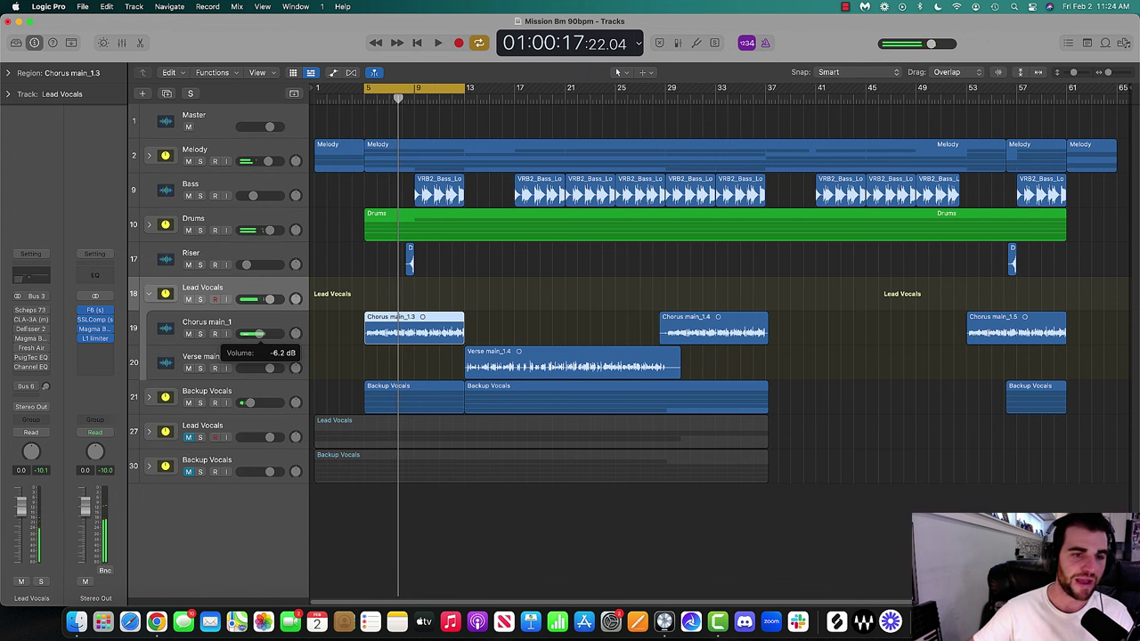
Compare the channel strips of Chorus main_1 and its Lead Vocals stack
{"action": "left_click", "coordinate": [246, 324]}
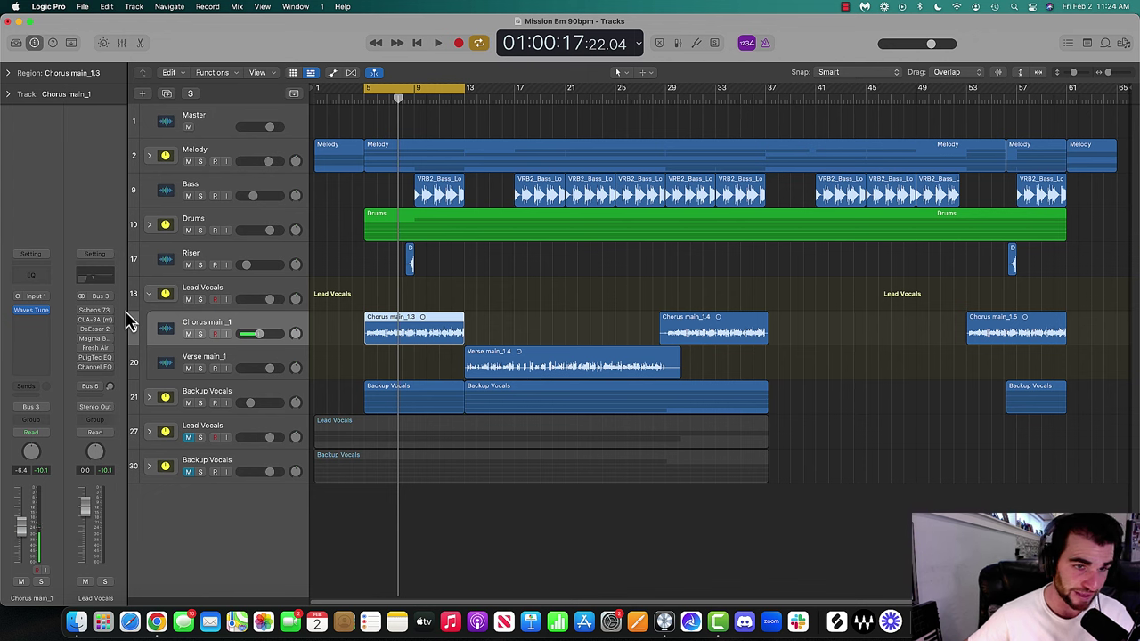
{"action": "left_click", "coordinate": [197, 305]}
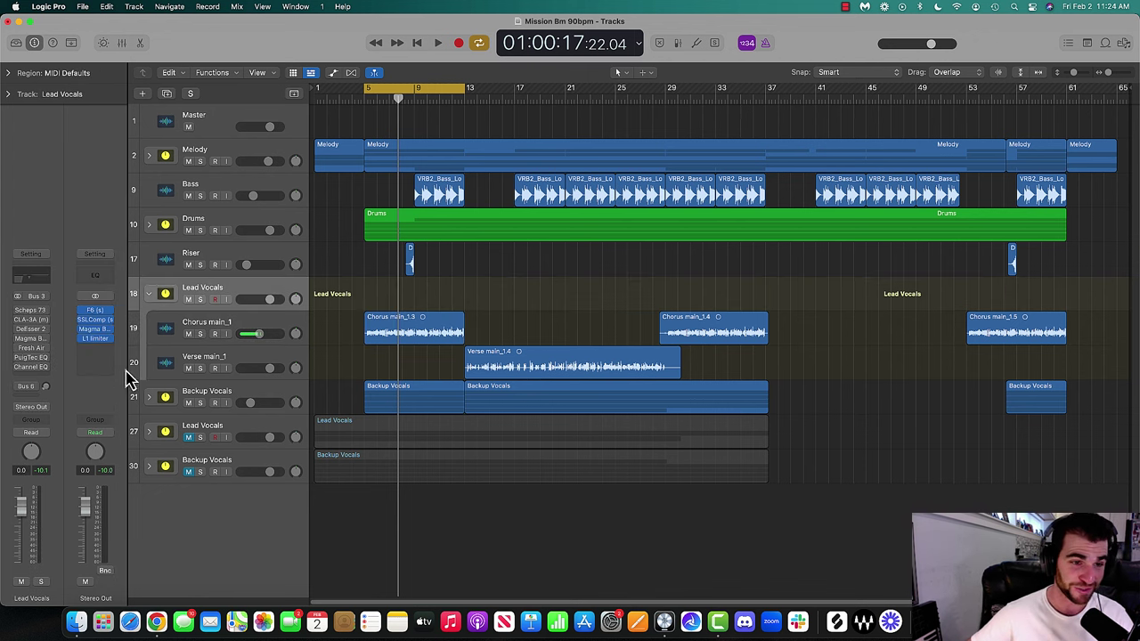
{"action": "left_click", "coordinate": [250, 329]}
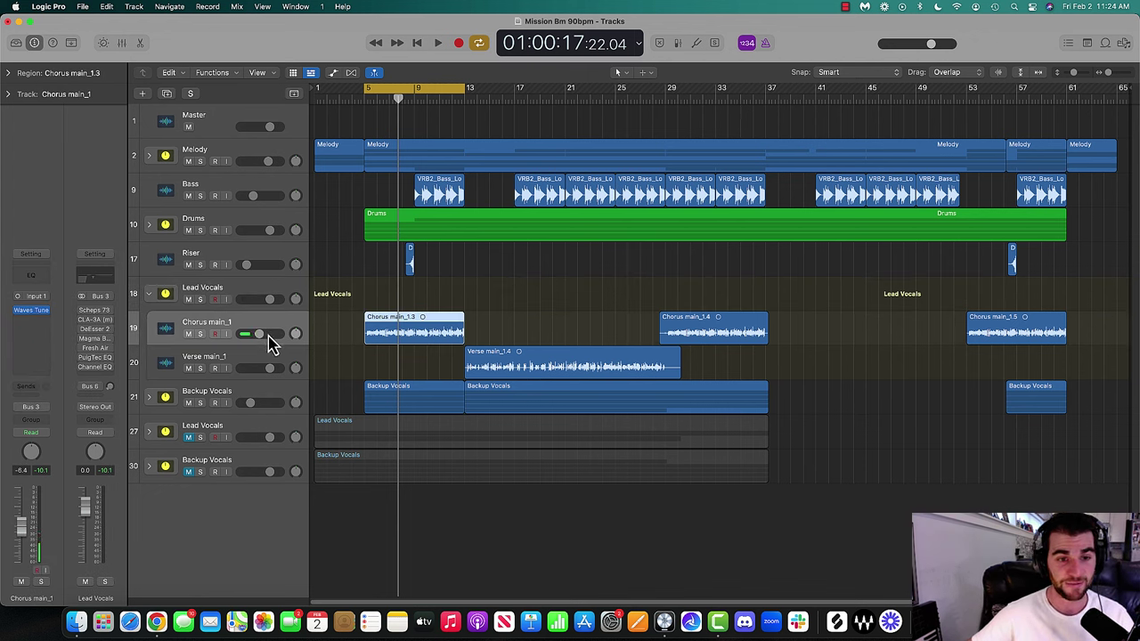
Lower the Chorus main_1 volume to about -7 dB during playback and turn cycle mode off
{"action": "key", "text": "space"}
{"action": "left_click_drag", "start_coordinate": [260, 335], "coordinate": [263, 345]}
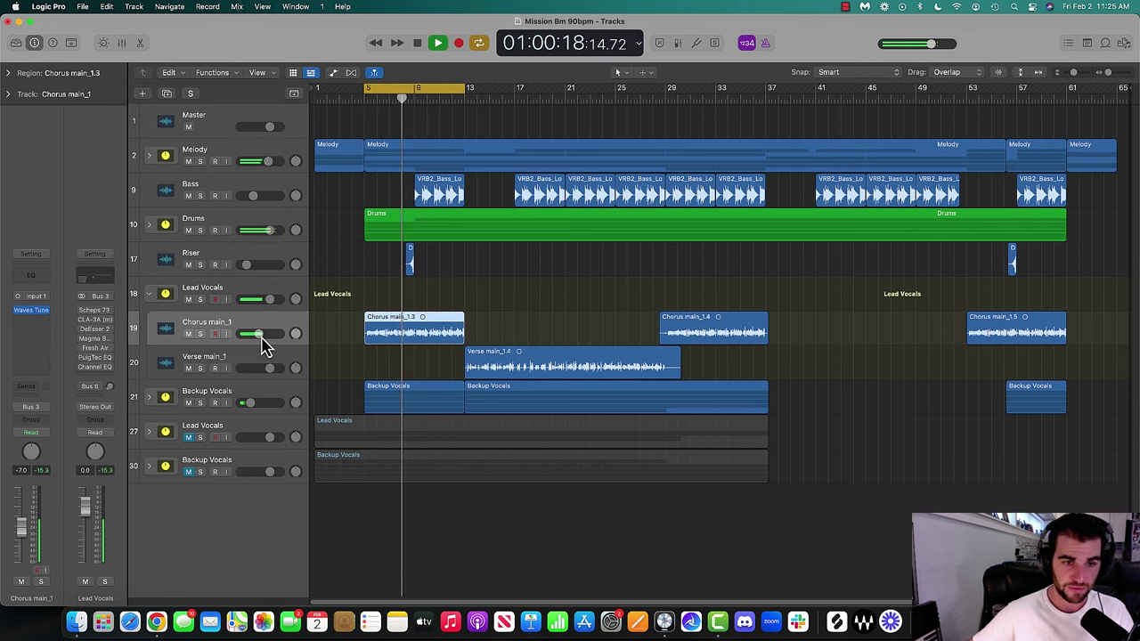
{"action": "left_click", "coordinate": [479, 285]}
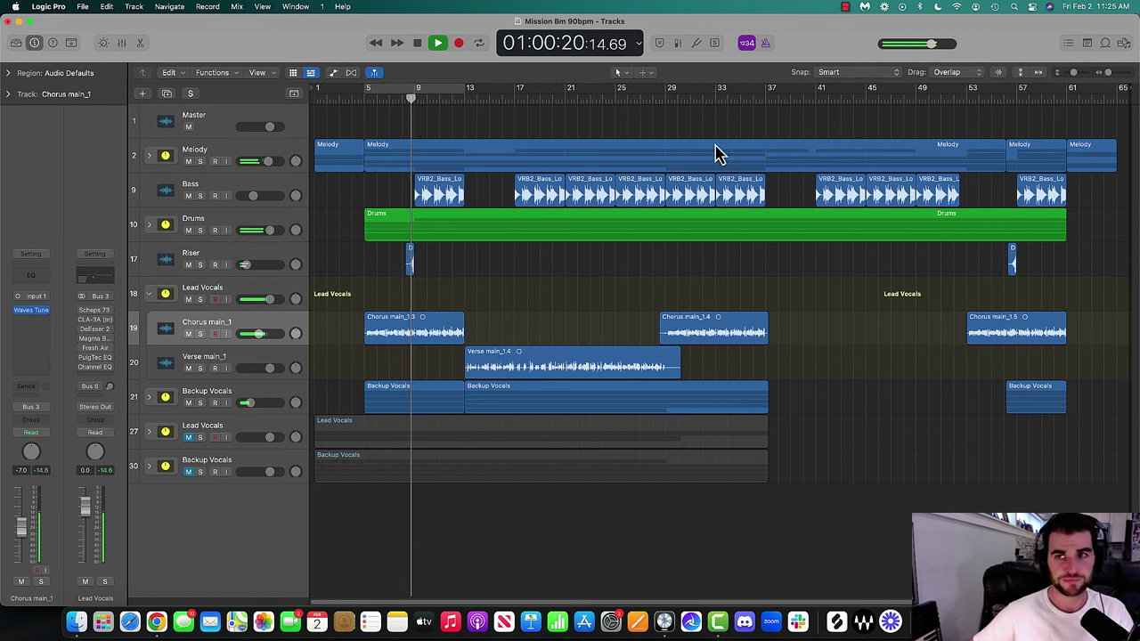
{"action": "left_click", "coordinate": [861, 7]}
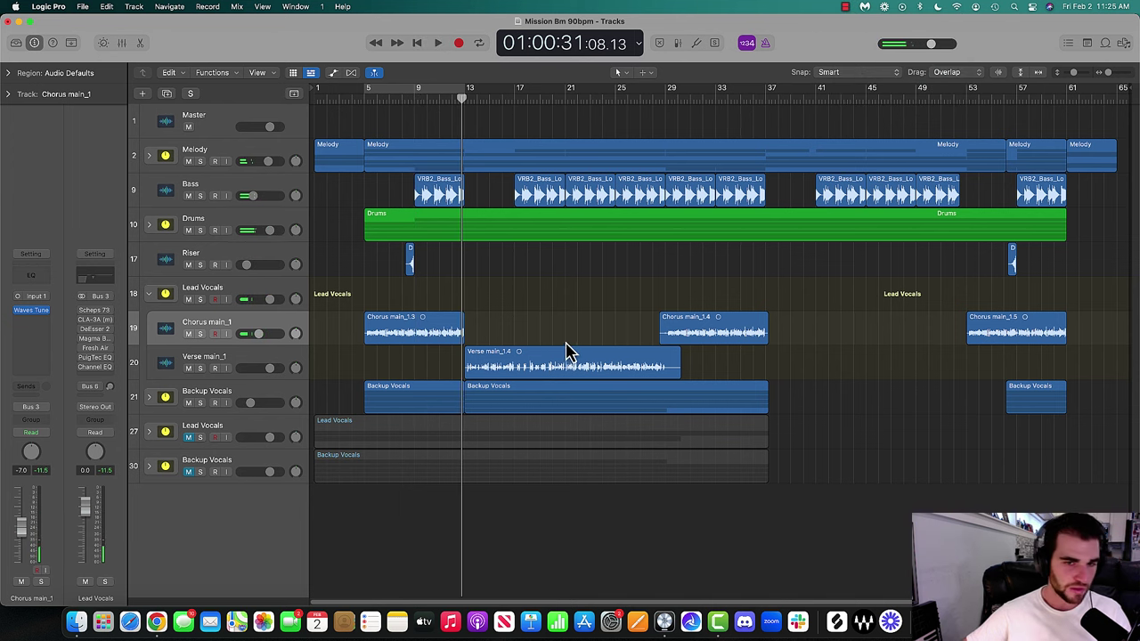
Lower the Verse main_1 volume during verse playback to the same level as Chorus main_1
{"action": "key", "text": "space"}
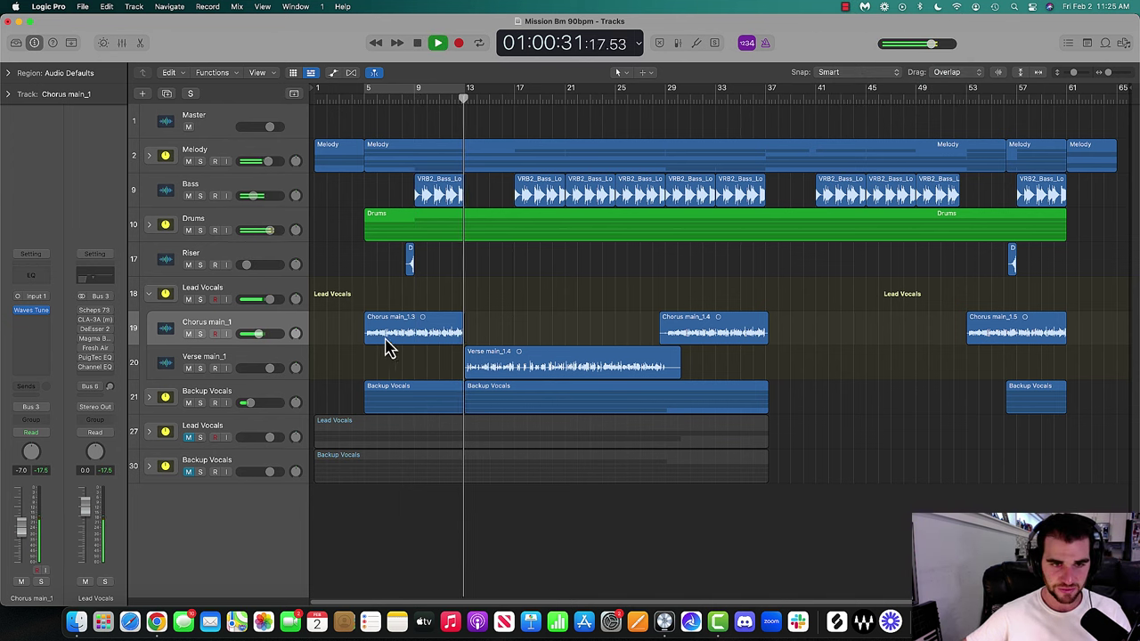
{"action": "left_click_drag", "start_coordinate": [271, 369], "coordinate": [260, 369]}
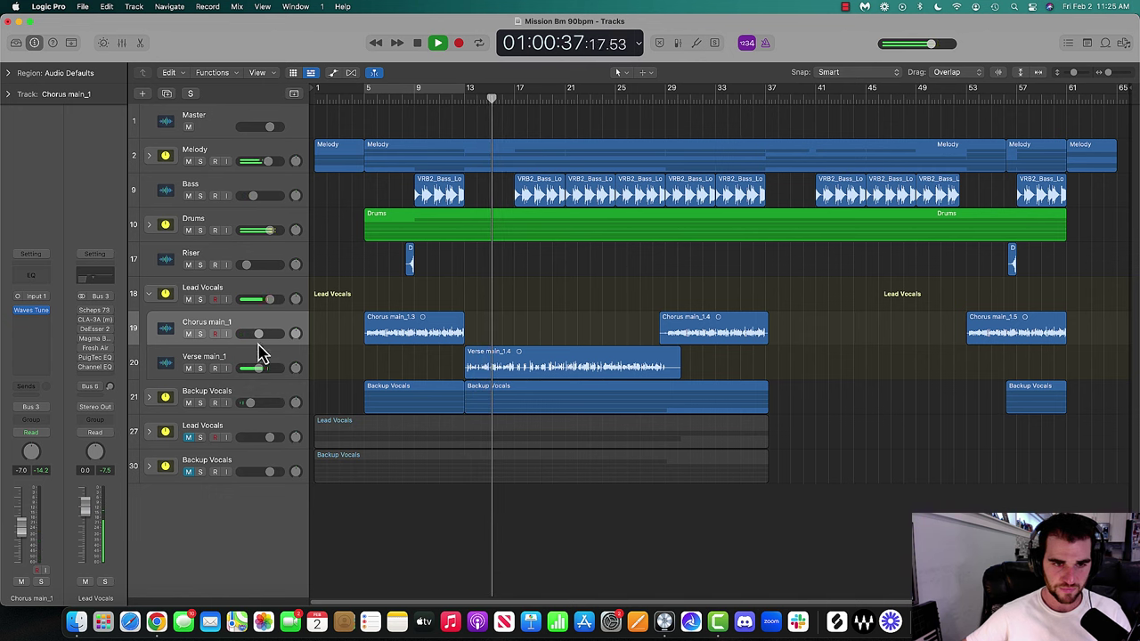
{"action": "key", "text": "space"}
{"action": "left_click", "coordinate": [230, 297]}
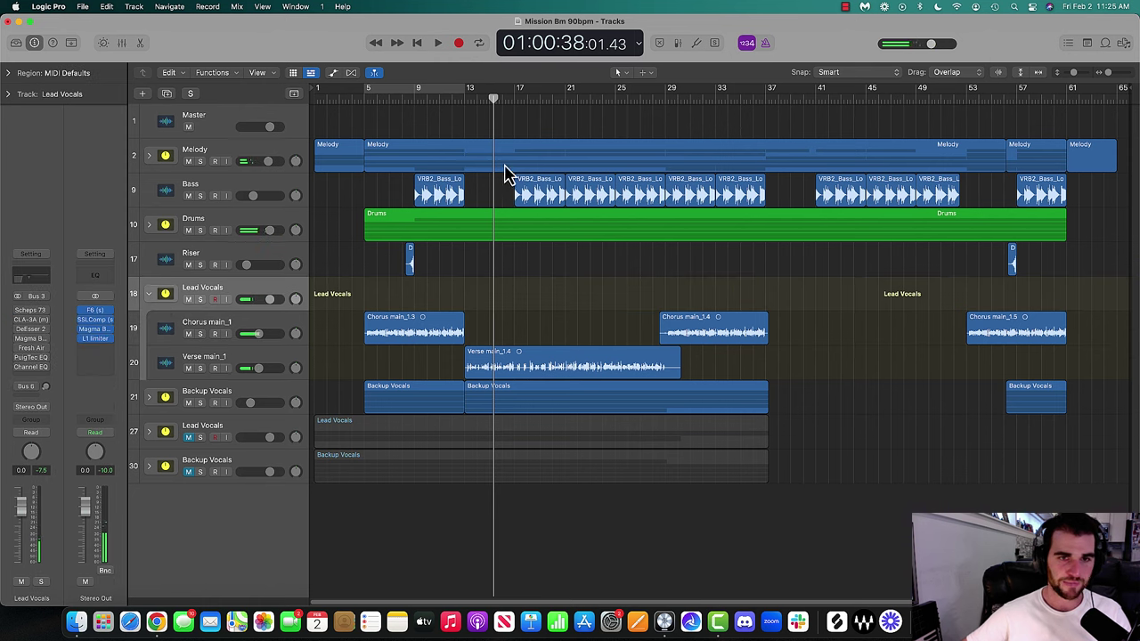
Turn cycle mode back on and reset the volume of the Backup Vocals stack and all its subtracks to 0 dB
{"action": "left_click", "coordinate": [410, 101]}
{"action": "left_click", "coordinate": [244, 402]}
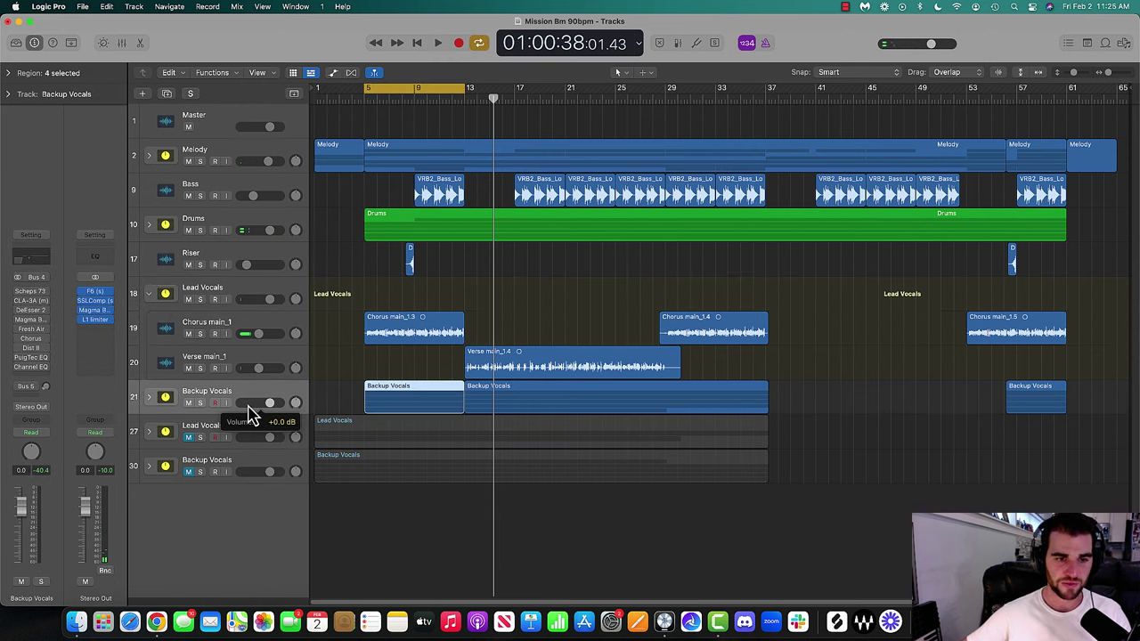
{"action": "left_click", "coordinate": [151, 401]}
{"action": "scroll", "coordinate": [286, 401], "scroll_direction": "down", "scroll_amount": 3}
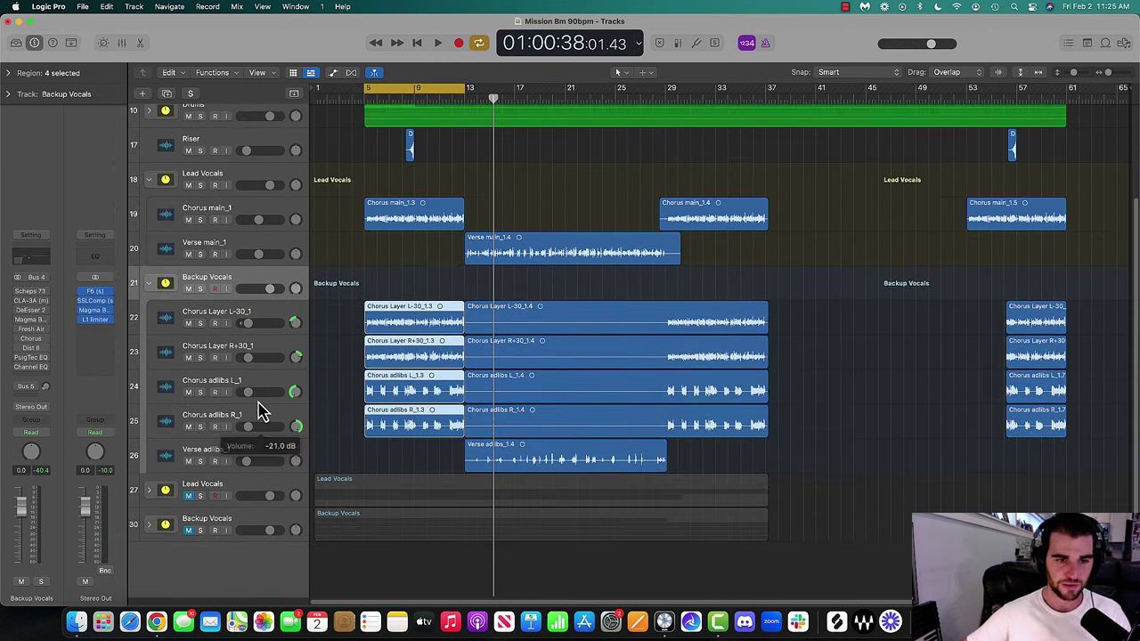
{"action": "left_click", "coordinate": [260, 405]}
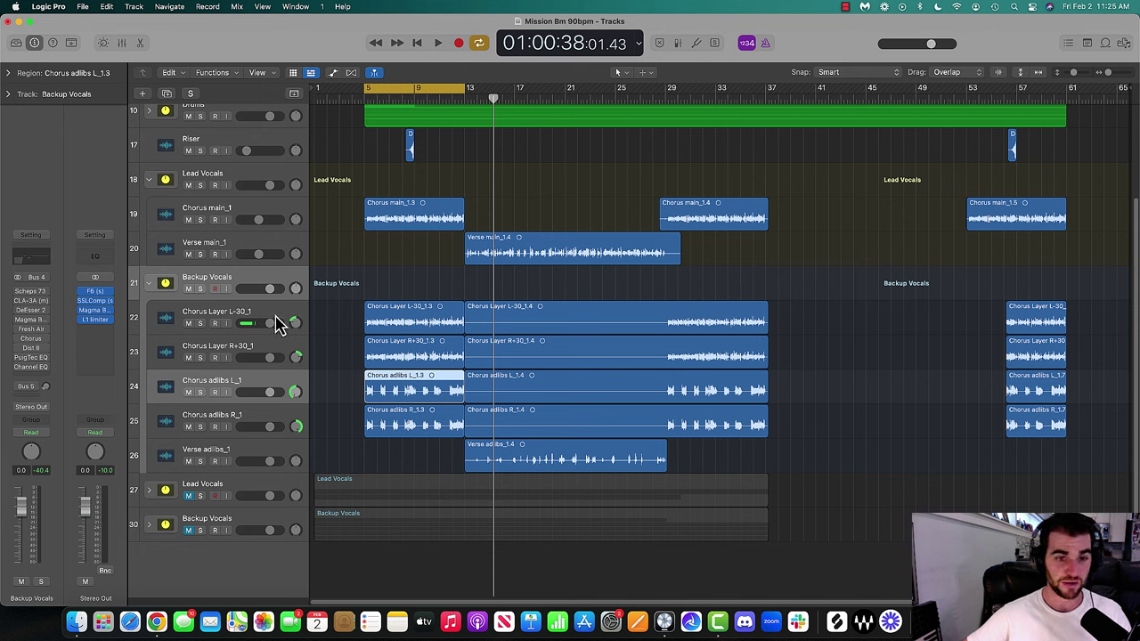
Bring the Chorus adlibs L_1 and R_1 volumes all the way down during playback, and restore the Backup Vocals stack's own volume to 0 dB
{"action": "key", "text": "space"}
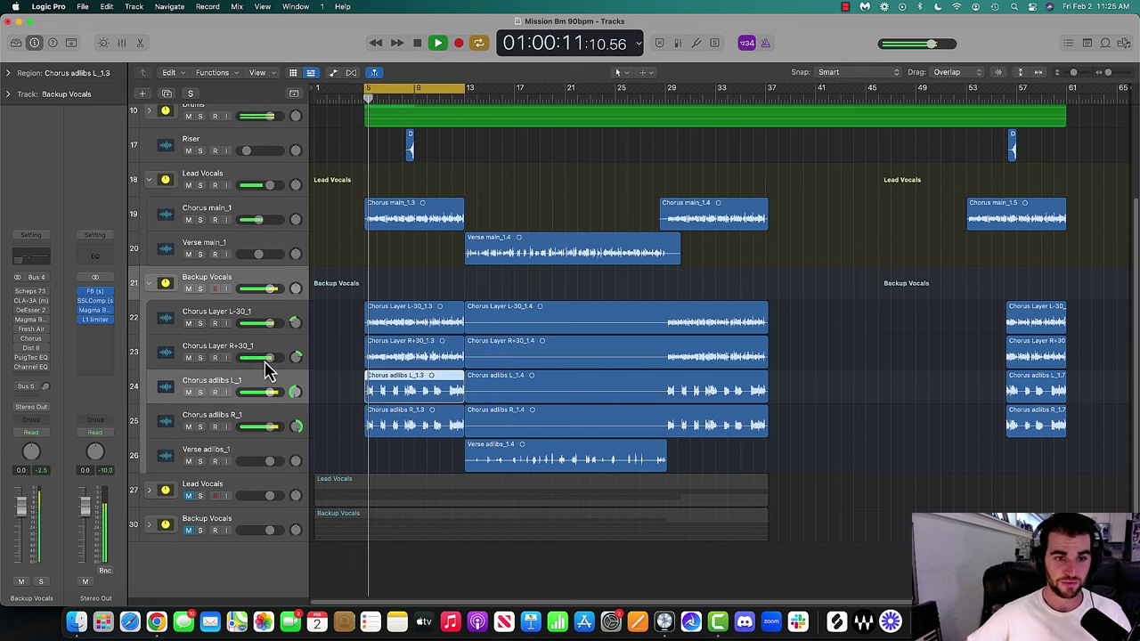
{"action": "left_click", "coordinate": [215, 416], "text": "super"}
{"action": "left_click_drag", "start_coordinate": [270, 393], "coordinate": [214, 386]}
{"action": "key", "text": "space"}
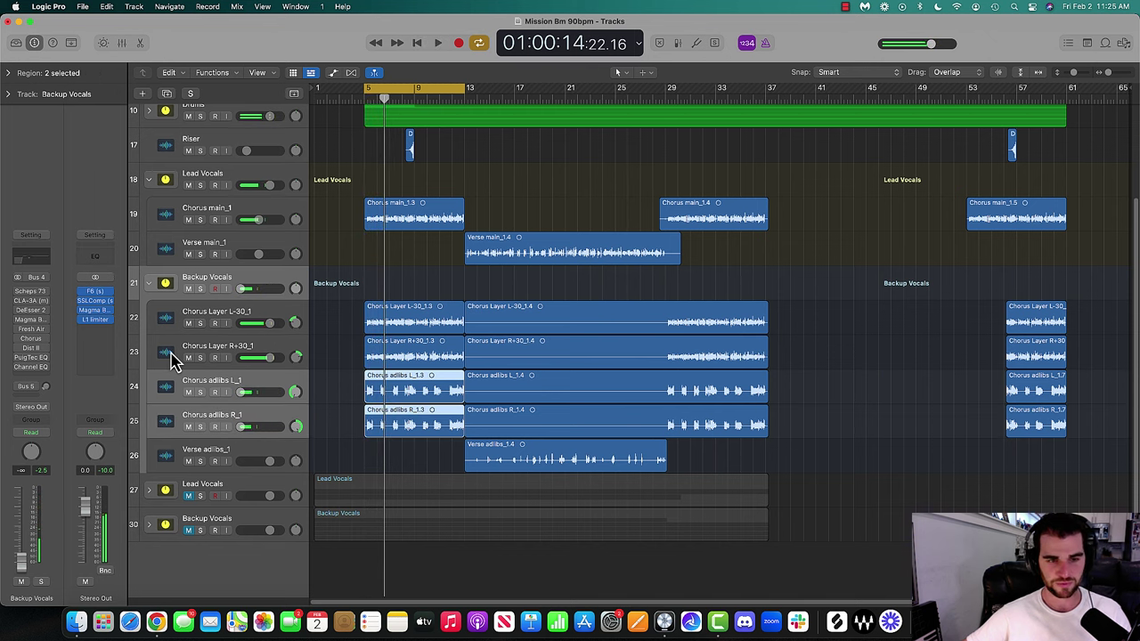
{"action": "key", "text": "super+z"}
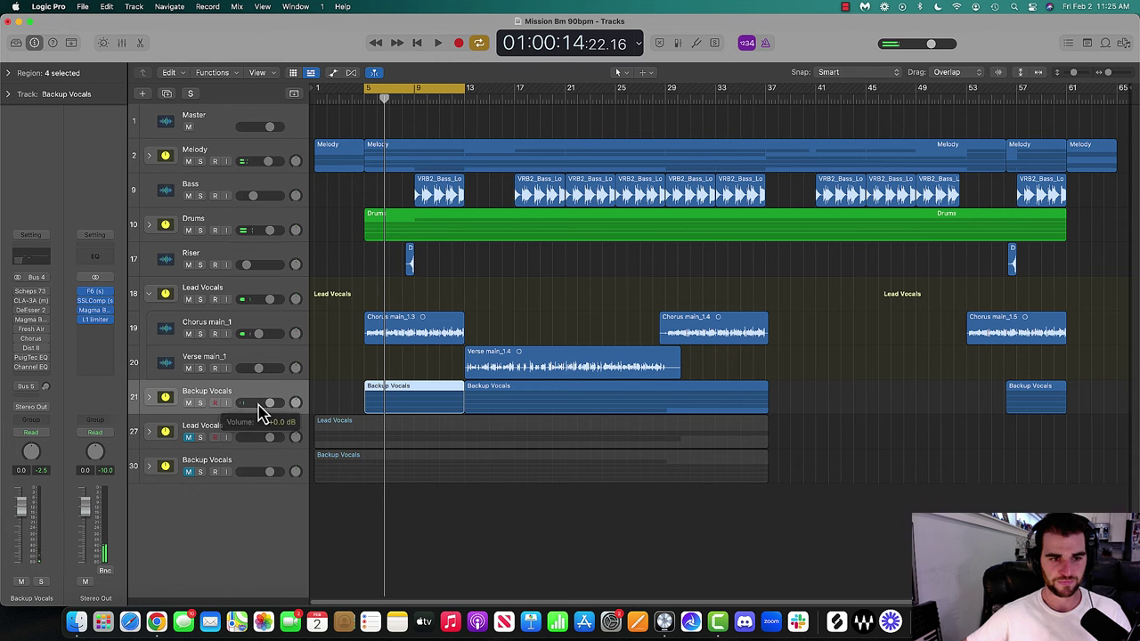
{"action": "left_click", "coordinate": [149, 398]}
{"action": "scroll", "coordinate": [231, 401], "scroll_direction": "down", "scroll_amount": 3}
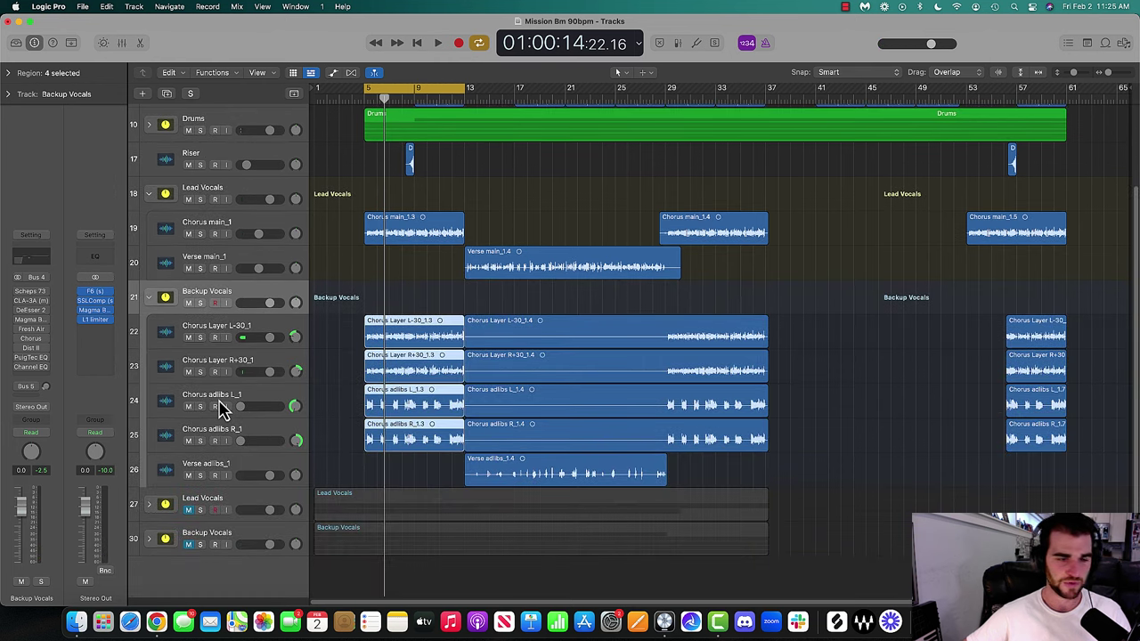
Lower the Chorus Layer L-30_1 and R+30_1 volumes together to about -15.2 dB while playing the chorus
{"action": "left_click", "coordinate": [222, 408]}
{"action": "left_click", "coordinate": [229, 440]}
{"action": "left_click", "coordinate": [221, 363]}
{"action": "left_click", "coordinate": [220, 333], "text": "super"}
{"action": "key", "text": "space"}
{"action": "mouse_move", "coordinate": [270, 337]}
{"action": "left_mouse_down"}
{"action": "mouse_move", "coordinate": [239, 336]}
{"action": "mouse_move", "coordinate": [250, 340]}
{"action": "left_mouse_up"}
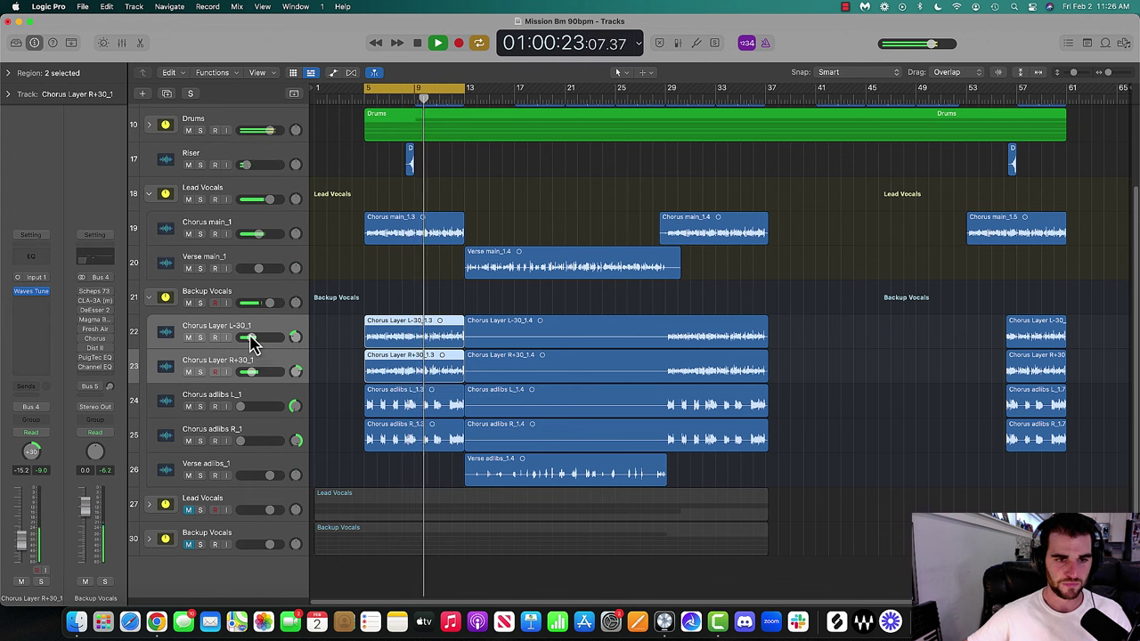
{"action": "key", "text": "space"}
Raise the Chorus adlibs L_1 and R_1 volumes together to about -18.5 dB during playback
{"action": "left_click", "coordinate": [249, 408]}
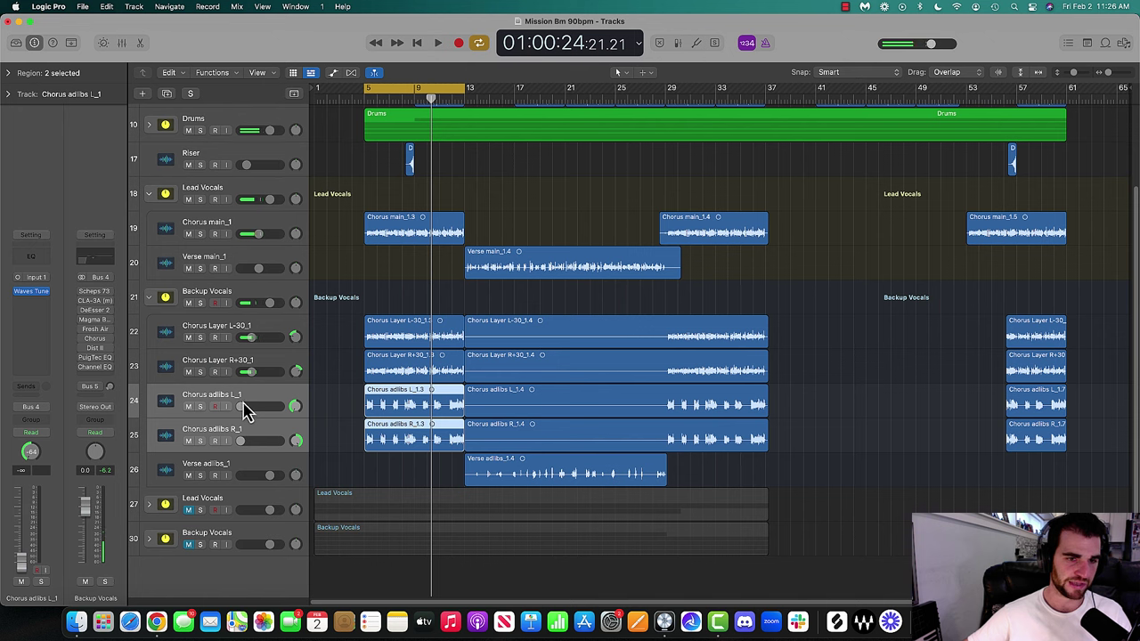
{"action": "key", "text": "space"}
{"action": "left_click_drag", "start_coordinate": [247, 409], "coordinate": [261, 407]}
{"action": "key", "text": "space"}
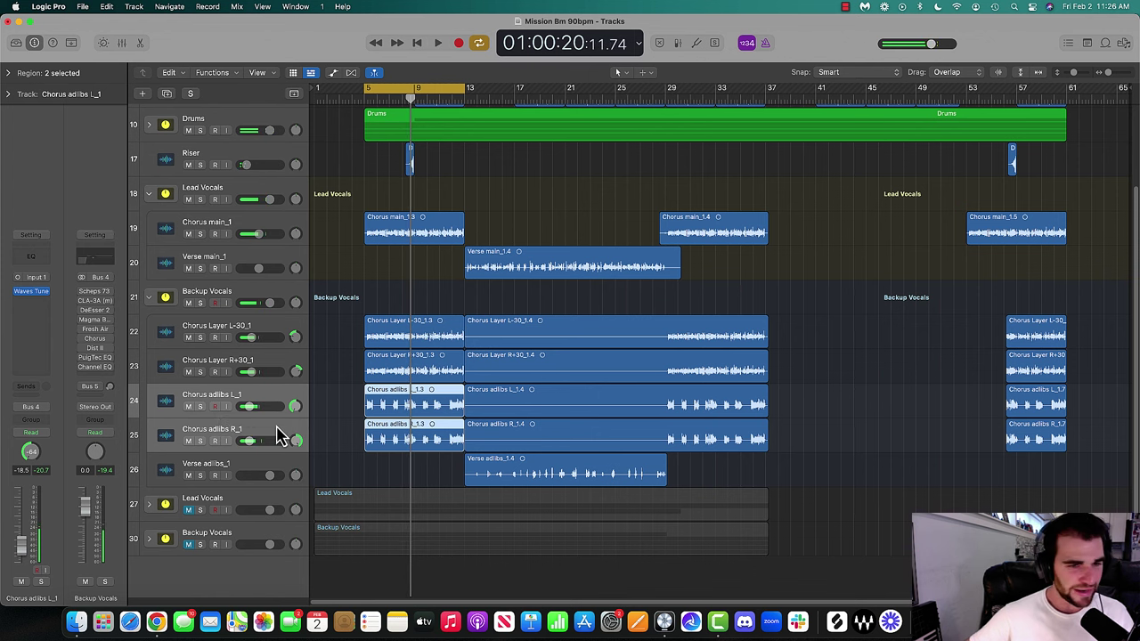
Solo Chorus main_1 together with the two Chorus Layer tracks
{"action": "left_click", "coordinate": [347, 399]}
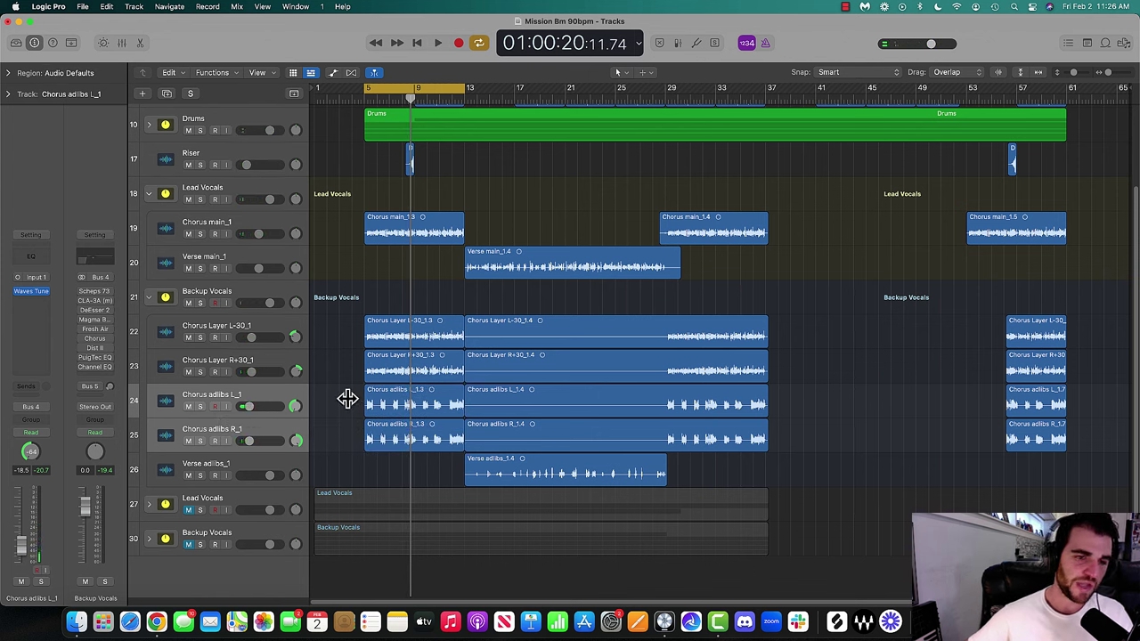
{"action": "left_click", "coordinate": [227, 369]}
{"action": "left_click", "coordinate": [225, 336], "text": "shift"}
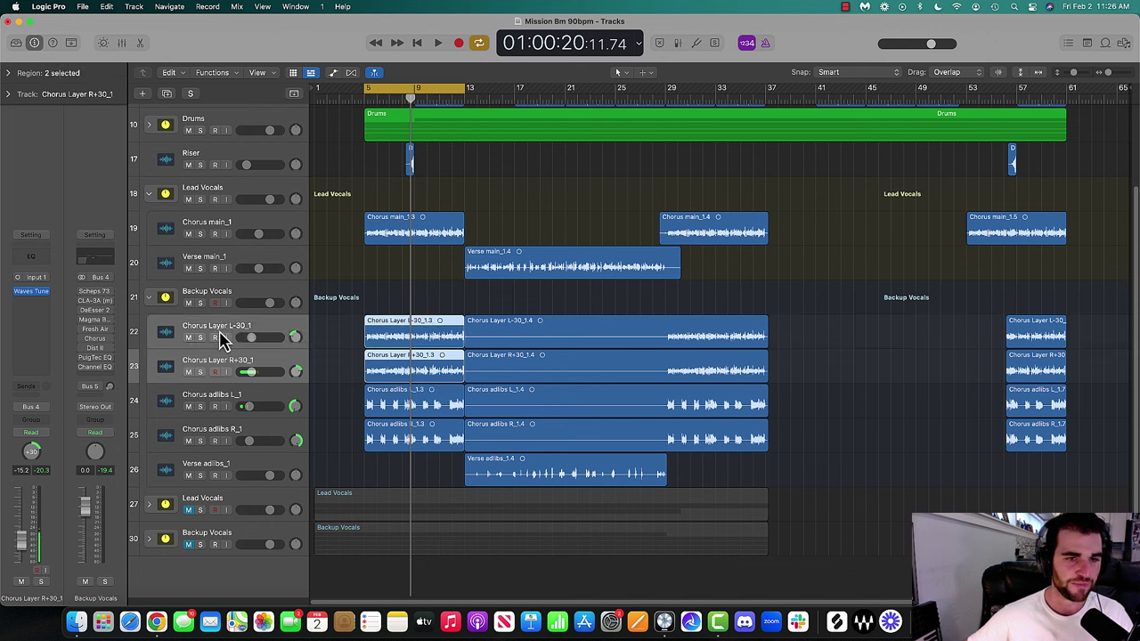
{"action": "left_click", "coordinate": [205, 229], "text": "shift"}
{"action": "left_click", "coordinate": [201, 233]}
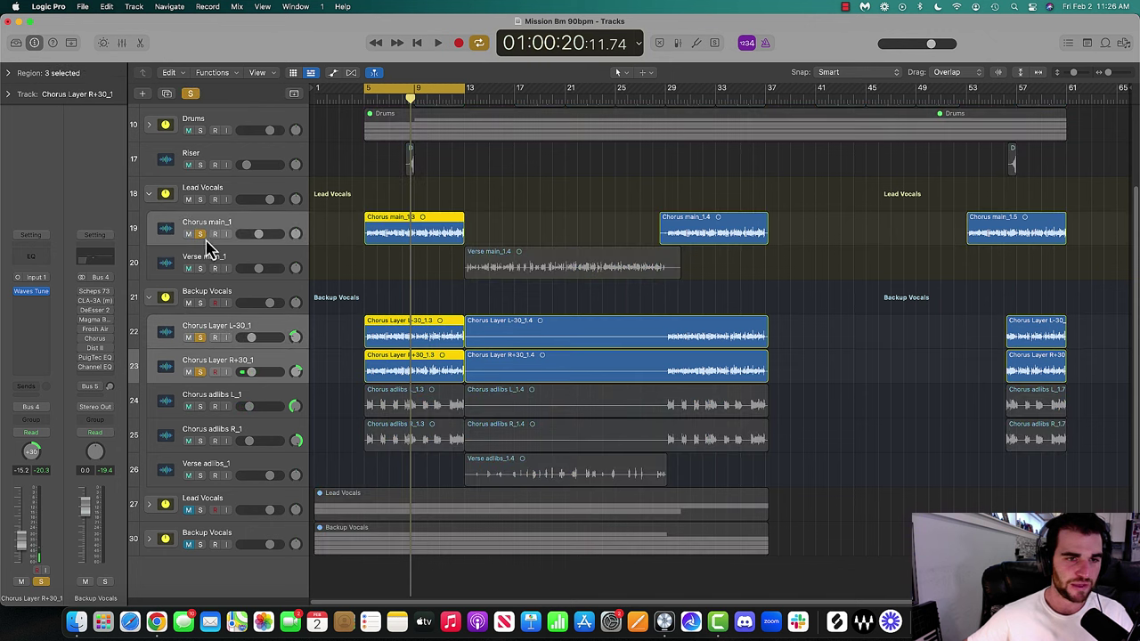
Set the volume of both Chorus Layer tracks to -7 dB
{"action": "left_click", "coordinate": [255, 328]}
{"action": "left_click", "coordinate": [260, 361], "text": "shift"}
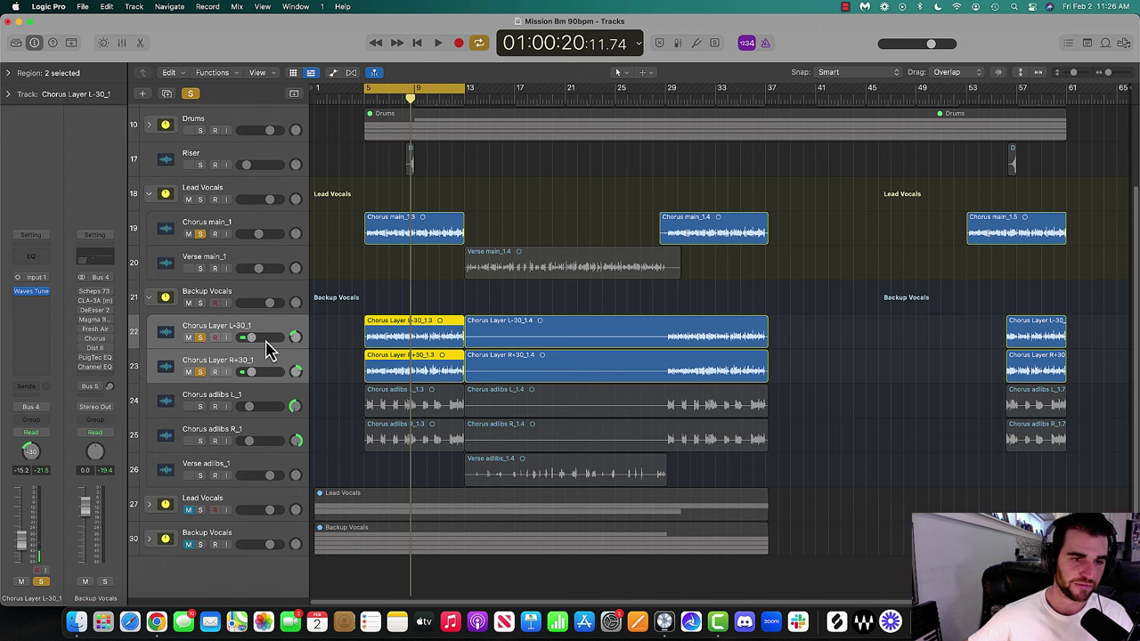
{"action": "double_click", "coordinate": [252, 337]}
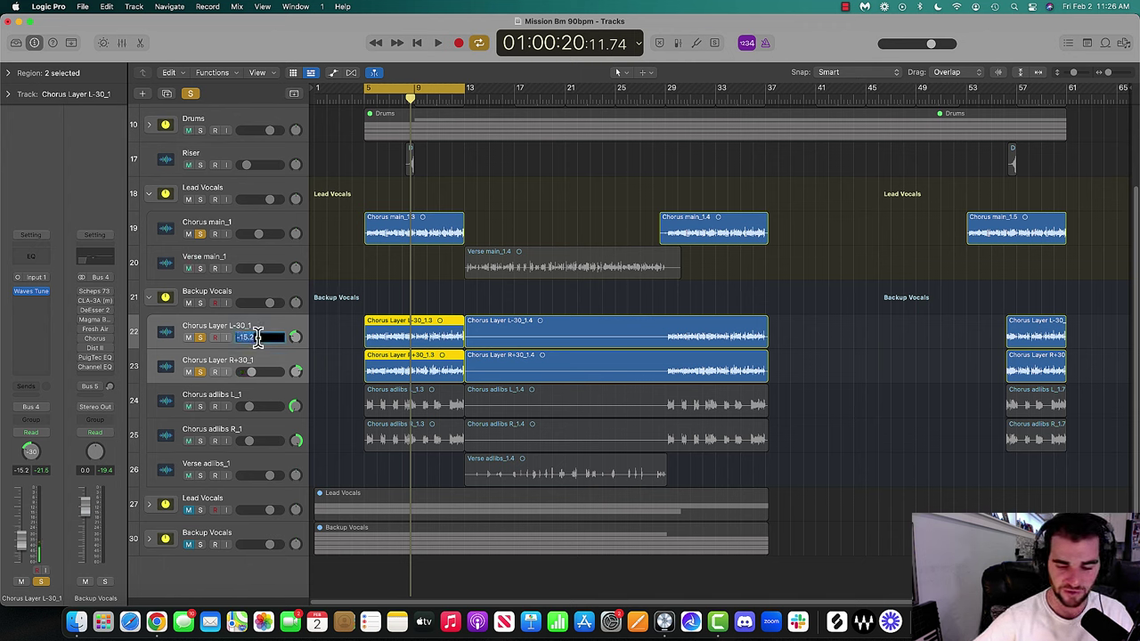
{"action": "type", "text": "-7"}
{"action": "key", "text": "Return"}
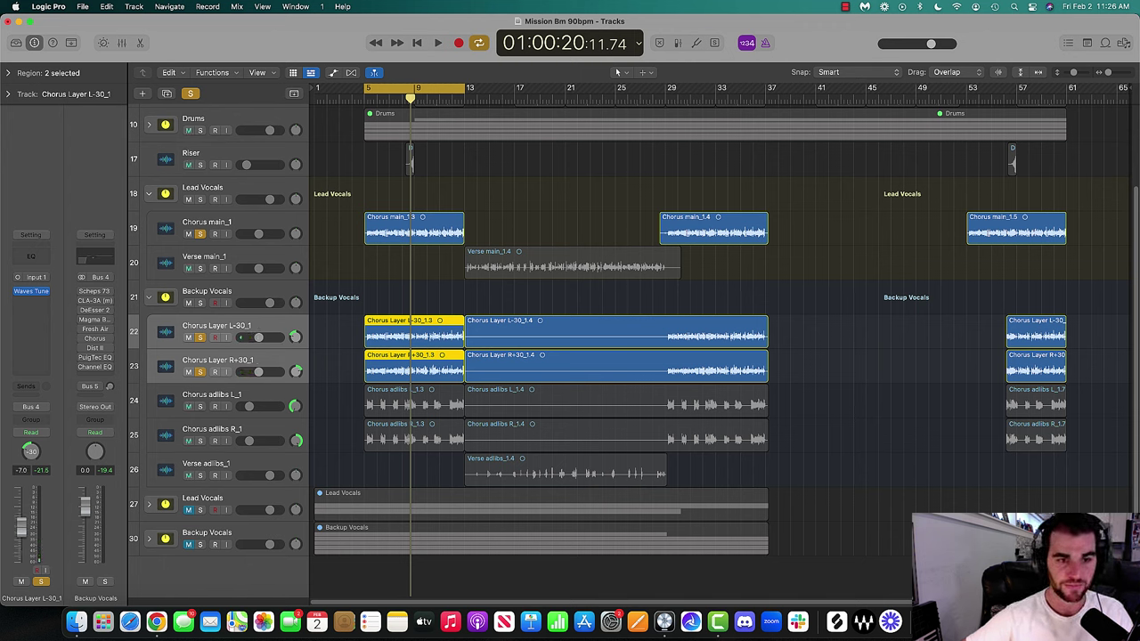
Lower both Chorus Layer volumes to about -14.8 dB during playback, clearing all track solos while balancing them
{"action": "key", "text": "space"}
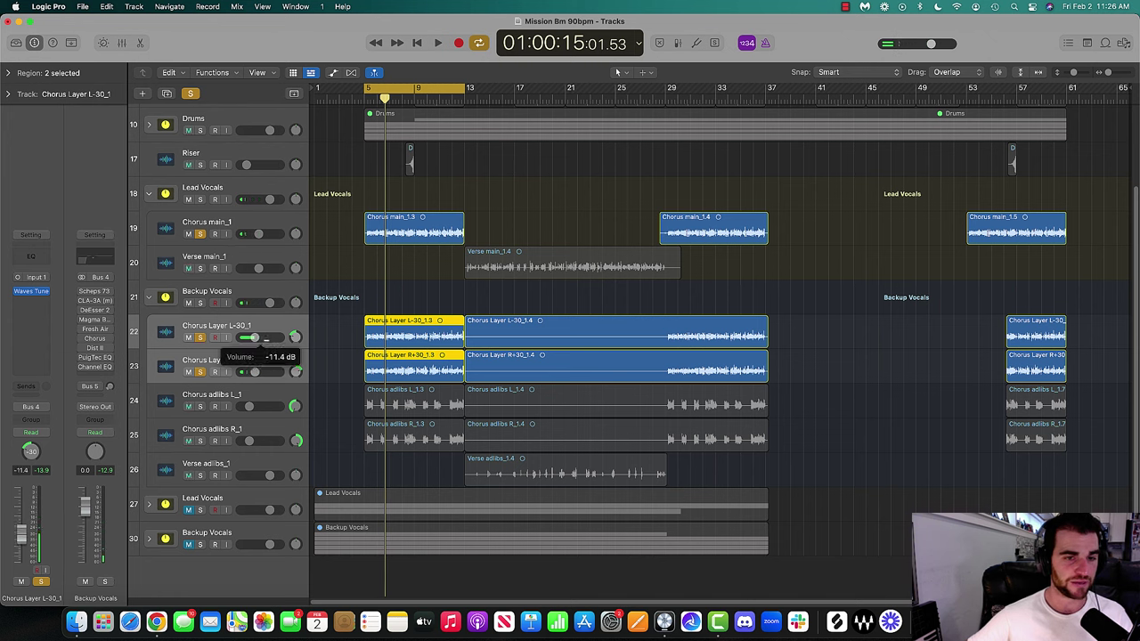
{"action": "key", "text": "space"}
{"action": "left_click", "coordinate": [191, 94]}
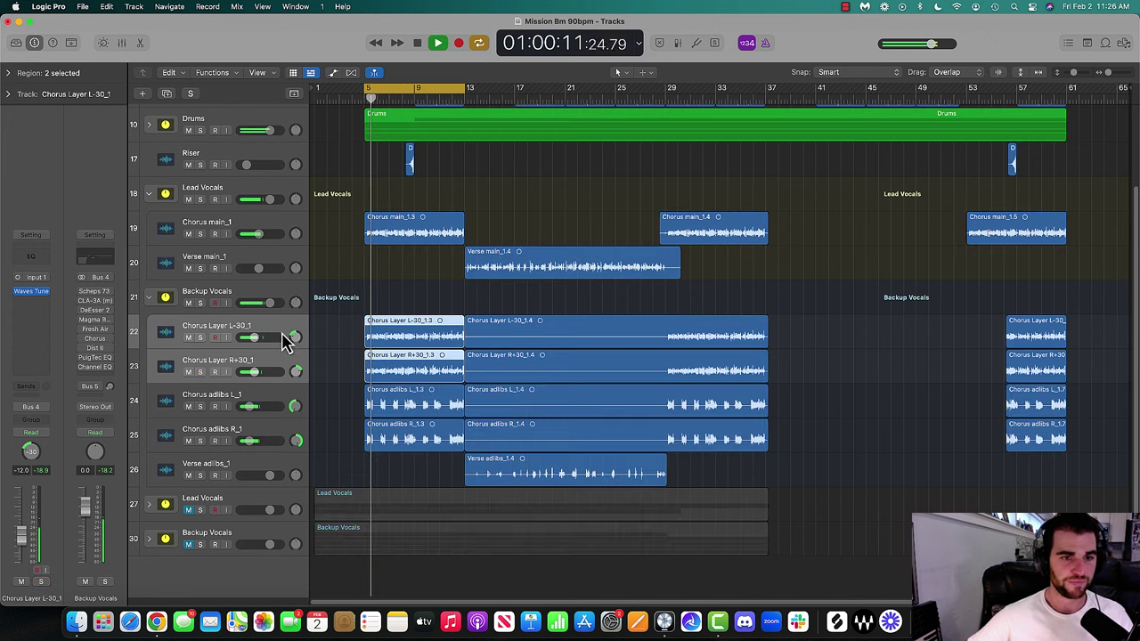
{"action": "left_click_drag", "start_coordinate": [255, 372], "coordinate": [267, 340]}
Fine-tune the Chorus adlibs L_1 and R_1 volumes to about -18.5 dB against the chorus layers during playback
{"action": "left_click", "coordinate": [241, 402]}
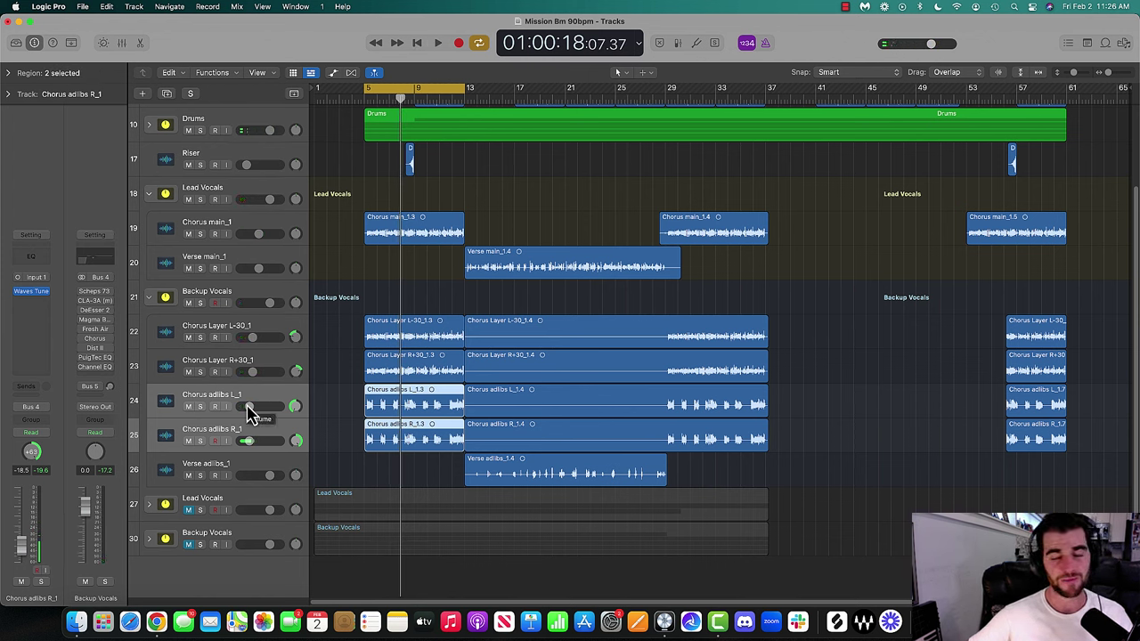
{"action": "key", "text": "space"}
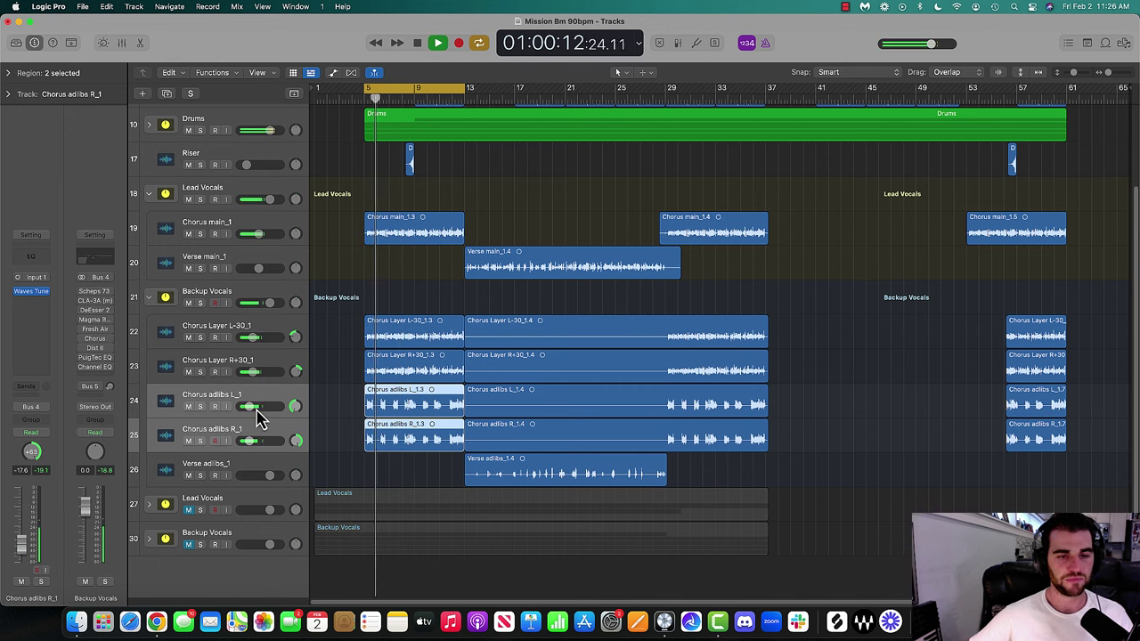
{"action": "left_click_drag", "start_coordinate": [256, 413], "coordinate": [252, 408]}
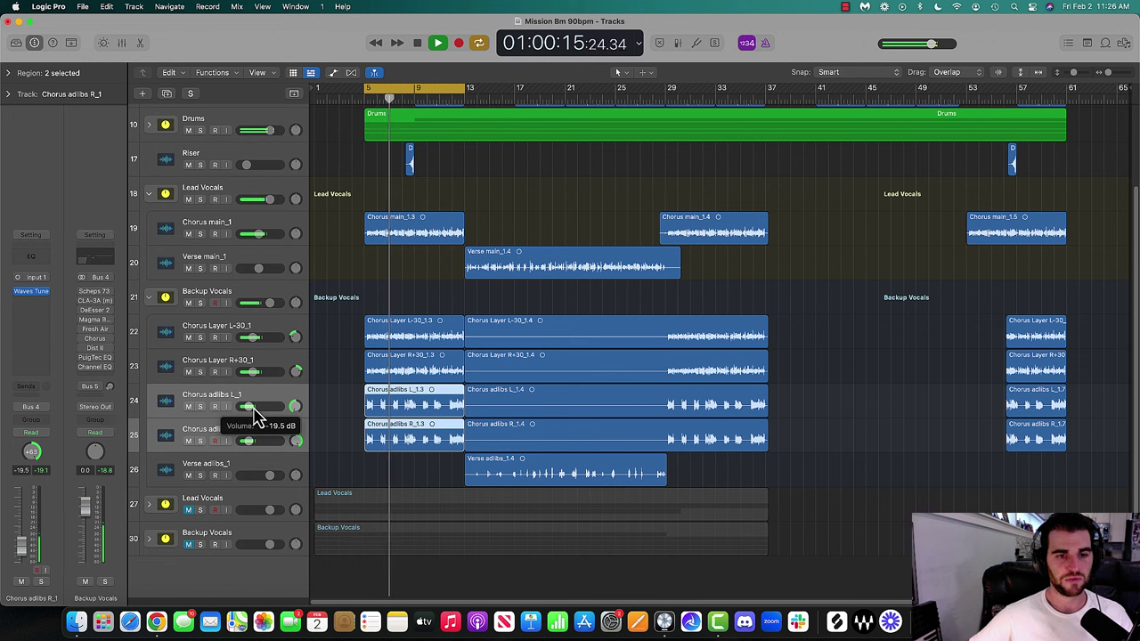
{"action": "left_click", "coordinate": [242, 361]}
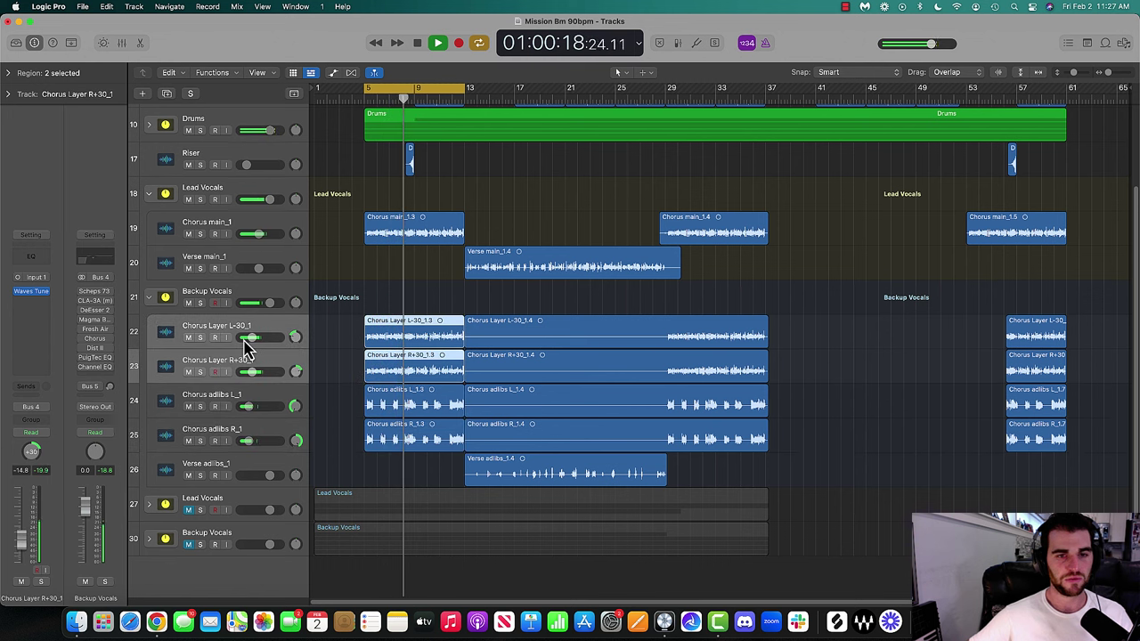
{"action": "left_click", "coordinate": [254, 434]}
{"action": "left_click_drag", "start_coordinate": [249, 406], "coordinate": [250, 407]}
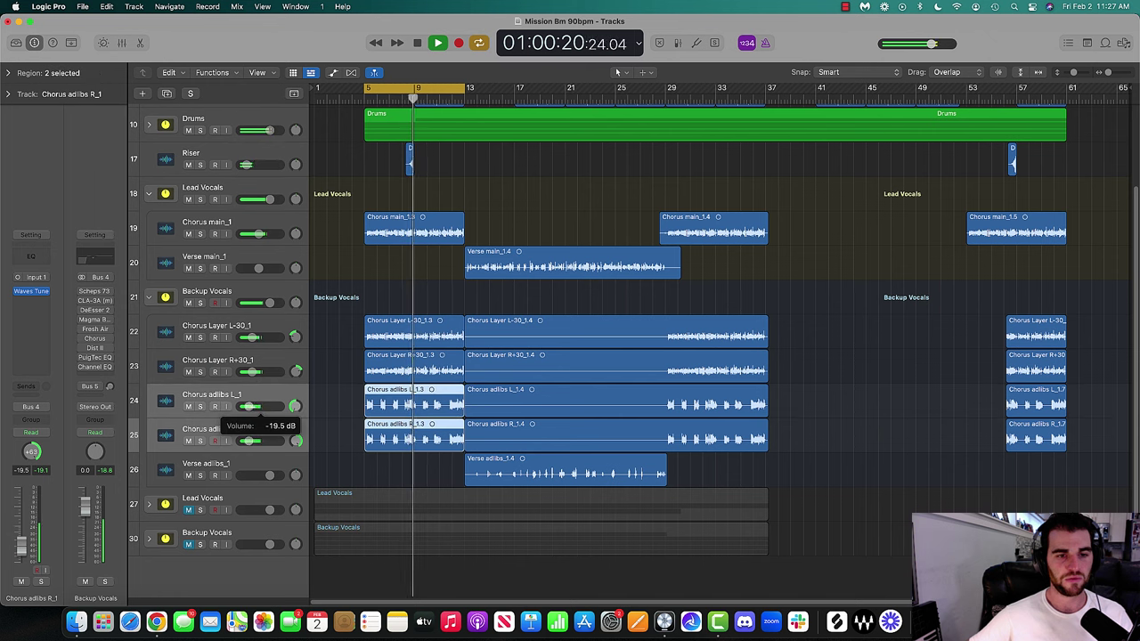
{"action": "left_click", "coordinate": [327, 392]}
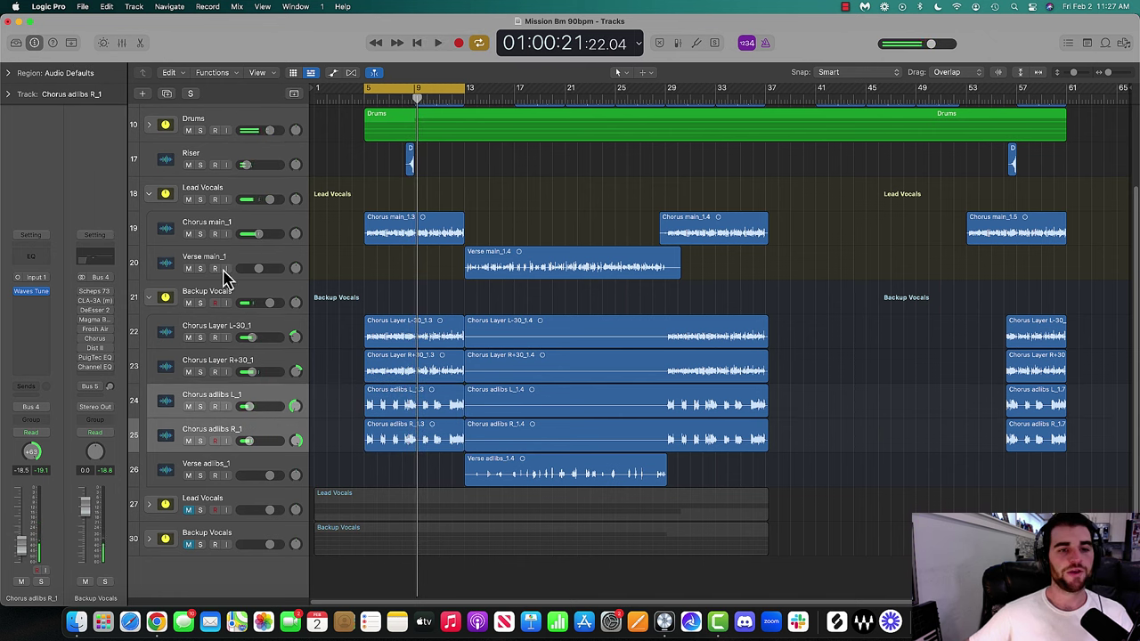
Collapse the original Backup Vocals and Lead Vocals stacks
{"action": "left_click", "coordinate": [151, 298]}
{"action": "left_click", "coordinate": [217, 297]}
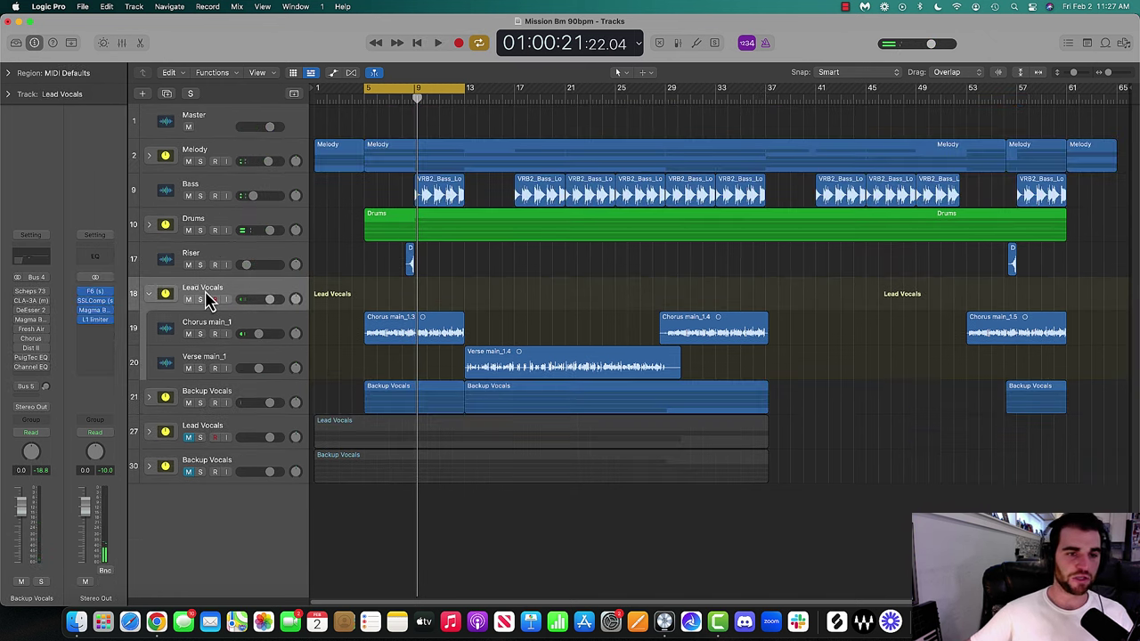
{"action": "left_click", "coordinate": [152, 297]}
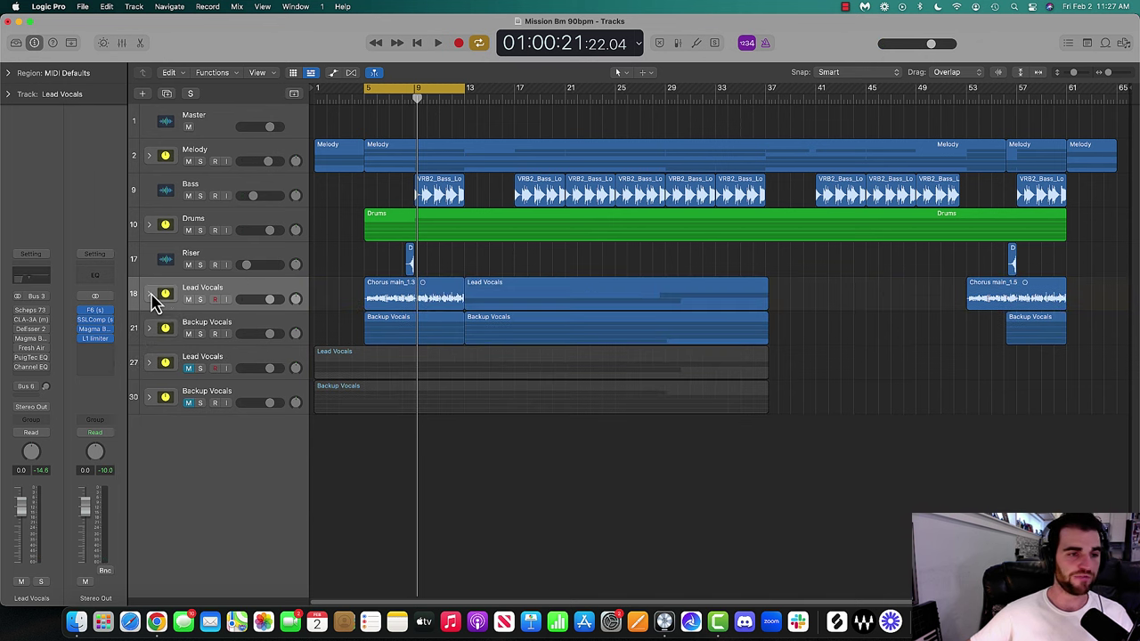
Enable the Scheps 73 plug-in on the Lead Vocals stack during playback and mute the Backup Vocals stack below it
{"action": "left_click", "coordinate": [31, 312]}
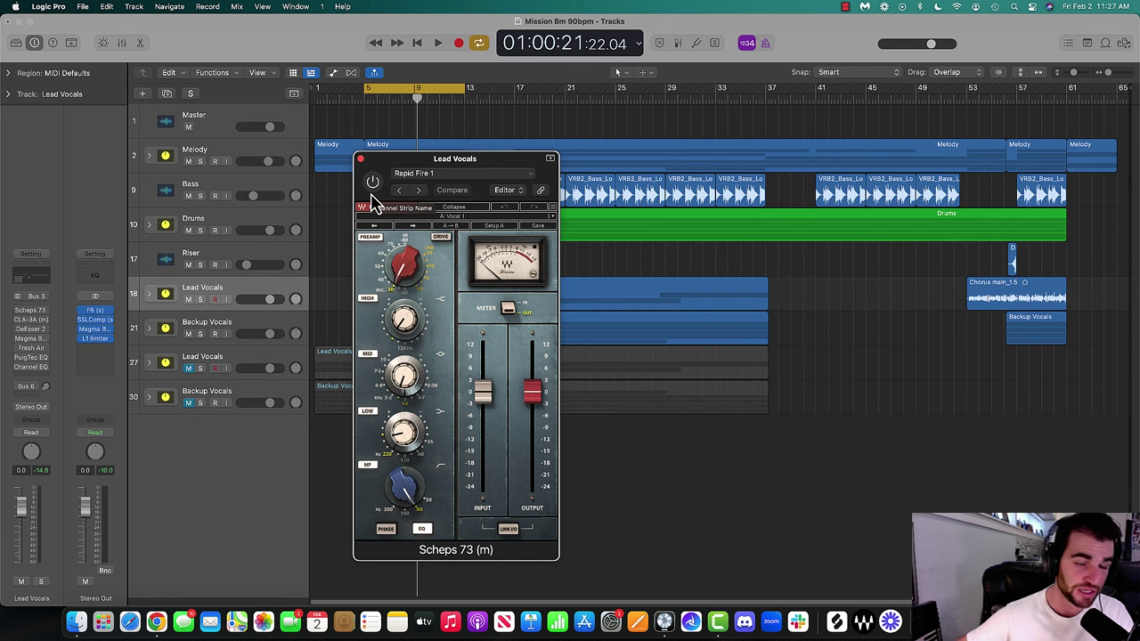
{"action": "key", "text": "space"}
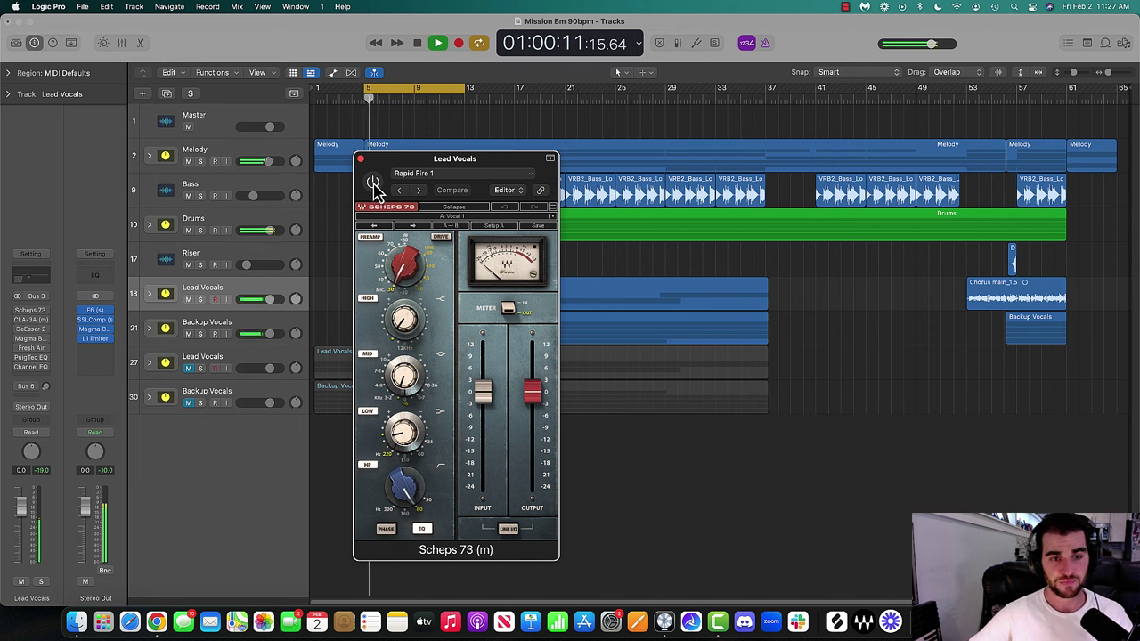
{"action": "left_click", "coordinate": [189, 335]}
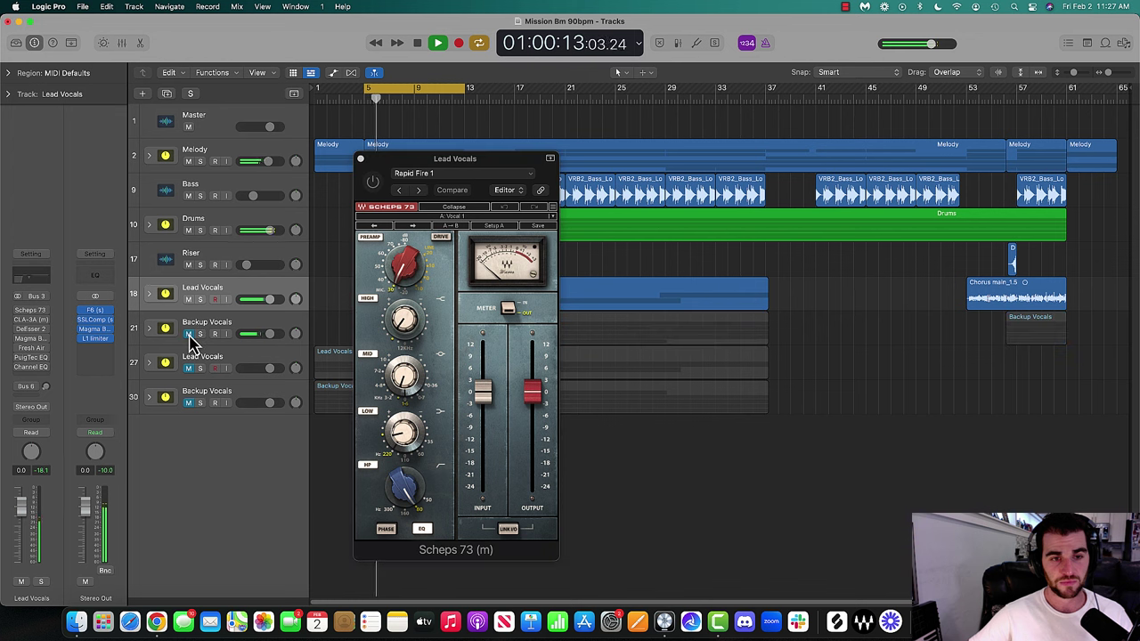
{"action": "left_click", "coordinate": [372, 184]}
{"action": "left_click_drag", "start_coordinate": [399, 159], "coordinate": [574, 158]}
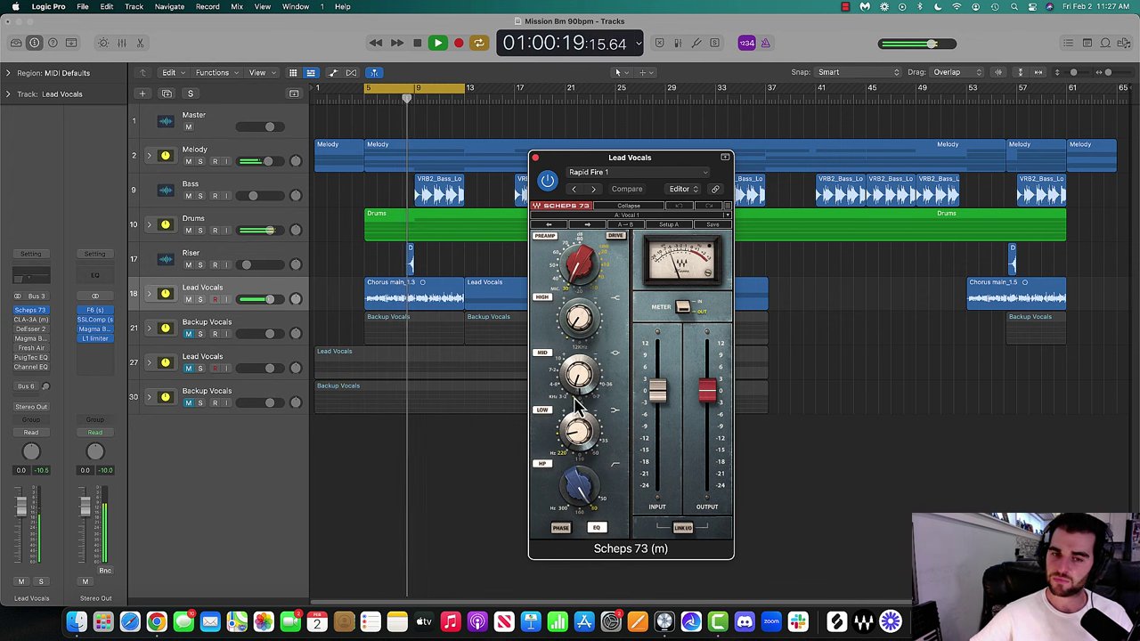
Adjust the Scheps 73 mid band and set its high band to about 4.7 while auditioning, and close the plug-in
{"action": "left_click_drag", "start_coordinate": [579, 379], "coordinate": [579, 396]}
{"action": "key", "text": "space"}
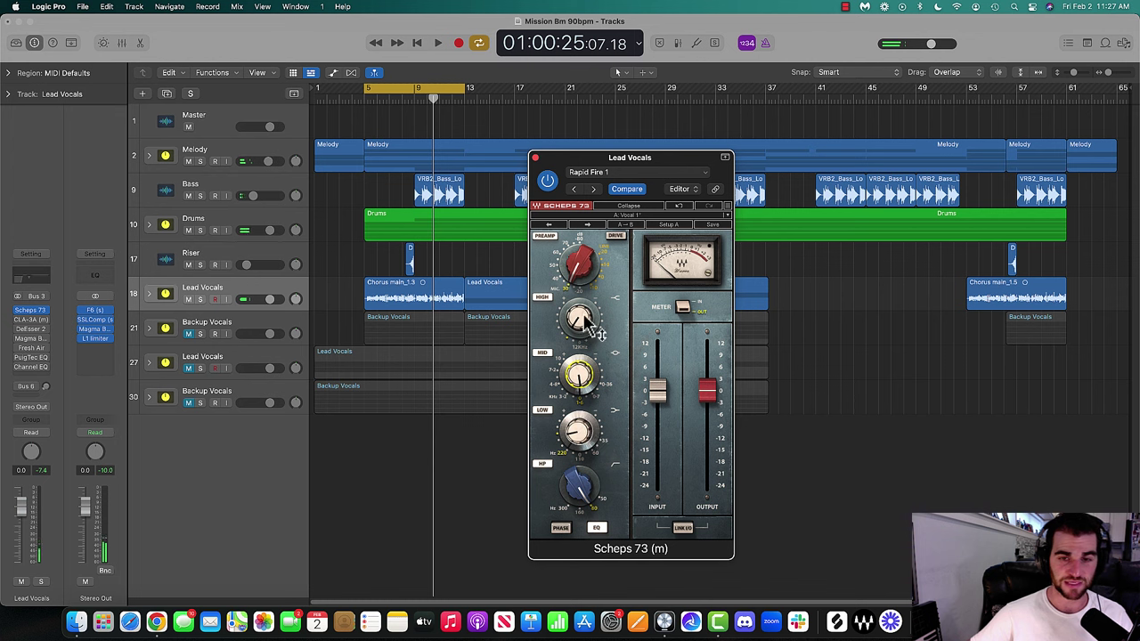
{"action": "key", "text": "space"}
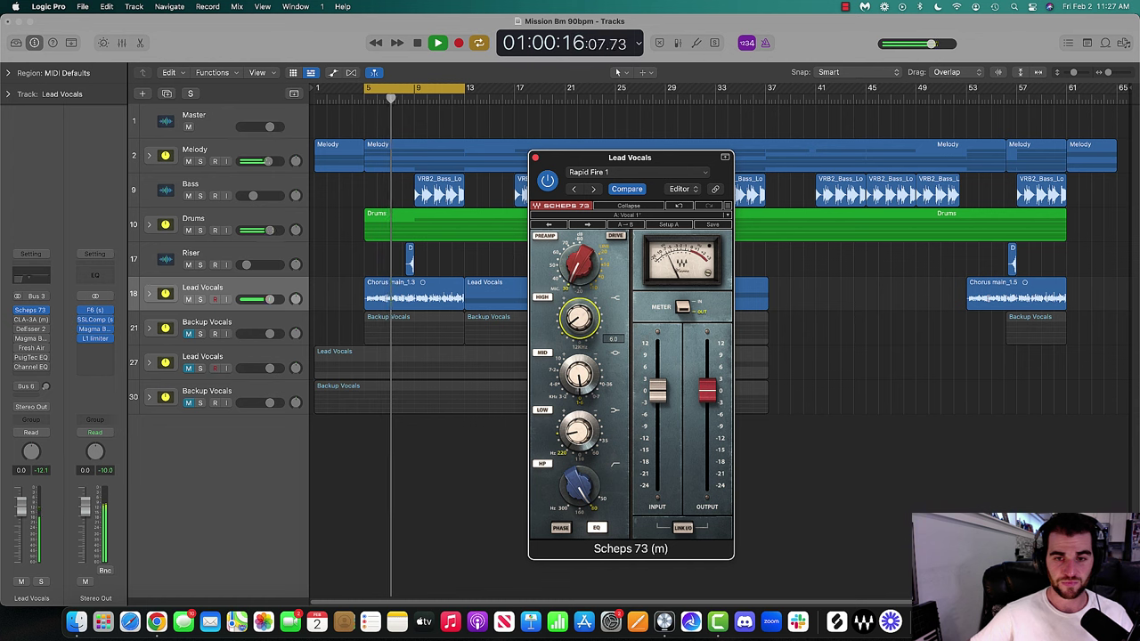
{"action": "key", "text": "space"}
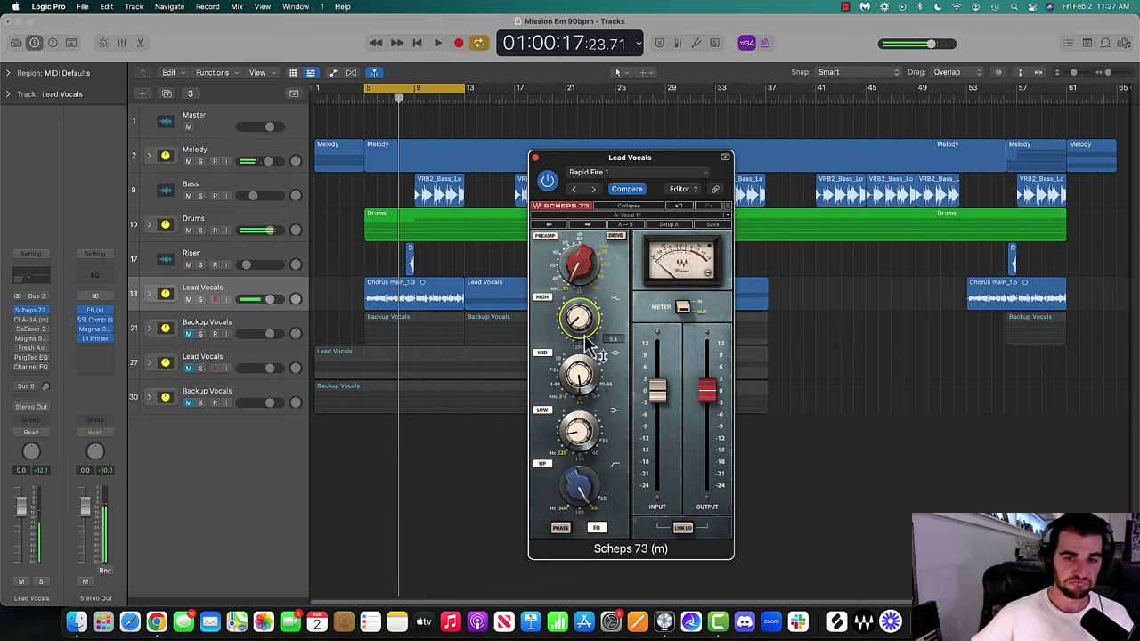
{"action": "key", "text": "space"}
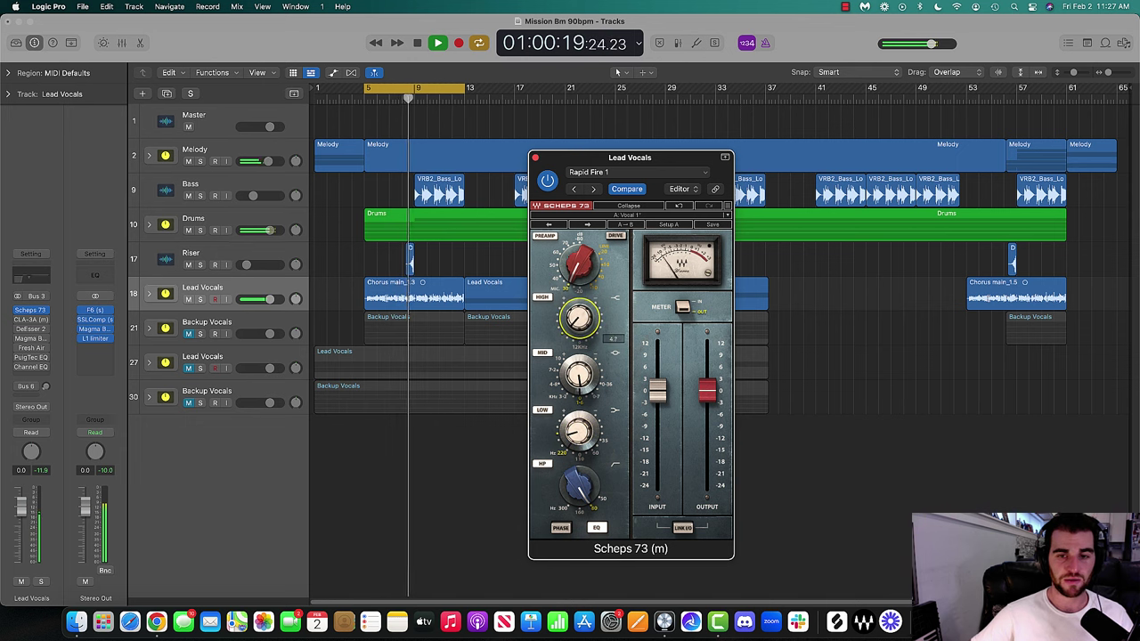
{"action": "left_click", "coordinate": [535, 158]}
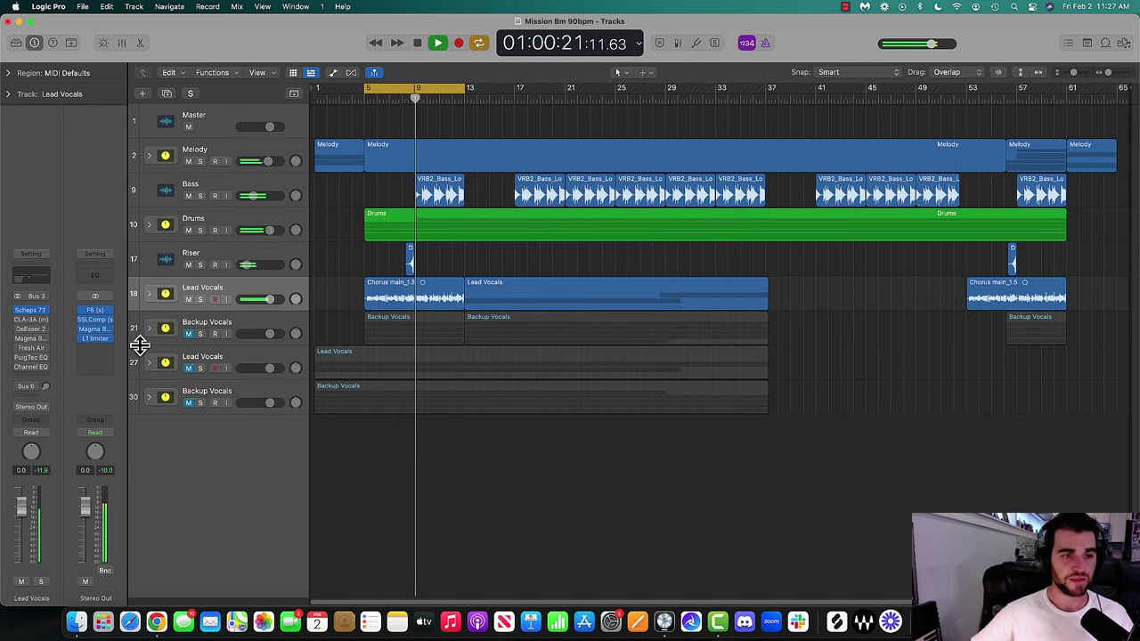
{"action": "key", "text": "space"}
Enable the CLA-3A compressor on Lead Vocals, keeping its Vox preset and analog noise off, and audition it during playback
{"action": "left_click", "coordinate": [32, 320]}
{"action": "left_click_drag", "start_coordinate": [431, 172], "coordinate": [673, 177]}
{"action": "key", "text": "space"}
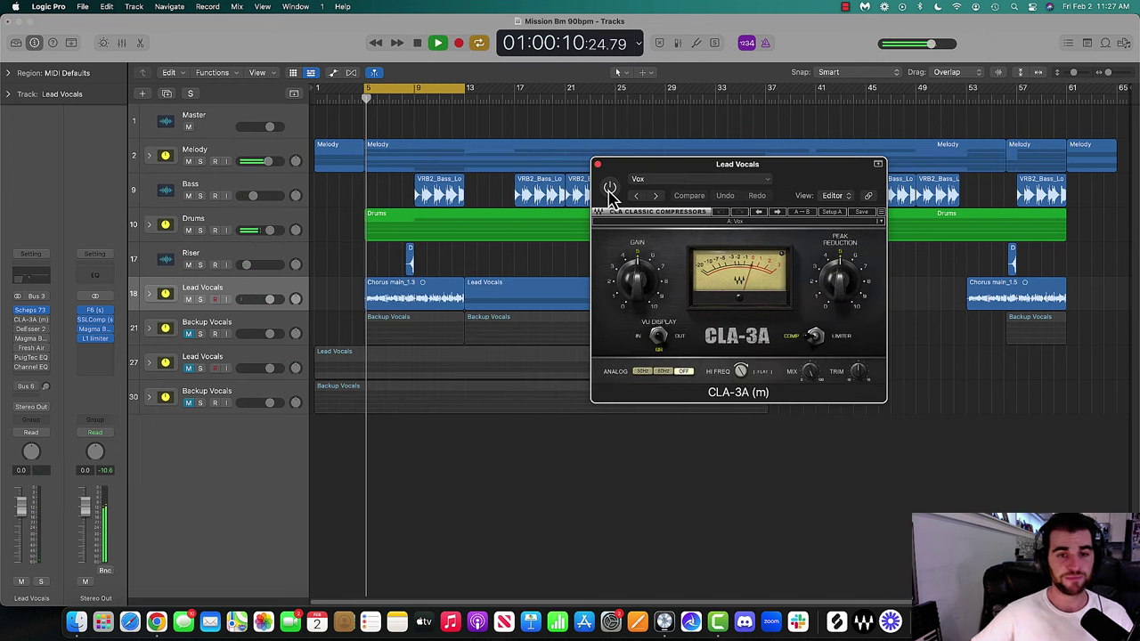
{"action": "left_click", "coordinate": [611, 189]}
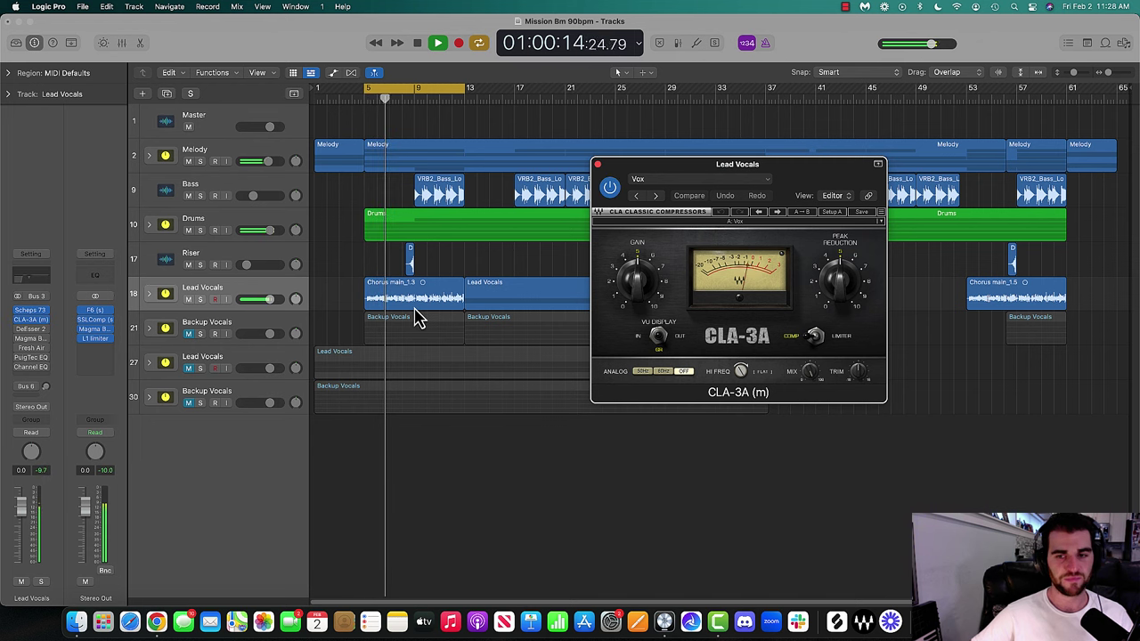
{"action": "left_click", "coordinate": [723, 223]}
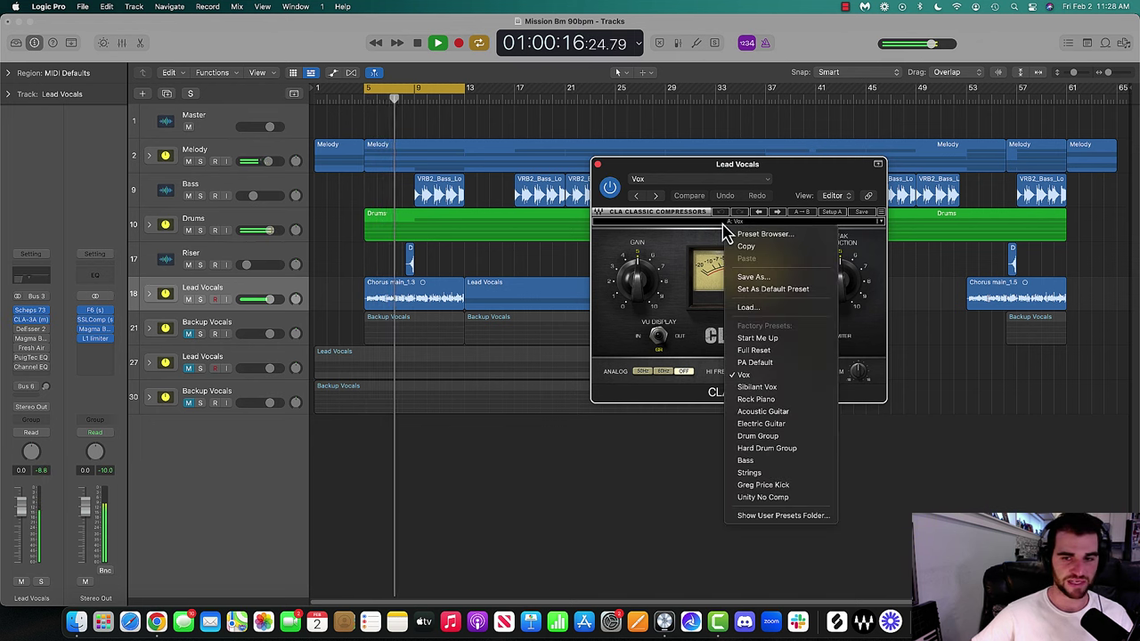
{"action": "left_click", "coordinate": [661, 340]}
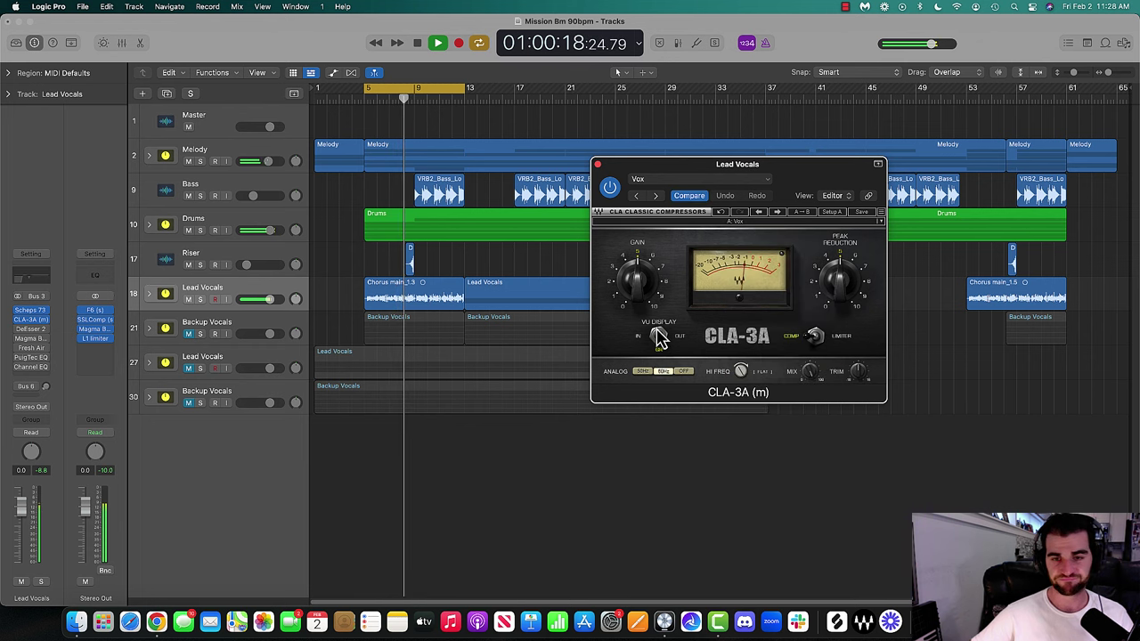
{"action": "key", "text": "space"}
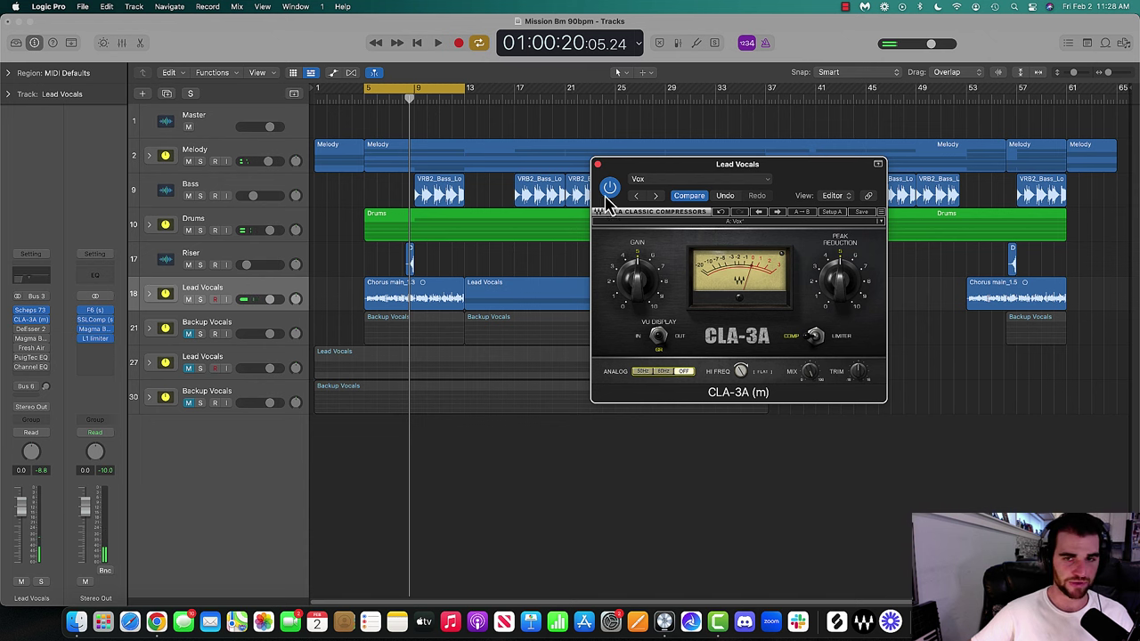
{"action": "key", "text": "space"}
{"action": "left_click", "coordinate": [598, 164]}
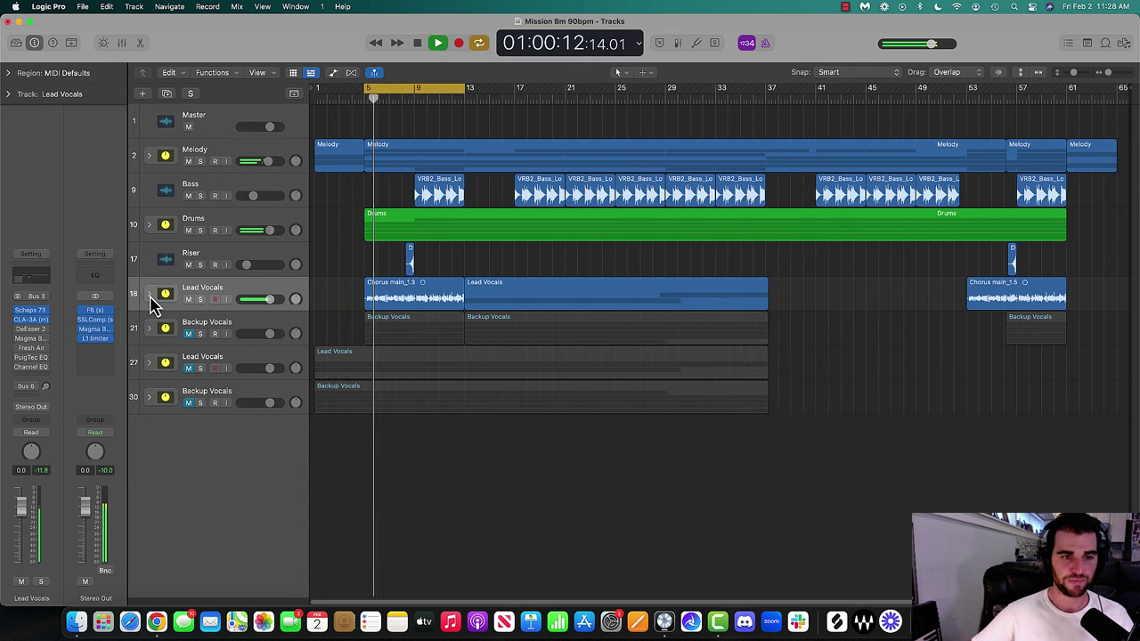
Expand the Lead Vocals stack and lower the Chorus main_1 volume to about -9.4 dB during playback
{"action": "left_click", "coordinate": [150, 294]}
{"action": "key", "text": "space"}
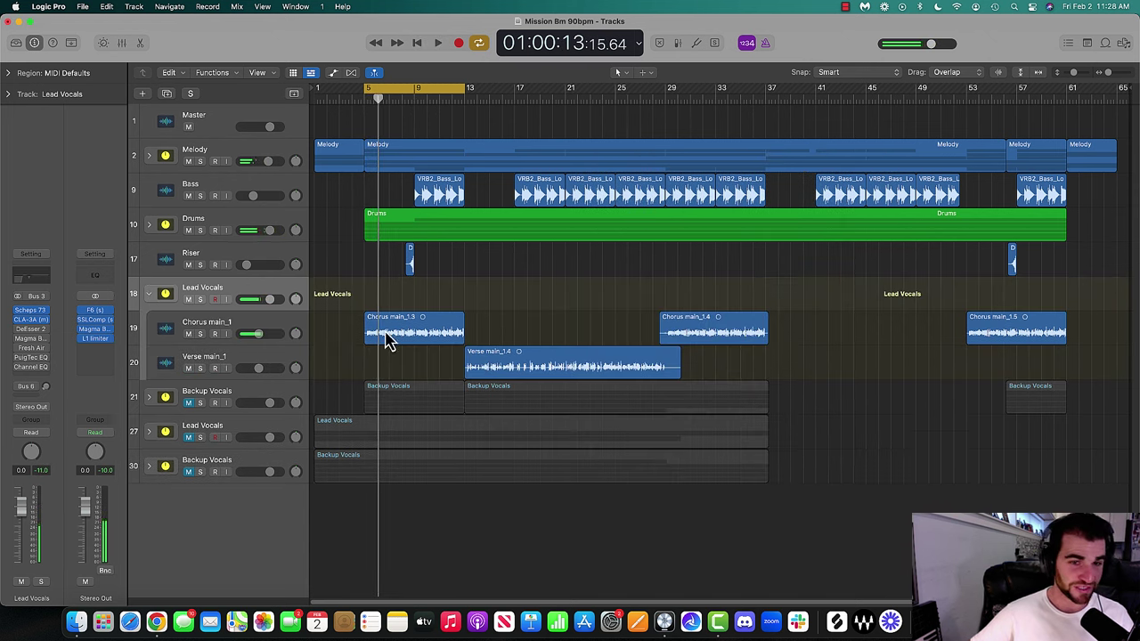
{"action": "left_click", "coordinate": [267, 343]}
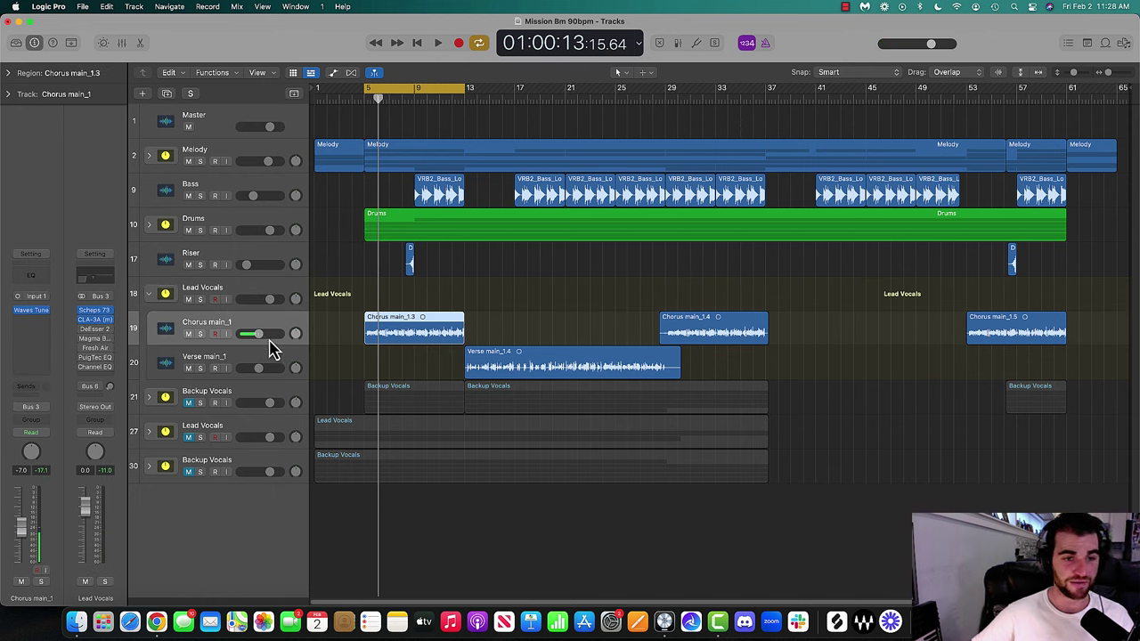
{"action": "key", "text": "space"}
{"action": "left_click_drag", "start_coordinate": [271, 339], "coordinate": [261, 339]}
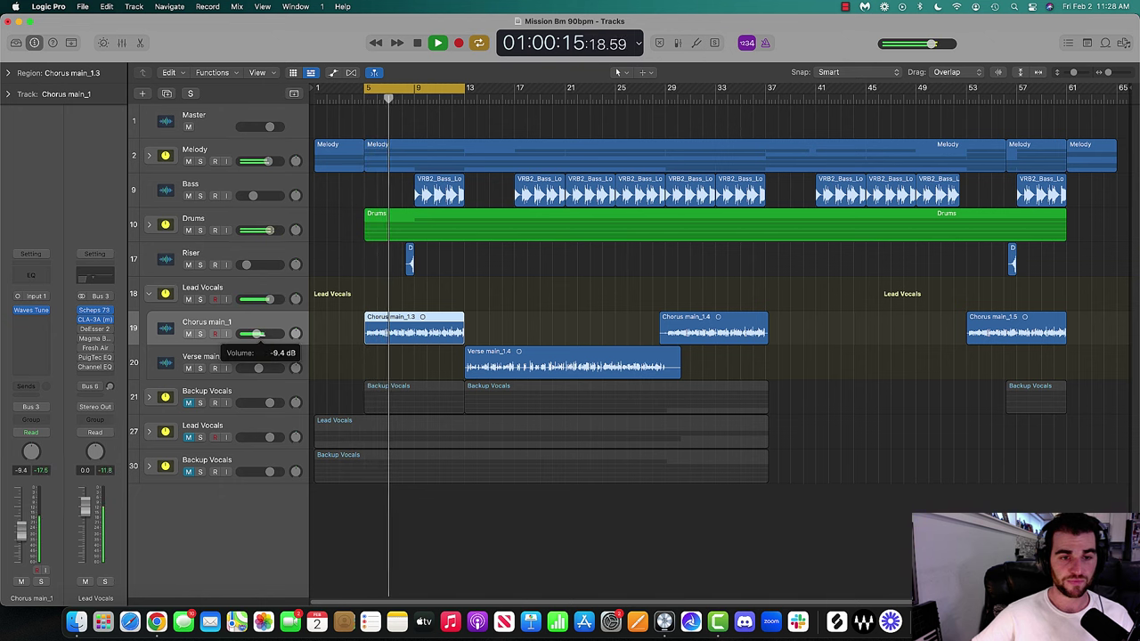
Enable the DeEsser 2 plug-in with the Leezy Starting DeEsser preset on the Lead Vocals stack during playback
{"action": "left_click", "coordinate": [241, 288]}
{"action": "key", "text": "space"}
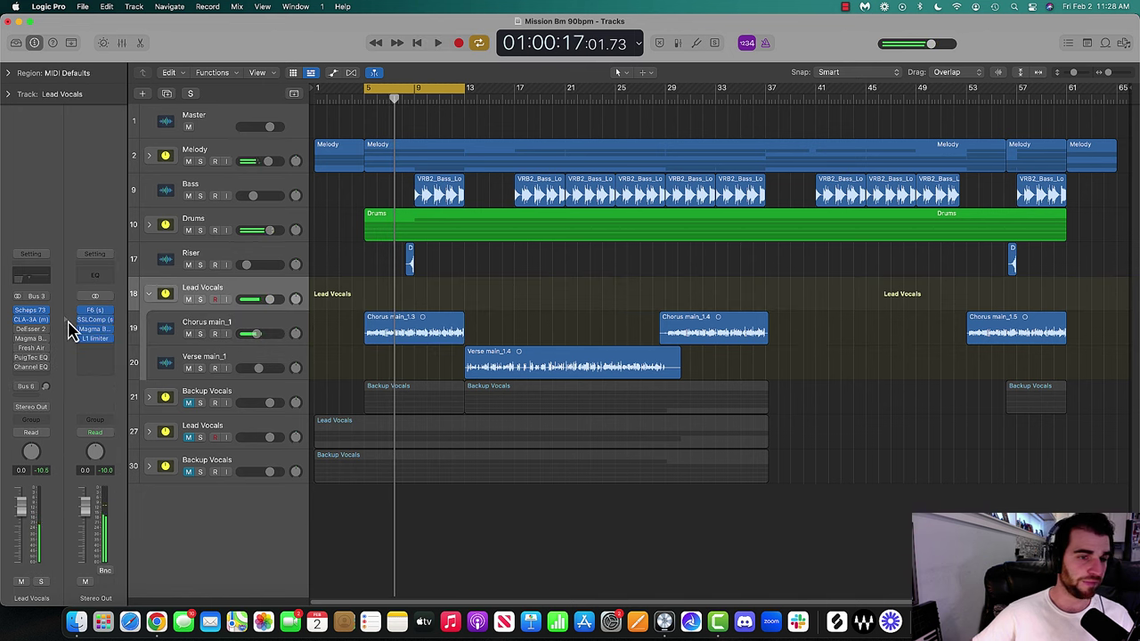
{"action": "left_click", "coordinate": [31, 328]}
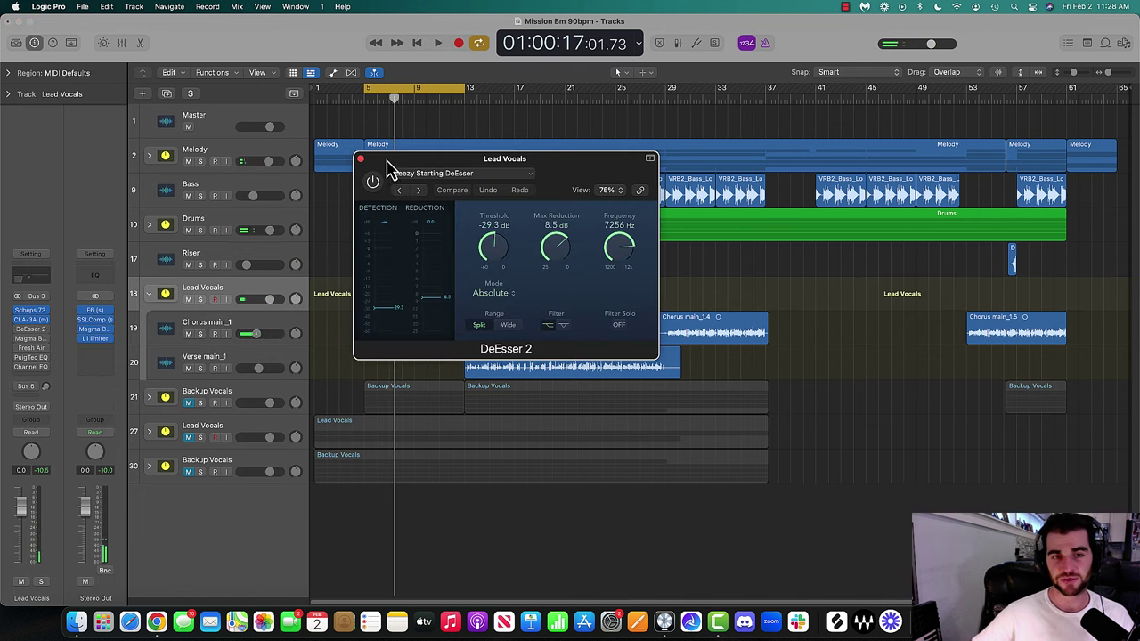
{"action": "left_click_drag", "start_coordinate": [388, 162], "coordinate": [633, 171]}
{"action": "key", "text": "space"}
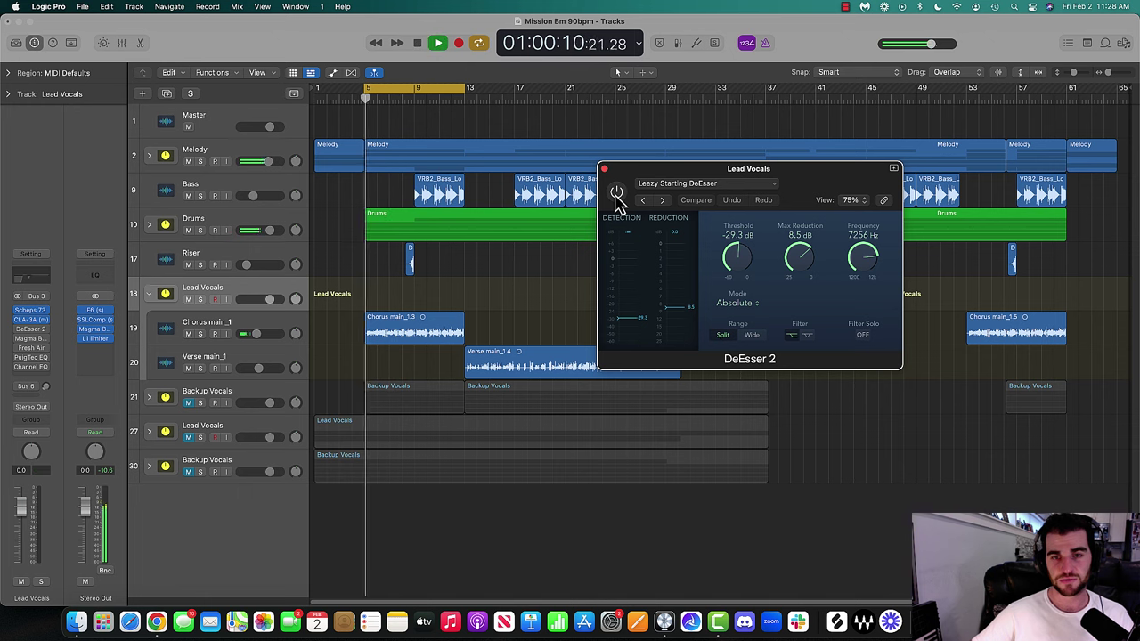
{"action": "left_click", "coordinate": [617, 196]}
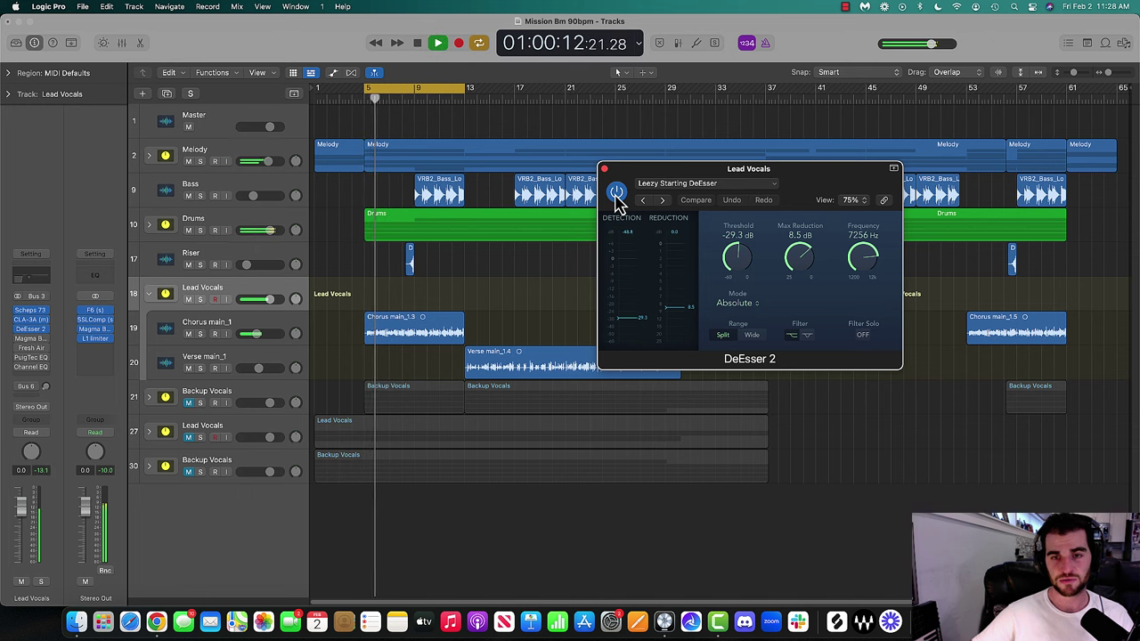
Set the DeEsser 2 threshold to -36.3 dB, max reduction to 11.0 dB and frequency to 7983 Hz
{"action": "left_click_drag", "start_coordinate": [736, 267], "coordinate": [740, 281]}
{"action": "left_click_drag", "start_coordinate": [798, 257], "coordinate": [807, 279]}
{"action": "left_click_drag", "start_coordinate": [728, 272], "coordinate": [858, 264]}
Refine the DeEsser 2 threshold to -37.8 dB using track solo and filter solo, switching both solos off and closing the plug-in
{"action": "key", "text": "s"}
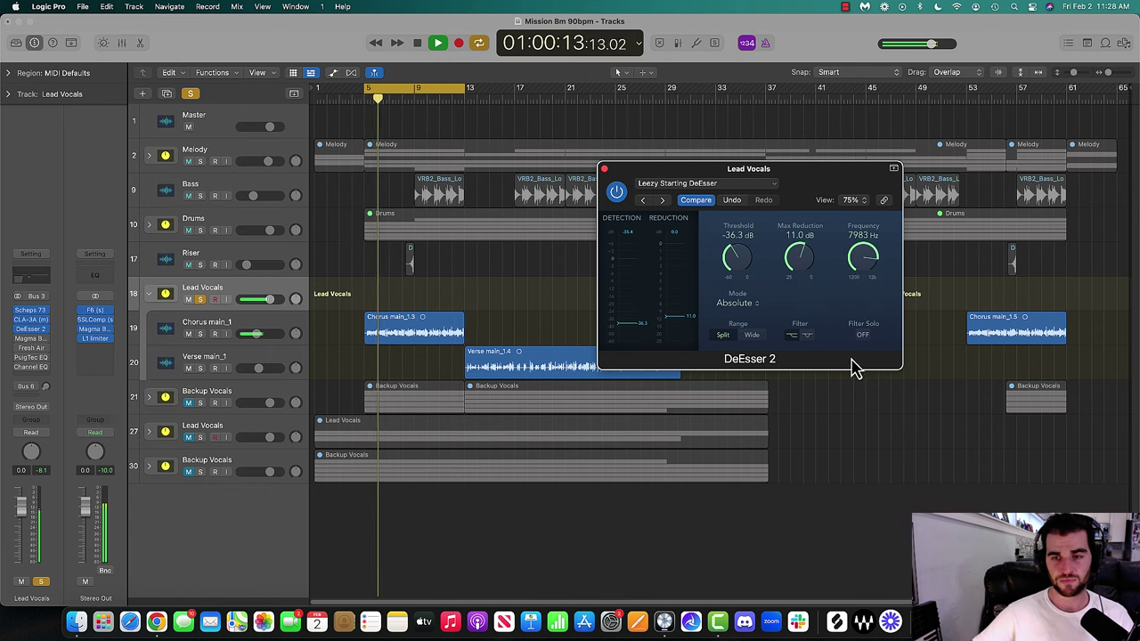
{"action": "left_click", "coordinate": [866, 337]}
{"action": "mouse_move", "coordinate": [739, 267]}
{"action": "left_mouse_down"}
{"action": "mouse_move", "coordinate": [730, 222]}
{"action": "mouse_move", "coordinate": [743, 282]}
{"action": "left_mouse_up"}
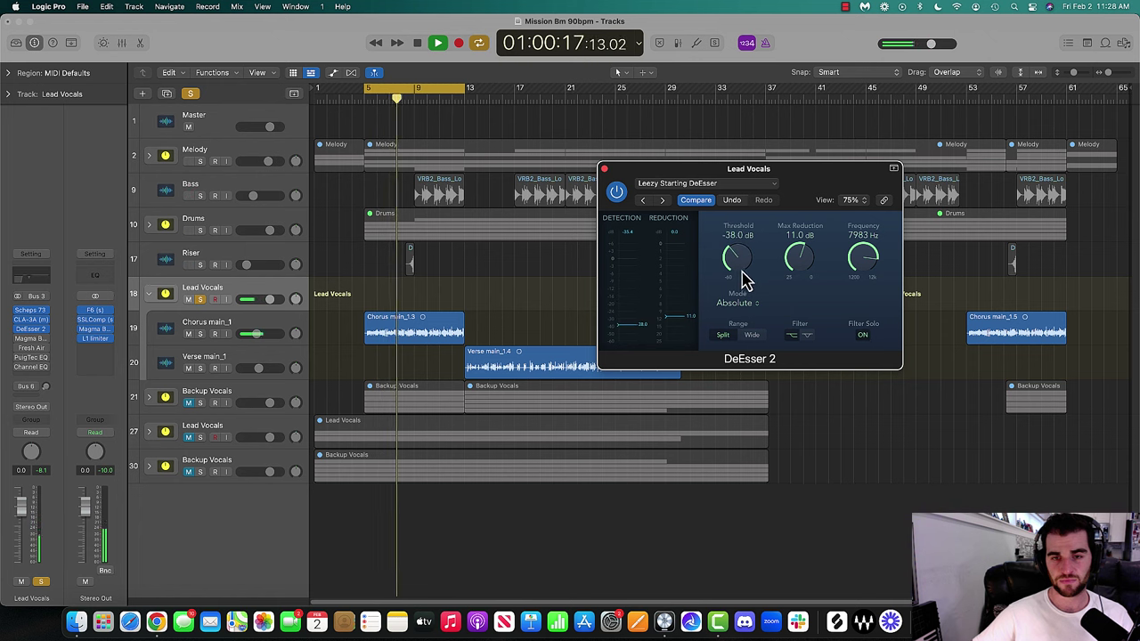
{"action": "key", "text": "s"}
{"action": "left_click", "coordinate": [864, 337]}
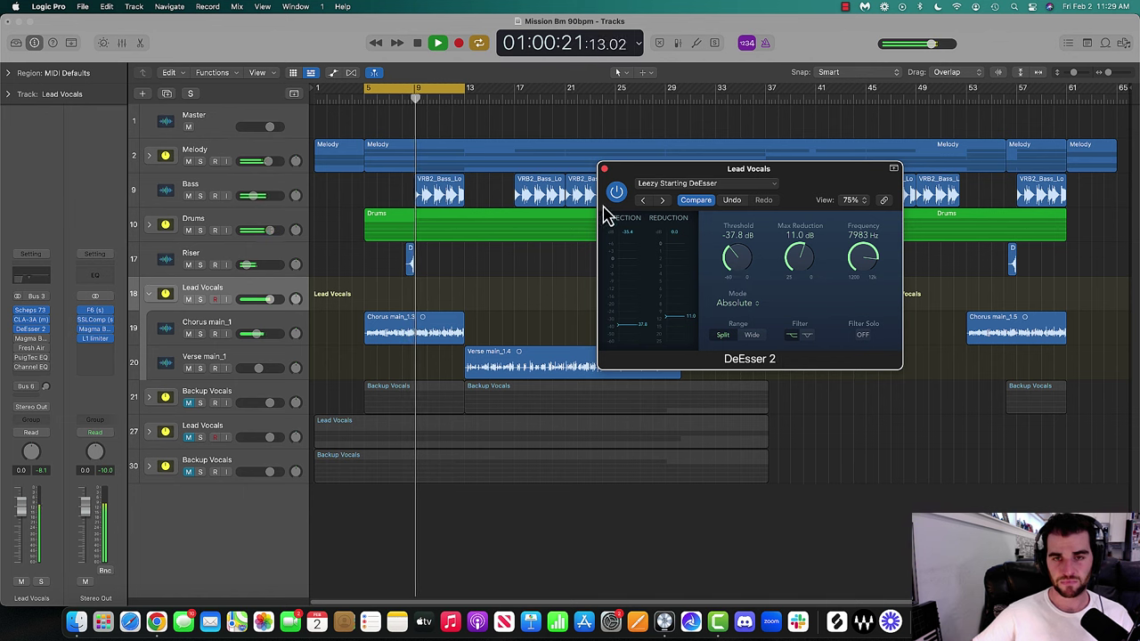
{"action": "left_click", "coordinate": [604, 169]}
{"action": "key", "text": "space"}
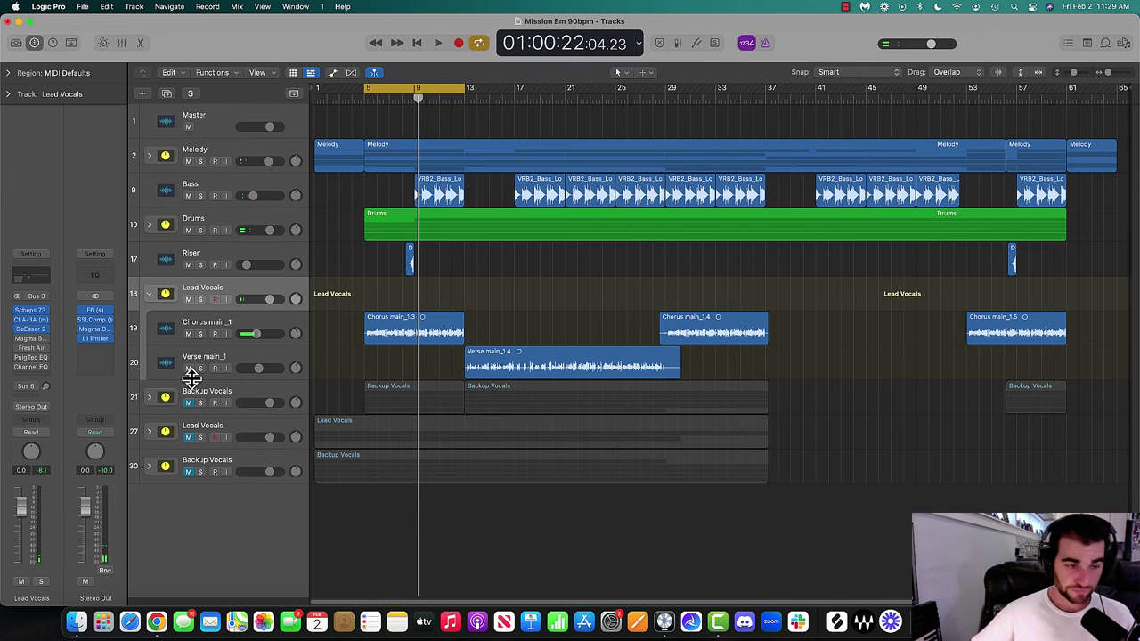
Enable Magma BB Tubes on the soloed Lead Vocals stack, clear the solo and slightly lower the Chorus main_1 volume
{"action": "left_click", "coordinate": [31, 340]}
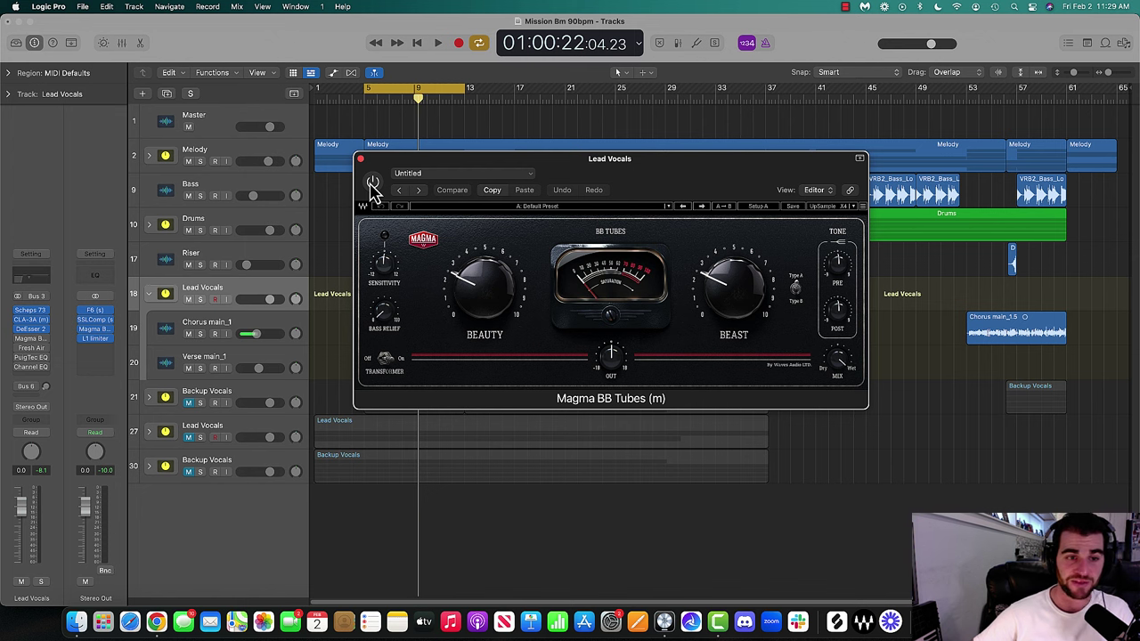
{"action": "key", "text": "s"}
{"action": "left_click_drag", "start_coordinate": [387, 169], "coordinate": [532, 212]}
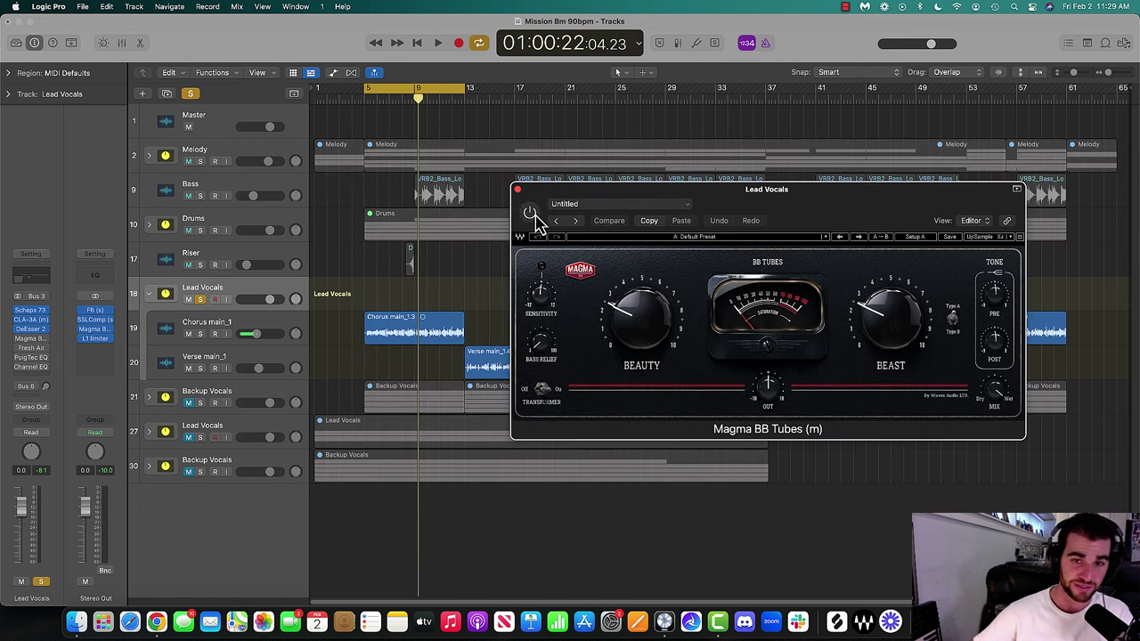
{"action": "key", "text": "space"}
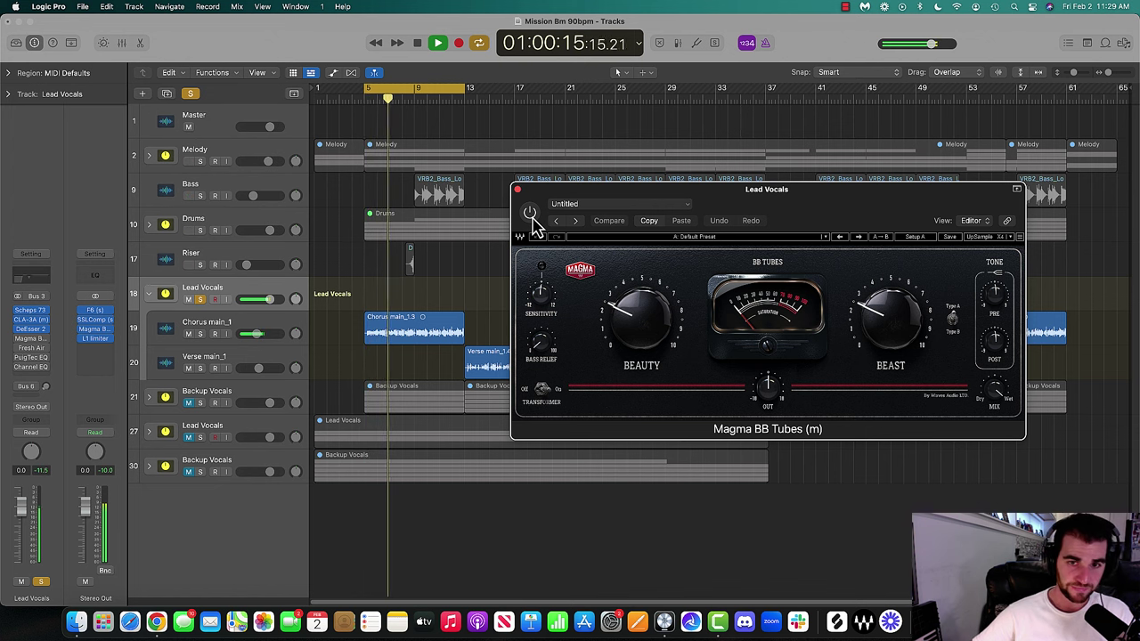
{"action": "left_click", "coordinate": [531, 219]}
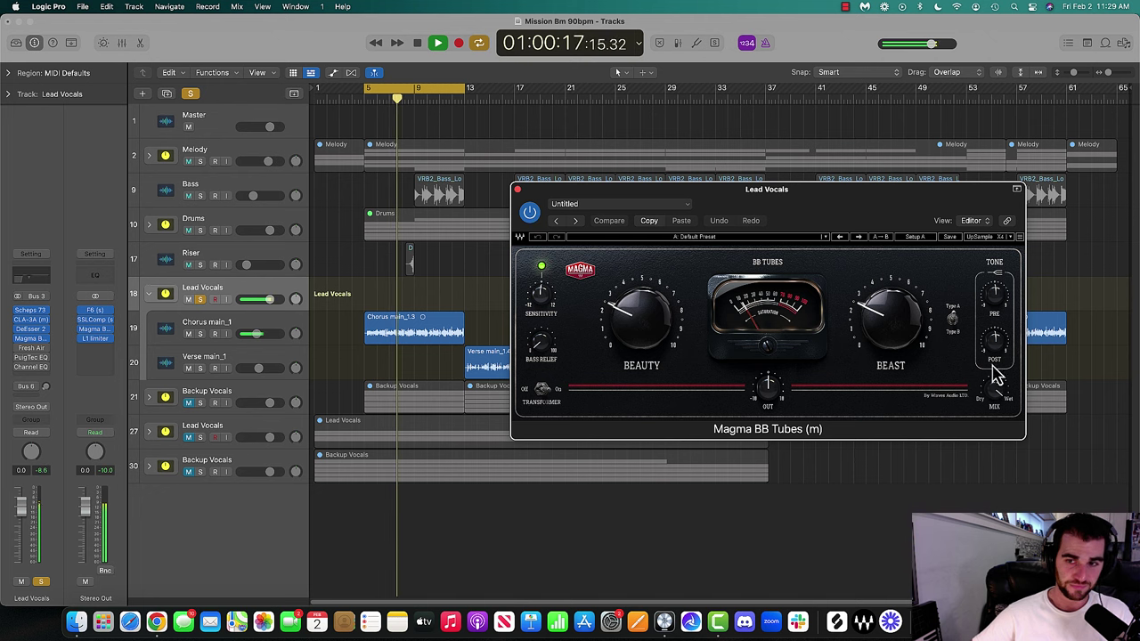
{"action": "key", "text": "s"}
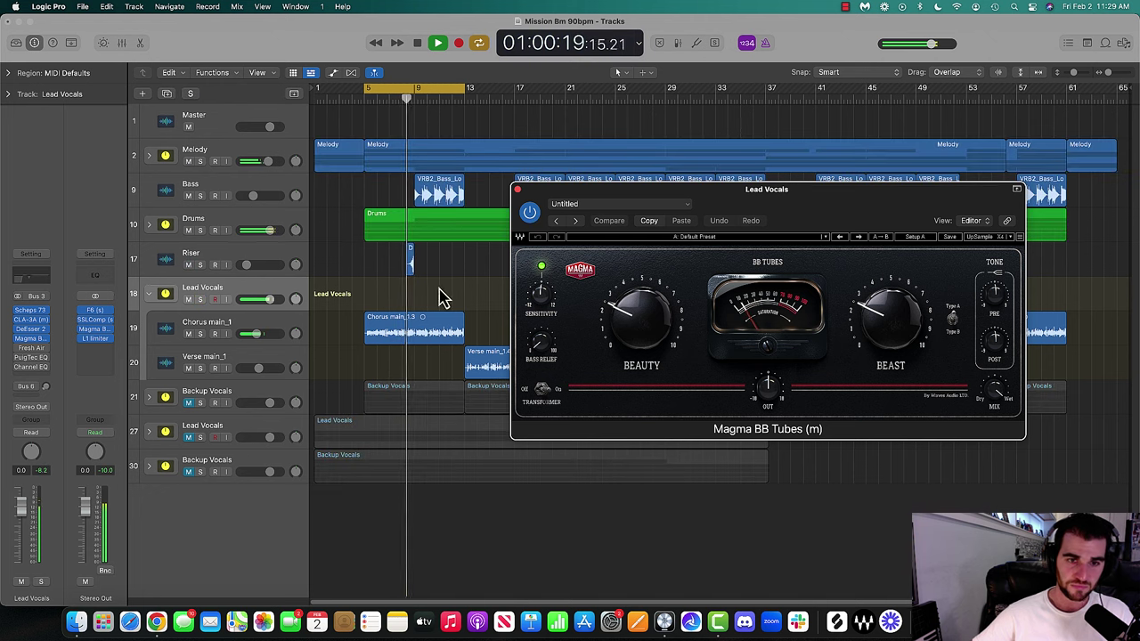
{"action": "left_click_drag", "start_coordinate": [257, 334], "coordinate": [254, 334]}
Compare Magma BB Tubes bypassed and active in the full mix, raise its Beauty amount and slightly lower its Beast amount
{"action": "left_click", "coordinate": [526, 217]}
{"action": "left_click", "coordinate": [529, 214]}
{"action": "left_click", "coordinate": [529, 214]}
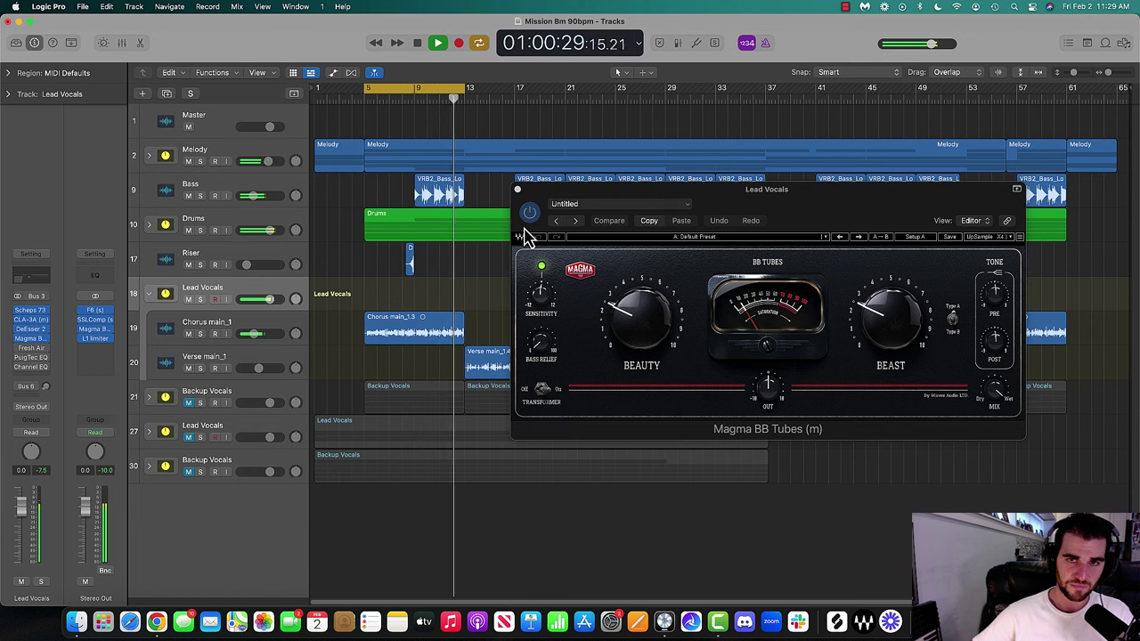
{"action": "left_click", "coordinate": [530, 216]}
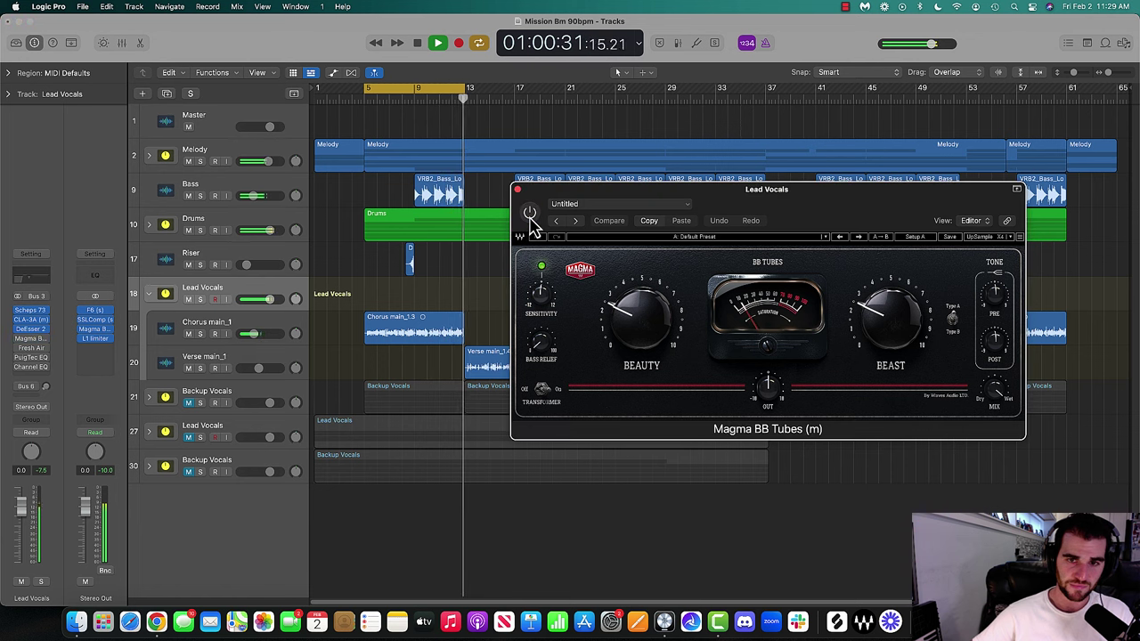
{"action": "left_click", "coordinate": [529, 214]}
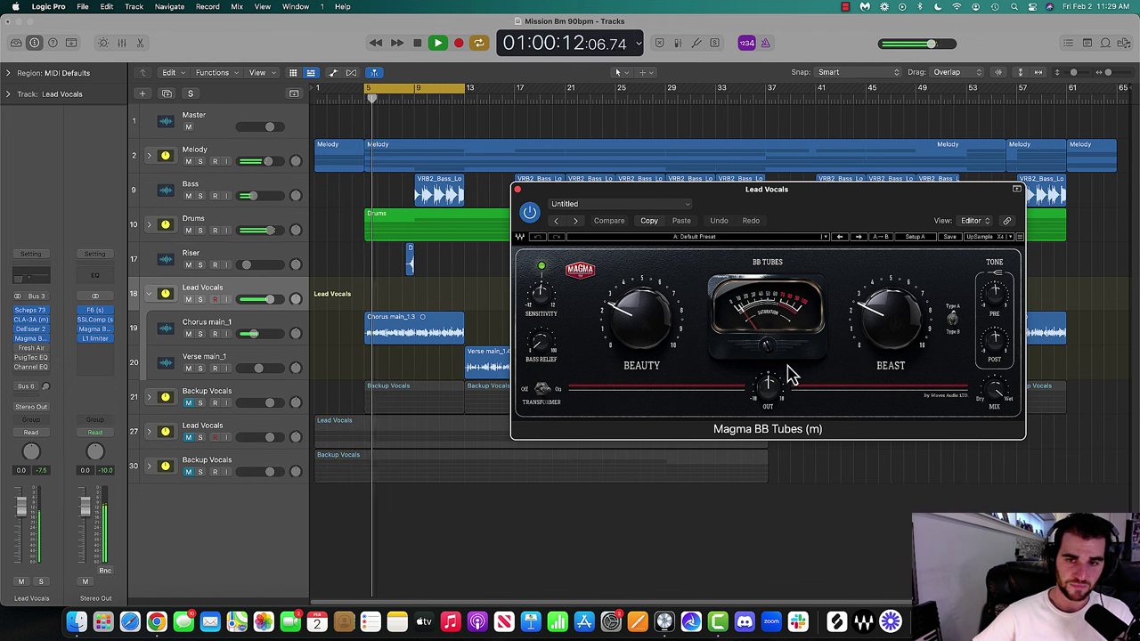
{"action": "mouse_move", "coordinate": [890, 344]}
{"action": "left_mouse_down"}
{"action": "mouse_move", "coordinate": [891, 303]}
{"action": "mouse_move", "coordinate": [891, 336]}
{"action": "left_mouse_up"}
{"action": "left_click_drag", "start_coordinate": [647, 328], "coordinate": [646, 314]}
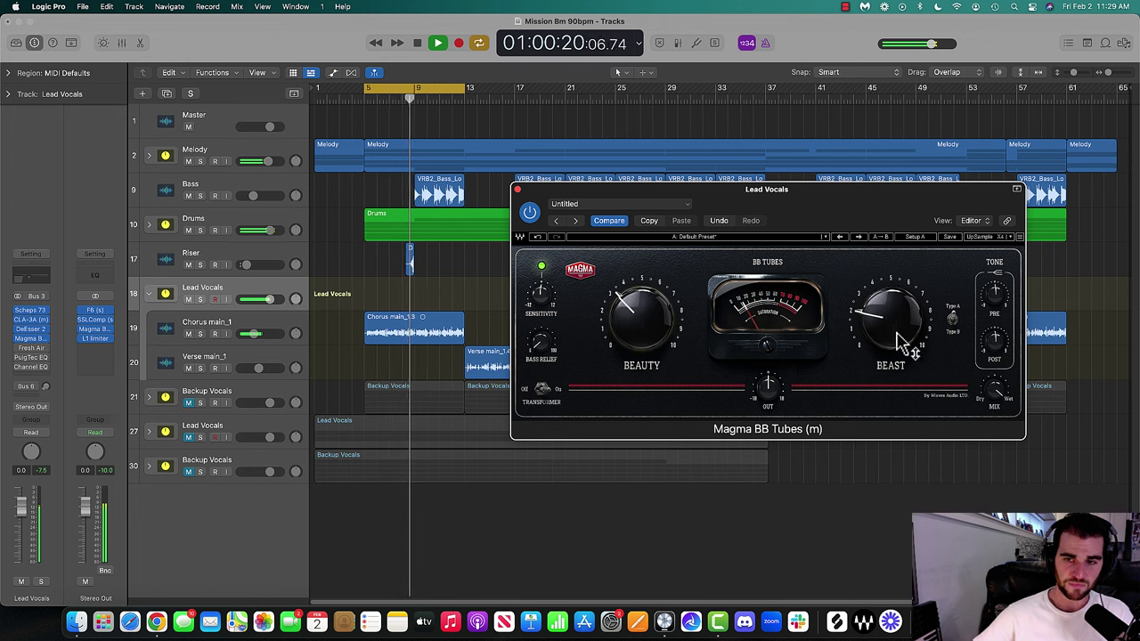
Lower the Magma BB Tubes Beauty amount to 28 on Lead Vocals, then stop playback and close the plug-in
{"action": "mouse_move", "coordinate": [862, 312]}
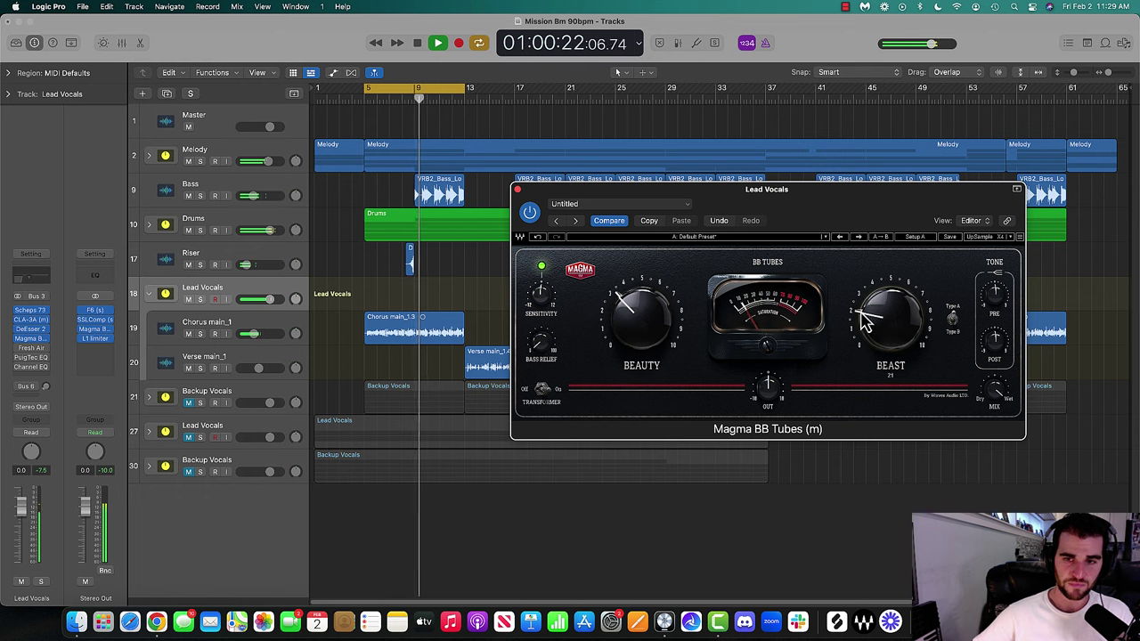
{"action": "left_click_drag", "start_coordinate": [652, 314], "coordinate": [661, 332]}
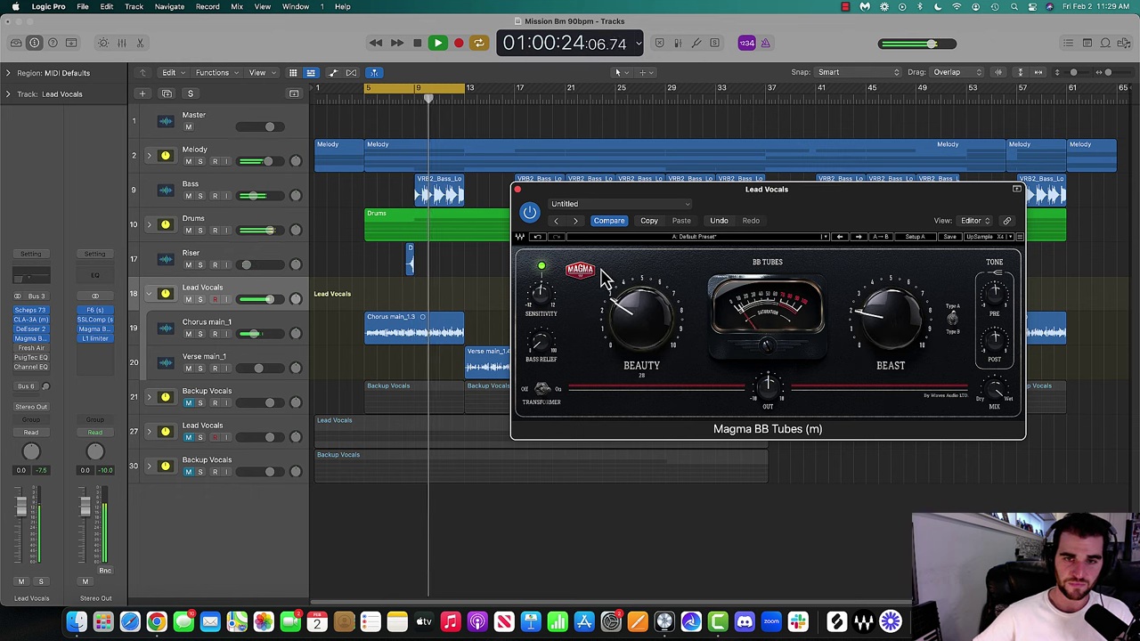
{"action": "key", "text": "space"}
{"action": "left_click", "coordinate": [518, 189]}
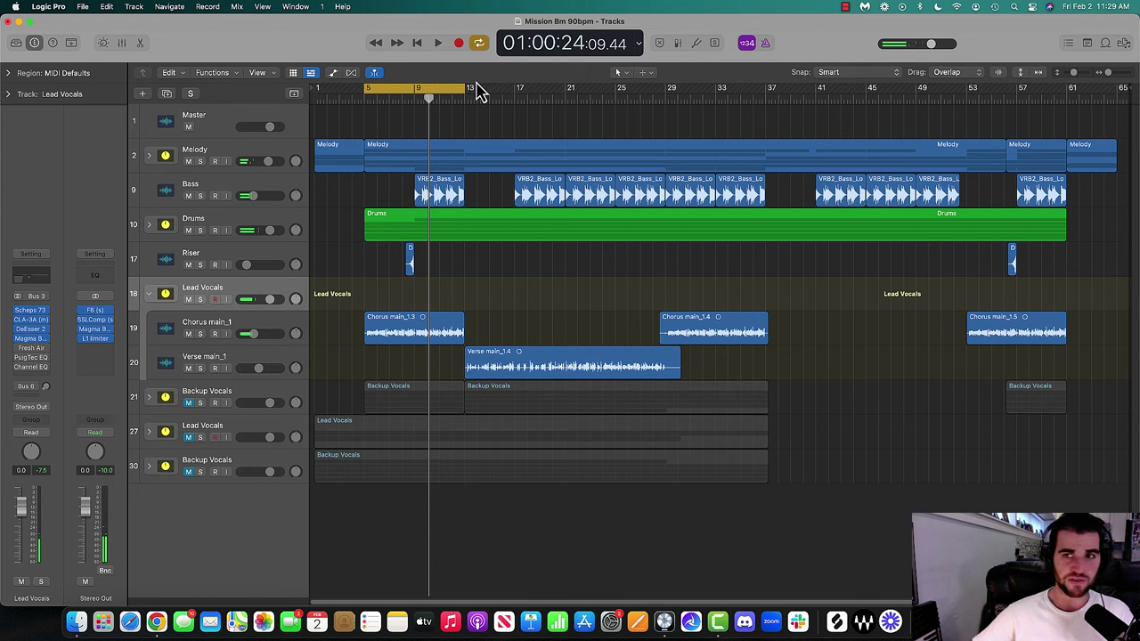
{"action": "left_click", "coordinate": [846, 7]}
{"action": "left_click", "coordinate": [860, 36]}
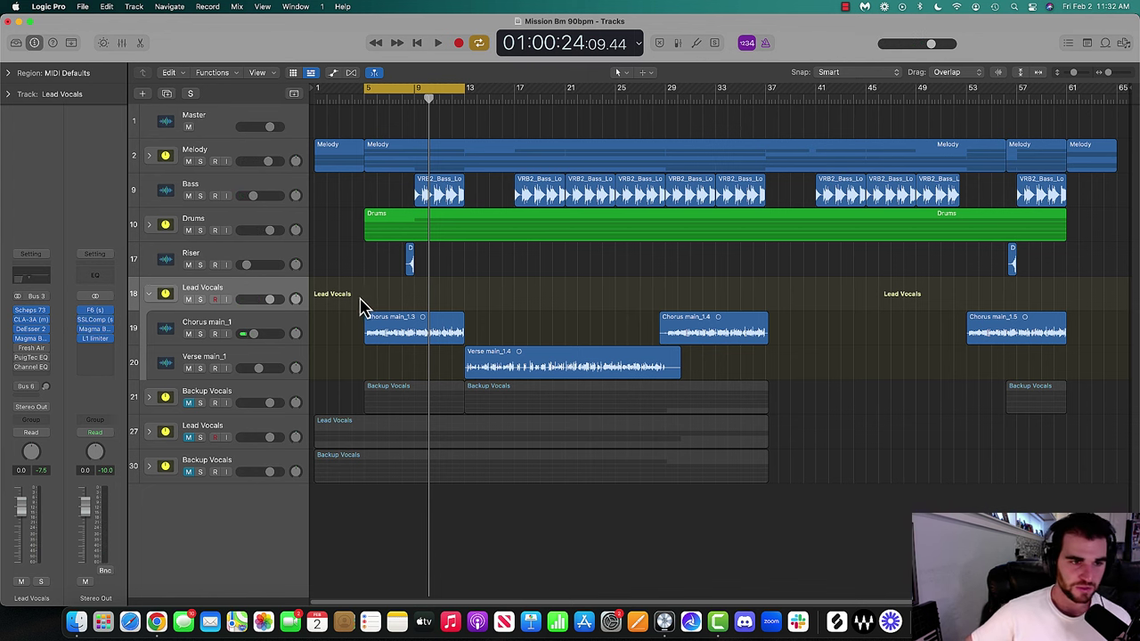
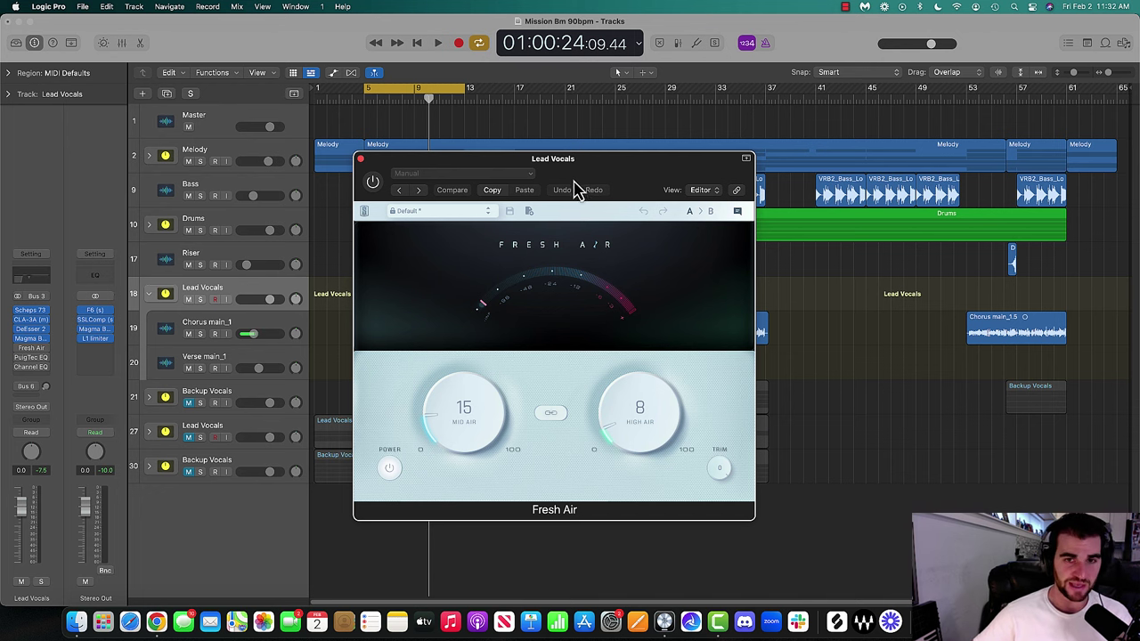
Try Fresh Air on the Lead Vocals stack, auditioning it soloed and in the full mix before closing its window
{"action": "key", "text": "space"}
{"action": "left_click_drag", "start_coordinate": [386, 178], "coordinate": [512, 168]}
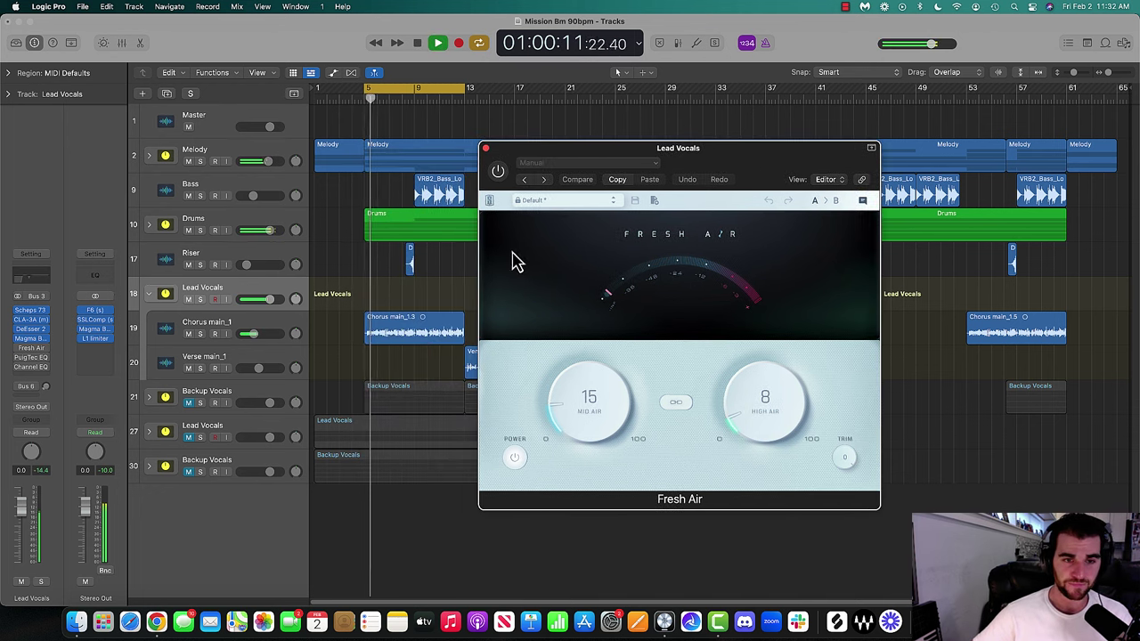
{"action": "key", "text": "s"}
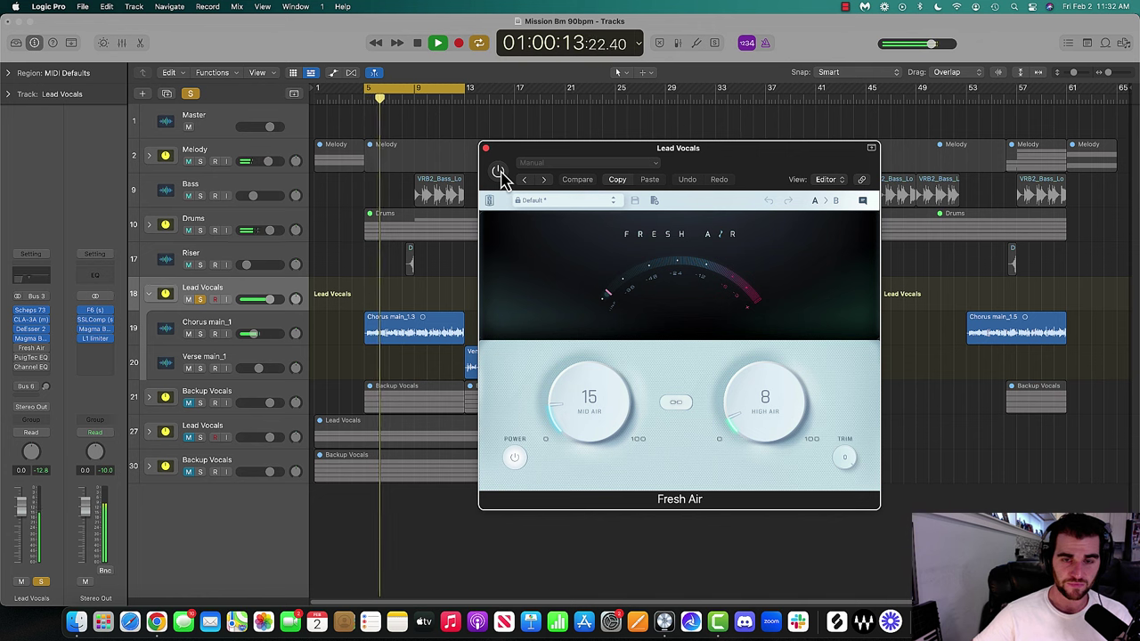
{"action": "key", "text": "s"}
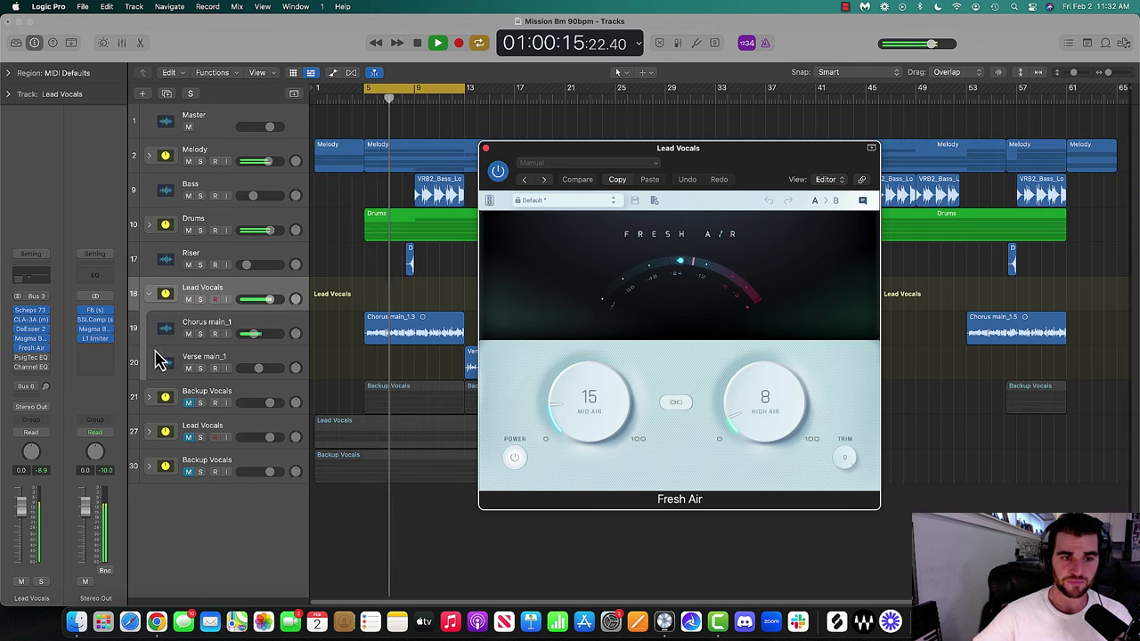
{"action": "left_click", "coordinate": [235, 329]}
{"action": "key", "text": "space"}
{"action": "left_click", "coordinate": [485, 148]}
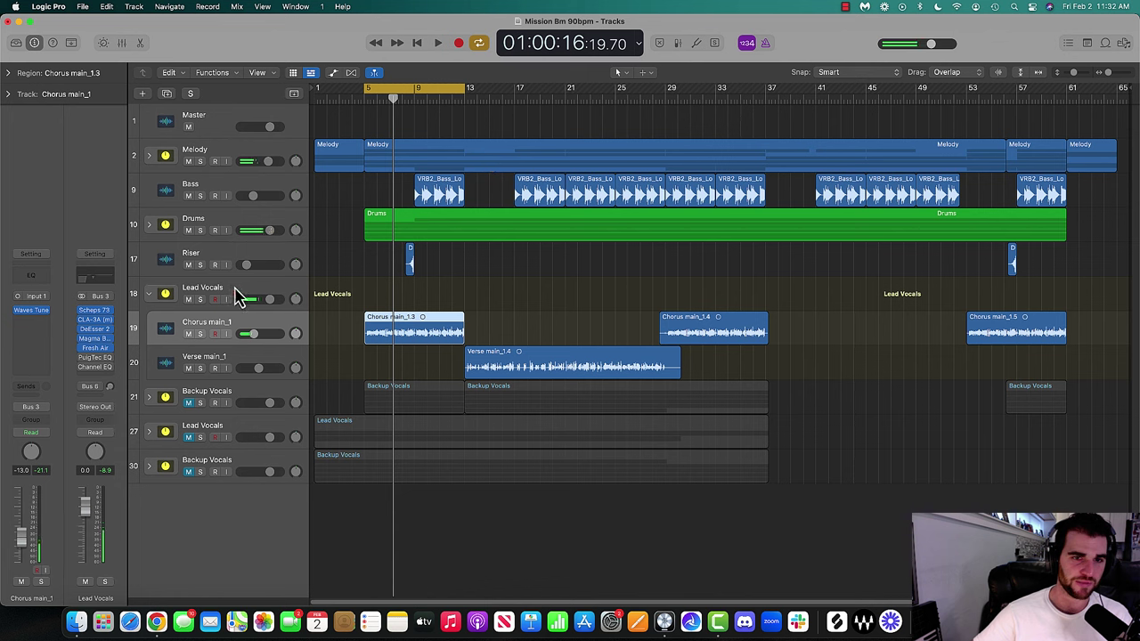
Reopen Magma BB Tubes on the soloed Lead Vocals, reset Beauty and Beast to 0 and slightly lower the Chorus main_1 volume
{"action": "left_click", "coordinate": [221, 295]}
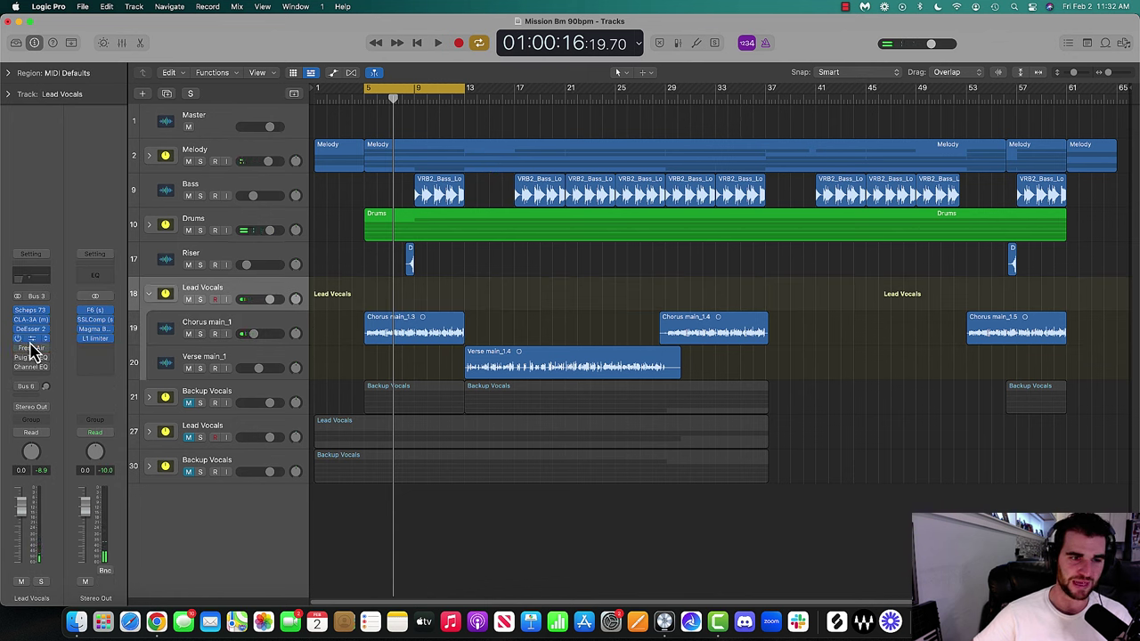
{"action": "left_click", "coordinate": [31, 339]}
{"action": "key", "text": "space"}
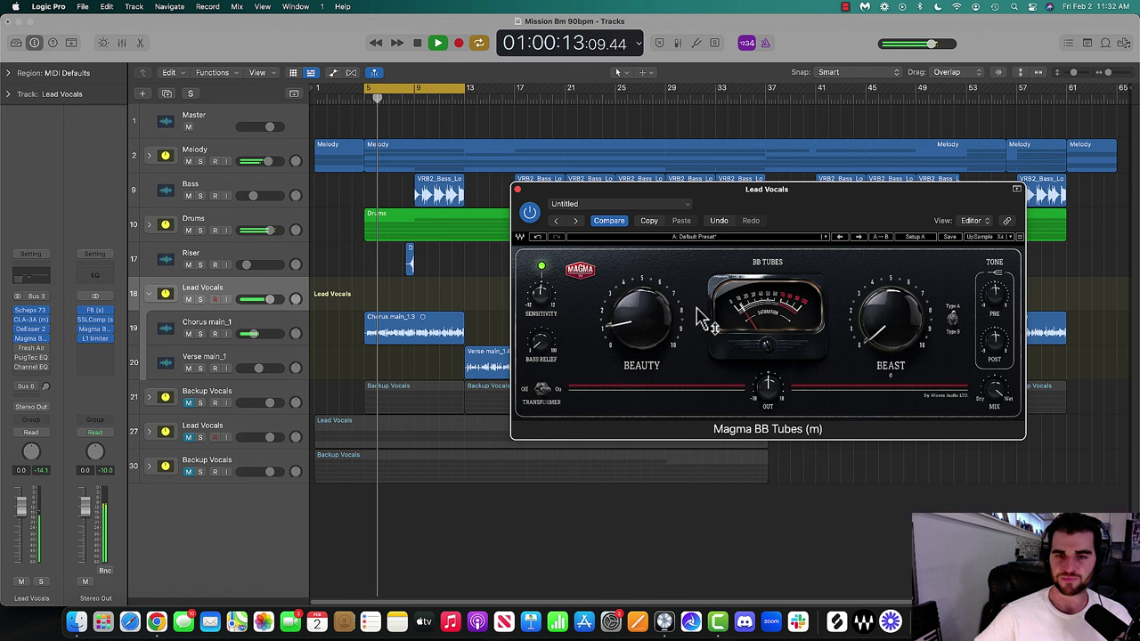
{"action": "key", "text": "s"}
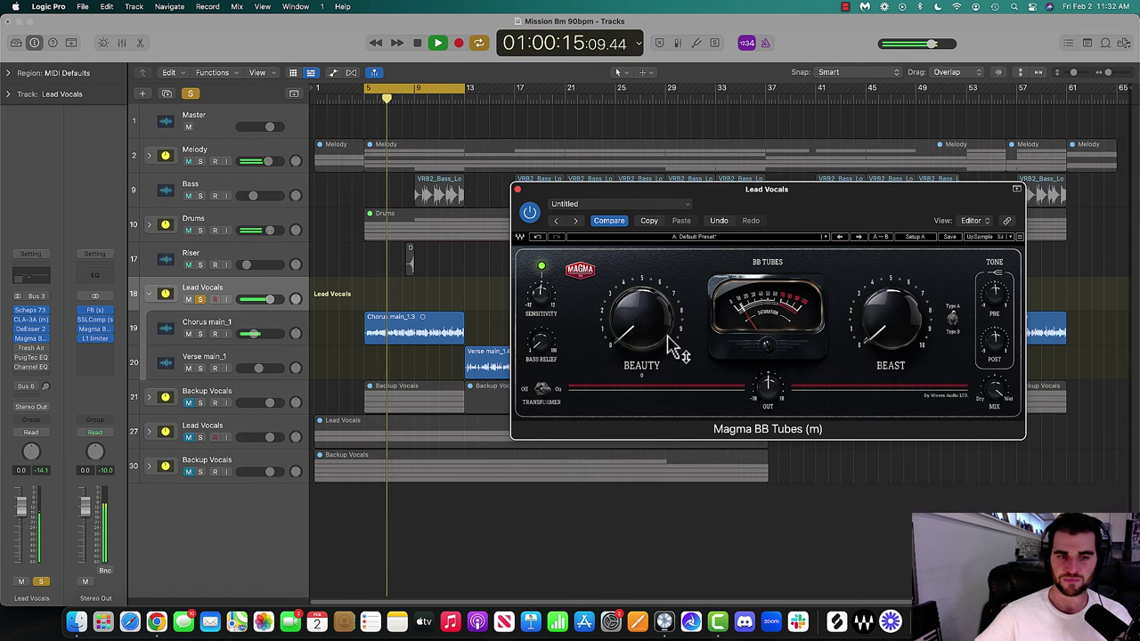
{"action": "left_click_drag", "start_coordinate": [252, 335], "coordinate": [248, 334]}
Bring Magma BB Tubes Beauty up to about 24 and Beast up slightly, fine-tuning both during soloed playback
{"action": "left_click_drag", "start_coordinate": [616, 320], "coordinate": [638, 334]}
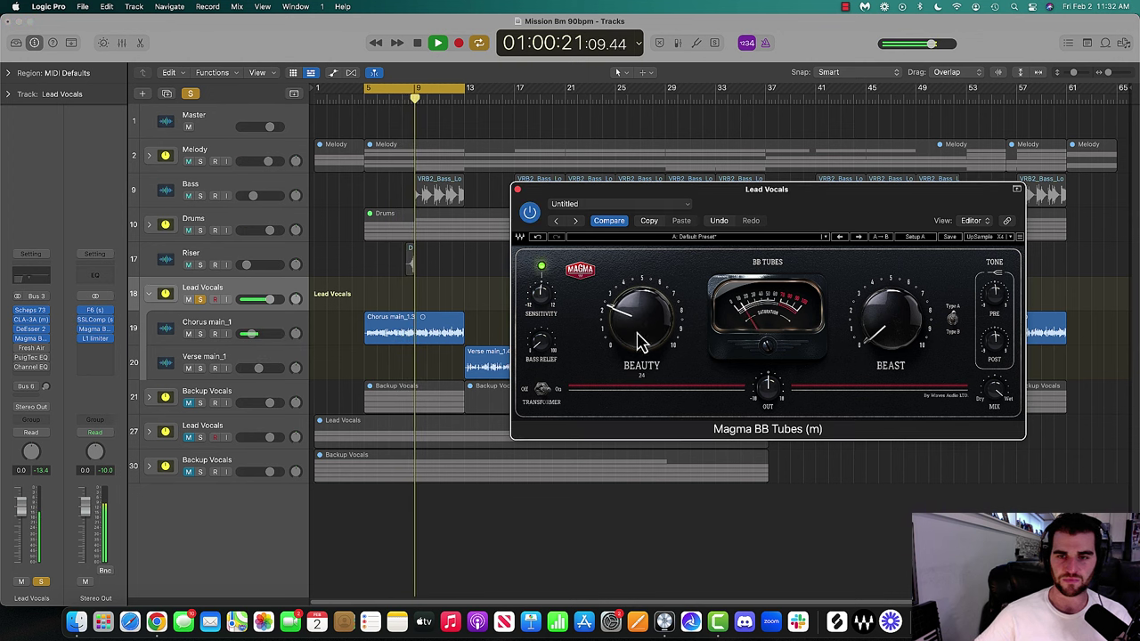
{"action": "mouse_move", "coordinate": [889, 331]}
{"action": "left_mouse_down"}
{"action": "mouse_move", "coordinate": [889, 305]}
{"action": "mouse_move", "coordinate": [889, 321]}
{"action": "left_mouse_up"}
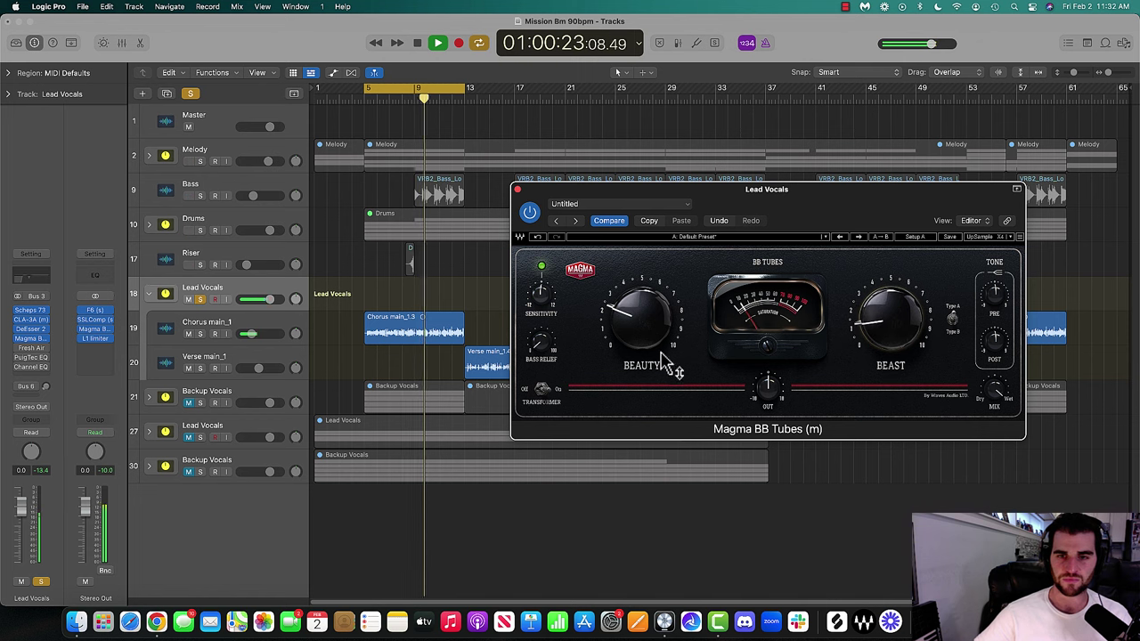
{"action": "left_click_drag", "start_coordinate": [667, 364], "coordinate": [666, 374]}
{"action": "key", "text": "space"}
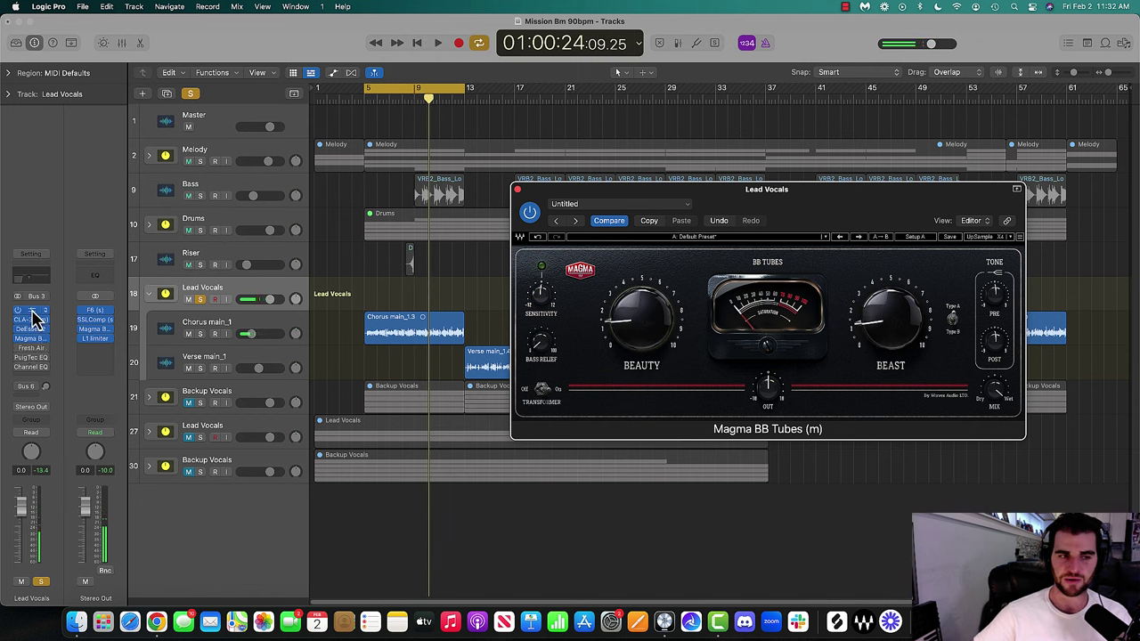
Fine-tune the Scheps 73 mid, low and high bands on Lead Vocals, clear the solo and close both plug-in windows
{"action": "left_click", "coordinate": [31, 311]}
{"action": "key", "text": "space"}
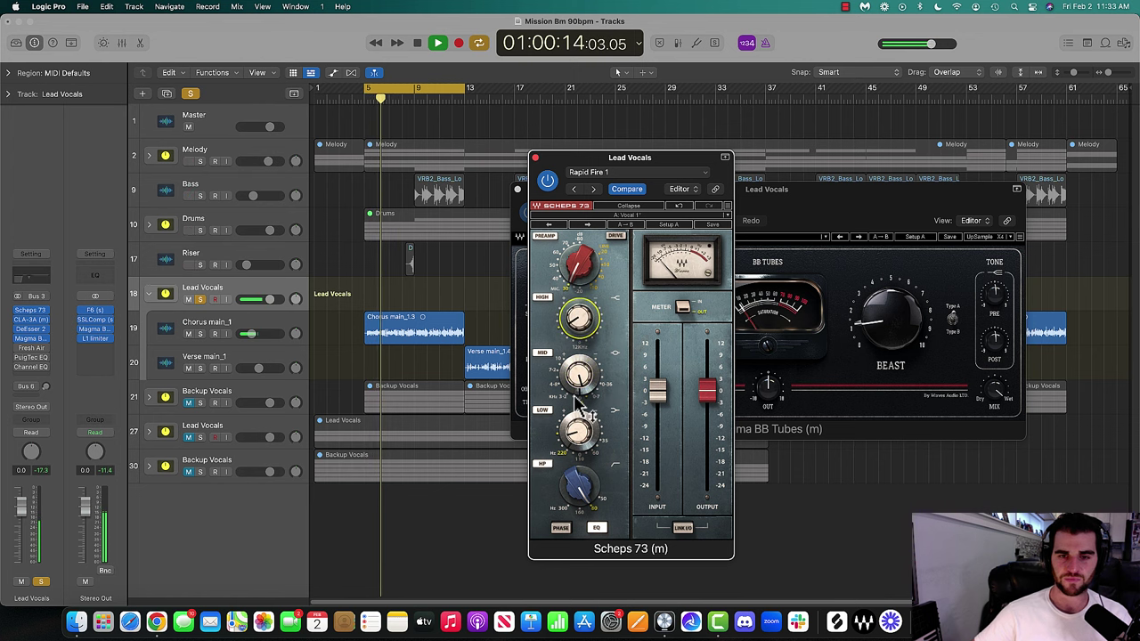
{"action": "left_click_drag", "start_coordinate": [578, 377], "coordinate": [578, 383]}
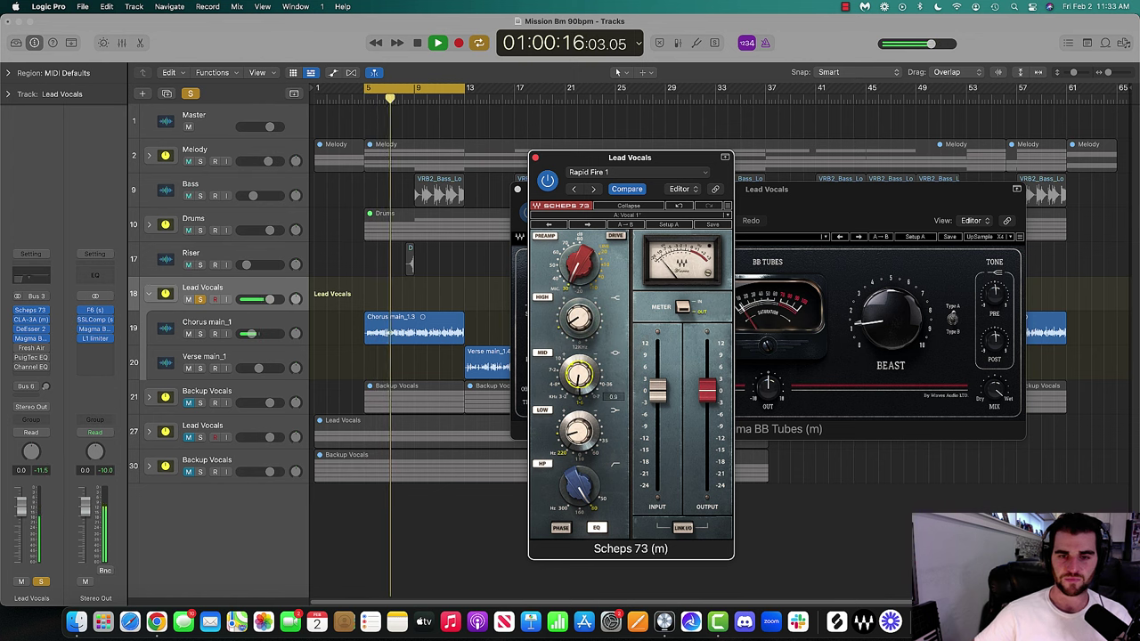
{"action": "left_click_drag", "start_coordinate": [578, 431], "coordinate": [578, 434]}
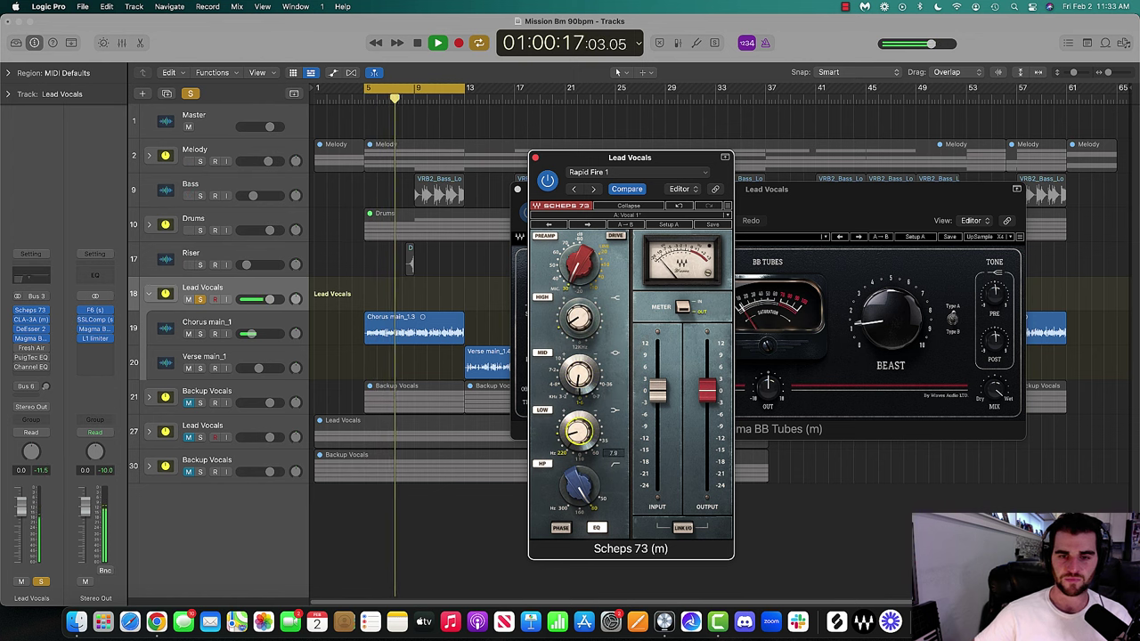
{"action": "left_click", "coordinate": [584, 325]}
{"action": "key", "text": "s"}
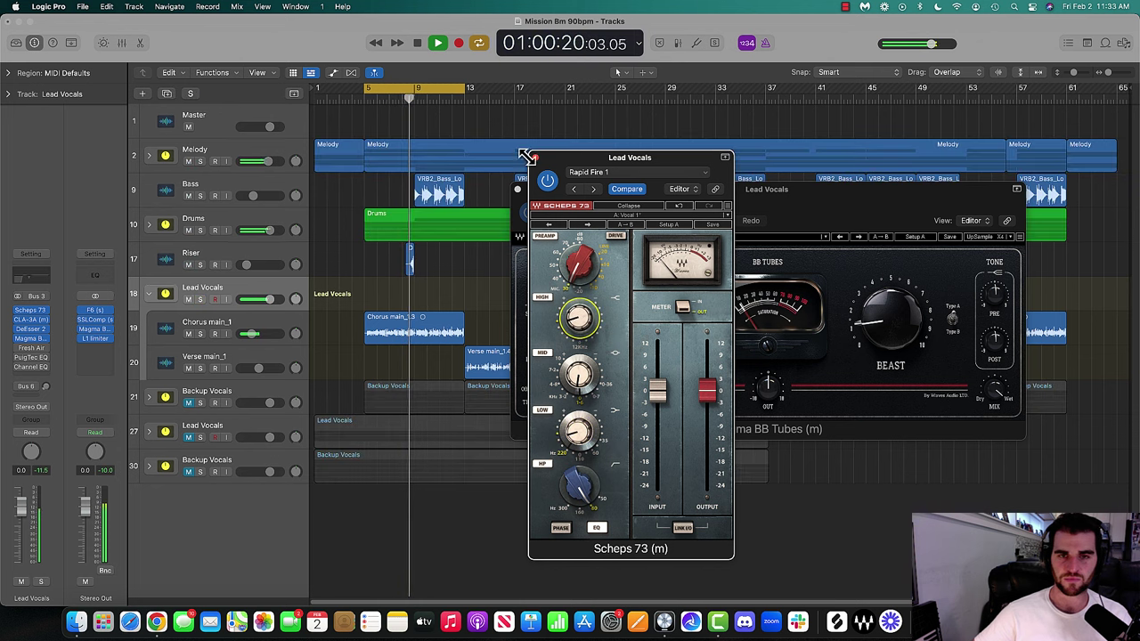
{"action": "left_click", "coordinate": [534, 157]}
{"action": "left_click", "coordinate": [518, 191]}
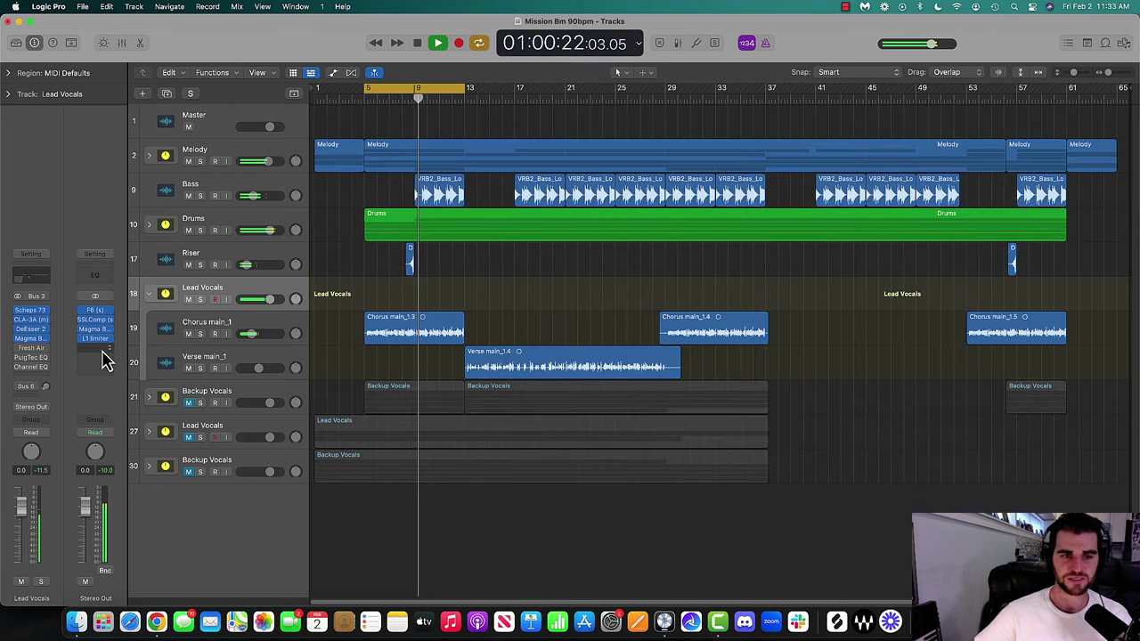
Open Fresh Air on the Lead Vocals stack and enable it while the loop plays with the vocals soloed
{"action": "key", "text": "space"}
{"action": "left_click", "coordinate": [32, 347]}
{"action": "key", "text": "space"}
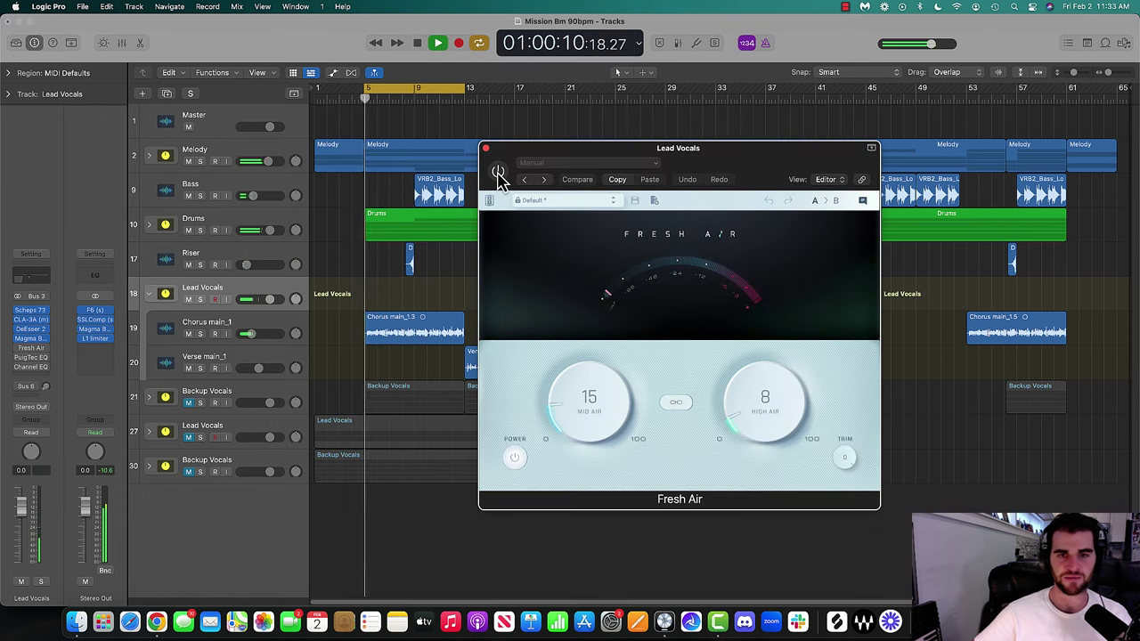
{"action": "key", "text": "s"}
{"action": "left_click", "coordinate": [499, 173]}
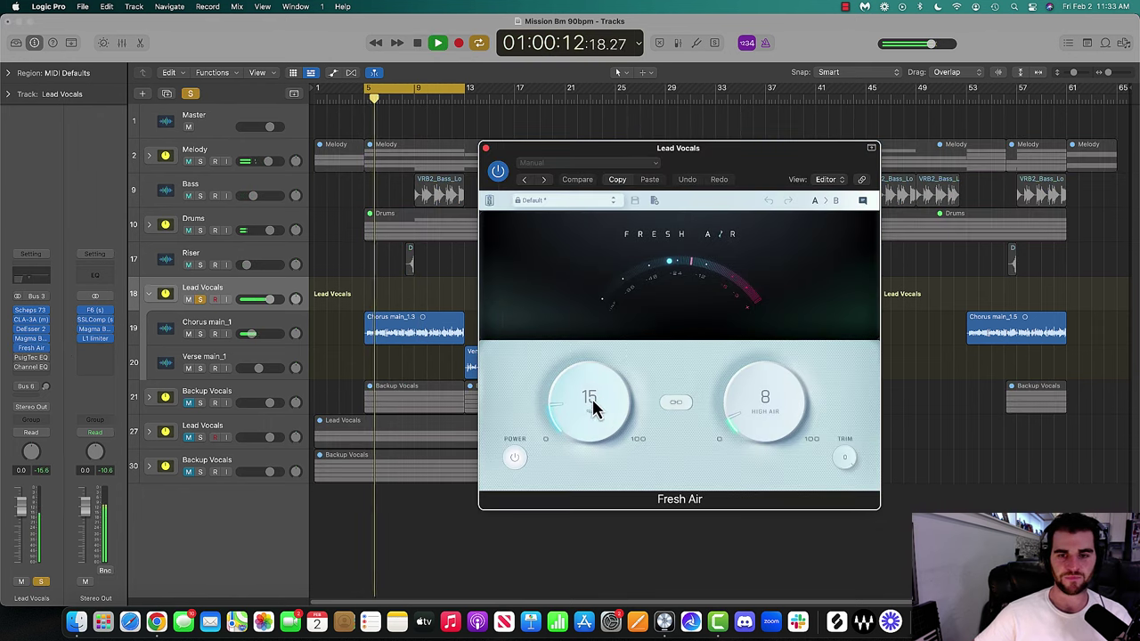
Bring Fresh Air's Mid Air and High Air down to 0 while listening to the soloed vocals
{"action": "left_click_drag", "start_coordinate": [592, 403], "coordinate": [646, 507]}
{"action": "left_click_drag", "start_coordinate": [764, 423], "coordinate": [753, 503]}
{"action": "left_click_drag", "start_coordinate": [588, 453], "coordinate": [710, 474]}
{"action": "left_click_drag", "start_coordinate": [750, 414], "coordinate": [715, 550]}
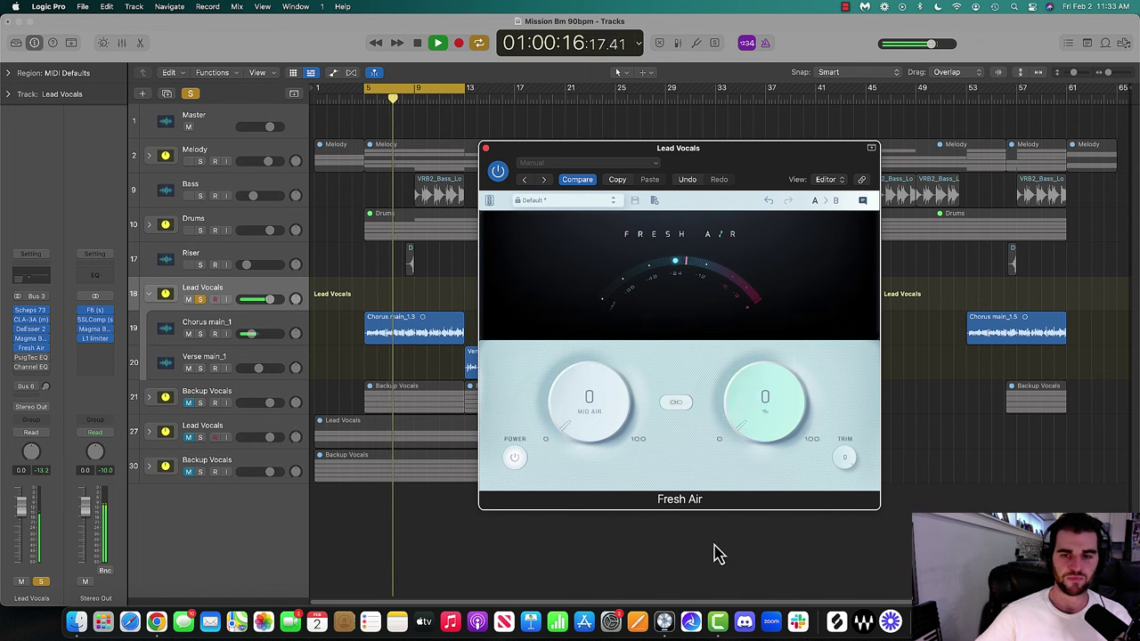
Unsolo the vocals, raise Fresh Air's Mid Air and High Air to 13 each, and compare against the bypassed sound
{"action": "key", "text": "s"}
{"action": "left_click_drag", "start_coordinate": [589, 426], "coordinate": [520, 300]}
{"action": "left_click_drag", "start_coordinate": [753, 442], "coordinate": [688, 343]}
{"action": "left_click_drag", "start_coordinate": [588, 401], "coordinate": [575, 428]}
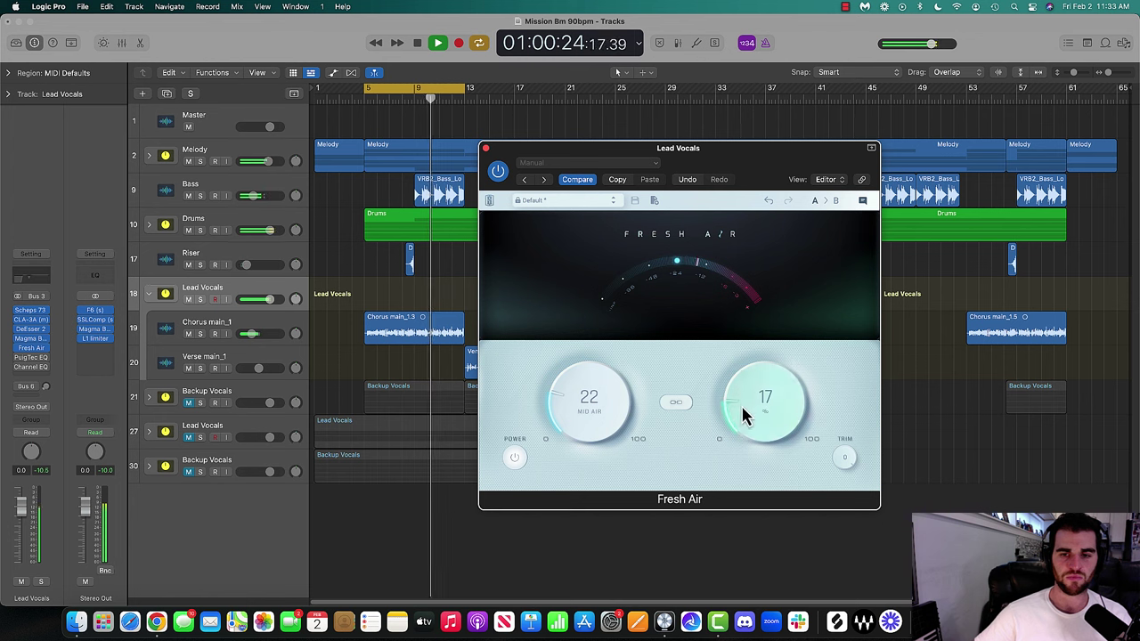
{"action": "left_click_drag", "start_coordinate": [746, 412], "coordinate": [745, 426]}
{"action": "left_click_drag", "start_coordinate": [590, 433], "coordinate": [557, 445]}
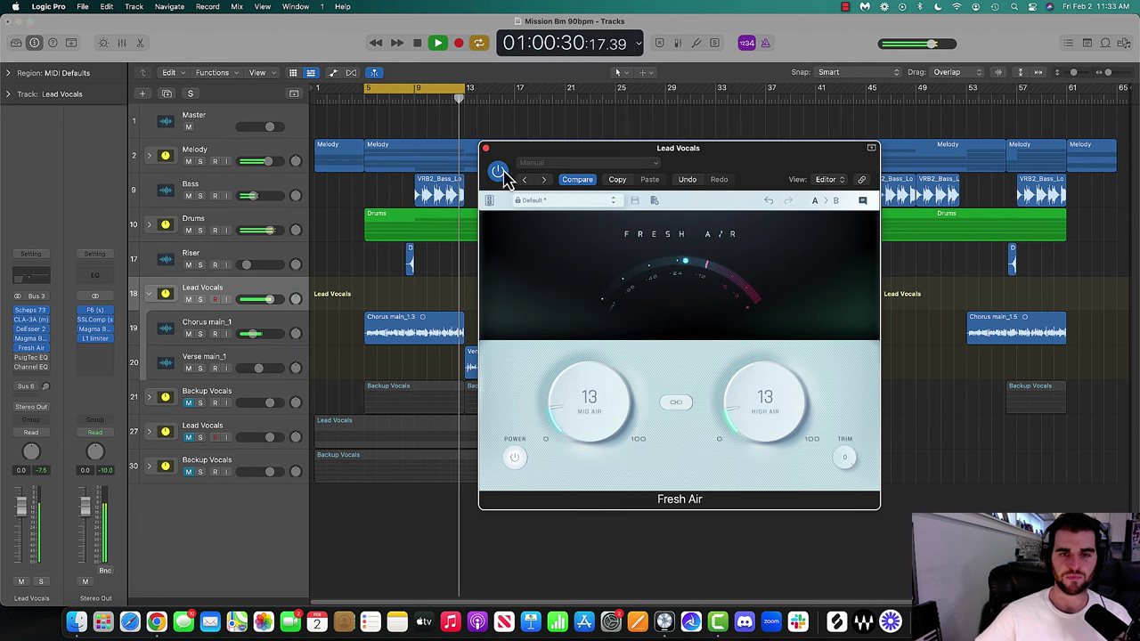
{"action": "left_click", "coordinate": [498, 172]}
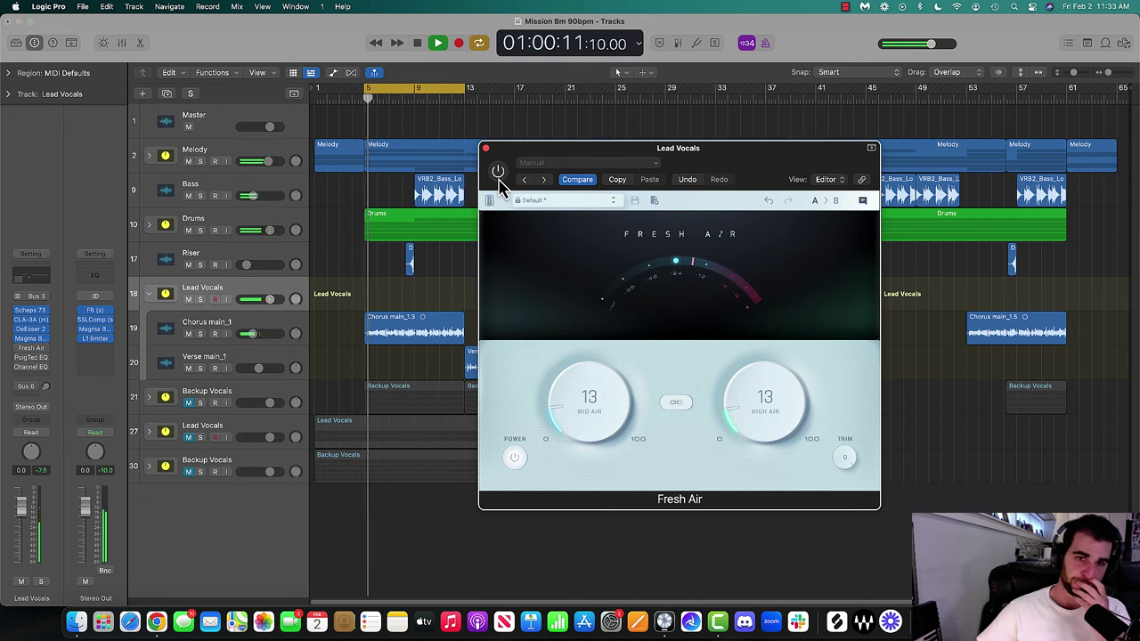
{"action": "left_click", "coordinate": [499, 173]}
Lower Fresh Air's Mid Air to 7 and High Air to 8, and replace its window with the PuigTec EQP1A
{"action": "left_click_drag", "start_coordinate": [755, 410], "coordinate": [756, 417]}
{"action": "left_click_drag", "start_coordinate": [597, 407], "coordinate": [598, 415]}
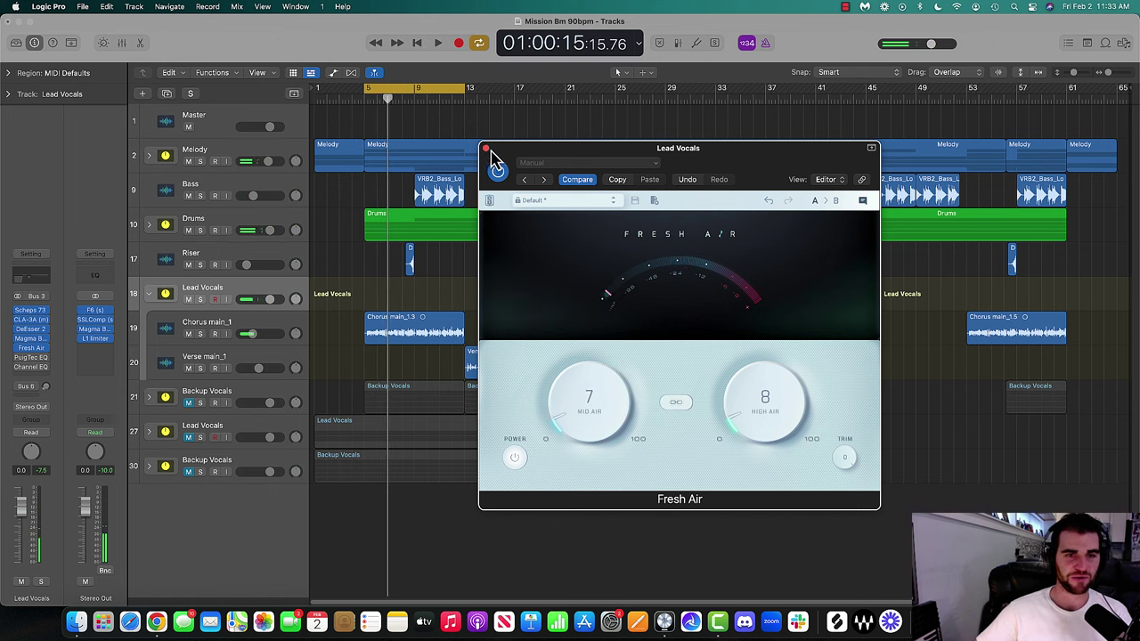
{"action": "left_click", "coordinate": [485, 149]}
{"action": "left_click", "coordinate": [30, 358]}
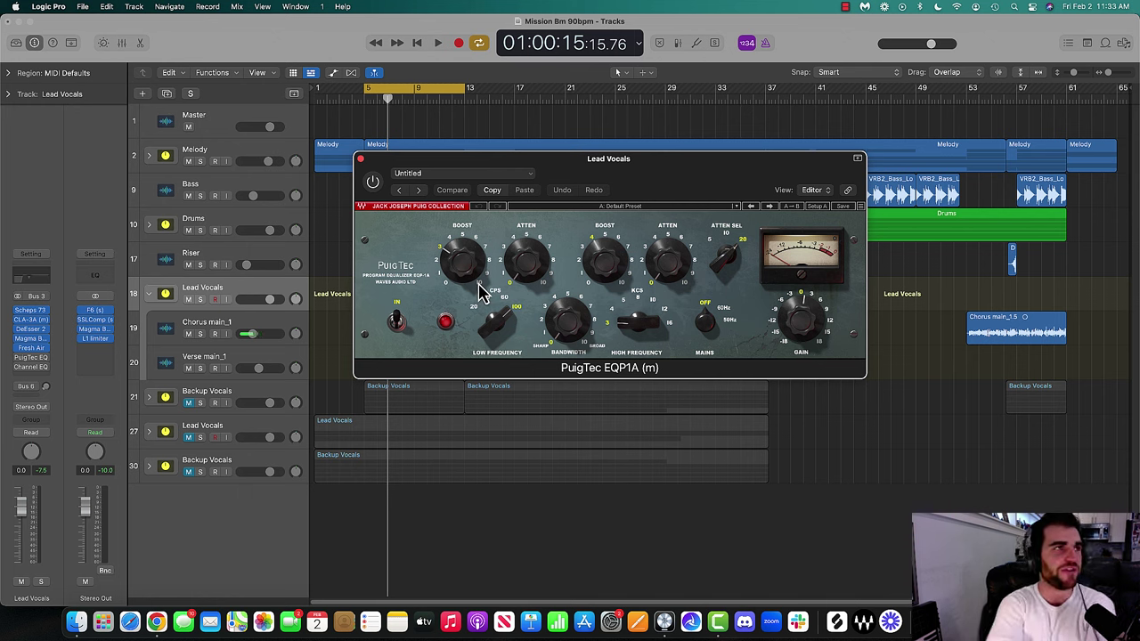
Insert a Multipressor at the end of the Lead Vocals effect chain and close its window
{"action": "left_click", "coordinate": [28, 376]}
{"action": "mouse_move", "coordinate": [49, 464]}
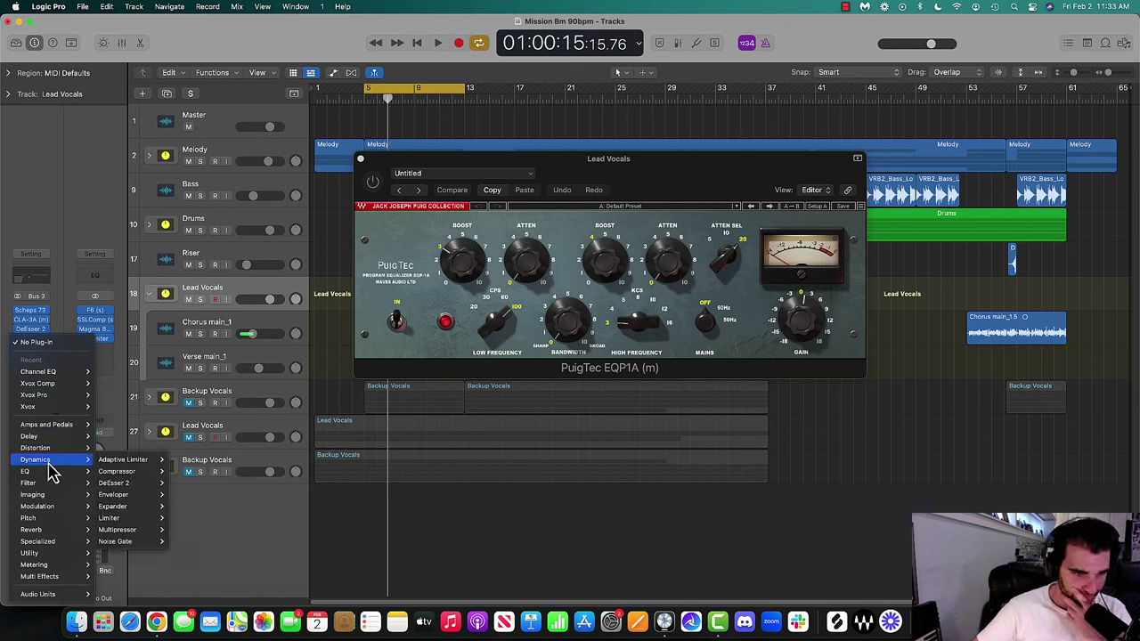
{"action": "mouse_move", "coordinate": [116, 529]}
{"action": "left_click", "coordinate": [176, 531]}
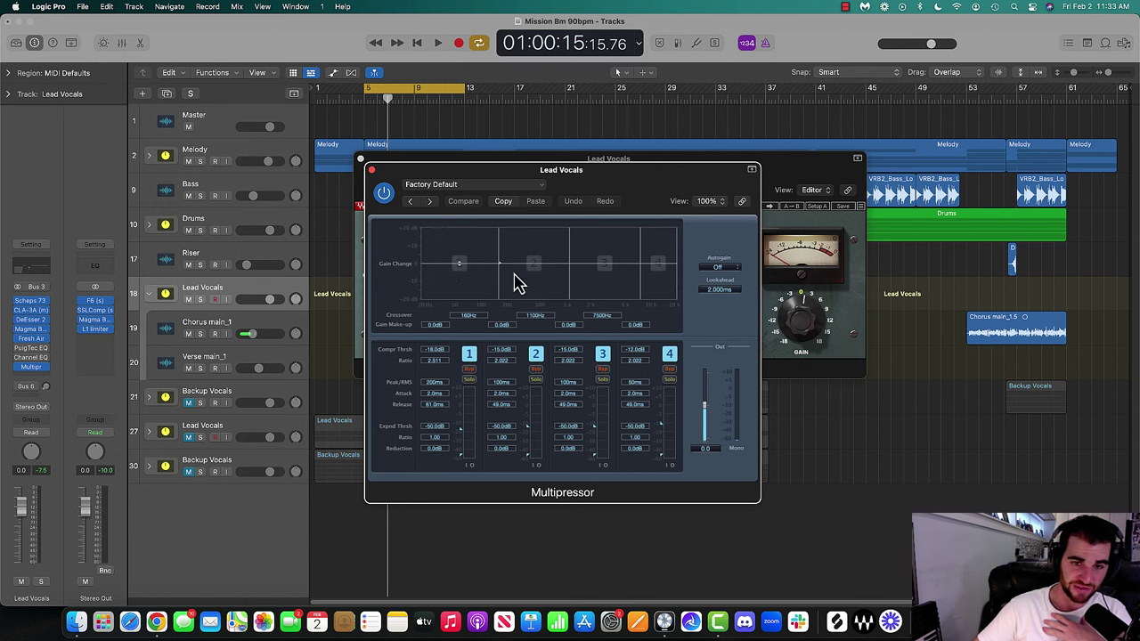
{"action": "left_click", "coordinate": [372, 170]}
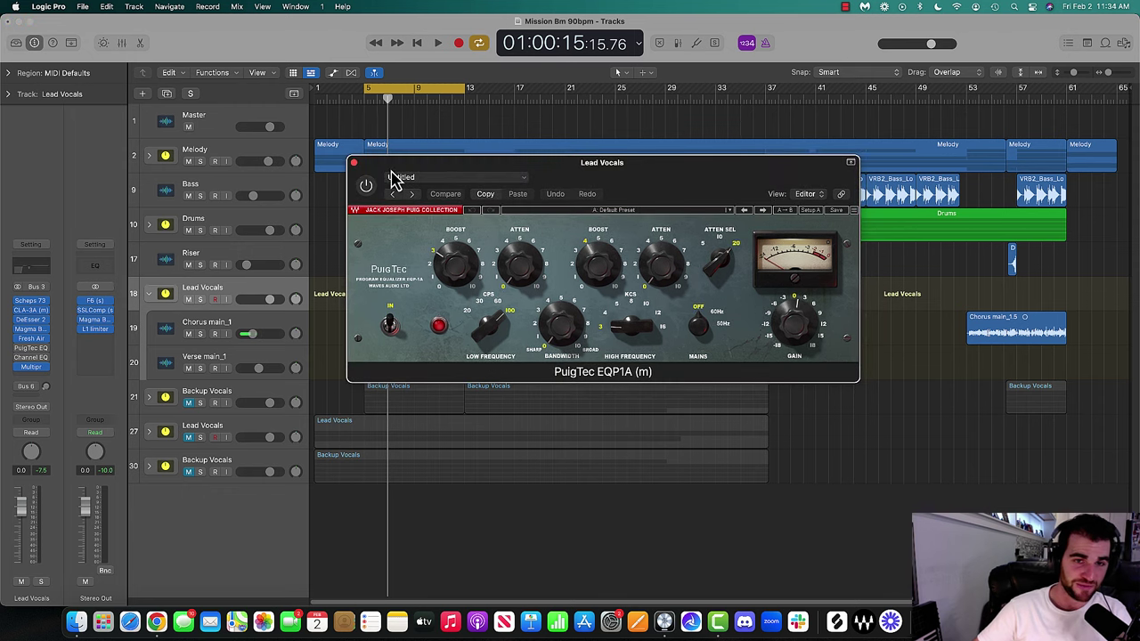
Enable the PuigTec EQP1A on Lead Vocals while auditioning the soloed vocals from the loop start
{"action": "left_click_drag", "start_coordinate": [392, 174], "coordinate": [579, 174]}
{"action": "key", "text": "space"}
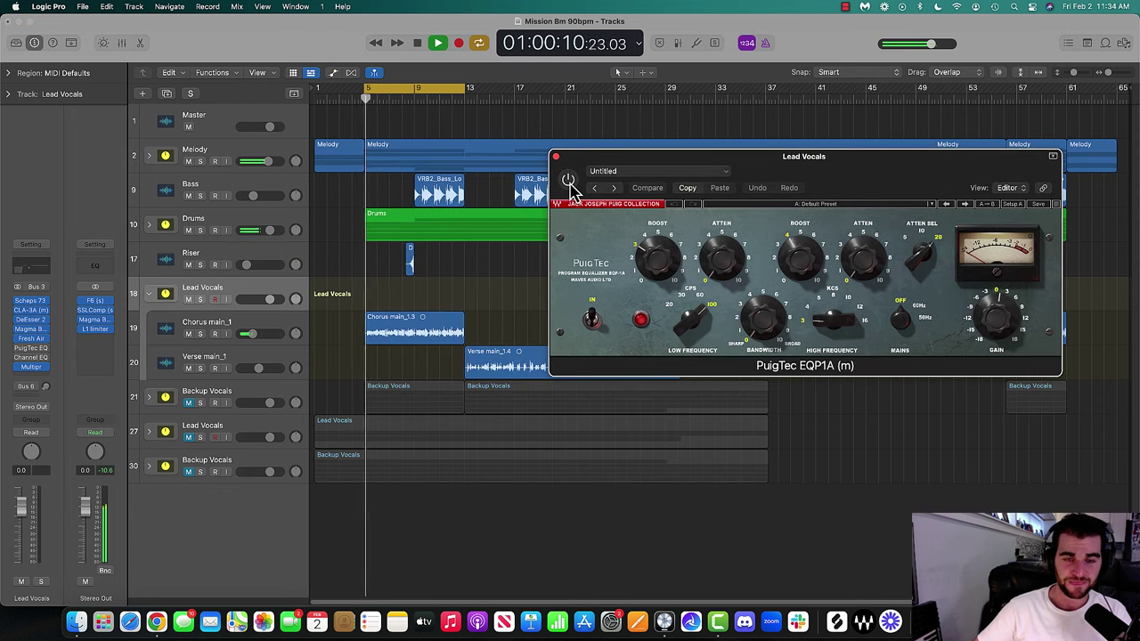
{"action": "key", "text": "s"}
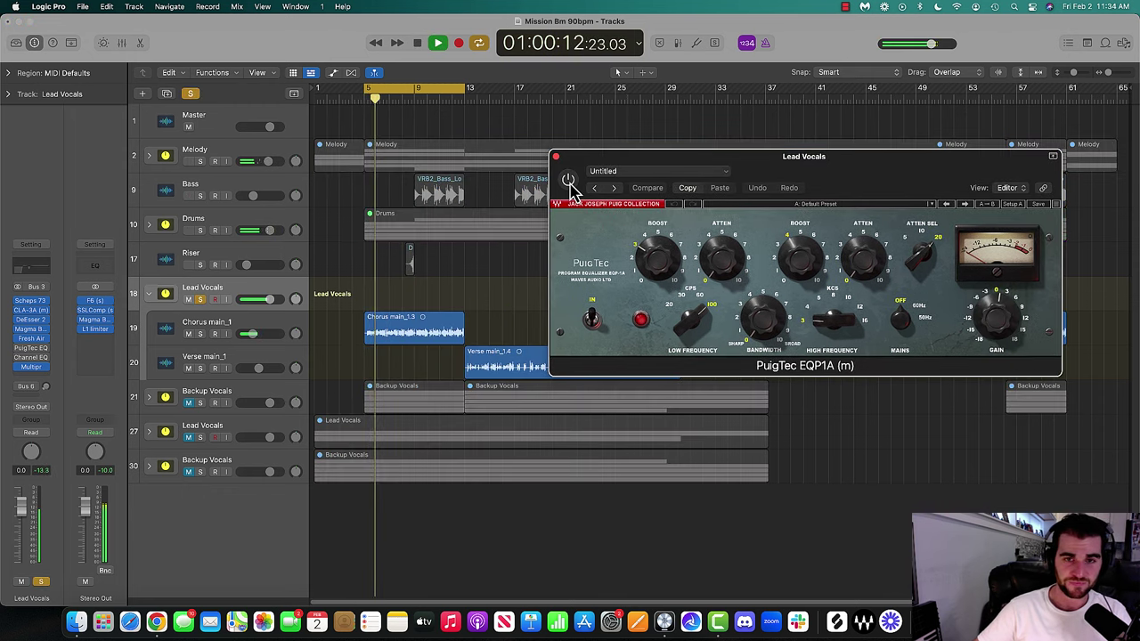
{"action": "left_click", "coordinate": [568, 182]}
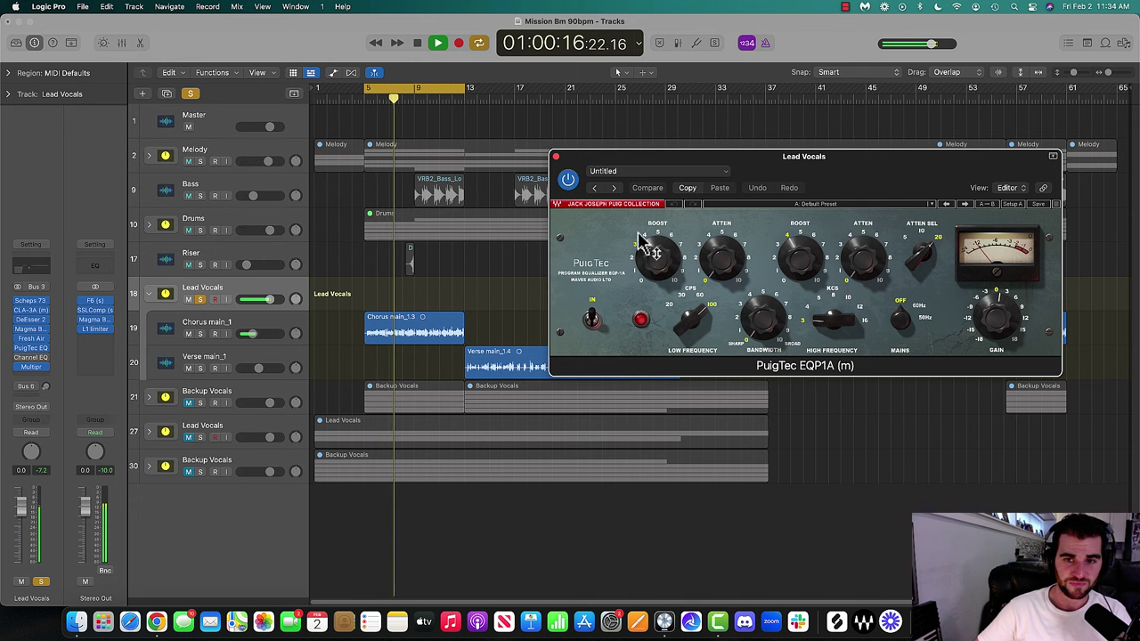
Turn the PuigTec's high-frequency boost down to about 0 and its low-frequency boost to about 0.8 by ear
{"action": "left_click_drag", "start_coordinate": [655, 256], "coordinate": [656, 294]}
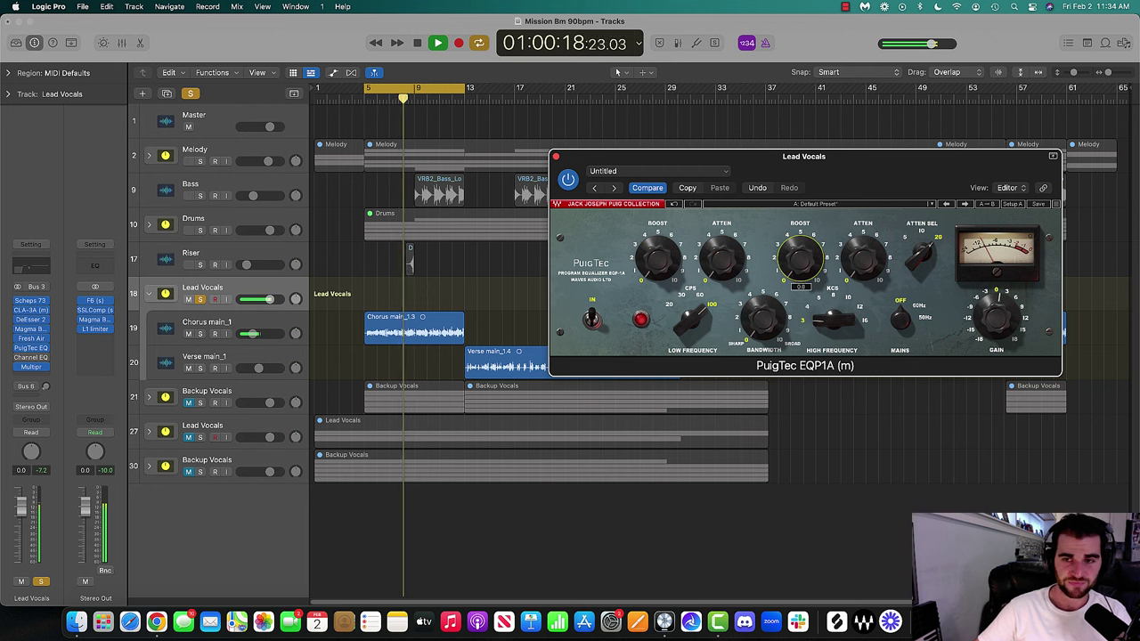
{"action": "left_click_drag", "start_coordinate": [651, 269], "coordinate": [655, 244]}
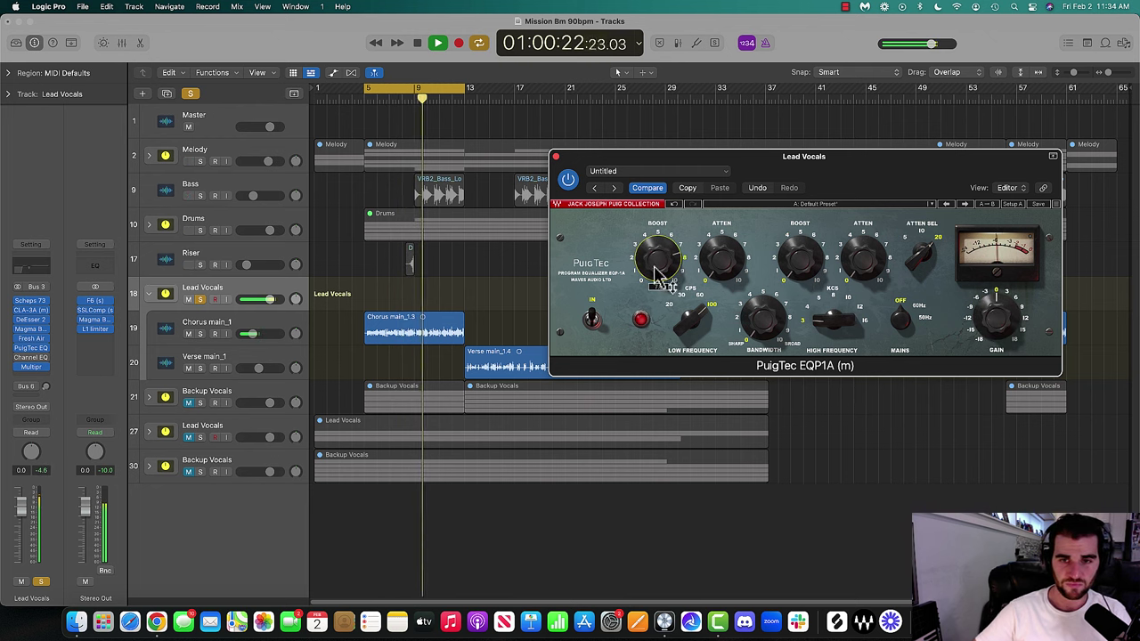
{"action": "key", "text": "space"}
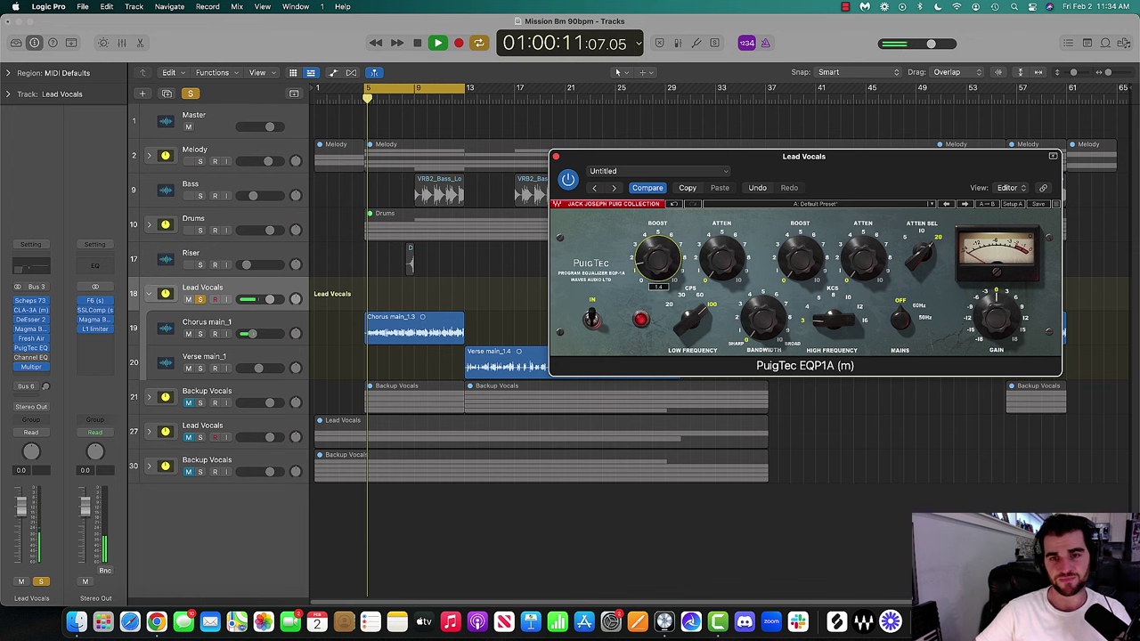
{"action": "left_click_drag", "start_coordinate": [659, 258], "coordinate": [659, 271]}
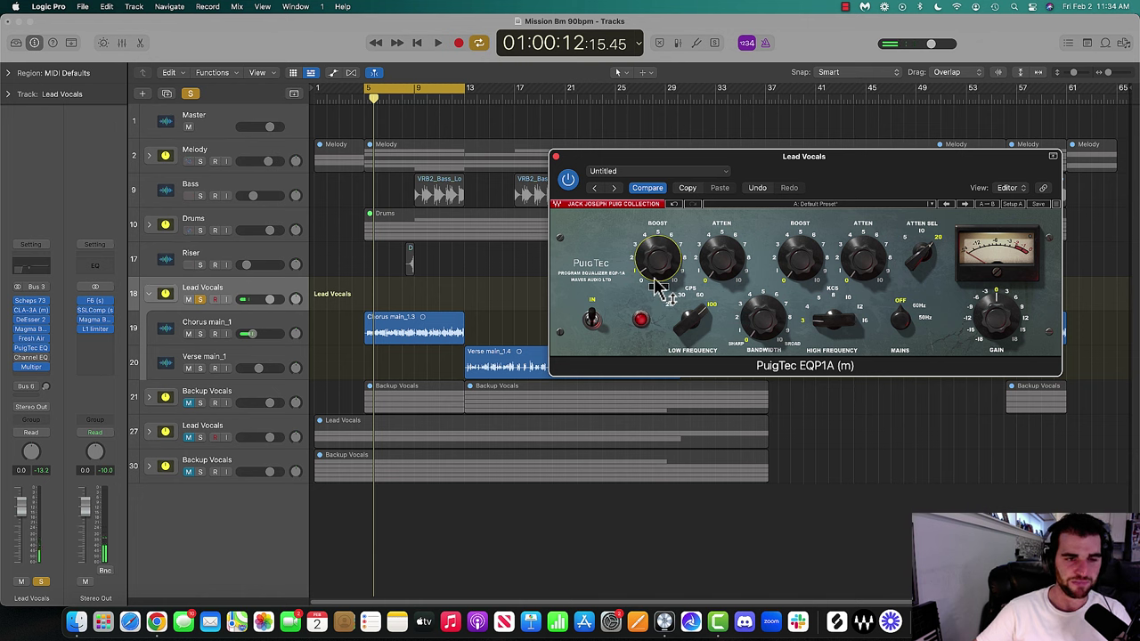
{"action": "key", "text": "space"}
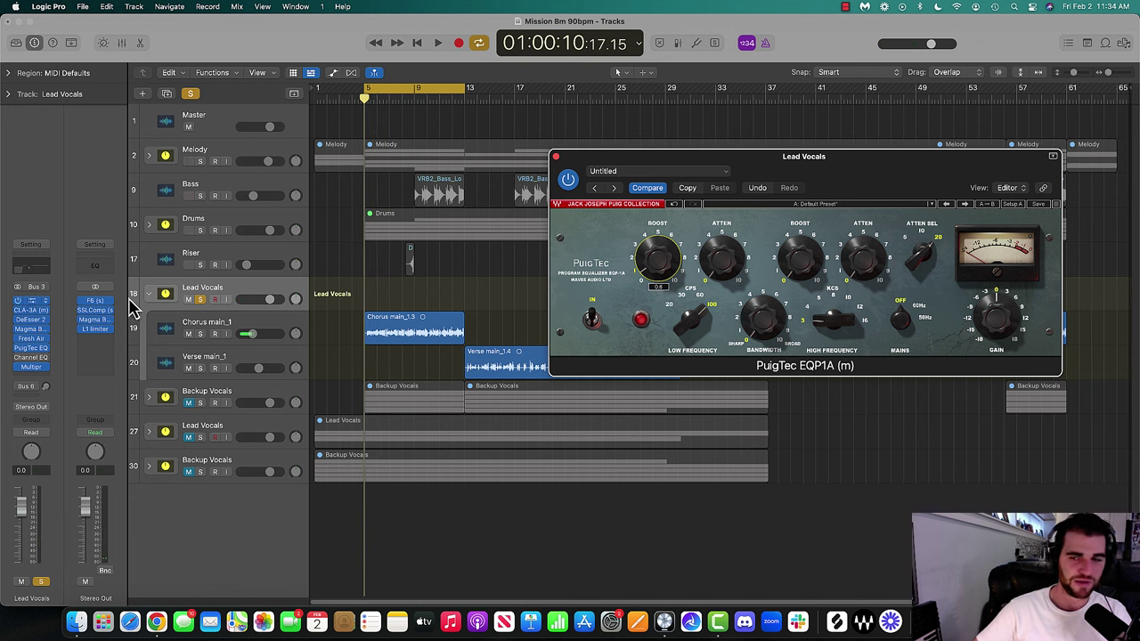
Set the low-band gain to 5.0 in the Scheps 73 on Lead Vocals and close the plug-in
{"action": "left_click", "coordinate": [31, 301]}
{"action": "left_click_drag", "start_coordinate": [583, 431], "coordinate": [583, 438]}
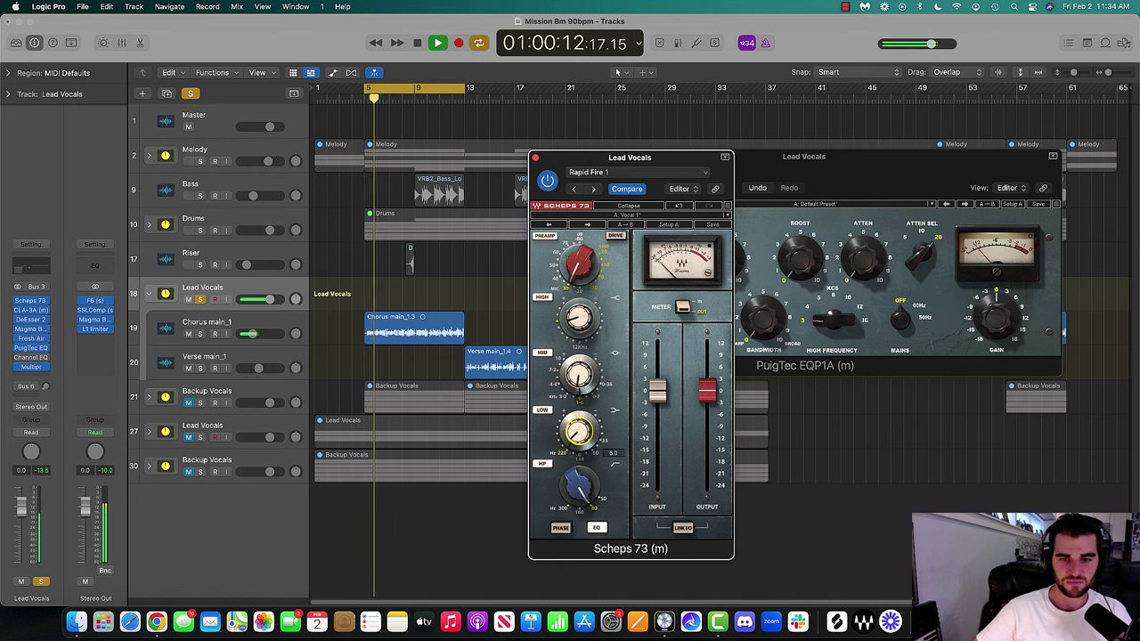
{"action": "left_click", "coordinate": [534, 158]}
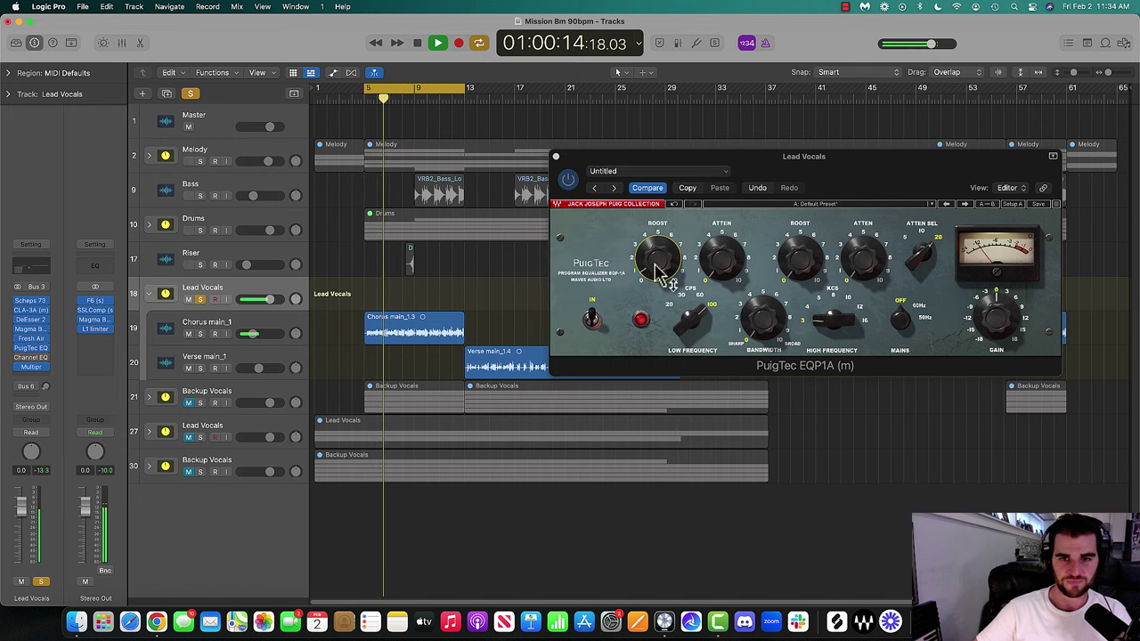
Raise the PuigTec's low-frequency boost to about 3, adjust its high-frequency boost by ear, and return to the full mix
{"action": "left_click", "coordinate": [657, 258]}
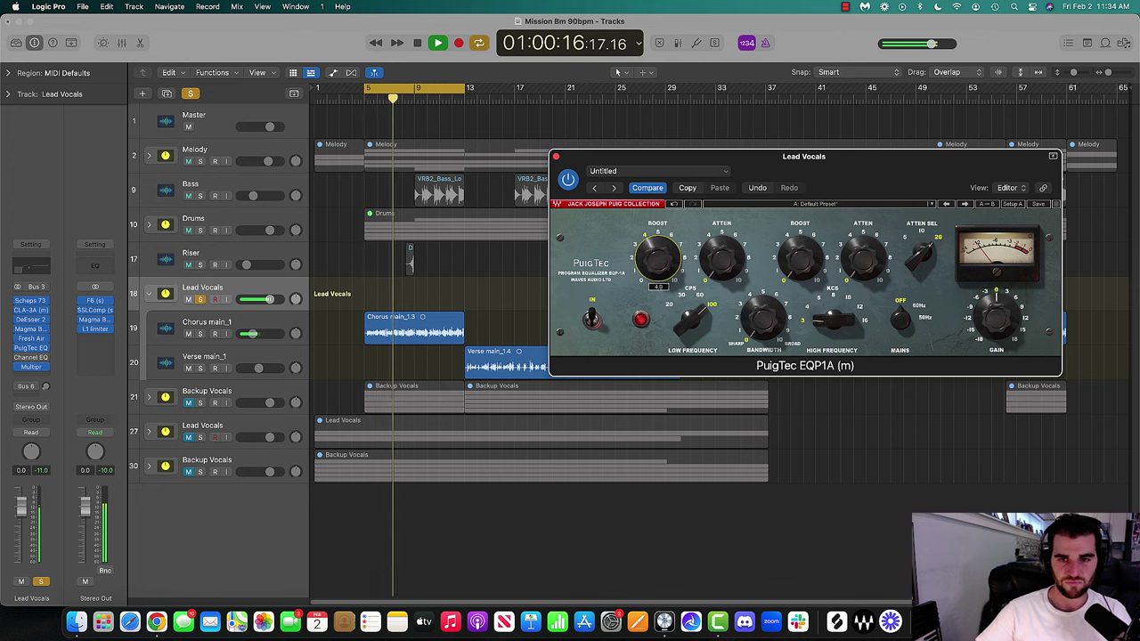
{"action": "left_click", "coordinate": [794, 272]}
{"action": "key", "text": "space"}
{"action": "left_click", "coordinate": [805, 281]}
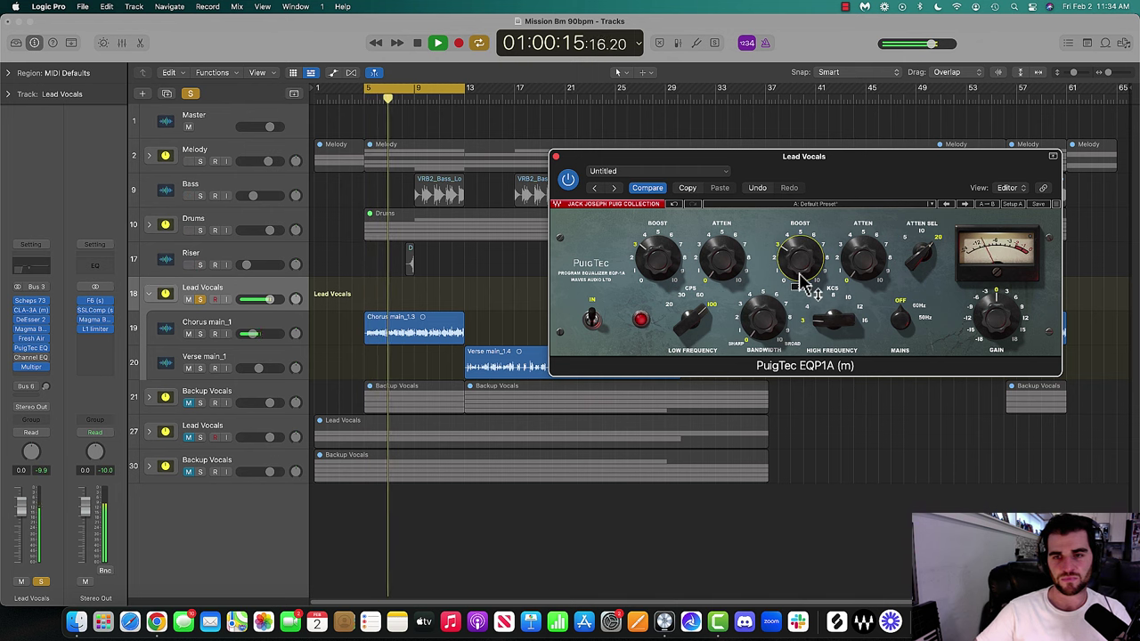
{"action": "key", "text": "space"}
{"action": "key", "text": "s"}
{"action": "key", "text": "space"}
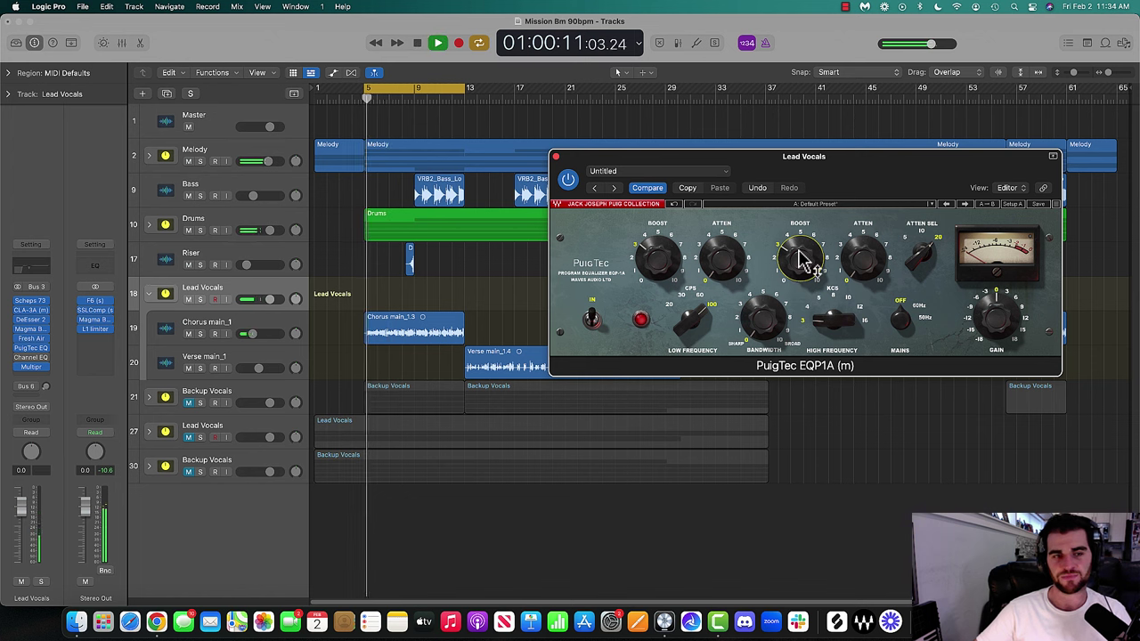
Remove the Multipressor from the Lead Vocals chain and bypass the PuigTec EQP1A
{"action": "left_click", "coordinate": [42, 366]}
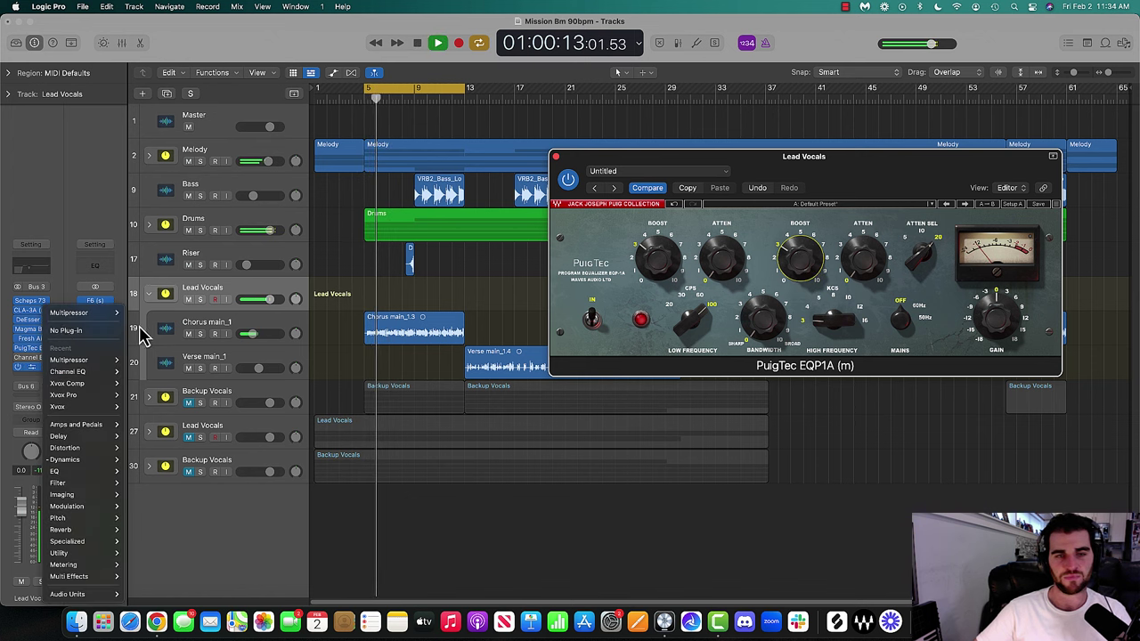
{"action": "left_click", "coordinate": [82, 331]}
{"action": "left_click", "coordinate": [573, 180]}
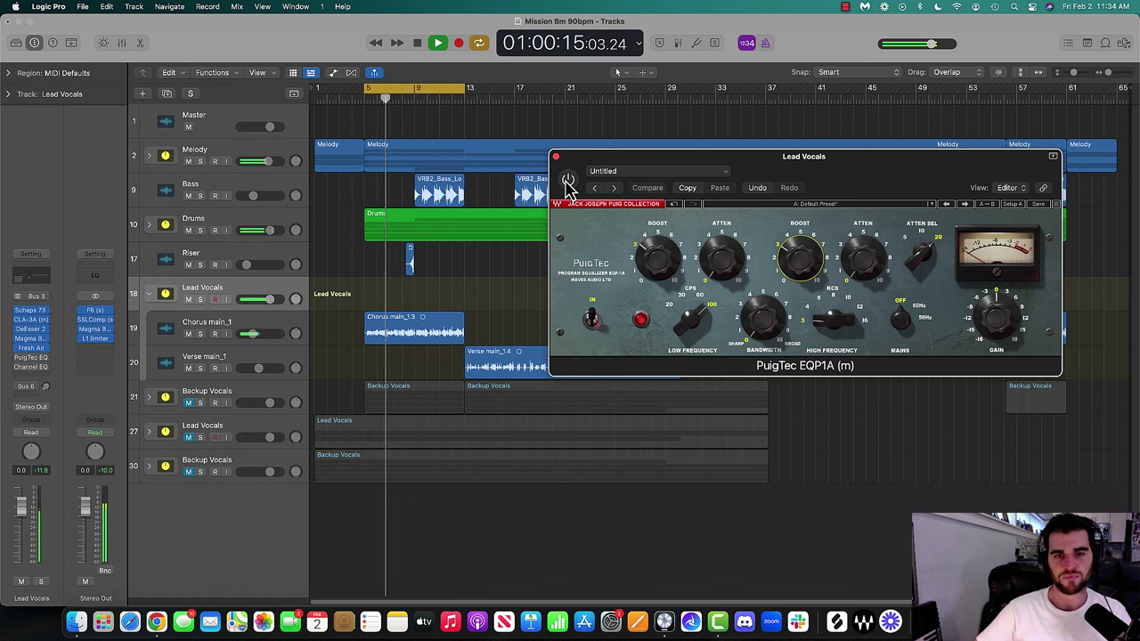
Lower the DeEsser 2 threshold on Lead Vocals to -40.8 dB and close the plug-in
{"action": "left_click", "coordinate": [30, 329]}
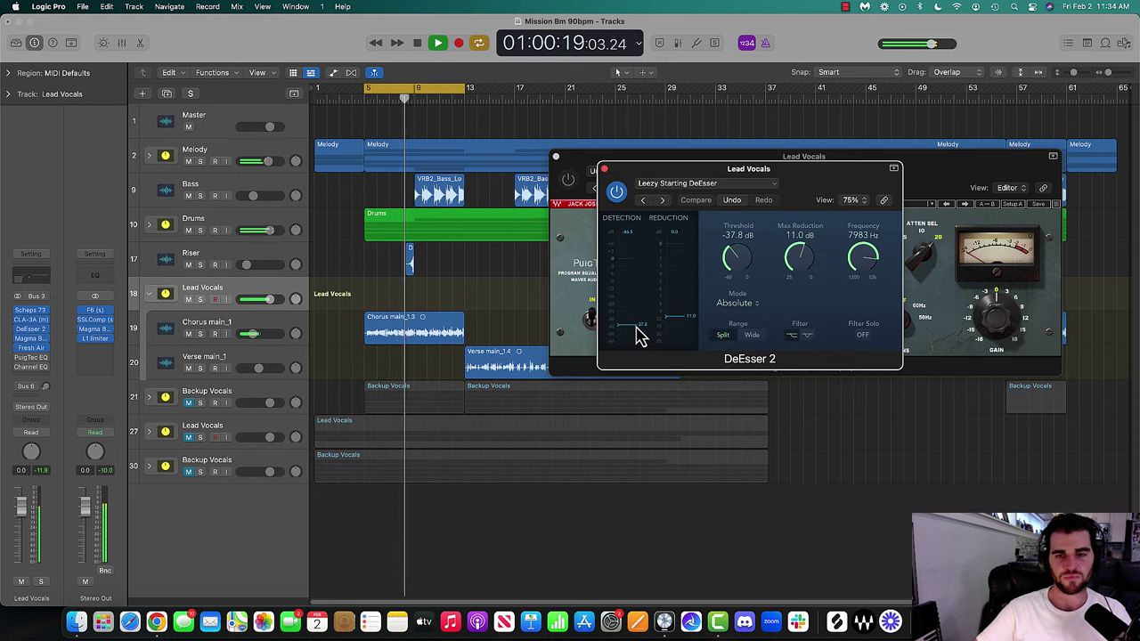
{"action": "mouse_move", "coordinate": [634, 326]}
{"action": "left_mouse_down"}
{"action": "mouse_move", "coordinate": [638, 316]}
{"action": "mouse_move", "coordinate": [646, 344]}
{"action": "mouse_move", "coordinate": [650, 334]}
{"action": "left_mouse_up"}
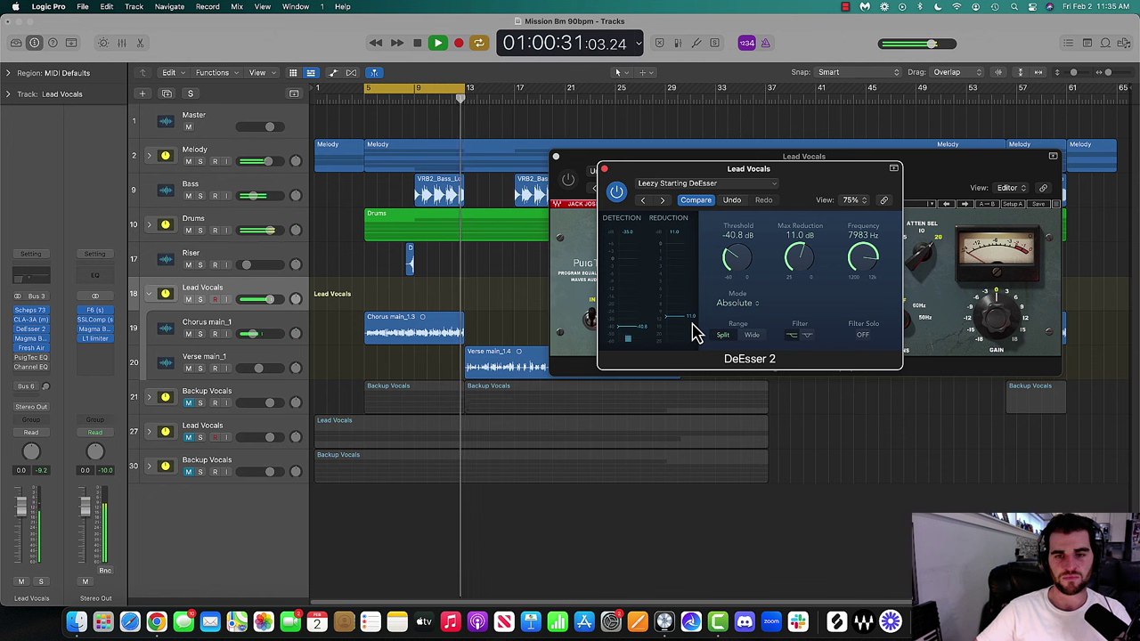
{"action": "left_click", "coordinate": [605, 170]}
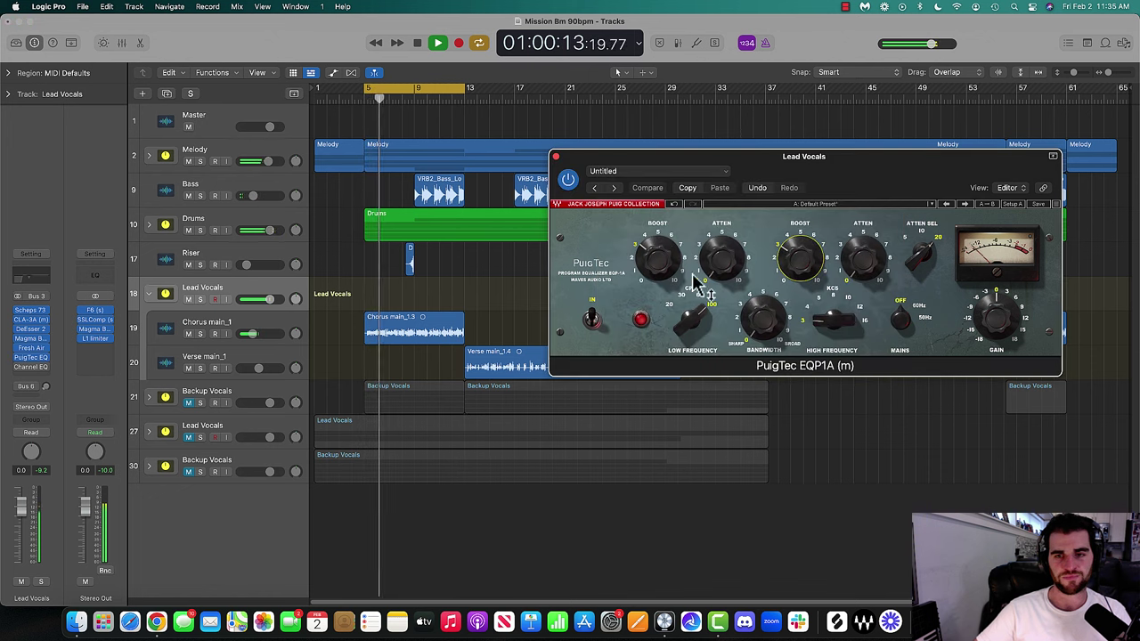
Fine-tune the PuigTec's low-frequency boost to about 3 and high-frequency boost to about 1.2, comparing the mix with the plug-in bypassed
{"action": "left_click_drag", "start_coordinate": [807, 267], "coordinate": [799, 256]}
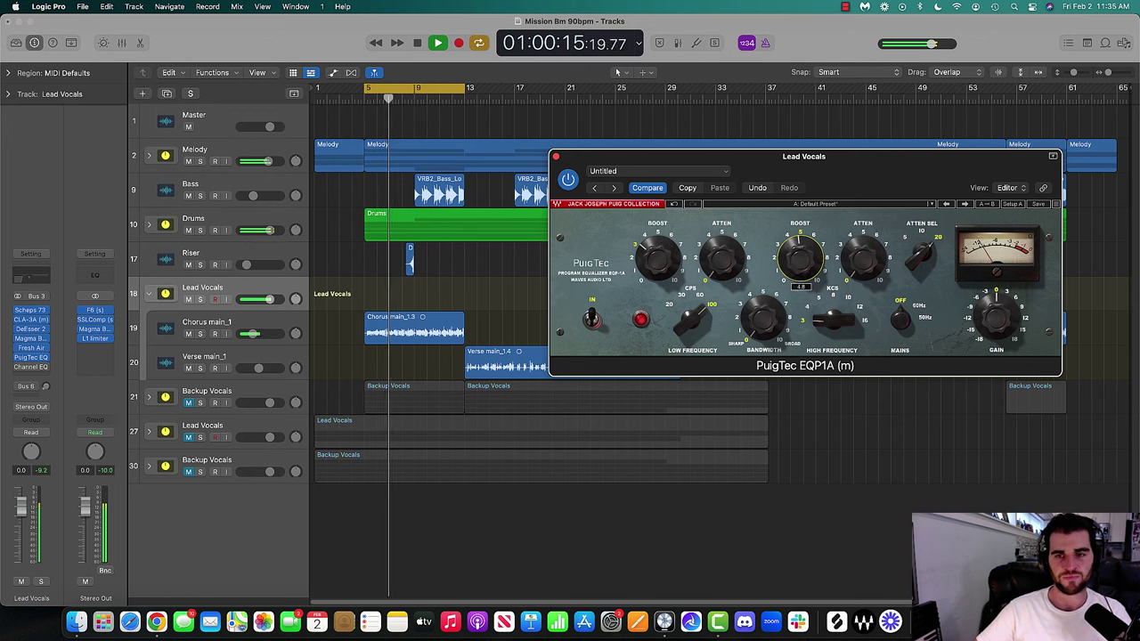
{"action": "left_click_drag", "start_coordinate": [668, 258], "coordinate": [667, 261]}
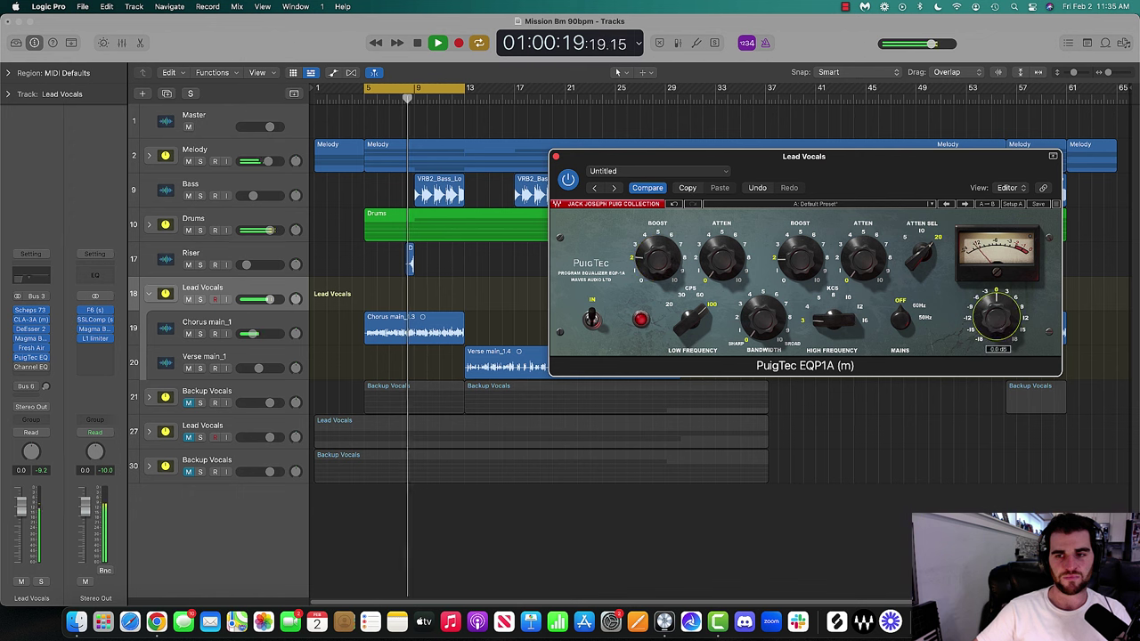
{"action": "key", "text": "space"}
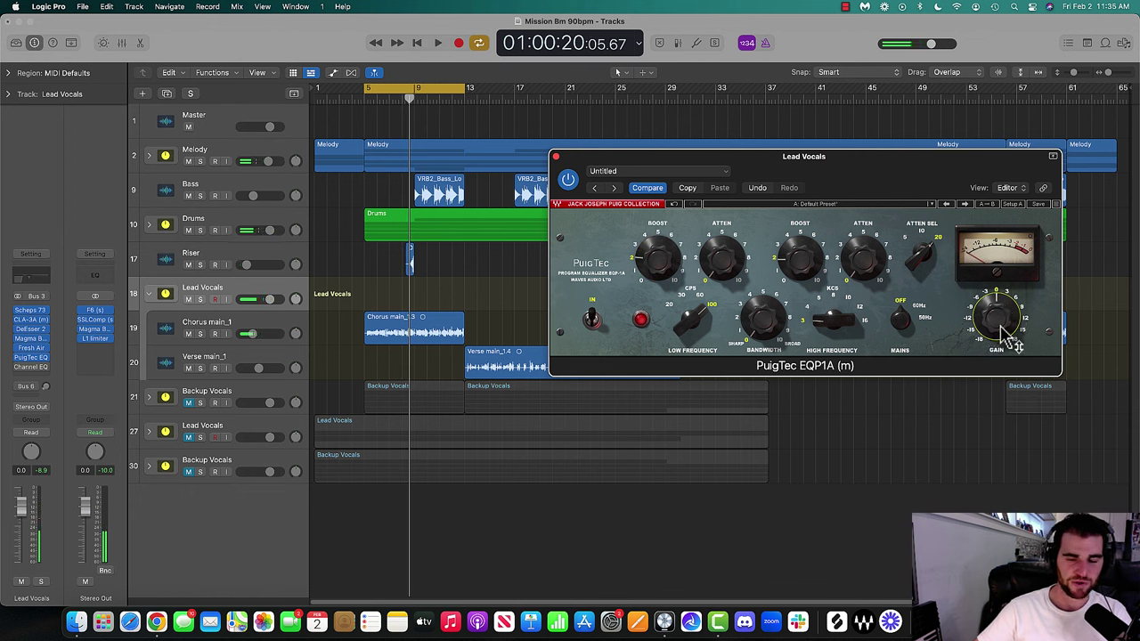
{"action": "key", "text": "space"}
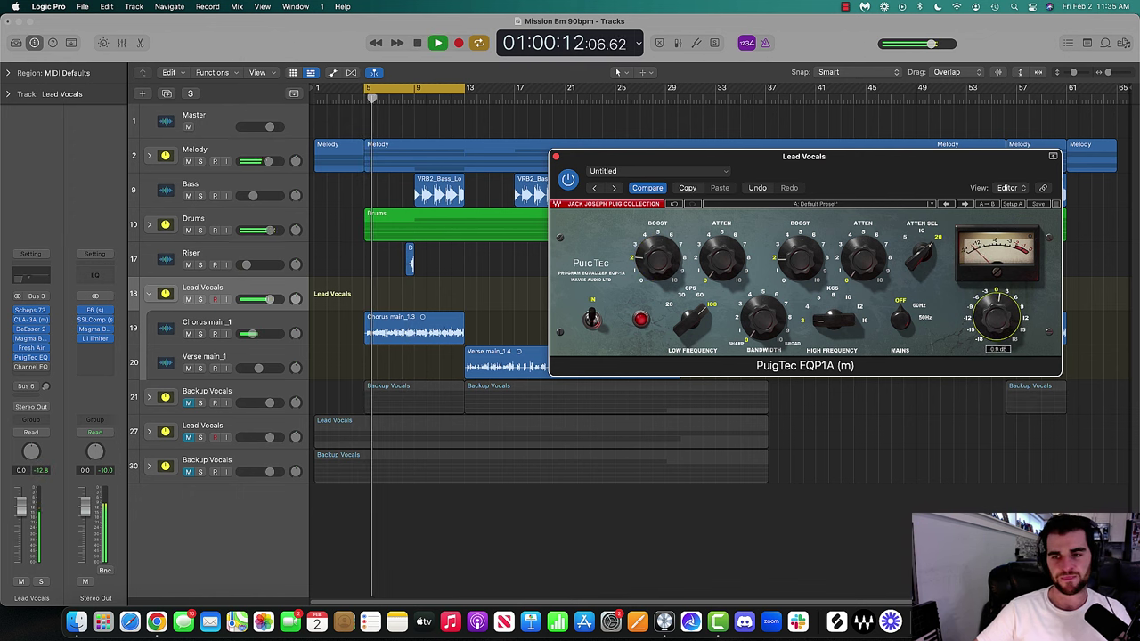
{"action": "left_click", "coordinate": [569, 181]}
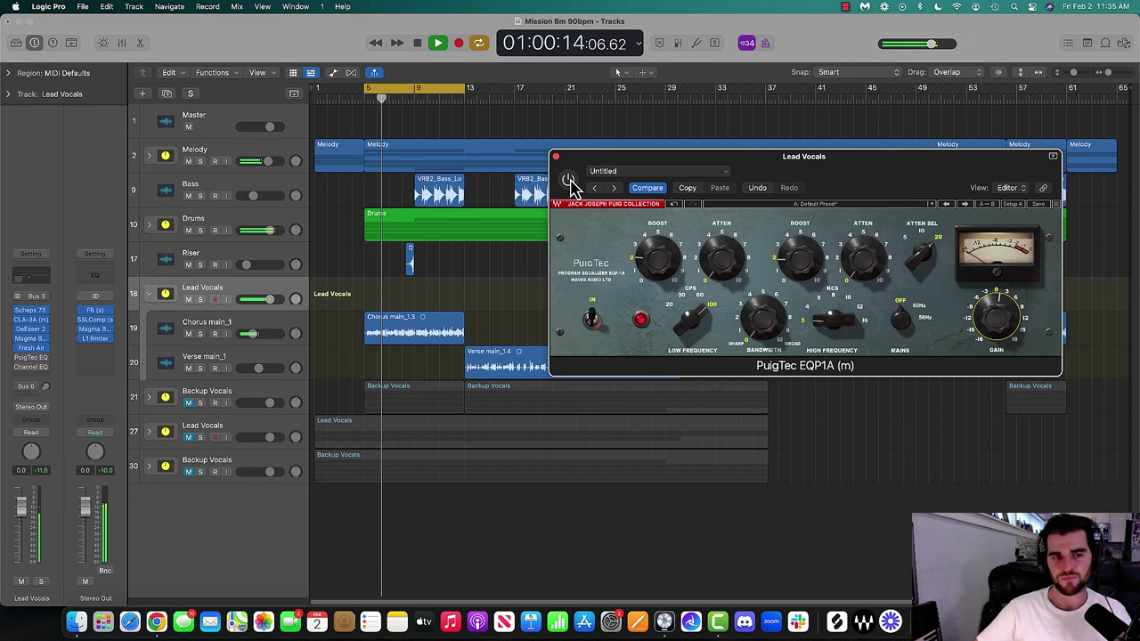
{"action": "left_click", "coordinate": [569, 181]}
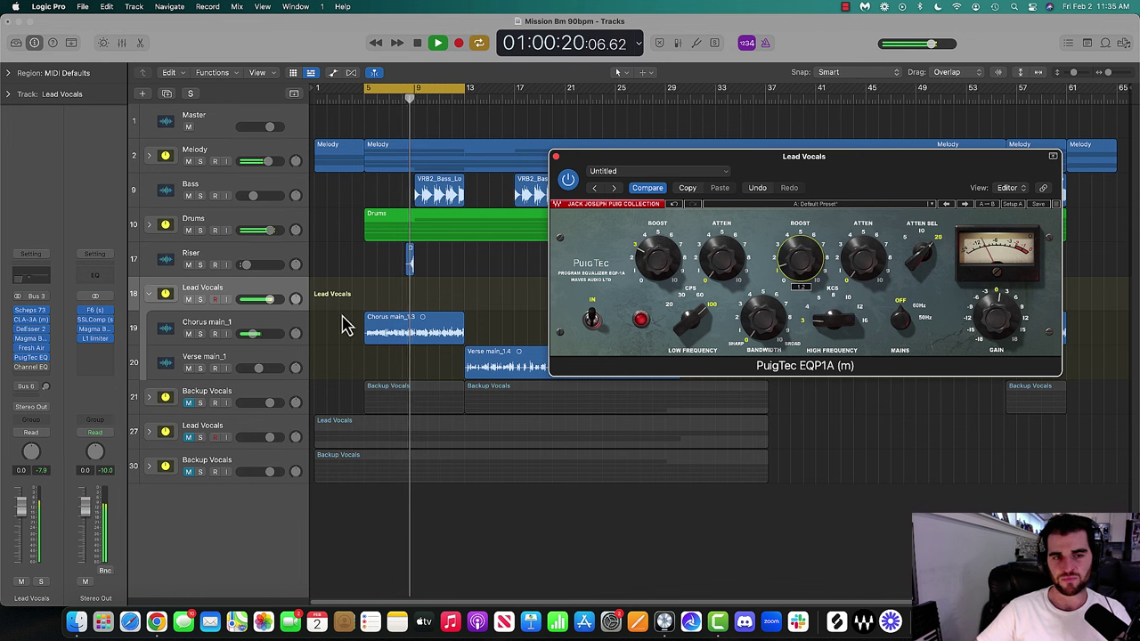
Set the PuigTec's low-frequency boost to about 2.4 and rebalance the Chorus main_1 and Bass track volumes by ear
{"action": "left_click_drag", "start_coordinate": [253, 334], "coordinate": [267, 336]}
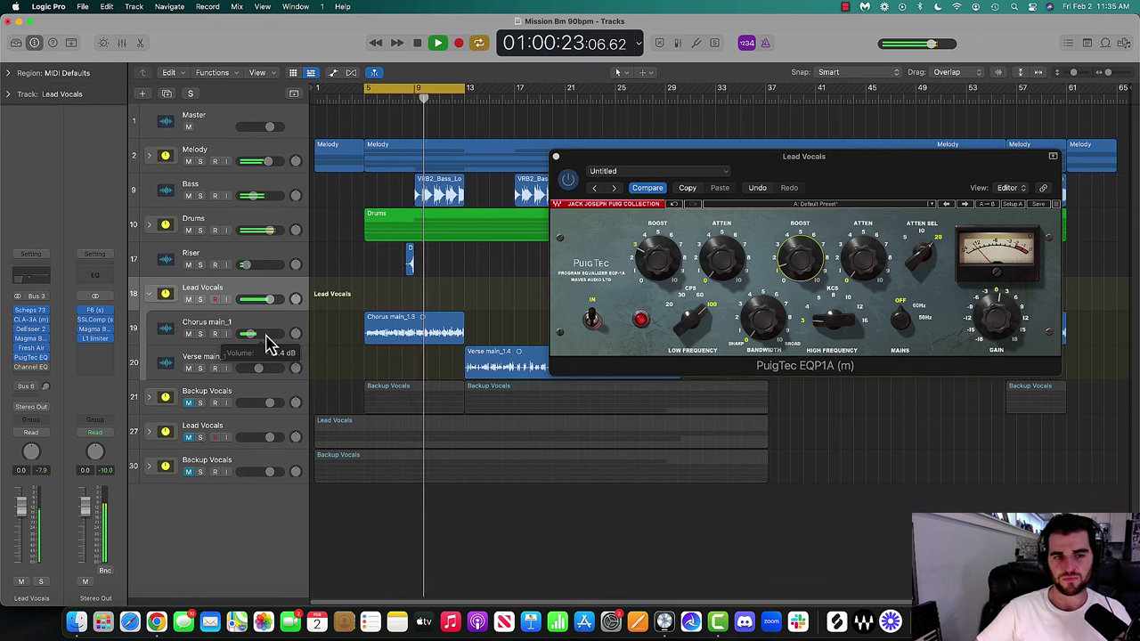
{"action": "left_click", "coordinate": [791, 272]}
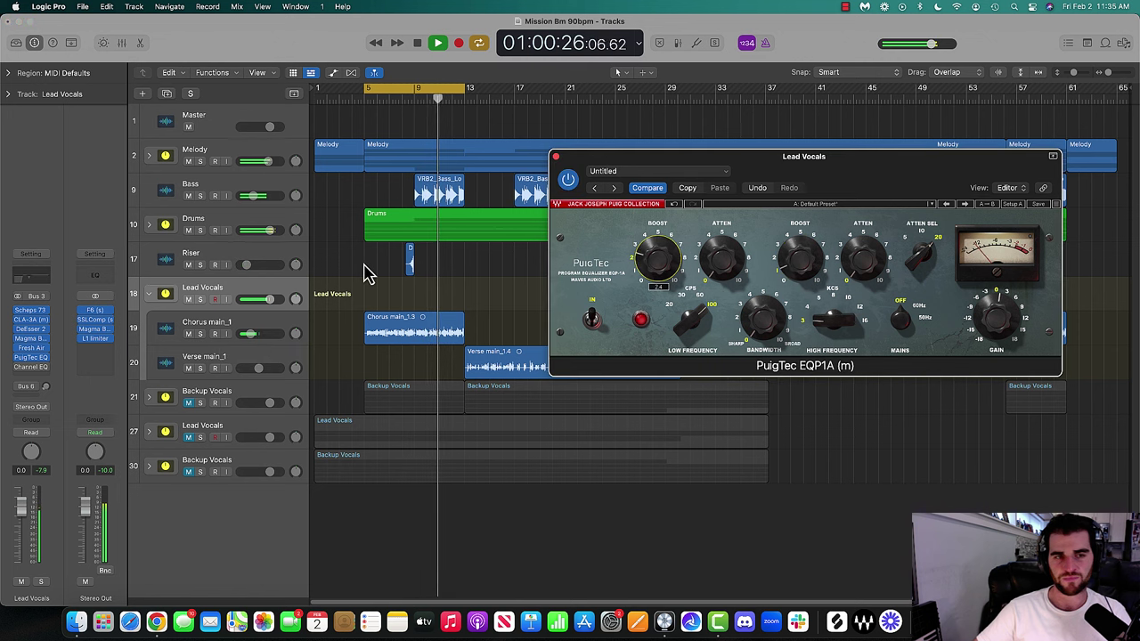
{"action": "left_click", "coordinate": [253, 195]}
{"action": "left_click_drag", "start_coordinate": [256, 197], "coordinate": [256, 198]}
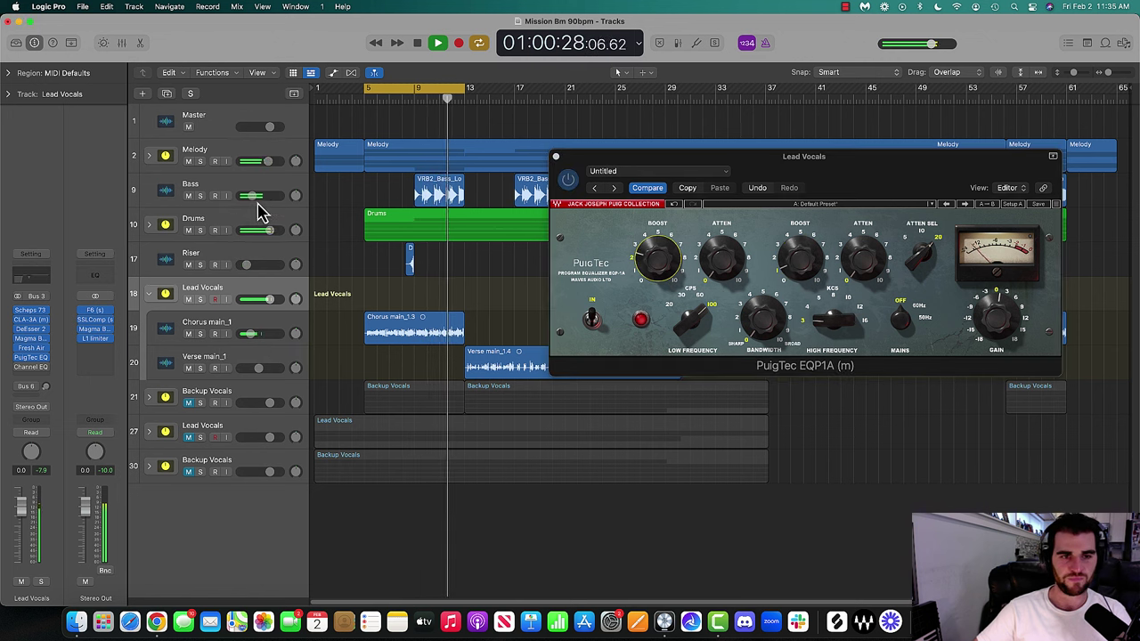
Lower the Drums stack volume to -2.0 dB, stop playback and close the PuigTec plug-in
{"action": "left_click", "coordinate": [237, 223]}
{"action": "left_click", "coordinate": [269, 230]}
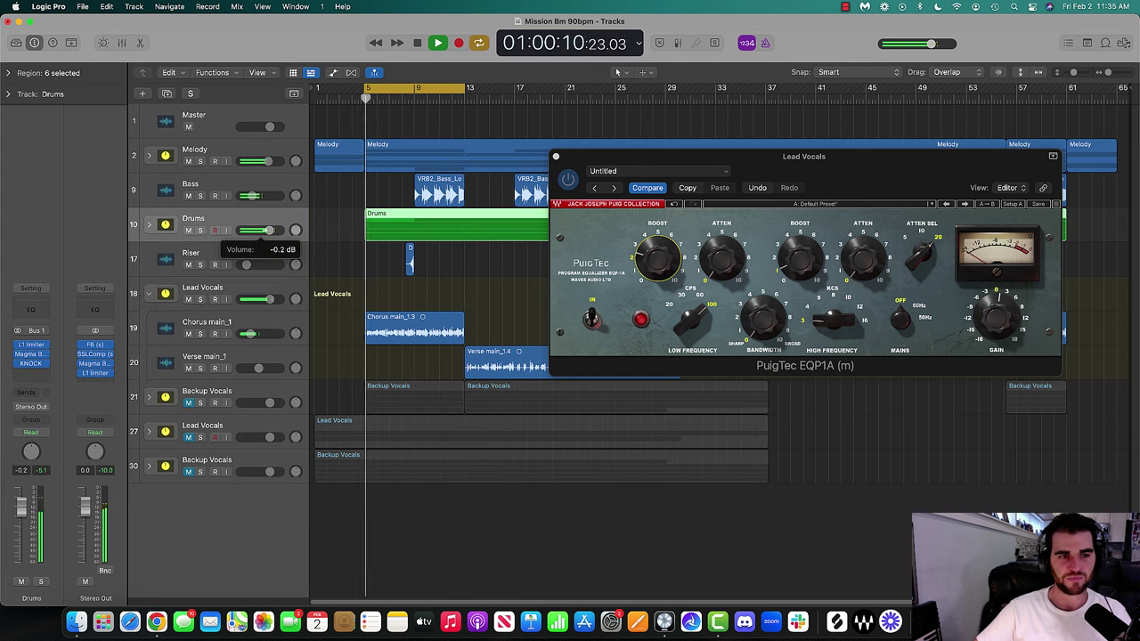
{"action": "left_click_drag", "start_coordinate": [269, 230], "coordinate": [255, 230]}
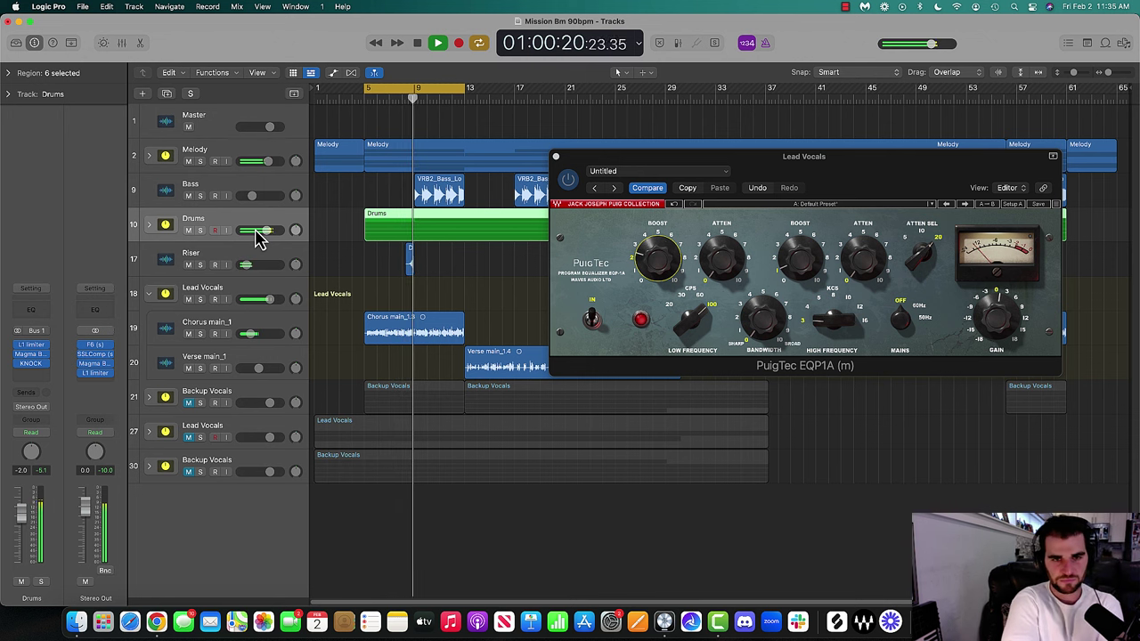
{"action": "key", "text": "space"}
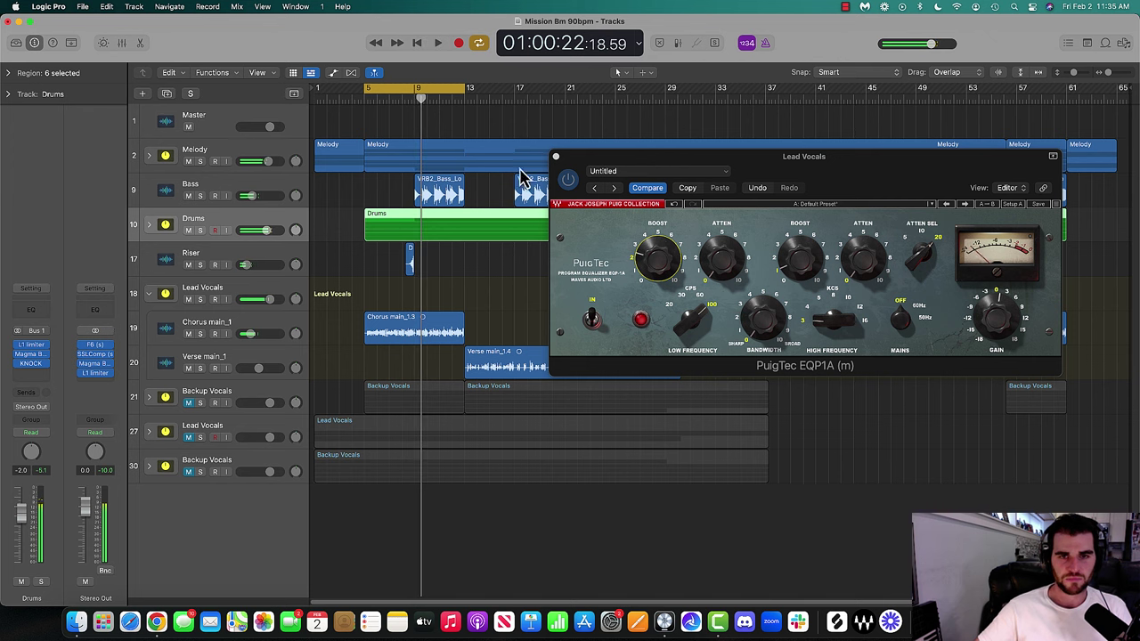
{"action": "left_click", "coordinate": [556, 158]}
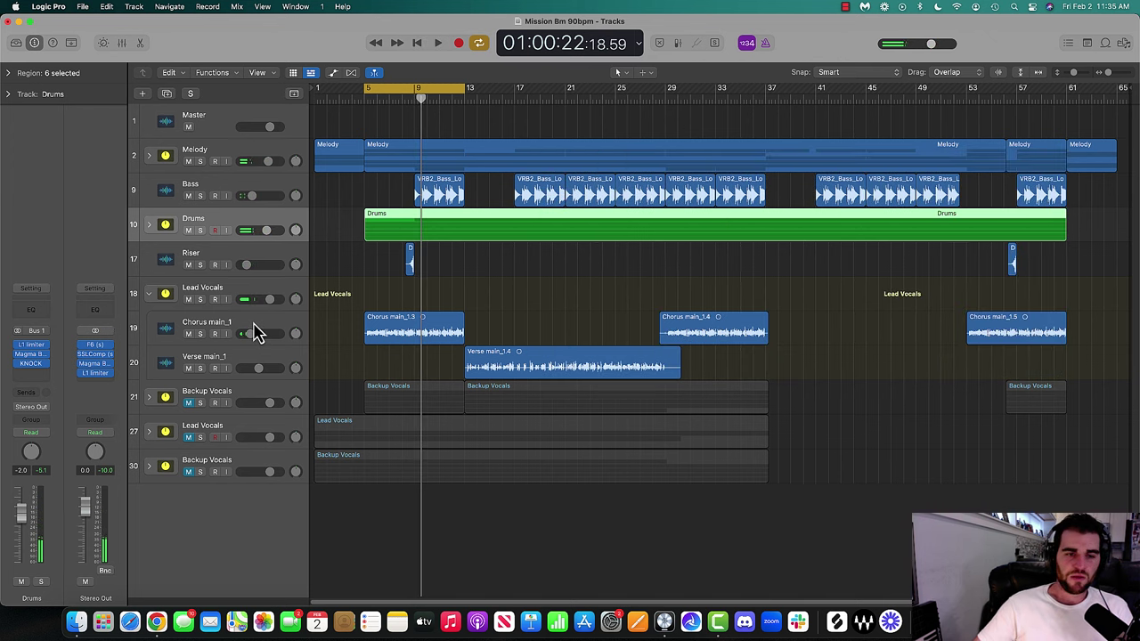
Open the Channel EQ on Lead Vocals and switch it on, comparing the mix with and without it
{"action": "left_click", "coordinate": [256, 333]}
{"action": "left_click", "coordinate": [239, 291]}
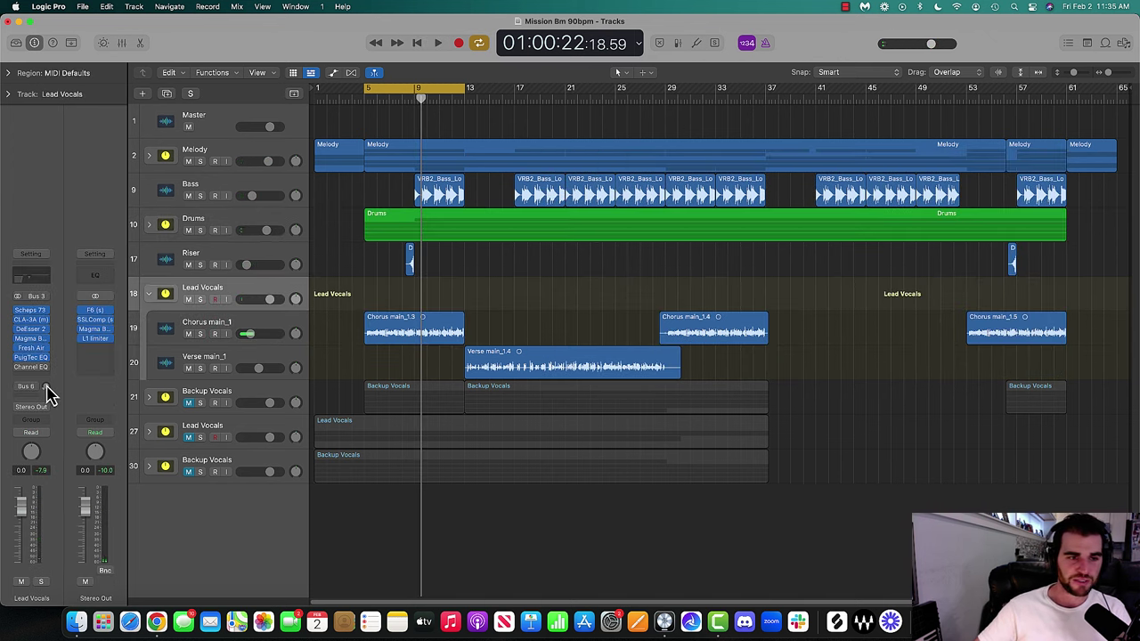
{"action": "left_click", "coordinate": [30, 367]}
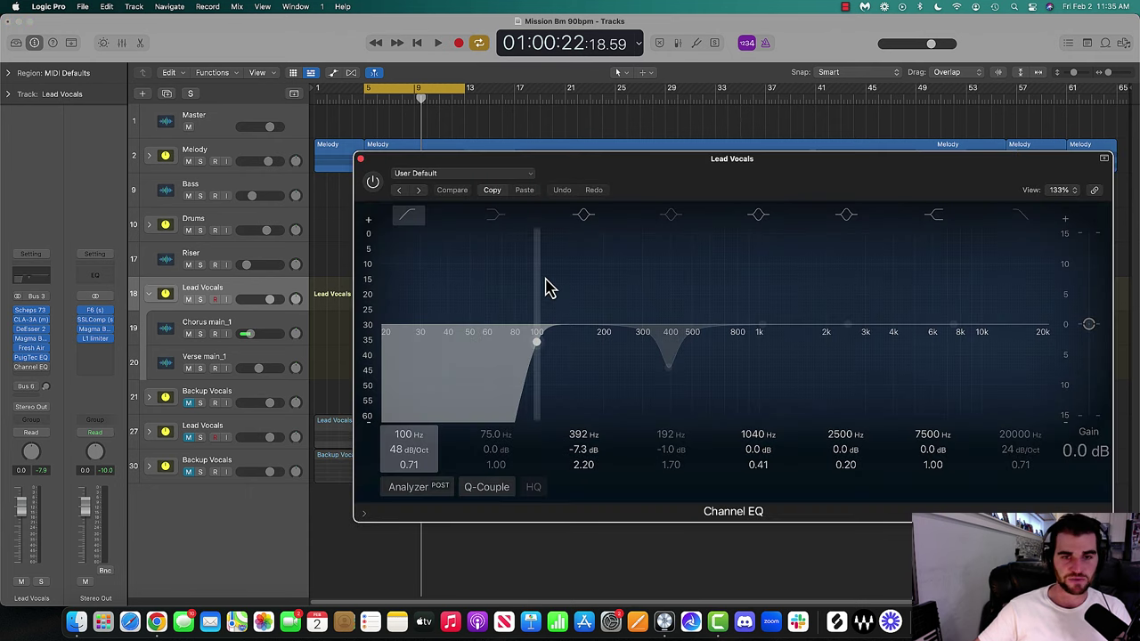
{"action": "left_click", "coordinate": [373, 184]}
{"action": "key", "text": "space"}
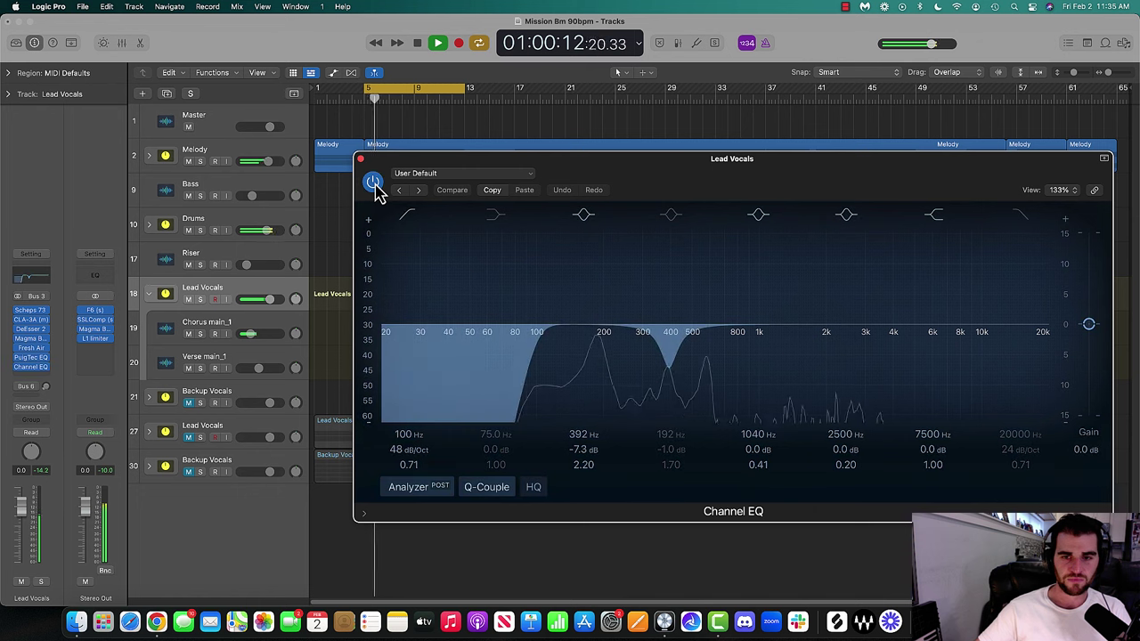
{"action": "left_click", "coordinate": [373, 183]}
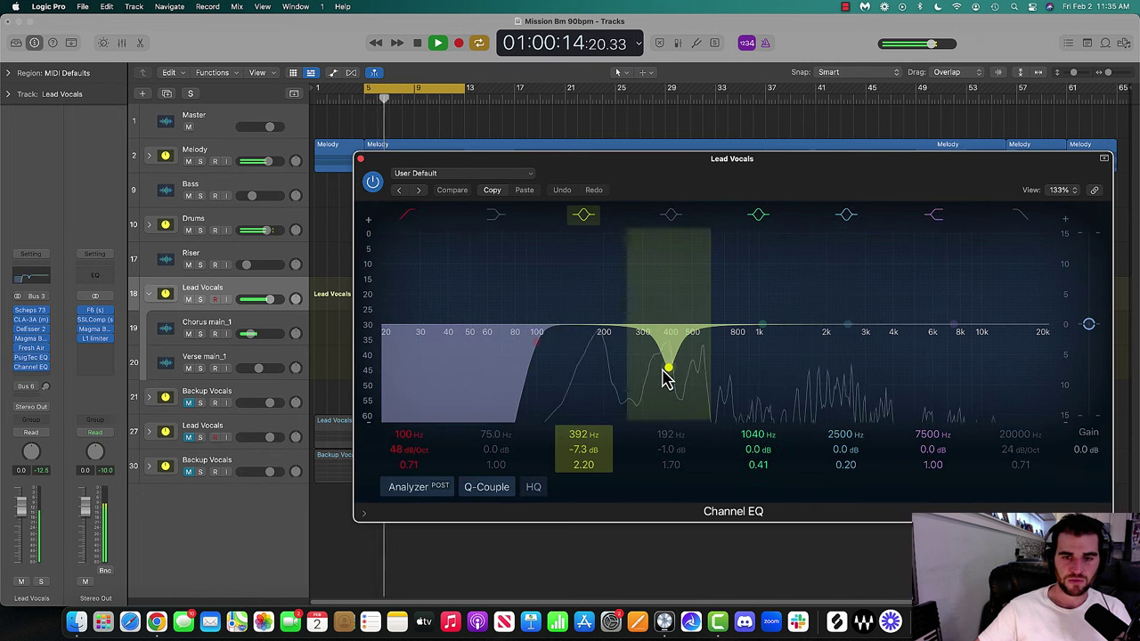
Set the gain of the Channel EQ's 392 Hz band to -5.0 dB and audition the result
{"action": "key", "text": "space"}
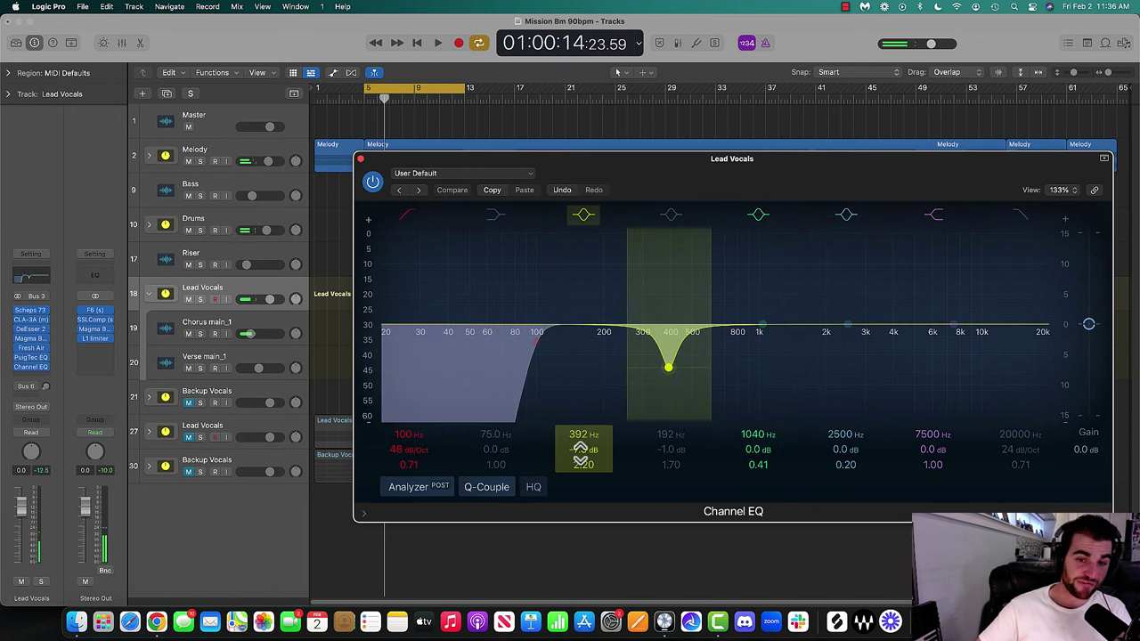
{"action": "left_click_drag", "start_coordinate": [583, 450], "coordinate": [580, 508]}
{"action": "key", "text": "space"}
{"action": "key", "text": "space"}
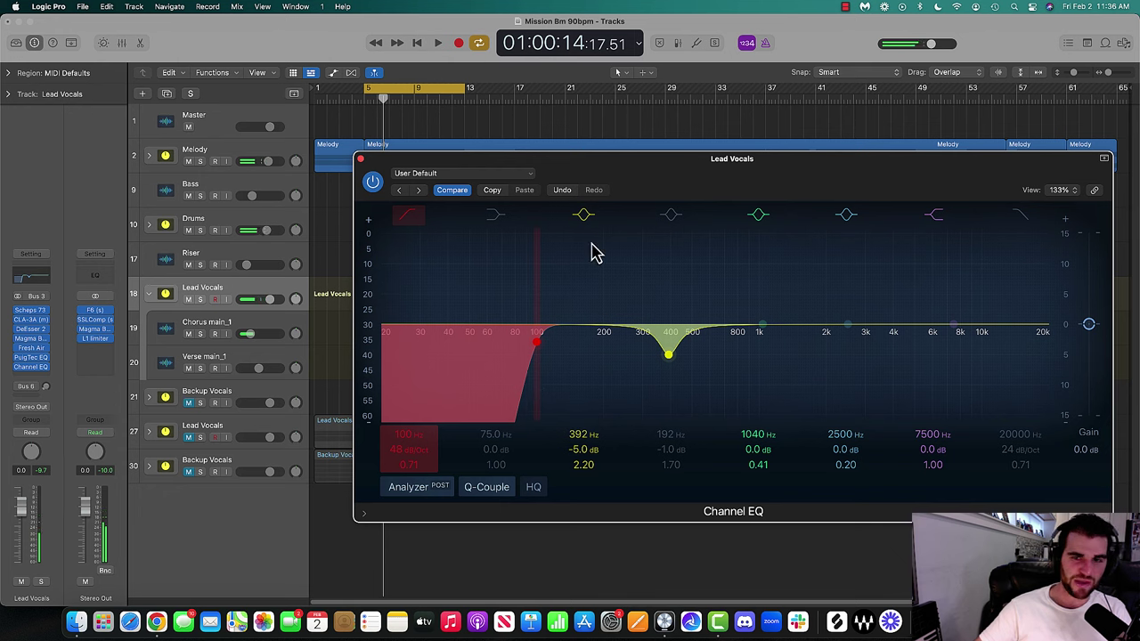
Enable the Channel EQ's fourth band, sweep it as a narrow boost, and set it to 1320 Hz, -3.3 dB, Q 5.00
{"action": "left_click", "coordinate": [669, 218]}
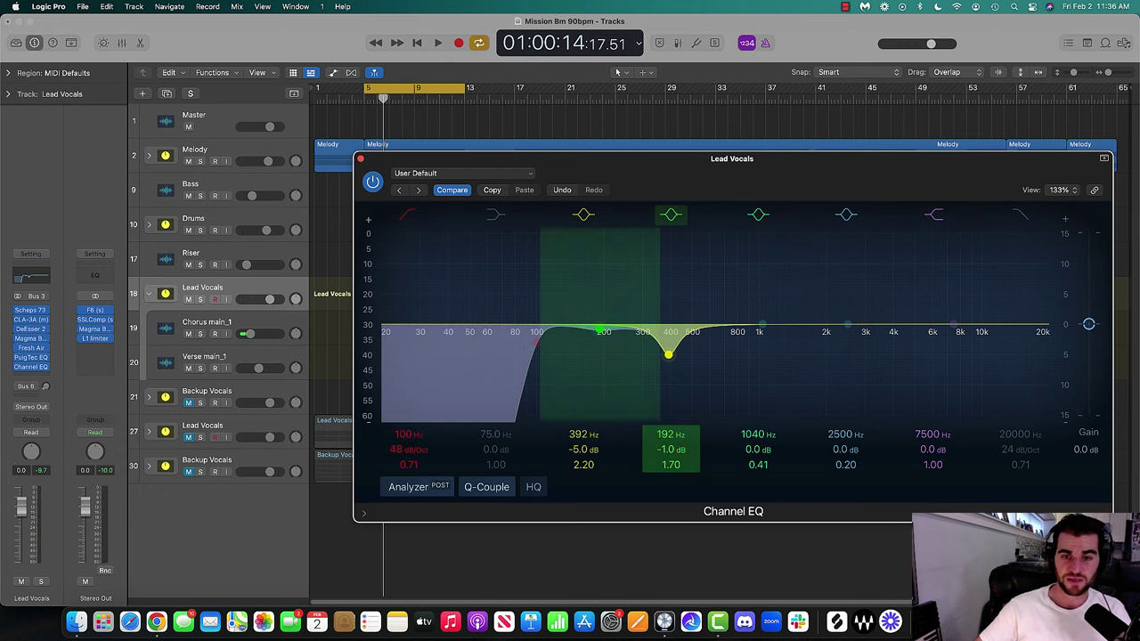
{"action": "left_click_drag", "start_coordinate": [671, 448], "coordinate": [671, 419]}
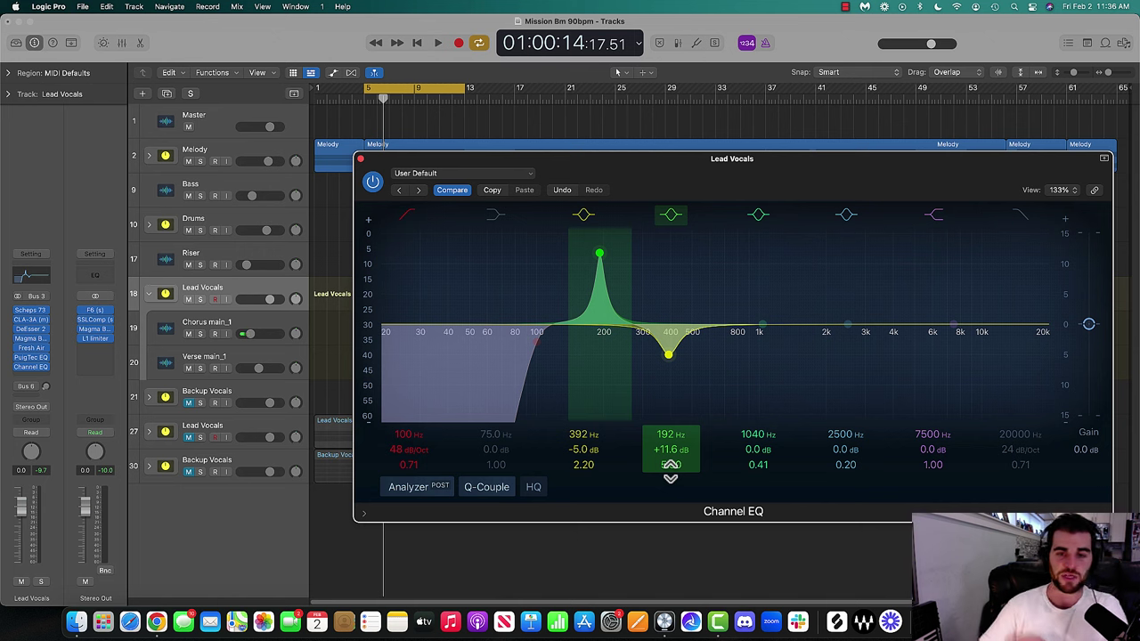
{"action": "key", "text": "space"}
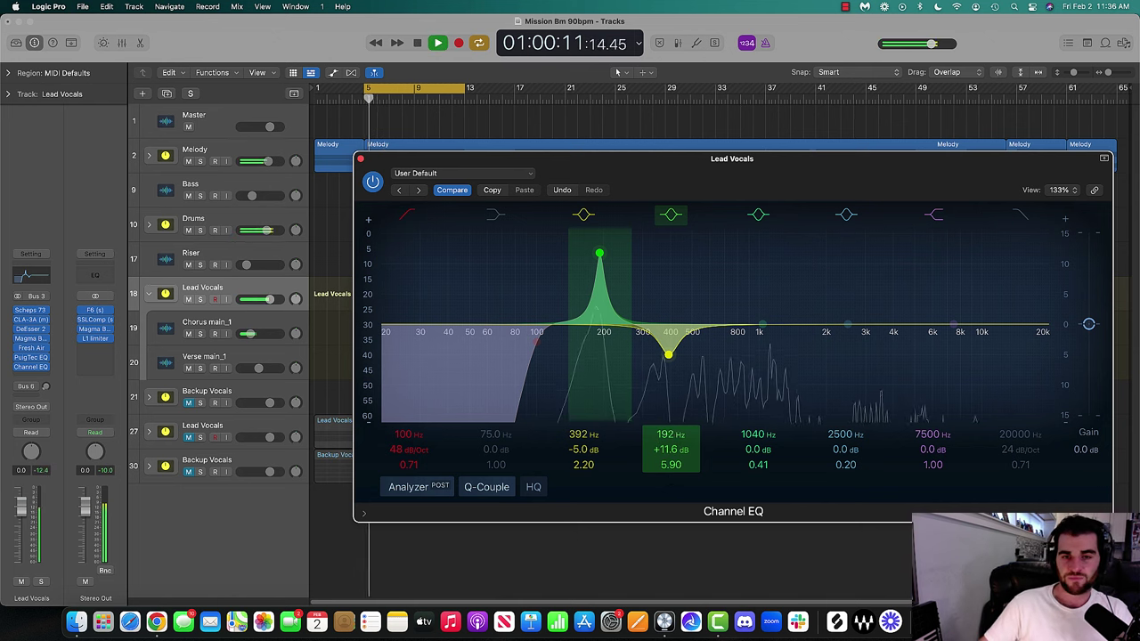
{"action": "left_click_drag", "start_coordinate": [663, 435], "coordinate": [673, 461]}
{"action": "key", "text": "space"}
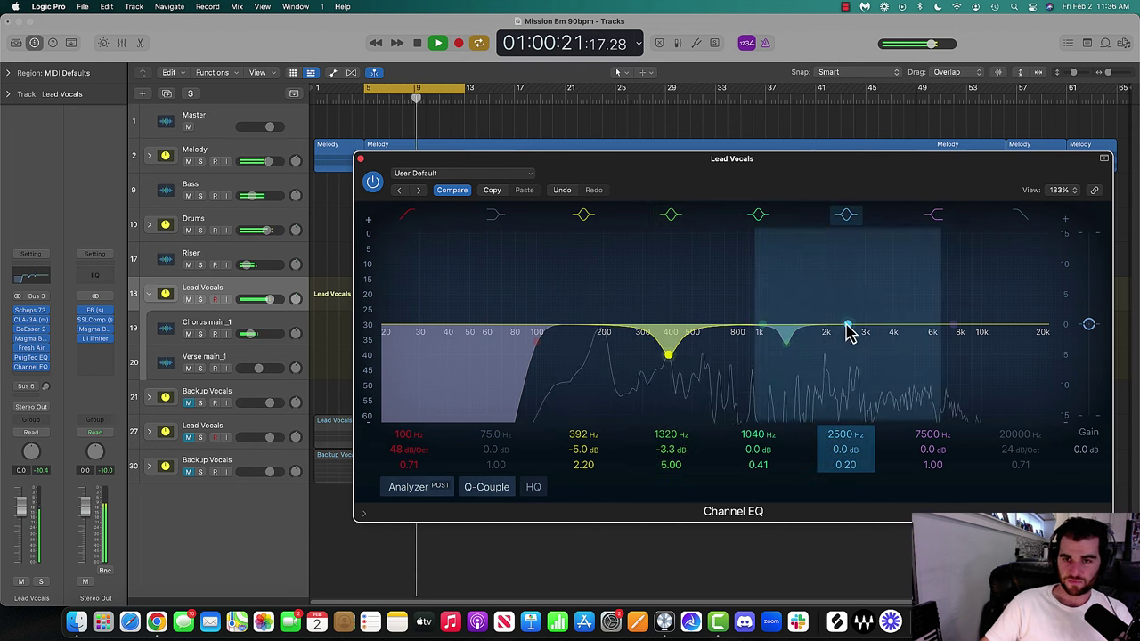
Add a narrow -2.3 dB cut at 2460 Hz with Q 8.60 and a 24 dB/Oct high-cut filter at 15100 Hz
{"action": "left_click_drag", "start_coordinate": [753, 294], "coordinate": [803, 300]}
{"action": "mouse_move", "coordinate": [843, 407]}
{"action": "left_mouse_down"}
{"action": "mouse_move", "coordinate": [859, 407]}
{"action": "mouse_move", "coordinate": [844, 459]}
{"action": "mouse_move", "coordinate": [846, 406]}
{"action": "mouse_move", "coordinate": [846, 489]}
{"action": "left_mouse_up"}
{"action": "key", "text": "space"}
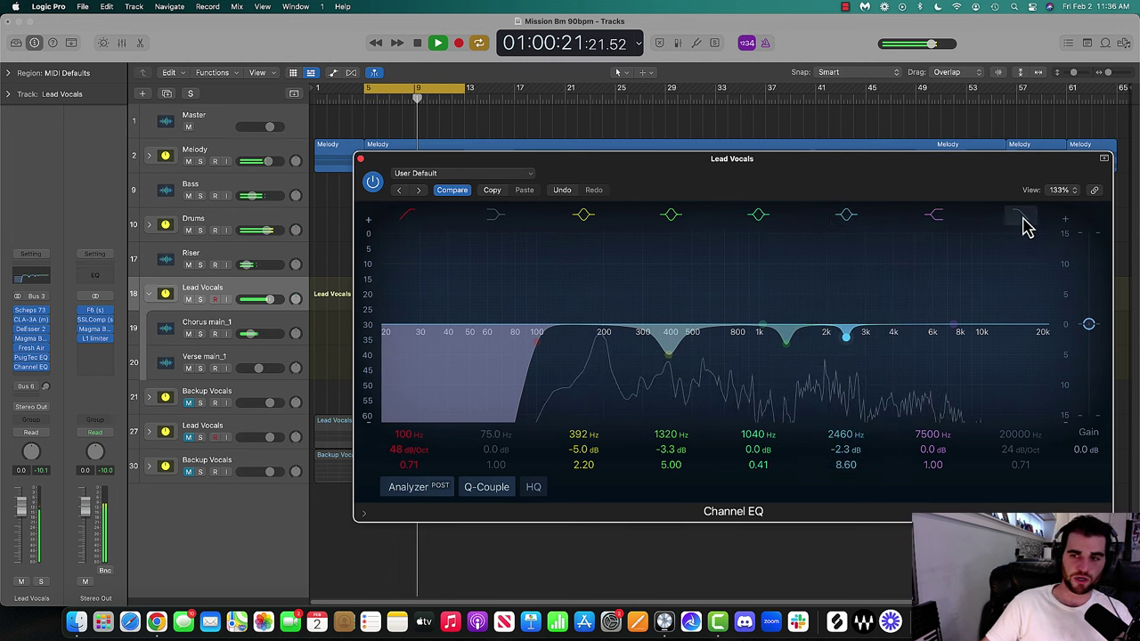
{"action": "left_click_drag", "start_coordinate": [1042, 267], "coordinate": [1013, 275]}
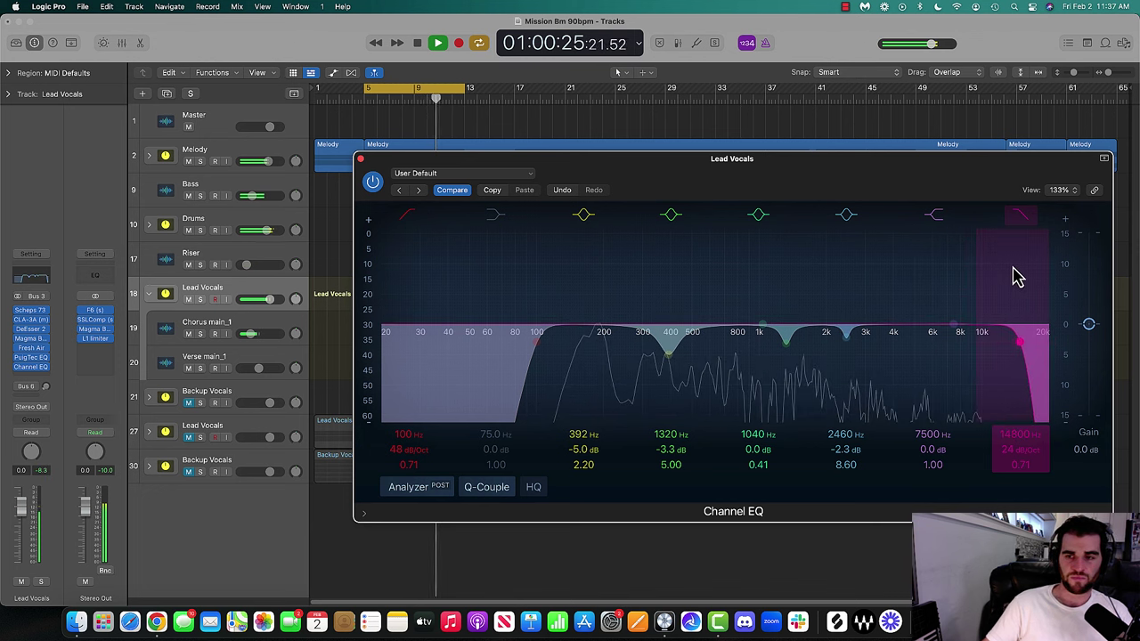
Compare the Lead Vocals with the Channel EQ bypassed and active, both in the full mix and soloed
{"action": "left_click", "coordinate": [372, 182]}
{"action": "left_click", "coordinate": [372, 182]}
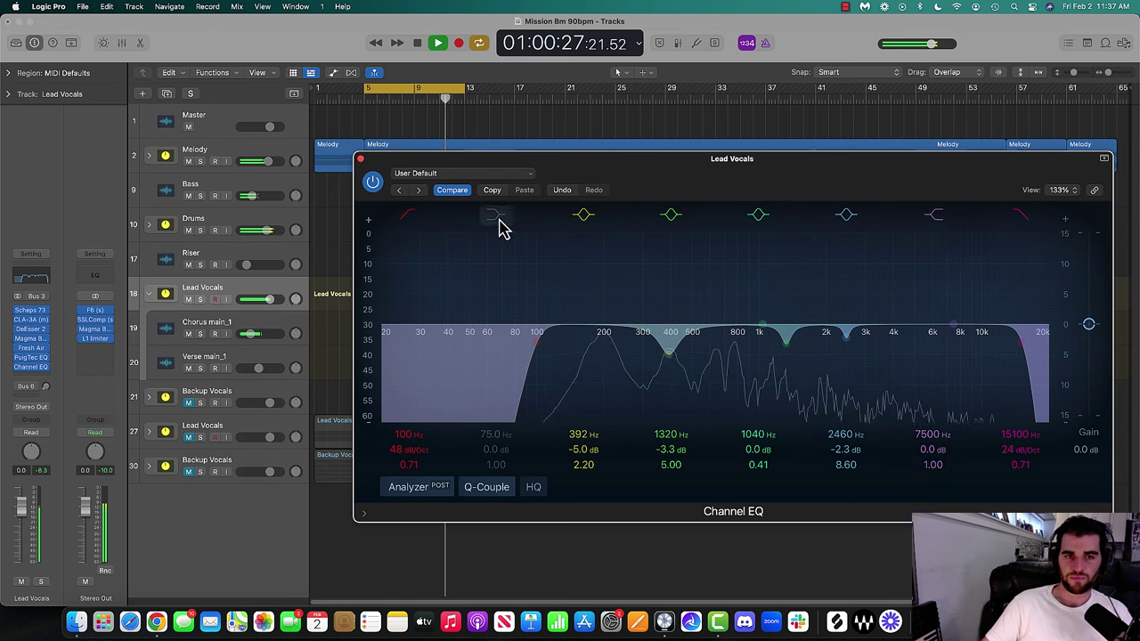
{"action": "left_click", "coordinate": [373, 182]}
{"action": "left_click", "coordinate": [374, 184]}
{"action": "left_click", "coordinate": [201, 299]}
{"action": "key", "text": "space"}
{"action": "left_click", "coordinate": [372, 184]}
{"action": "left_click", "coordinate": [373, 184]}
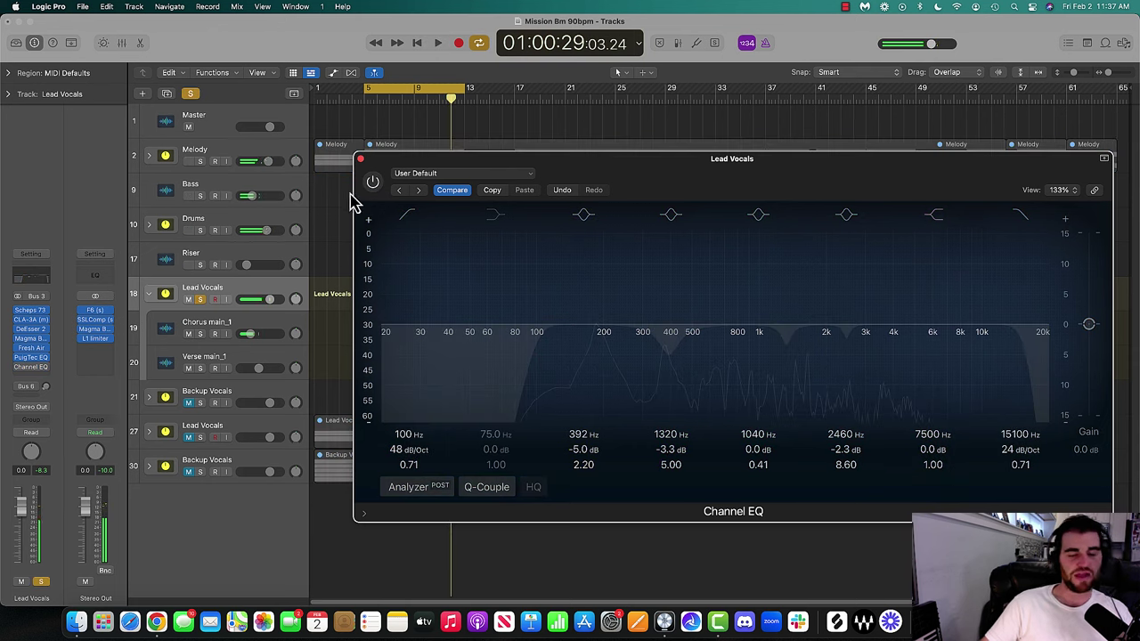
{"action": "key", "text": "space"}
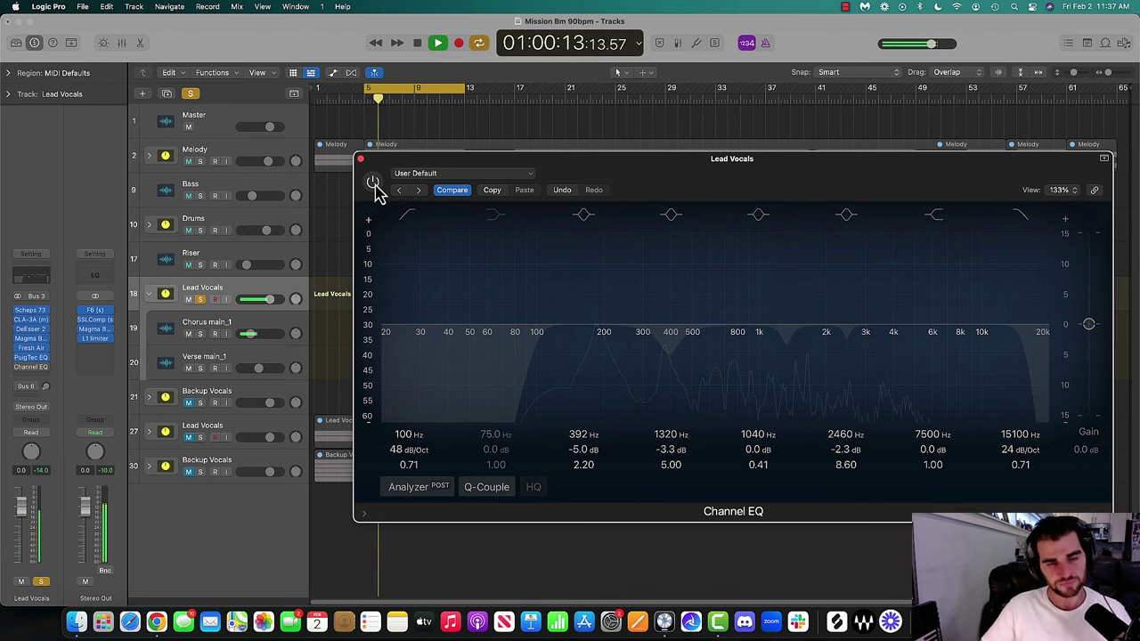
{"action": "left_click", "coordinate": [374, 184]}
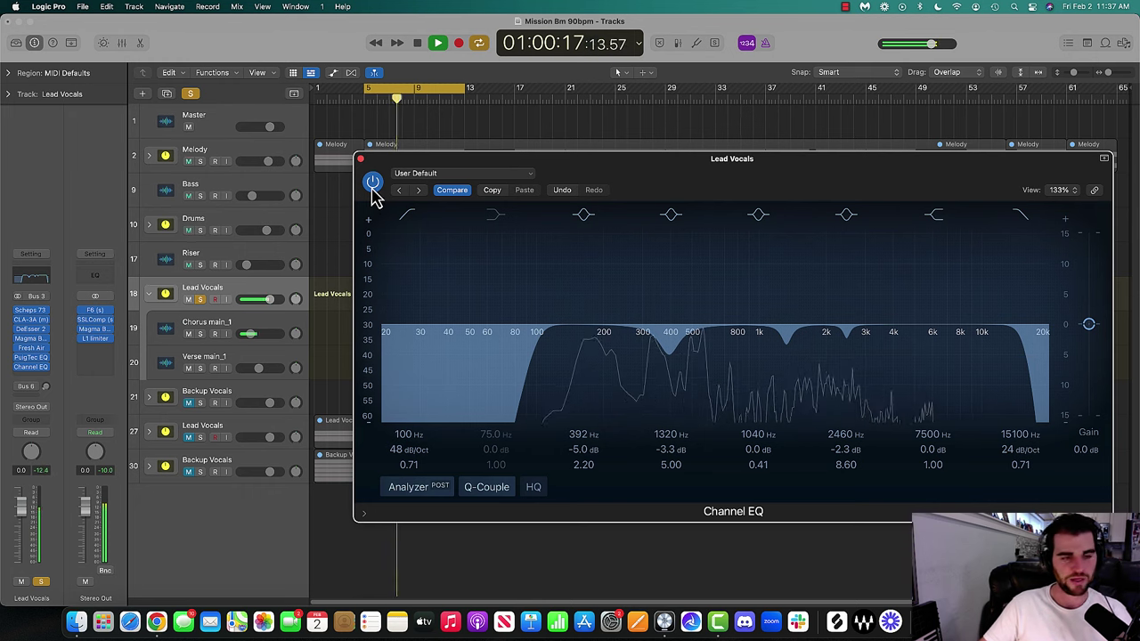
Unsolo the Lead Vocals, close the Channel EQ, and lower the Chorus main_1 volume to about -17.8 dB in the full mix
{"action": "key", "text": "s"}
{"action": "left_click", "coordinate": [361, 159]}
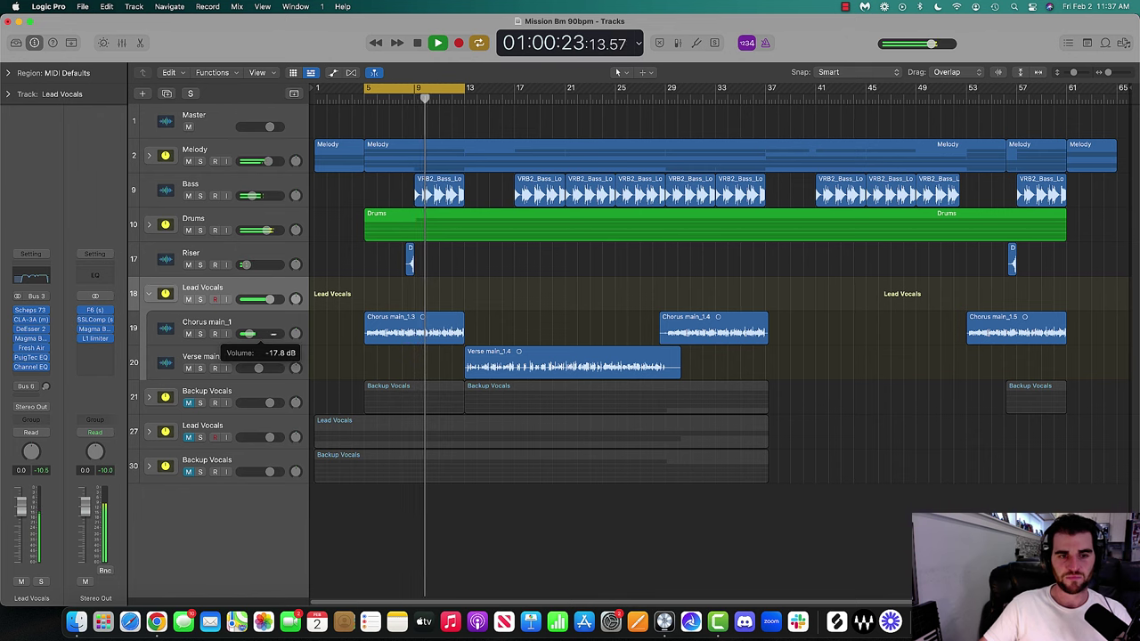
{"action": "key", "text": "space"}
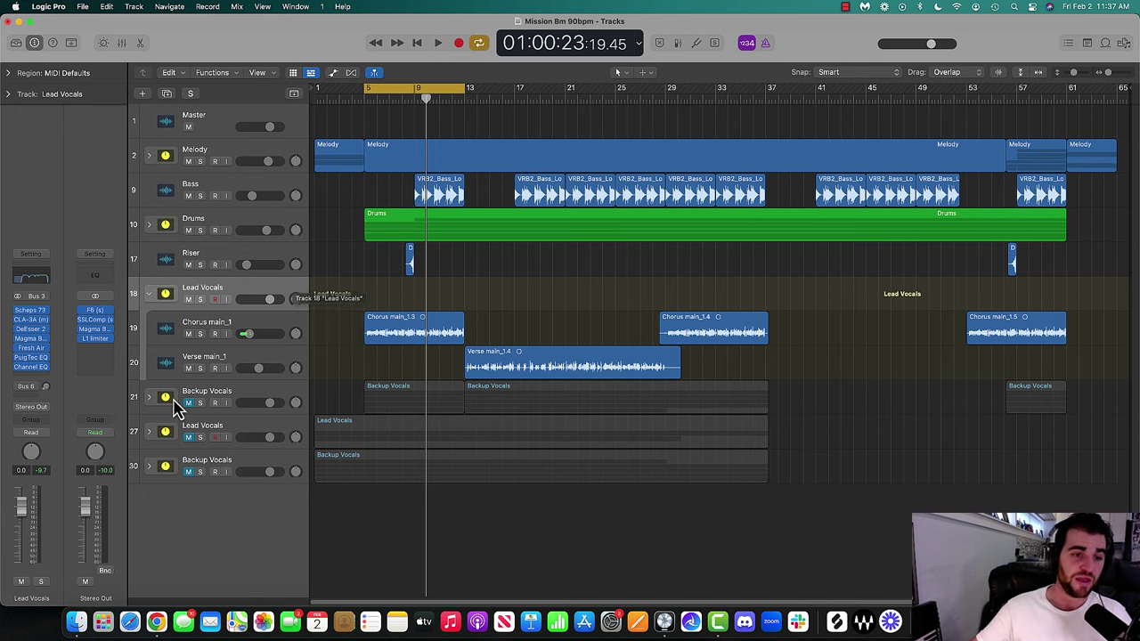
{"action": "left_click", "coordinate": [28, 396]}
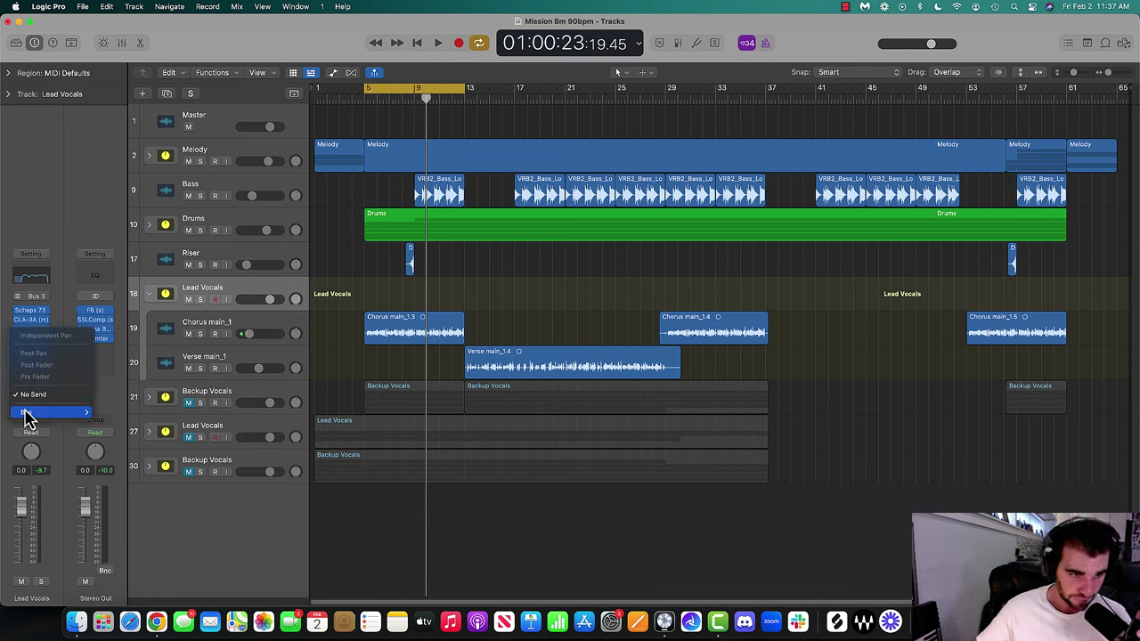
{"action": "mouse_move", "coordinate": [27, 414]}
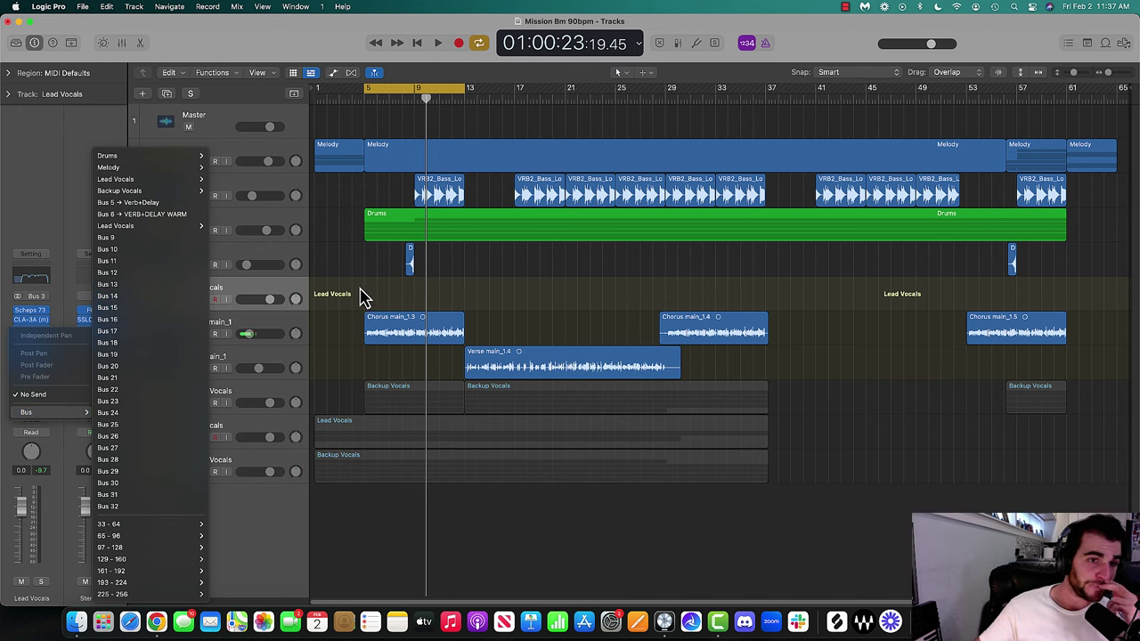
{"action": "left_click", "coordinate": [147, 216]}
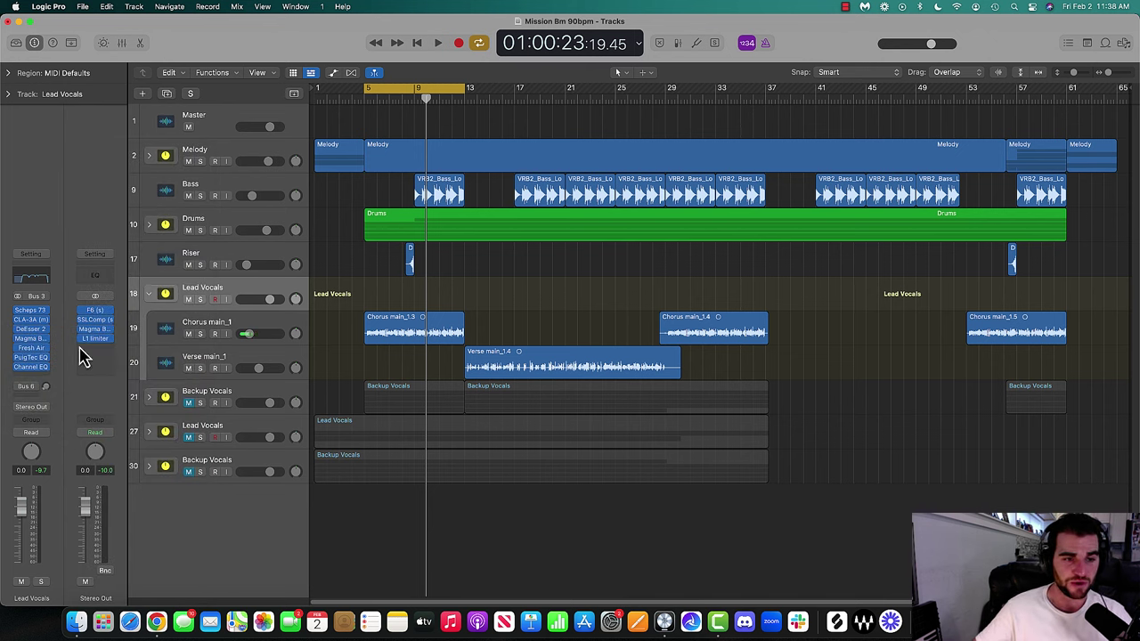
Solo the Lead Vocals and switch on their Bus 6 (VERB+DELAY WARM) send, auditioning the chorus without and with it
{"action": "key", "text": "s"}
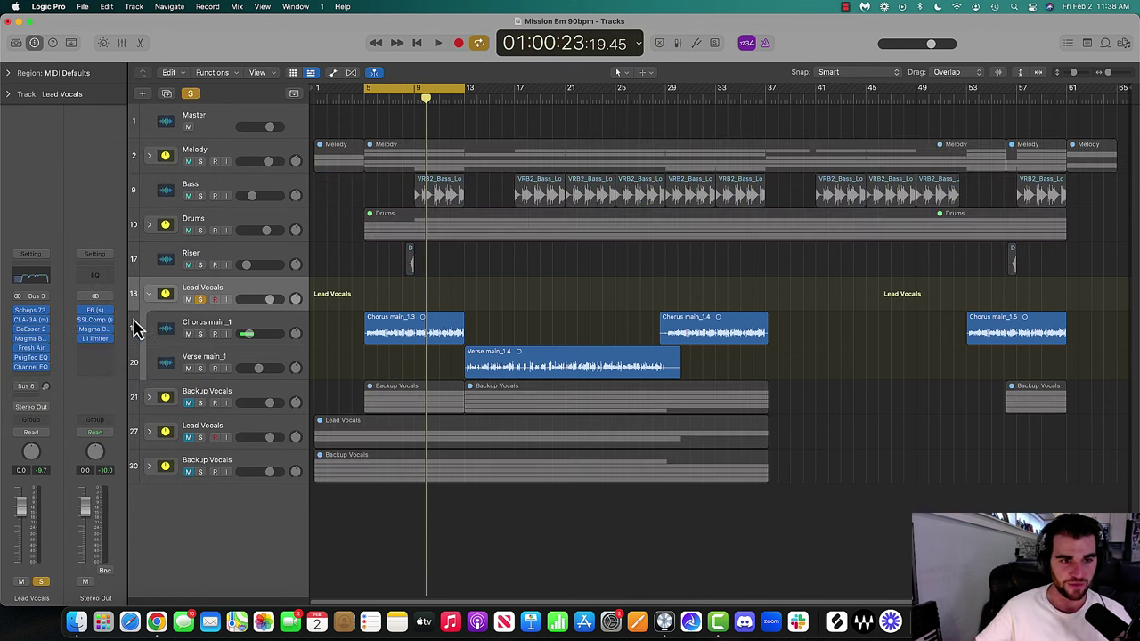
{"action": "left_click", "coordinate": [33, 388]}
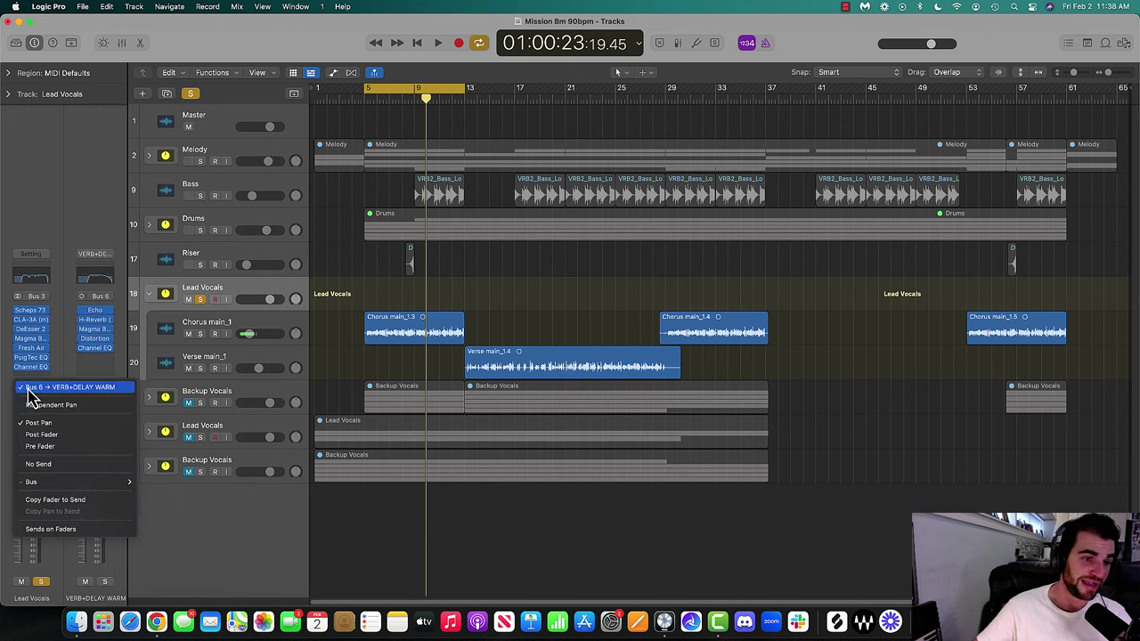
{"action": "left_click", "coordinate": [54, 381]}
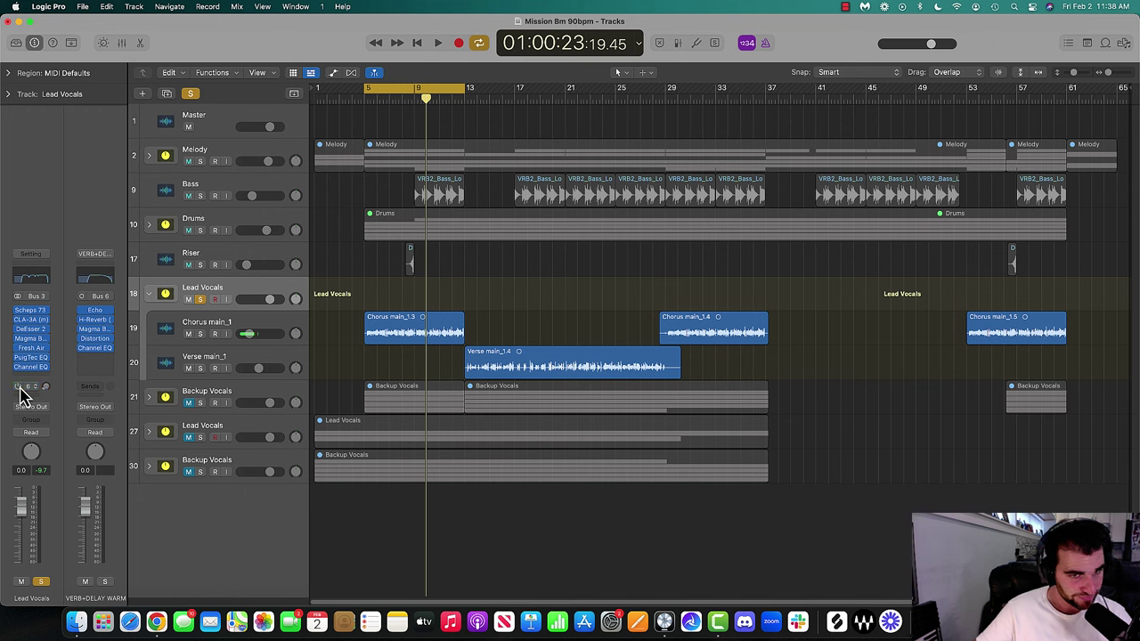
{"action": "key", "text": "space"}
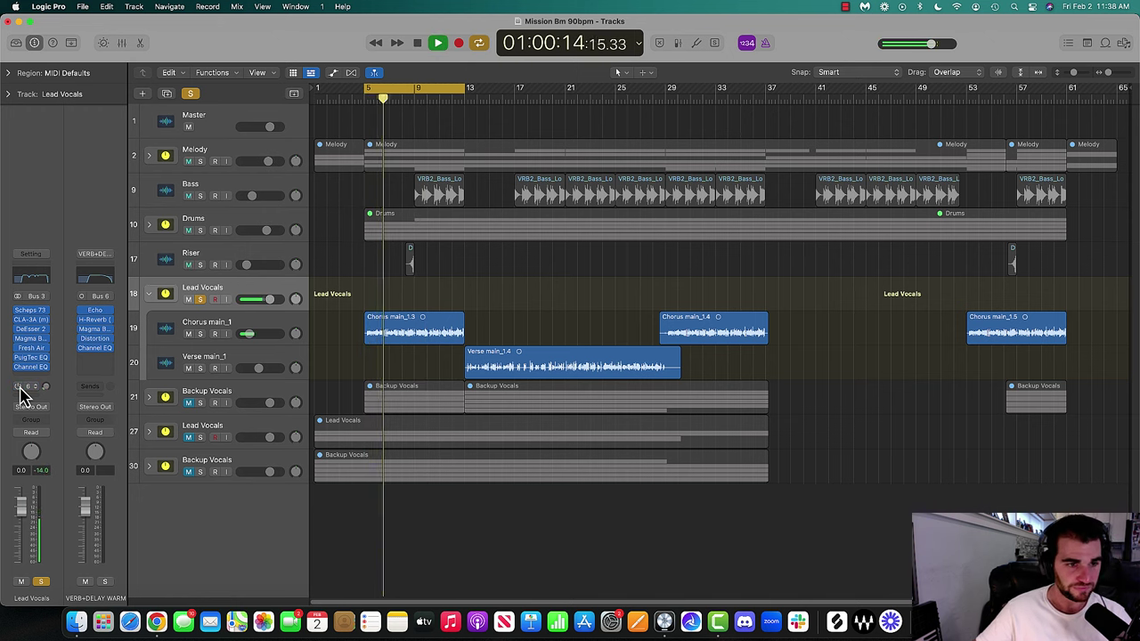
{"action": "key", "text": "space"}
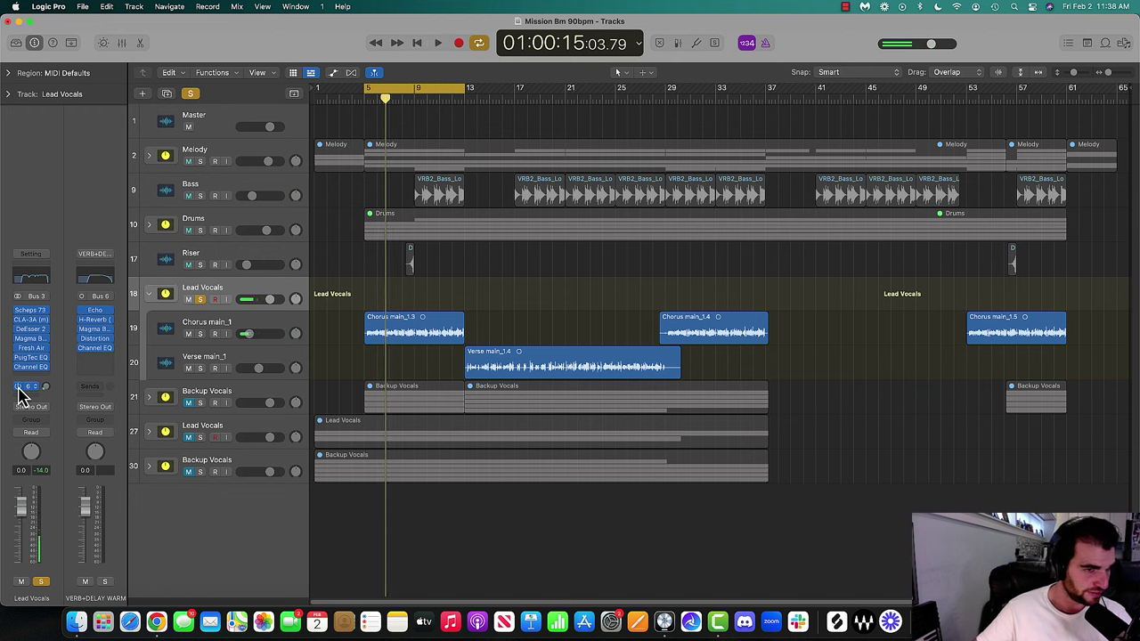
{"action": "key", "text": "space"}
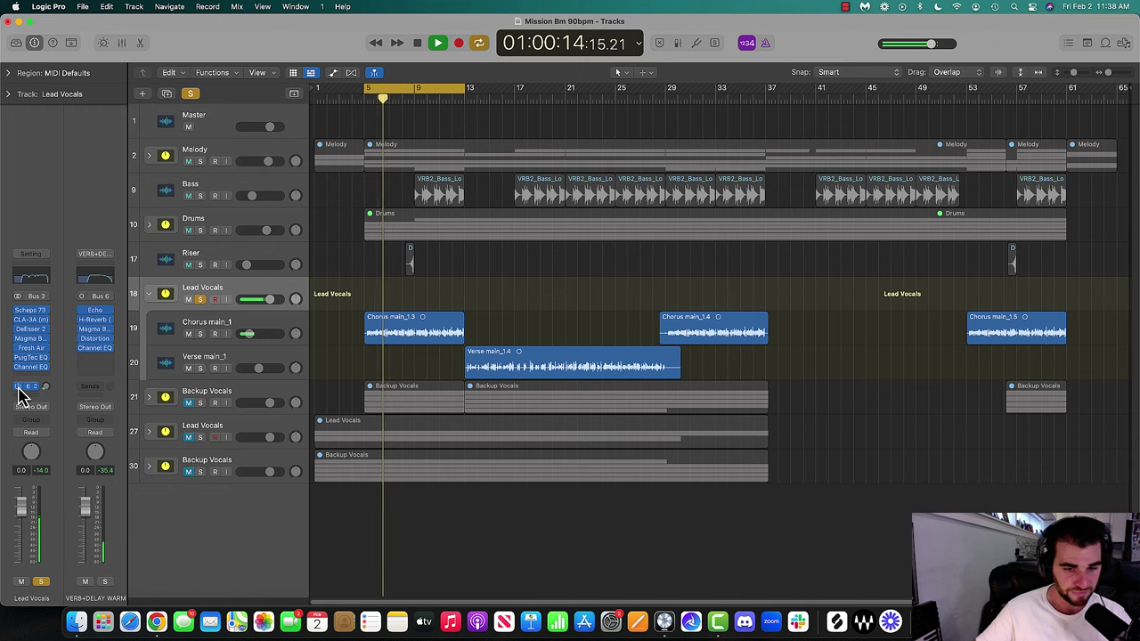
{"action": "key", "text": "space"}
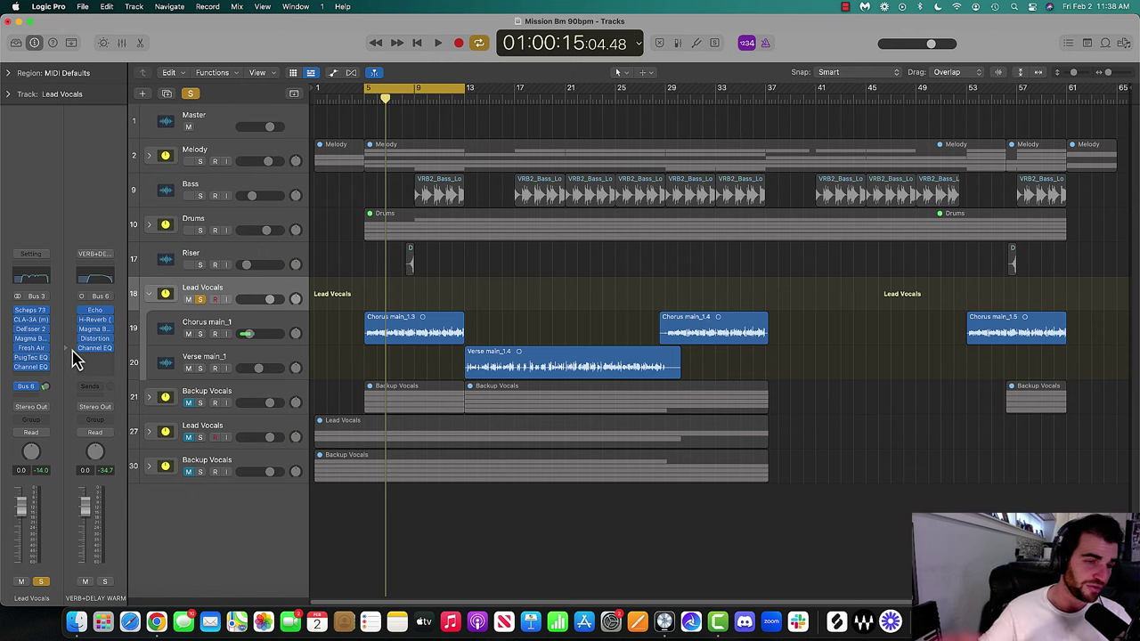
Compare the Lead Vocals with their reverb and delay send soloed and in the full mix
{"action": "key", "text": "space"}
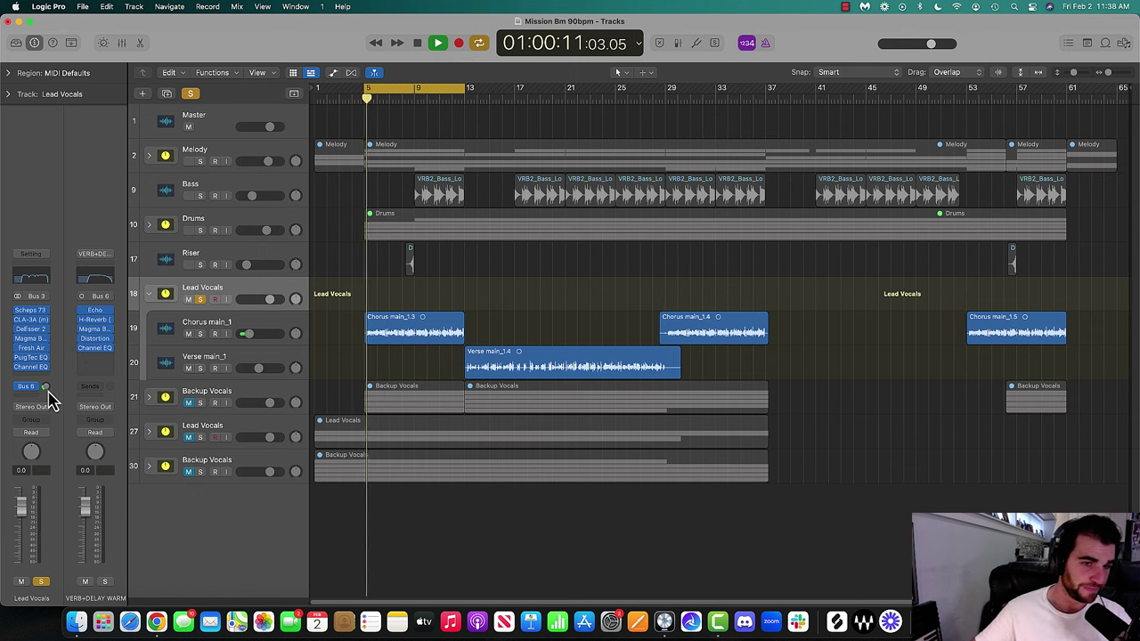
{"action": "key", "text": "s"}
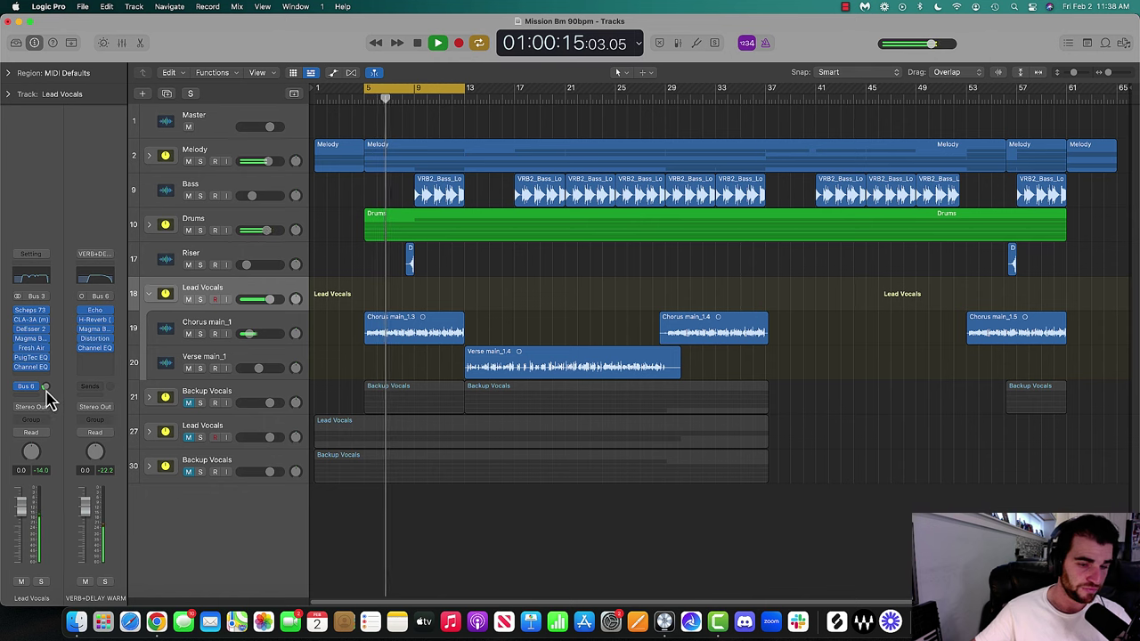
{"action": "key", "text": "s"}
{"action": "key", "text": "space"}
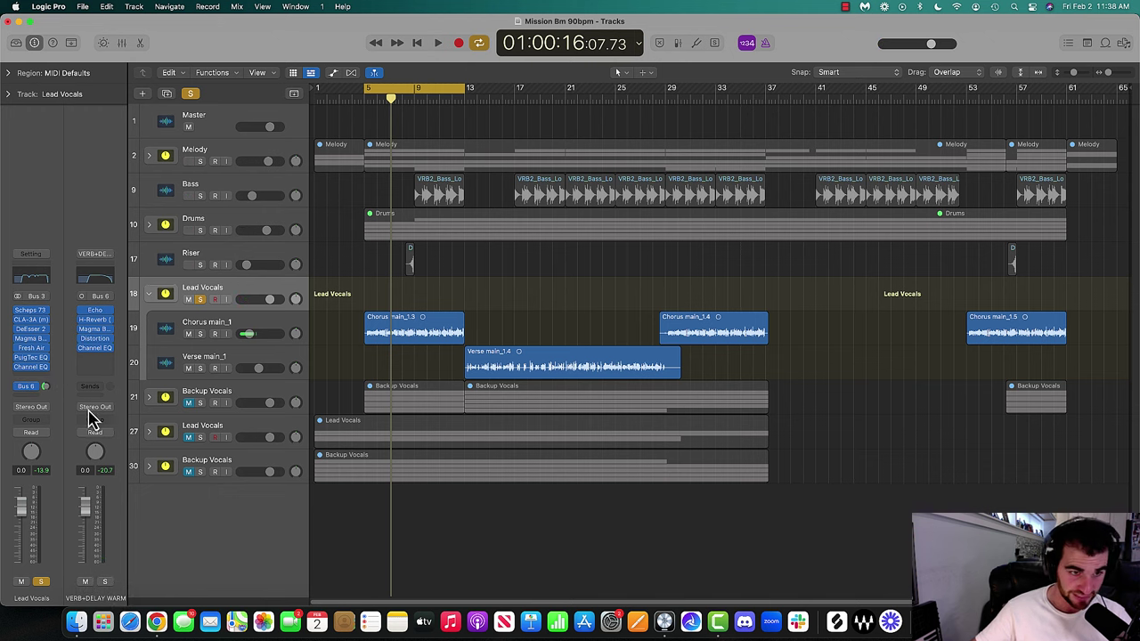
On the VERB+DELAY WARM bus, set the Echo's note to 1/8, dry to 100%, color to 39 and wet to 35% by ear
{"action": "left_click", "coordinate": [100, 312]}
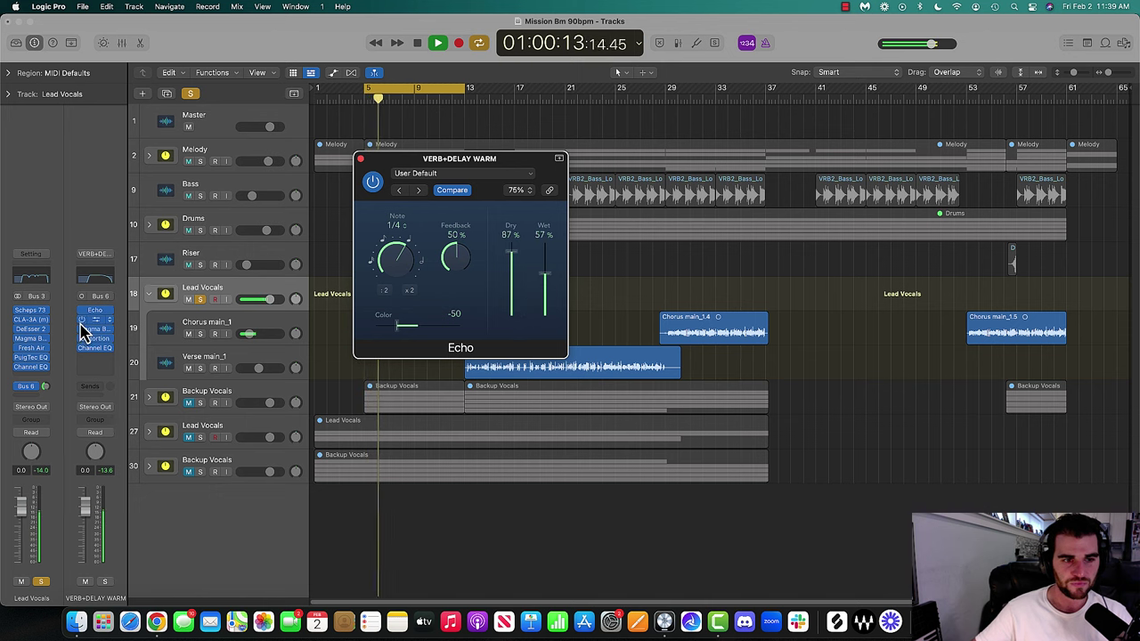
{"action": "left_click_drag", "start_coordinate": [548, 321], "coordinate": [548, 372]}
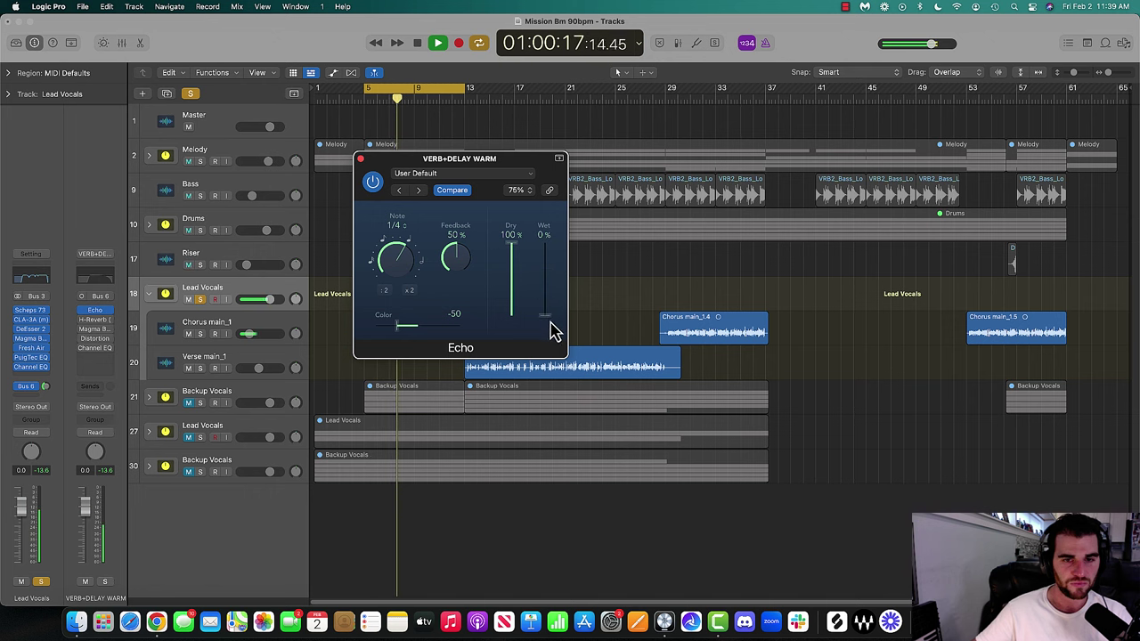
{"action": "left_click_drag", "start_coordinate": [550, 321], "coordinate": [550, 308]}
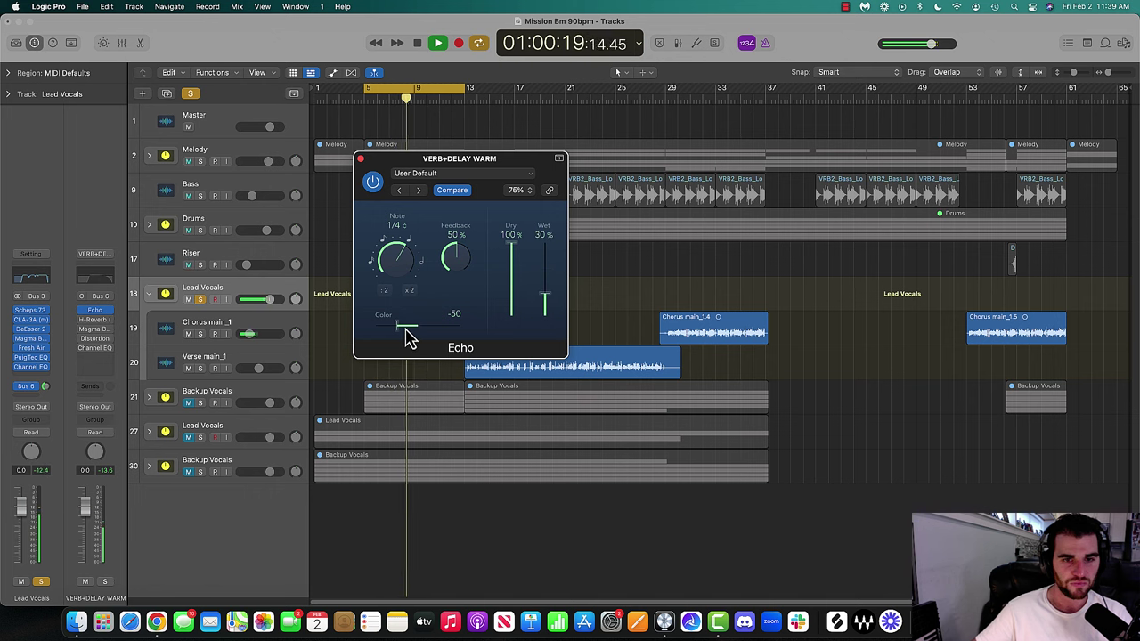
{"action": "left_click_drag", "start_coordinate": [407, 330], "coordinate": [438, 337]}
{"action": "left_click_drag", "start_coordinate": [542, 305], "coordinate": [546, 300]}
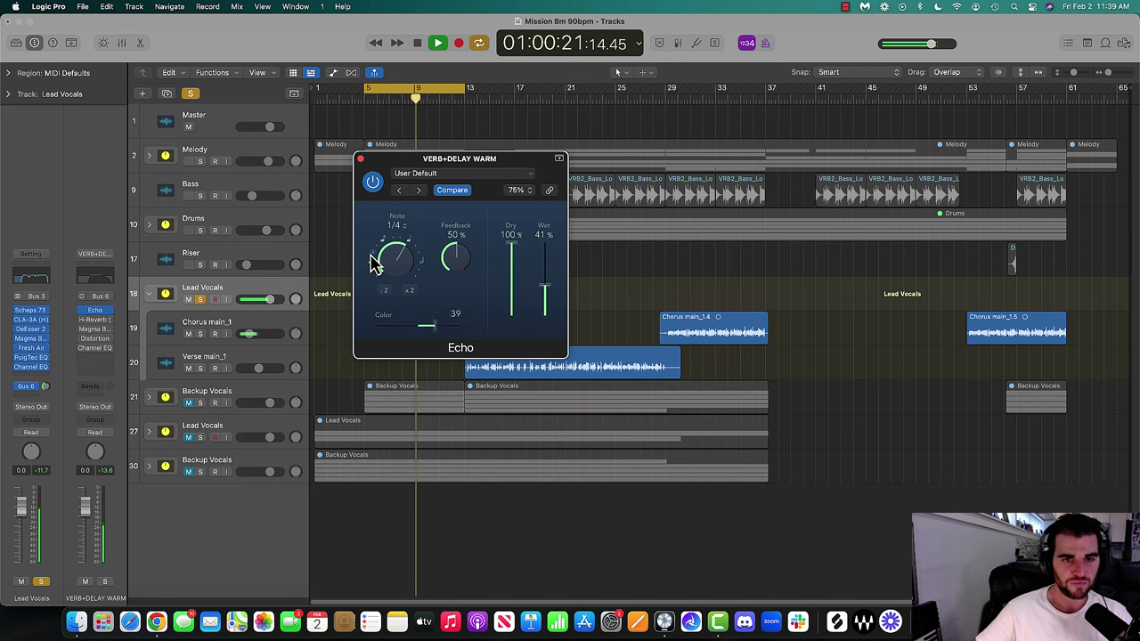
{"action": "left_click_drag", "start_coordinate": [381, 255], "coordinate": [392, 283]}
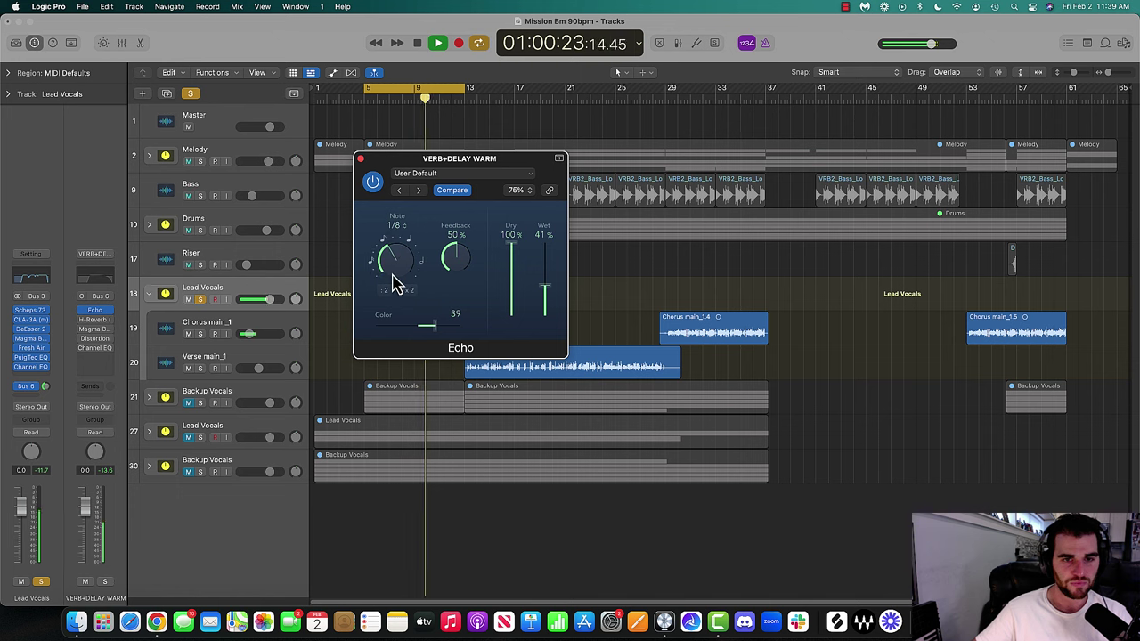
{"action": "left_click_drag", "start_coordinate": [544, 287], "coordinate": [548, 290]}
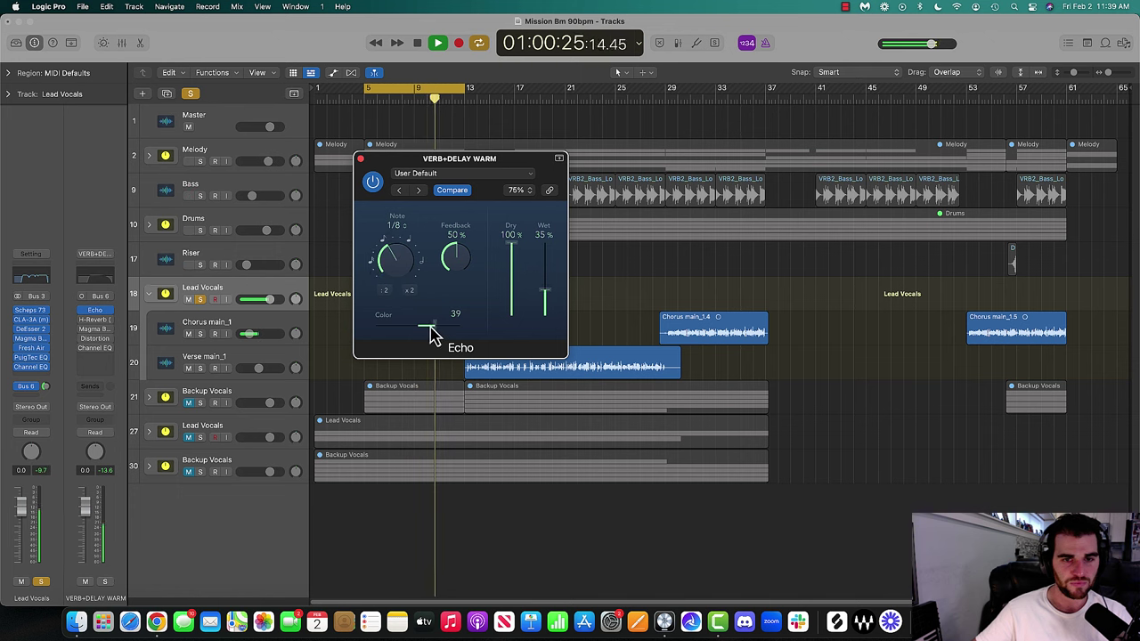
Refine the Echo to color -38, feedback 60%, dry 92% and wet 39%, close it and stop playback
{"action": "left_click_drag", "start_coordinate": [433, 326], "coordinate": [408, 326]}
{"action": "left_click_drag", "start_coordinate": [452, 263], "coordinate": [452, 251]}
{"action": "left_click_drag", "start_coordinate": [544, 285], "coordinate": [522, 287]}
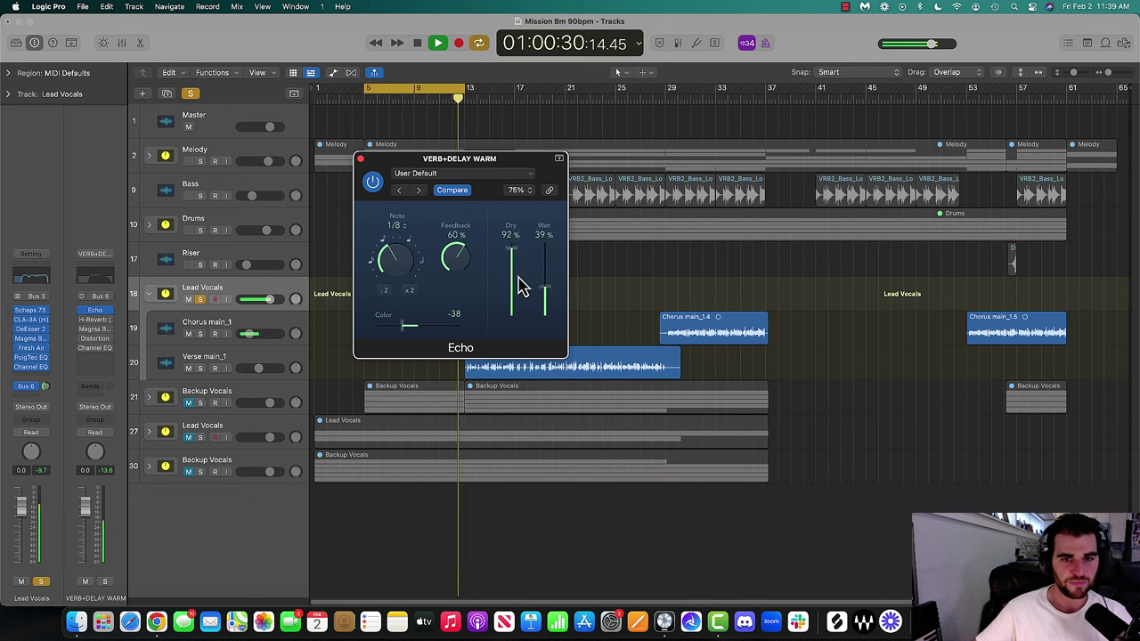
{"action": "left_click", "coordinate": [360, 160]}
{"action": "key", "text": "space"}
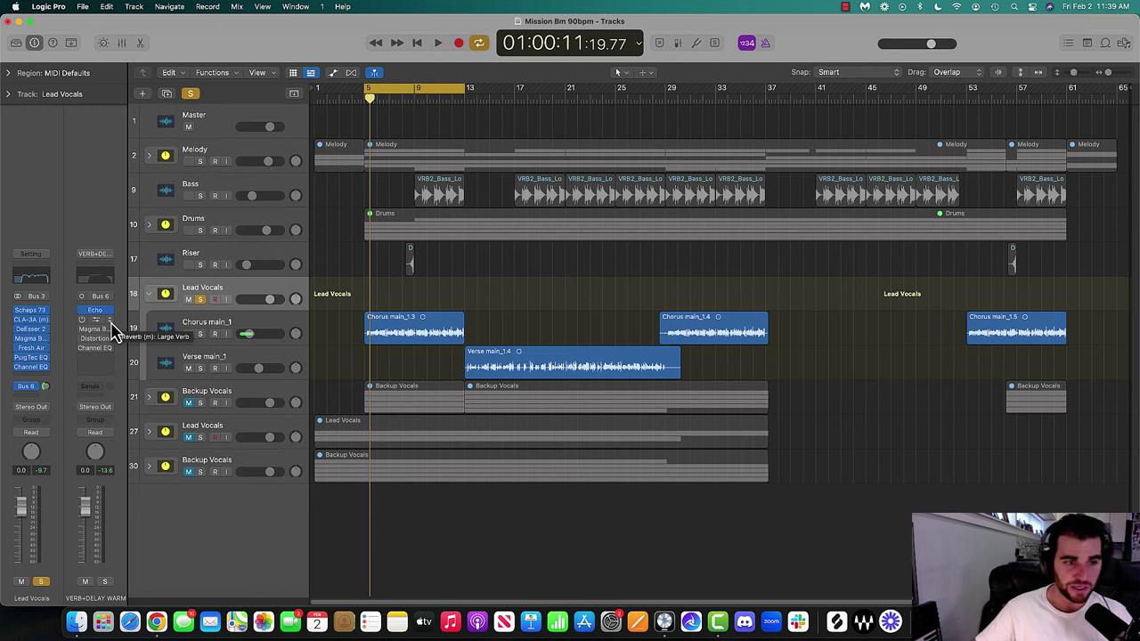
Replace the H-Reverb on the VERB+DELAY WARM bus with Valhalla DSP's ValhallaSupermassive
{"action": "left_click", "coordinate": [111, 329]}
{"action": "mouse_move", "coordinate": [142, 569]}
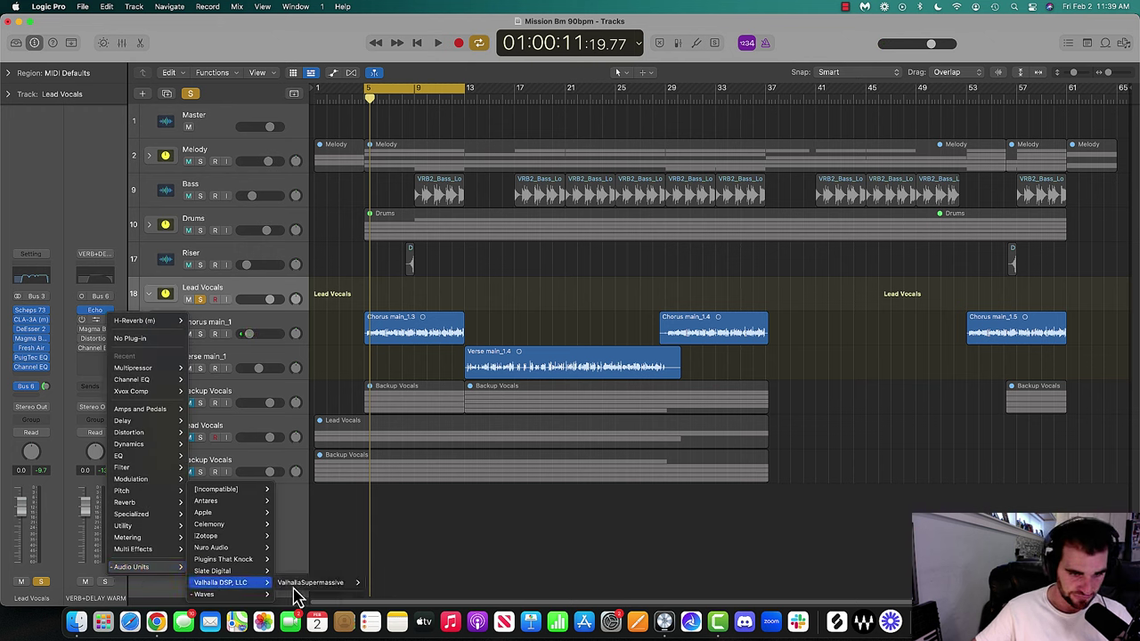
{"action": "left_click", "coordinate": [361, 584]}
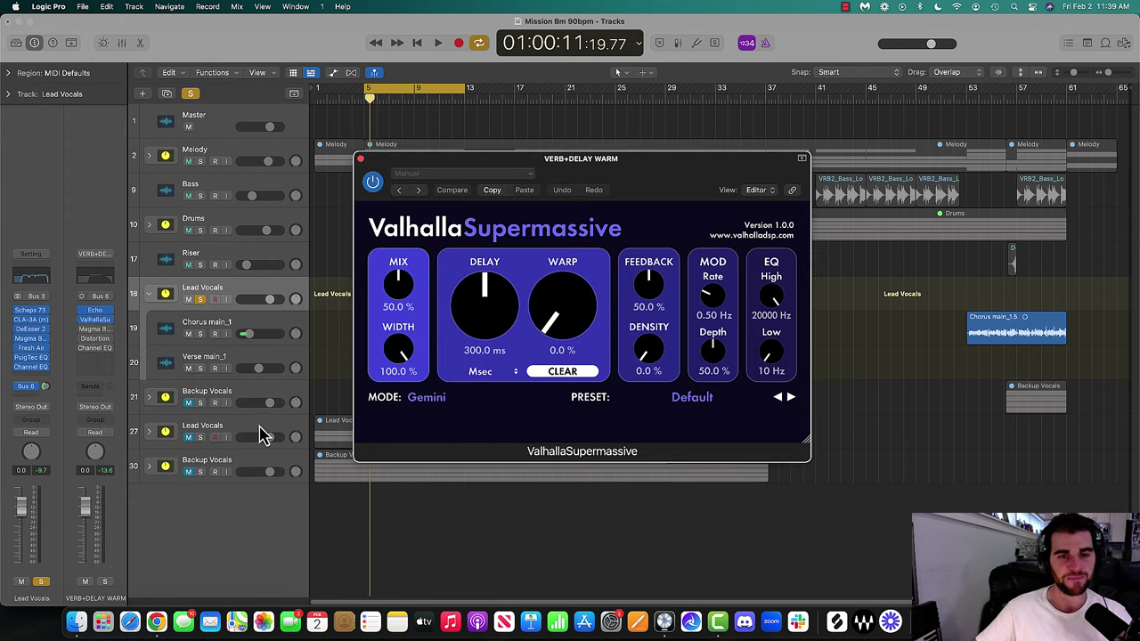
Load the medium reverb preset WideVocalSwell in ValhallaSupermassive and audition it on the soloed chorus
{"action": "left_click", "coordinate": [684, 403]}
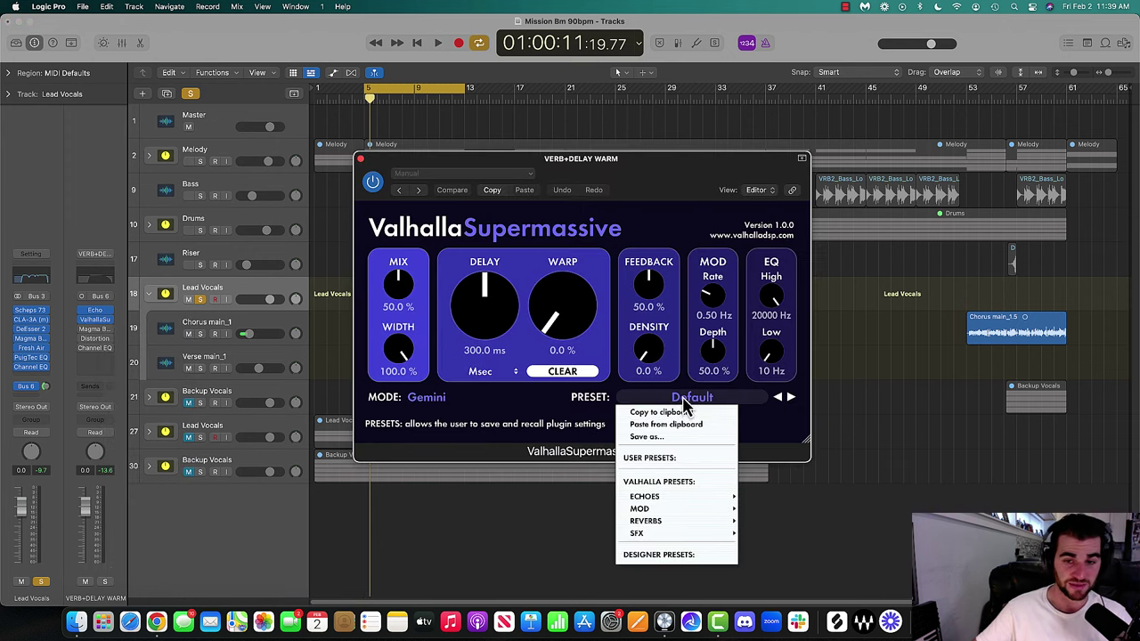
{"action": "mouse_move", "coordinate": [674, 524]}
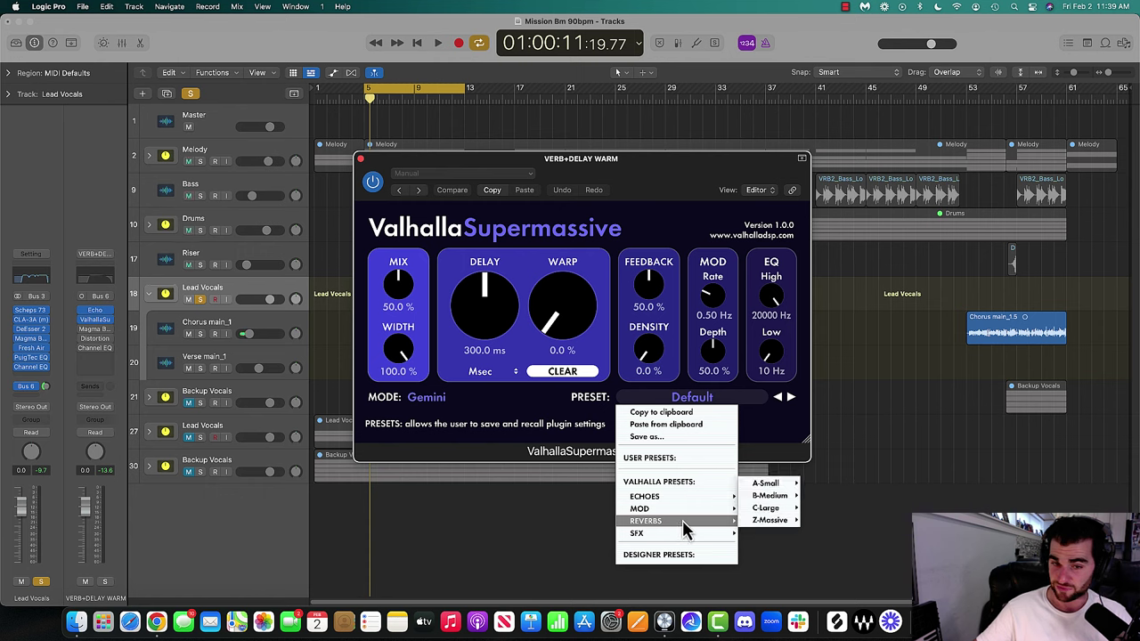
{"action": "mouse_move", "coordinate": [788, 499]}
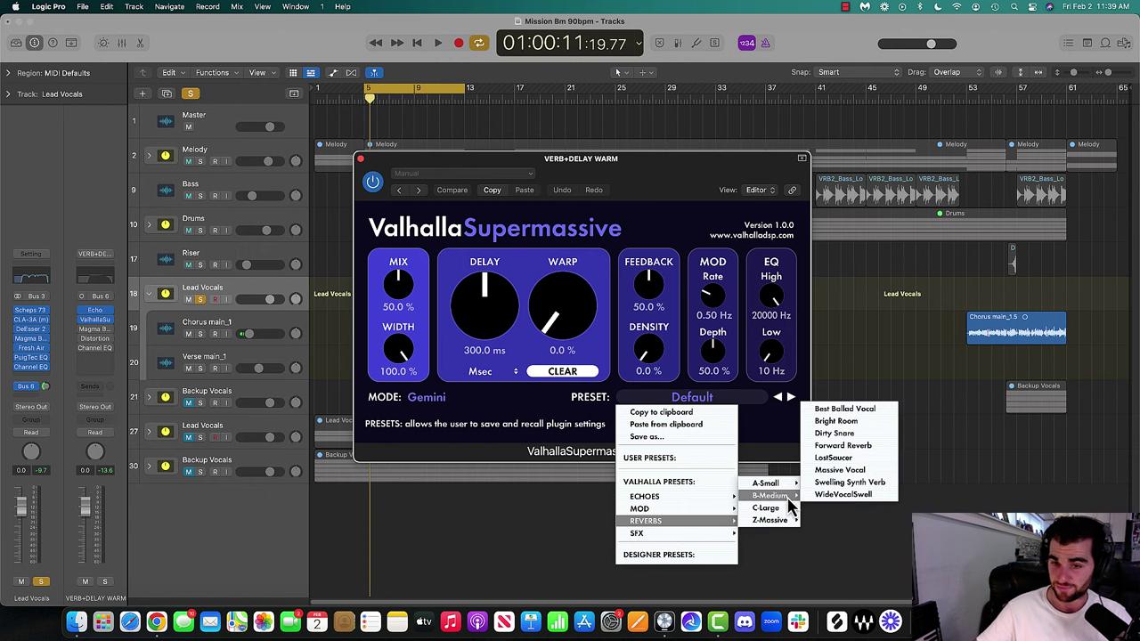
{"action": "left_click", "coordinate": [838, 495]}
{"action": "key", "text": "space"}
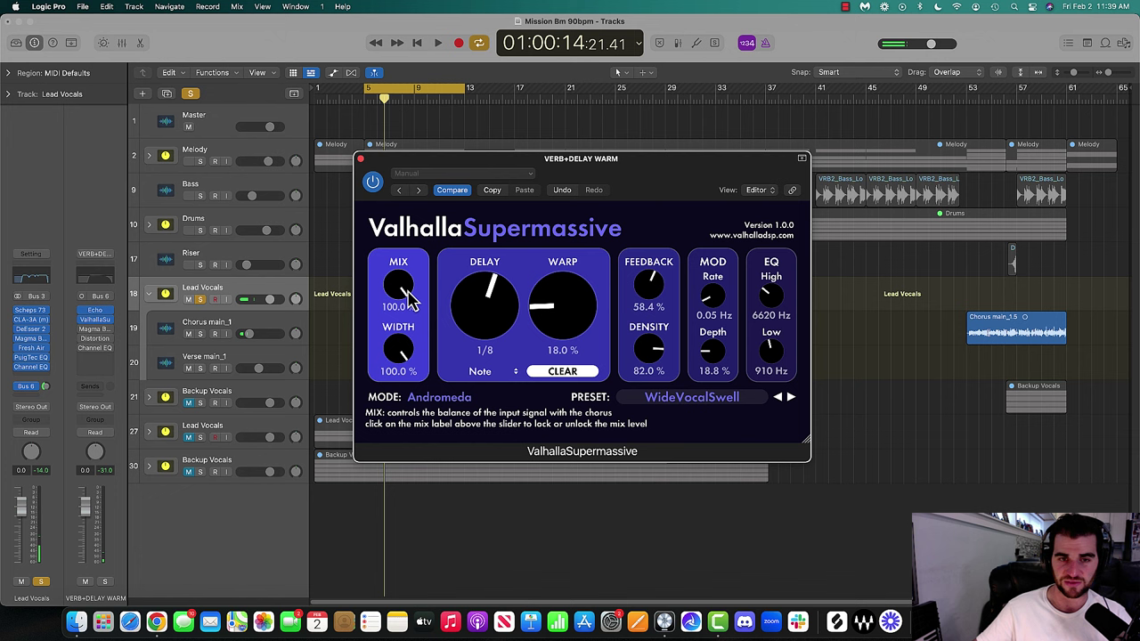
{"action": "key", "text": "space"}
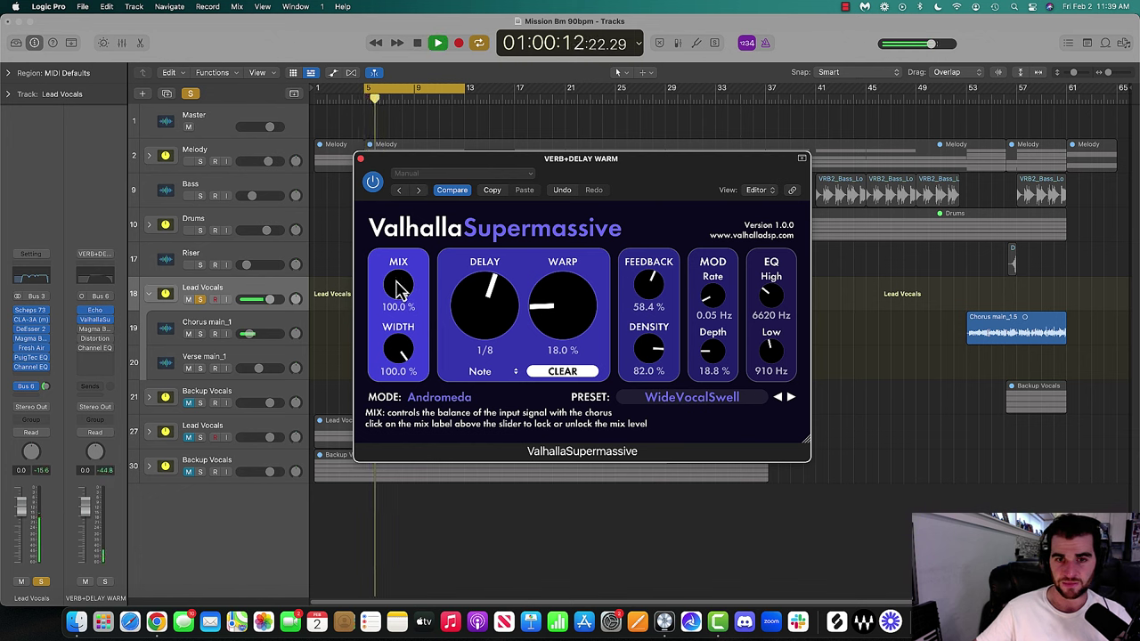
{"action": "key", "text": "space"}
Load the large reverb preset CygnusX1 in ValhallaSupermassive and play the soloed chorus
{"action": "left_click", "coordinate": [702, 399]}
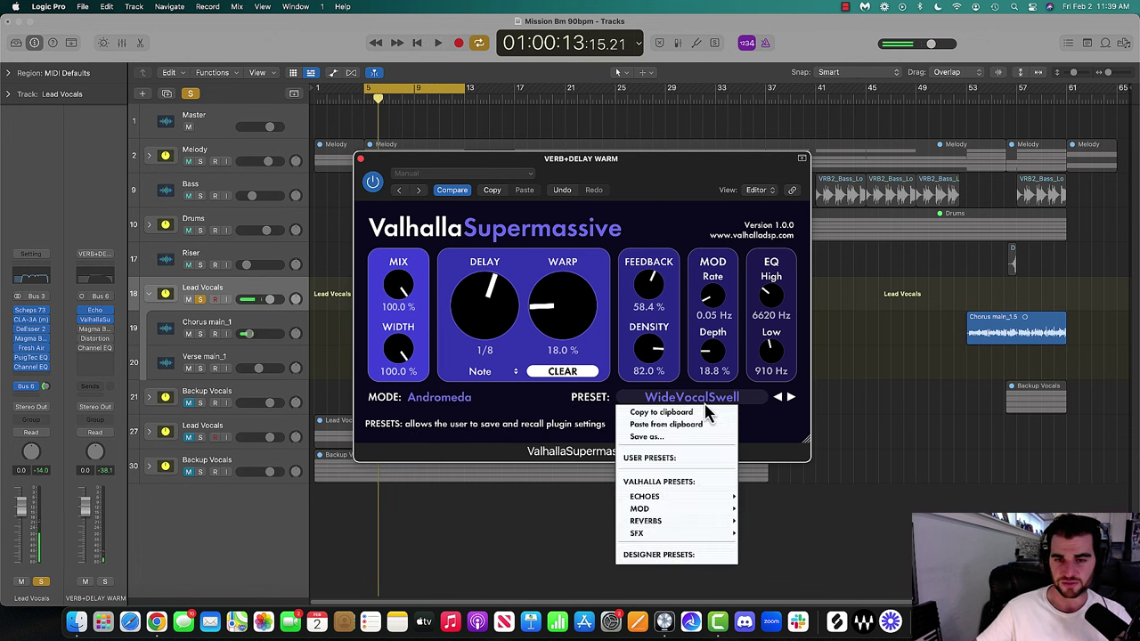
{"action": "mouse_move", "coordinate": [693, 528]}
{"action": "mouse_move", "coordinate": [769, 520]}
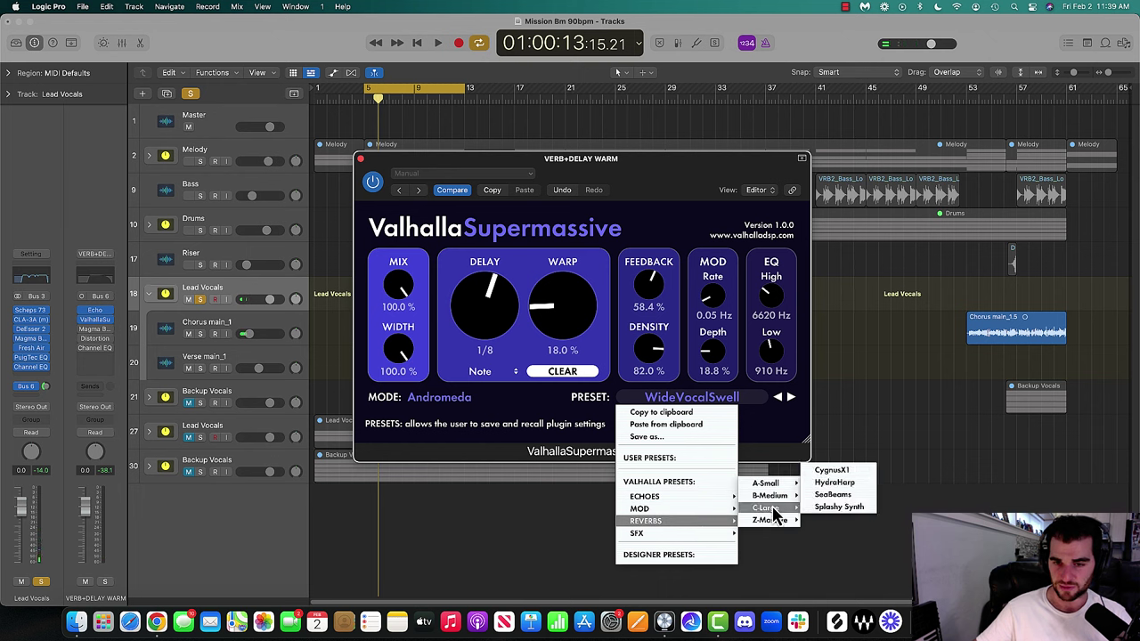
{"action": "left_click", "coordinate": [828, 476]}
{"action": "key", "text": "space"}
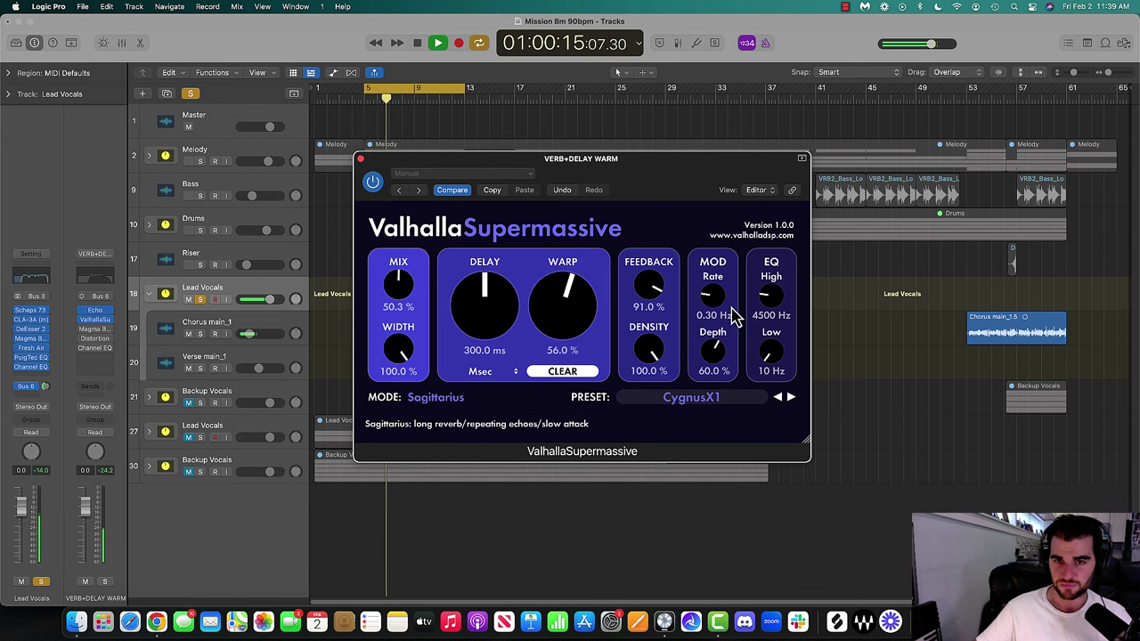
Set the ValhallaSupermassive mix to 23.4%, review the Echo settings, and close both plug-ins
{"action": "left_click_drag", "start_coordinate": [403, 289], "coordinate": [431, 358]}
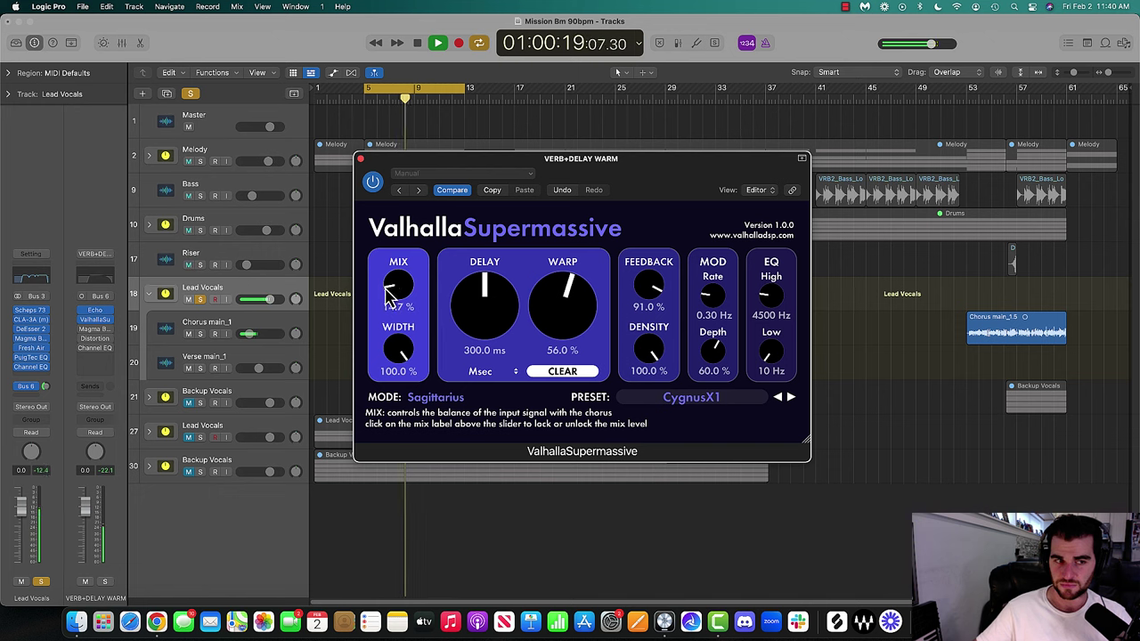
{"action": "left_click_drag", "start_coordinate": [389, 296], "coordinate": [401, 297]}
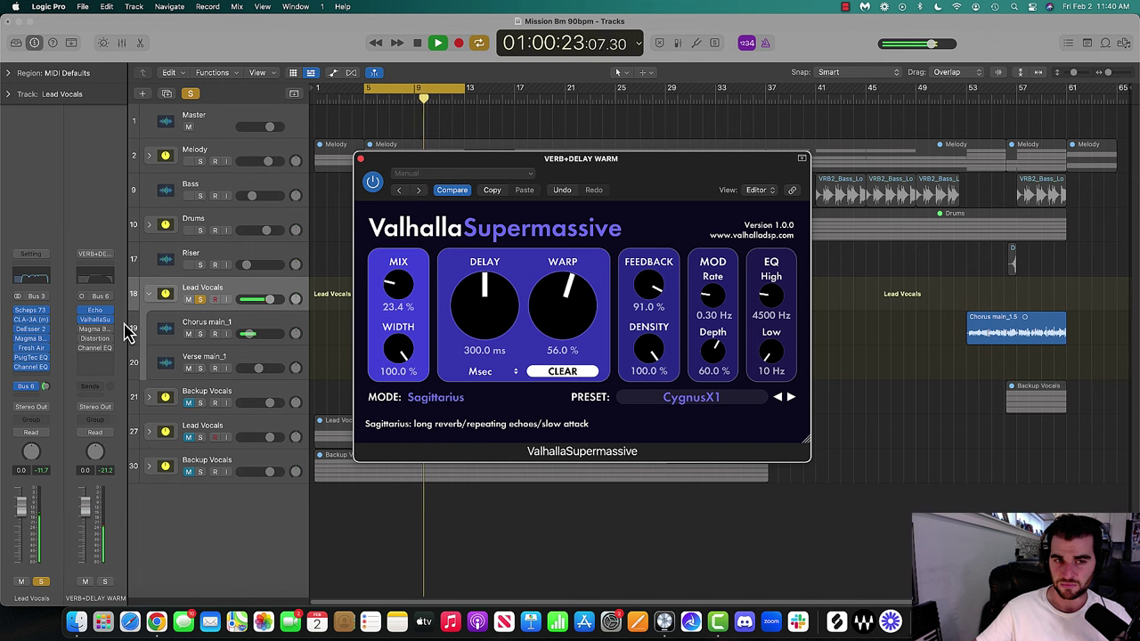
{"action": "left_click", "coordinate": [94, 310]}
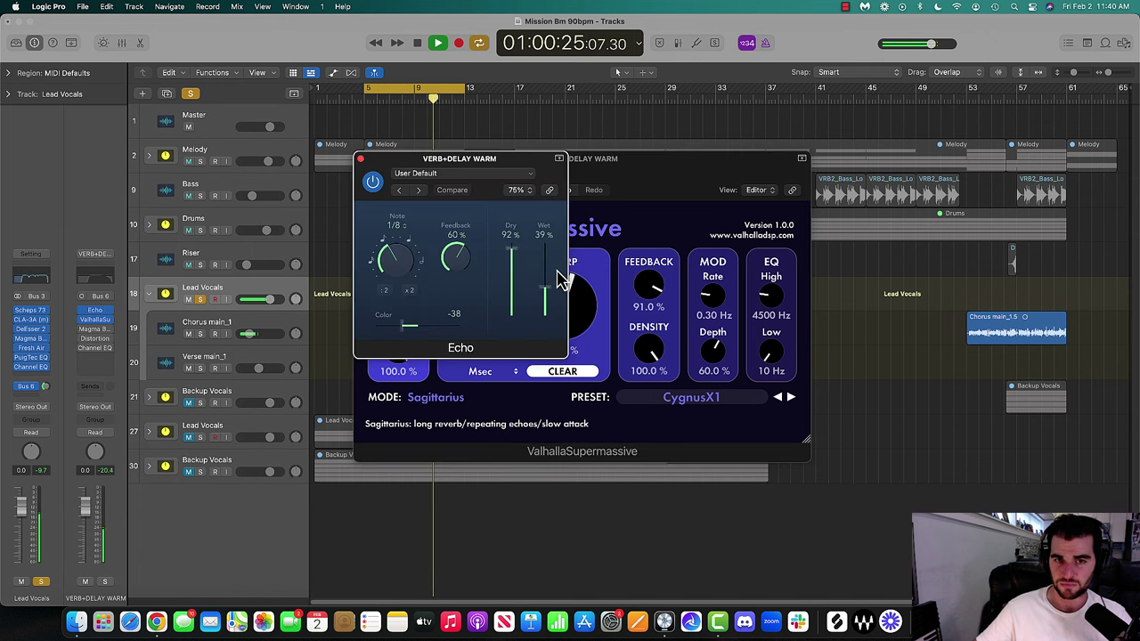
{"action": "key", "text": "space"}
{"action": "left_click", "coordinate": [360, 159]}
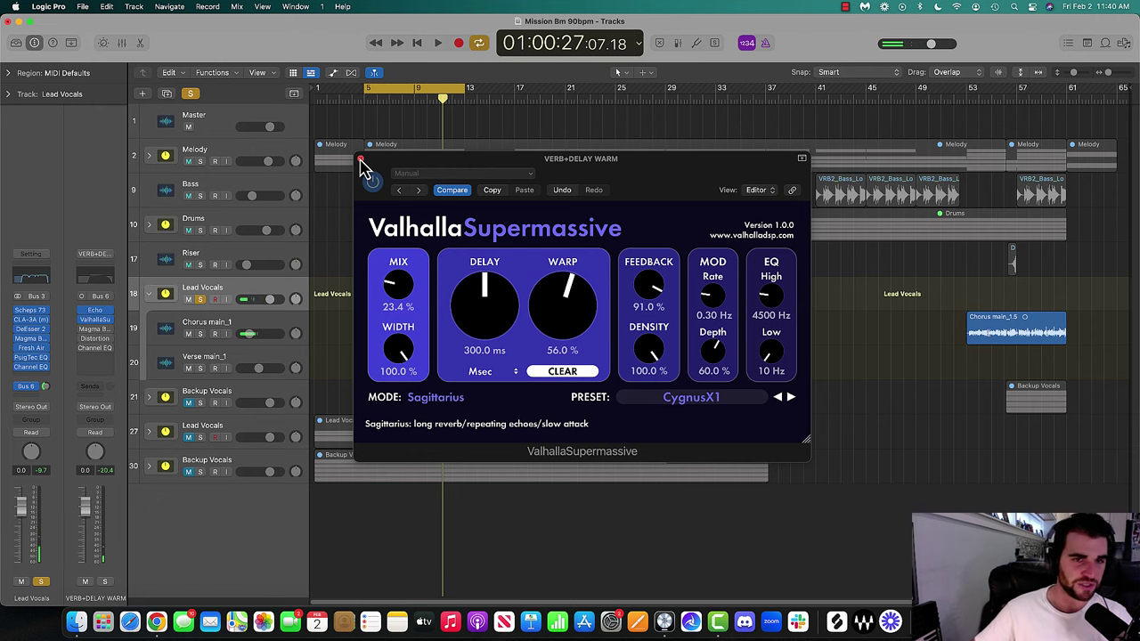
{"action": "left_click", "coordinate": [360, 159]}
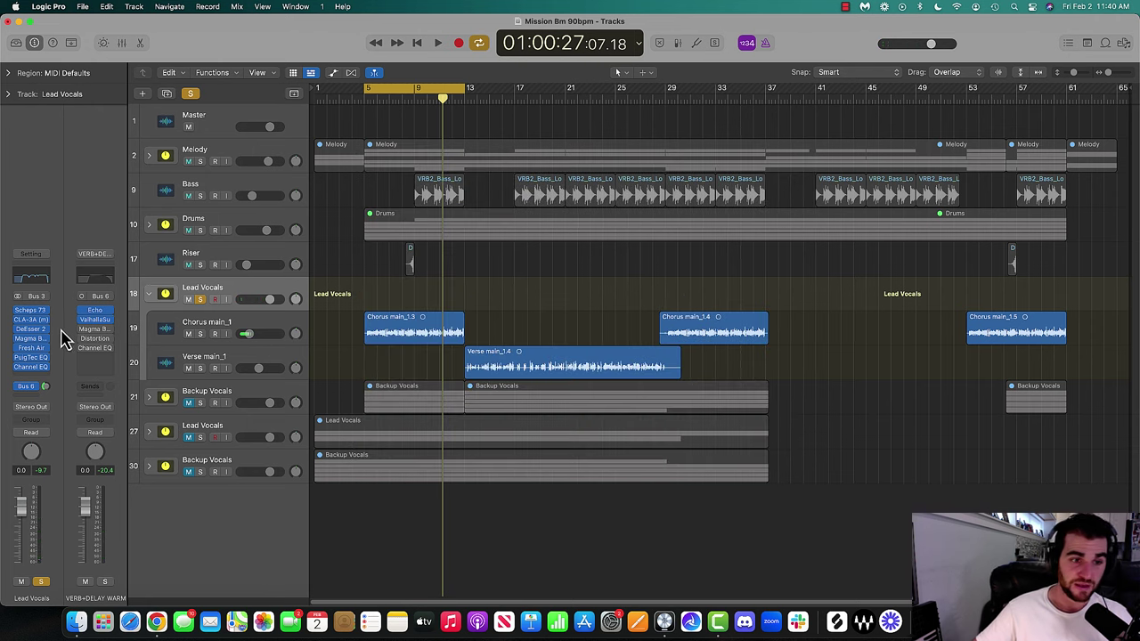
{"action": "key", "text": "y"}
{"action": "left_click", "coordinate": [15, 43]}
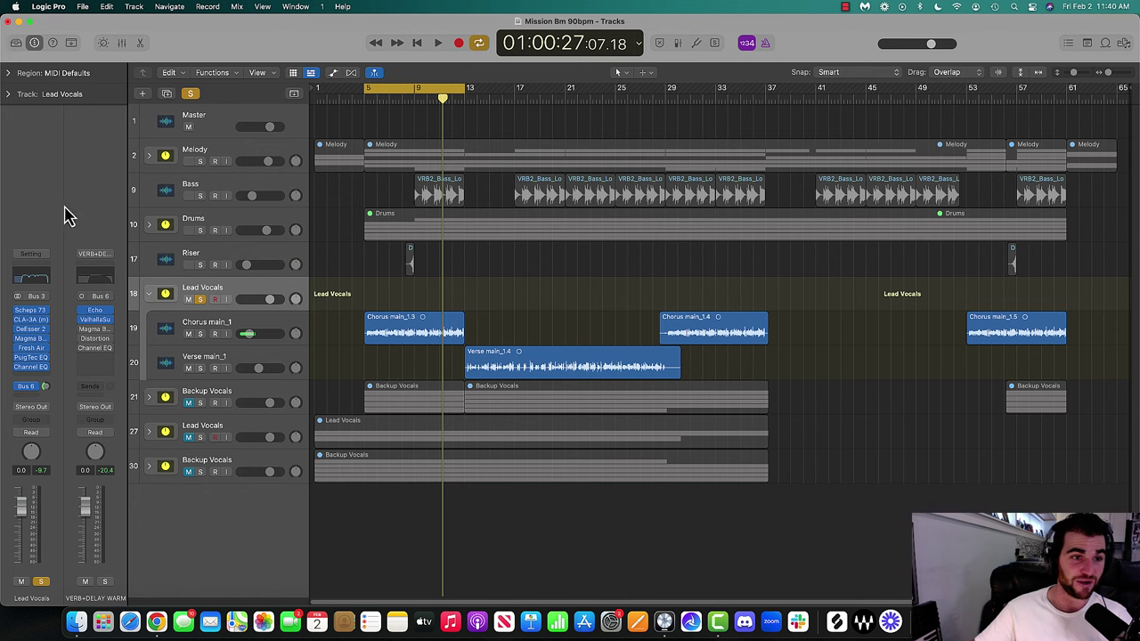
Switch on the bus's Magma BB Tubes during playback, raise Beauty to 64 and turn up Beast
{"action": "left_click", "coordinate": [97, 330]}
{"action": "key", "text": "space"}
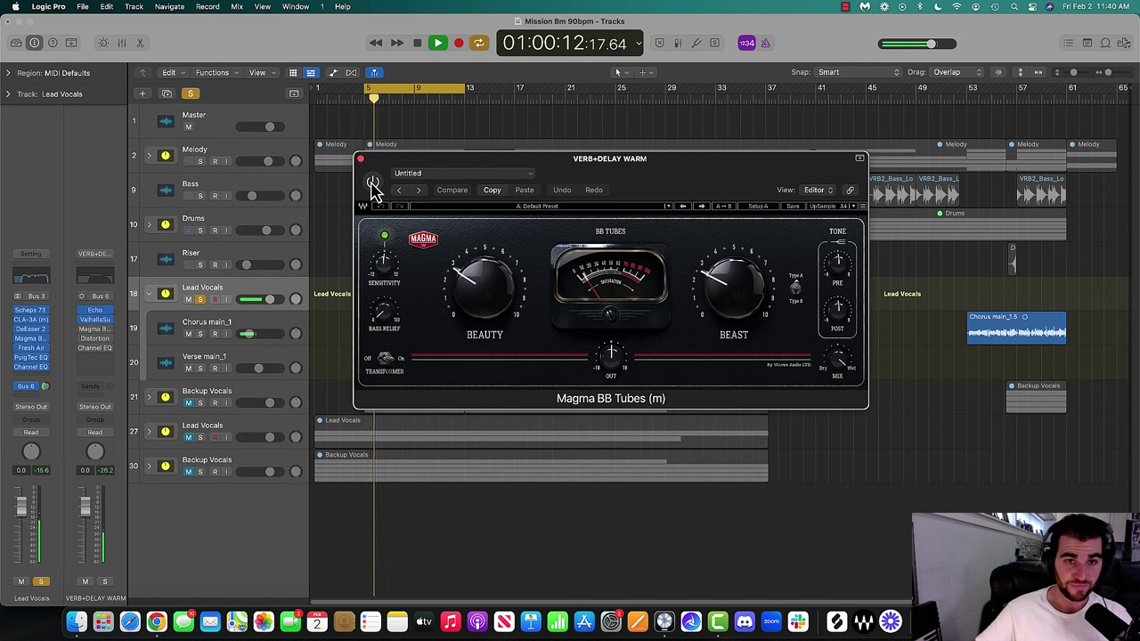
{"action": "left_click", "coordinate": [372, 184]}
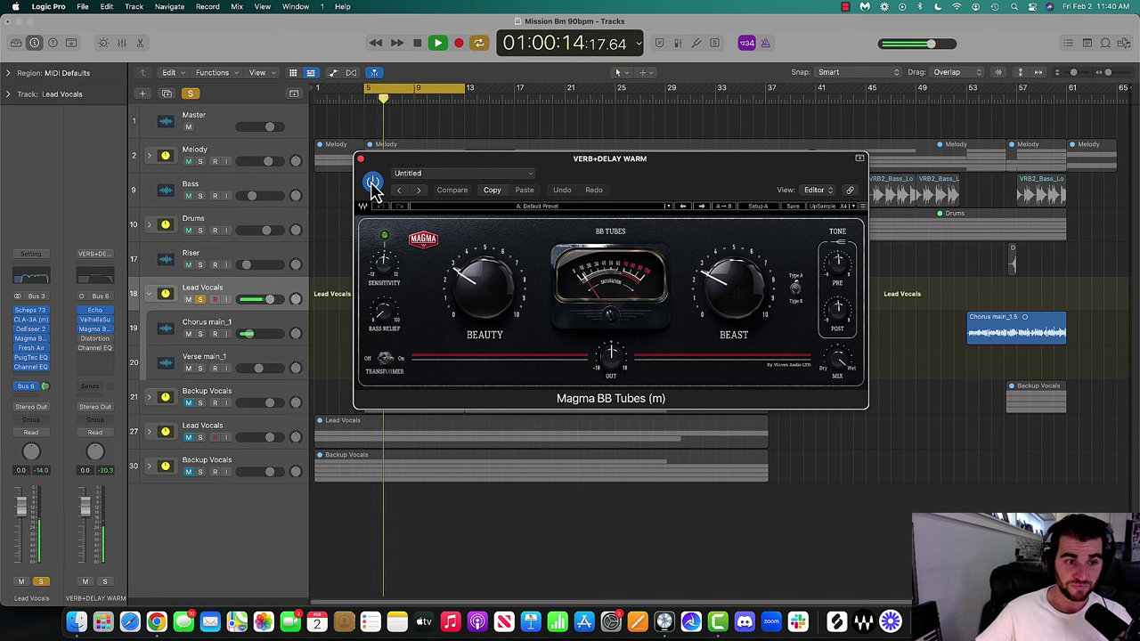
{"action": "left_click_drag", "start_coordinate": [741, 312], "coordinate": [741, 346]}
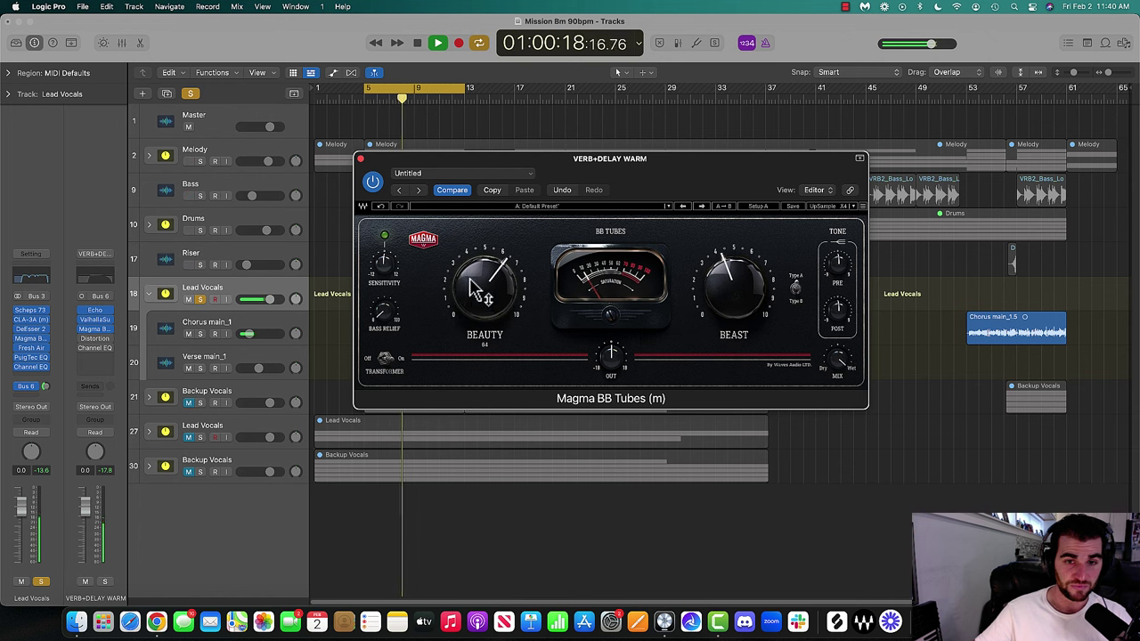
Lower the ValhallaSupermassive mix to about 11%, stop playback and close both open plug-ins
{"action": "left_click", "coordinate": [95, 320]}
{"action": "left_click_drag", "start_coordinate": [398, 308], "coordinate": [398, 303]}
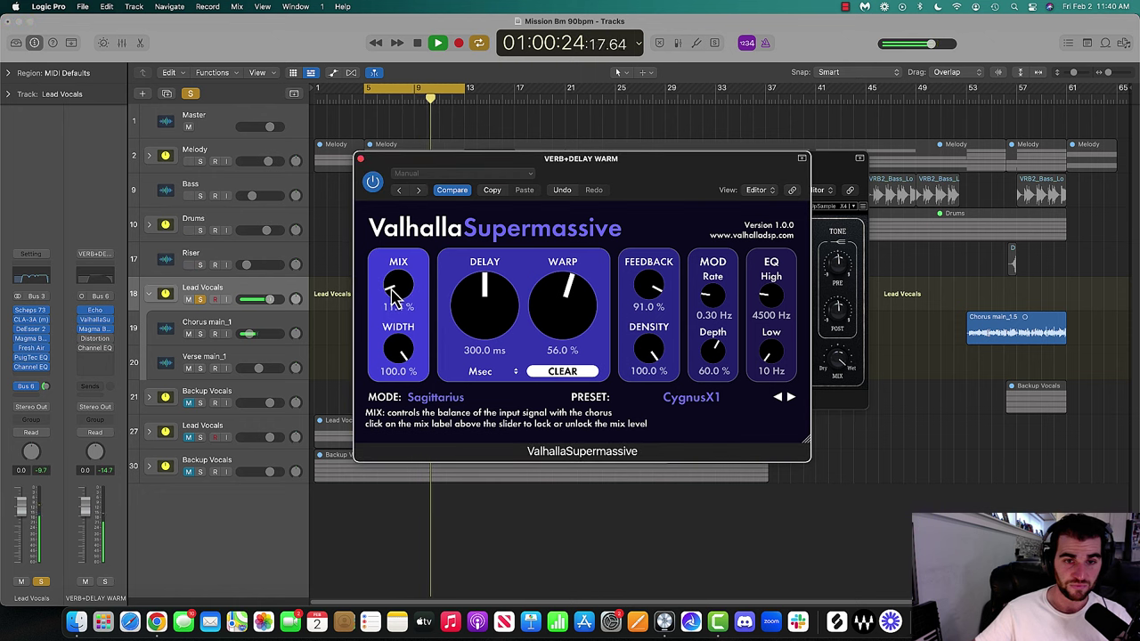
{"action": "key", "text": "space"}
{"action": "left_click", "coordinate": [360, 159]}
{"action": "left_click", "coordinate": [361, 159]}
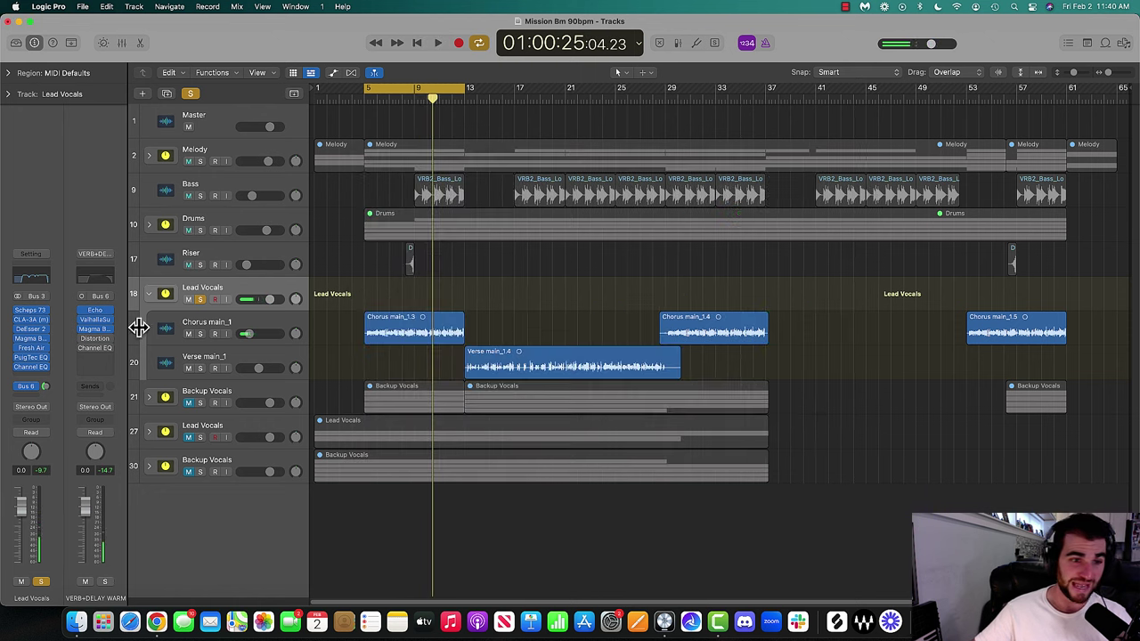
Switch on the Distortion plug-in on the VERB+DELAY WARM bus, audition it and close its window
{"action": "left_click", "coordinate": [97, 340]}
{"action": "key", "text": "space"}
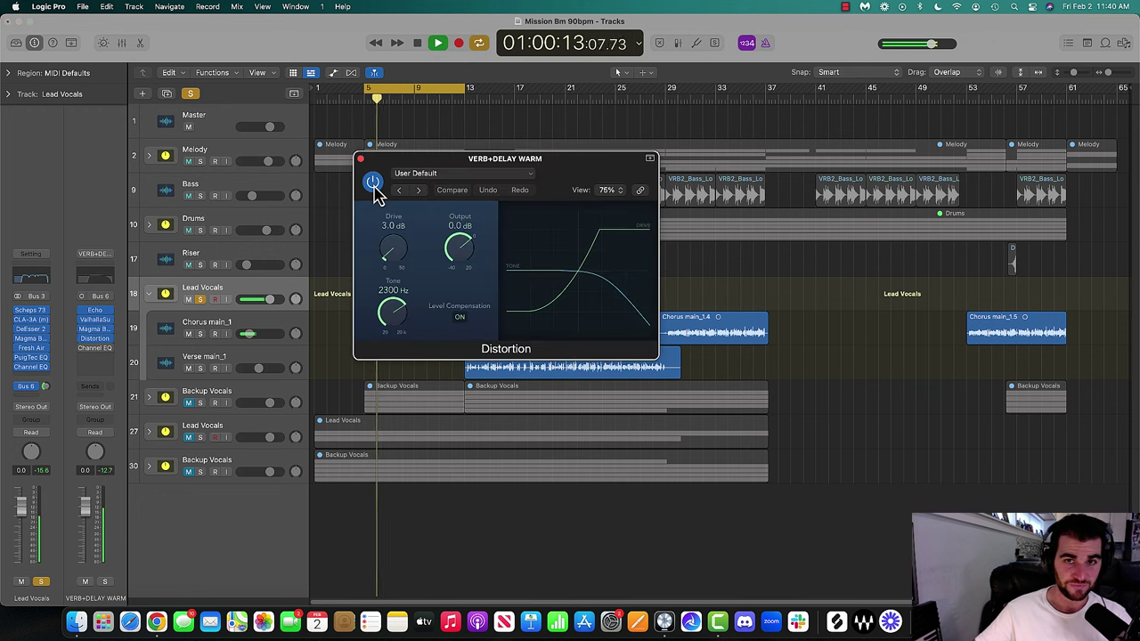
{"action": "left_click", "coordinate": [360, 158]}
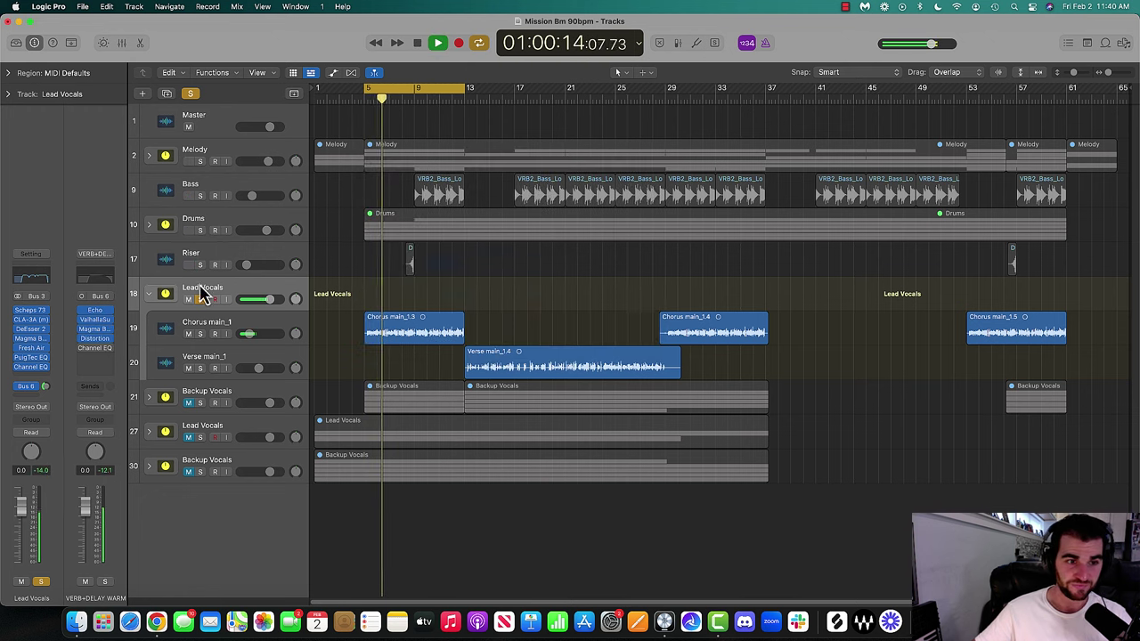
Switch on the Channel EQ on the VERB+DELAY WARM bus and compare it on and off during playback
{"action": "left_click", "coordinate": [95, 348]}
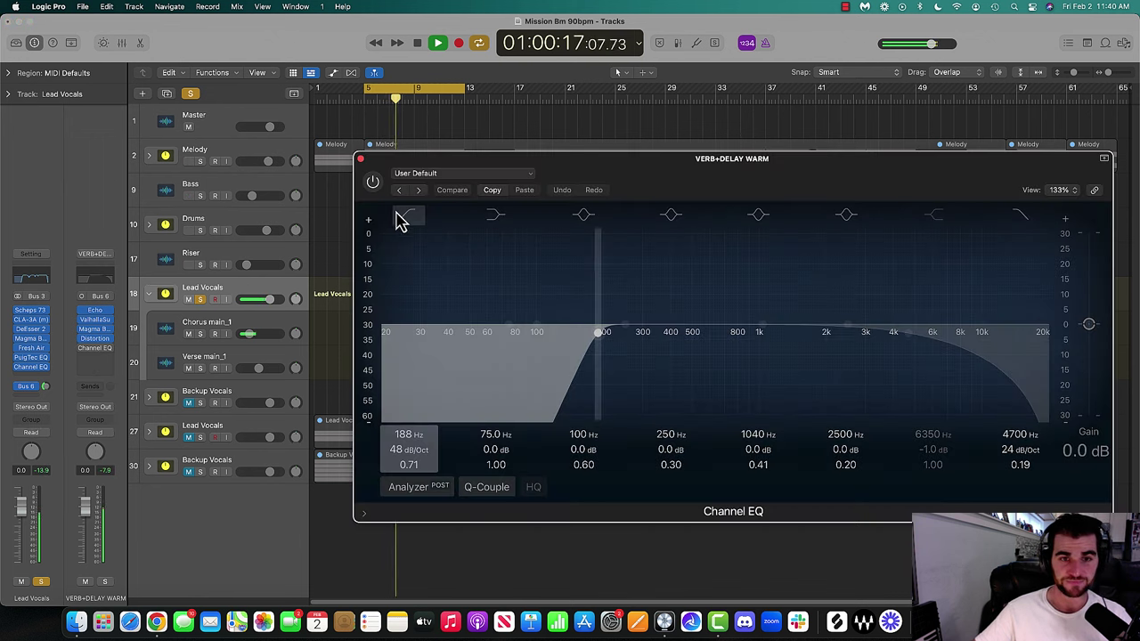
{"action": "left_click", "coordinate": [372, 181]}
{"action": "key", "text": "space"}
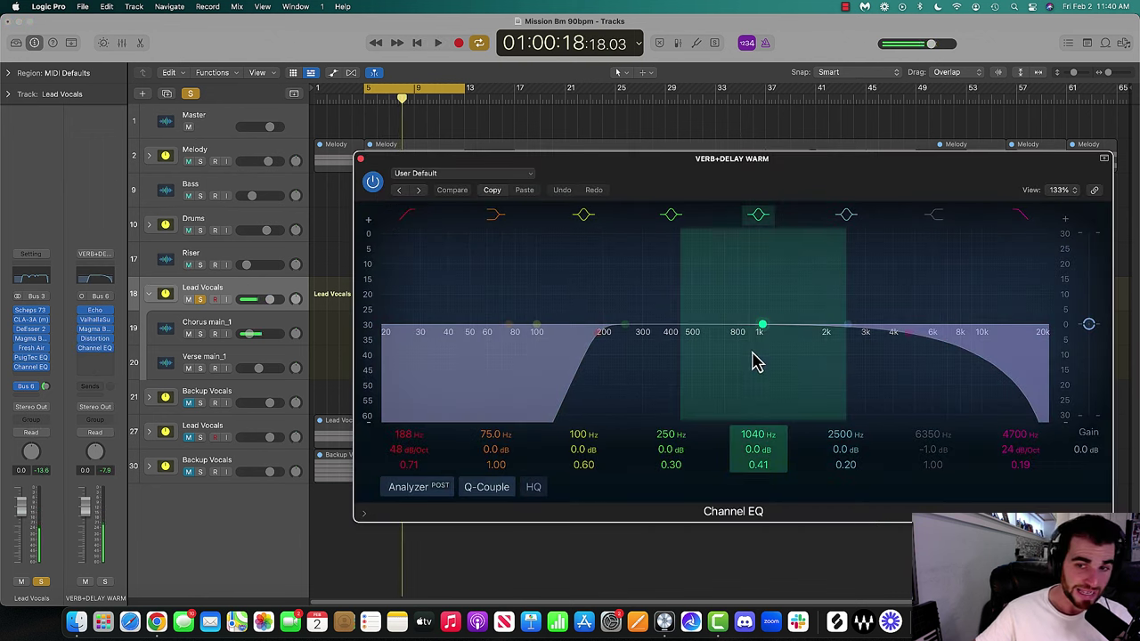
{"action": "left_click", "coordinate": [373, 184]}
{"action": "key", "text": "space"}
{"action": "left_click", "coordinate": [372, 184]}
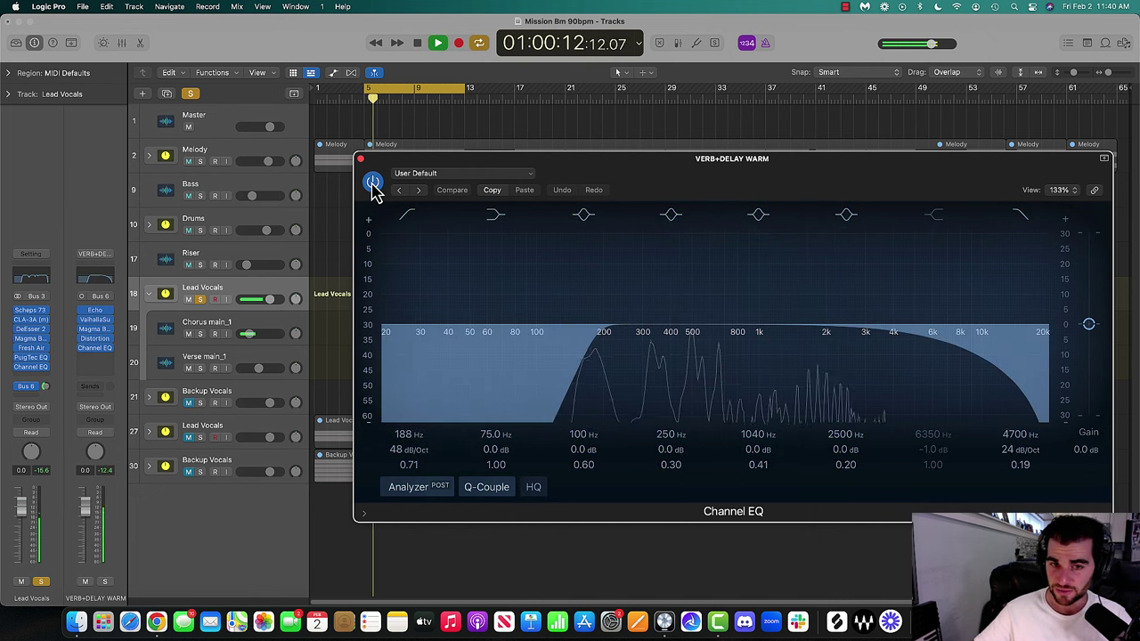
Solo the VERB+DELAY WARM bus and set its EQ high cut to 3140 Hz, 48 dB/Oct, with a Q of 0.57
{"action": "left_click_drag", "start_coordinate": [886, 382], "coordinate": [773, 360]}
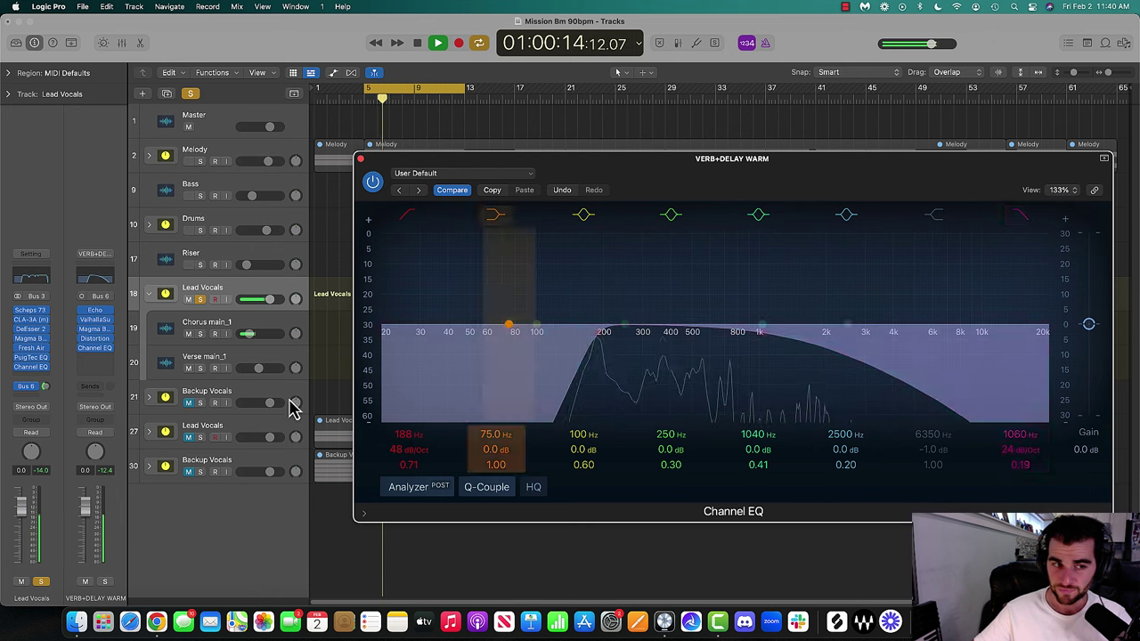
{"action": "left_click", "coordinate": [105, 583]}
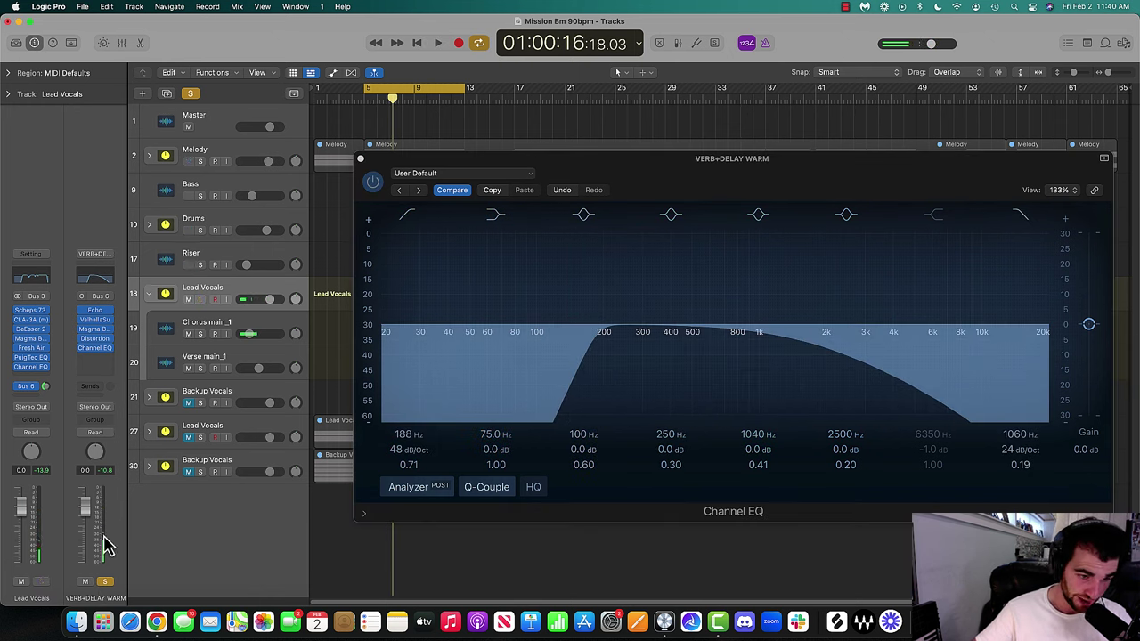
{"action": "key", "text": "space"}
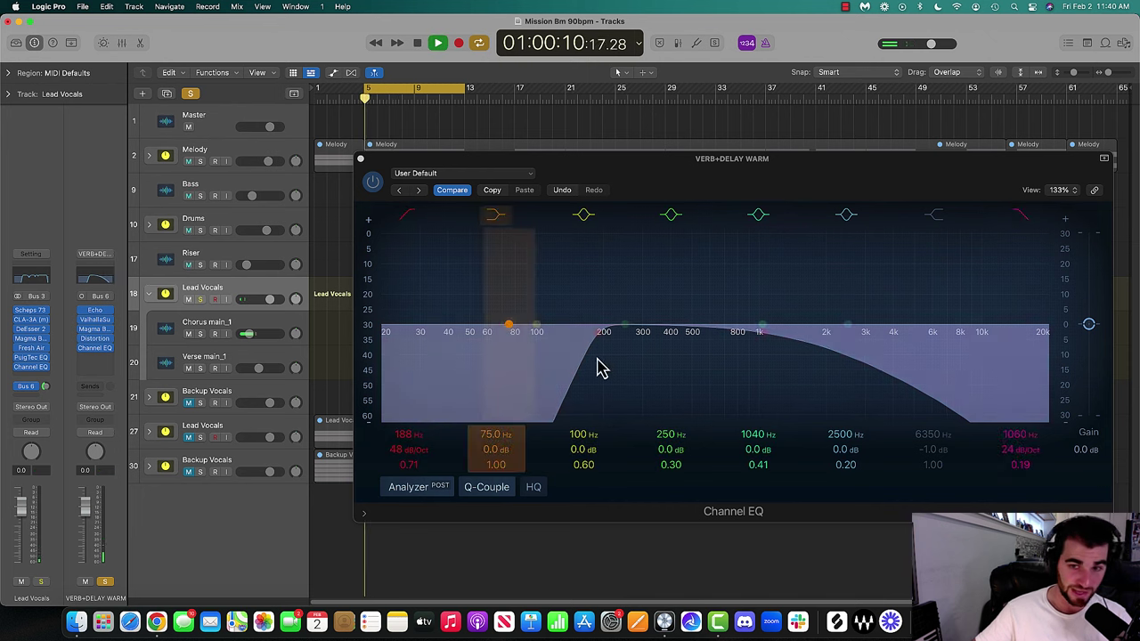
{"action": "left_click", "coordinate": [763, 335]}
{"action": "left_click_drag", "start_coordinate": [744, 297], "coordinate": [793, 332]}
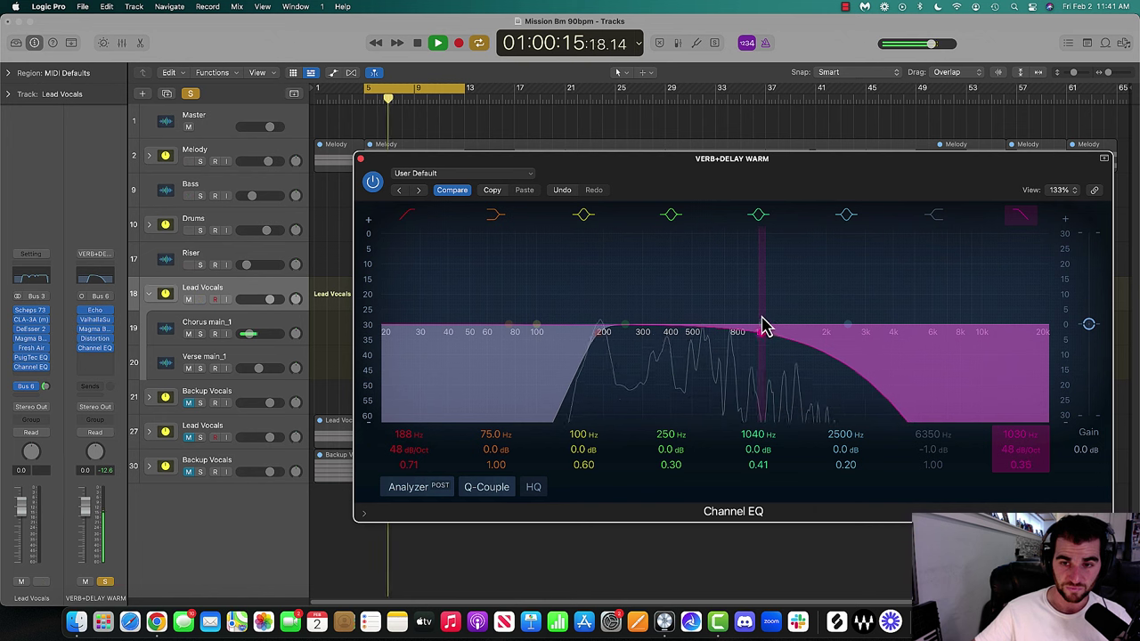
{"action": "left_click_drag", "start_coordinate": [798, 351], "coordinate": [916, 379]}
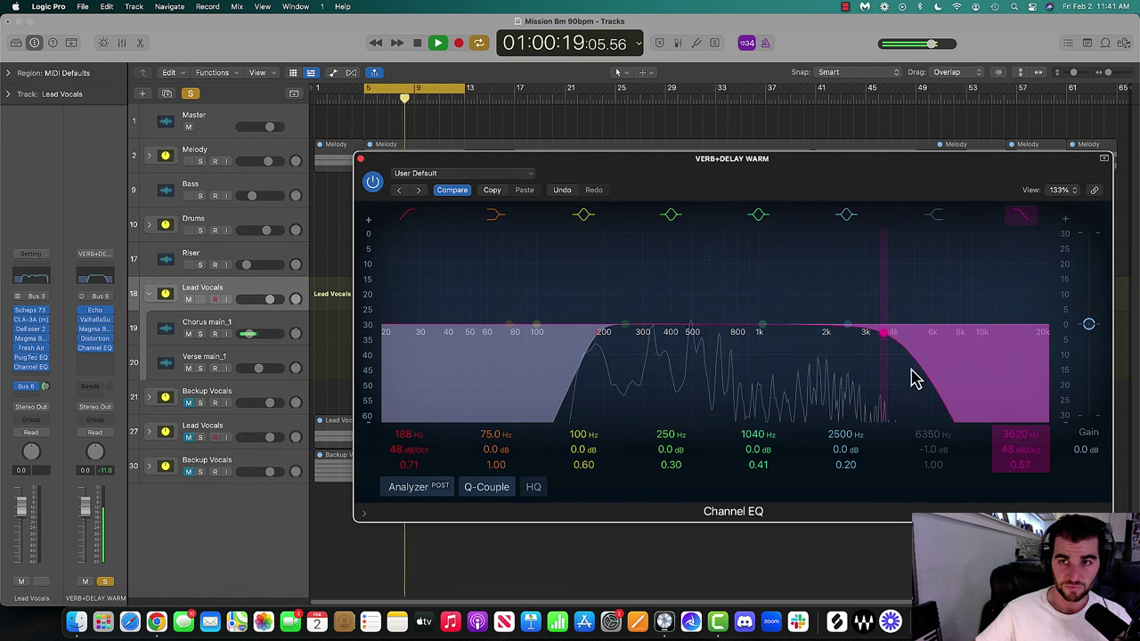
{"action": "left_click", "coordinate": [845, 6]}
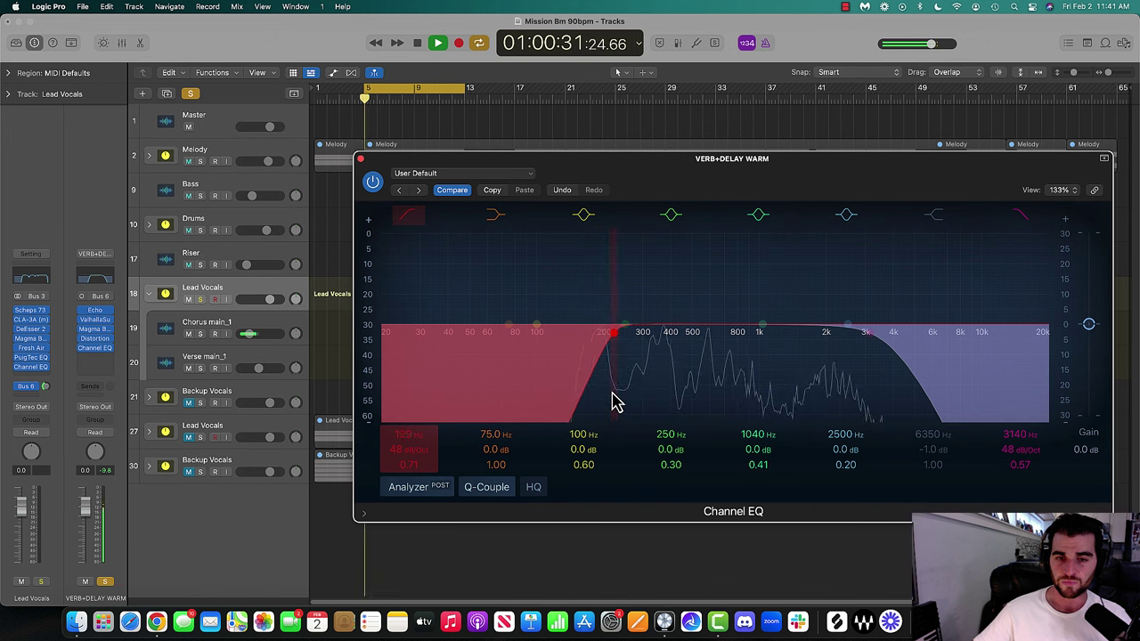
Dip the EQ's 250 Hz band to -9.3 dB at 378 Hz with a Q of 1.10, and move the 2500 Hz band to 2780 Hz
{"action": "left_click_drag", "start_coordinate": [626, 329], "coordinate": [667, 349]}
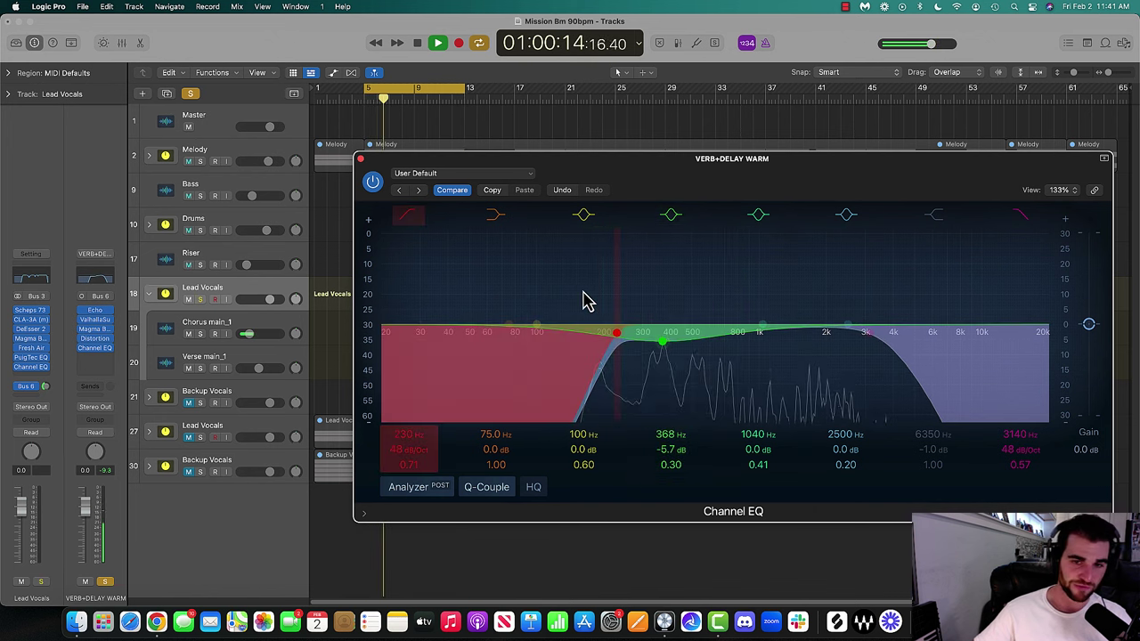
{"action": "left_click_drag", "start_coordinate": [590, 294], "coordinate": [609, 297]}
{"action": "left_click_drag", "start_coordinate": [847, 349], "coordinate": [860, 354]}
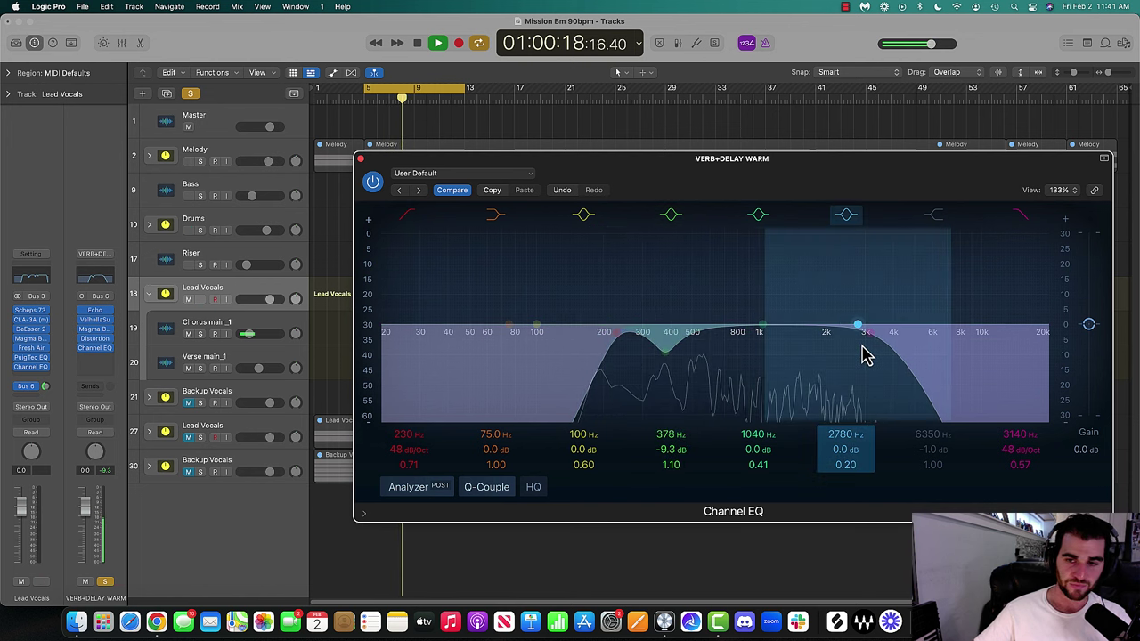
Set the bus EQ's low cut to 192 Hz and high cut to 2460 Hz, and close the Channel EQ
{"action": "left_click_drag", "start_coordinate": [832, 394], "coordinate": [809, 395]}
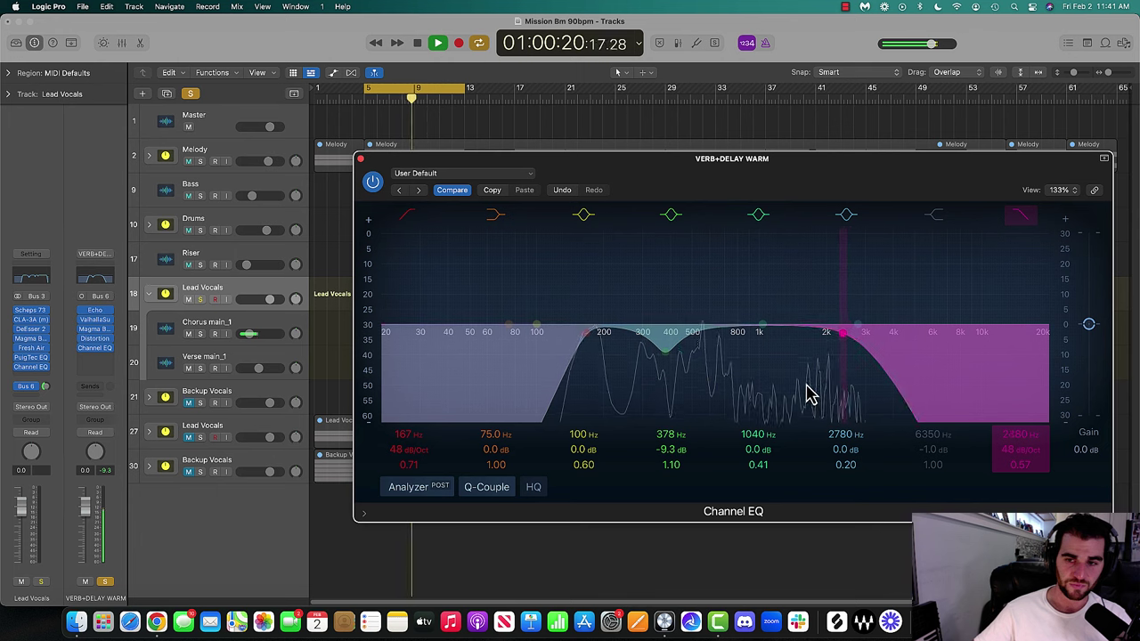
{"action": "left_click_drag", "start_coordinate": [580, 395], "coordinate": [593, 394]}
{"action": "key", "text": "space"}
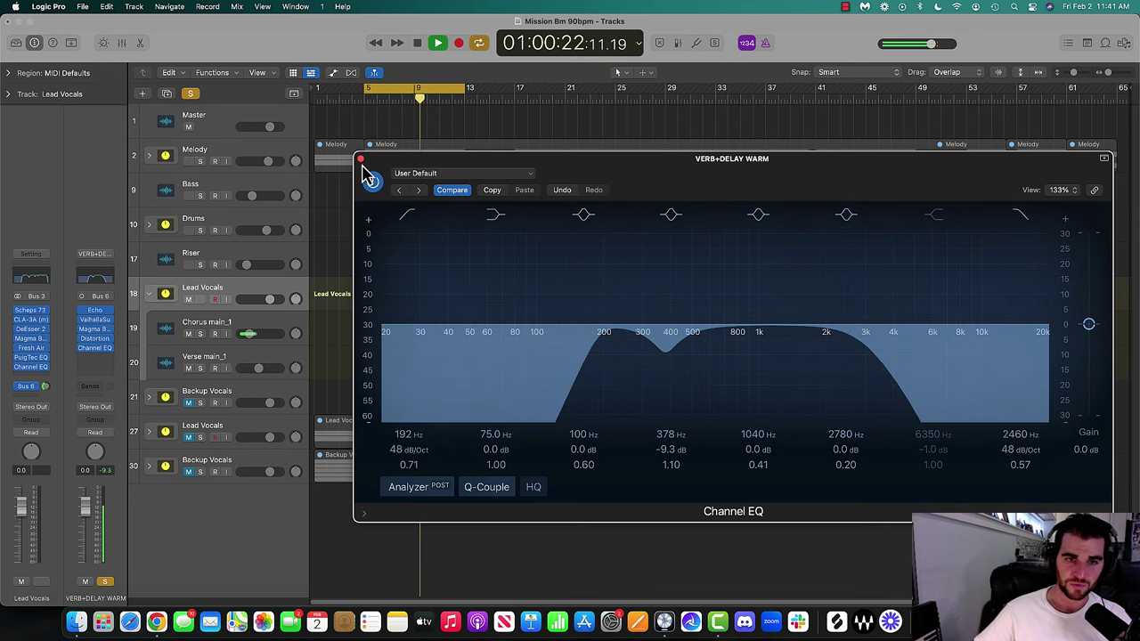
{"action": "left_click", "coordinate": [361, 159]}
Unsolo the bus and raise the Lead Vocals send to Bus 6 to about -2.0 dB during playback
{"action": "left_click", "coordinate": [106, 583]}
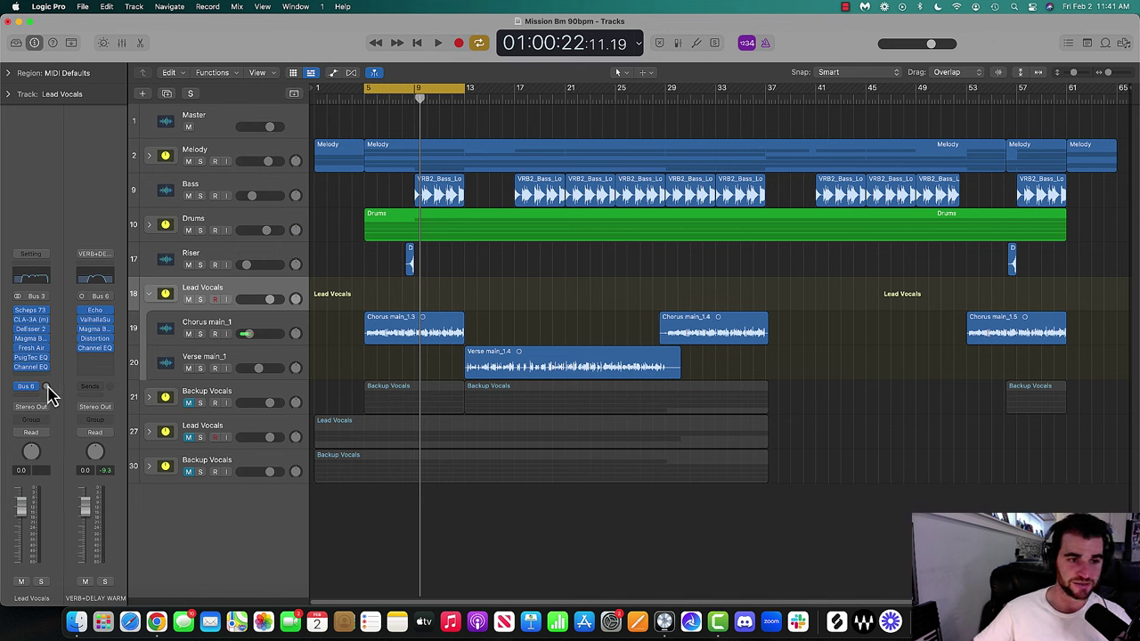
{"action": "key", "text": "space"}
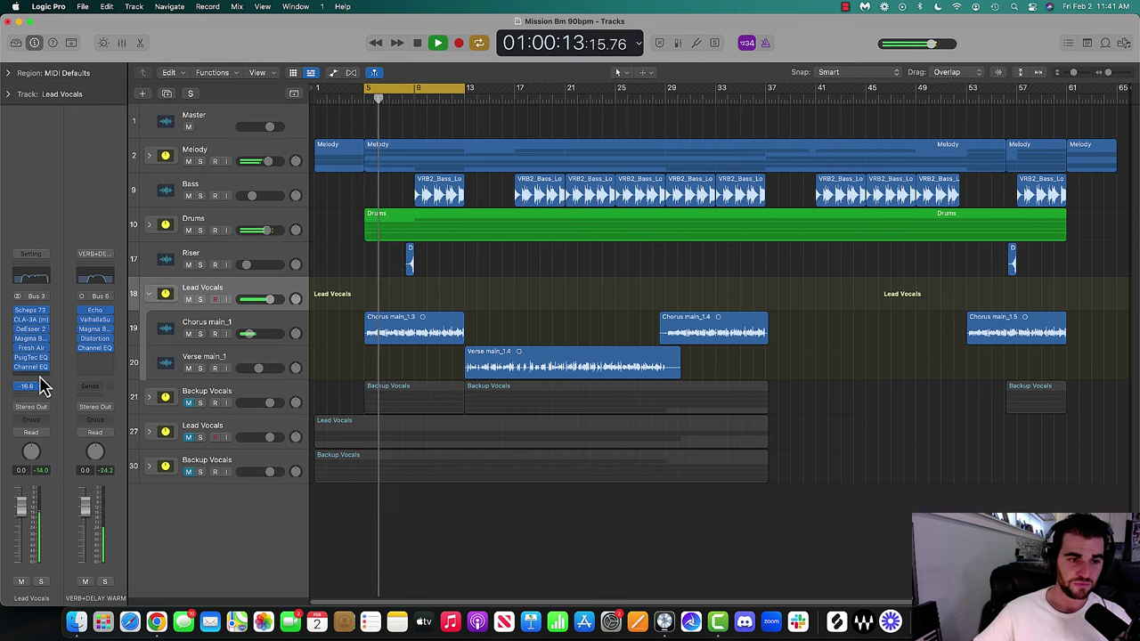
{"action": "left_click_drag", "start_coordinate": [45, 386], "coordinate": [39, 350]}
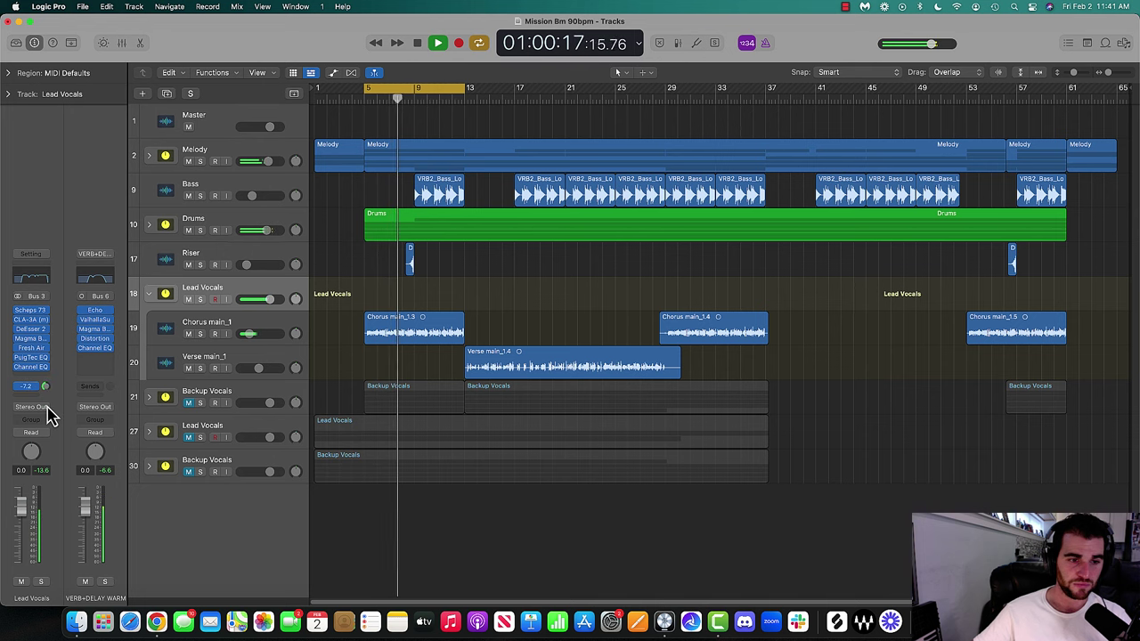
{"action": "left_click_drag", "start_coordinate": [46, 389], "coordinate": [51, 378]}
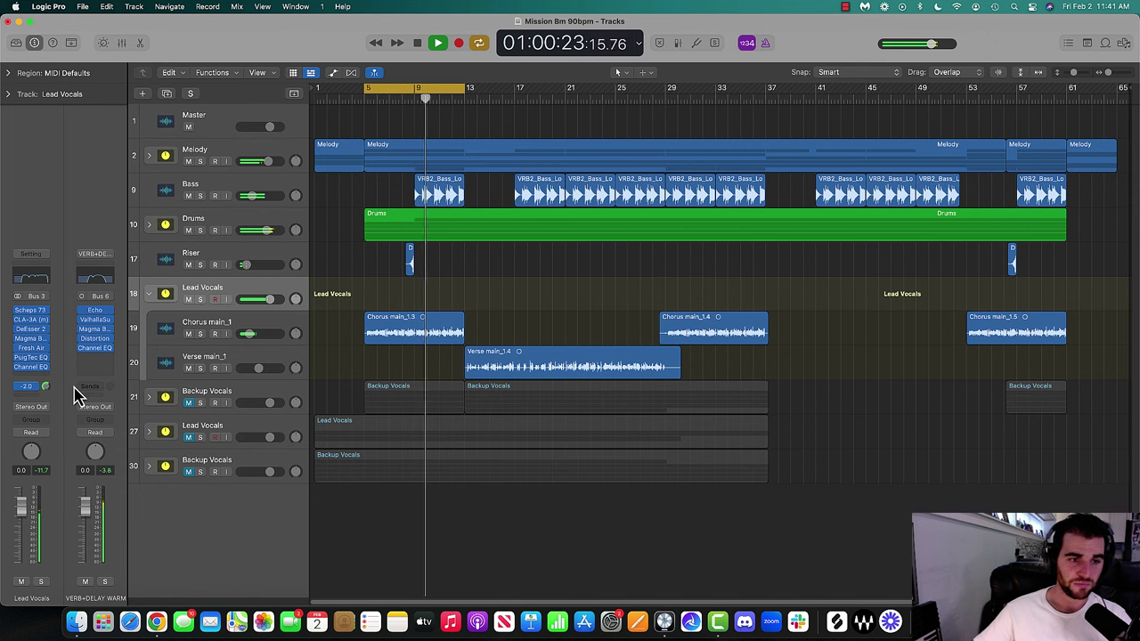
Check the bus's Magma BB Tubes and Echo, raise the ValhallaSupermassive mix and narrow its width to 66.8%, closing the plug-ins
{"action": "left_click", "coordinate": [93, 330]}
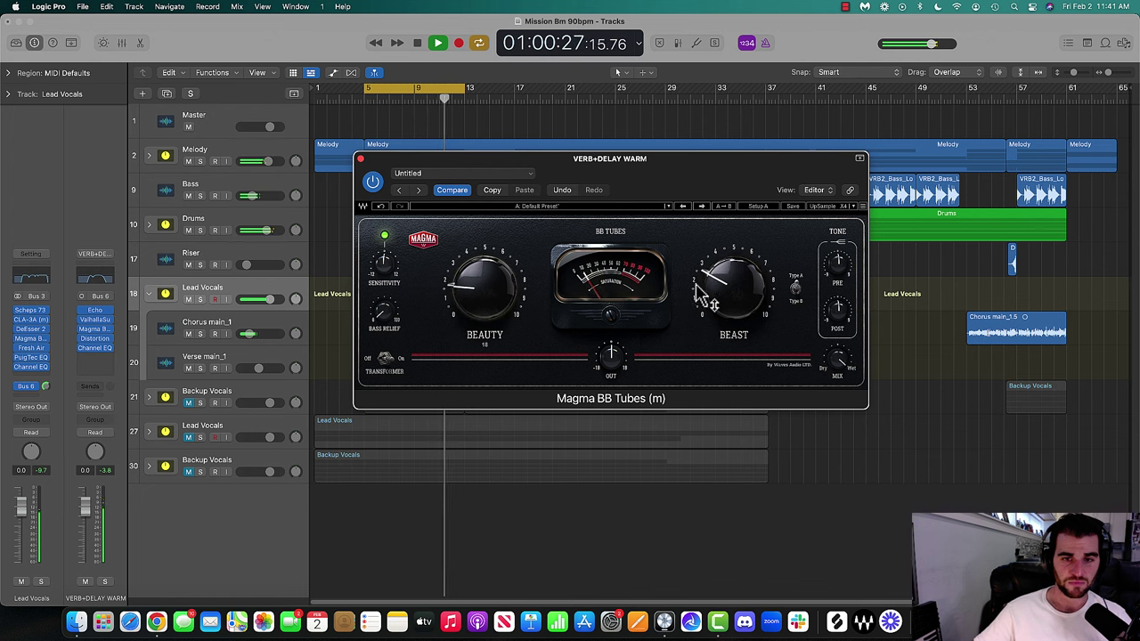
{"action": "left_click", "coordinate": [99, 323]}
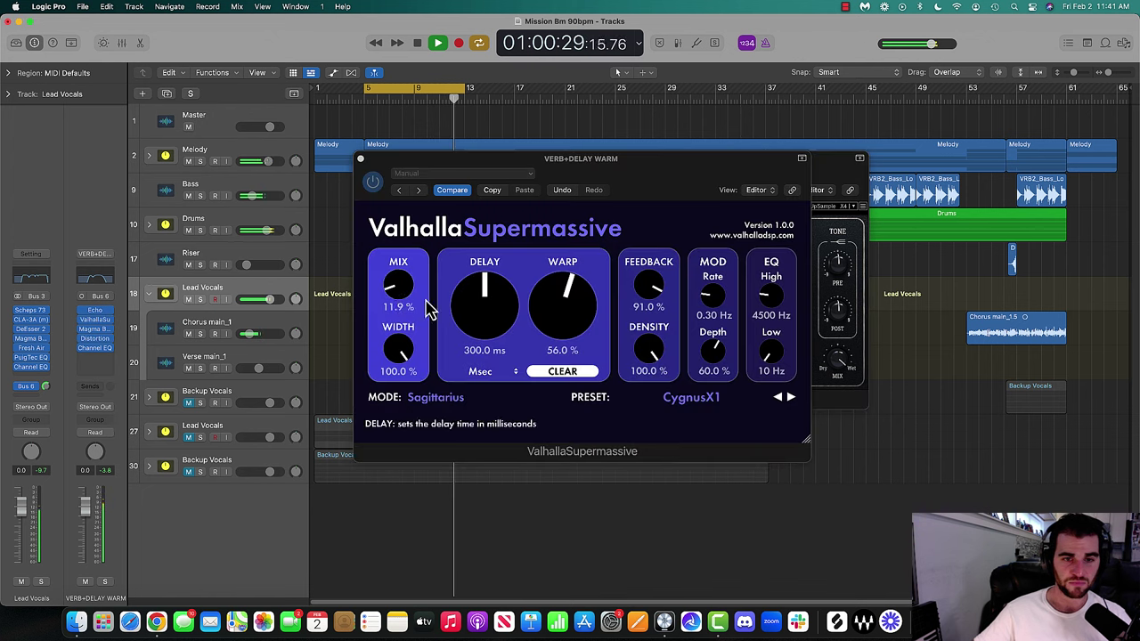
{"action": "left_click", "coordinate": [96, 311]}
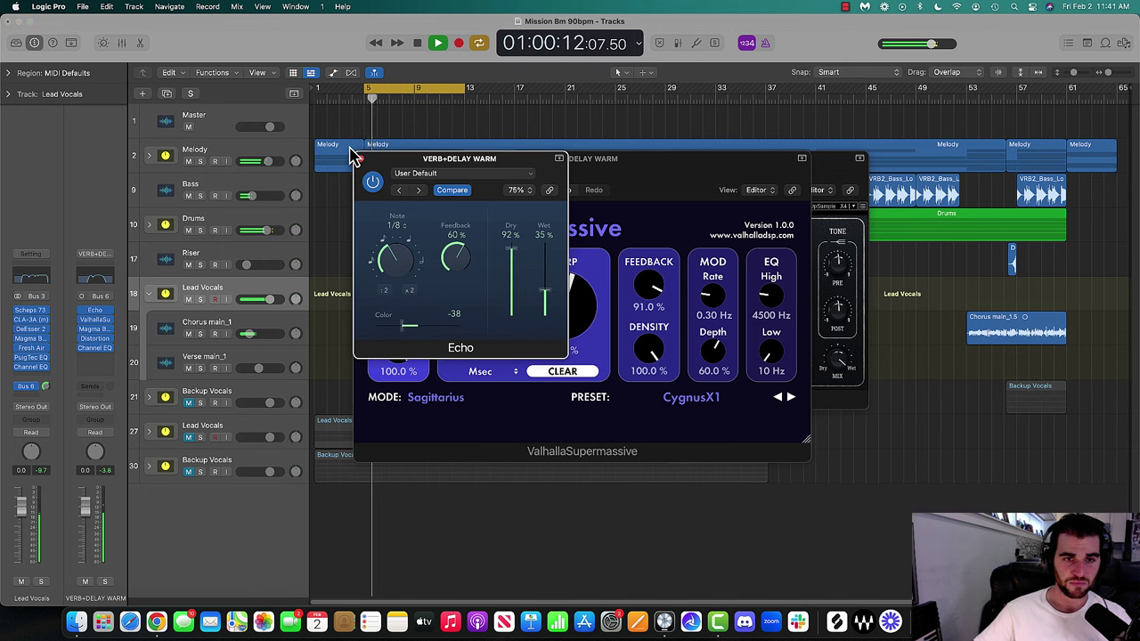
{"action": "left_click", "coordinate": [360, 158]}
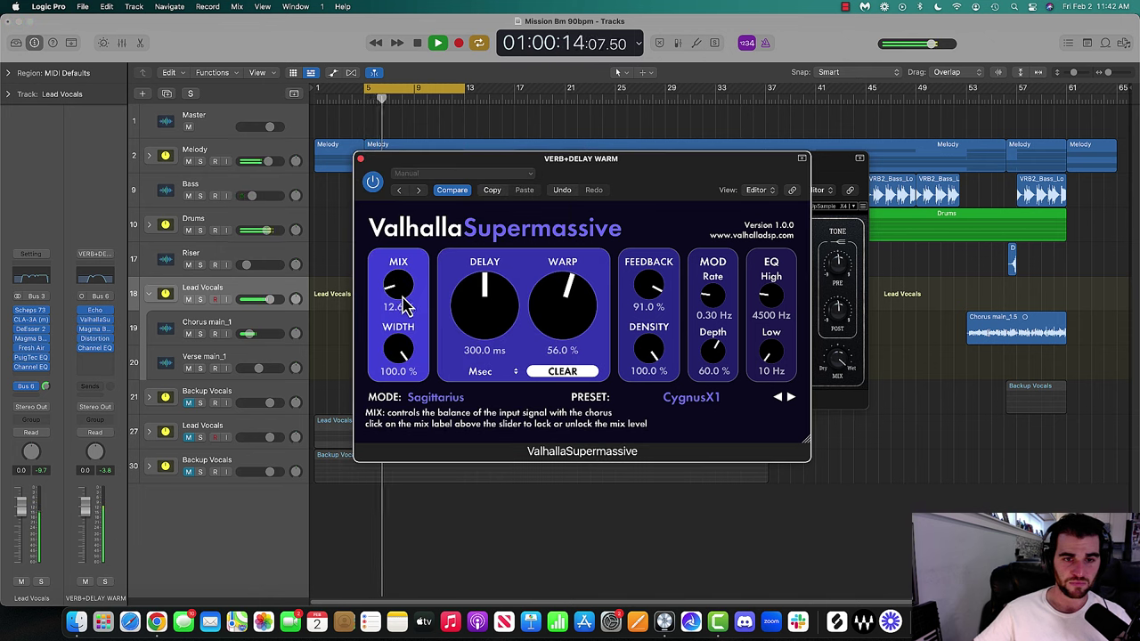
{"action": "left_click_drag", "start_coordinate": [402, 297], "coordinate": [400, 287]}
{"action": "left_click_drag", "start_coordinate": [407, 340], "coordinate": [402, 371]}
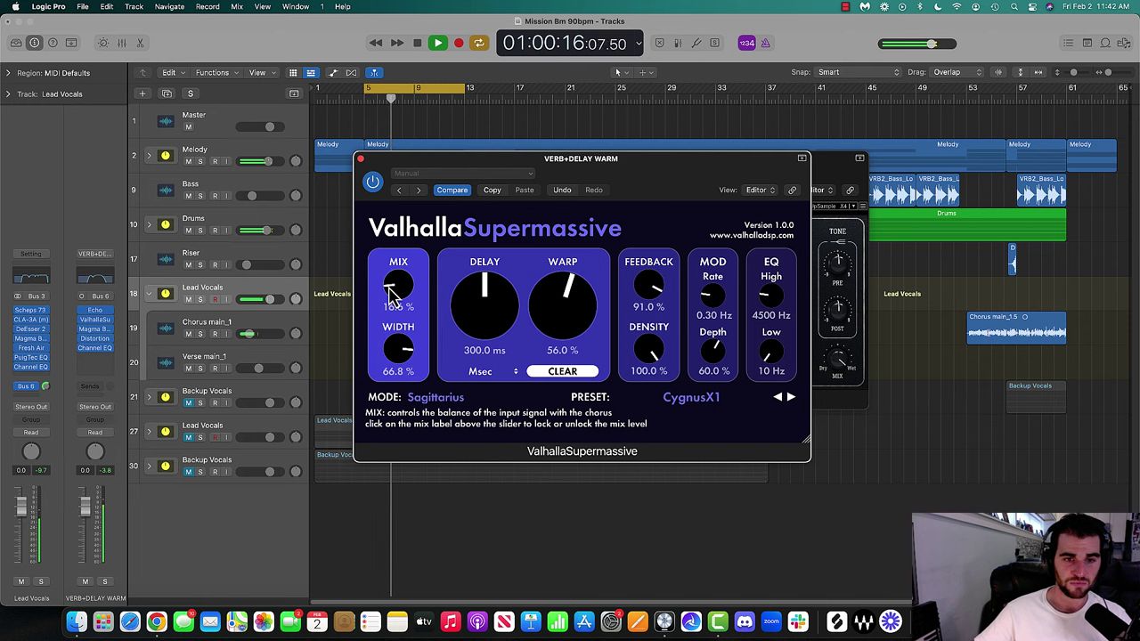
{"action": "left_click", "coordinate": [360, 159]}
{"action": "left_click", "coordinate": [360, 159]}
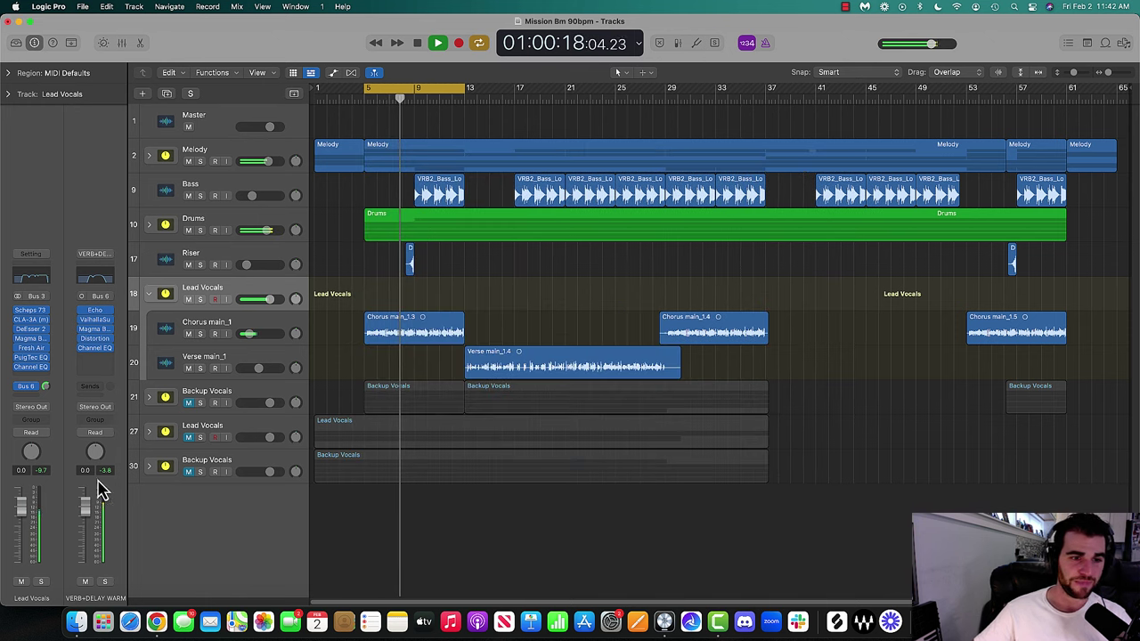
Lower the VERB+DELAY WARM fader to -4.0 dB and reduce the Echo's wet level to 17%
{"action": "key", "text": "space"}
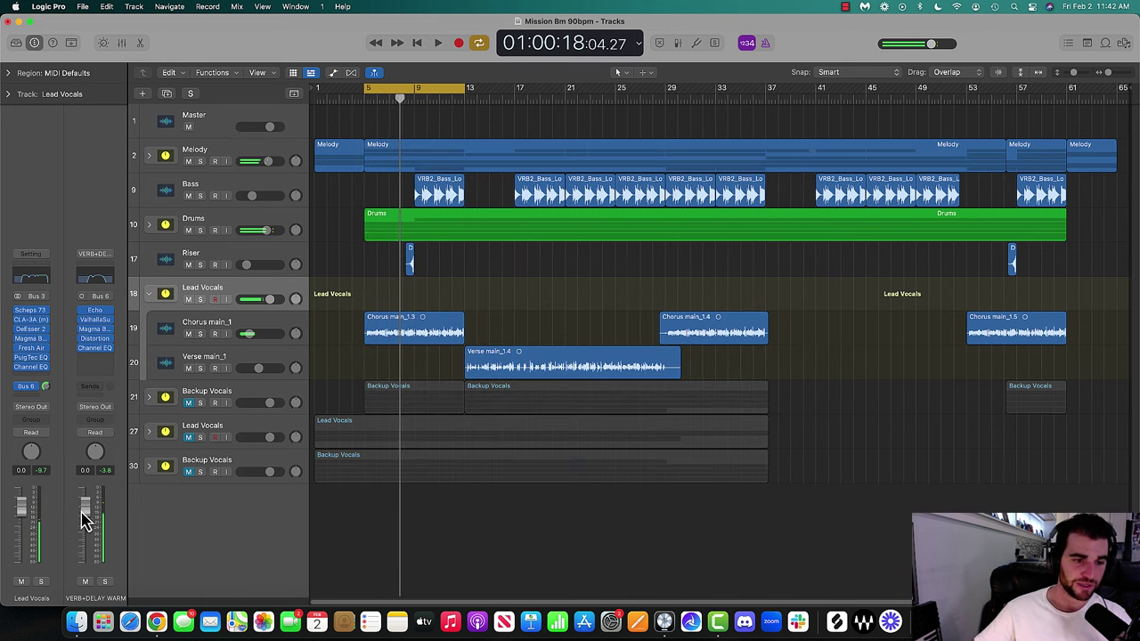
{"action": "left_click", "coordinate": [45, 386]}
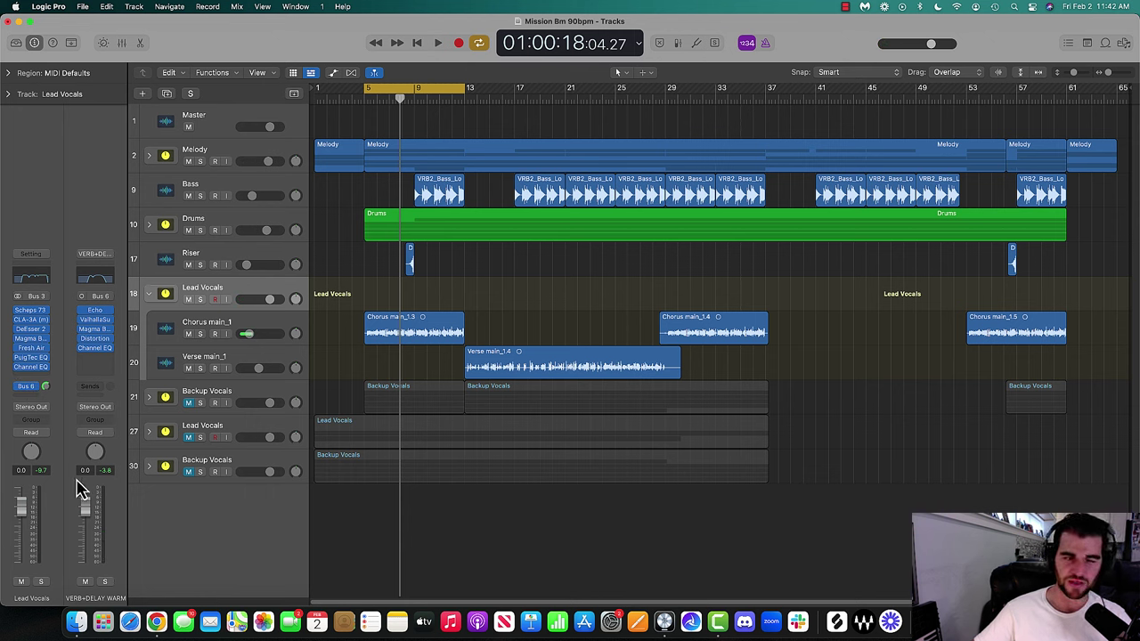
{"action": "key", "text": "space"}
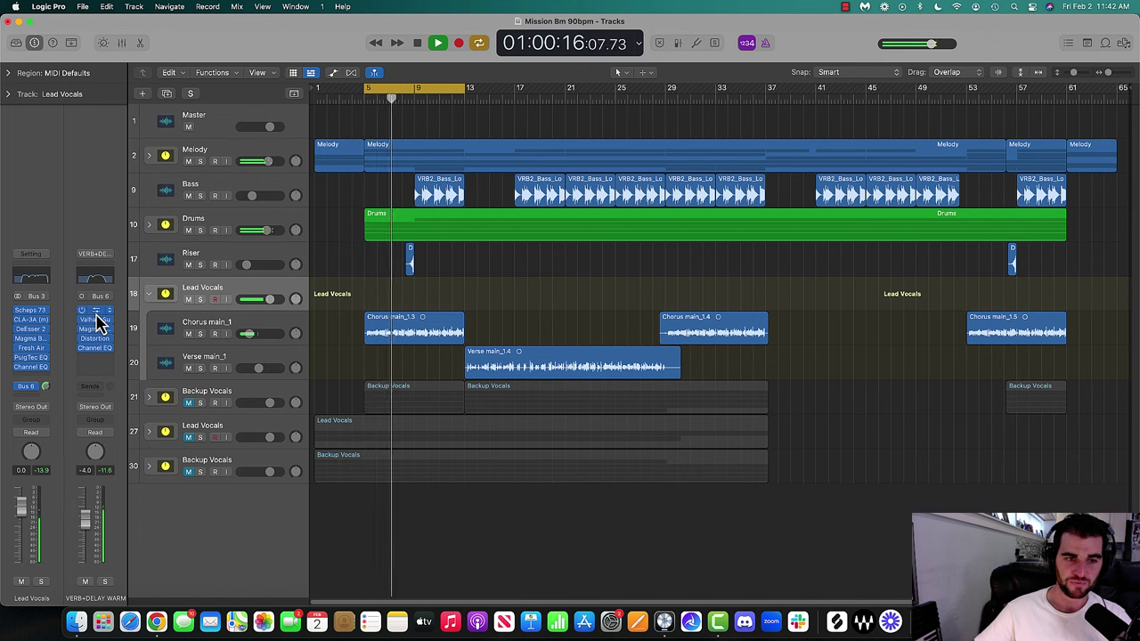
{"action": "left_click", "coordinate": [95, 312]}
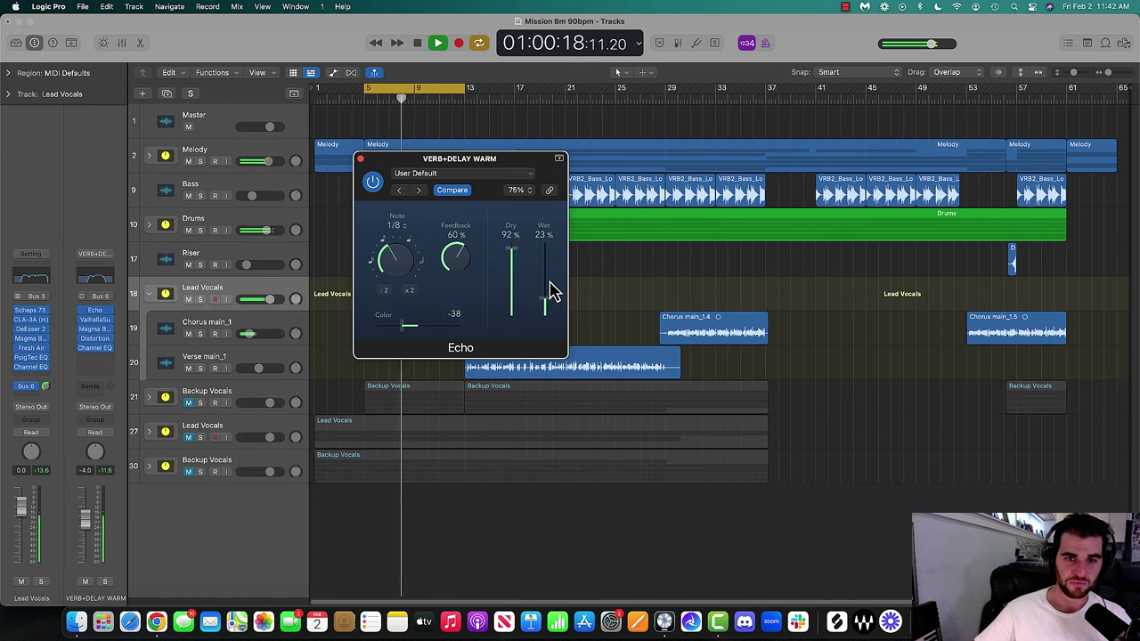
Fine-tune the ValhallaSupermassive mix, close its window and return the VERB+DELAY WARM fader to 0.0 dB
{"action": "left_click", "coordinate": [93, 320]}
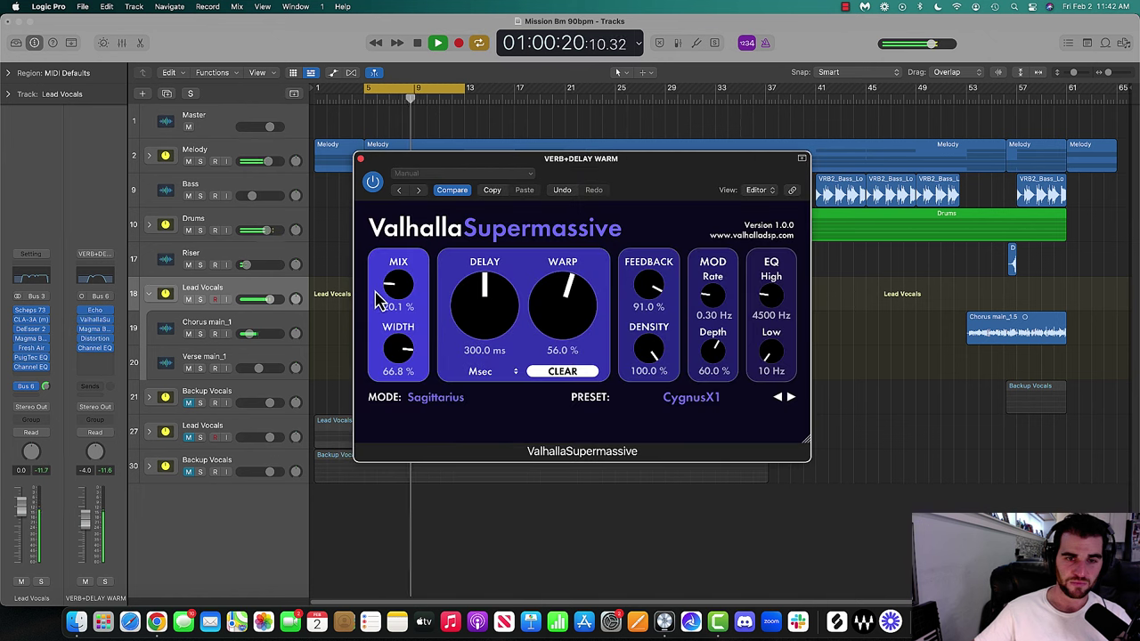
{"action": "left_click_drag", "start_coordinate": [390, 287], "coordinate": [392, 281]}
{"action": "left_click", "coordinate": [361, 160]}
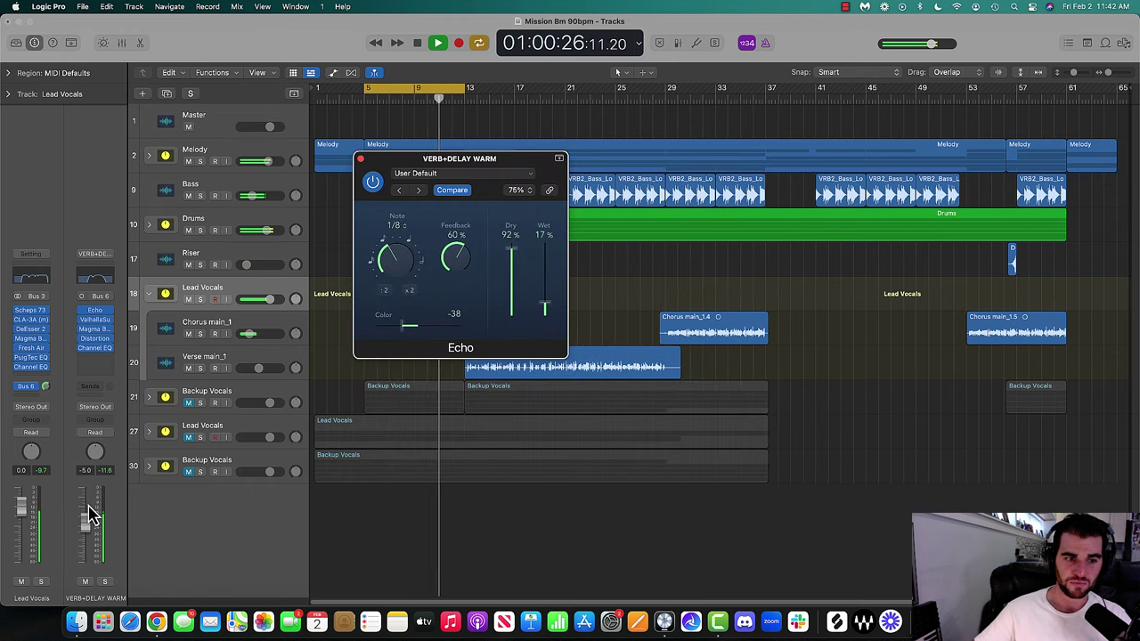
{"action": "left_click_drag", "start_coordinate": [87, 514], "coordinate": [92, 515]}
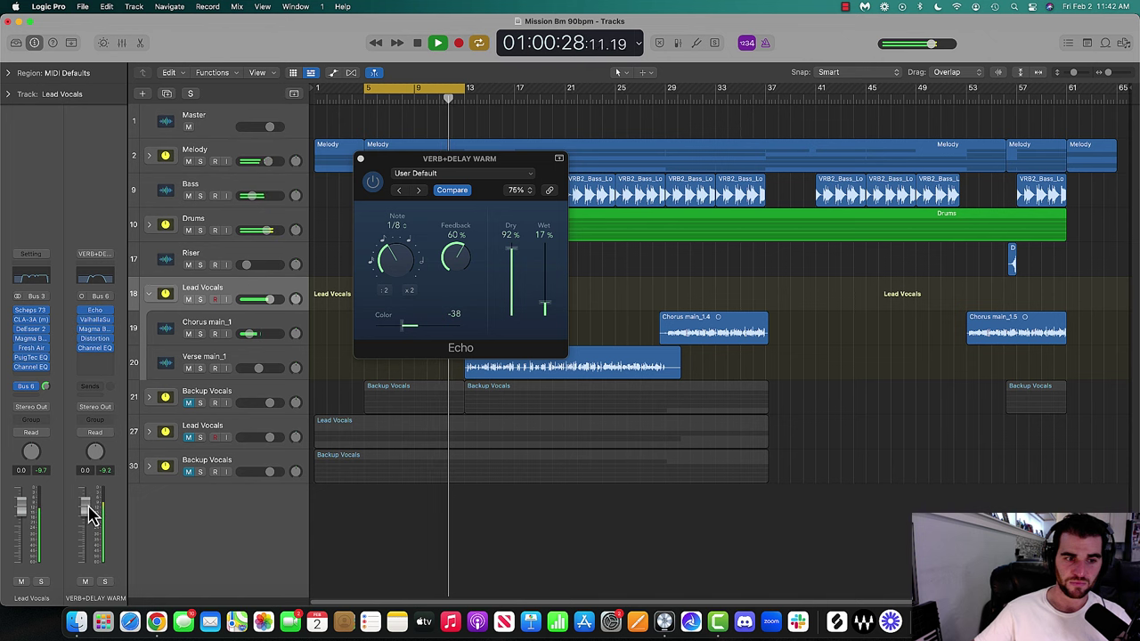
Rebalance the Lead Vocals send to Bus 6, first with the vocals soloed and again in the full mix, closing the Echo window
{"action": "key", "text": "s"}
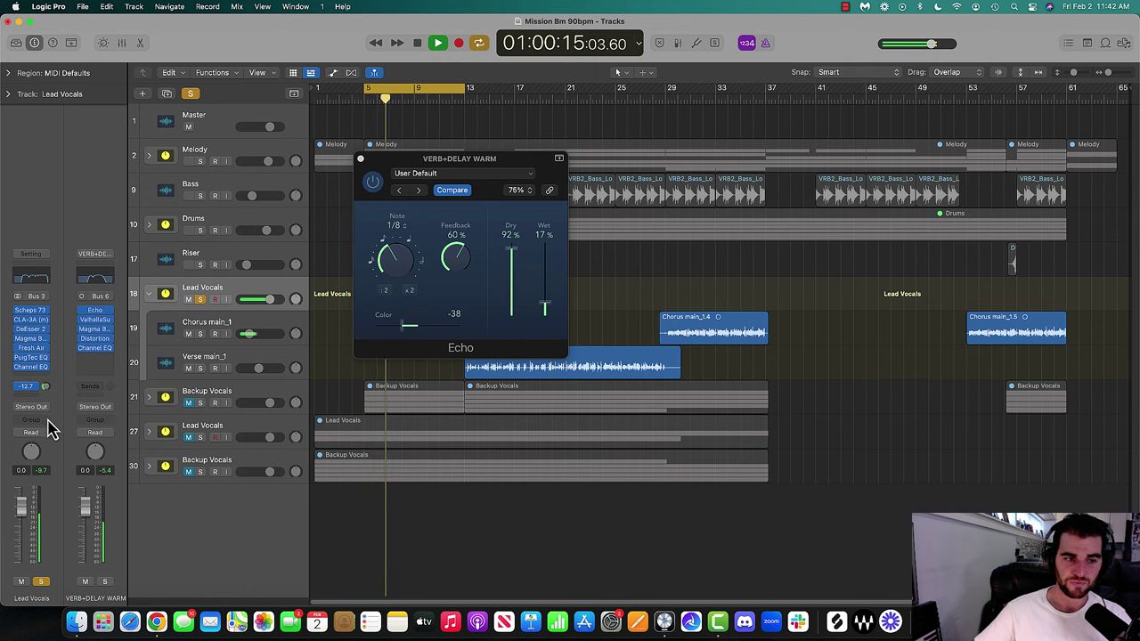
{"action": "key", "text": "super+w"}
{"action": "key", "text": "space"}
{"action": "key", "text": "s"}
{"action": "key", "text": "space"}
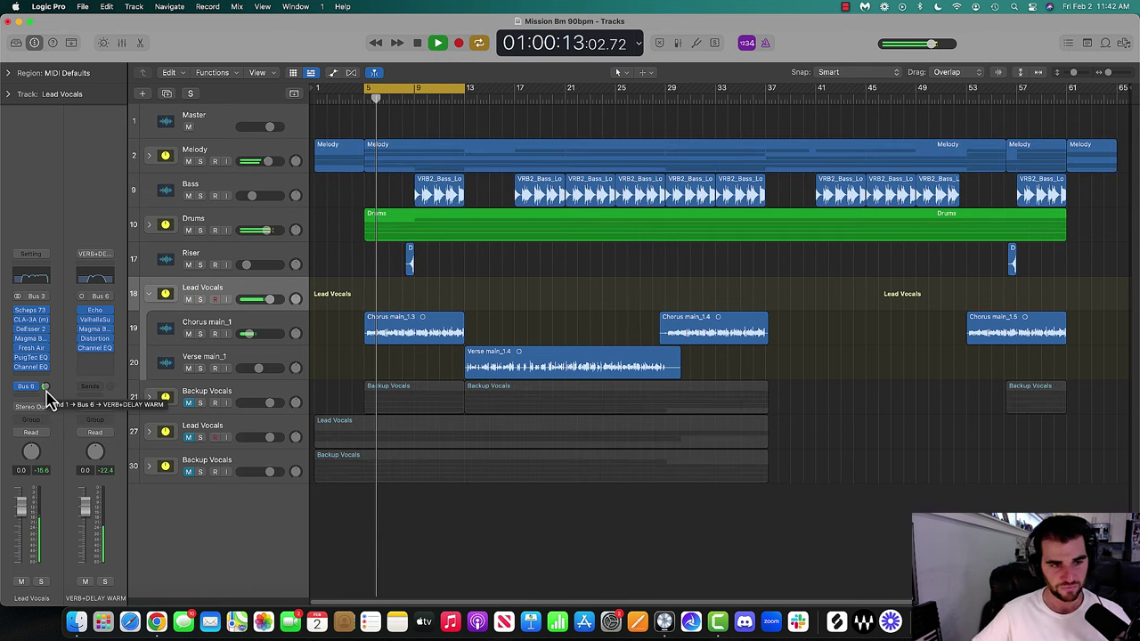
{"action": "left_click_drag", "start_coordinate": [45, 388], "coordinate": [44, 374]}
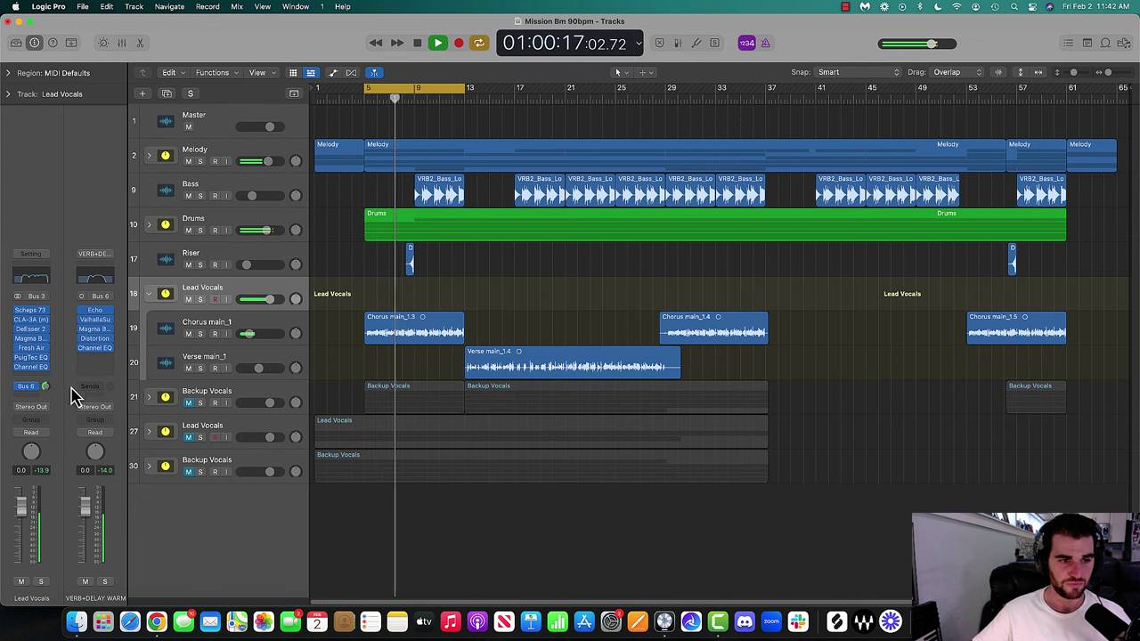
Reopen the bus's Channel EQ and set the low cut to 195 Hz and the high cut to 5000 Hz
{"action": "left_click", "coordinate": [96, 347]}
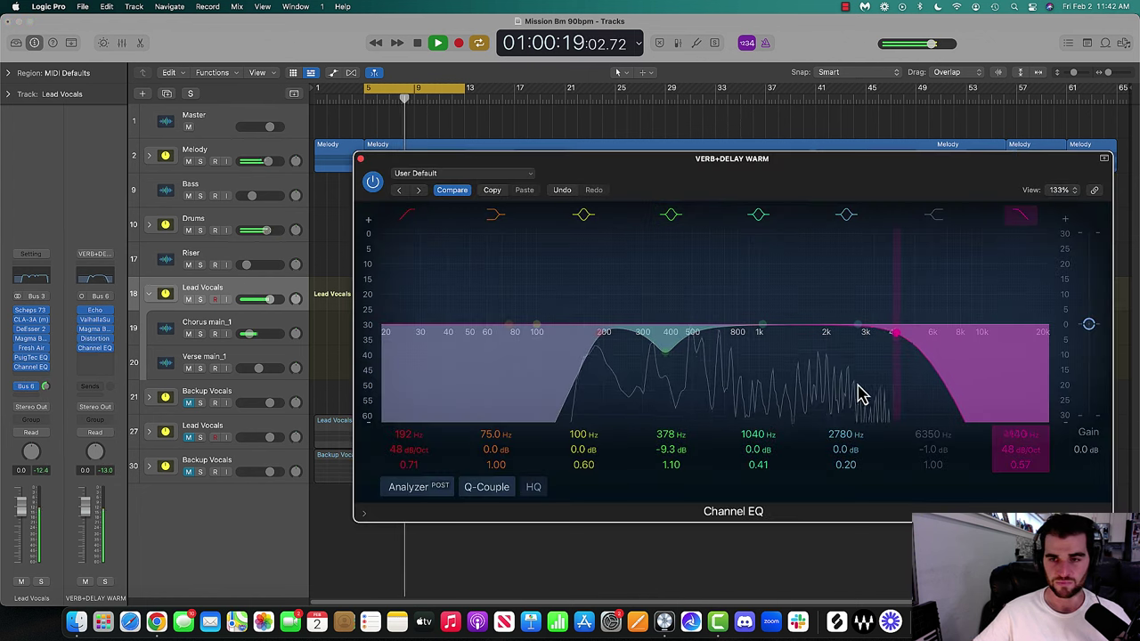
{"action": "left_click_drag", "start_coordinate": [858, 385], "coordinate": [875, 385]}
{"action": "left_click_drag", "start_coordinate": [606, 393], "coordinate": [608, 392]}
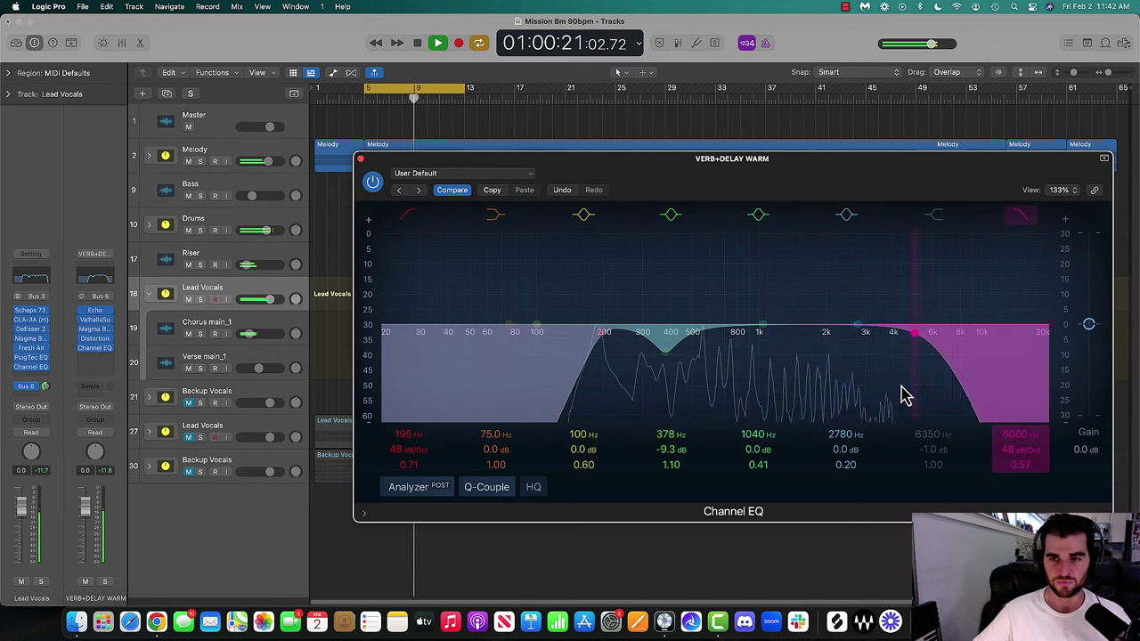
Lower the VERB+DELAY WARM Channel EQ's high cut to 4580 Hz, check the Echo settings and close the plug-in window
{"action": "left_click_drag", "start_coordinate": [905, 397], "coordinate": [888, 395]}
{"action": "mouse_move", "coordinate": [51, 394]}
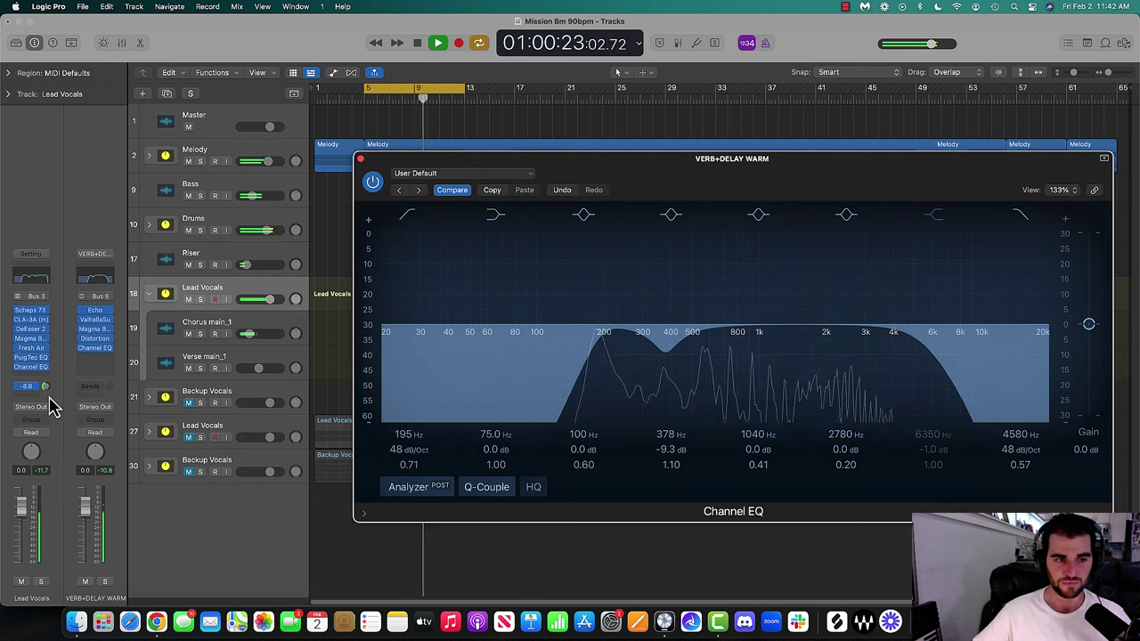
{"action": "left_click", "coordinate": [91, 321]}
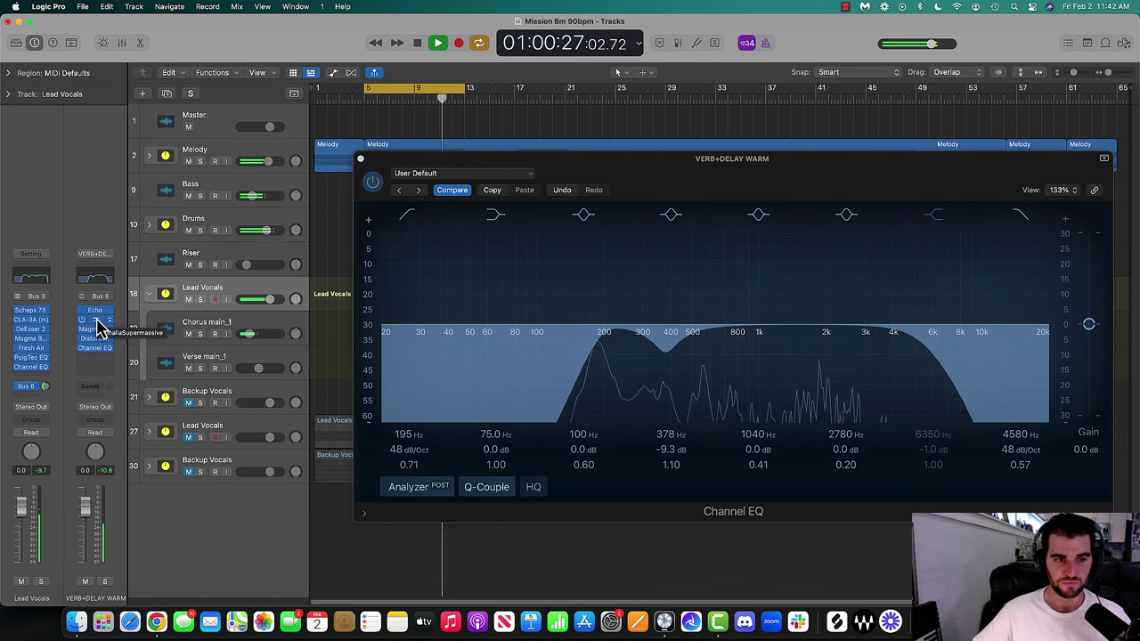
{"action": "left_click", "coordinate": [95, 310]}
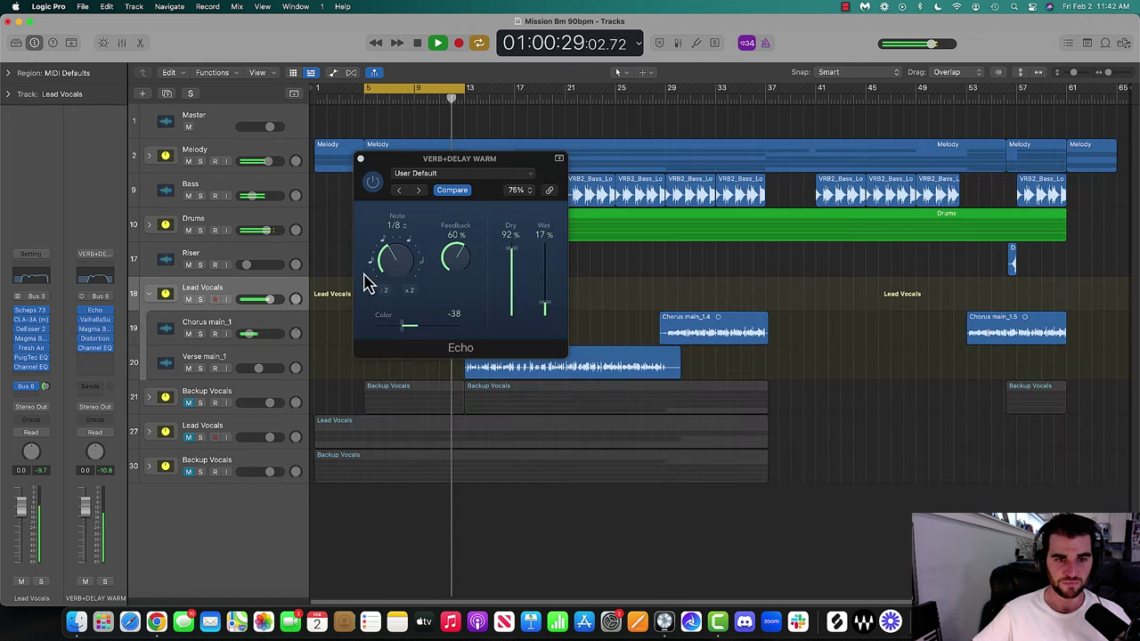
{"action": "left_click", "coordinate": [360, 158]}
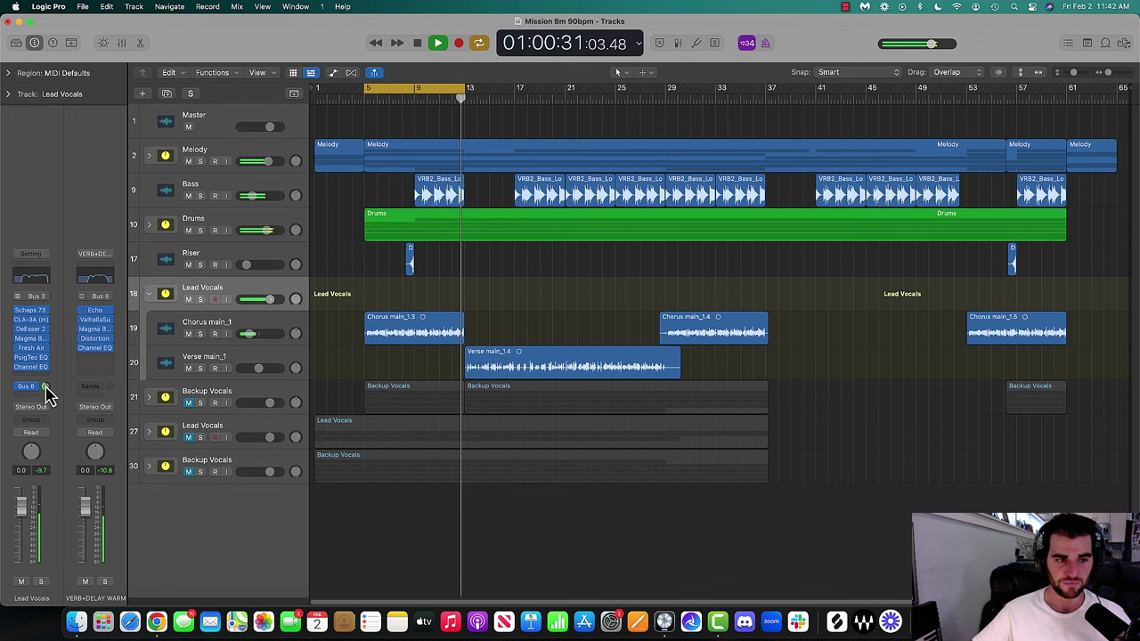
Adjust the Lead Vocals send to Bus 6 to -10.2 dB while replaying the chorus in the full mix
{"action": "left_click_drag", "start_coordinate": [46, 387], "coordinate": [44, 353]}
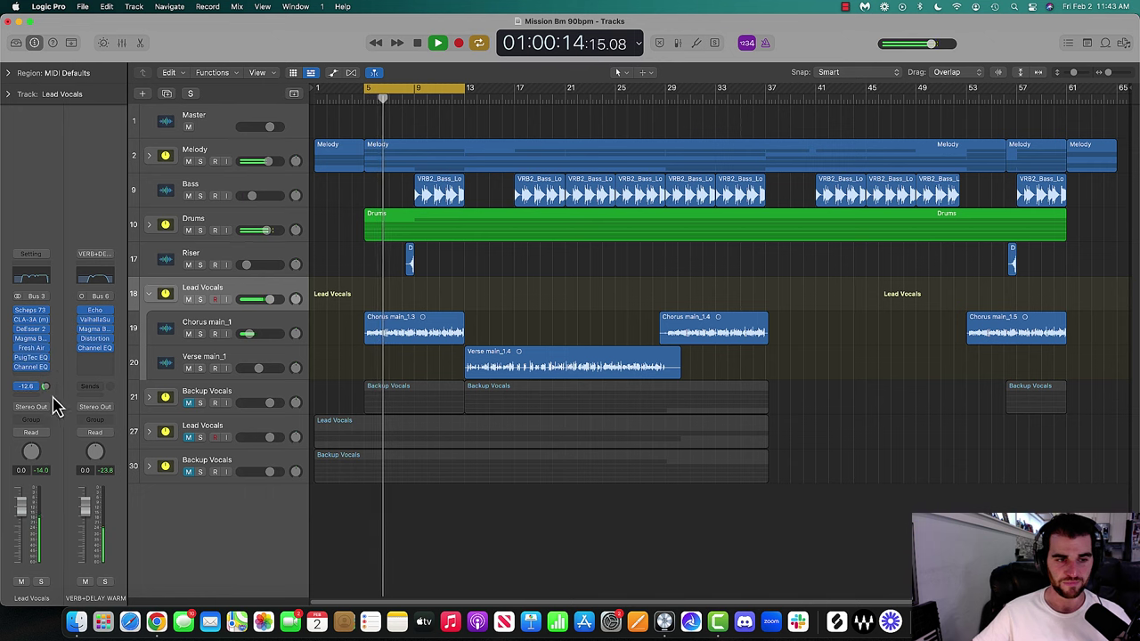
{"action": "key", "text": "space"}
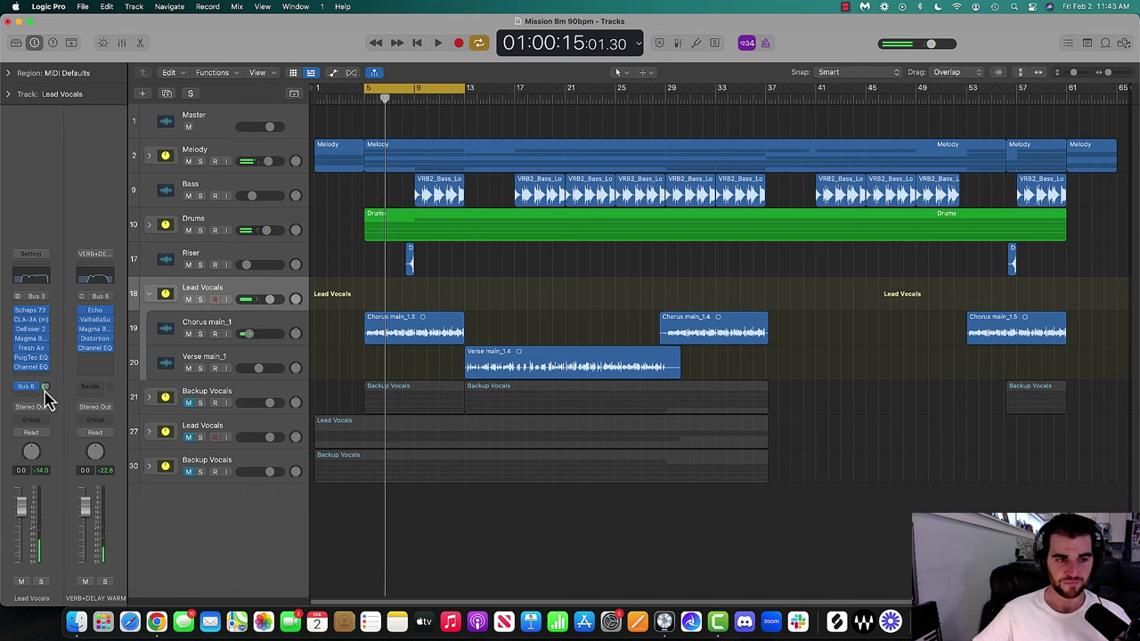
{"action": "key", "text": "space"}
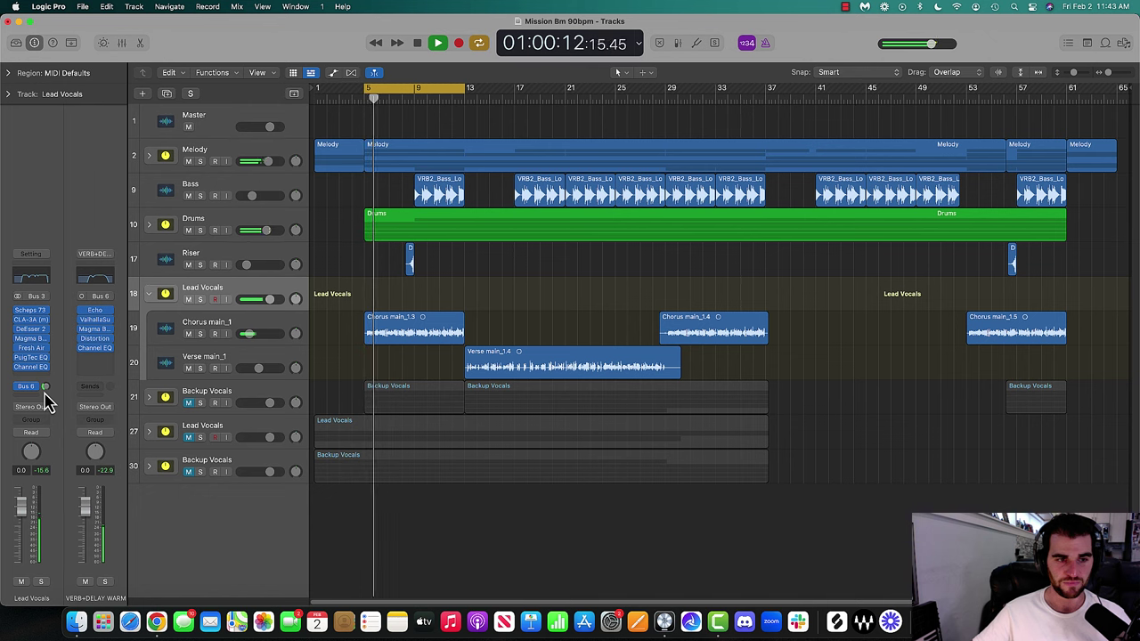
{"action": "left_click_drag", "start_coordinate": [45, 390], "coordinate": [44, 385]}
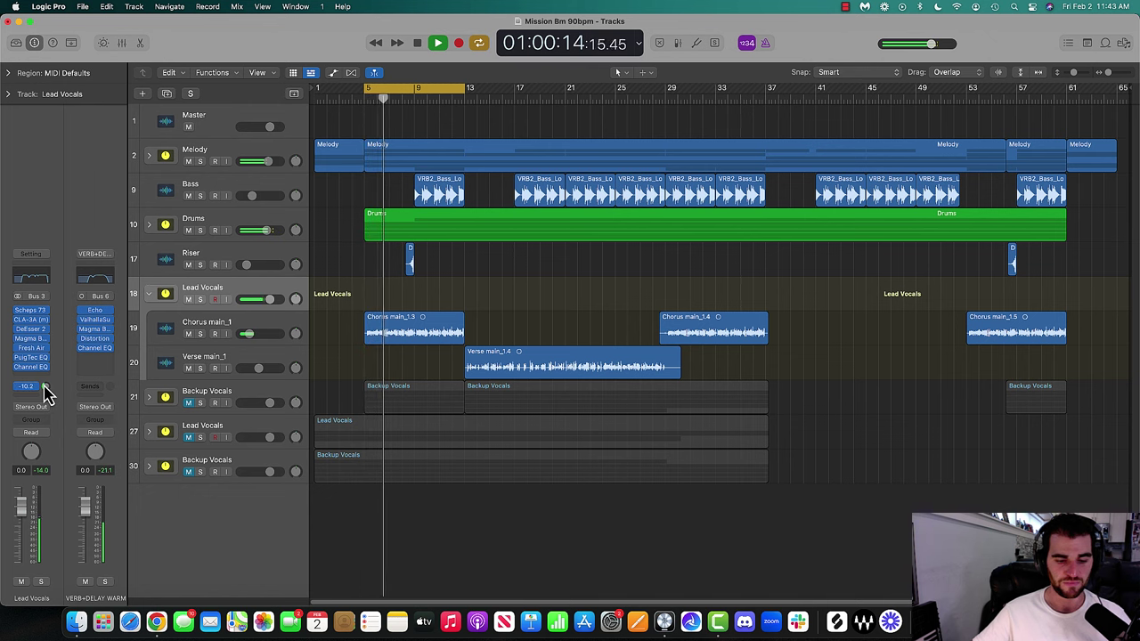
Solo the Lead Vocals and open the VERB+DELAY WARM bus's Magma BB Tubes and ValhallaSupermassive plug-ins
{"action": "key", "text": "s"}
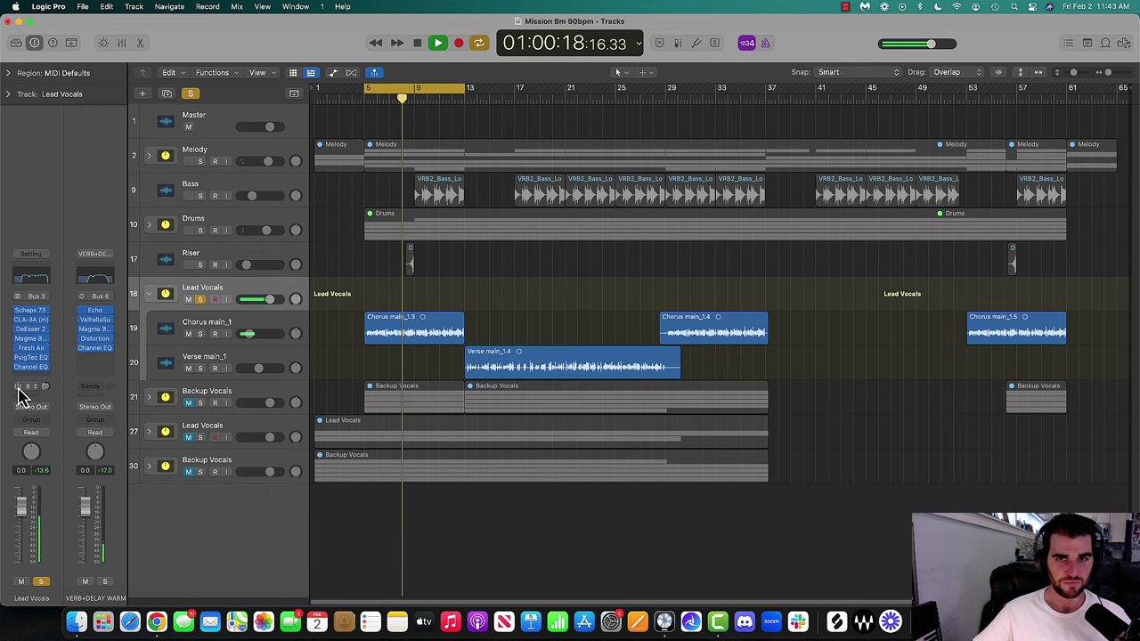
{"action": "left_click", "coordinate": [94, 332]}
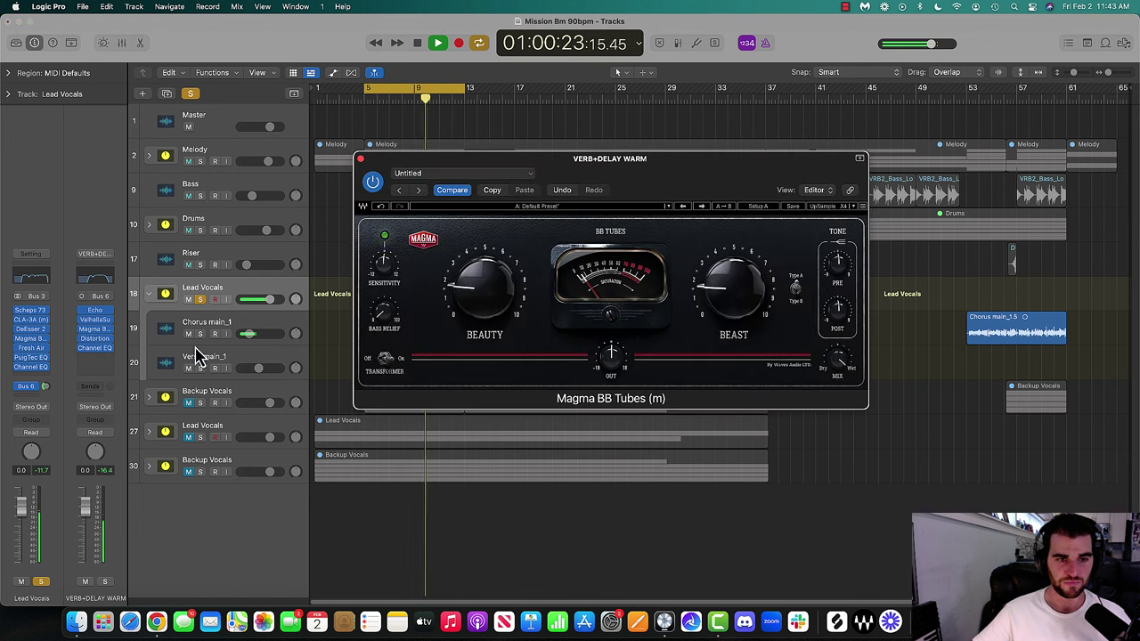
{"action": "left_click", "coordinate": [103, 321]}
{"action": "left_click", "coordinate": [93, 321]}
{"action": "left_click", "coordinate": [93, 320]}
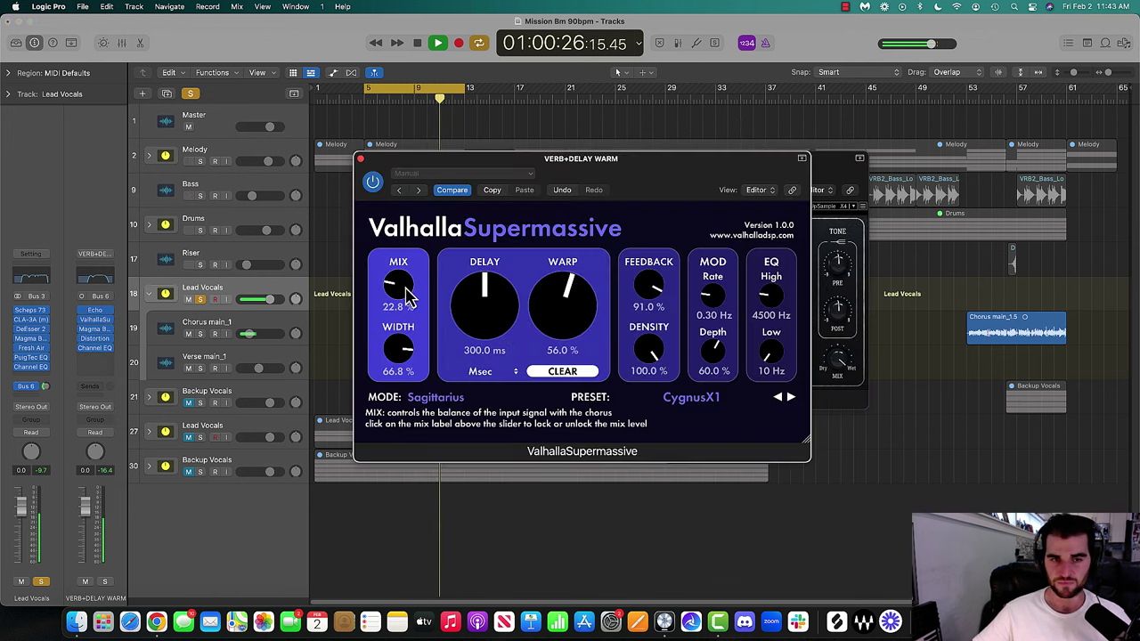
Set the ValhallaSupermassive mix to 13.6% and width to 100%, and check the Echo settings
{"action": "left_click_drag", "start_coordinate": [403, 287], "coordinate": [431, 396]}
{"action": "left_click_drag", "start_coordinate": [401, 339], "coordinate": [398, 251]}
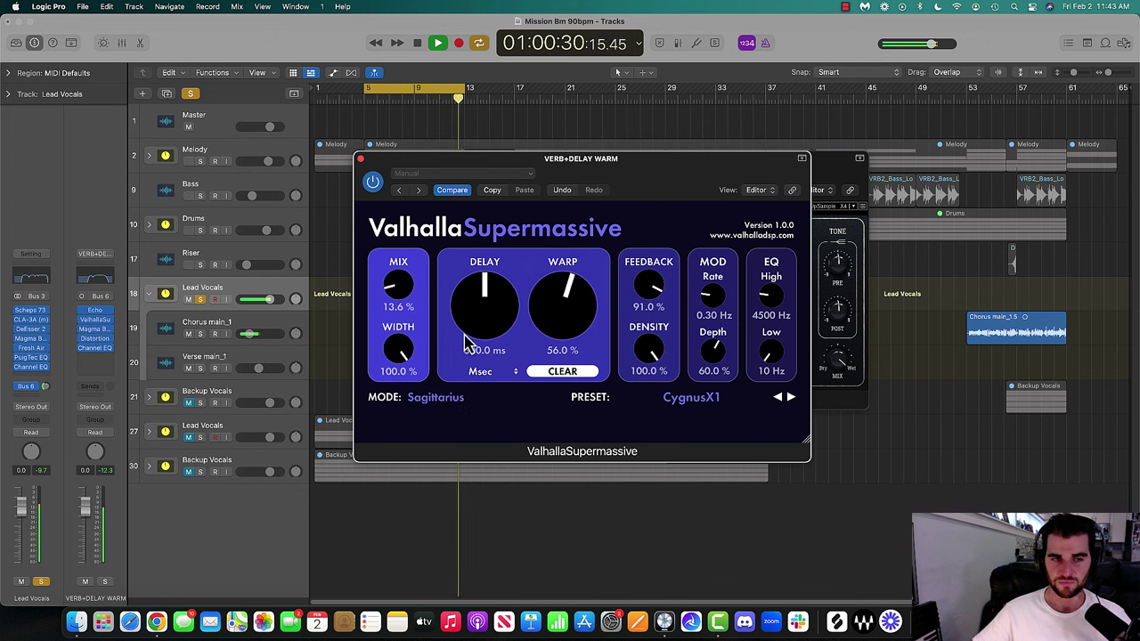
{"action": "left_click", "coordinate": [96, 309]}
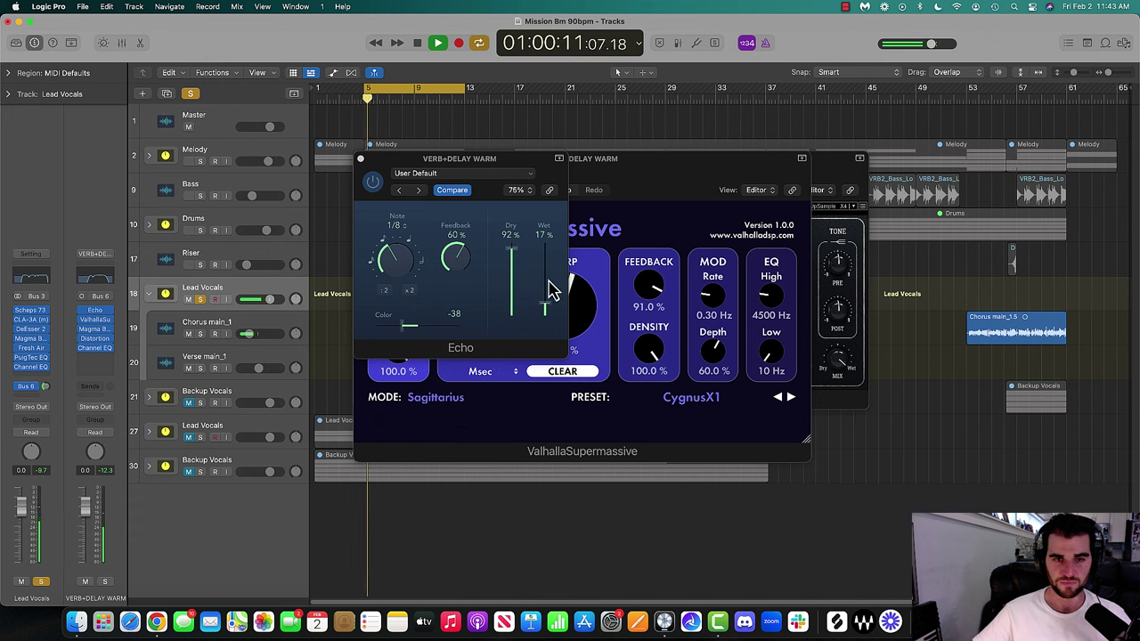
{"action": "left_click", "coordinate": [361, 160]}
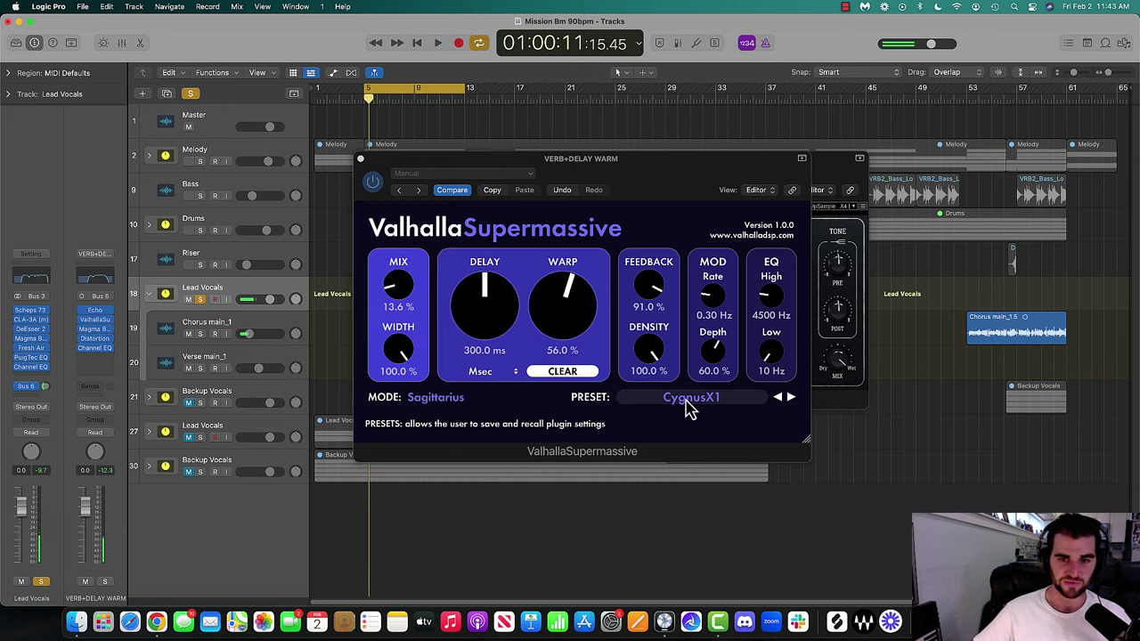
Audition the Dotted8thChorusEcho, DottedEighthOrbits and HydraHarp presets in ValhallaSupermassive, and load the SeaBeams reverb preset
{"action": "left_click", "coordinate": [791, 400]}
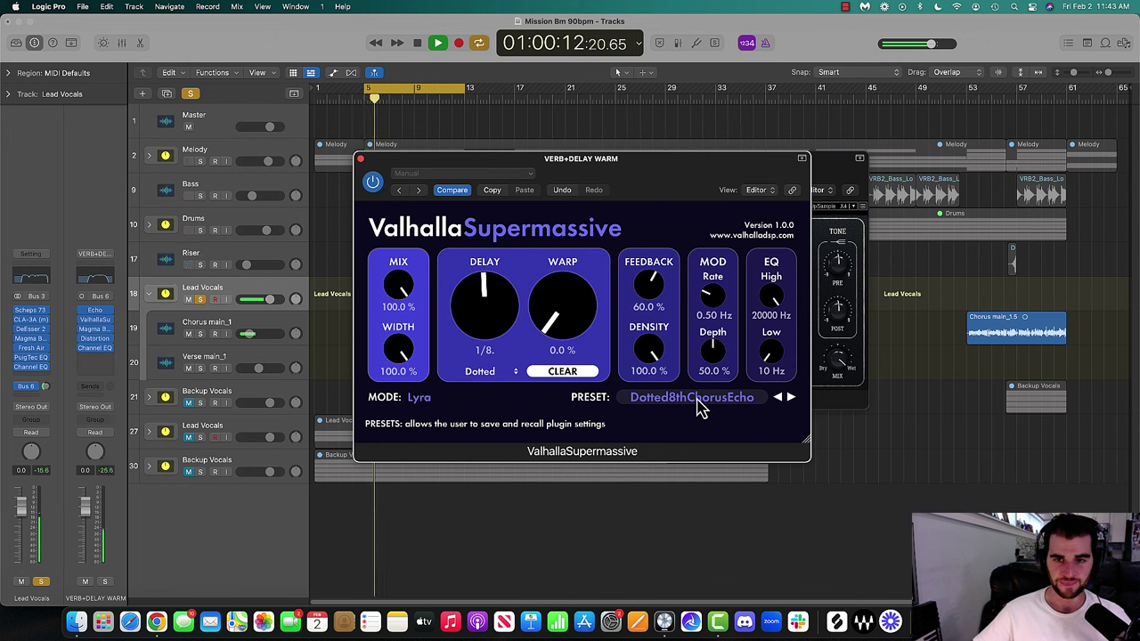
{"action": "left_click", "coordinate": [791, 398]}
{"action": "left_click", "coordinate": [677, 398]}
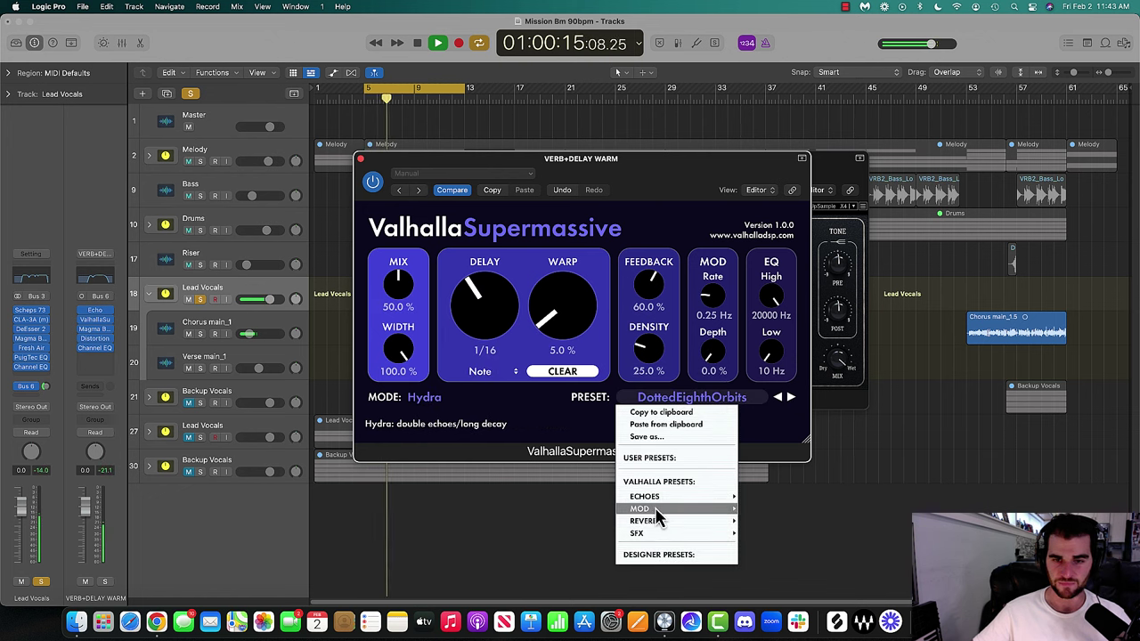
{"action": "mouse_move", "coordinate": [654, 515]}
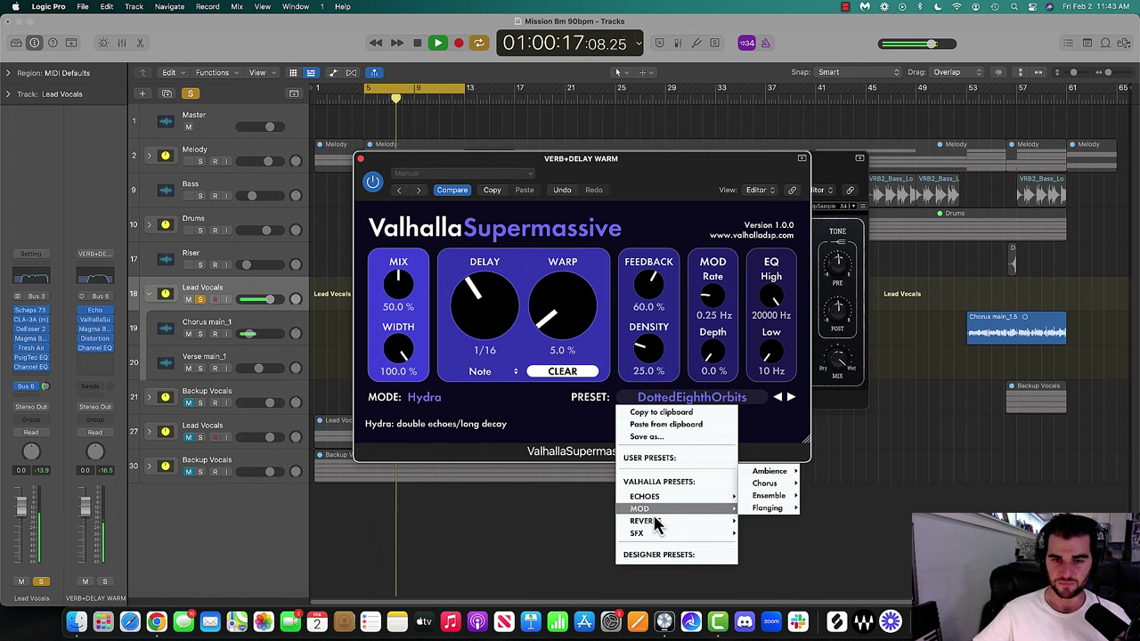
{"action": "mouse_move", "coordinate": [713, 524]}
{"action": "mouse_move", "coordinate": [766, 524]}
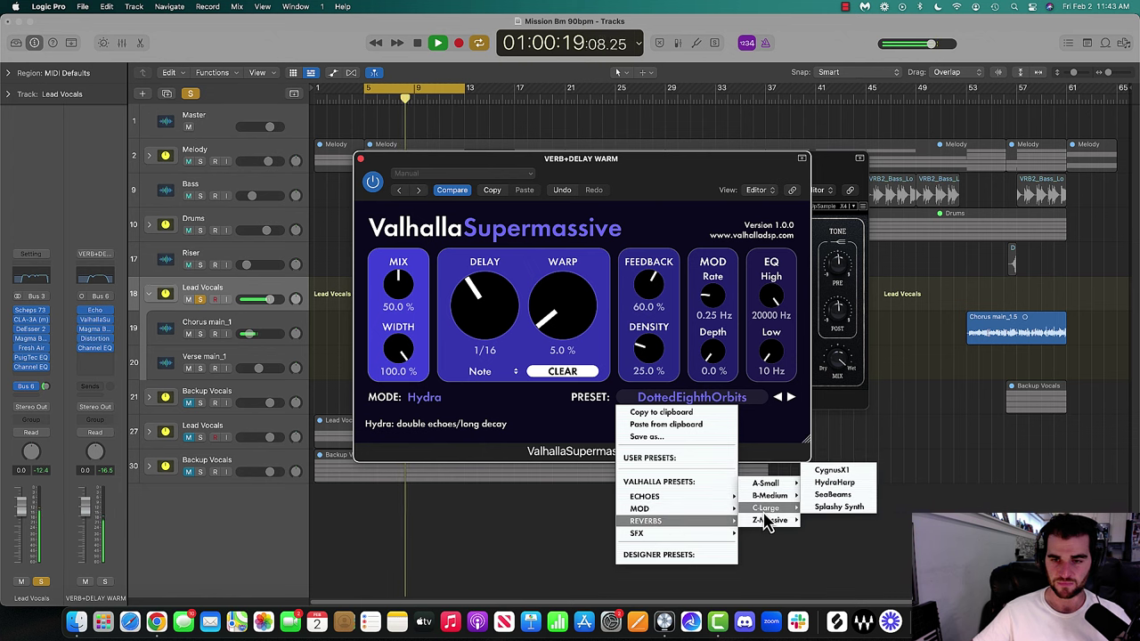
{"action": "left_click", "coordinate": [842, 482]}
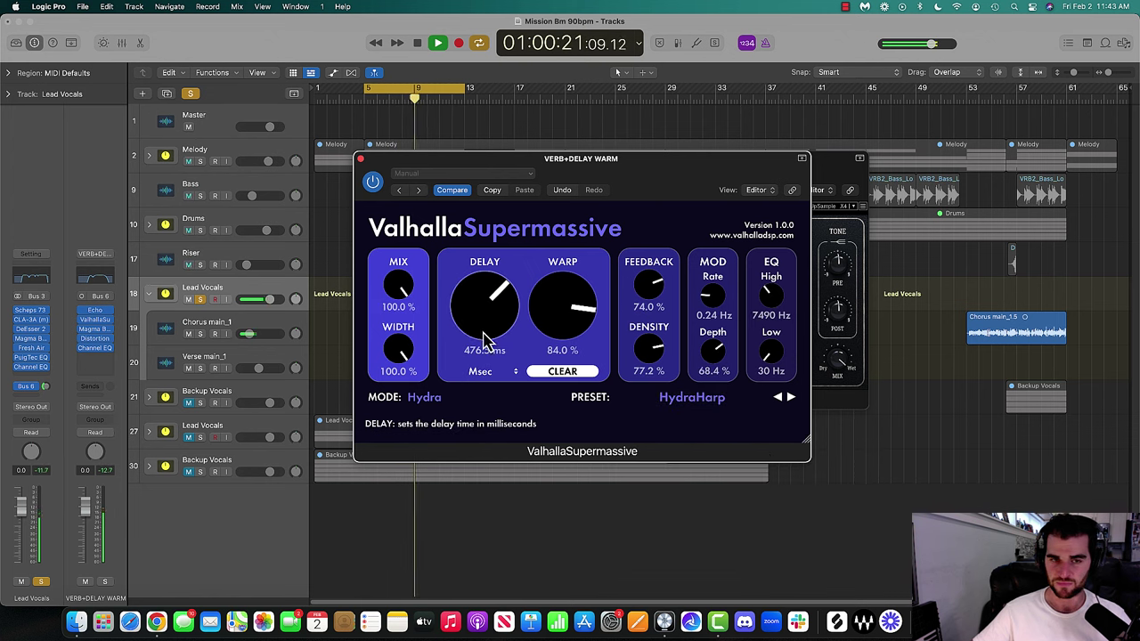
{"action": "left_click", "coordinate": [790, 397]}
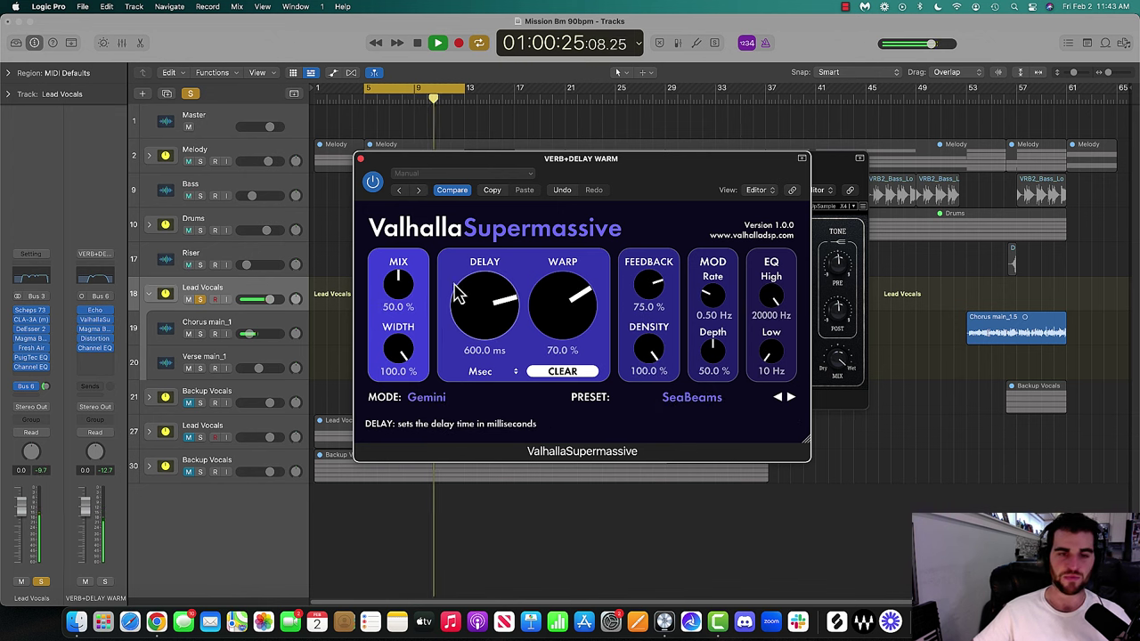
Set ValhallaSupermassive's mix to 16.6% and EQ High to 1860 Hz, comparing soloed and full-mix playback, and close the plug-in windows
{"action": "left_click_drag", "start_coordinate": [399, 287], "coordinate": [407, 311]}
{"action": "key", "text": "s"}
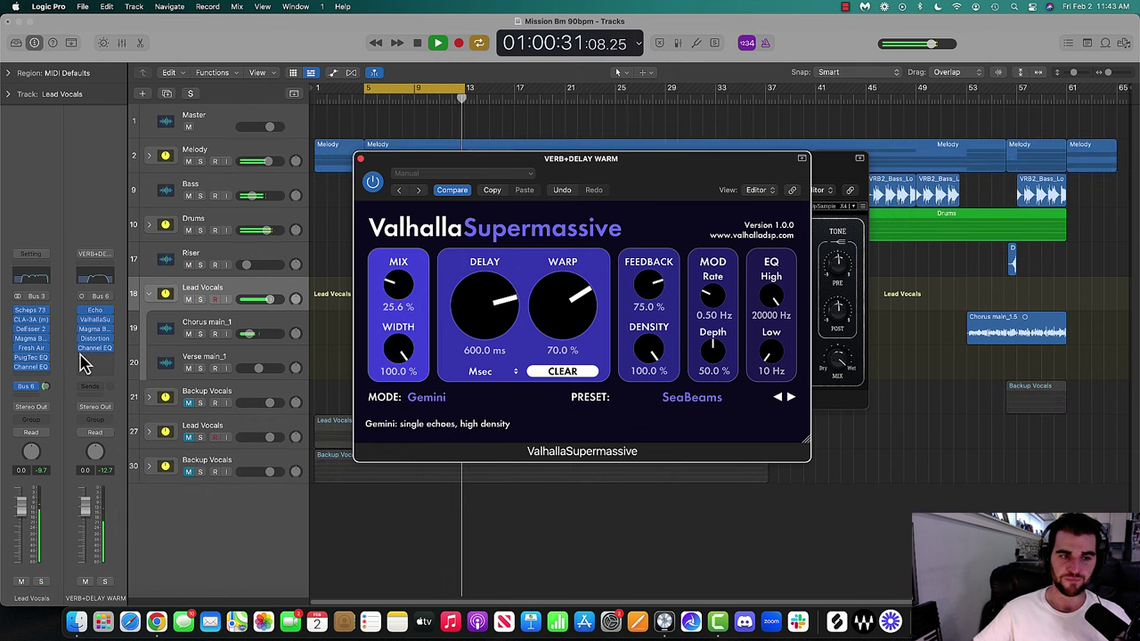
{"action": "key", "text": "s"}
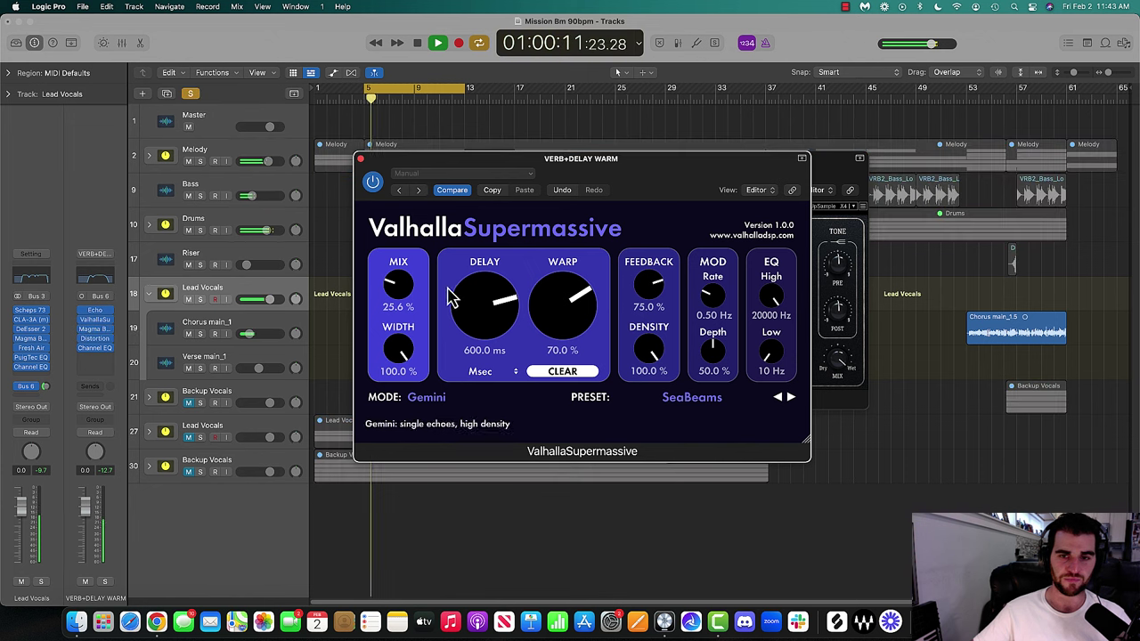
{"action": "left_click_drag", "start_coordinate": [770, 294], "coordinate": [775, 332]}
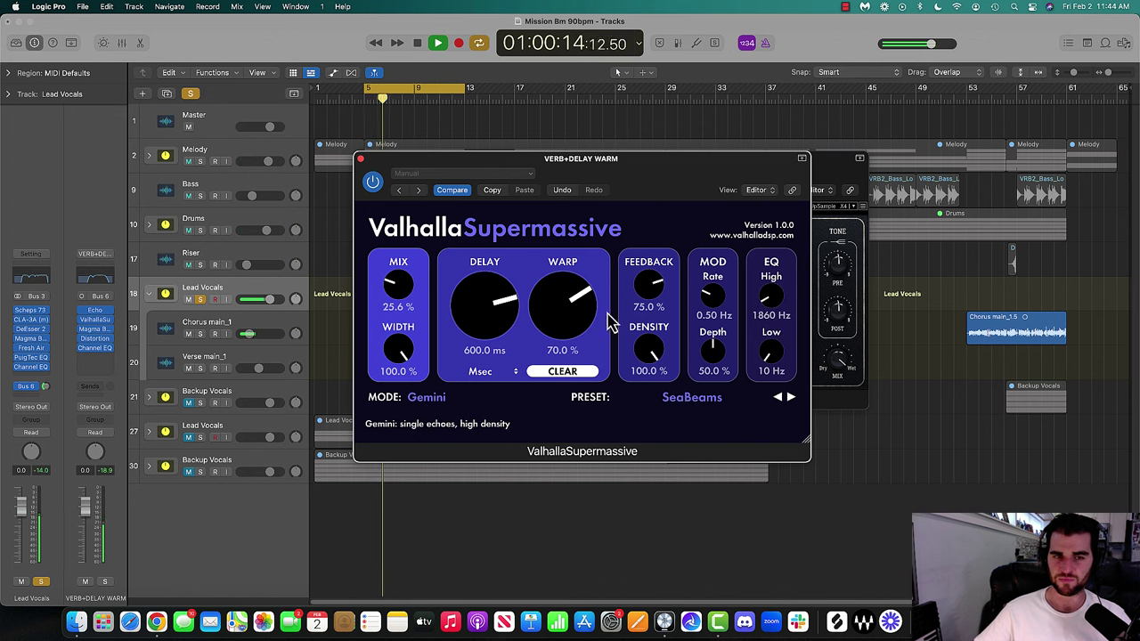
{"action": "left_click_drag", "start_coordinate": [404, 308], "coordinate": [406, 311]}
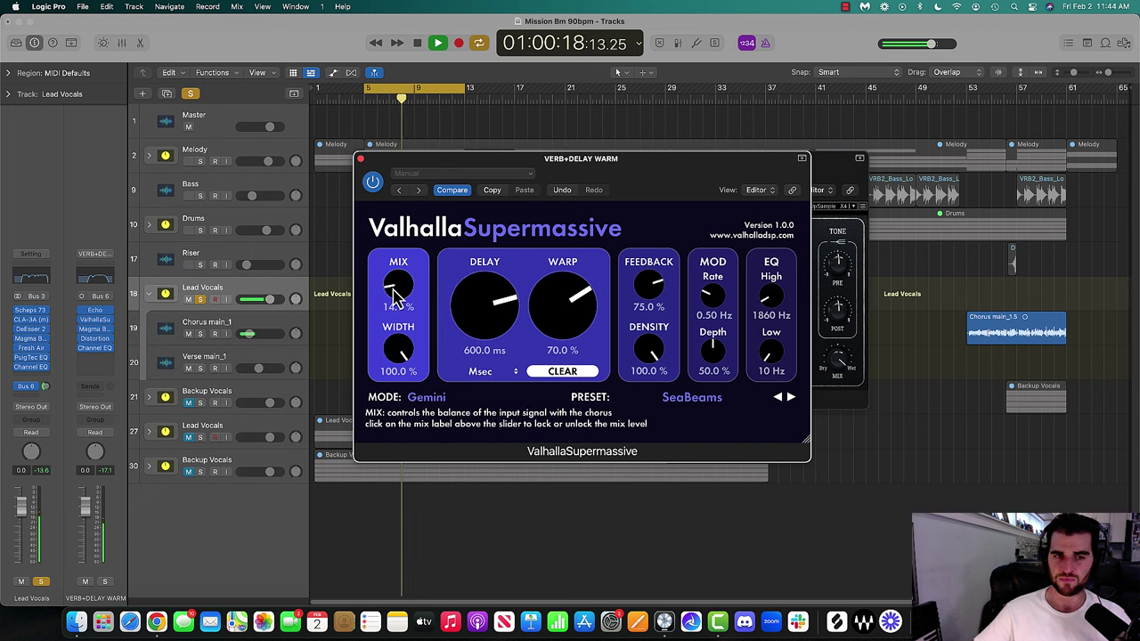
{"action": "key", "text": "s"}
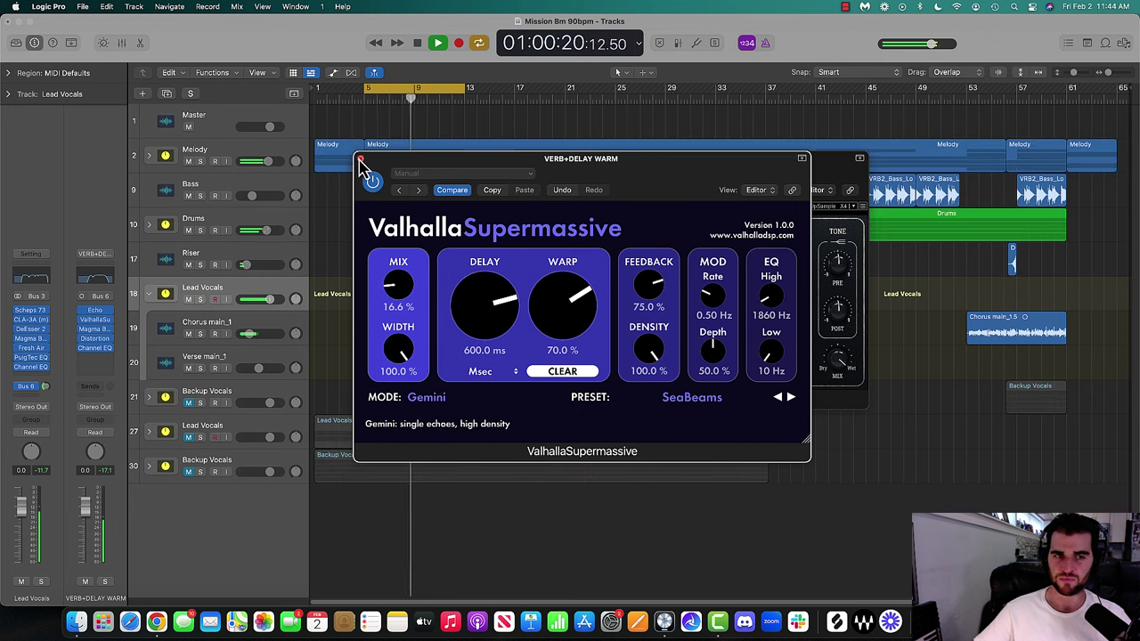
{"action": "left_click", "coordinate": [360, 162]}
{"action": "left_click", "coordinate": [358, 150]}
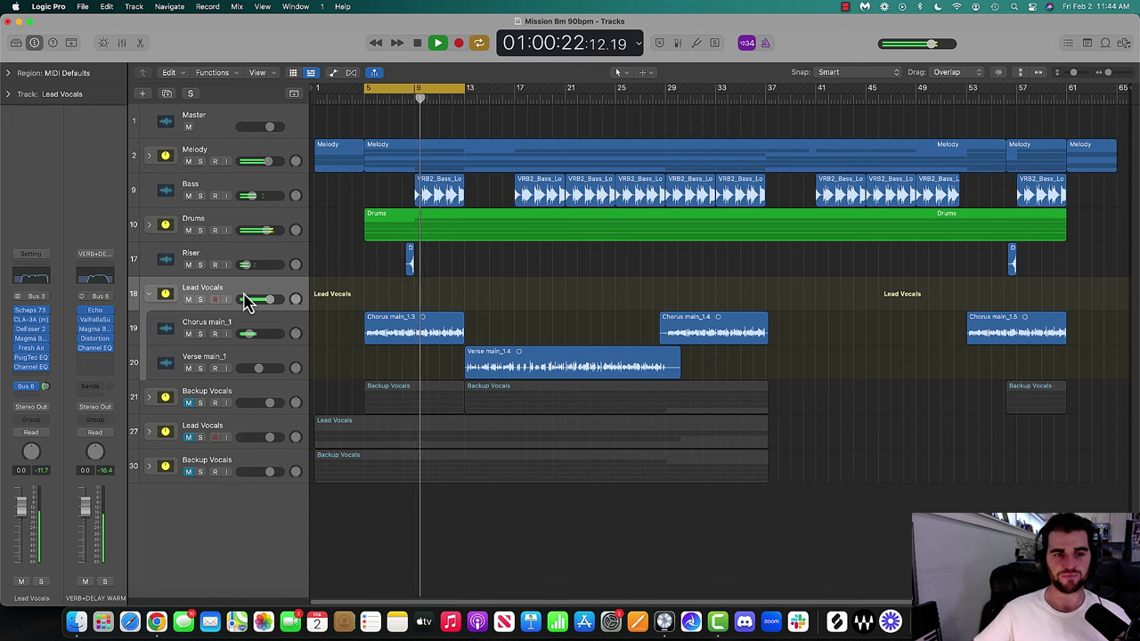
Readjust the Lead Vocals send to Bus 6 and slightly raise the Chorus main_1 track volume
{"action": "left_click_drag", "start_coordinate": [45, 387], "coordinate": [40, 384]}
{"action": "left_click_drag", "start_coordinate": [258, 335], "coordinate": [273, 339]}
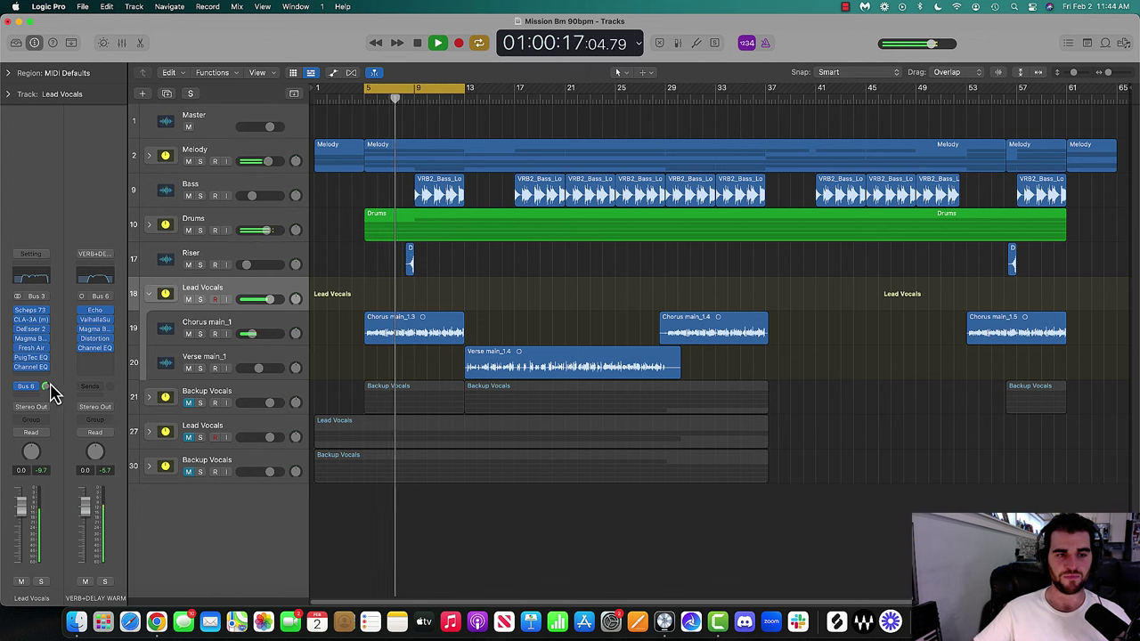
Lower the VERB+DELAY WARM fader to -2.8 dB and fine-tune the Chorus main_1 track volume during playback
{"action": "left_click_drag", "start_coordinate": [85, 506], "coordinate": [92, 512]}
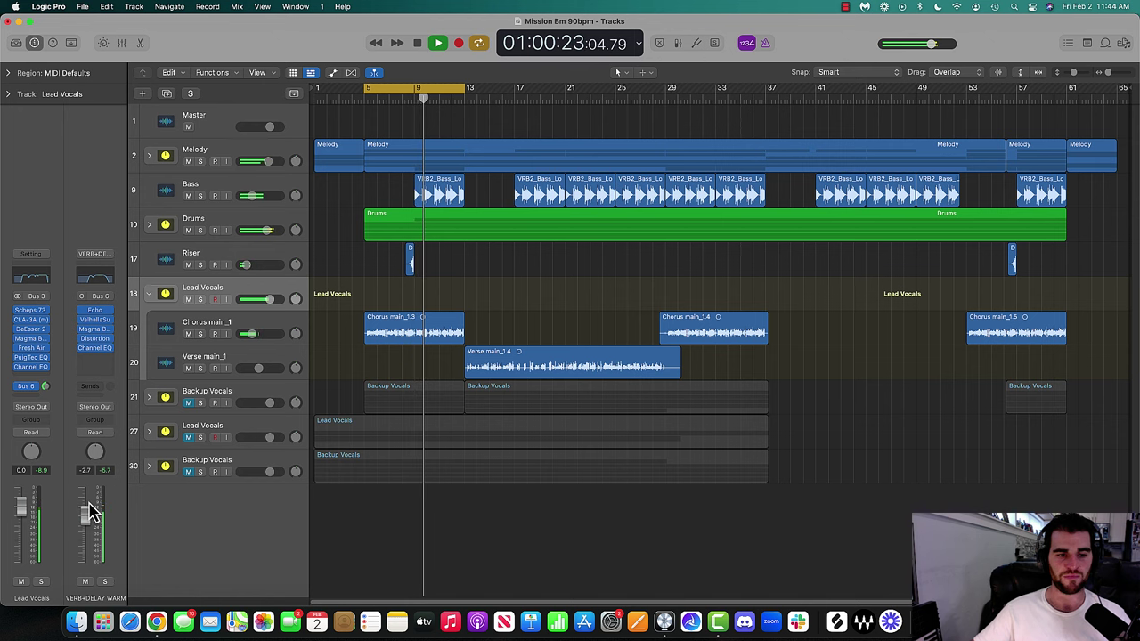
{"action": "left_click", "coordinate": [262, 333]}
{"action": "key", "text": "space"}
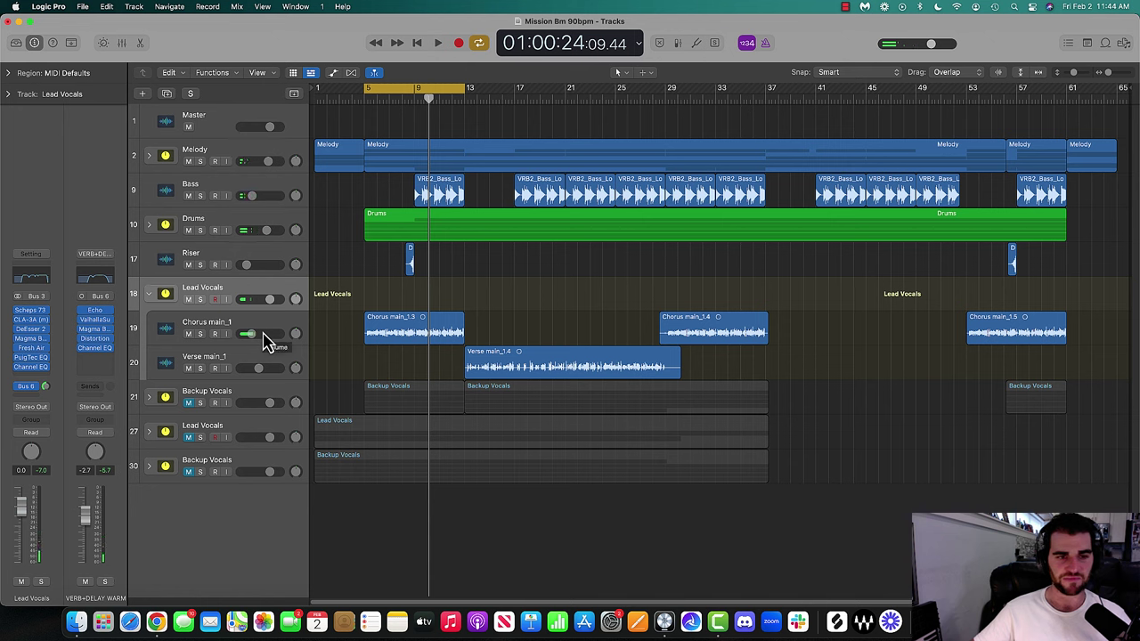
{"action": "left_click_drag", "start_coordinate": [86, 514], "coordinate": [86, 516]}
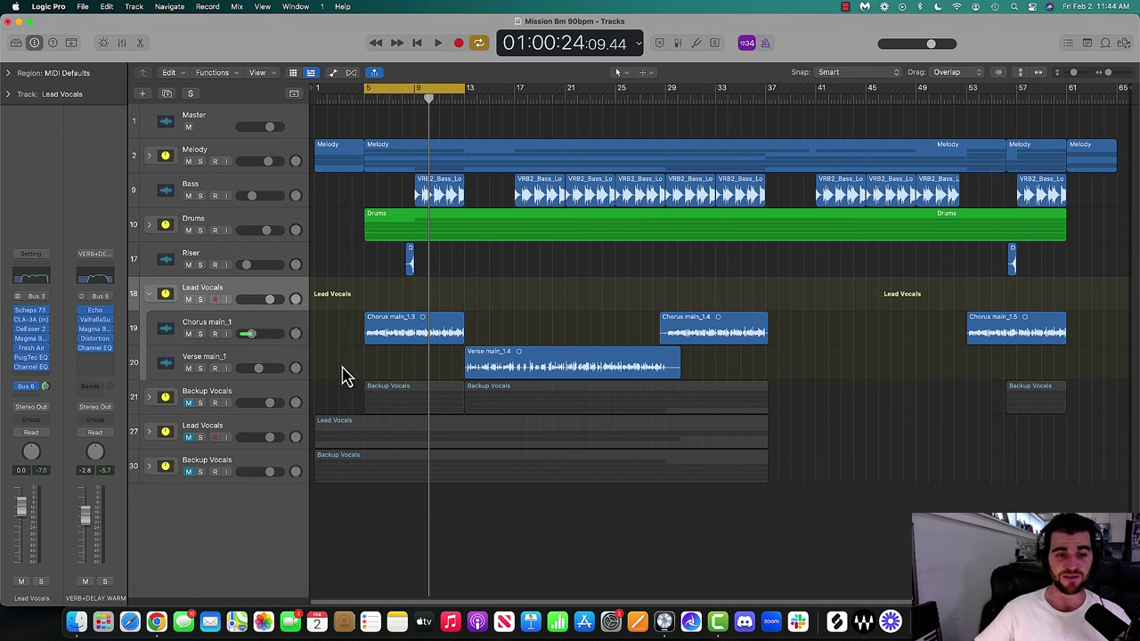
{"action": "key", "text": "space"}
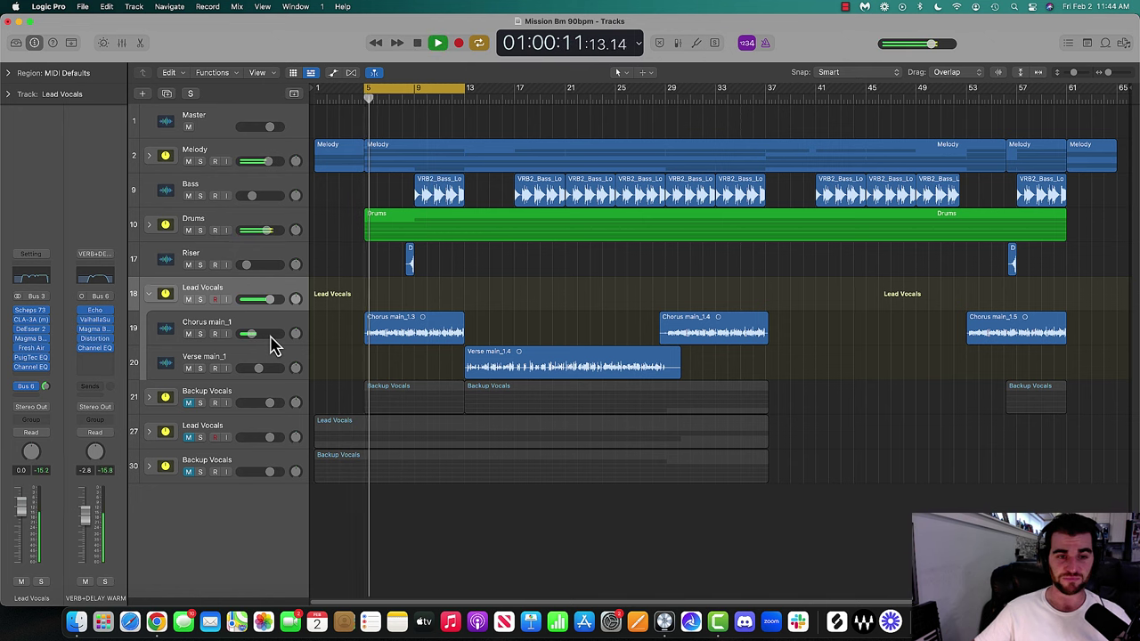
{"action": "left_click_drag", "start_coordinate": [274, 345], "coordinate": [271, 345]}
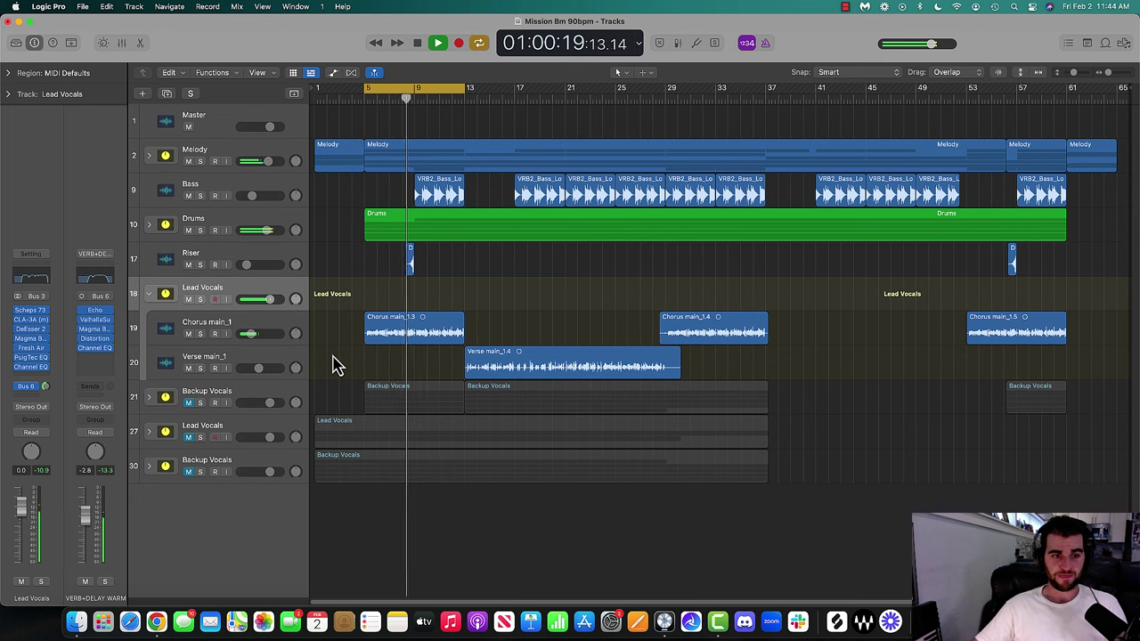
Set the Echo's dry level to 100% and wet level to 28%, and the ValhallaSupermassive mix to 16.1%
{"action": "left_click", "coordinate": [94, 311]}
{"action": "left_click_drag", "start_coordinate": [514, 296], "coordinate": [551, 304]}
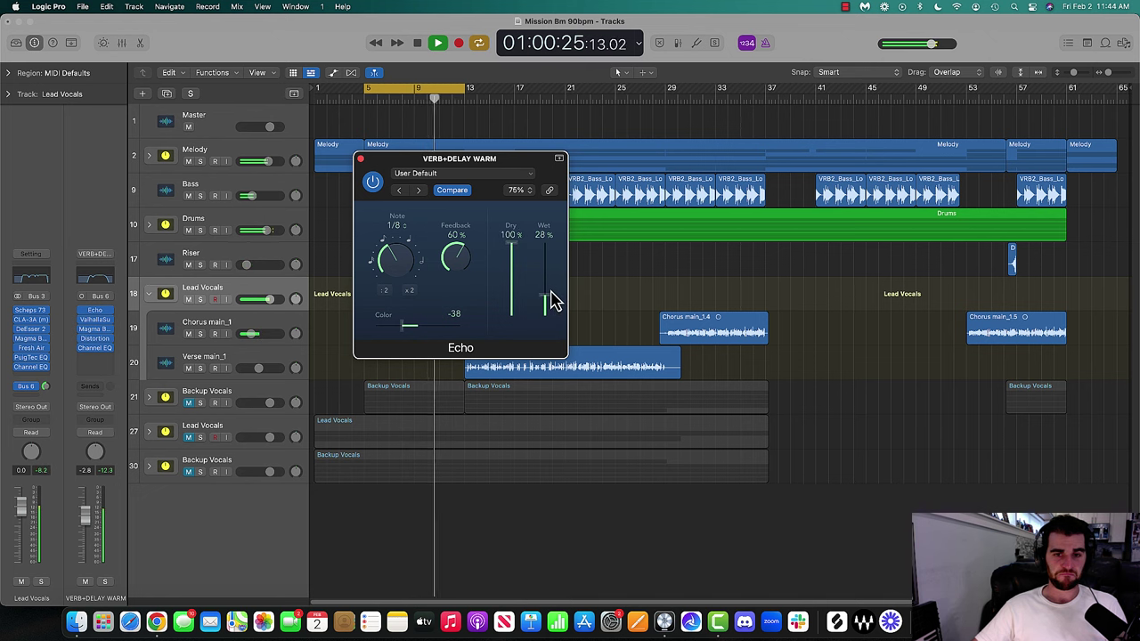
{"action": "left_click", "coordinate": [95, 321]}
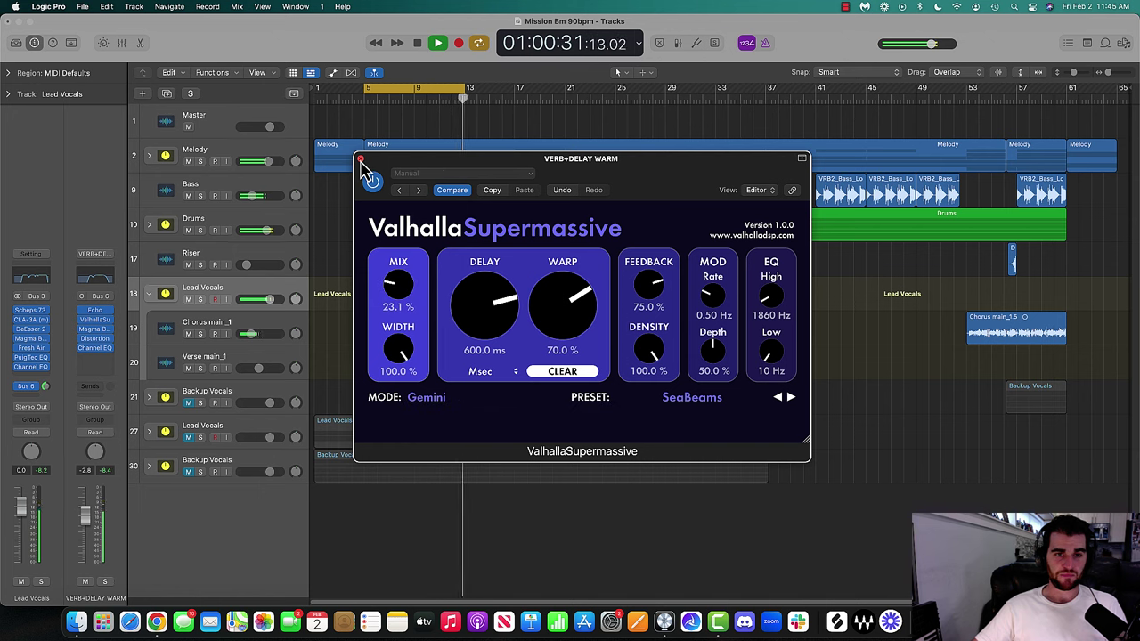
{"action": "left_click_drag", "start_coordinate": [405, 282], "coordinate": [404, 292]}
{"action": "left_click", "coordinate": [406, 265]}
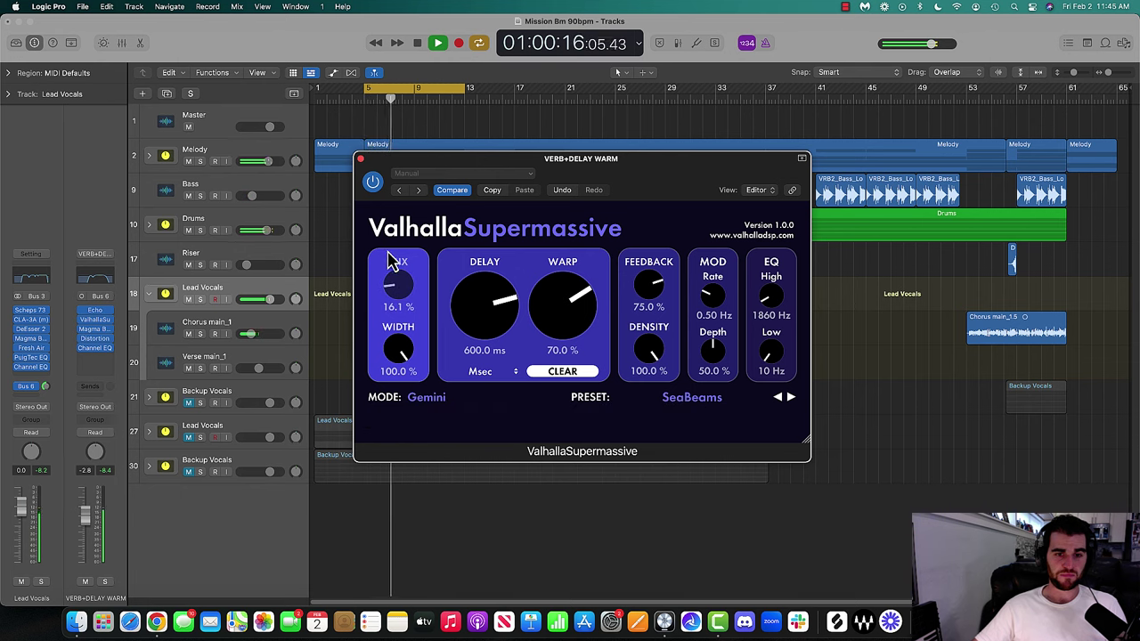
Set the VERB+DELAY WARM Echo's wet level to 29% and close both plug-in windows
{"action": "left_click", "coordinate": [96, 312]}
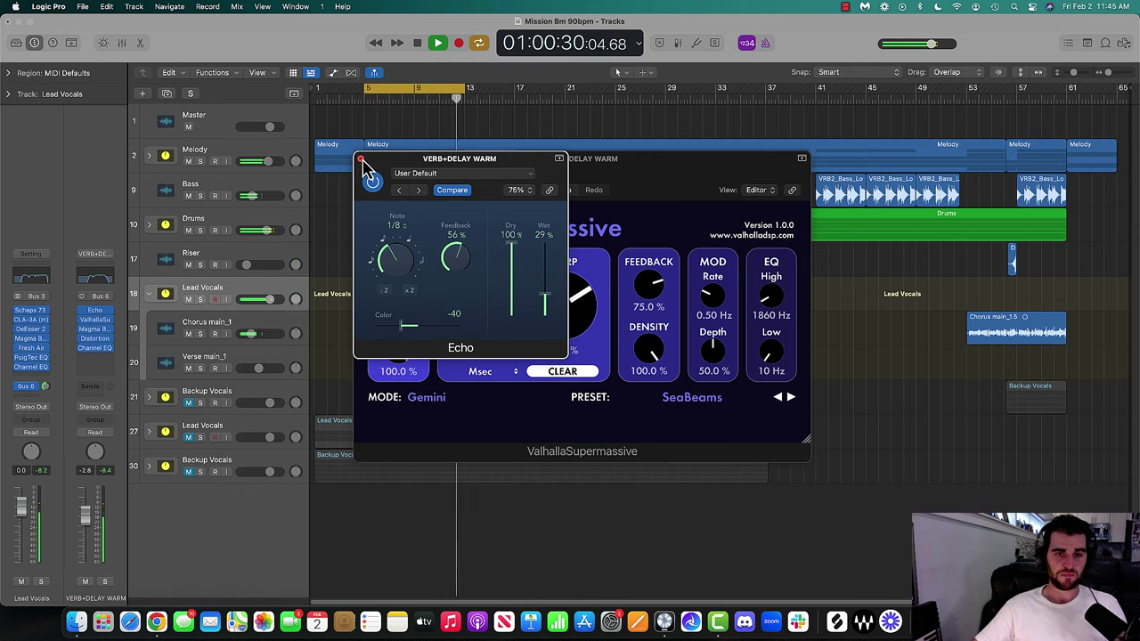
{"action": "left_click", "coordinate": [360, 160]}
{"action": "left_click", "coordinate": [362, 160]}
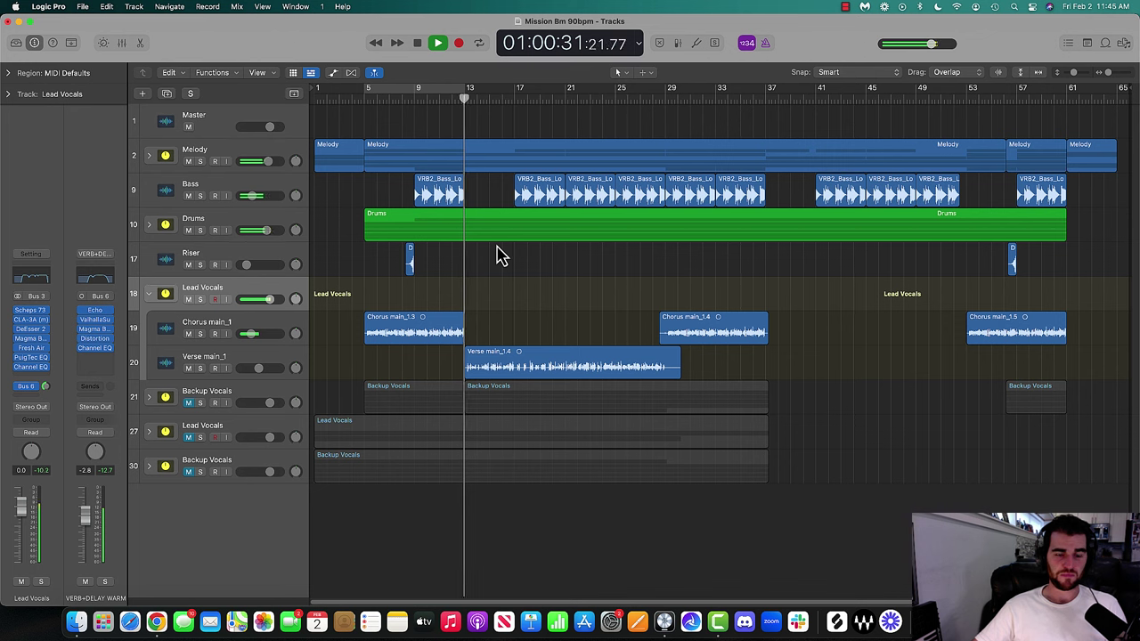
Lower the Verse main_1 track volume to -17.6 dB during playback, then stop and reposition the playhead at bar 10
{"action": "left_click", "coordinate": [308, 366]}
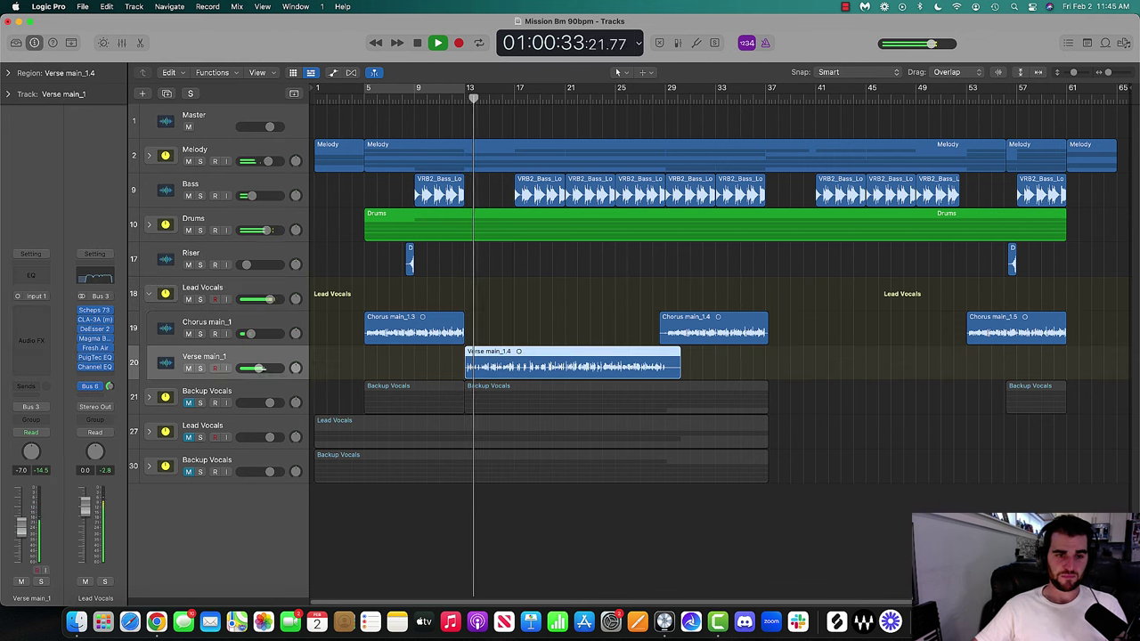
{"action": "left_click_drag", "start_coordinate": [258, 368], "coordinate": [253, 368]}
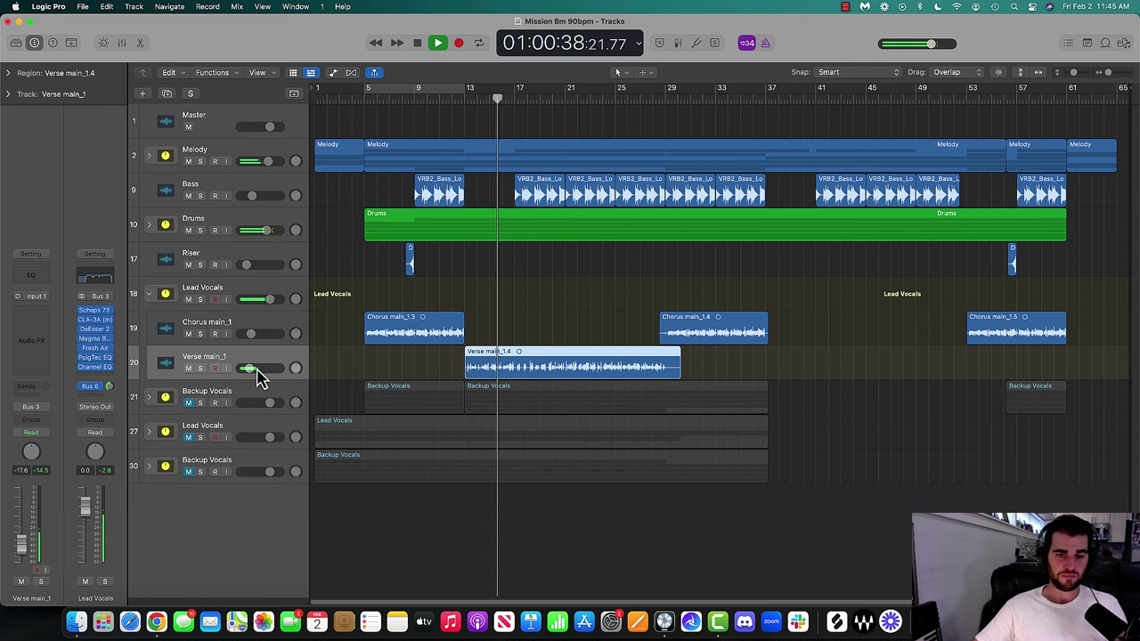
{"action": "left_click", "coordinate": [347, 370]}
{"action": "key", "text": "space"}
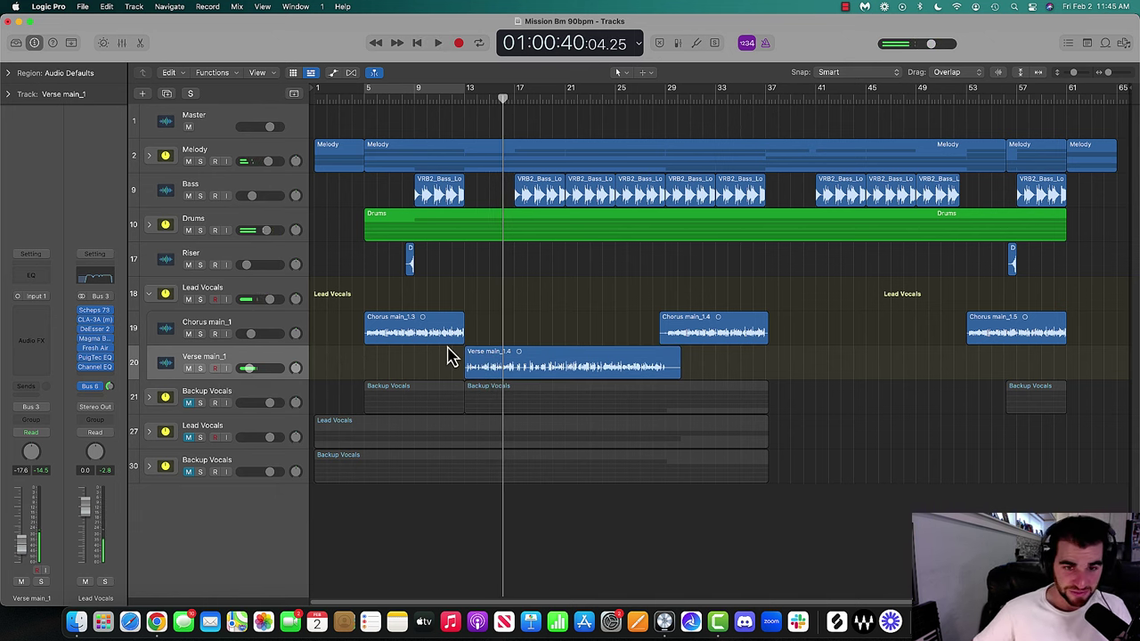
{"action": "left_click", "coordinate": [430, 99]}
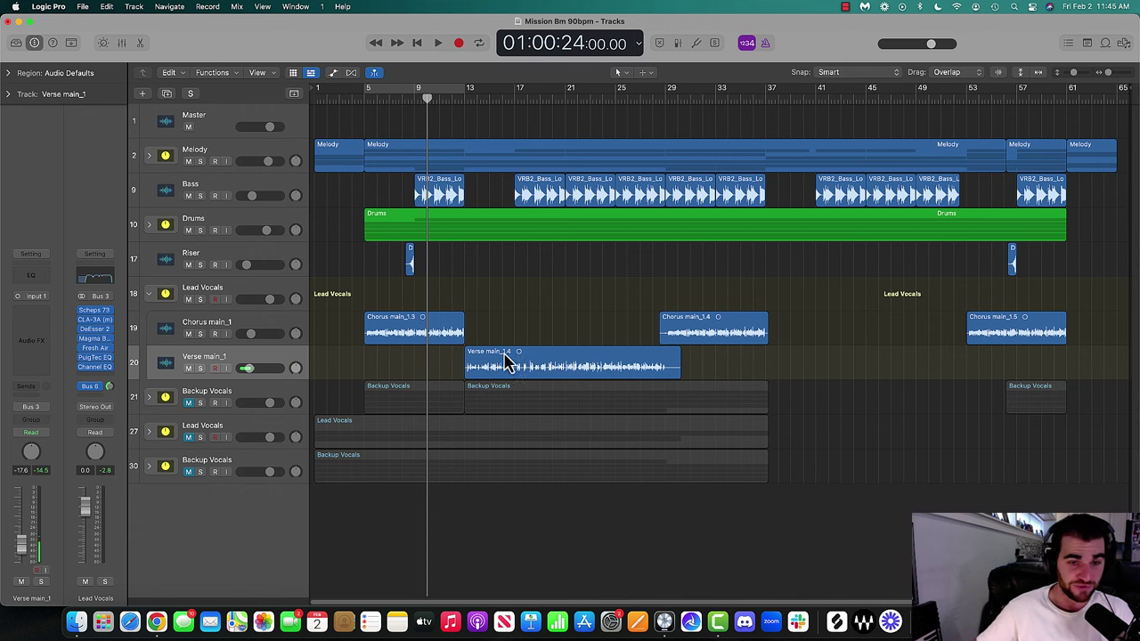
Remove the Bus 6 send from the Lead Vocals stack and add a Bus 6 VERB+DELAY WARM send to Chorus main_1 instead
{"action": "left_click", "coordinate": [240, 300]}
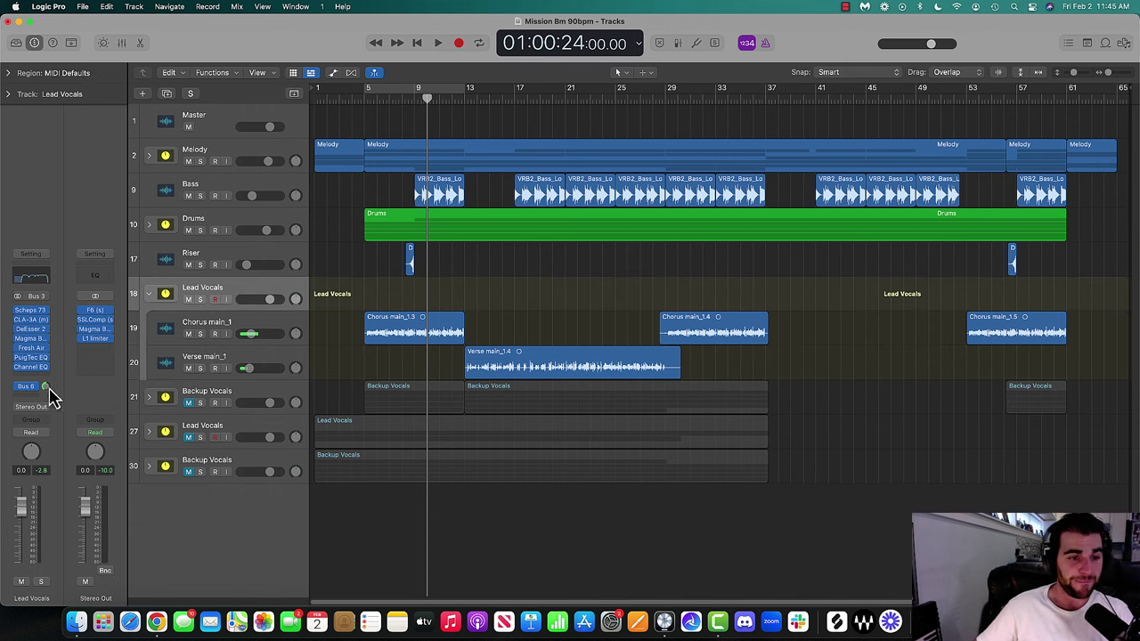
{"action": "left_click", "coordinate": [33, 387]}
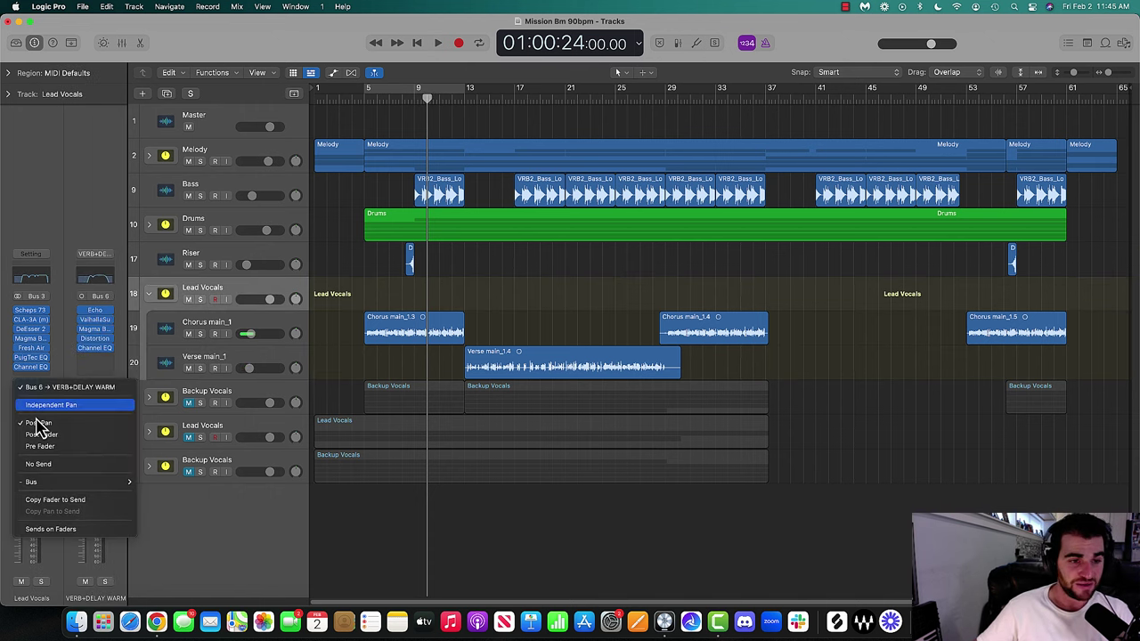
{"action": "left_click", "coordinate": [48, 464]}
{"action": "left_click", "coordinate": [223, 341]}
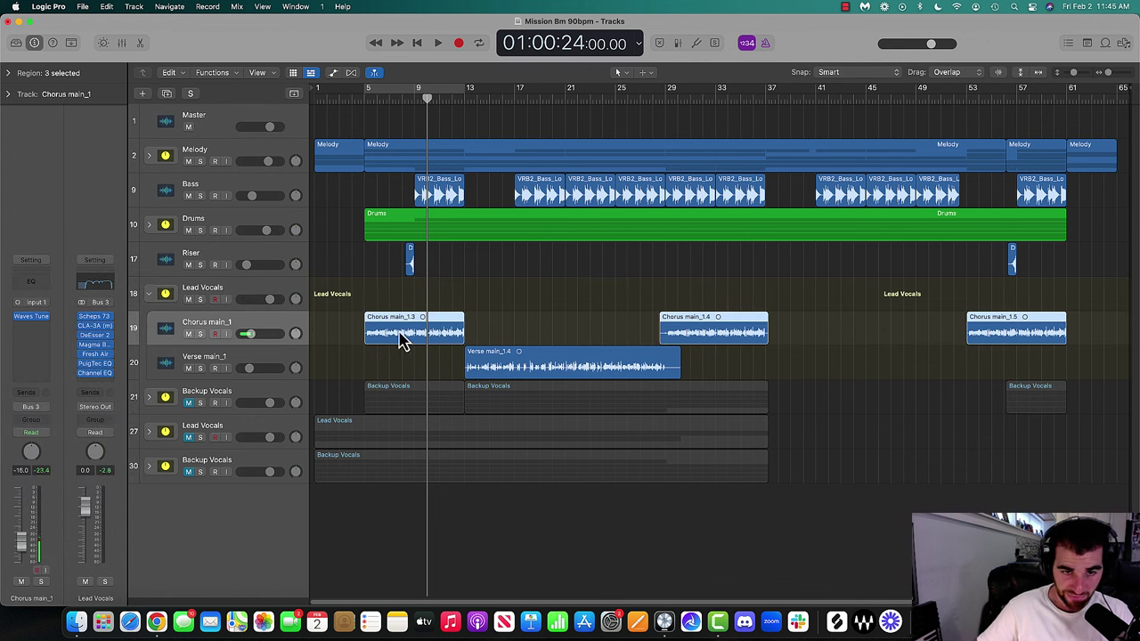
{"action": "left_click", "coordinate": [24, 399]}
{"action": "mouse_move", "coordinate": [45, 412]}
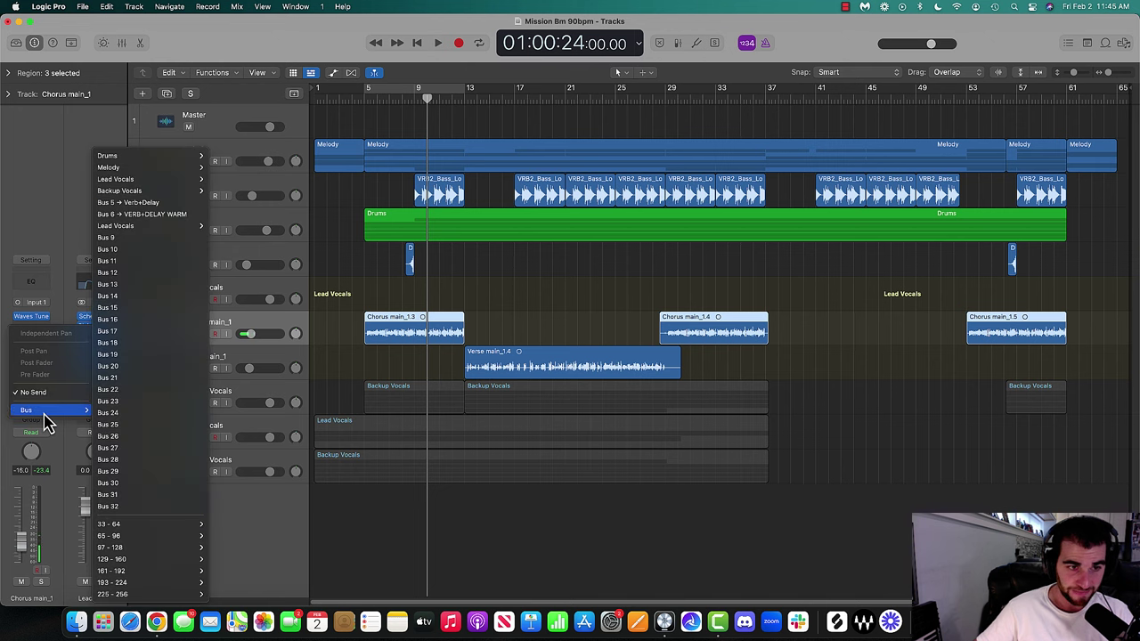
{"action": "left_click", "coordinate": [155, 215]}
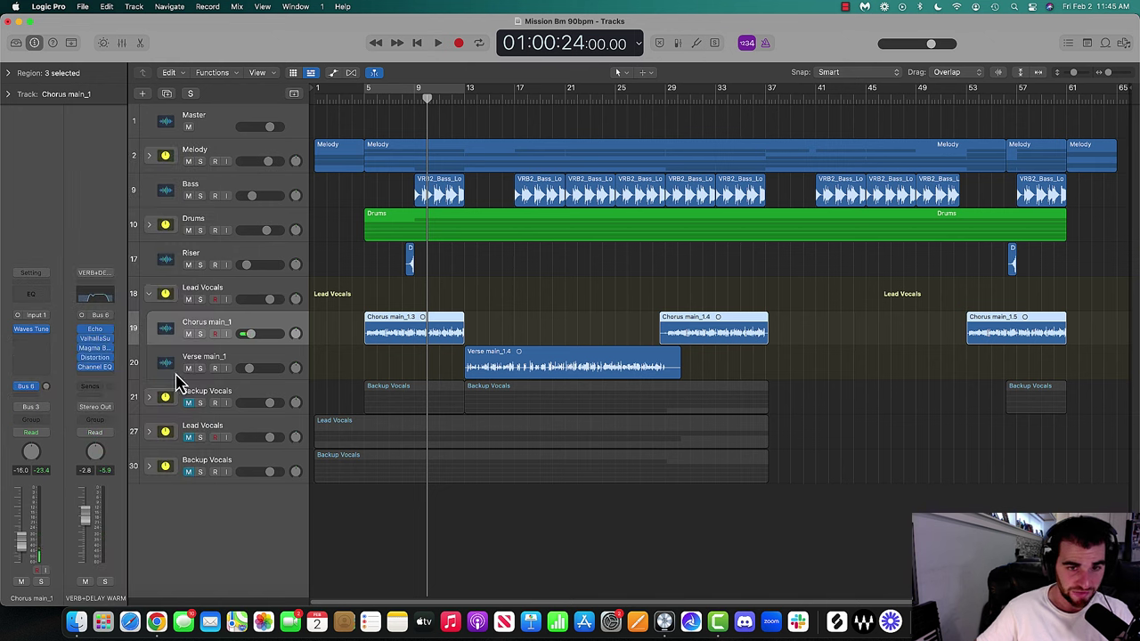
Raise Chorus main_1's Bus 6 send to -2.9 dB while playing from bar 5, comparing it soloed, in the mix and with the send bypassed
{"action": "left_click", "coordinate": [365, 99]}
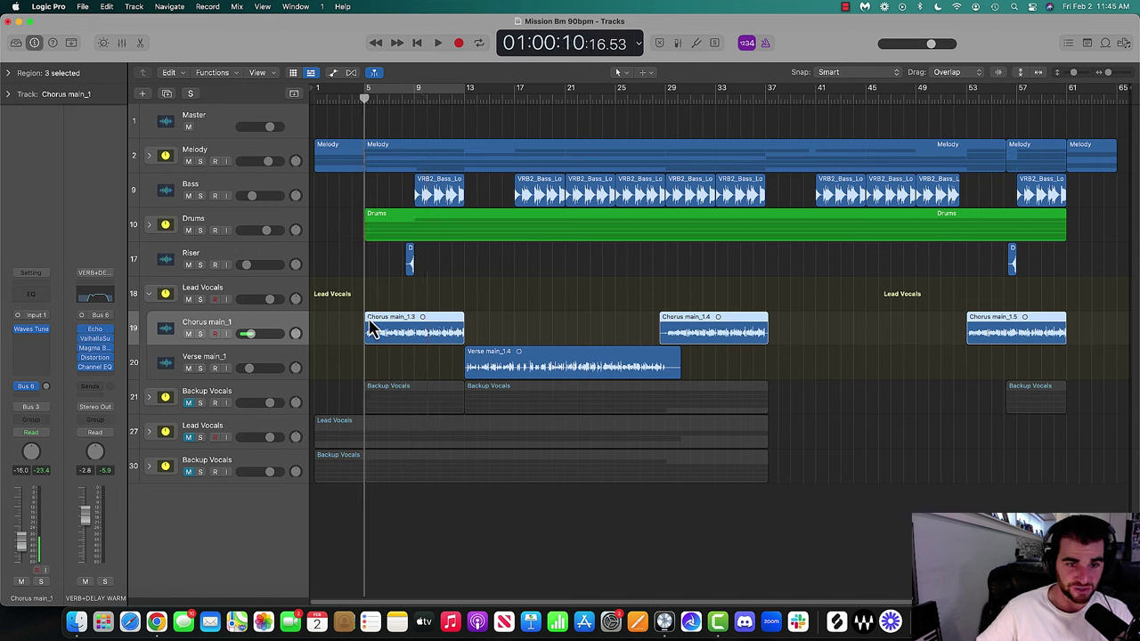
{"action": "key", "text": "space"}
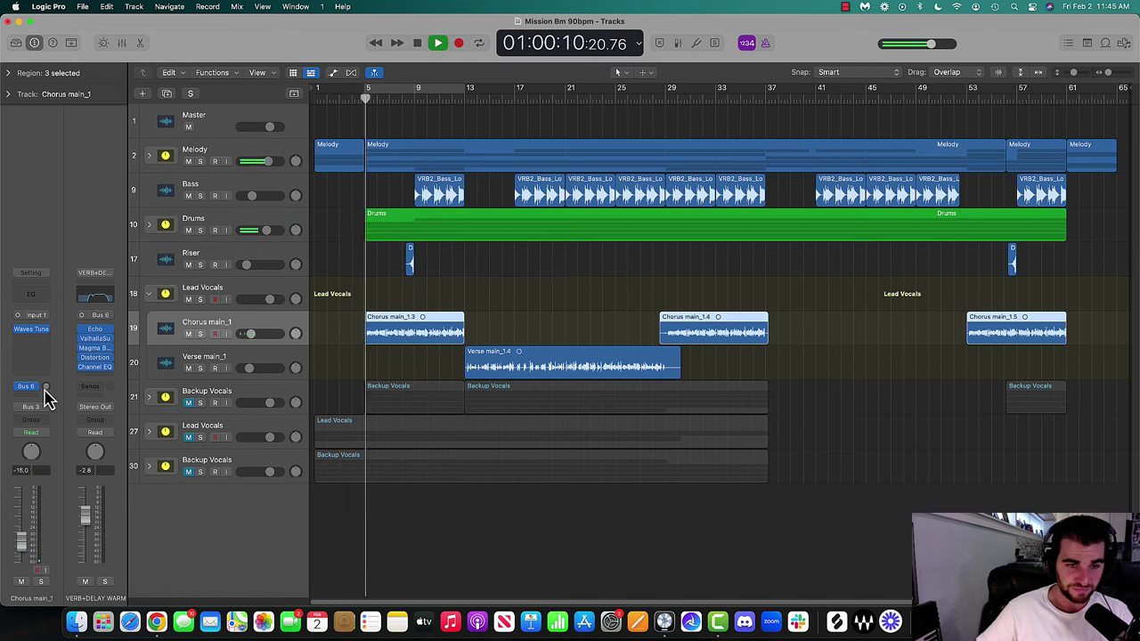
{"action": "mouse_move", "coordinate": [45, 388]}
{"action": "left_mouse_down"}
{"action": "mouse_move", "coordinate": [47, 364]}
{"action": "mouse_move", "coordinate": [47, 389]}
{"action": "left_mouse_up"}
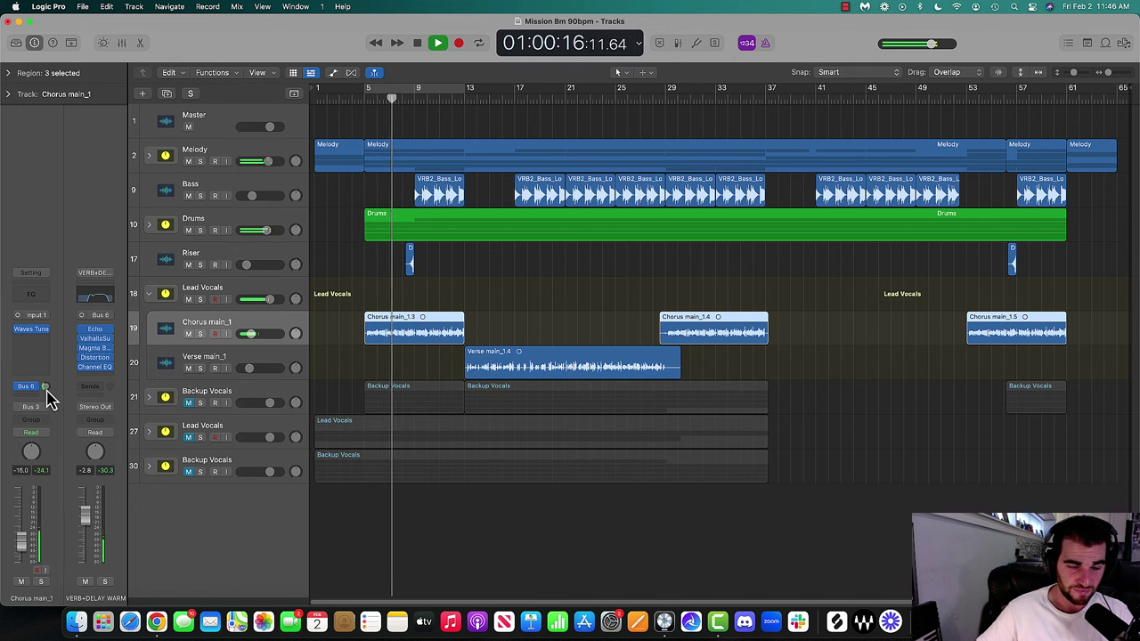
{"action": "key", "text": "s"}
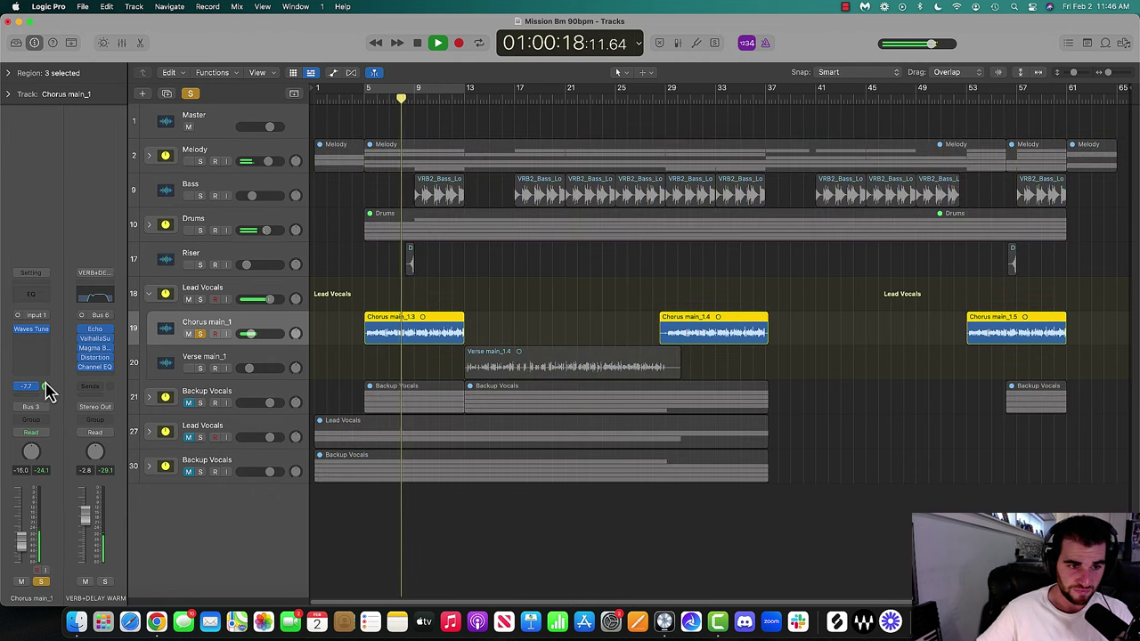
{"action": "mouse_move", "coordinate": [46, 392]}
{"action": "left_mouse_down"}
{"action": "mouse_move", "coordinate": [41, 376]}
{"action": "mouse_move", "coordinate": [45, 388]}
{"action": "left_mouse_up"}
{"action": "key", "text": "s"}
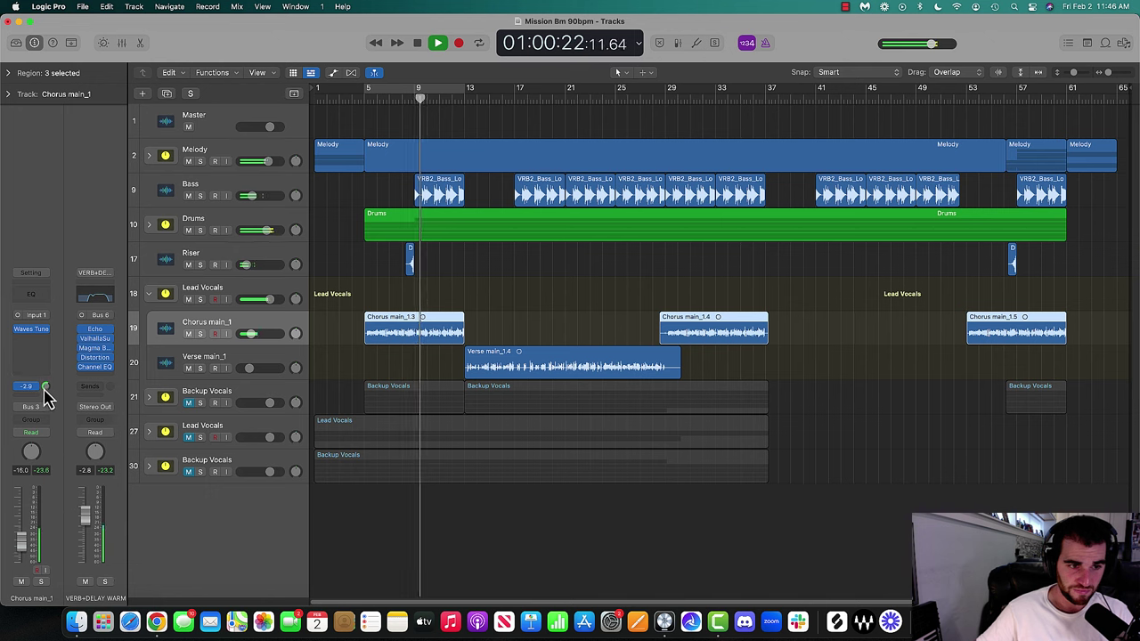
{"action": "left_click", "coordinate": [17, 387]}
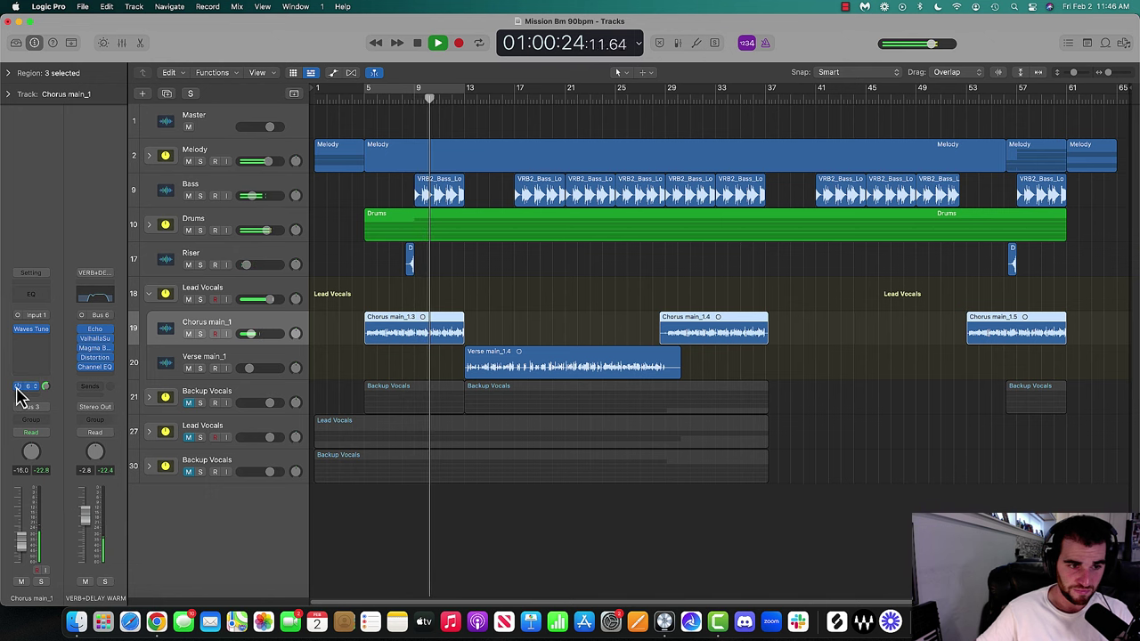
{"action": "left_click", "coordinate": [17, 389]}
Set the VERB+DELAY WARM fader to 0.0 dB and Chorus main_1's Bus 6 send to -6.1 dB
{"action": "left_click_drag", "start_coordinate": [89, 519], "coordinate": [84, 502]}
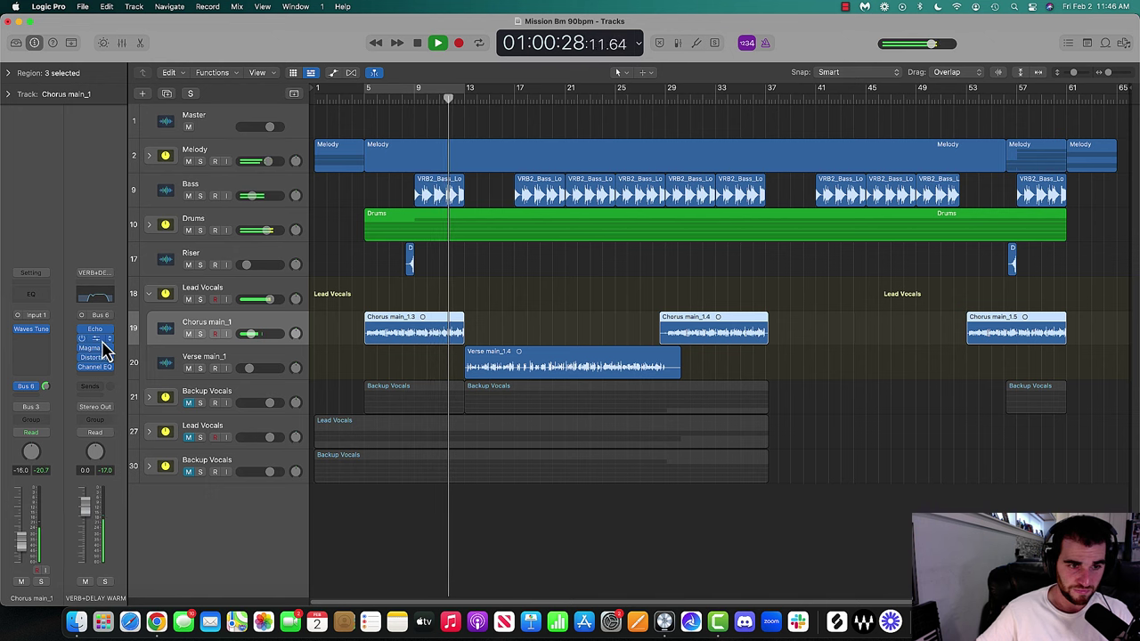
{"action": "left_click_drag", "start_coordinate": [46, 394], "coordinate": [51, 408]}
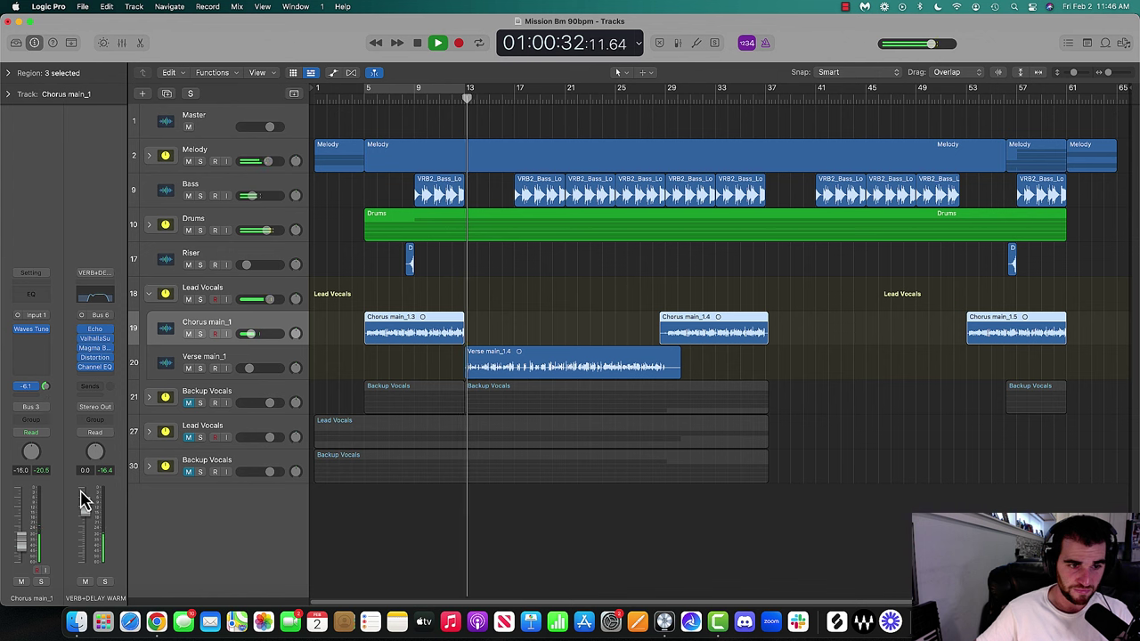
Set ValhallaSupermassive's mix to 54.9%, the Echo to 60% feedback, 40% wet and -45 color, and the Chorus main_1 volume to -13.8 dB
{"action": "left_click", "coordinate": [93, 339]}
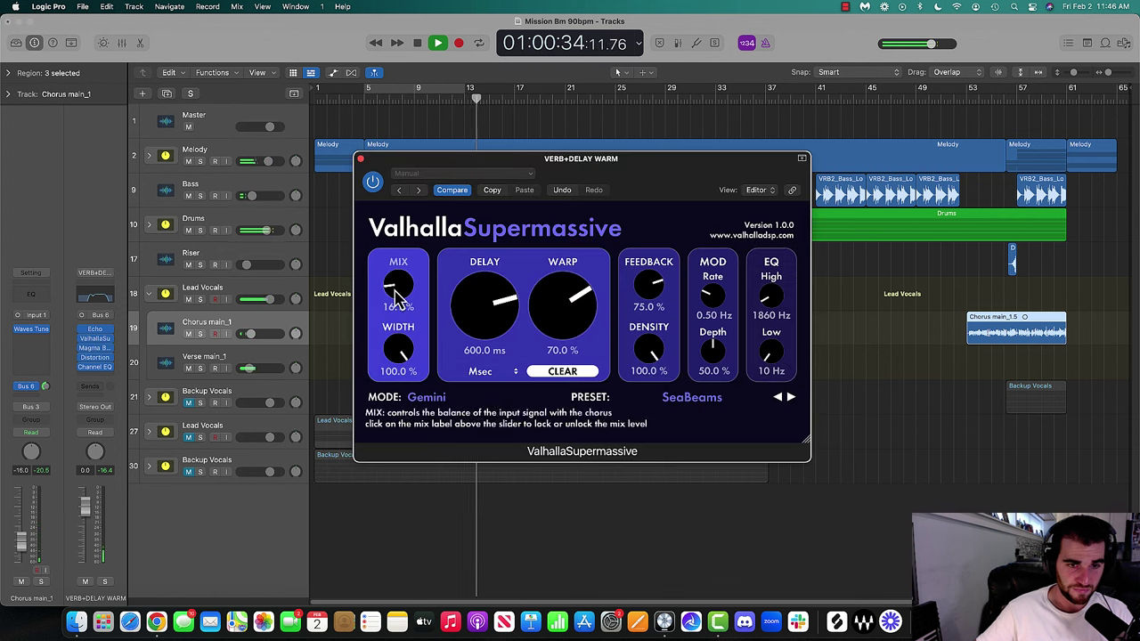
{"action": "key", "text": "c"}
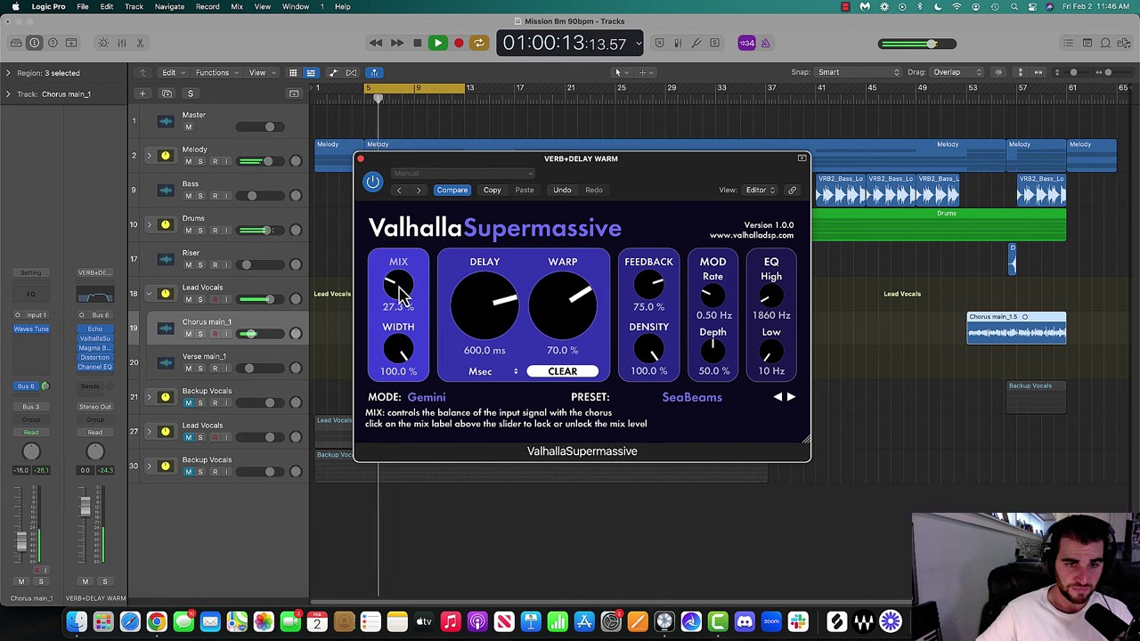
{"action": "left_click_drag", "start_coordinate": [396, 285], "coordinate": [401, 305]}
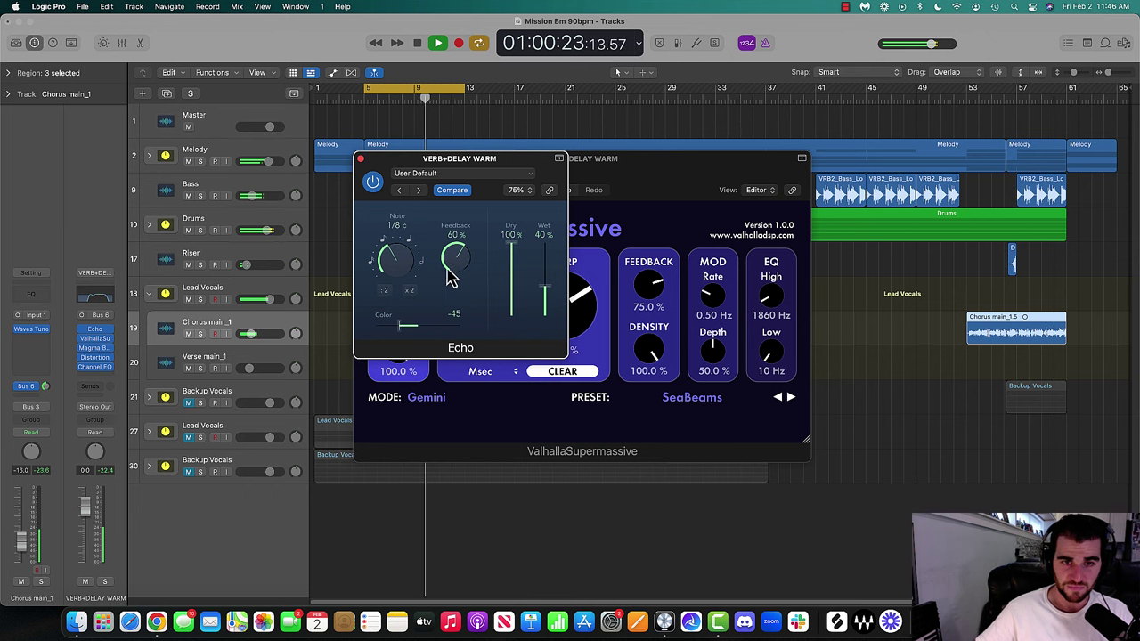
{"action": "left_click", "coordinate": [361, 160]}
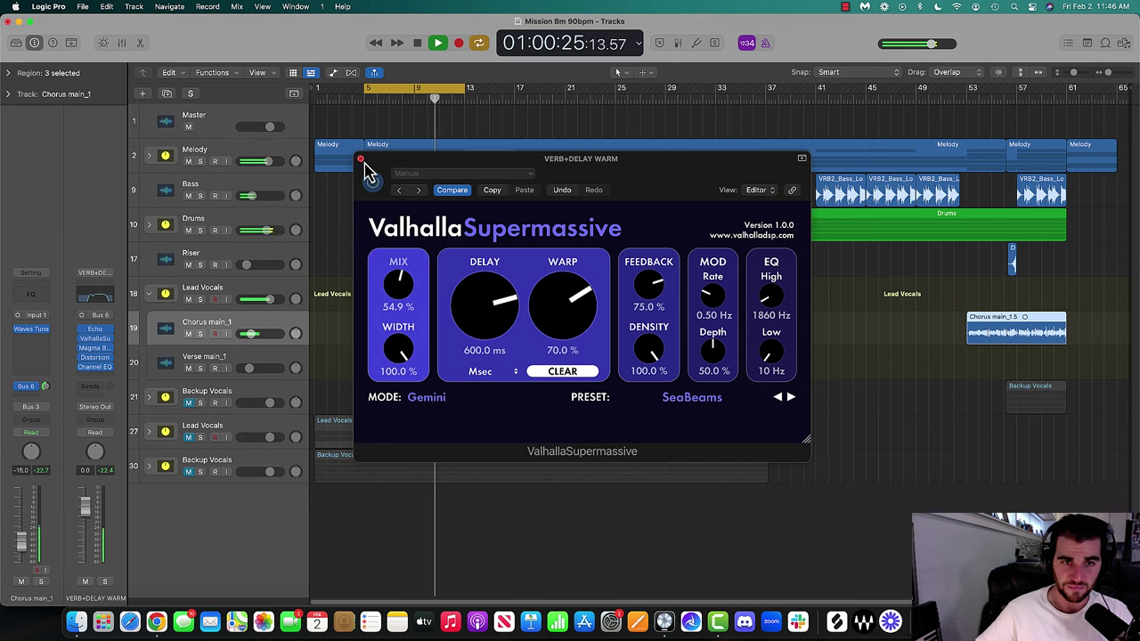
{"action": "left_click", "coordinate": [360, 158]}
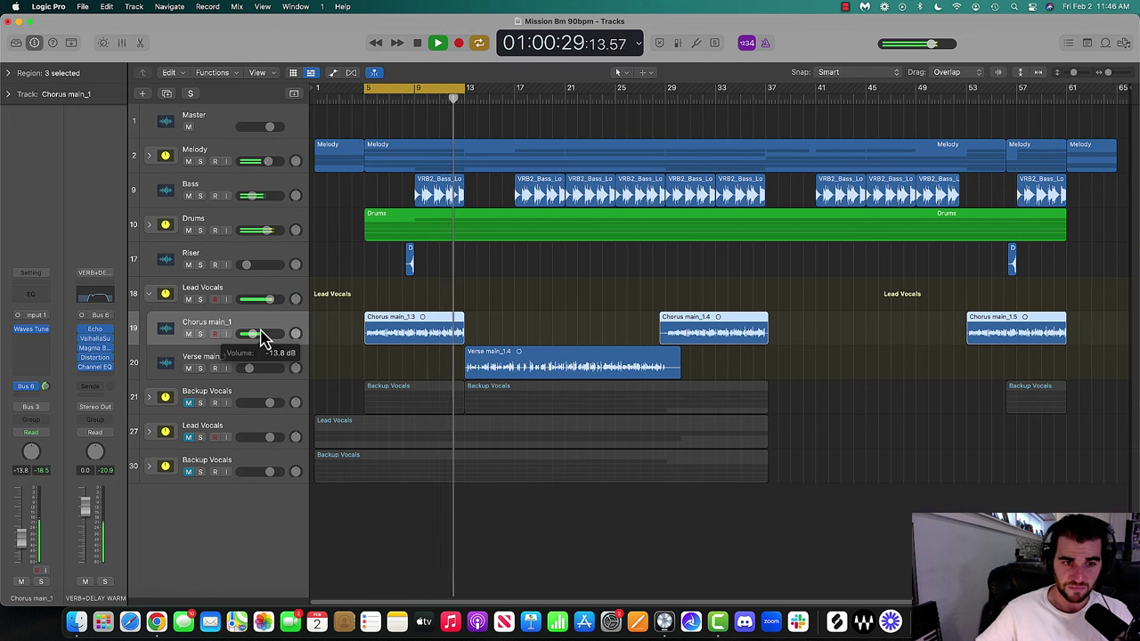
{"action": "key", "text": "space"}
Fine-tune the Beast and Beauty amounts of the Magma BB Tubes on the Lead Vocals stack
{"action": "left_click", "coordinate": [250, 299]}
{"action": "left_click", "coordinate": [31, 344]}
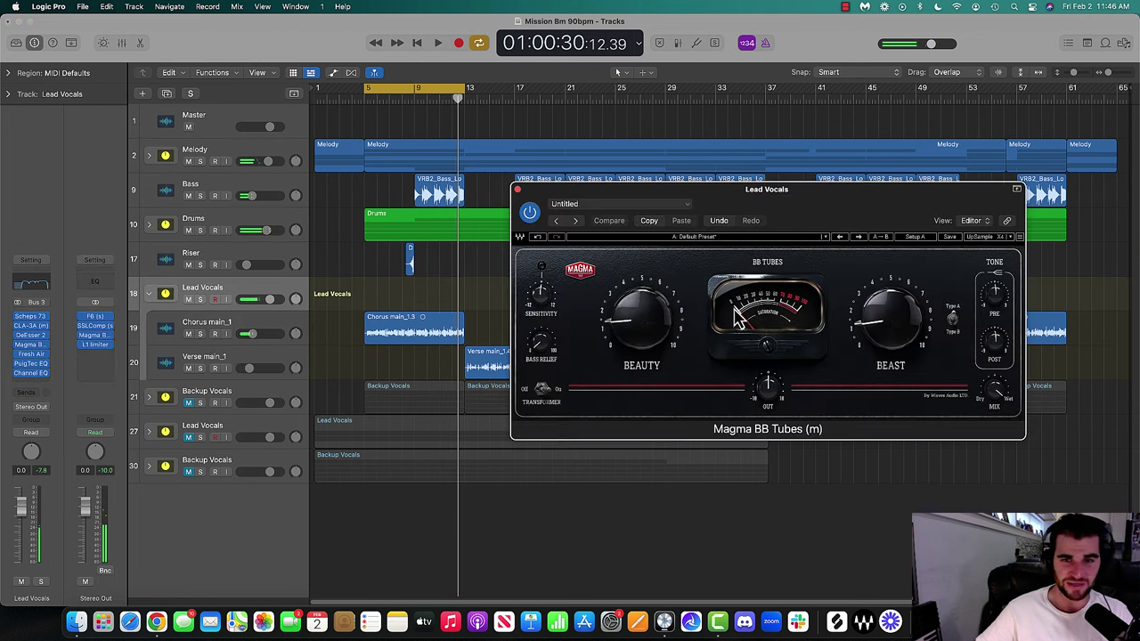
{"action": "left_click_drag", "start_coordinate": [882, 313], "coordinate": [882, 319]}
{"action": "left_click_drag", "start_coordinate": [623, 319], "coordinate": [622, 326]}
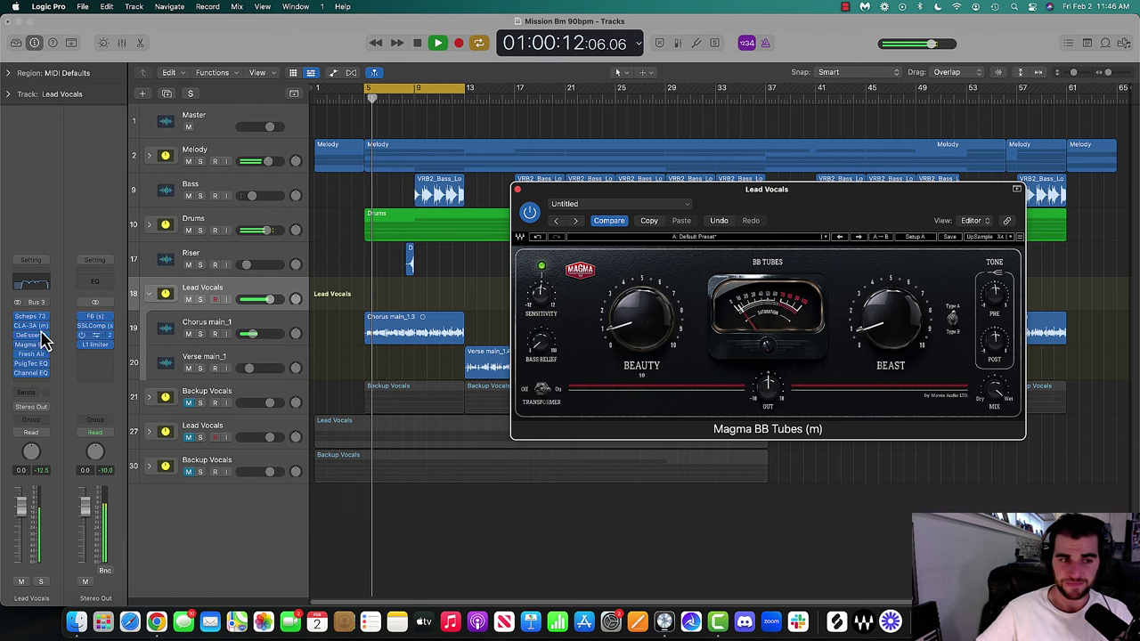
Fine-tune the gain and low-frequency boost of the Lead Vocals PuigTec EQP1A during playback, and close both plug-in windows
{"action": "left_click", "coordinate": [31, 363]}
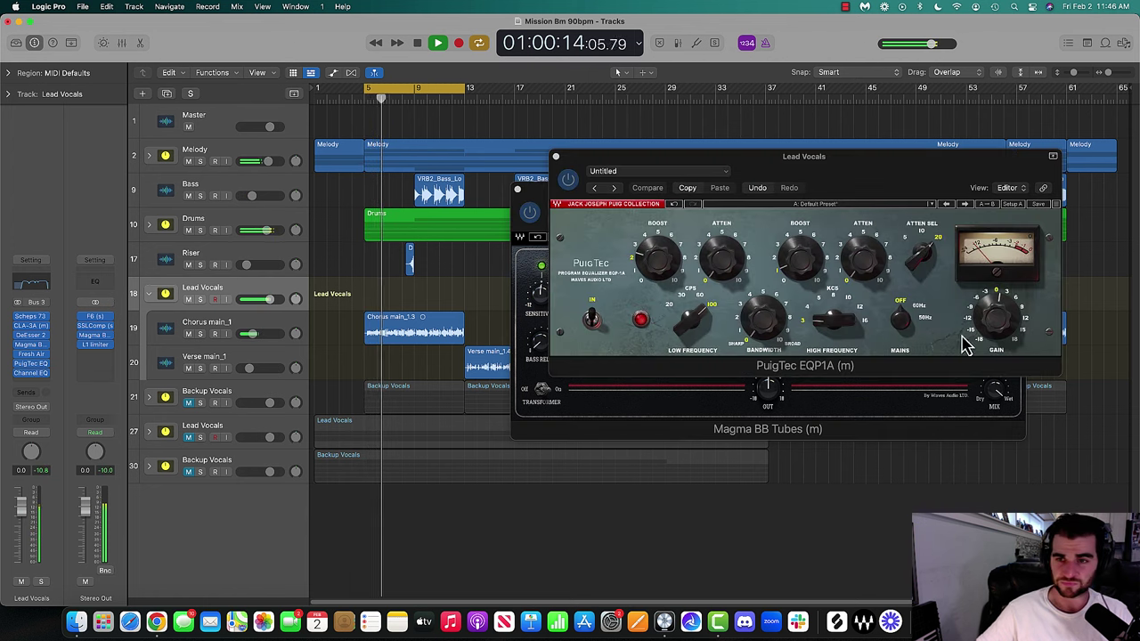
{"action": "left_click_drag", "start_coordinate": [997, 317], "coordinate": [997, 321]}
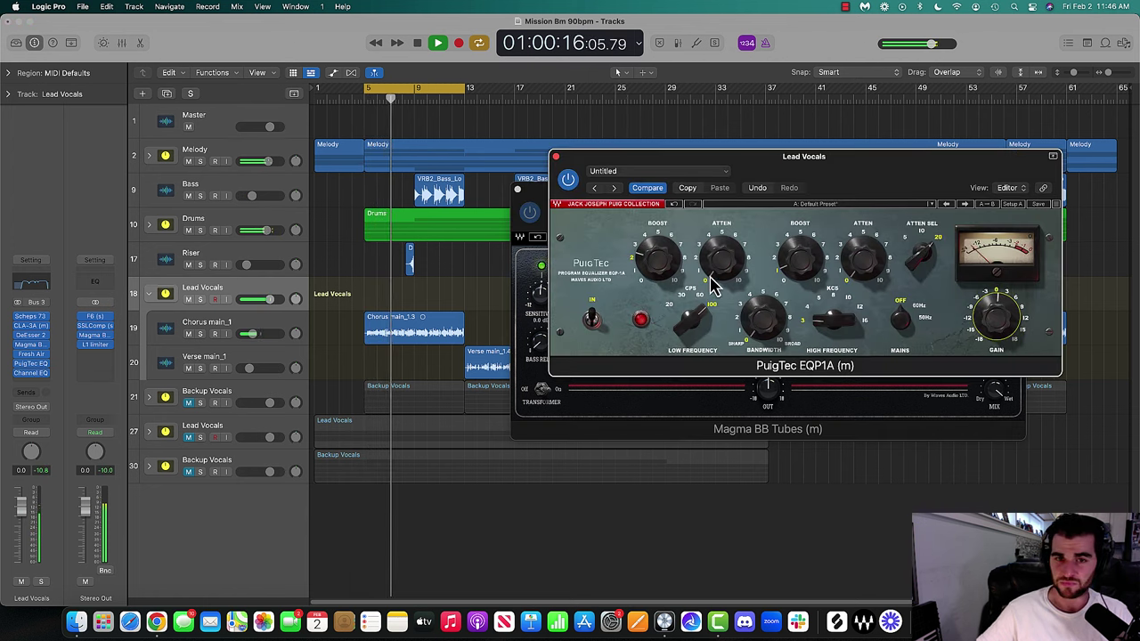
{"action": "left_click_drag", "start_coordinate": [658, 259], "coordinate": [659, 262]}
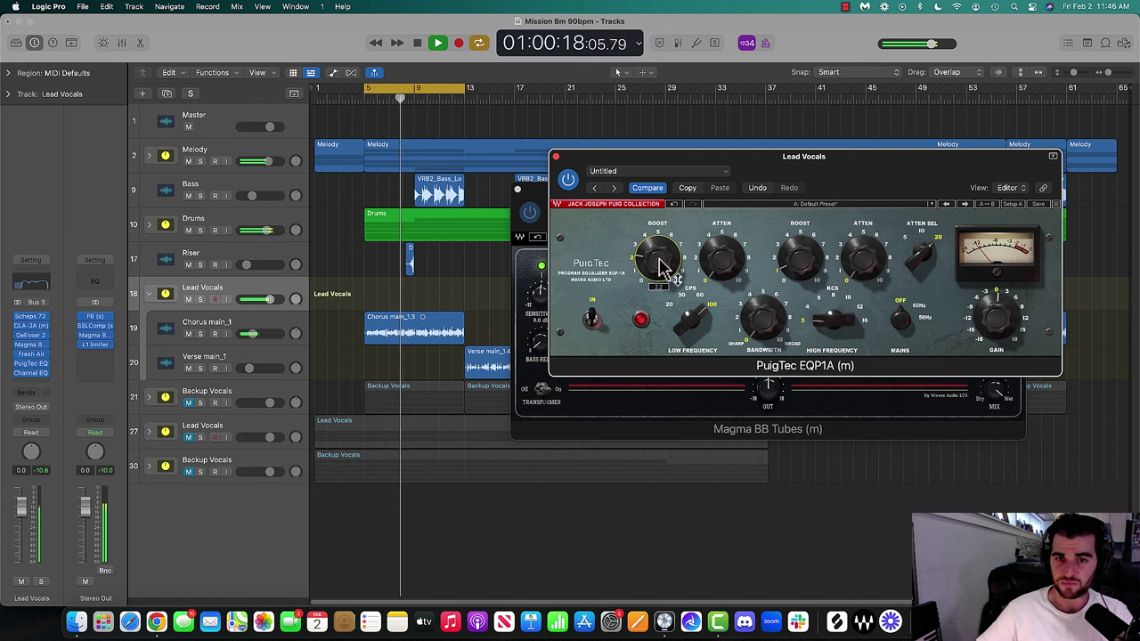
{"action": "left_click", "coordinate": [556, 163]}
{"action": "left_click", "coordinate": [517, 190]}
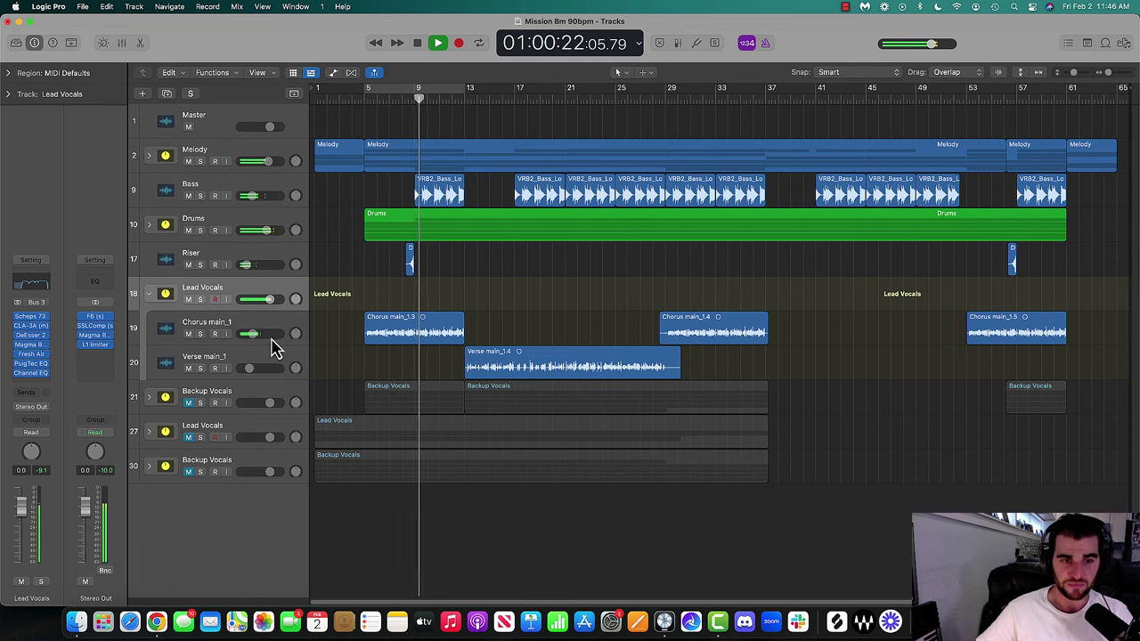
Stop playback near bar 12 and add a Bus 6 VERB+DELAY WARM send to the Verse main_1 track
{"action": "left_click", "coordinate": [453, 100]}
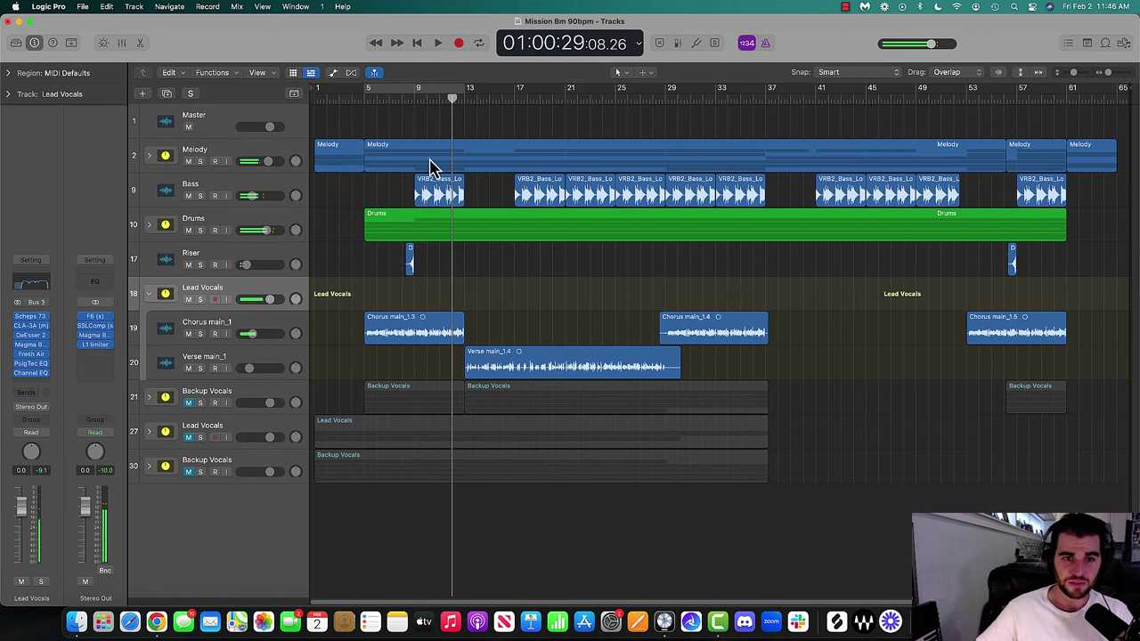
{"action": "left_click", "coordinate": [233, 362]}
{"action": "left_click", "coordinate": [27, 393]}
{"action": "mouse_move", "coordinate": [43, 412]}
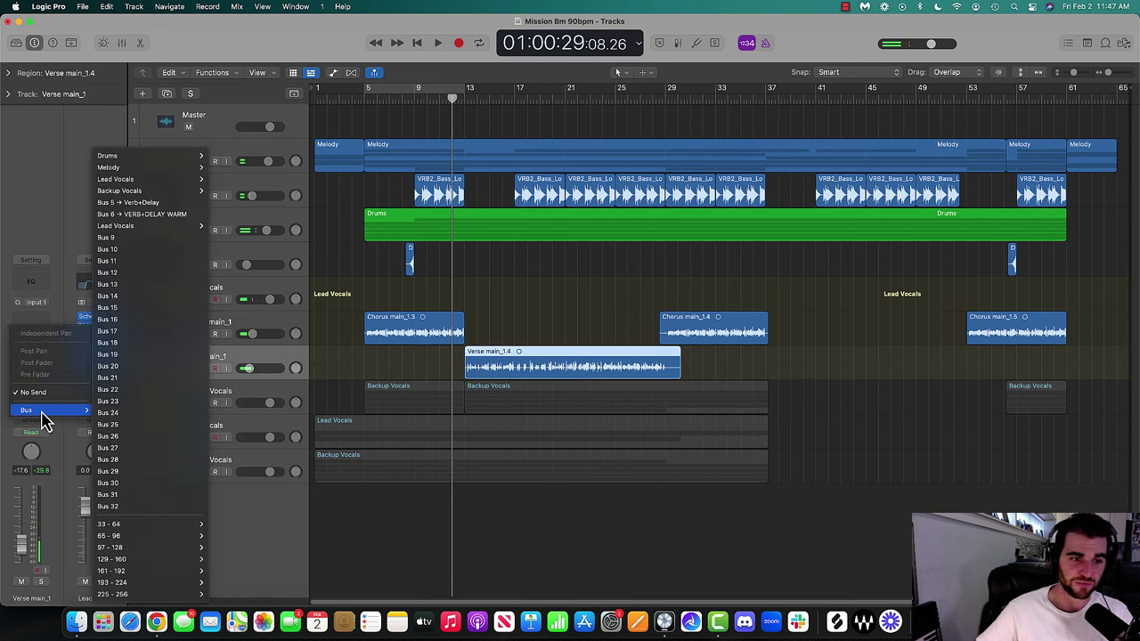
{"action": "left_click", "coordinate": [152, 215]}
Play the verse from about bar 12 and adjust Verse main_1's Bus 6 send level, comparing it soloed and in the full mix
{"action": "key", "text": "s"}
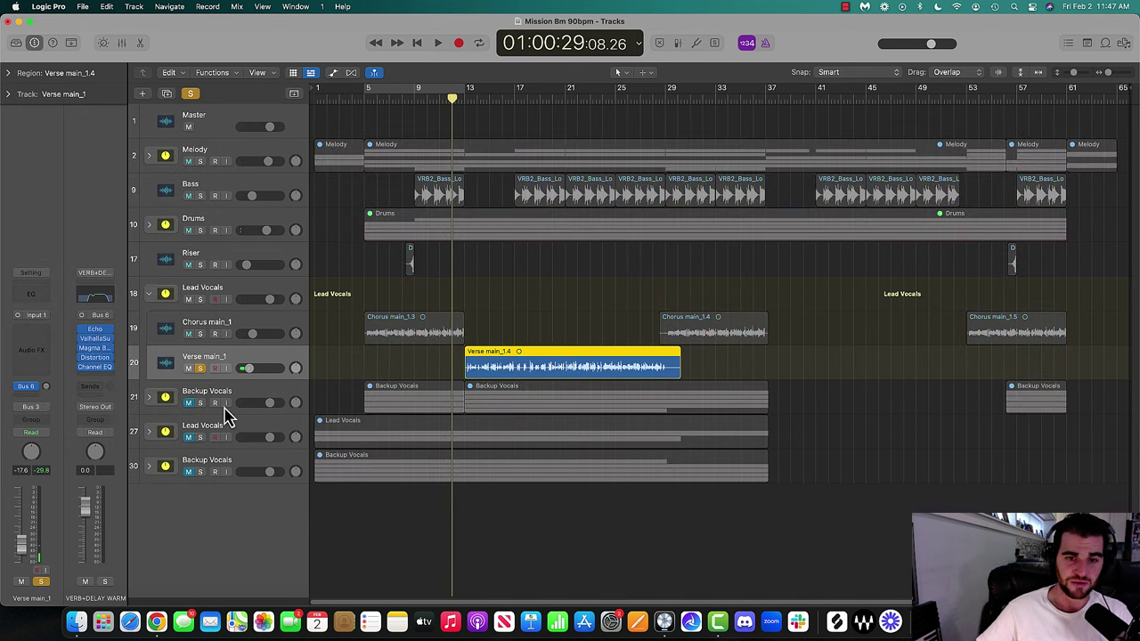
{"action": "key", "text": "s"}
{"action": "key", "text": "space"}
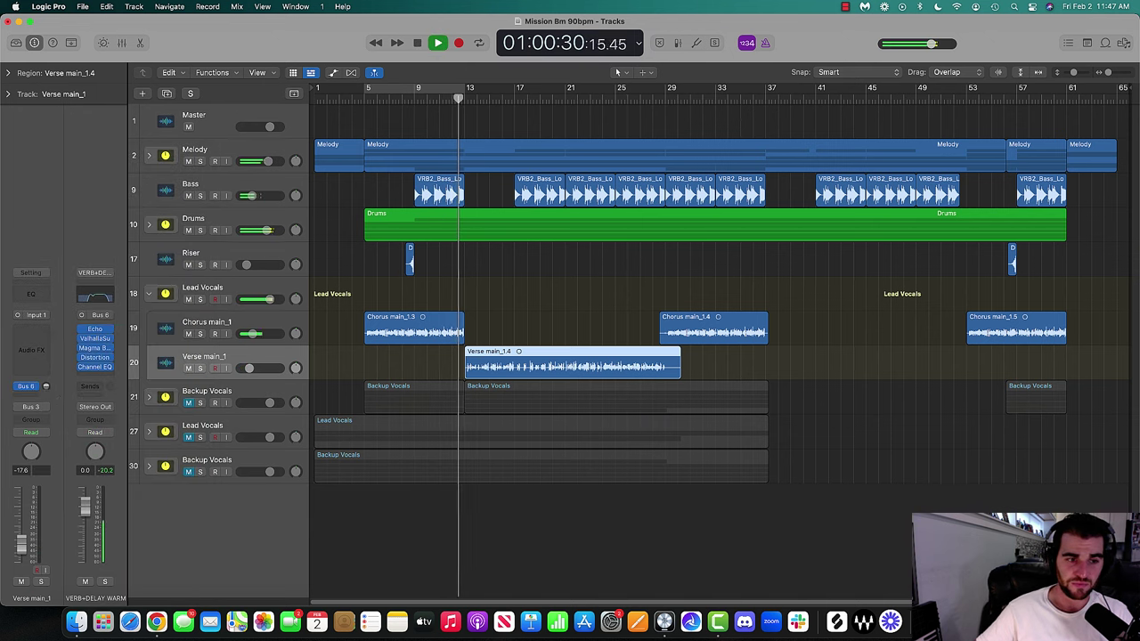
{"action": "left_click_drag", "start_coordinate": [45, 389], "coordinate": [45, 395]}
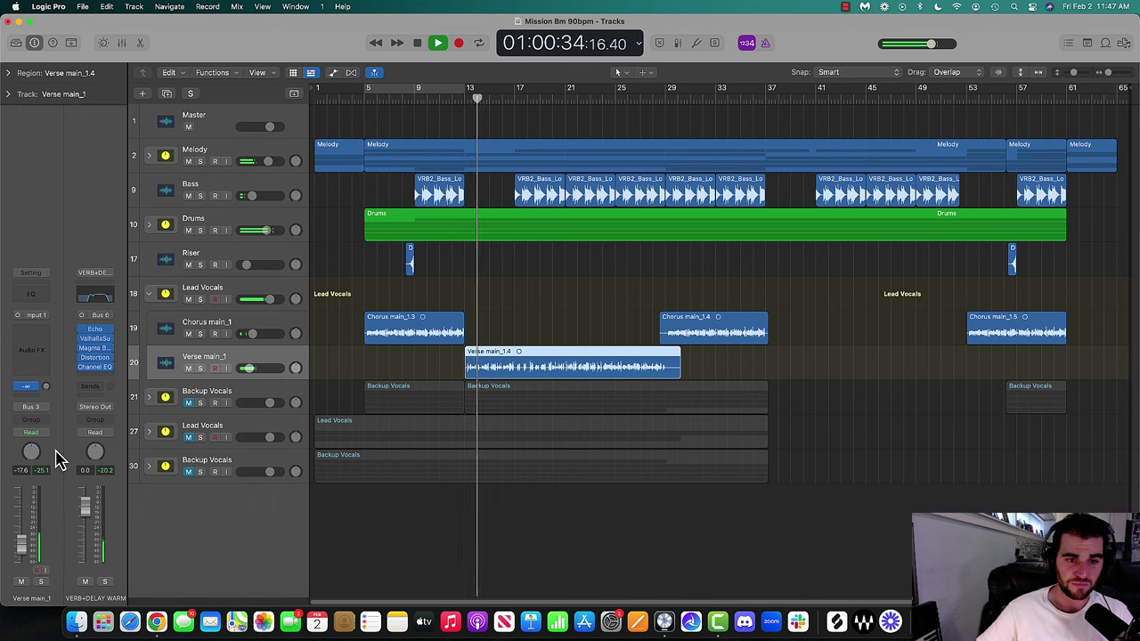
{"action": "left_click_drag", "start_coordinate": [46, 398], "coordinate": [47, 391]}
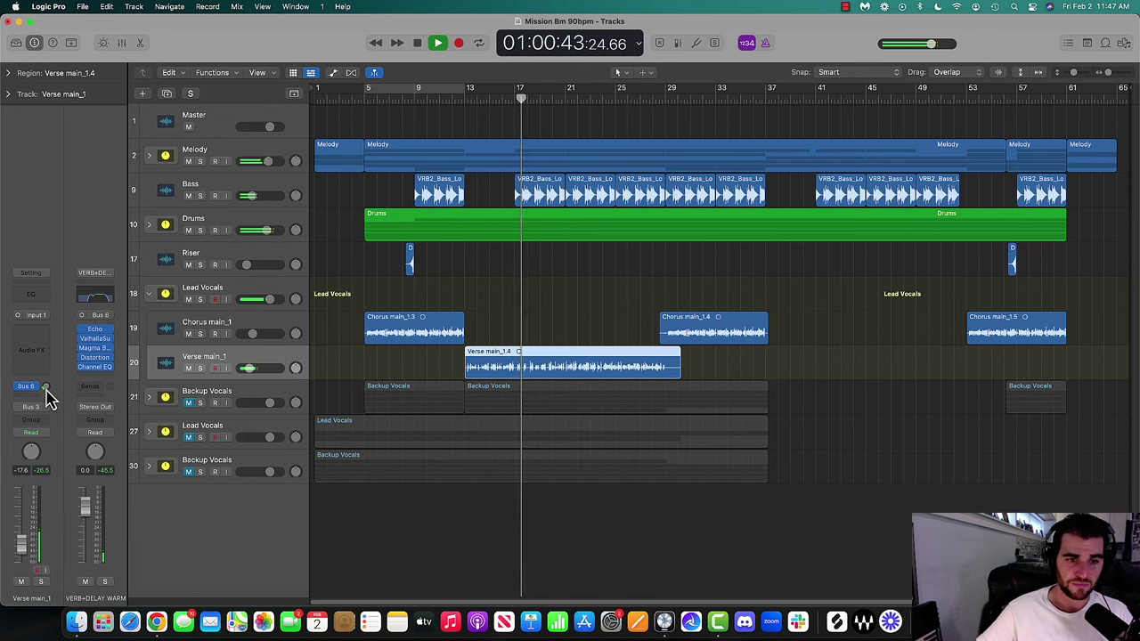
{"action": "key", "text": "s"}
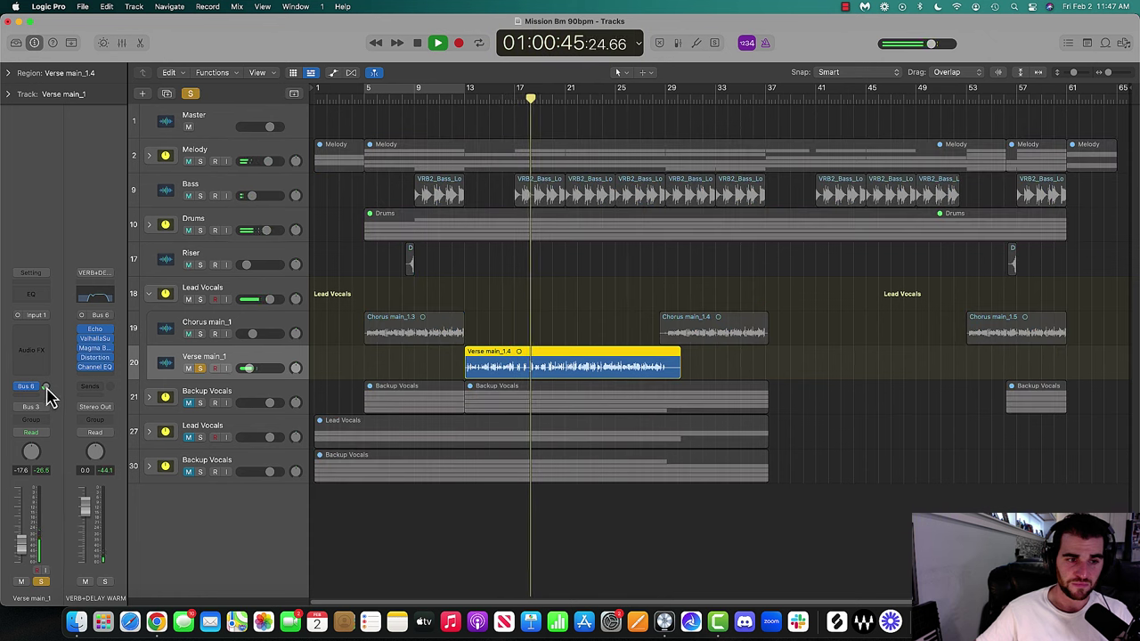
{"action": "key", "text": "s"}
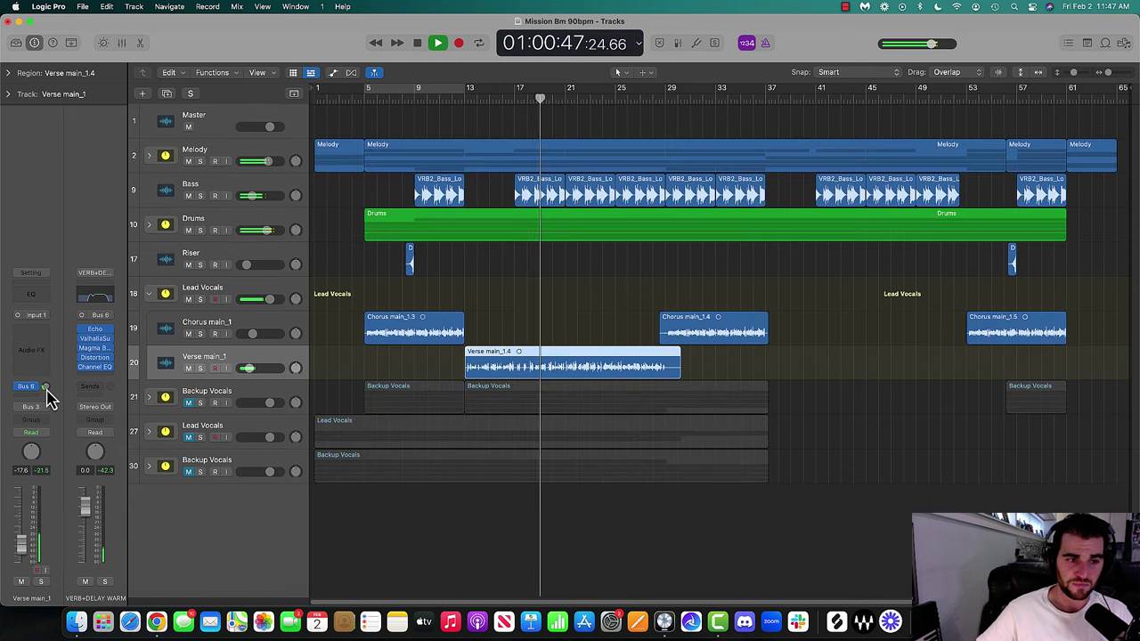
{"action": "left_click_drag", "start_coordinate": [46, 389], "coordinate": [46, 391]}
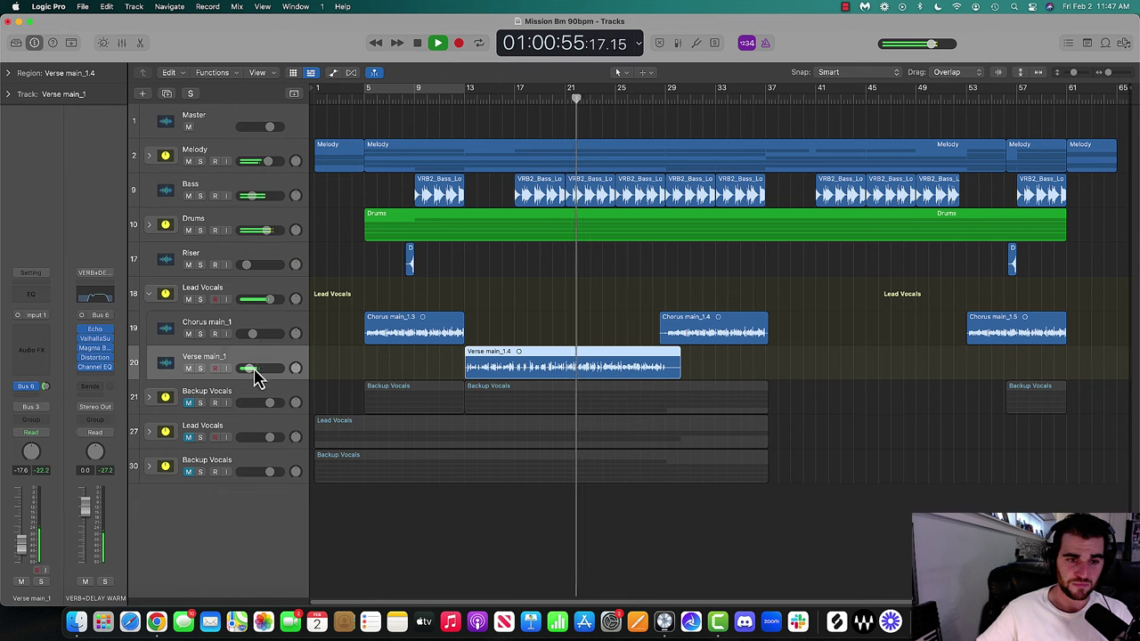
Set the Verse main_1 volume to -13.8 dB and bypass and re-enable its Bus 6 send to compare
{"action": "left_click_drag", "start_coordinate": [250, 369], "coordinate": [254, 369]}
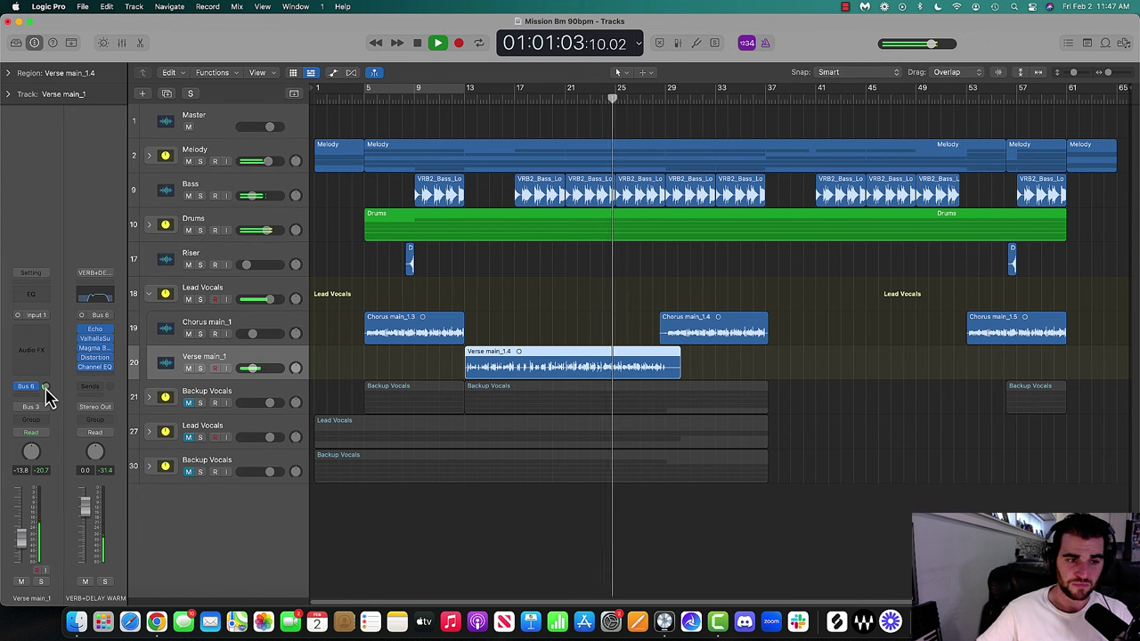
{"action": "left_click", "coordinate": [33, 389]}
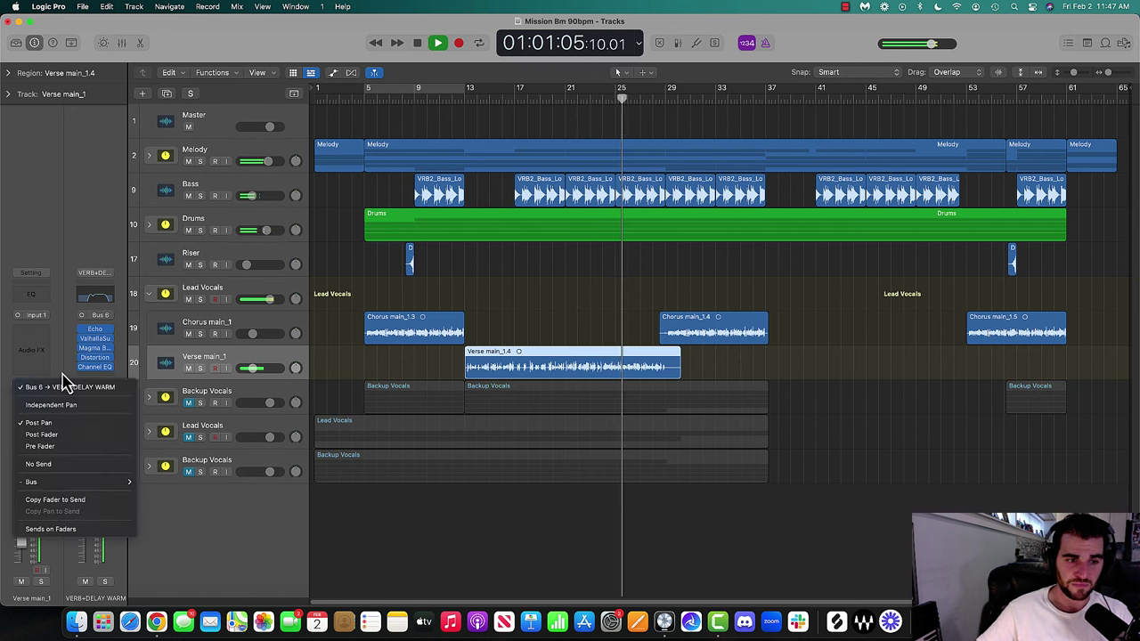
{"action": "left_click", "coordinate": [62, 375]}
{"action": "left_click", "coordinate": [17, 388]}
{"action": "left_click", "coordinate": [17, 392]}
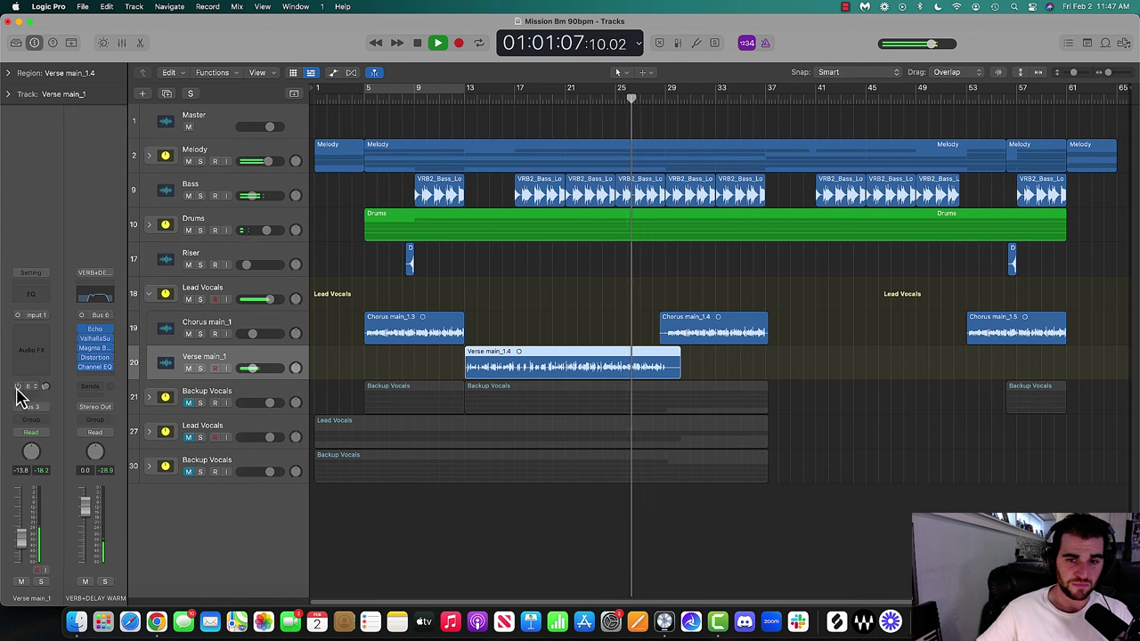
Replay from bar 13 with Verse main_1 soloed, compare its Bus 6 send off and on, and adjust the send before unsoloing
{"action": "left_click", "coordinate": [465, 95]}
{"action": "key", "text": "s"}
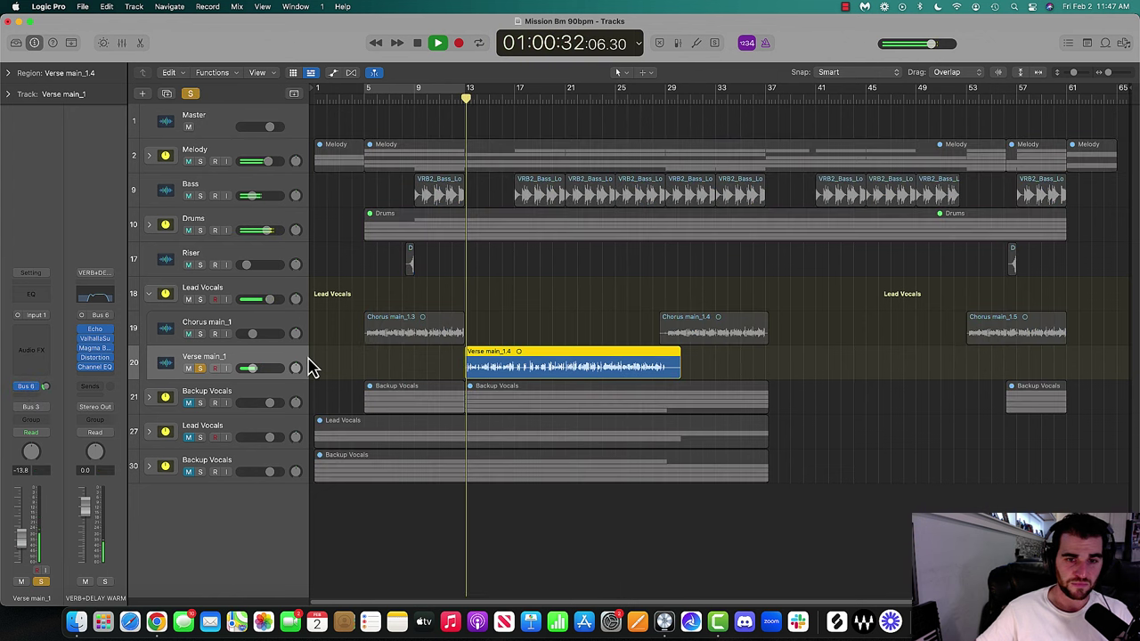
{"action": "left_click", "coordinate": [19, 389]}
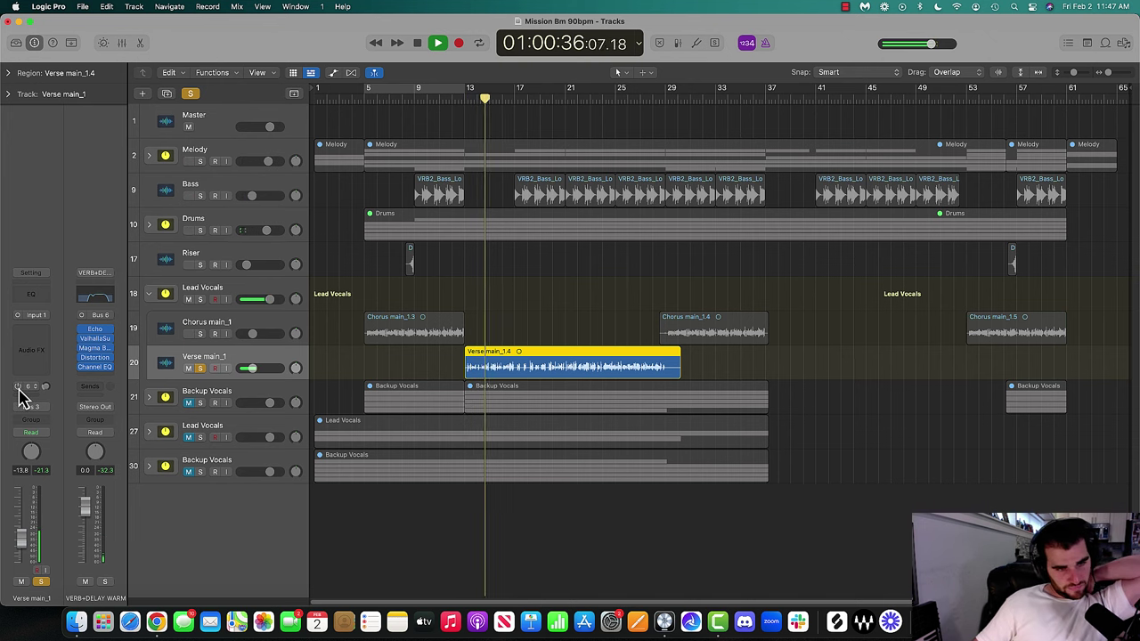
{"action": "left_click", "coordinate": [19, 389]}
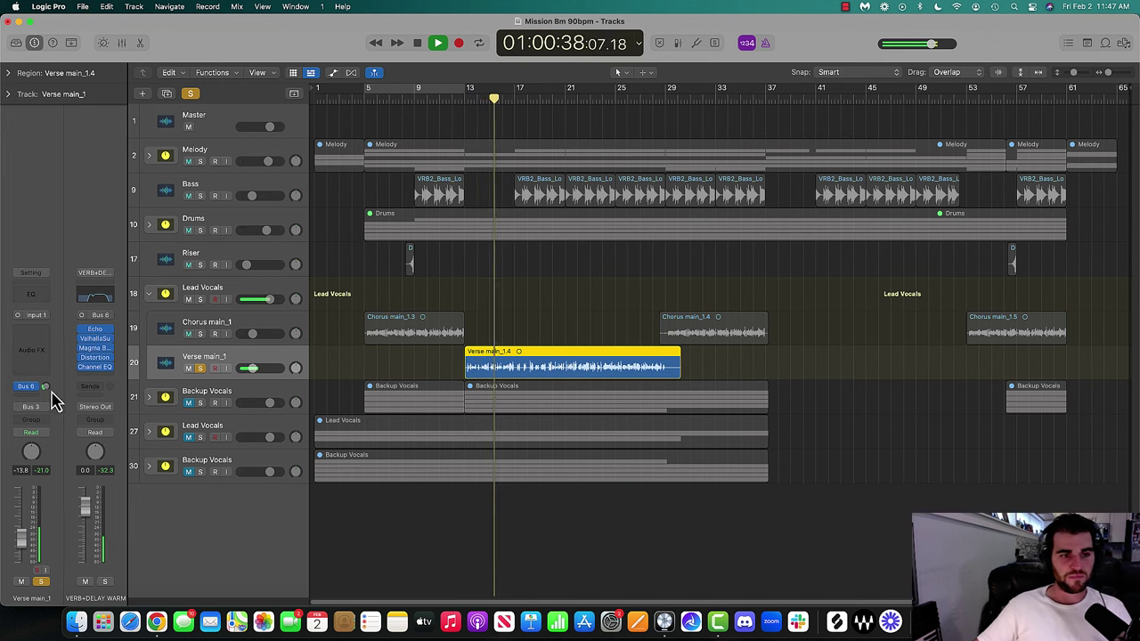
{"action": "left_click_drag", "start_coordinate": [43, 388], "coordinate": [42, 390]}
{"action": "key", "text": "s"}
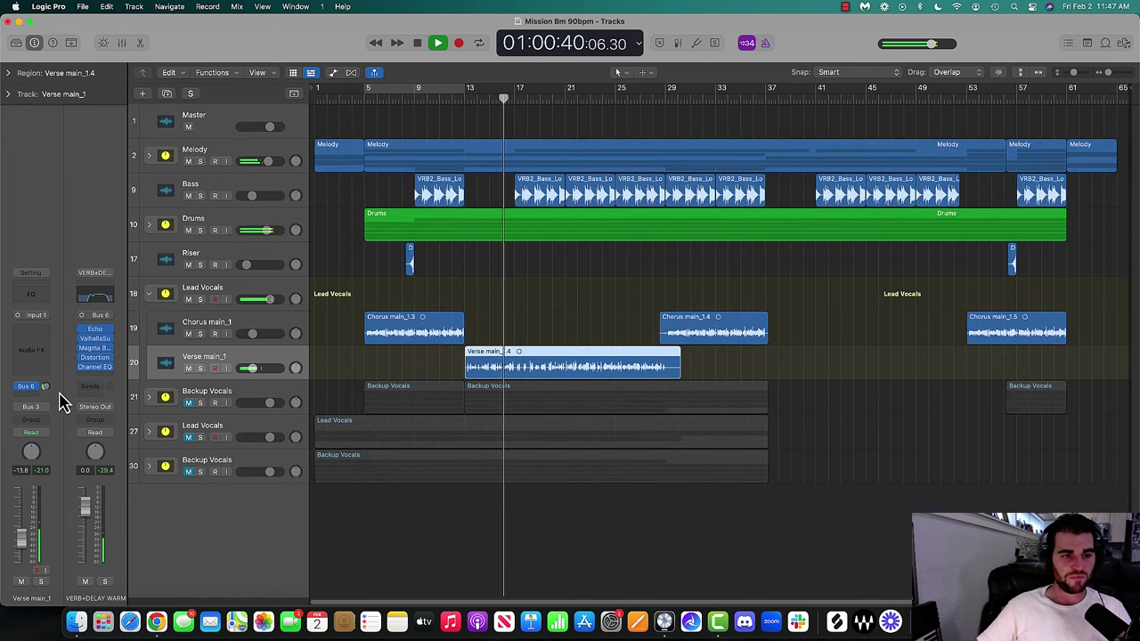
Fine-tune Verse main_1's Bus 6 send in the full mix and lower the track's volume to -14.8 dB
{"action": "left_click", "coordinate": [693, 310]}
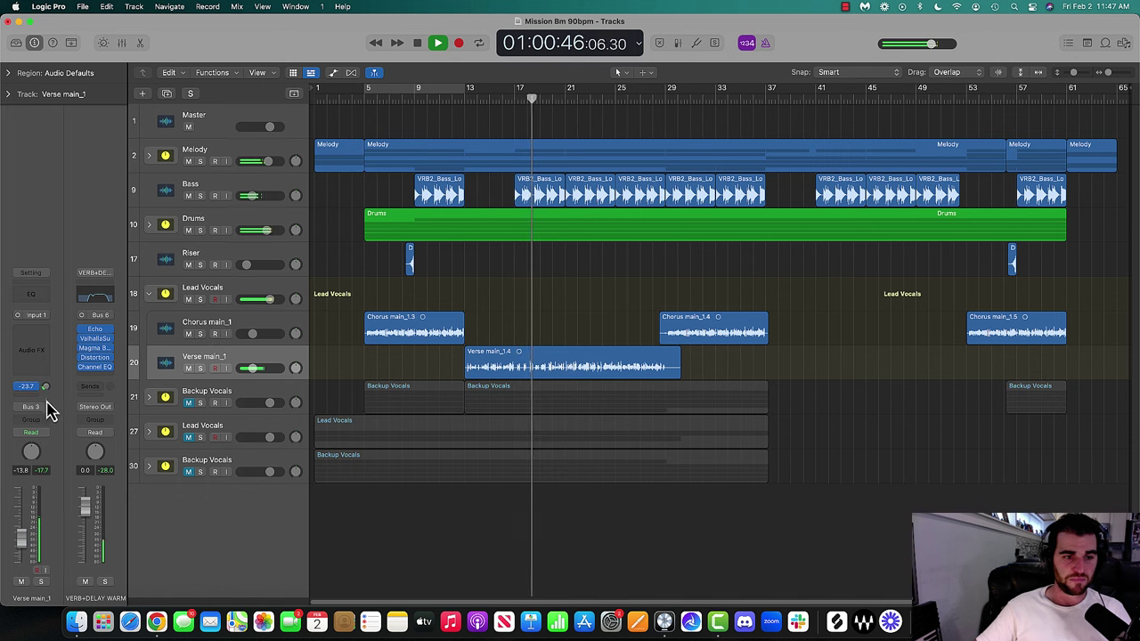
{"action": "left_click_drag", "start_coordinate": [46, 389], "coordinate": [47, 386]}
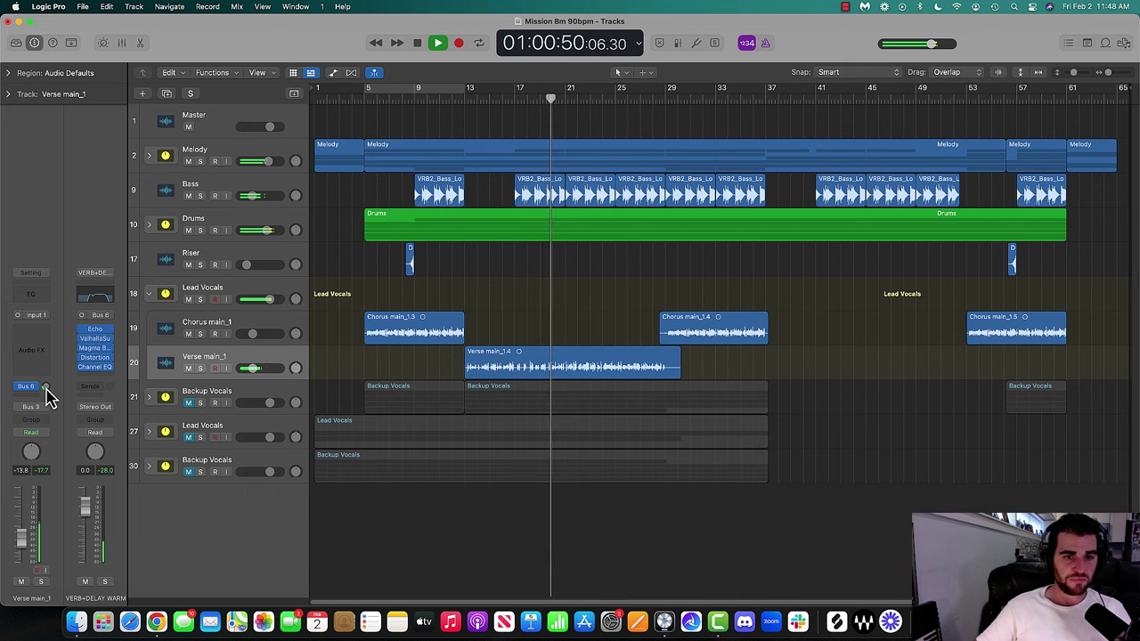
{"action": "left_click_drag", "start_coordinate": [253, 368], "coordinate": [254, 368]}
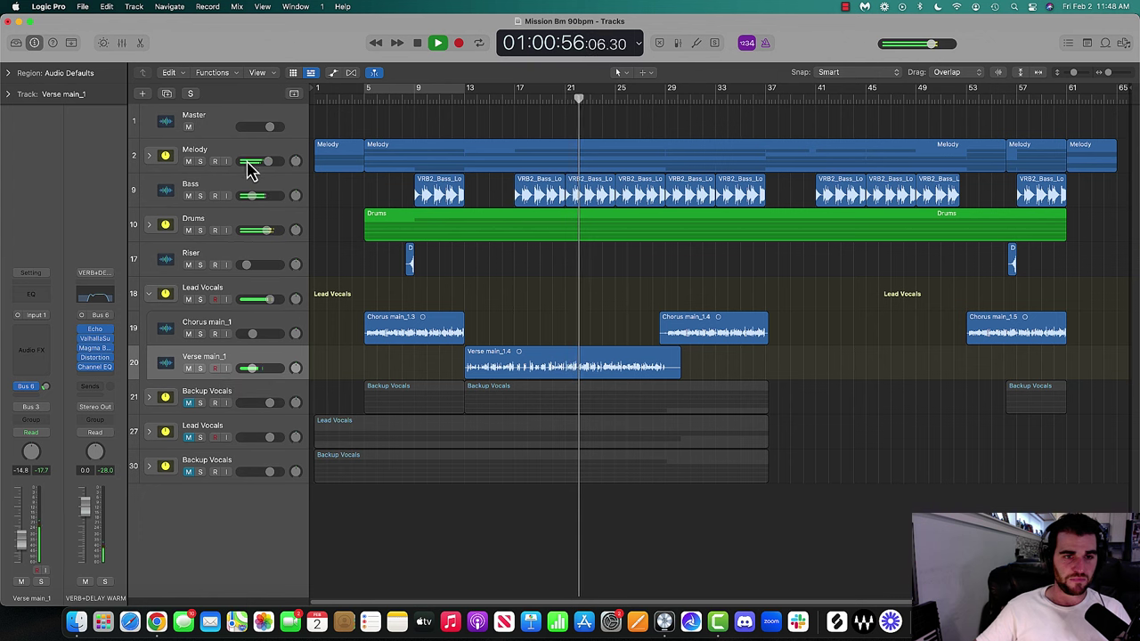
Lower the Melody stack's volume to -2.1 dB and the Verse main_1 volume to -15.4 dB during playback of the full mix
{"action": "left_click", "coordinate": [184, 161]}
{"action": "key", "text": "space"}
{"action": "left_click", "coordinate": [201, 161]}
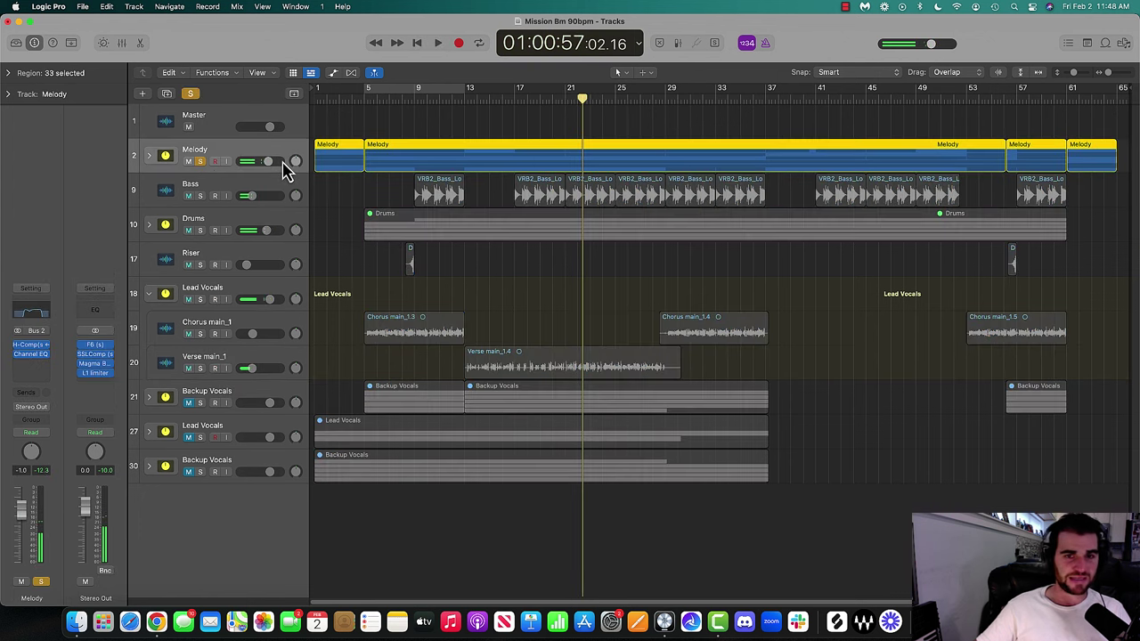
{"action": "key", "text": "space"}
{"action": "left_click_drag", "start_coordinate": [283, 165], "coordinate": [267, 162]}
{"action": "left_click", "coordinate": [189, 93]}
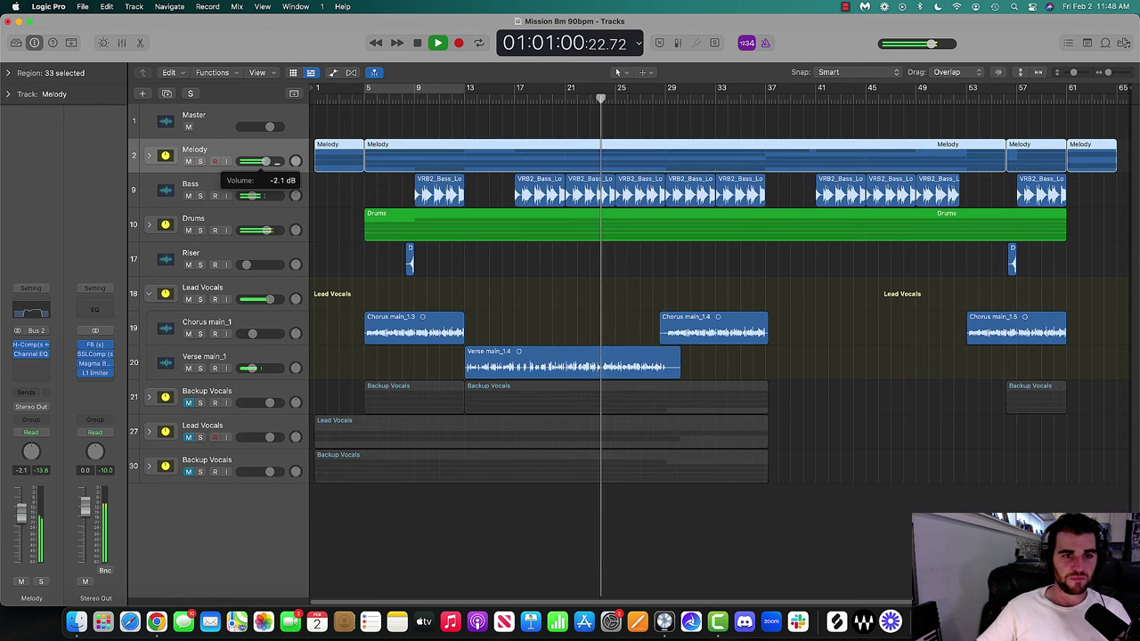
{"action": "left_click", "coordinate": [269, 368]}
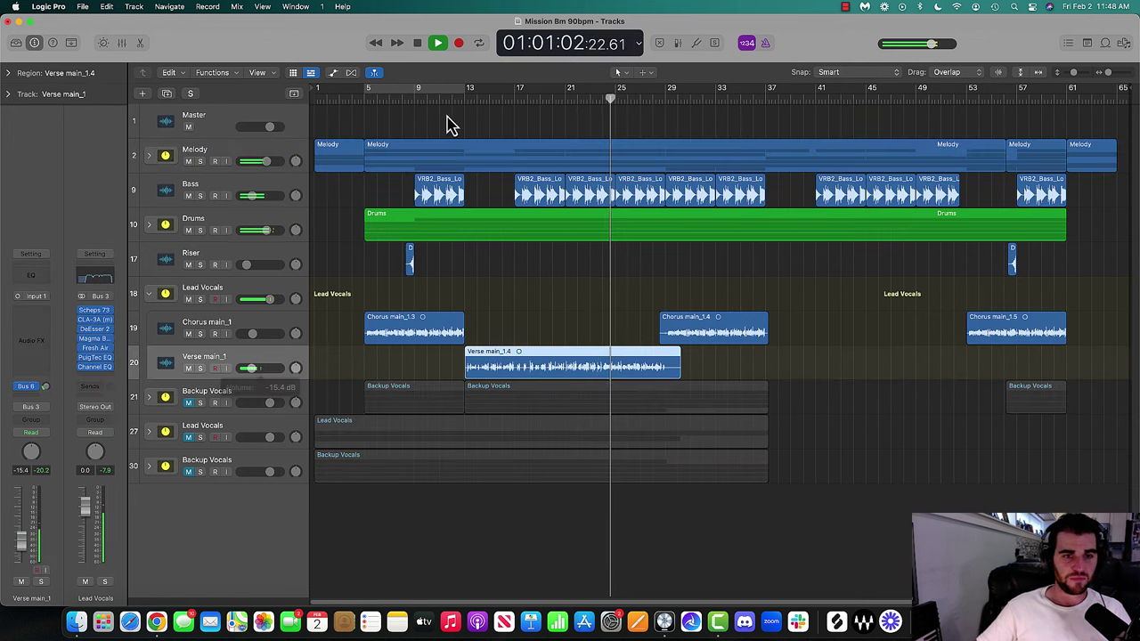
Play the chorus briefly from bar 5, stop playback, and collapse the Lead Vocals stack on track 18
{"action": "left_click", "coordinate": [364, 99]}
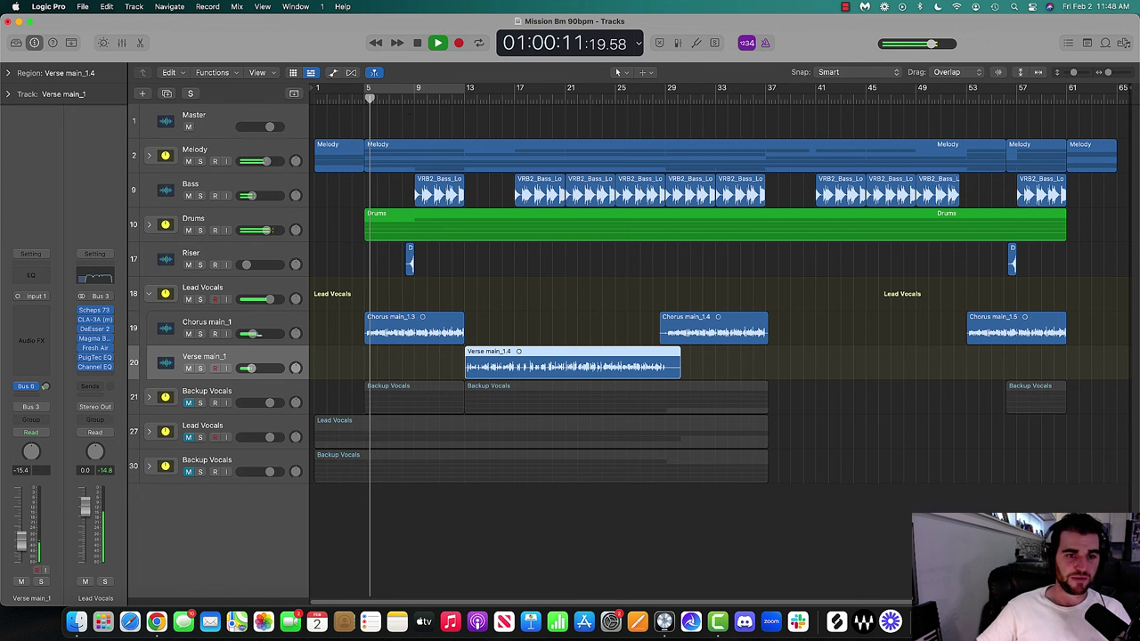
{"action": "key", "text": "space"}
{"action": "left_click", "coordinate": [189, 296]}
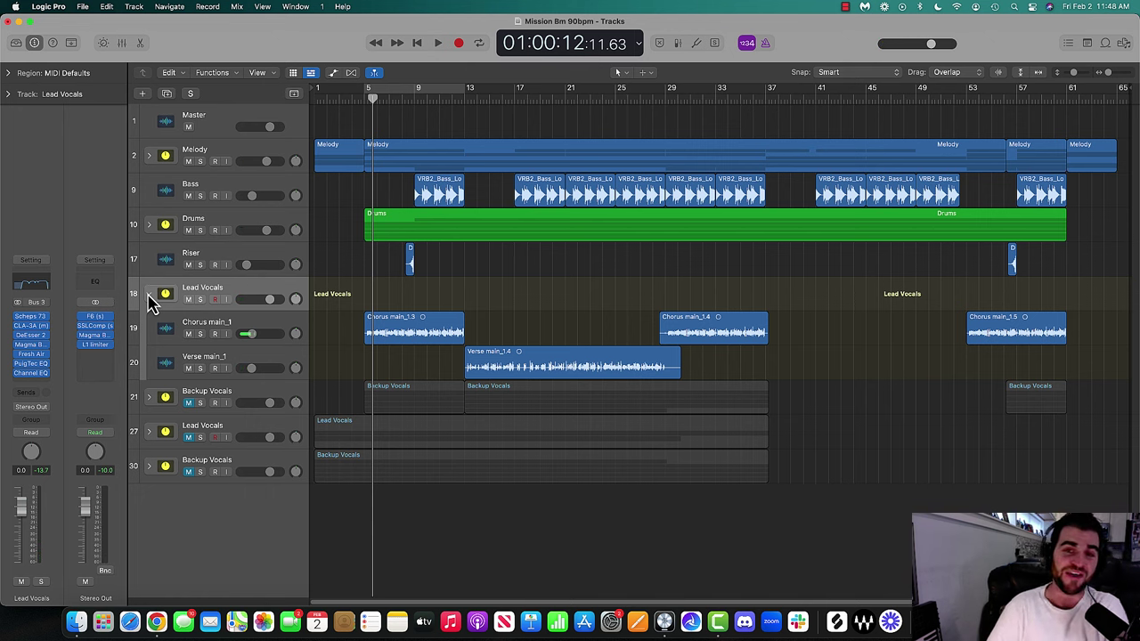
{"action": "left_click", "coordinate": [150, 295]}
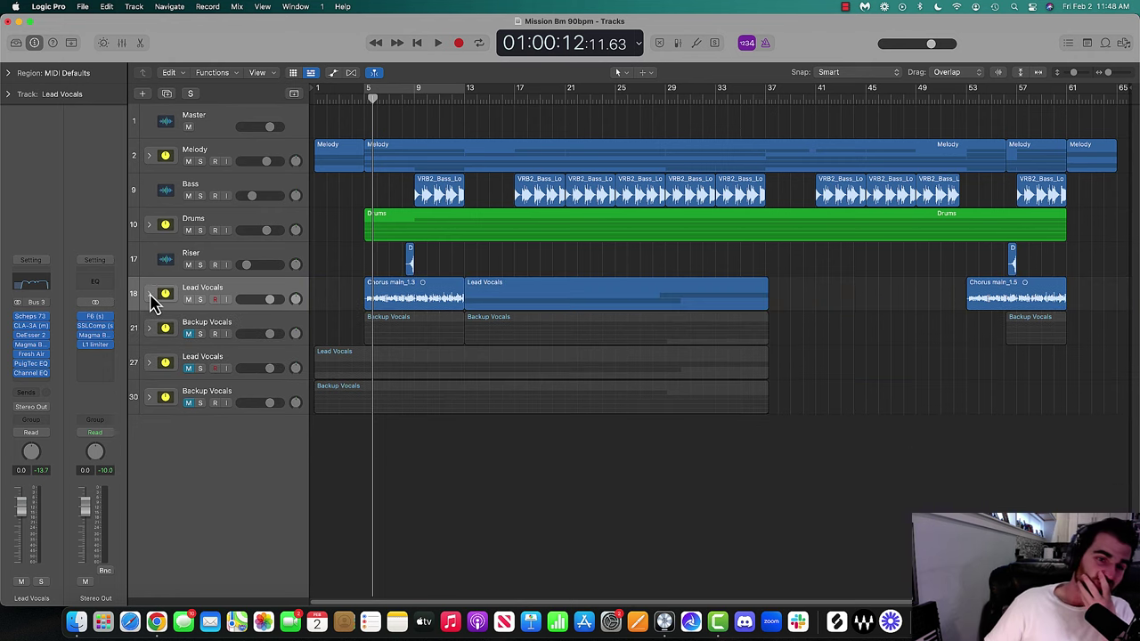
Unmute the Backup Vocals stack on track 21, cycle bars 5 to 13, and solo the stack
{"action": "left_click", "coordinate": [244, 330]}
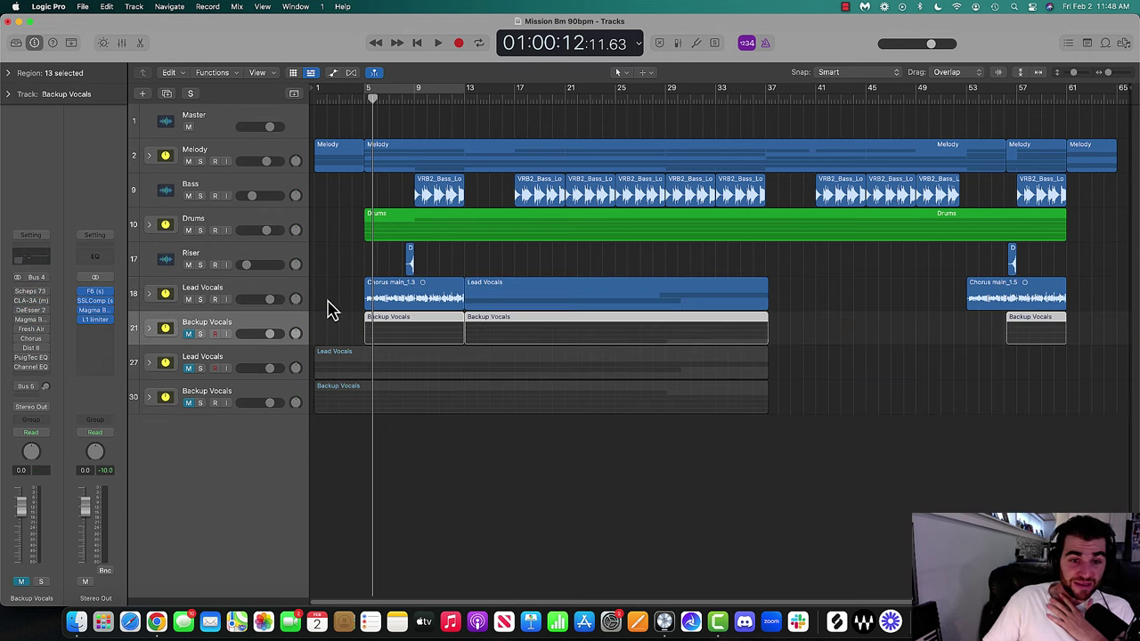
{"action": "left_click", "coordinate": [189, 335]}
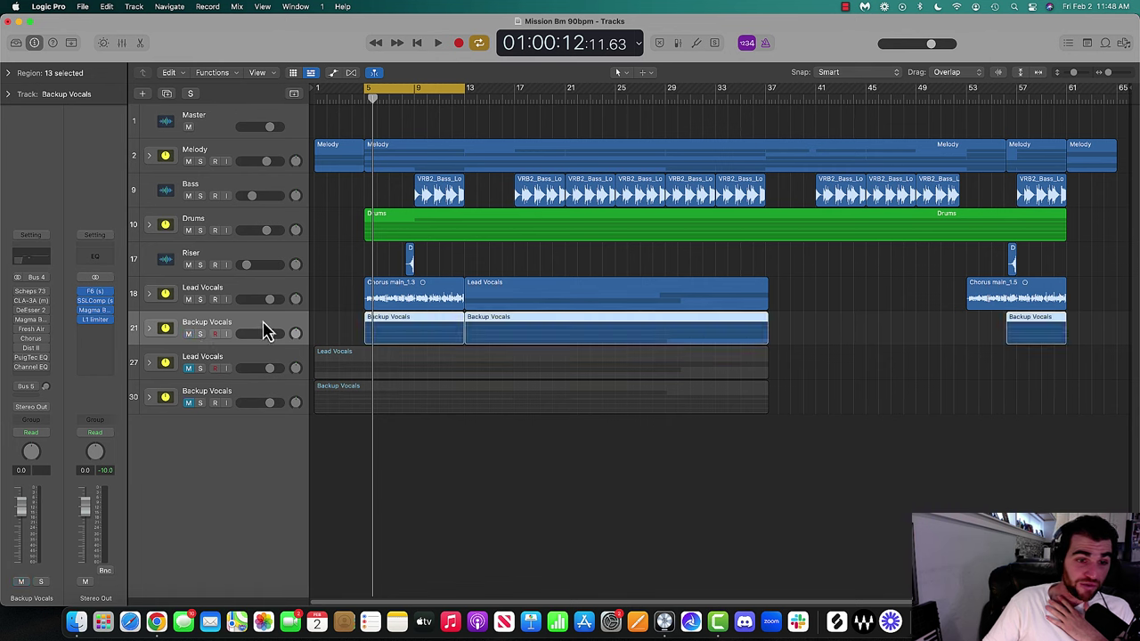
{"action": "key", "text": "s"}
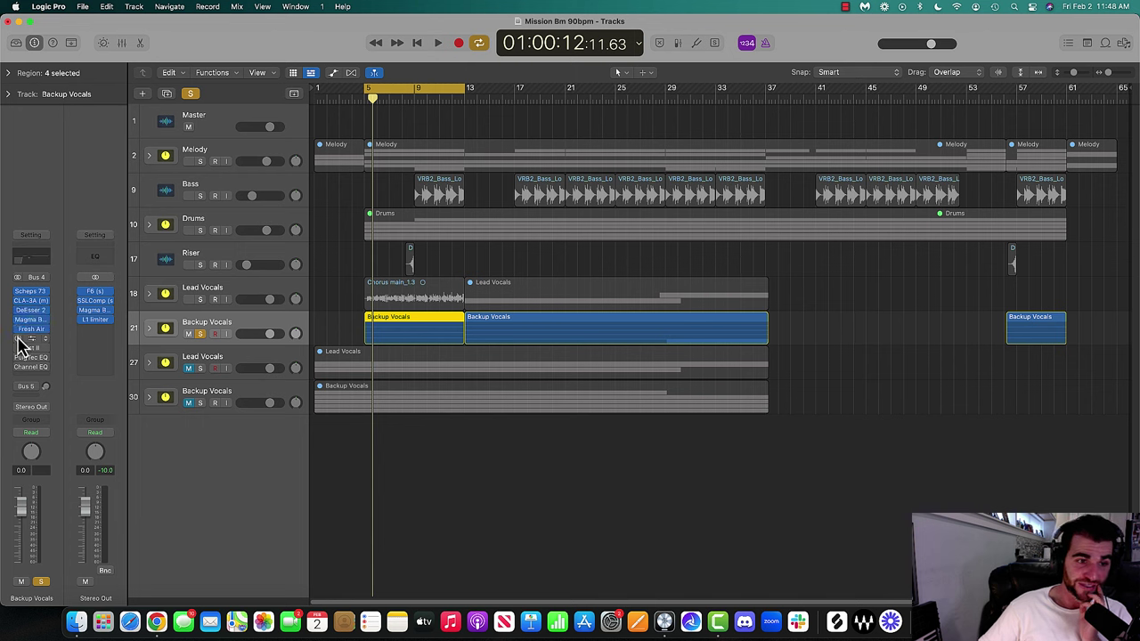
Activate the remaining bypassed plug-ins on the Backup Vocals stack through Channel EQ, and enable its Bus 5 Verb+Delay send during playback
{"action": "key", "text": "space"}
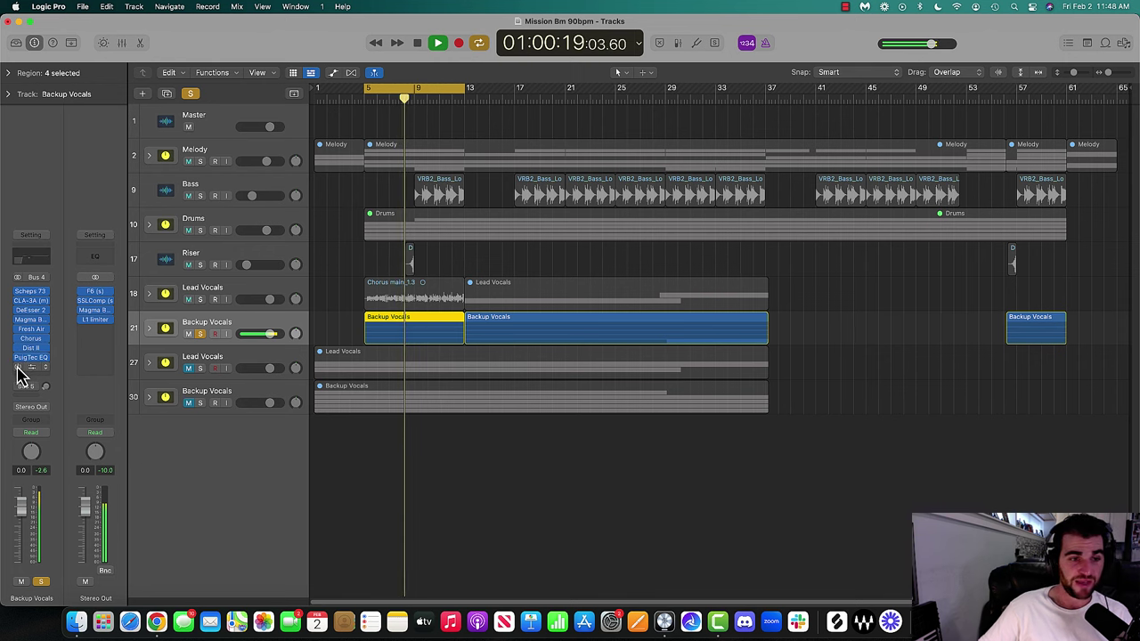
{"action": "left_click", "coordinate": [18, 367]}
{"action": "key", "text": "space"}
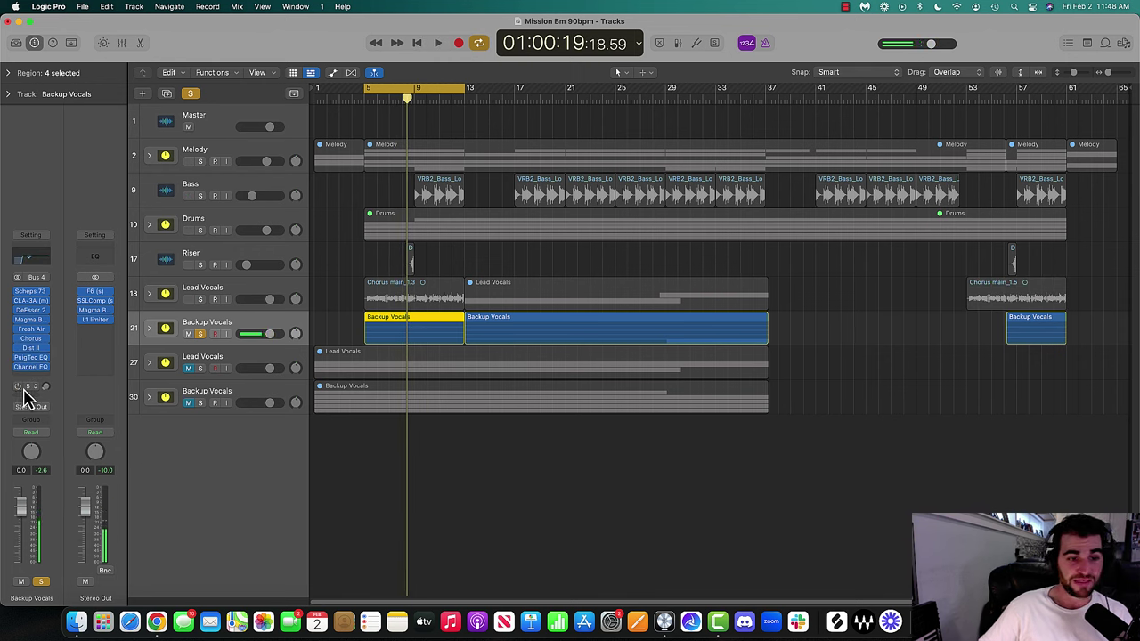
{"action": "left_click", "coordinate": [27, 387]}
{"action": "left_click", "coordinate": [60, 358]}
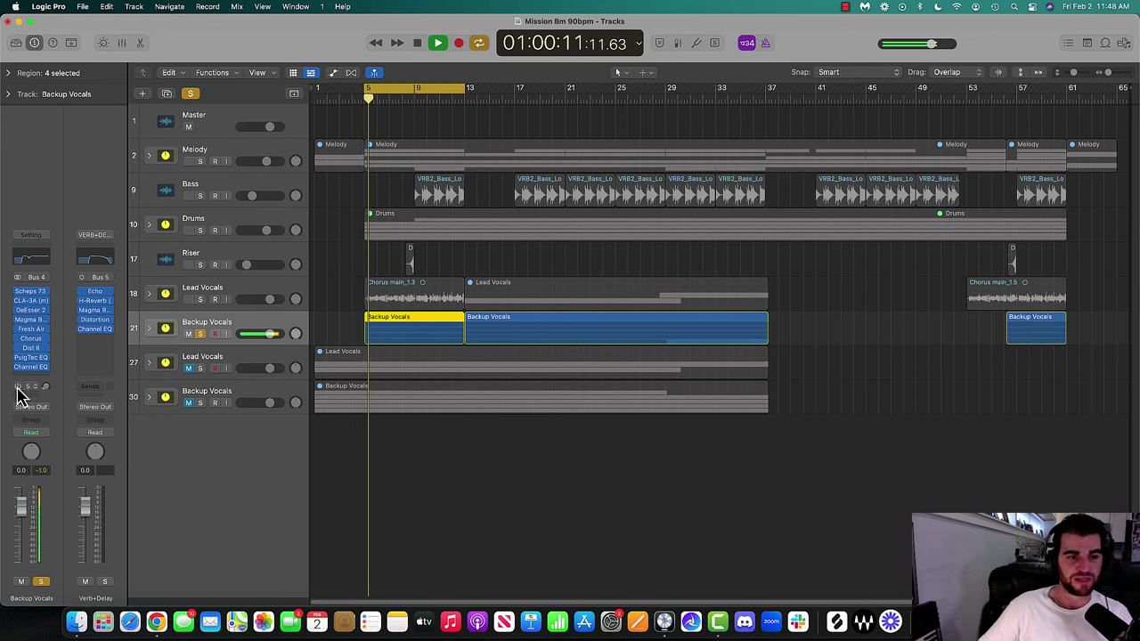
Unsolo the Backup Vocals stack, expand it to show its layers, and lower its volume to -13.2 dB in the full mix
{"action": "key", "text": "s"}
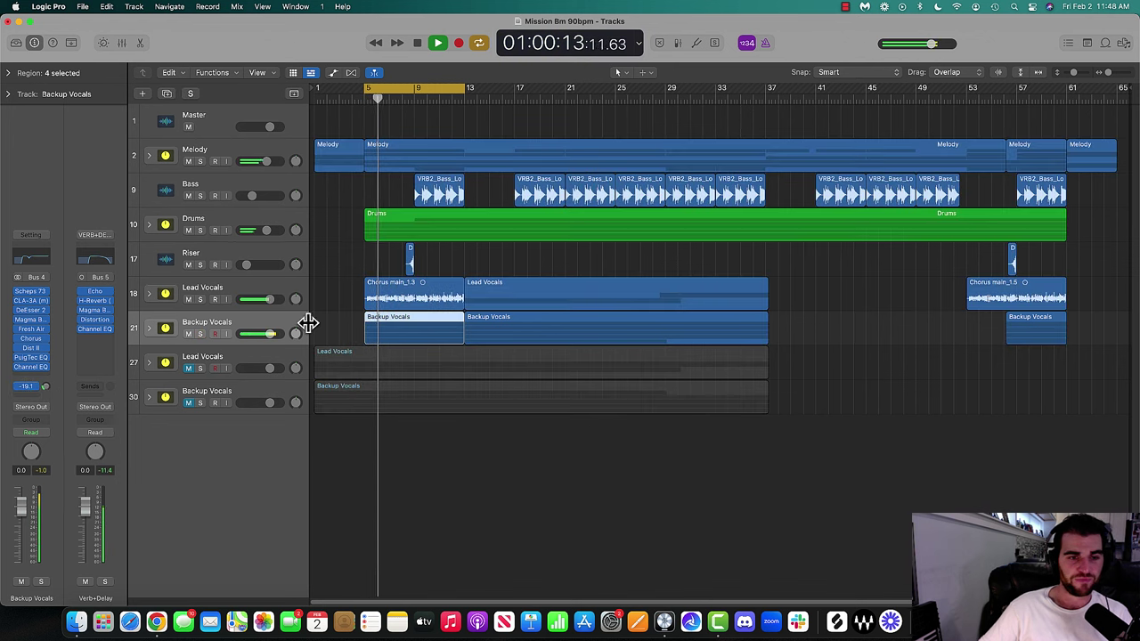
{"action": "left_click", "coordinate": [148, 328]}
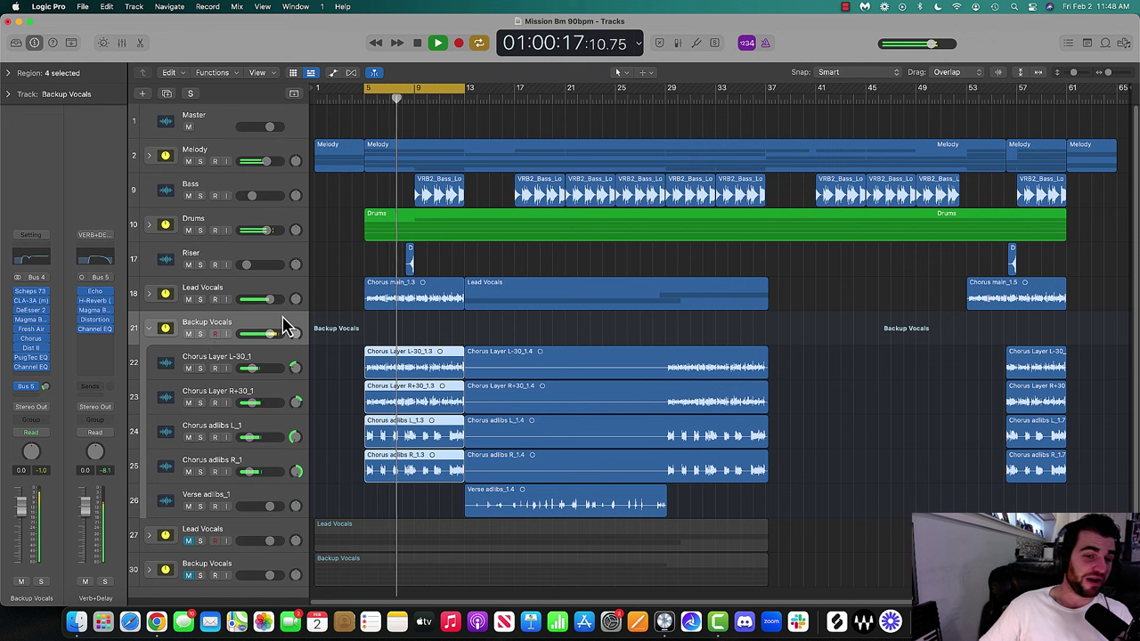
{"action": "left_click", "coordinate": [270, 334]}
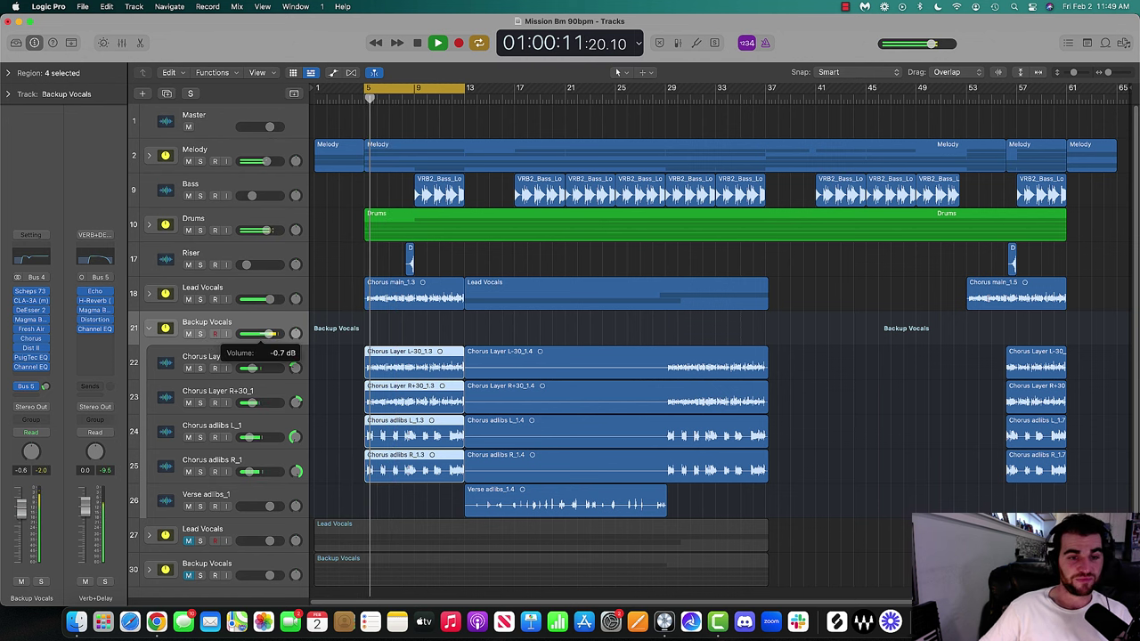
{"action": "left_click", "coordinate": [249, 335]}
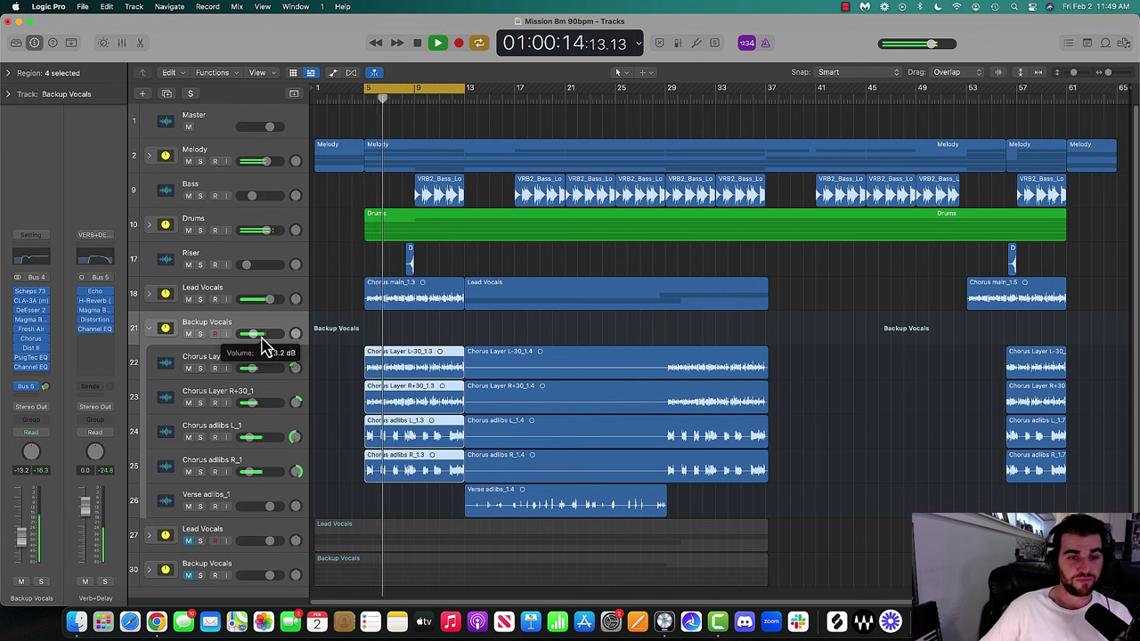
Audition the Lead and Backup Vocals stacks soloed together, pulling Backup Vocals to silence and back to -13.2 dB, and clear the solos
{"action": "left_click", "coordinate": [200, 334]}
{"action": "left_click", "coordinate": [244, 321]}
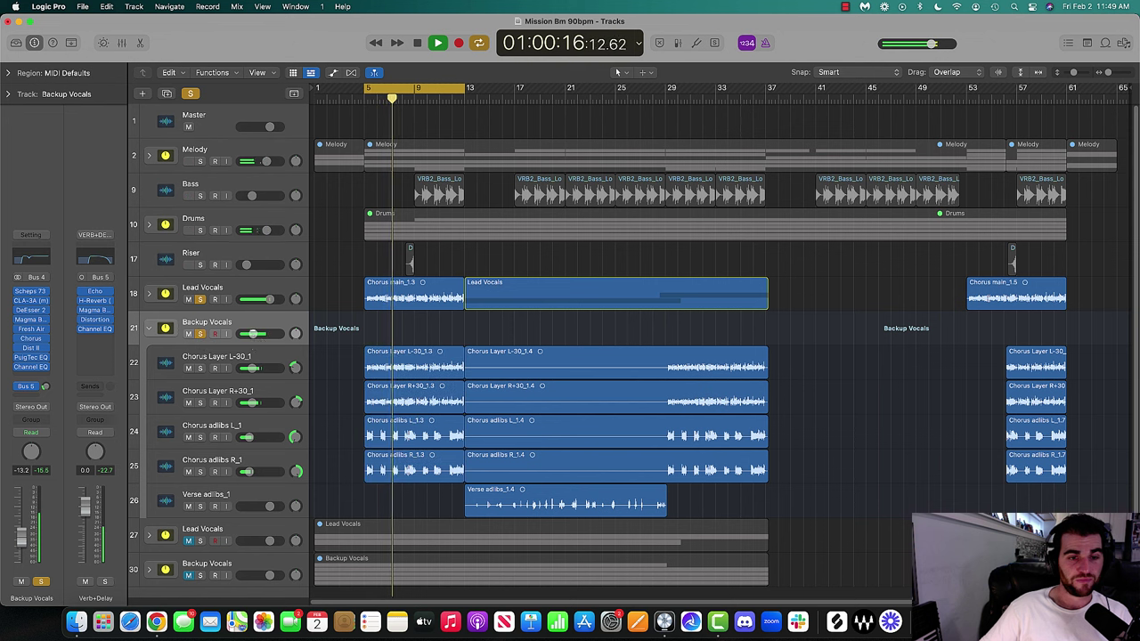
{"action": "left_click_drag", "start_coordinate": [251, 334], "coordinate": [242, 337]}
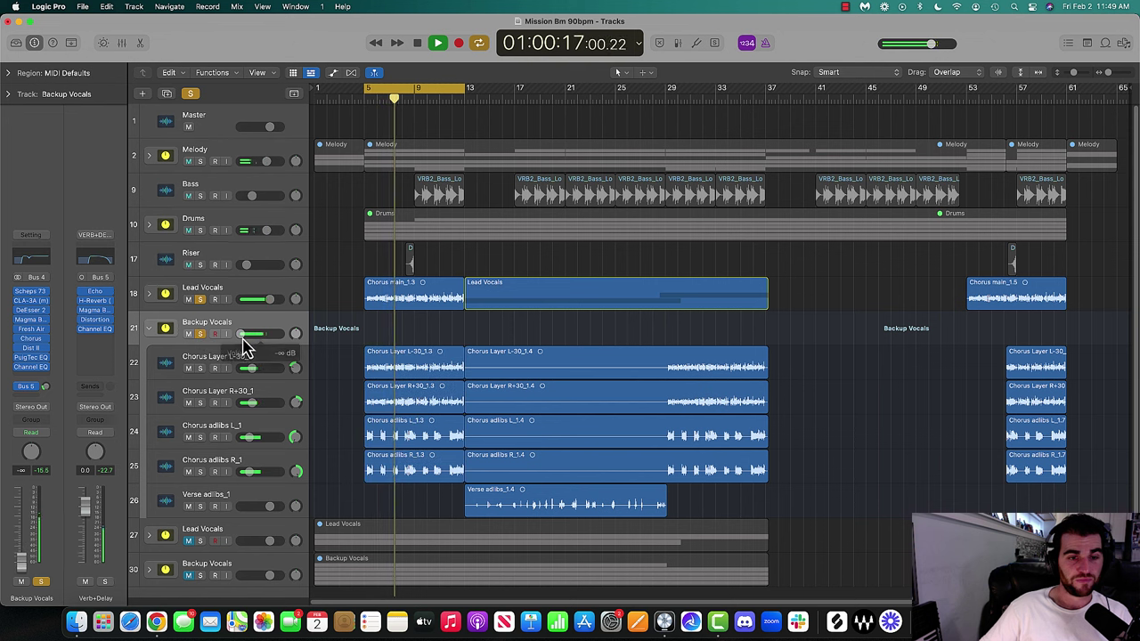
{"action": "left_click", "coordinate": [244, 290]}
{"action": "left_click", "coordinate": [243, 324]}
{"action": "left_click_drag", "start_coordinate": [243, 335], "coordinate": [274, 348]}
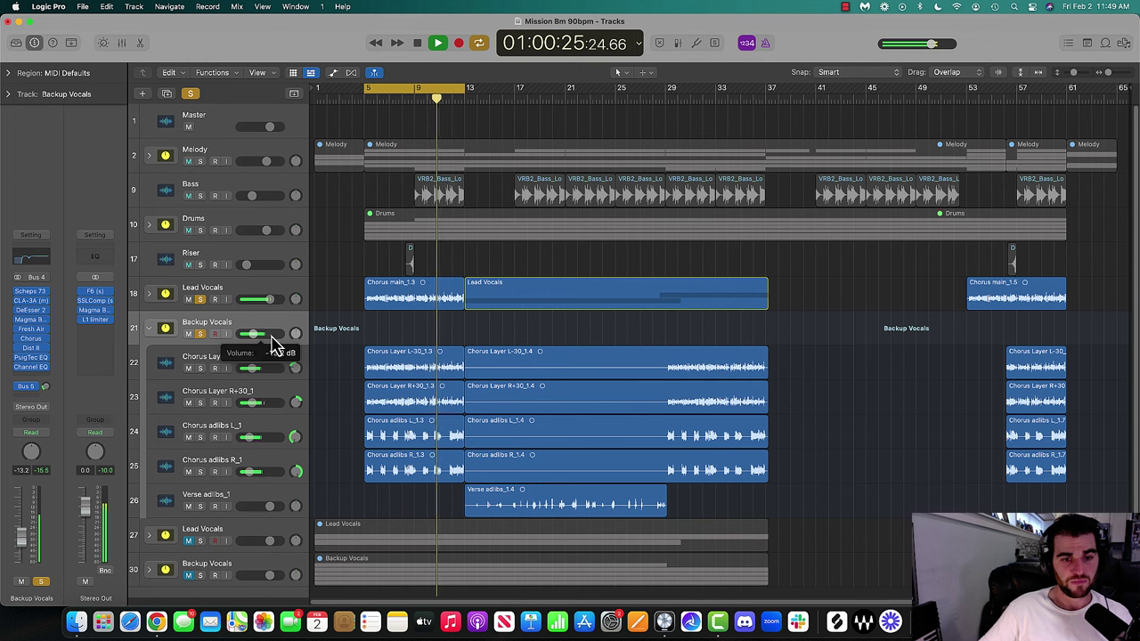
{"action": "left_click", "coordinate": [190, 93]}
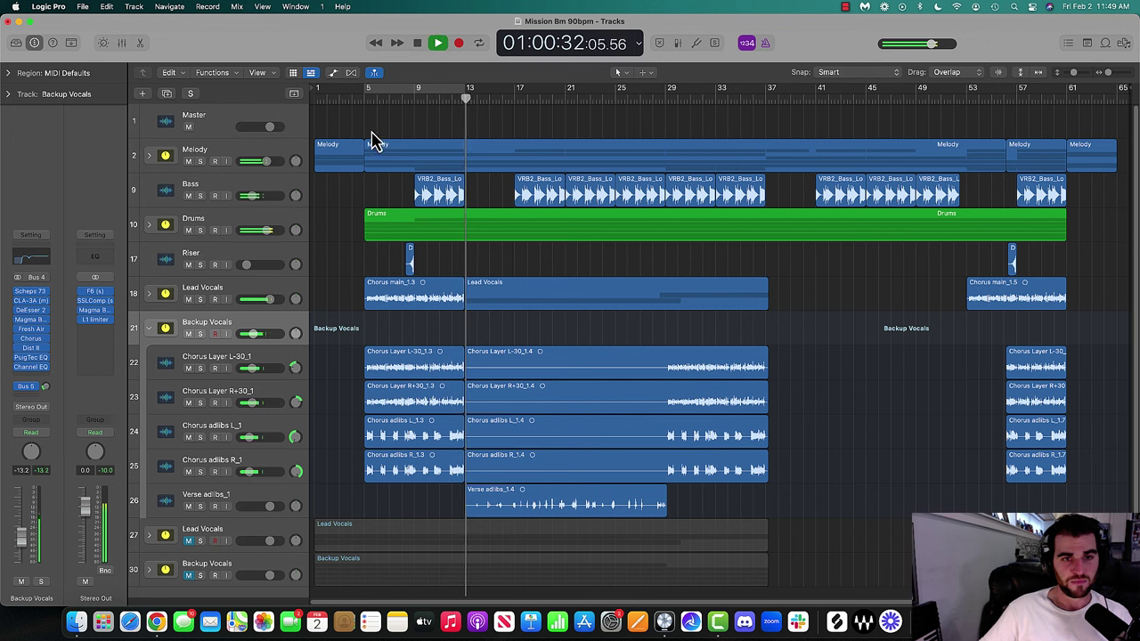
Replay the full mix from just before bar 5, lowering Lead Vocals to -2.8 dB and Backup Vocals to -16.6 dB
{"action": "left_click", "coordinate": [354, 98]}
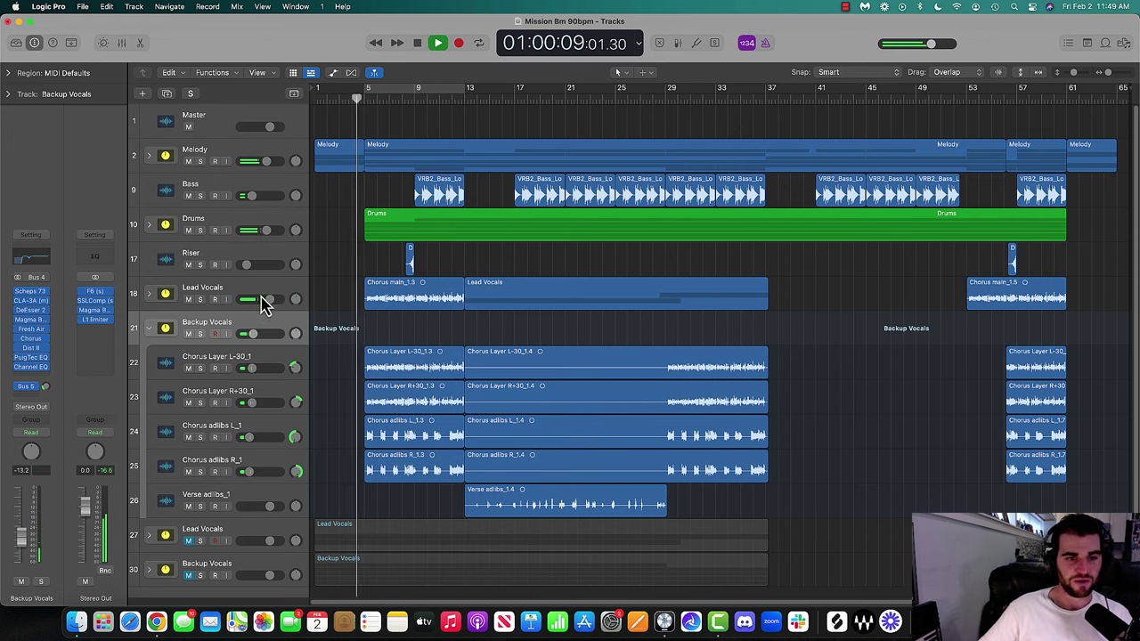
{"action": "left_click_drag", "start_coordinate": [269, 299], "coordinate": [266, 299]}
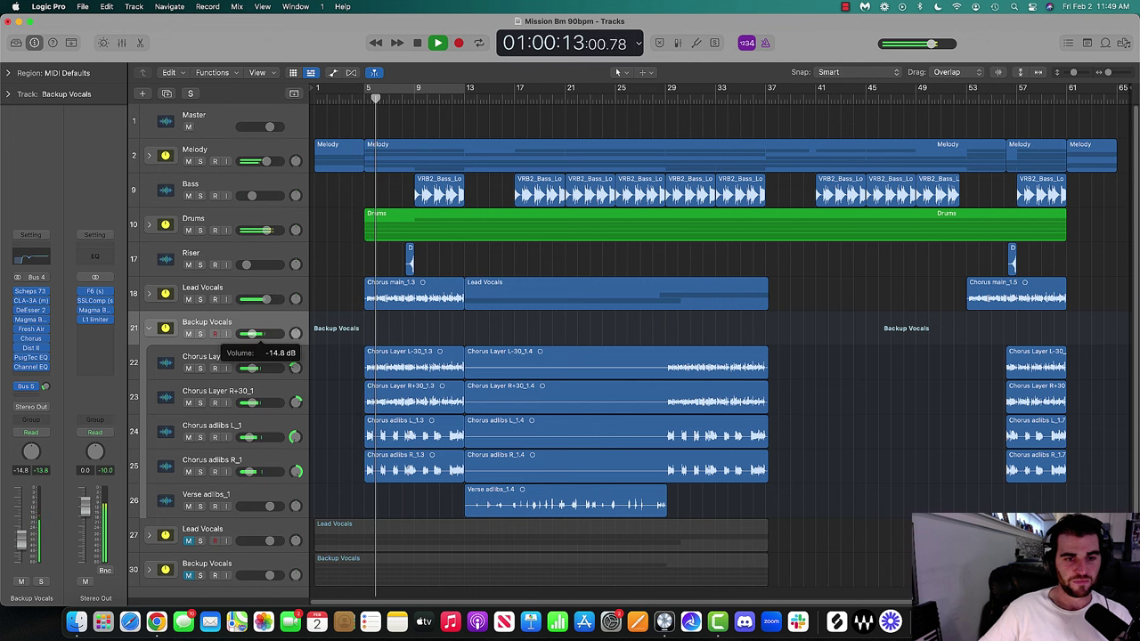
{"action": "left_click", "coordinate": [254, 334]}
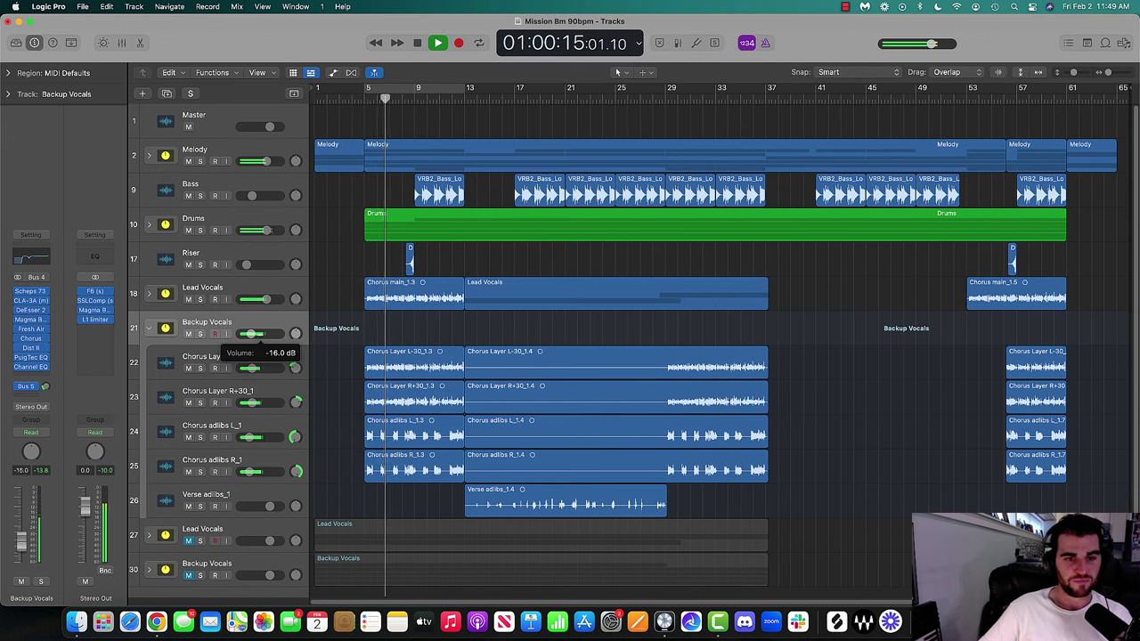
{"action": "left_click_drag", "start_coordinate": [268, 299], "coordinate": [266, 299]}
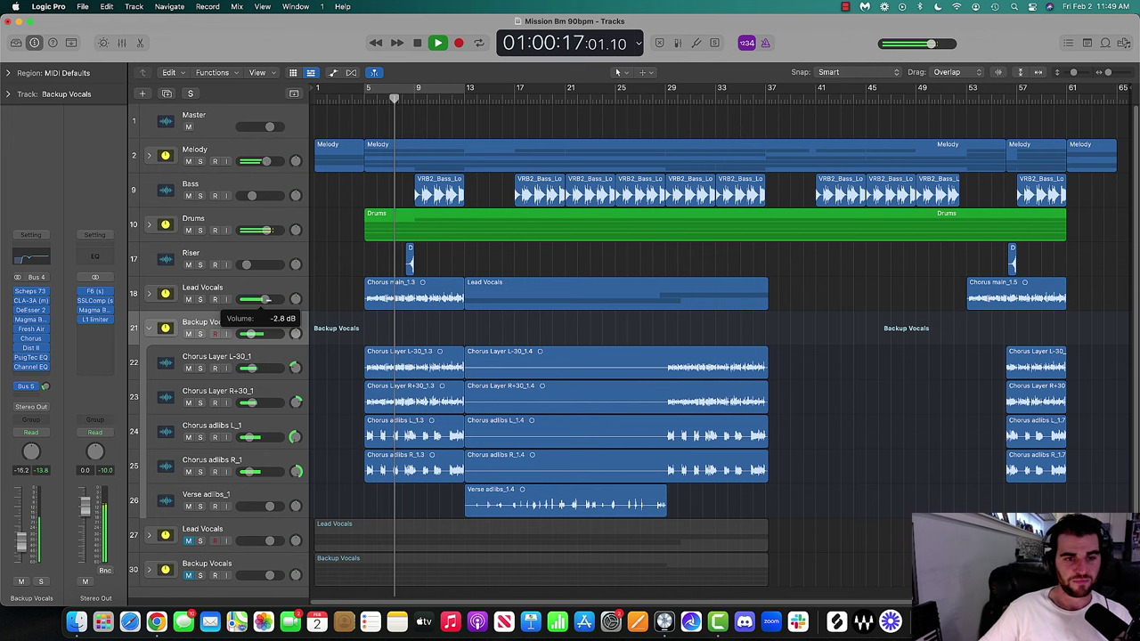
{"action": "left_click", "coordinate": [264, 335]}
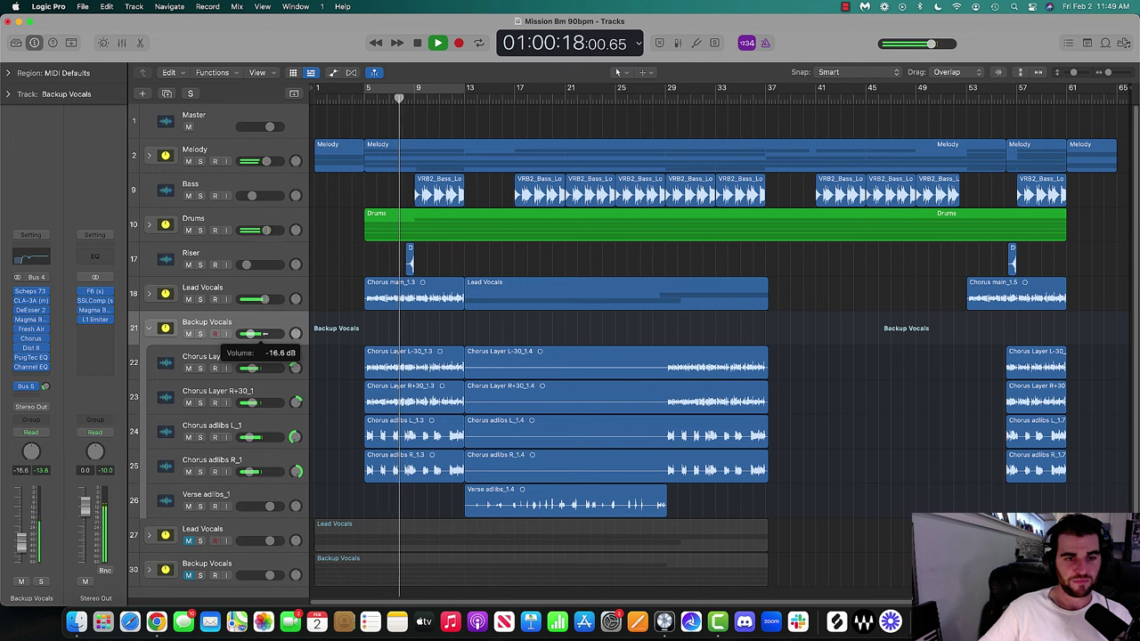
Select the Chorus adlibs L_1 and R_1 tracks together and set their volume to -19.5 dB
{"action": "left_click", "coordinate": [248, 464]}
{"action": "left_click", "coordinate": [245, 430], "text": "shift"}
{"action": "left_click_drag", "start_coordinate": [250, 438], "coordinate": [251, 438]}
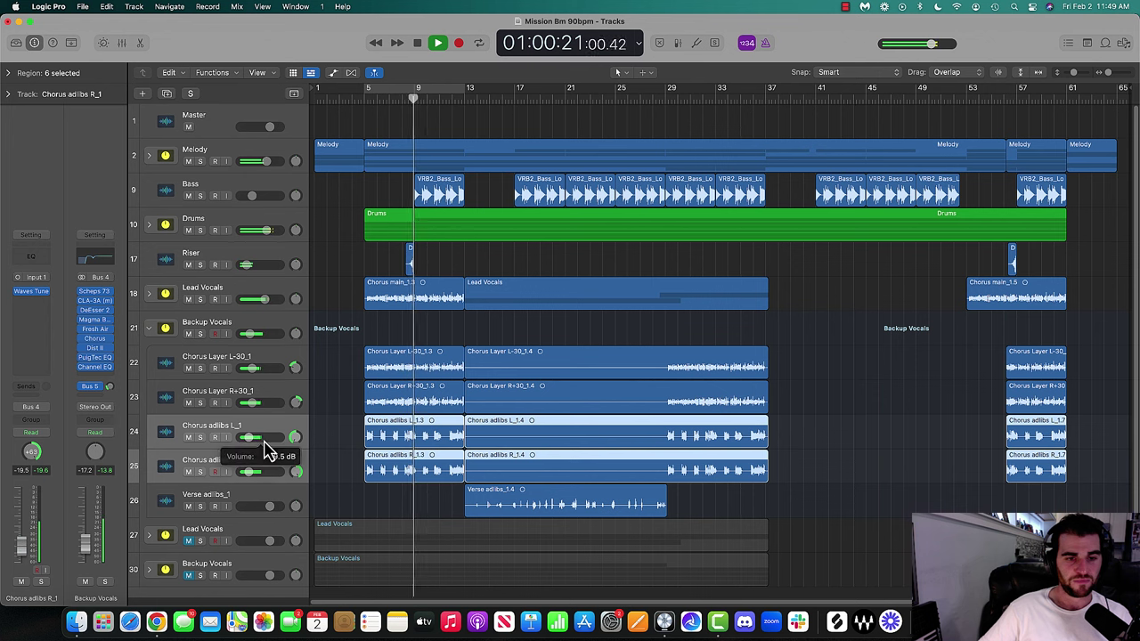
Adjust the Backup Vocals stack's Bus 5 Verb+Delay send level and set the stack's volume to -15.8 dB
{"action": "left_click", "coordinate": [245, 326]}
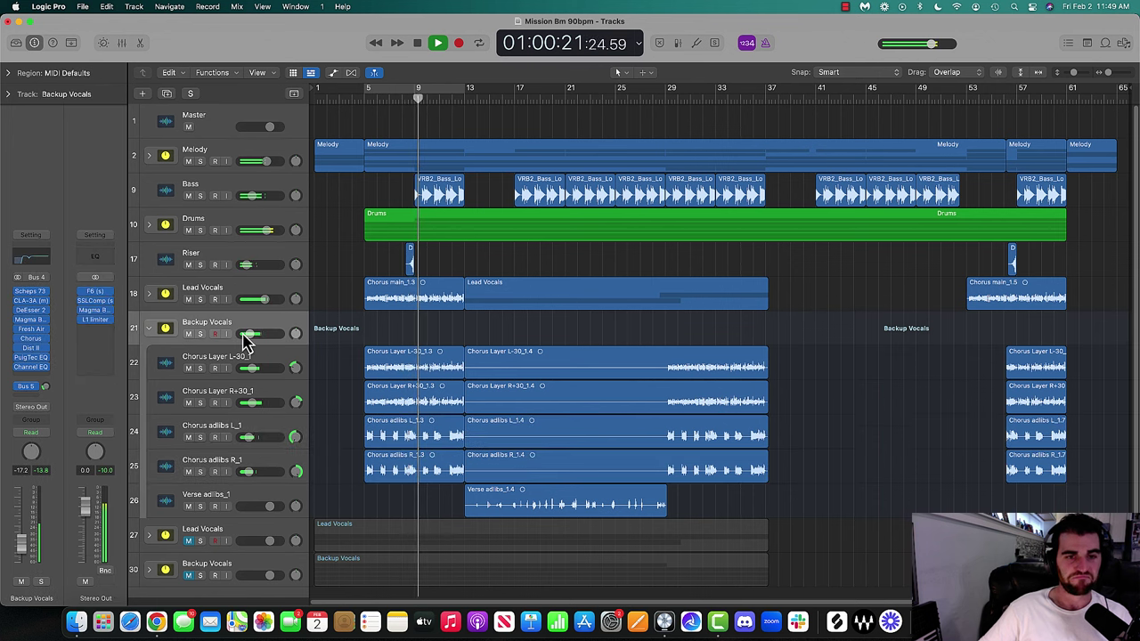
{"action": "left_click", "coordinate": [45, 386]}
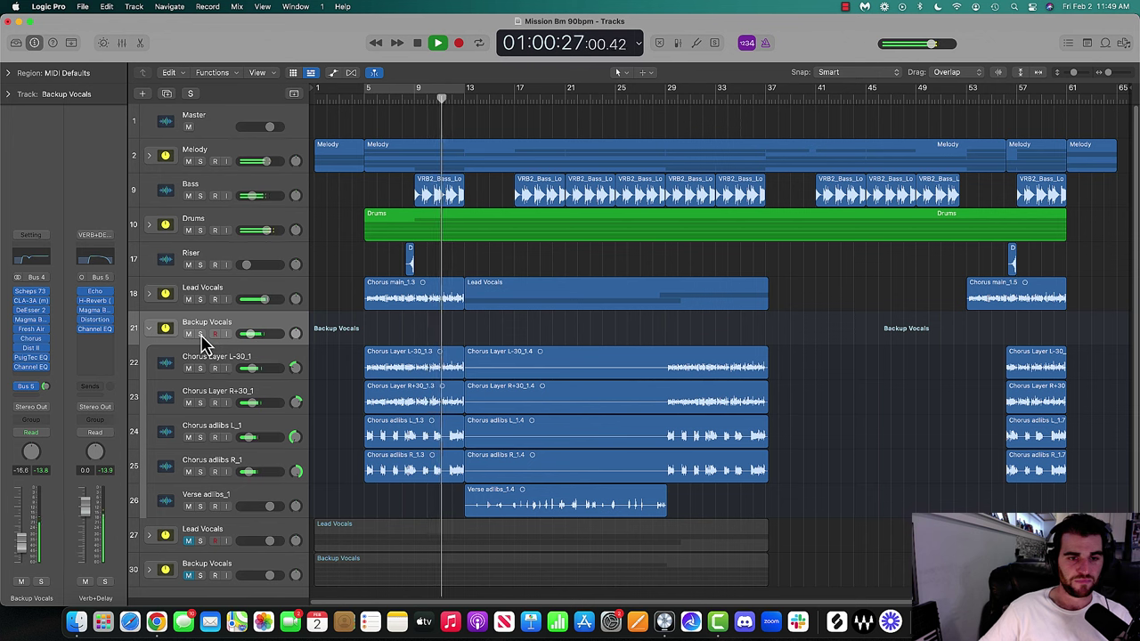
{"action": "left_click_drag", "start_coordinate": [239, 334], "coordinate": [242, 334]}
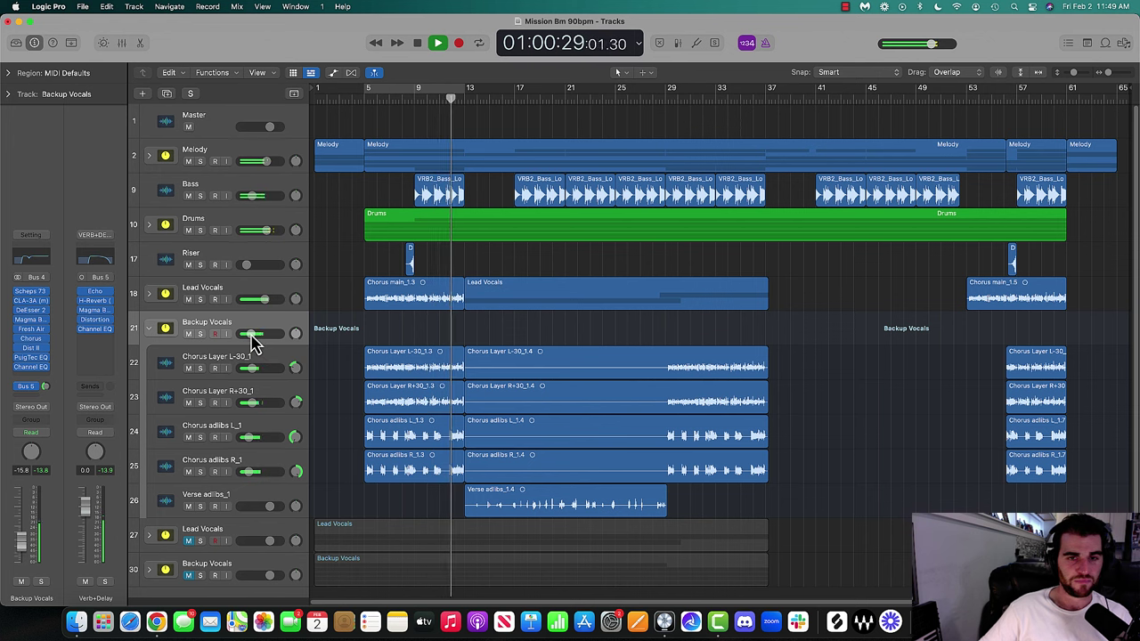
Audition the Backup Vocals stack soloed from bar 5, unsolo it and stop playback, and collapse the stack
{"action": "left_click", "coordinate": [200, 335]}
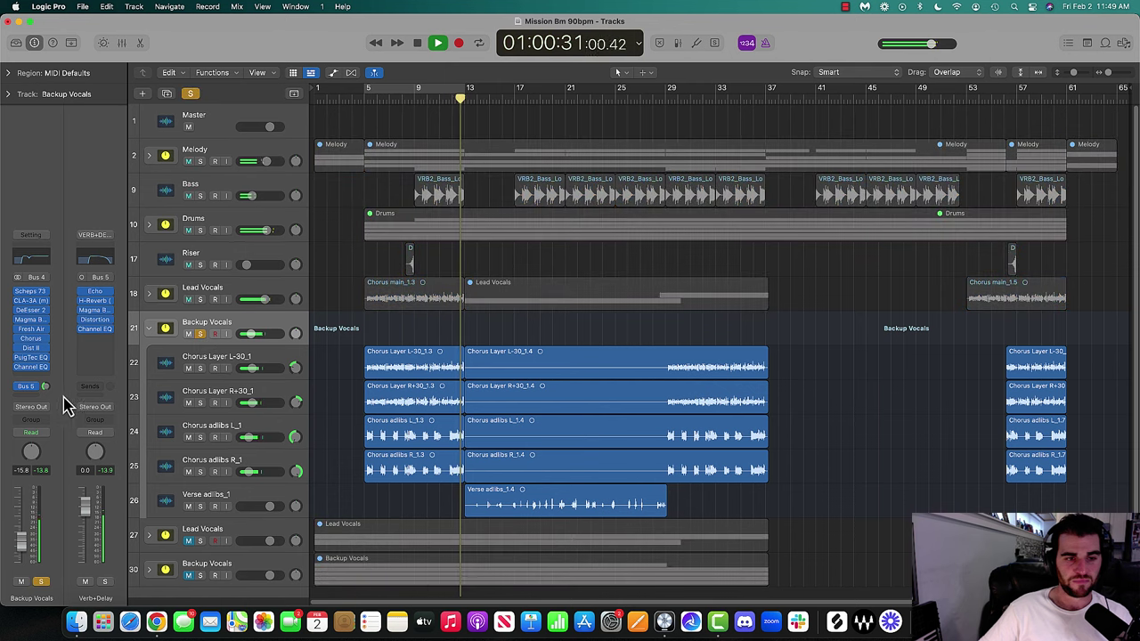
{"action": "left_click", "coordinate": [365, 95]}
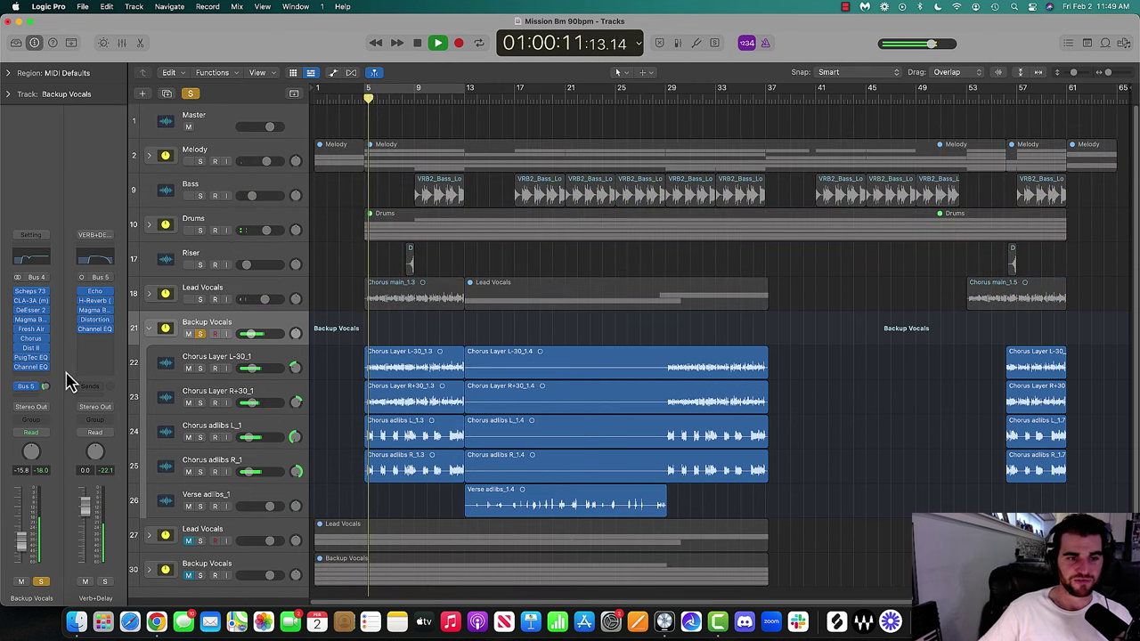
{"action": "left_click", "coordinate": [199, 334]}
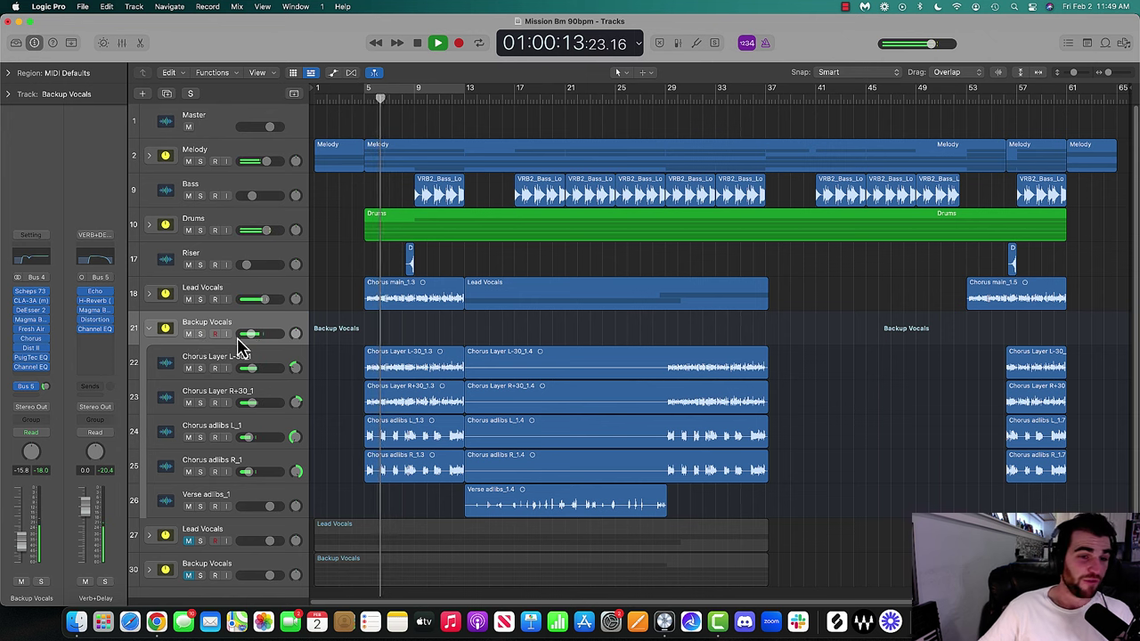
{"action": "key", "text": "space"}
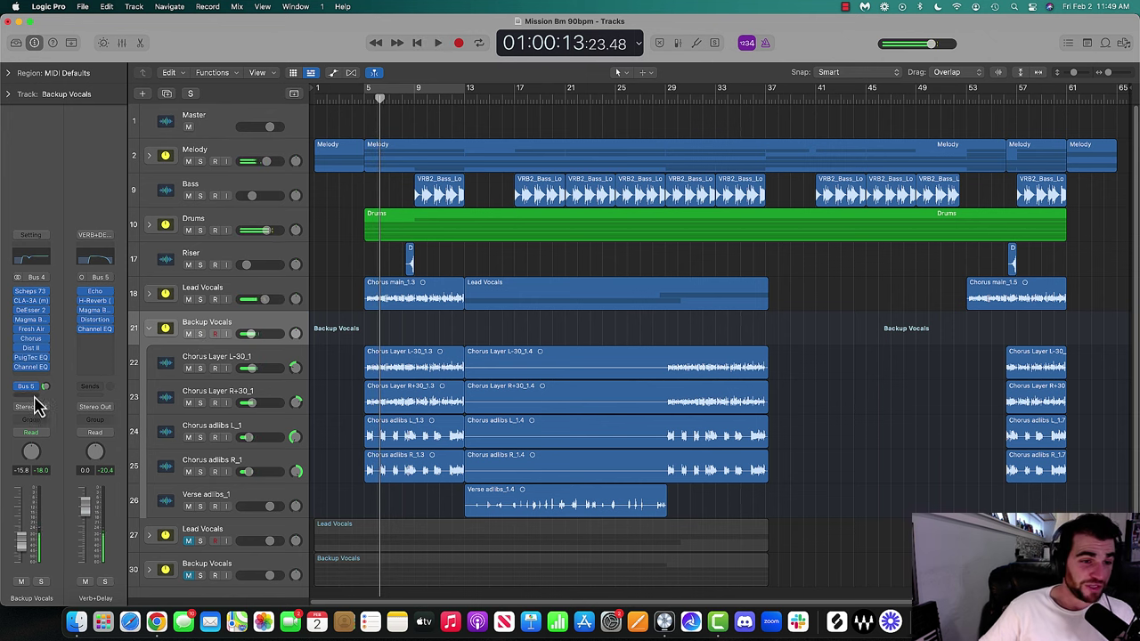
{"action": "left_click", "coordinate": [150, 329]}
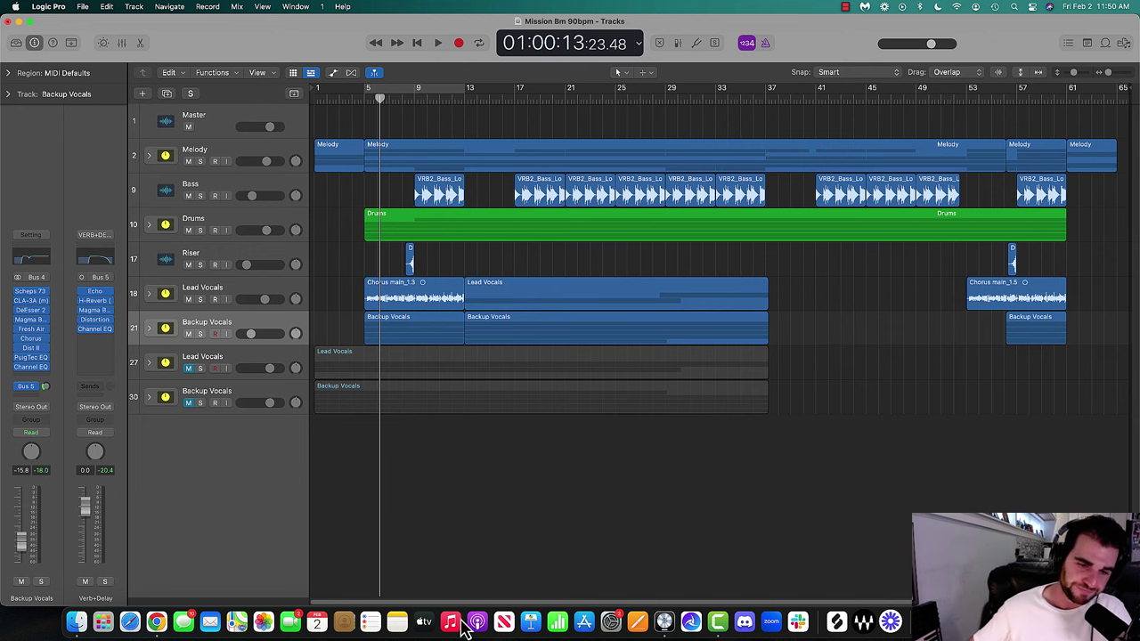
Switch to Notes, review the vocal mixing outline from Intro through Point 3 Full mixing phase, and return to Logic Pro
{"action": "left_click", "coordinate": [396, 622]}
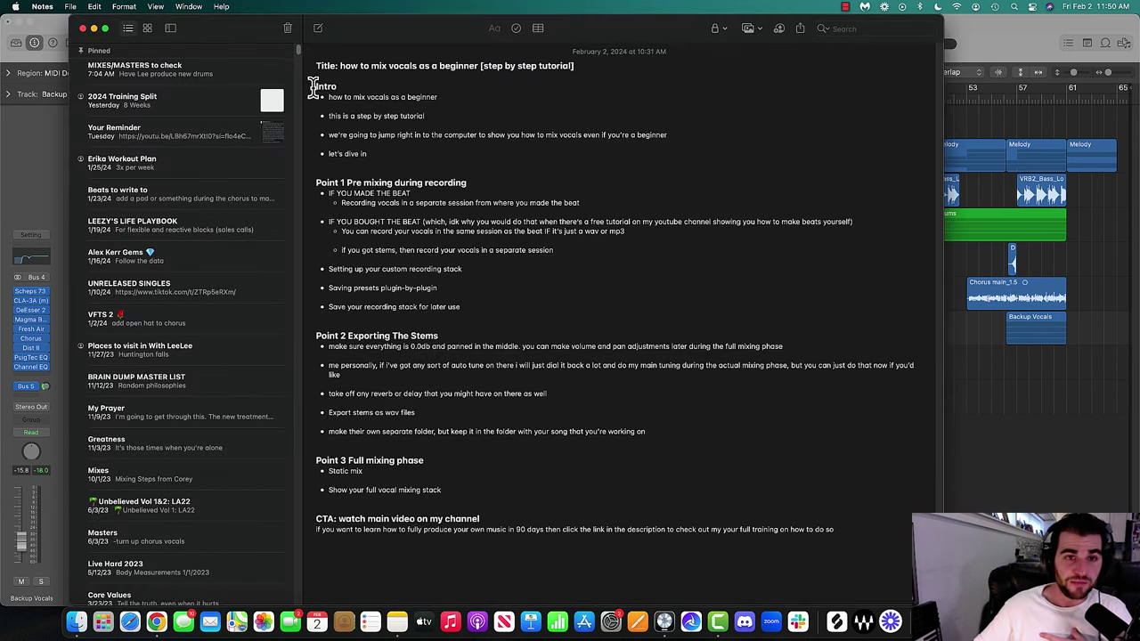
{"action": "triple_click", "coordinate": [314, 86]}
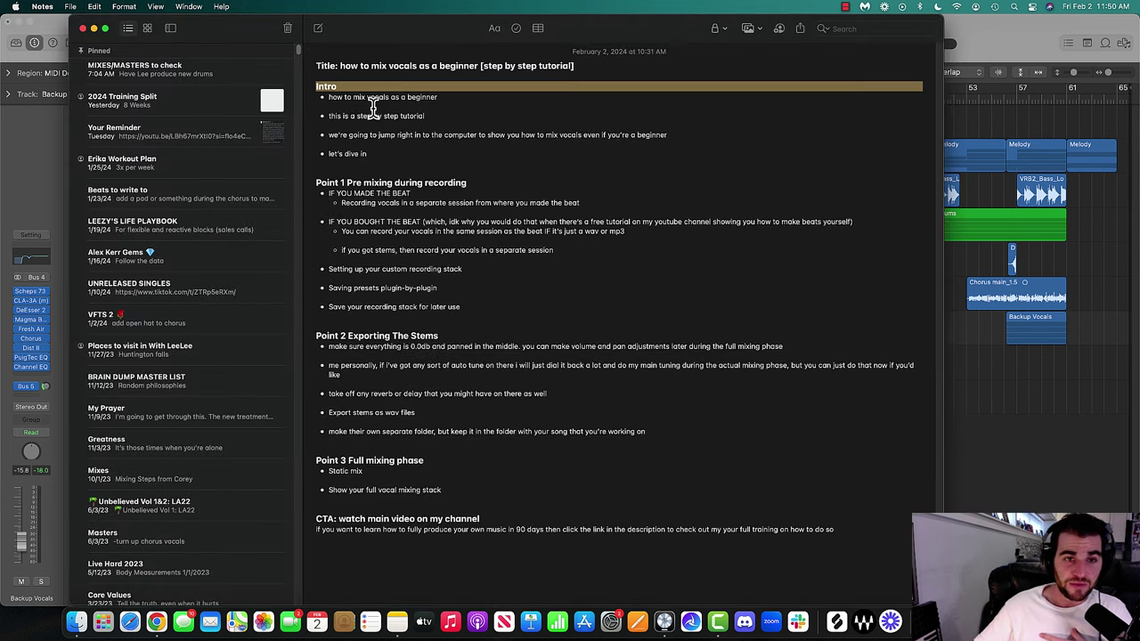
{"action": "left_click_drag", "start_coordinate": [318, 183], "coordinate": [472, 182]}
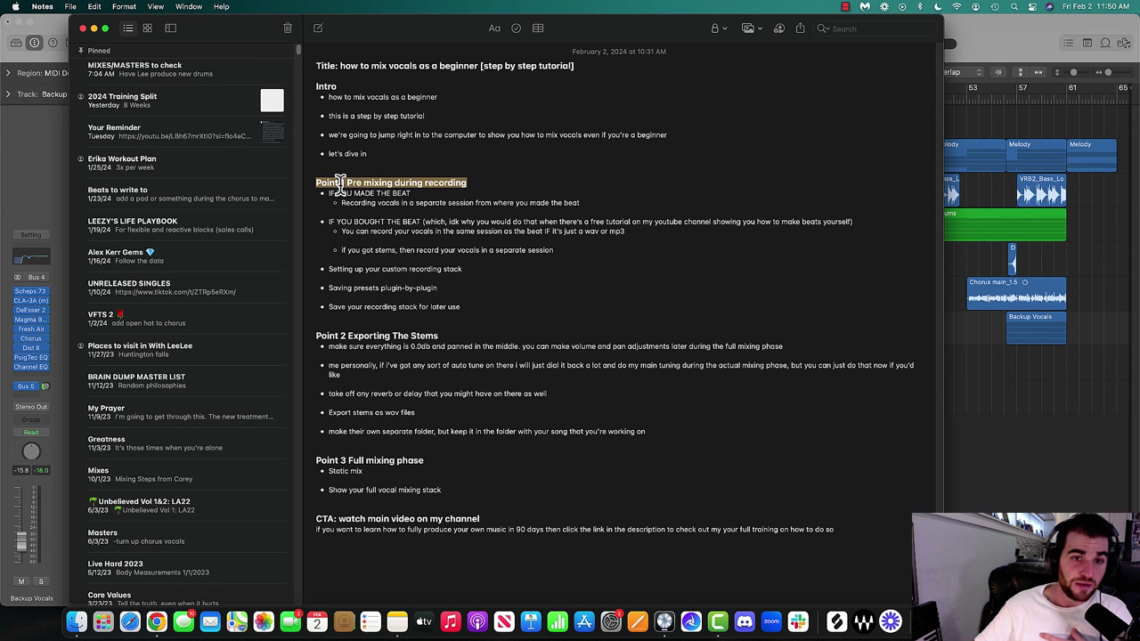
{"action": "left_click", "coordinate": [475, 183]}
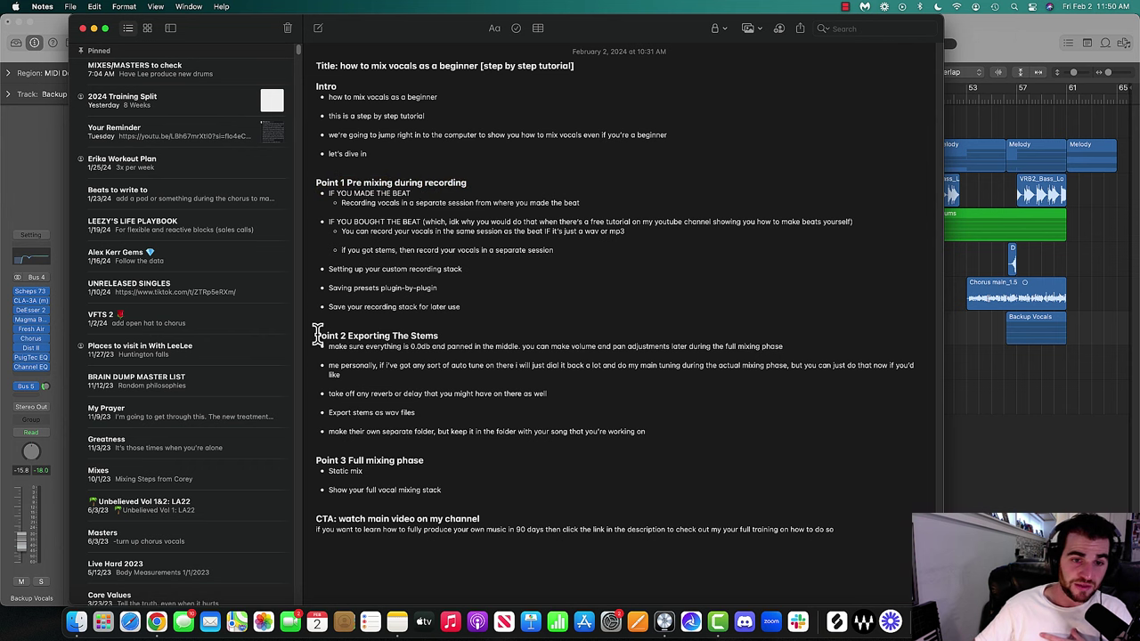
{"action": "left_click_drag", "start_coordinate": [317, 333], "coordinate": [467, 337]}
{"action": "left_click_drag", "start_coordinate": [316, 465], "coordinate": [327, 490]}
{"action": "left_click", "coordinate": [986, 431]}
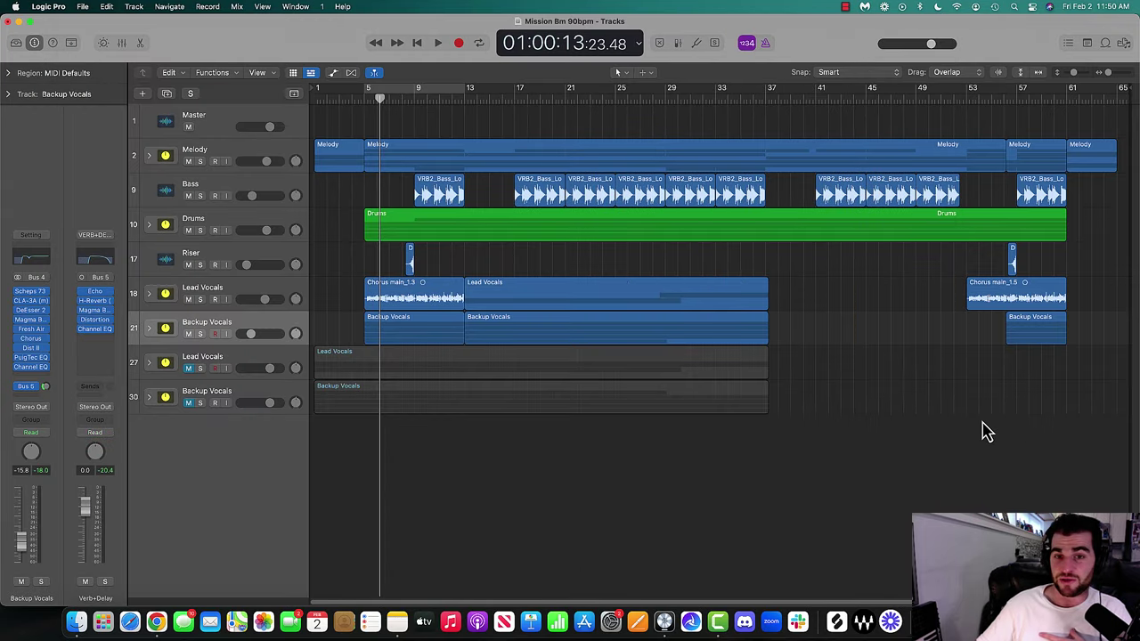